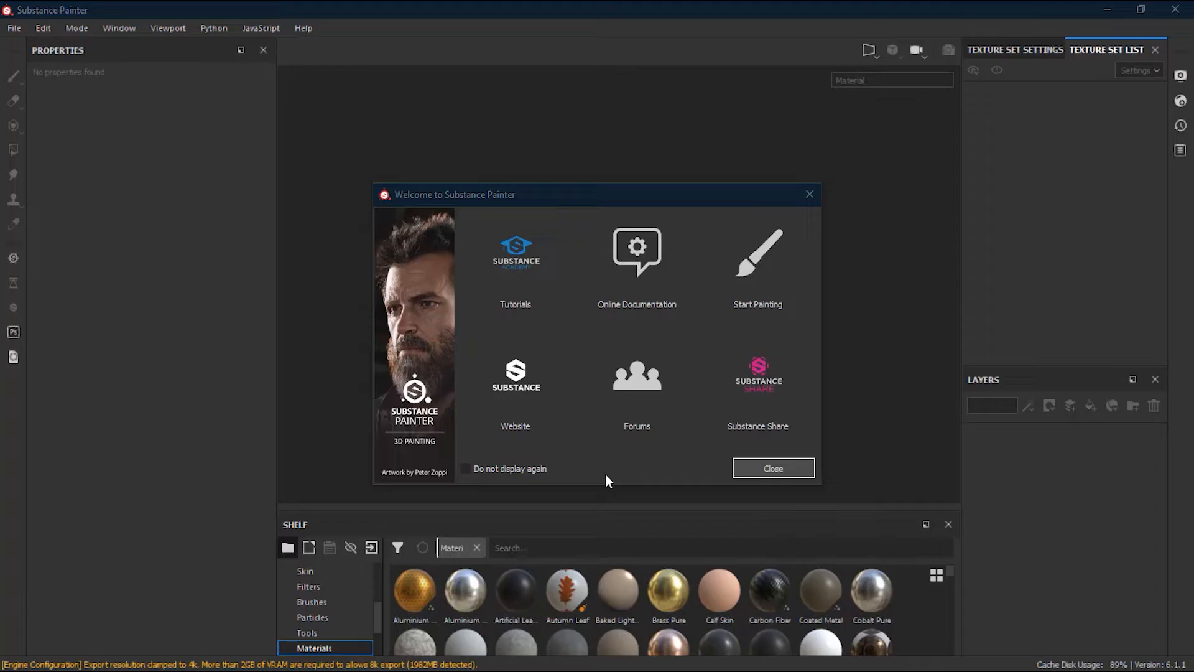
# Start painting from the welcome window and view the MeetMat model by panning, orbiting and zooming around it.
pyautogui.click(739, 293)
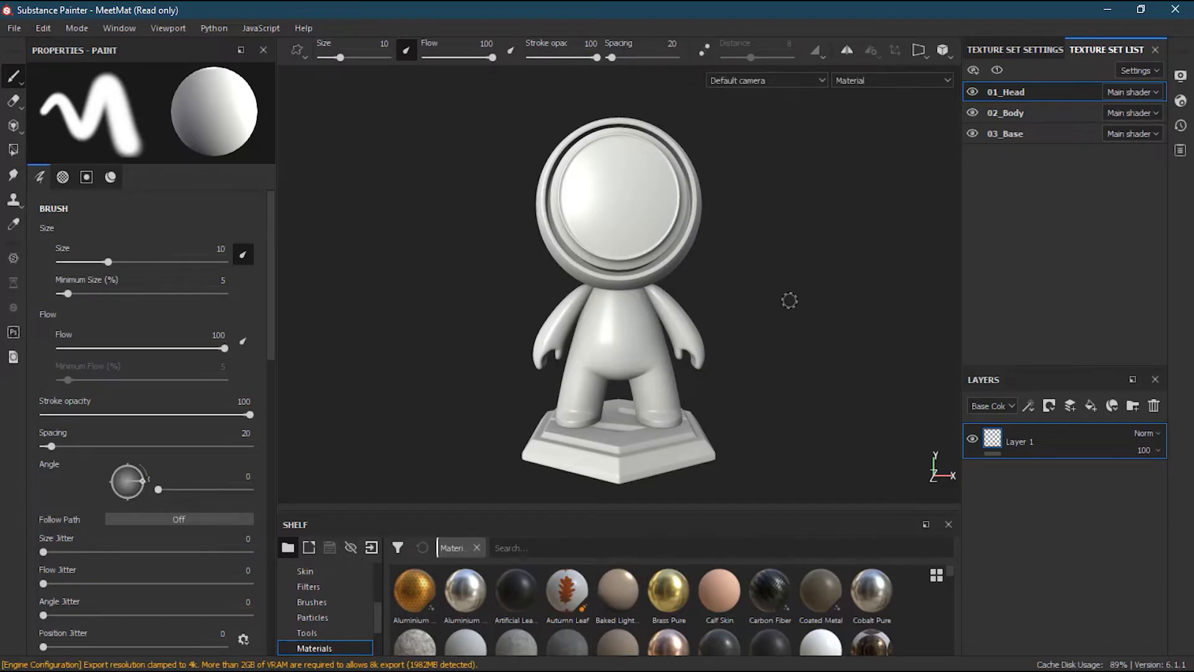
pyautogui.keyDown('alt'); pyautogui.click(789, 300); pyautogui.keyUp('alt')
pyautogui.moveTo(772, 302)
pyautogui.keyDown('alt'); pyautogui.mouseDown(button='middle')
pyautogui.moveTo(751, 276)
pyautogui.moveTo(707, 329)
pyautogui.moveTo(829, 328)
pyautogui.moveTo(797, 255)
pyautogui.moveTo(730, 315)
pyautogui.moveTo(782, 291)
pyautogui.moveTo(769, 297)
pyautogui.mouseUp(button='middle'); pyautogui.keyUp('alt')
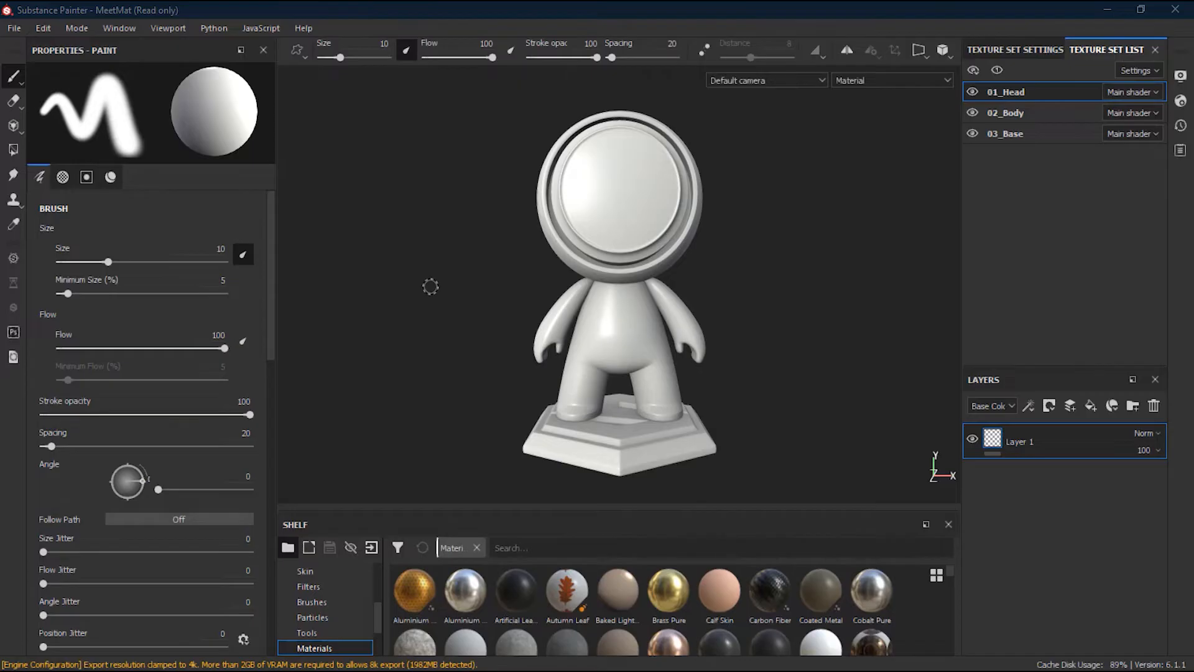
pyautogui.keyDown('alt'); pyautogui.moveTo(447, 289); pyautogui.dragTo(439, 293); pyautogui.keyUp('alt')
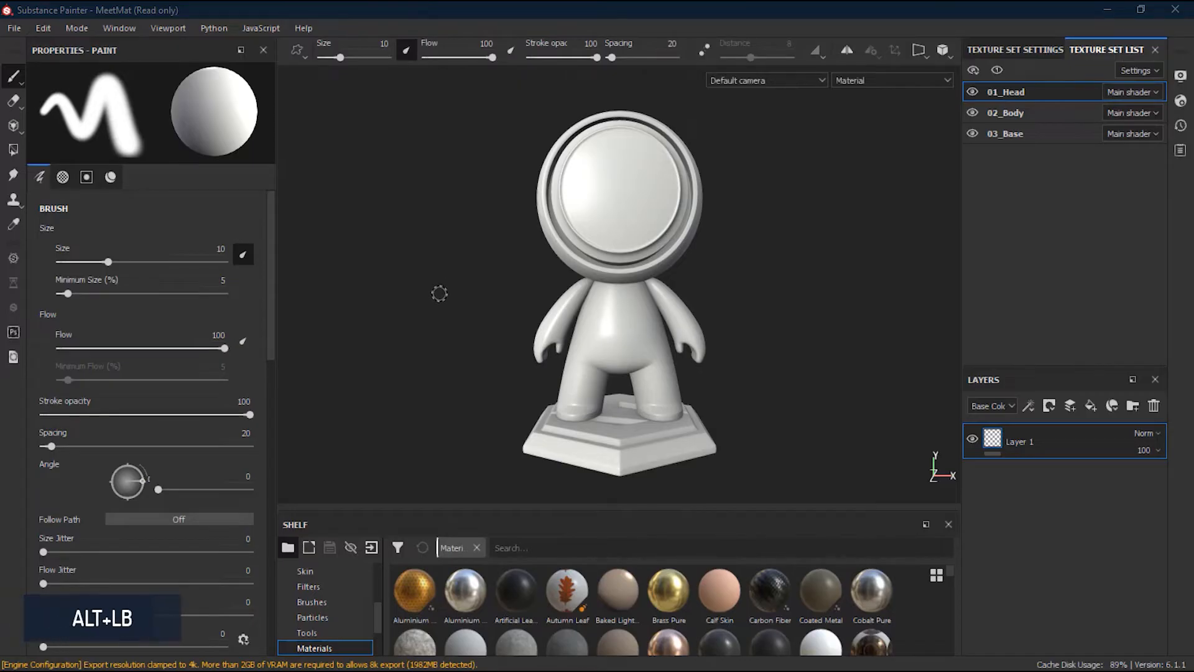
pyautogui.moveTo(439, 293)
pyautogui.keyDown('alt'); pyautogui.mouseDown()
pyautogui.moveTo(520, 301)
pyautogui.moveTo(618, 346)
pyautogui.moveTo(505, 374)
pyautogui.moveTo(419, 275)
pyautogui.moveTo(293, 285)
pyautogui.moveTo(443, 287)
pyautogui.mouseUp(); pyautogui.keyUp('alt')
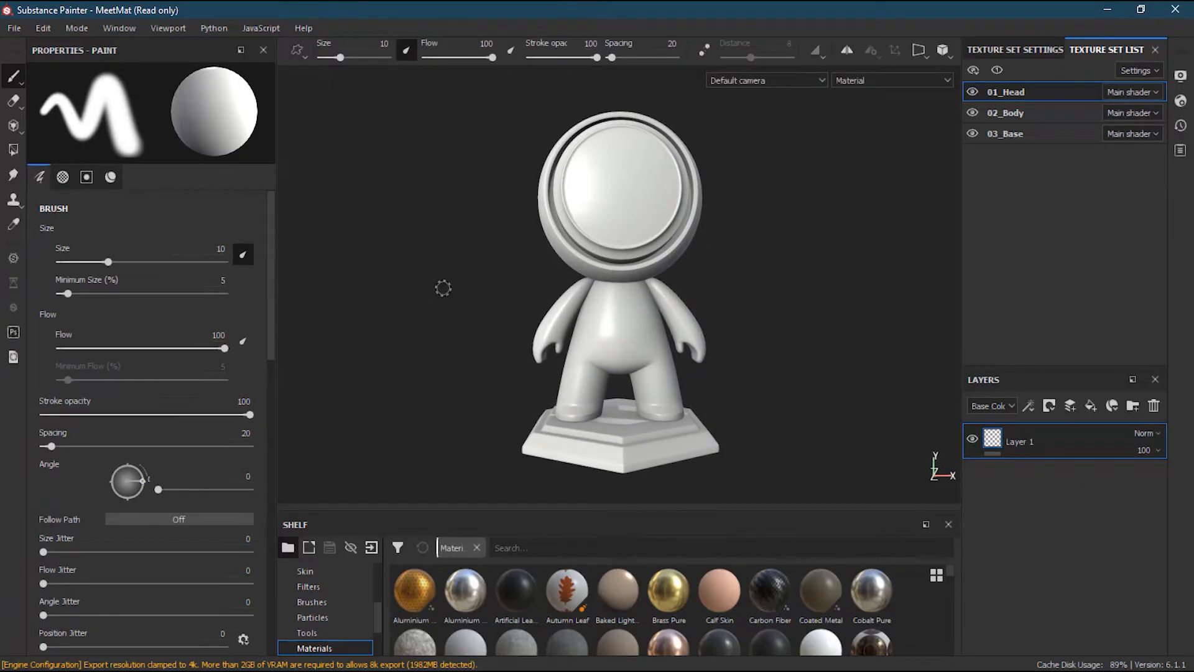
pyautogui.keyDown('alt'); pyautogui.moveTo(443, 287); pyautogui.dragTo(506, 252, button='right'); pyautogui.keyUp('alt')
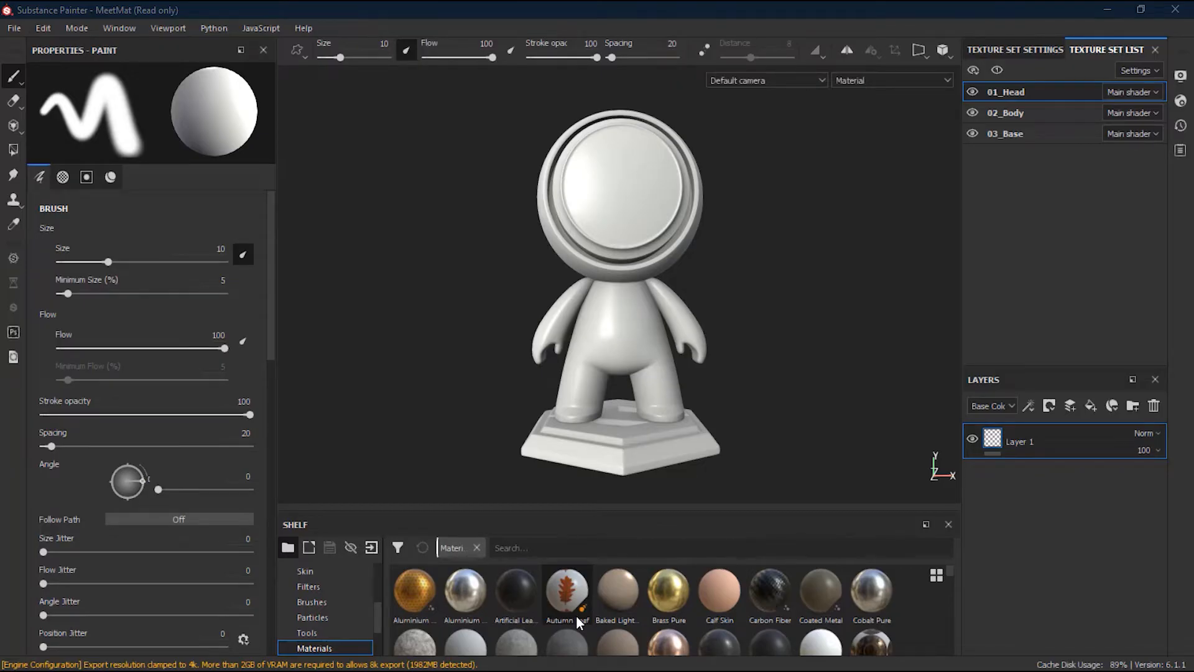
# Enlarge the shelf to show all its categories and browse the Project and Alphas assets.
pyautogui.moveTo(590, 512); pyautogui.dragTo(577, 297)
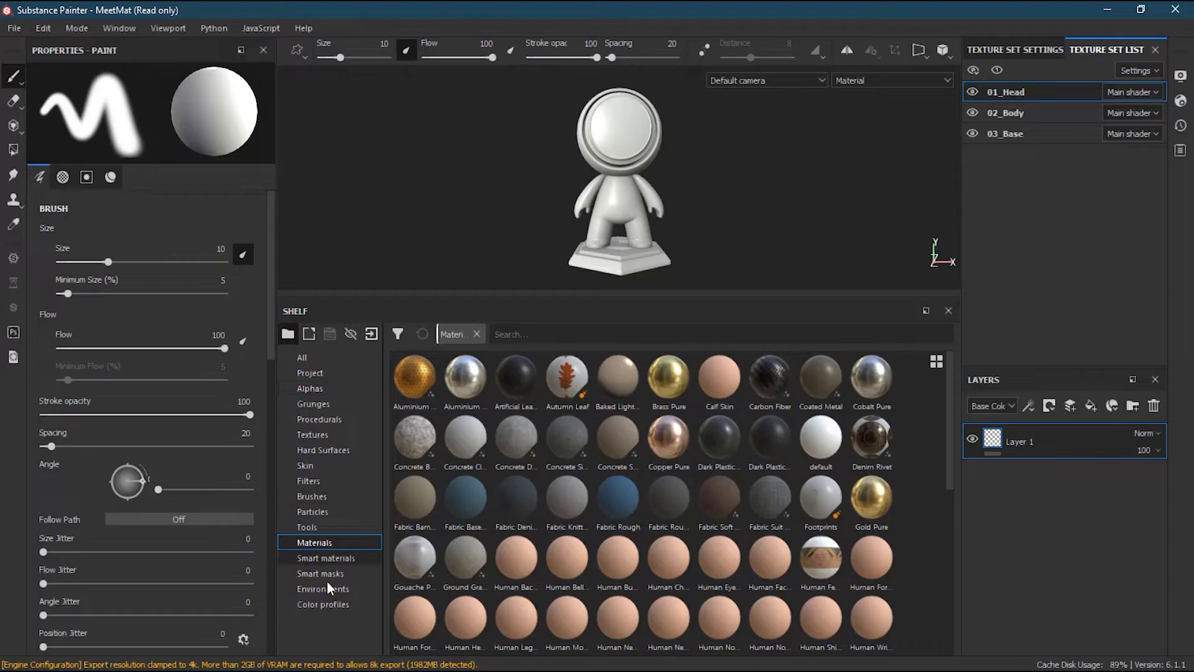
pyautogui.click(322, 371)
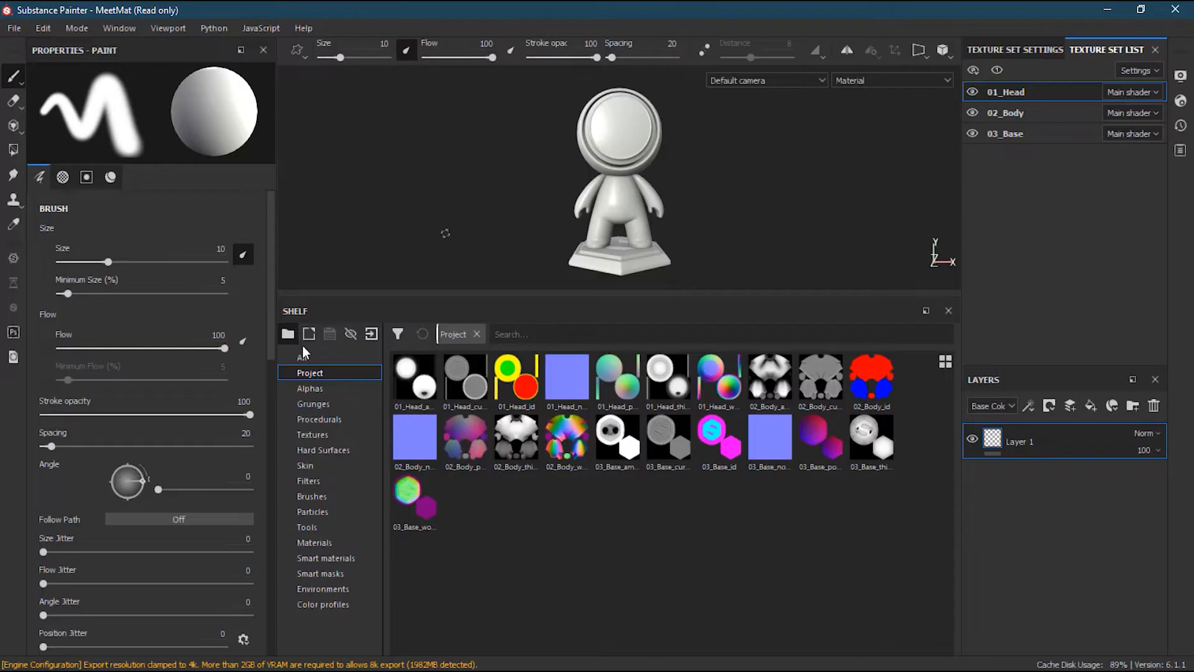
pyautogui.click(318, 389)
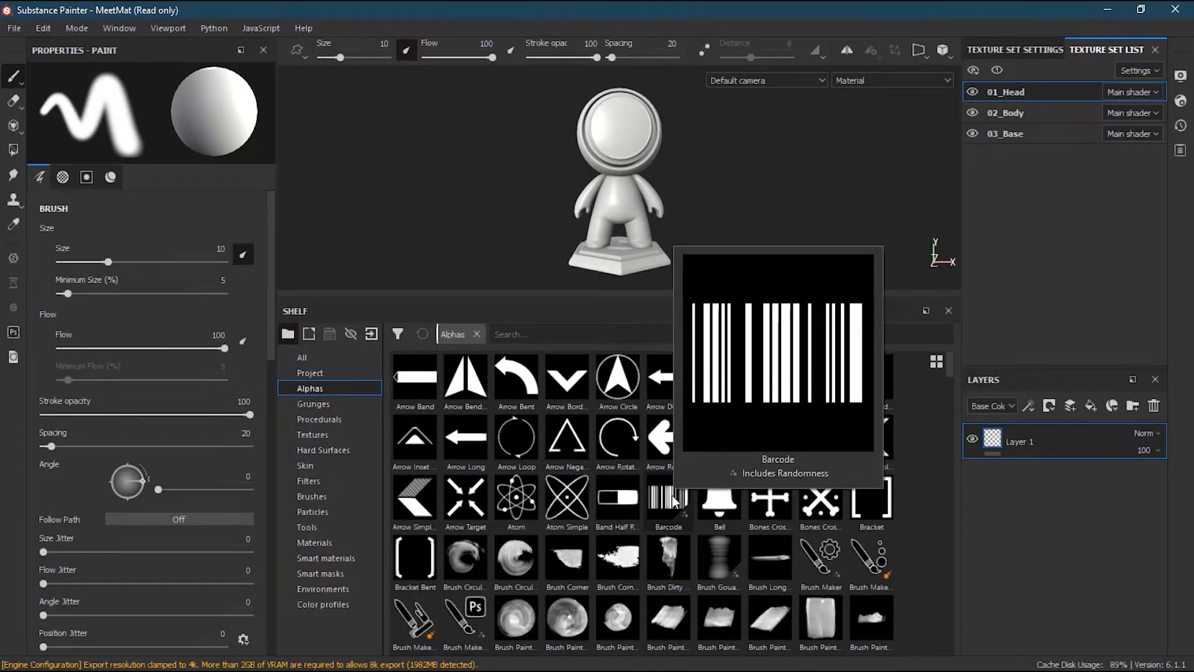
pyautogui.moveTo(578, 554)
pyautogui.moveTo(482, 472)
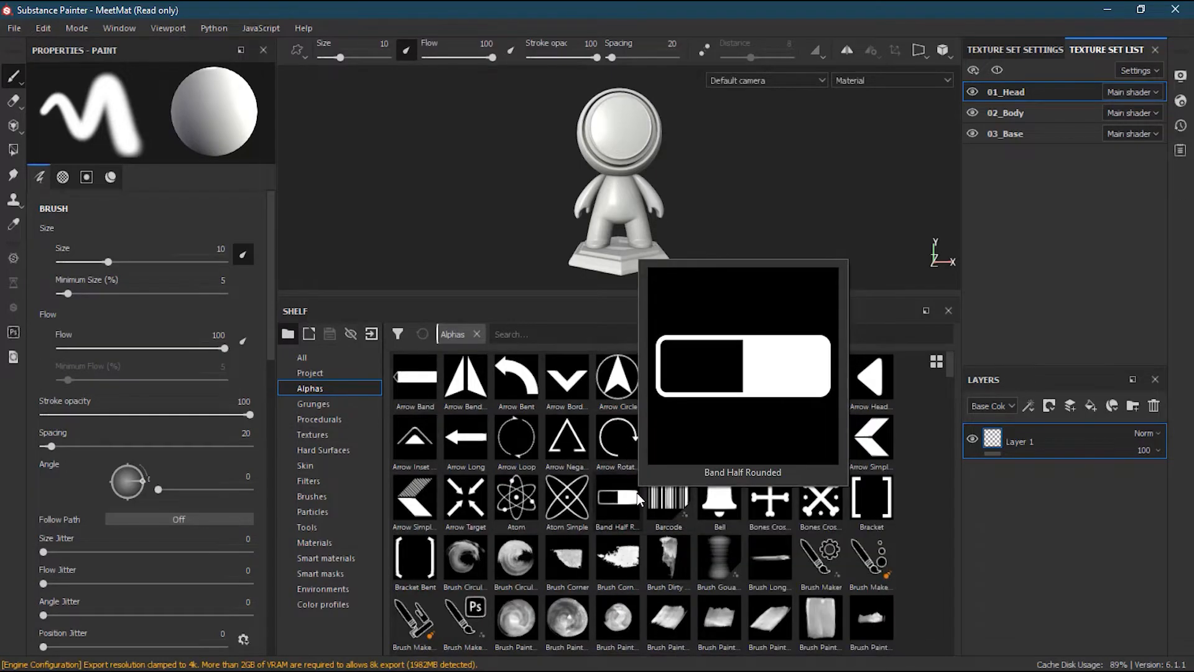
pyautogui.scroll(-6, 638, 498)
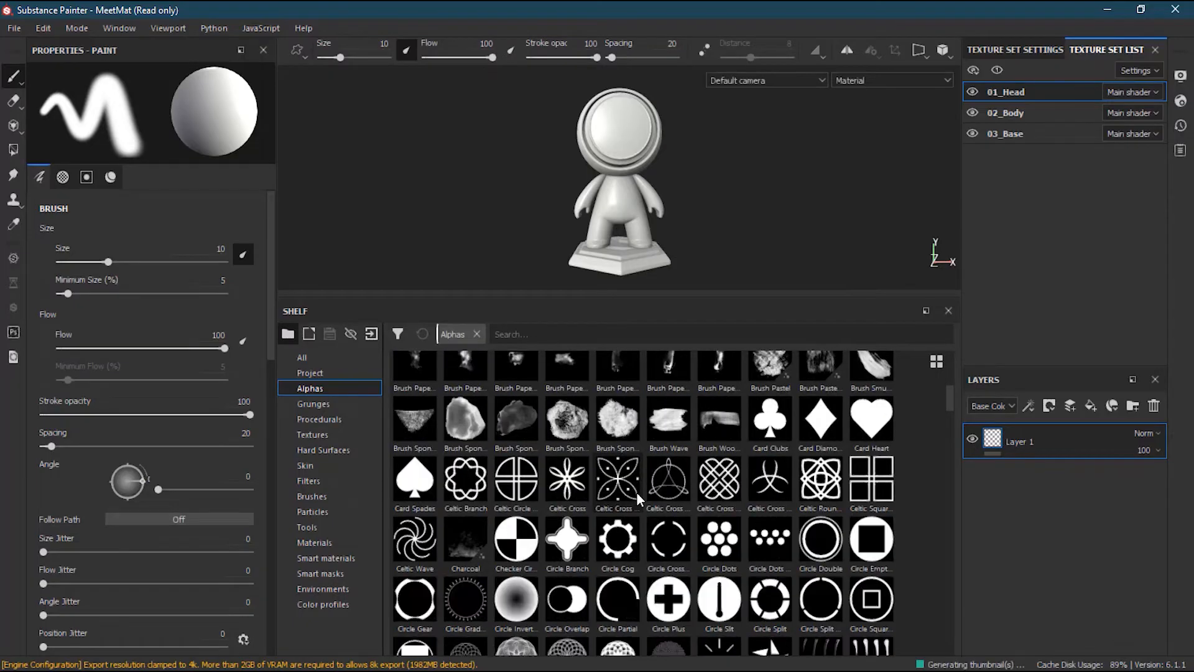
# Browse the Grunges category of the shelf and preview textures such as Grunge Dirt Scratched.
pyautogui.click(356, 406)
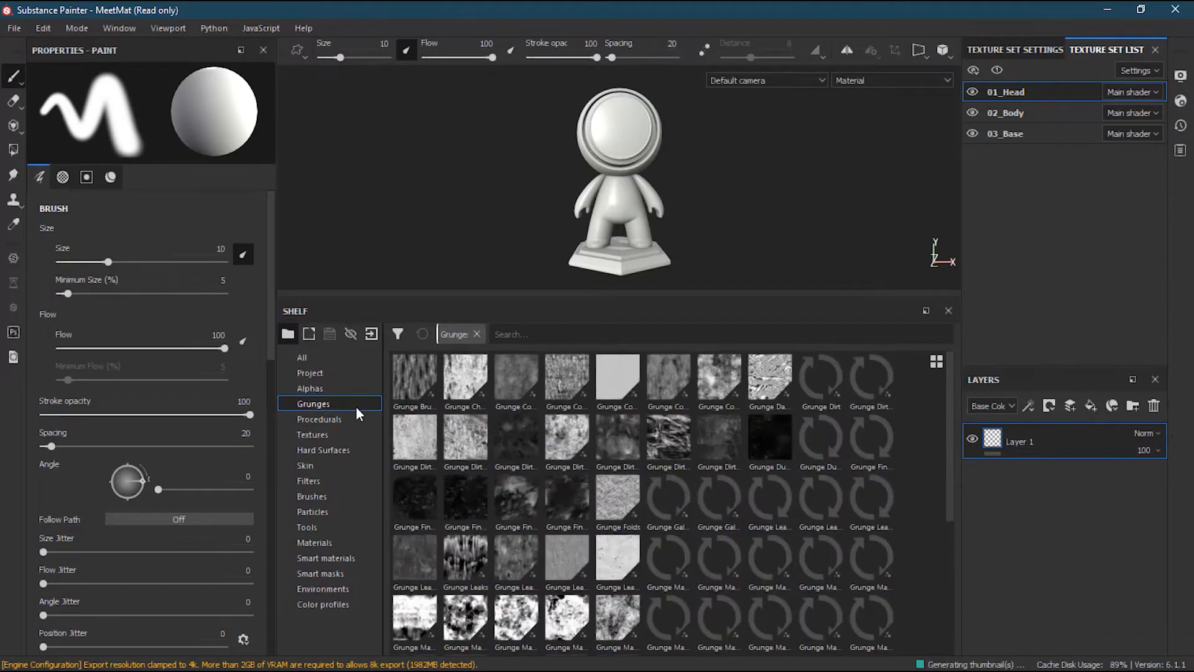
pyautogui.moveTo(583, 421)
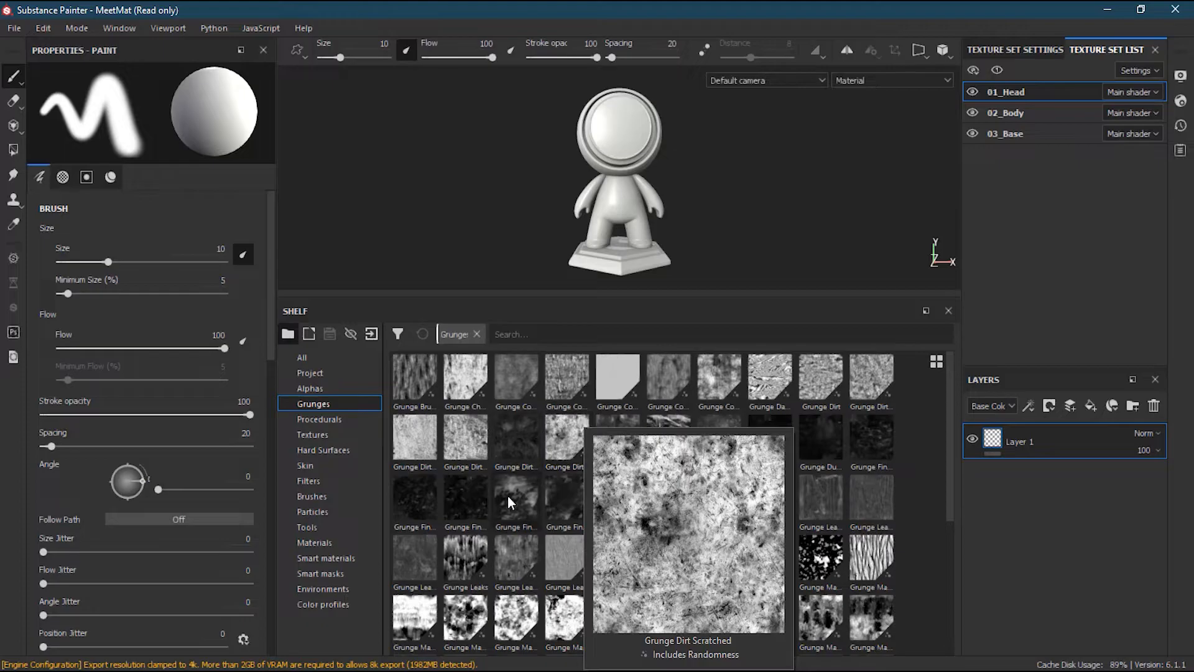
pyautogui.moveTo(514, 501)
pyautogui.scroll(-4, 514, 501)
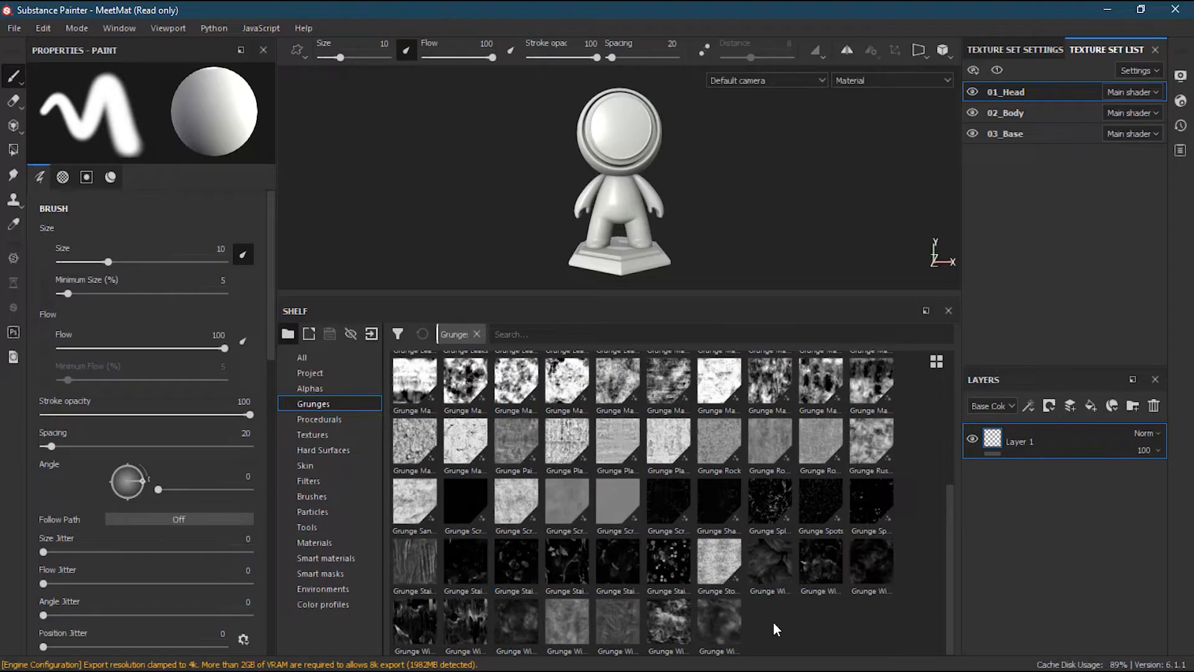
# Browse the Procedurals category and preview Crystal 1, Fabric Celtic Round Square and Grunge Map 009.
pyautogui.click(329, 419)
pyautogui.moveTo(820, 491)
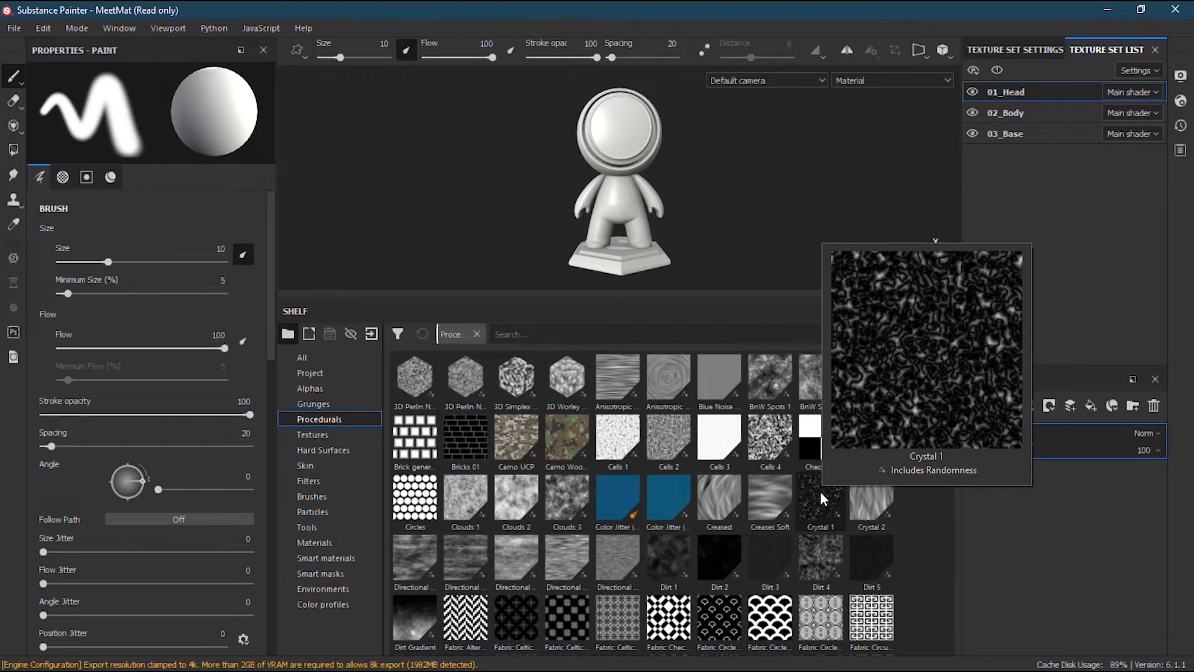
pyautogui.moveTo(745, 614)
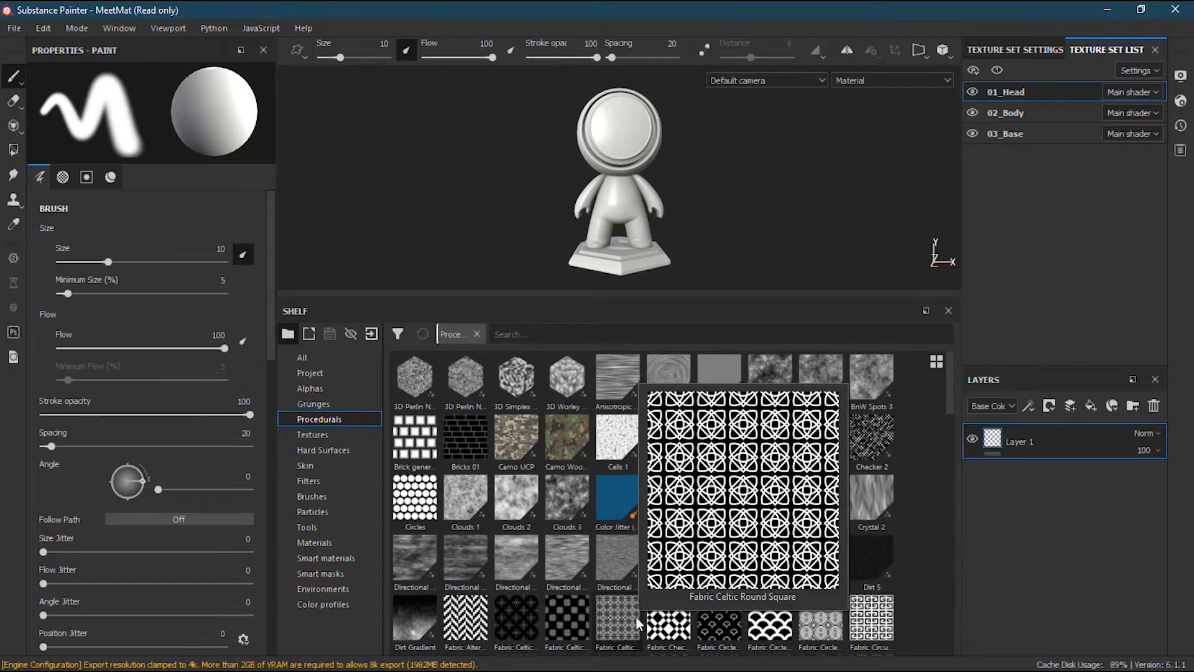
pyautogui.moveTo(479, 366)
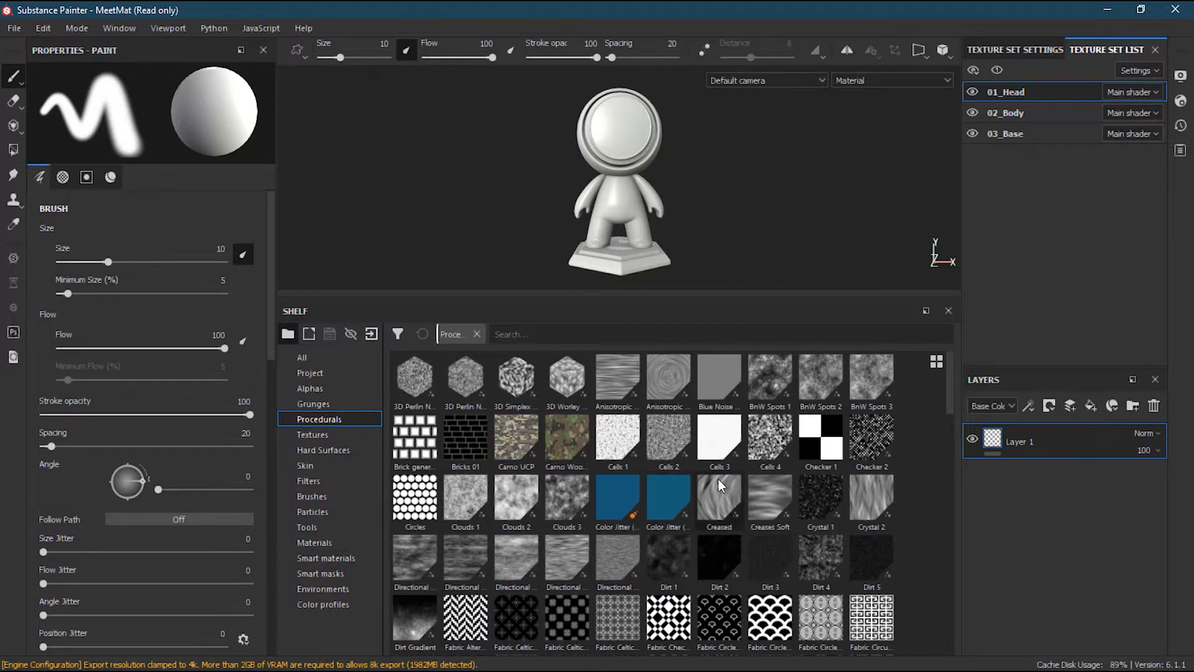
pyautogui.scroll(-5, 692, 461)
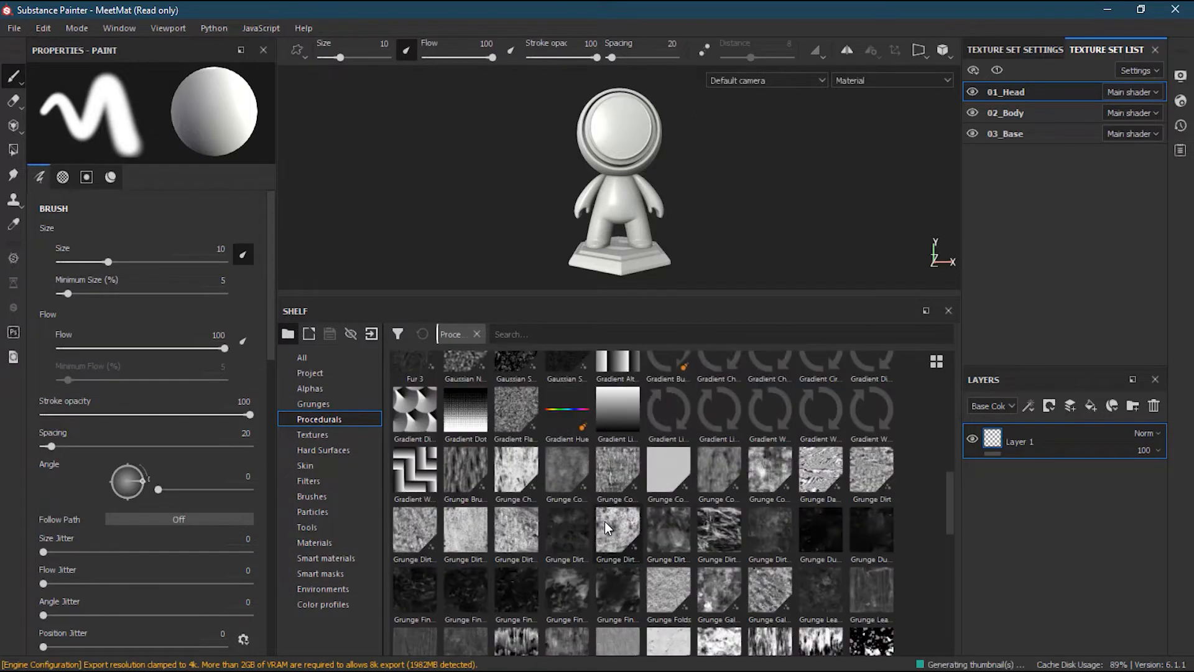
pyautogui.scroll(-3, 601, 511)
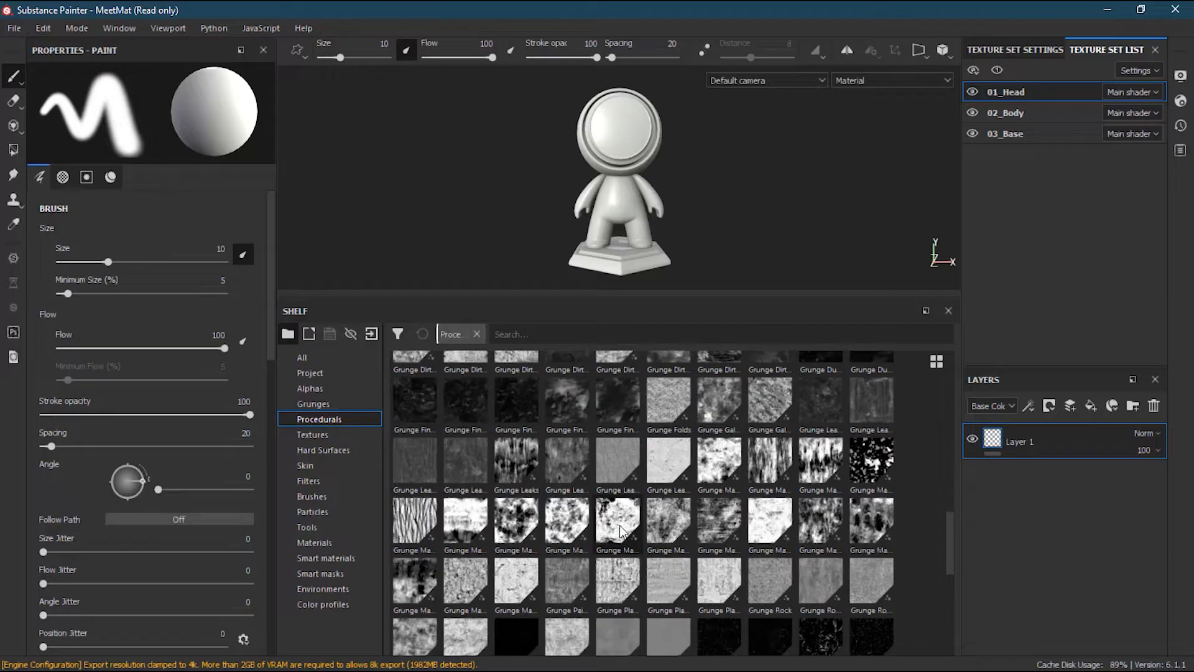
pyautogui.moveTo(620, 531)
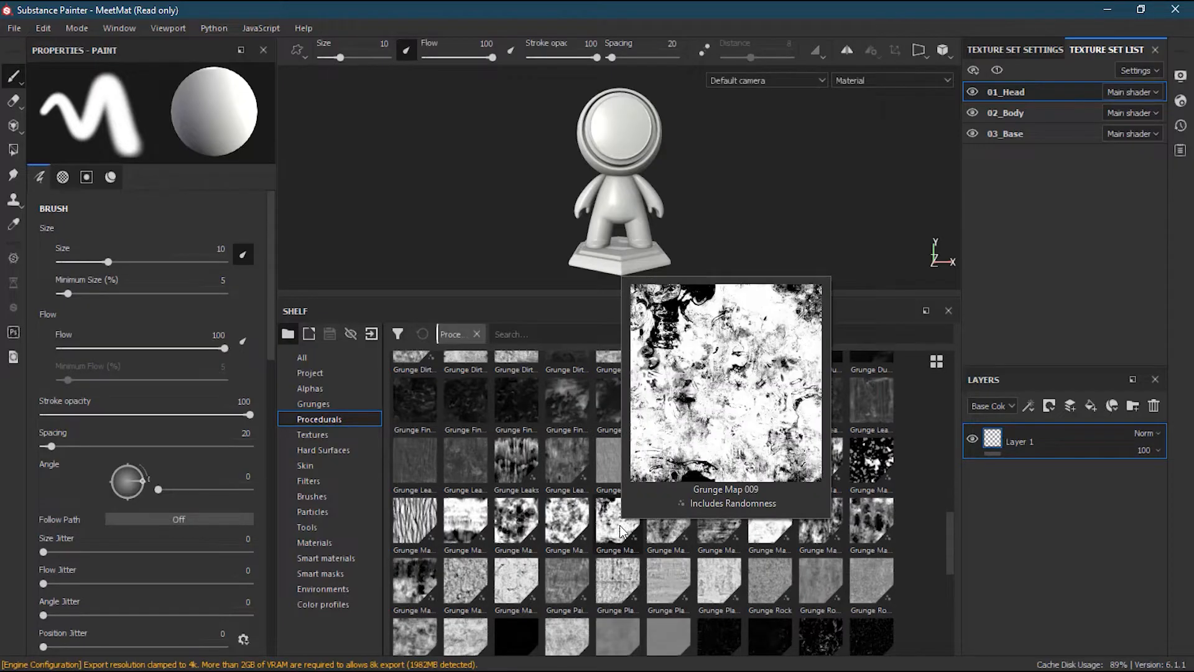
# Compare the Grunges category with the grunge maps in Procedurals, previewing Grunge Map 008.
pyautogui.click(328, 403)
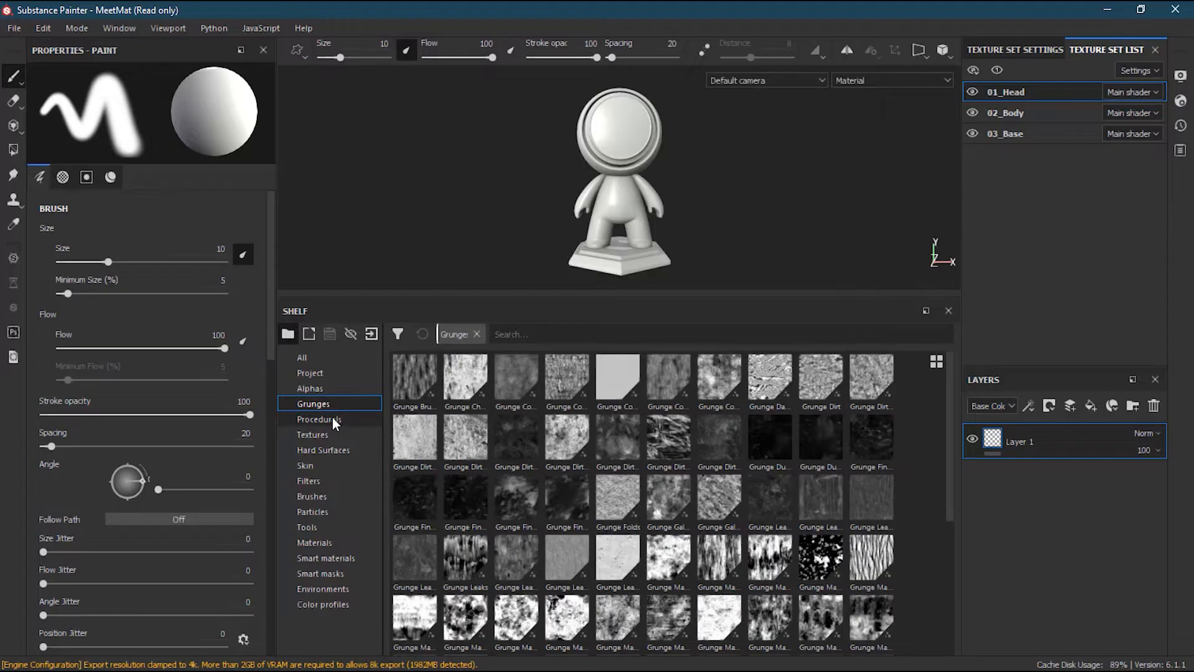
pyautogui.click(332, 418)
pyautogui.scroll(-3, 653, 500)
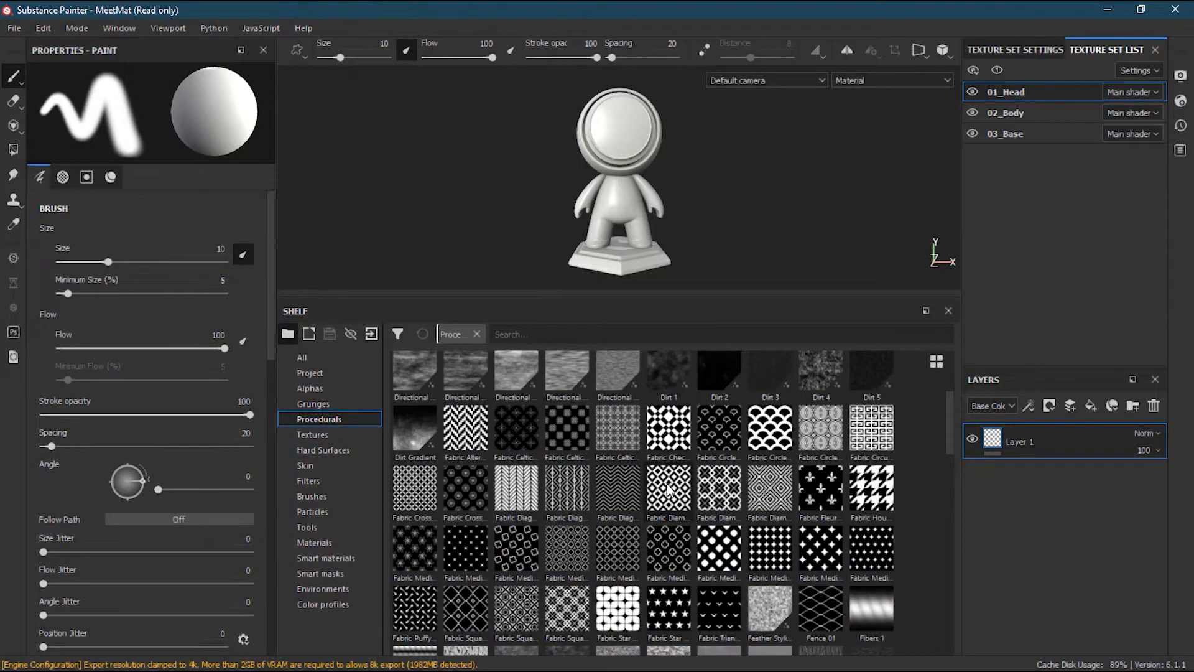
pyautogui.scroll(-10, 669, 488)
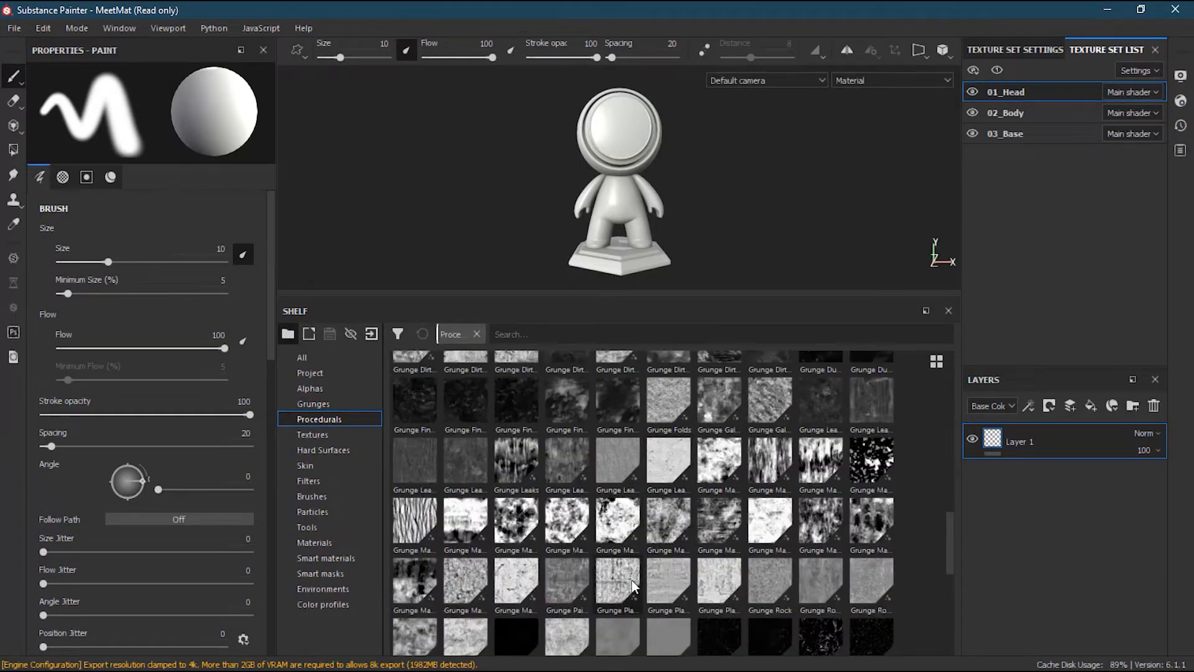
pyautogui.moveTo(587, 526)
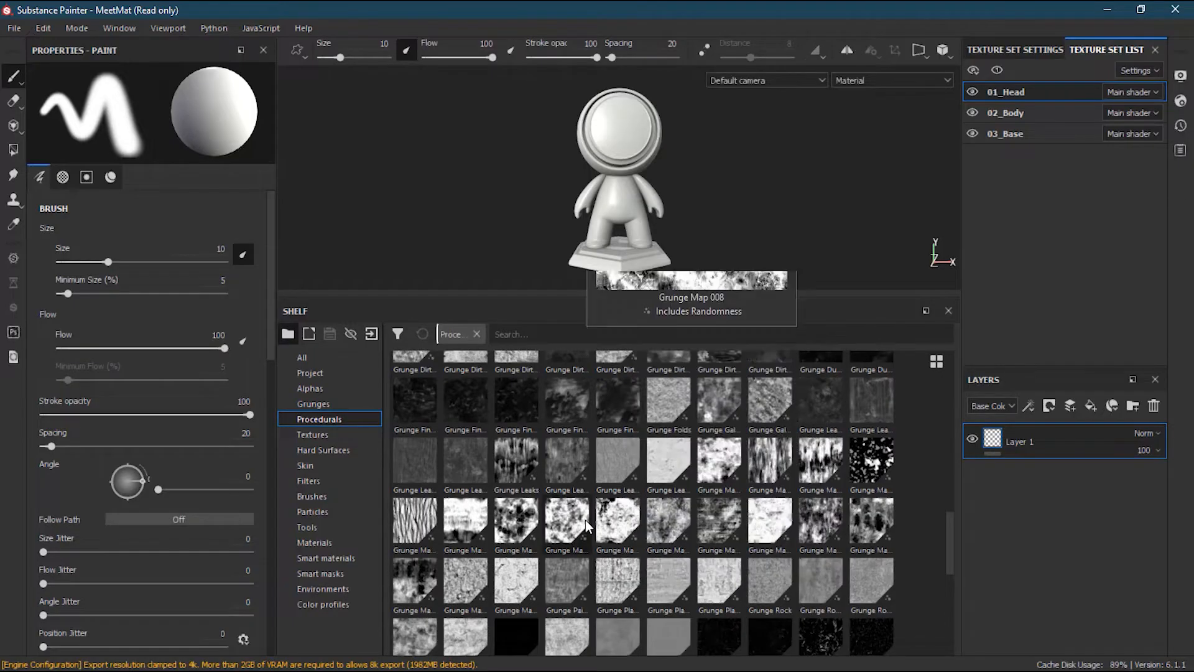
# Look through the Textures category and the Hard Surfaces assets down to the screws and vents.
pyautogui.click(330, 433)
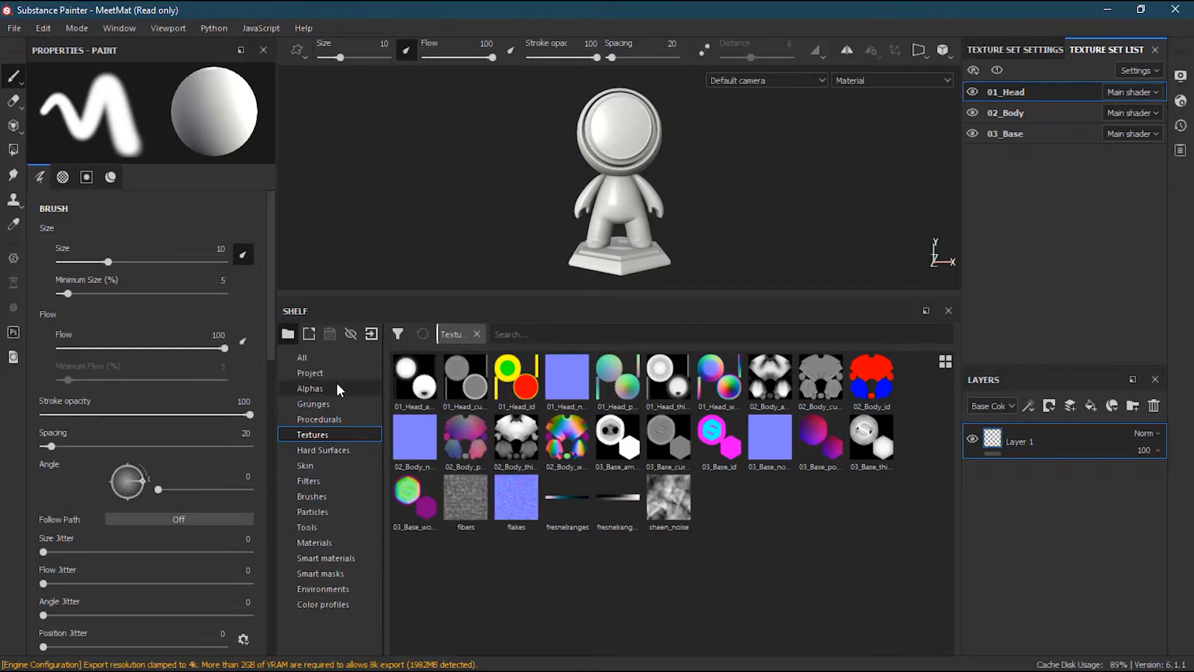
pyautogui.click(340, 450)
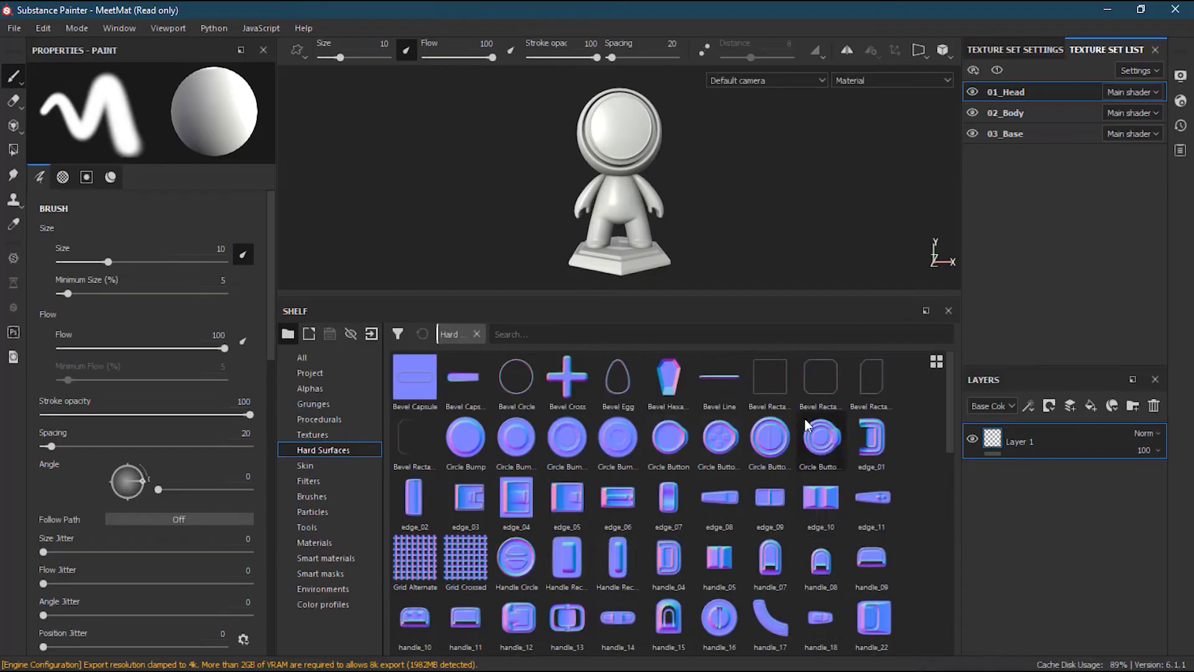
pyautogui.moveTo(949, 431); pyautogui.dragTo(956, 554)
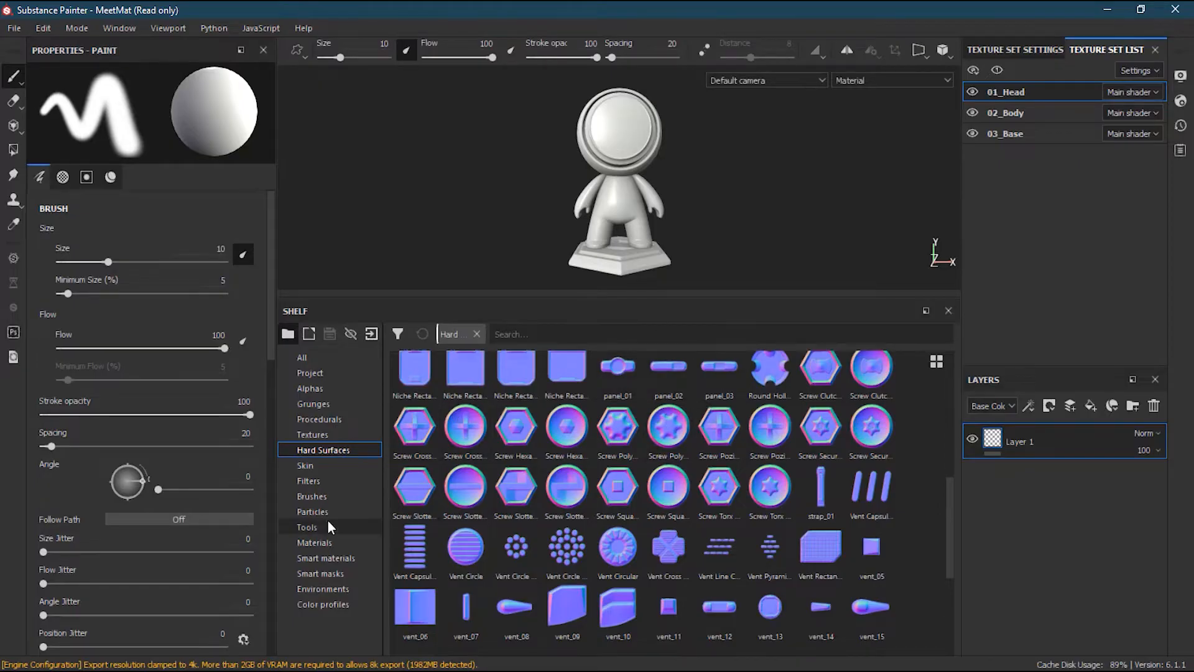
# Look through the Skin and Filters categories and preview the MatFx Comic Book filter.
pyautogui.click(327, 461)
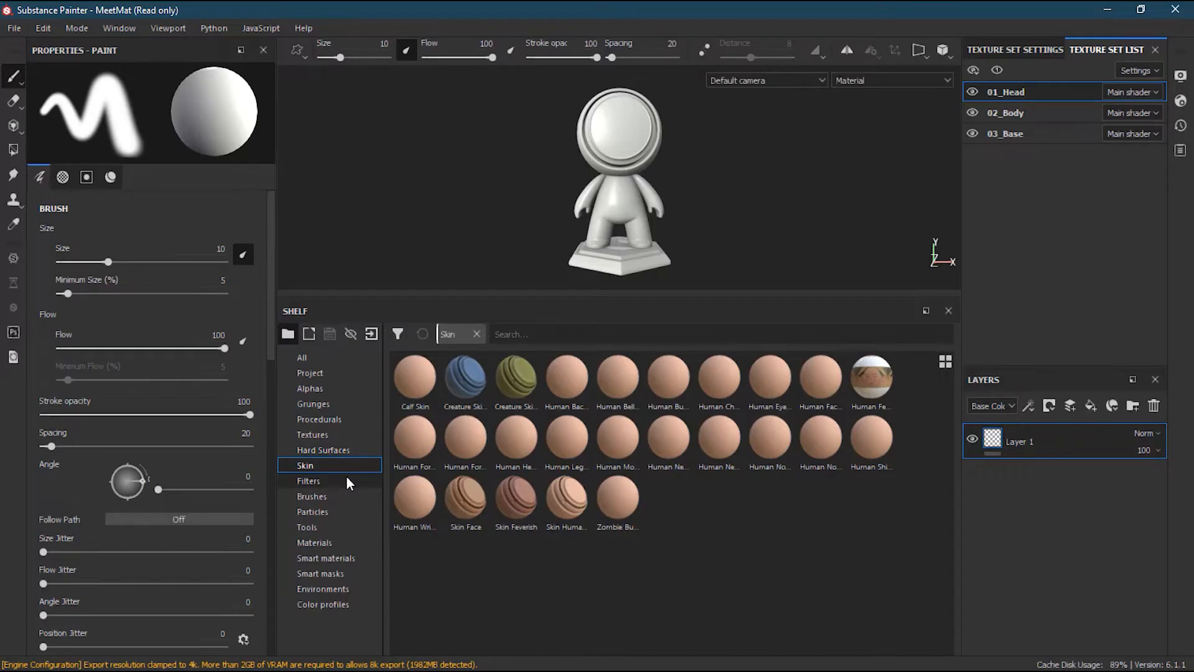
pyautogui.click(346, 481)
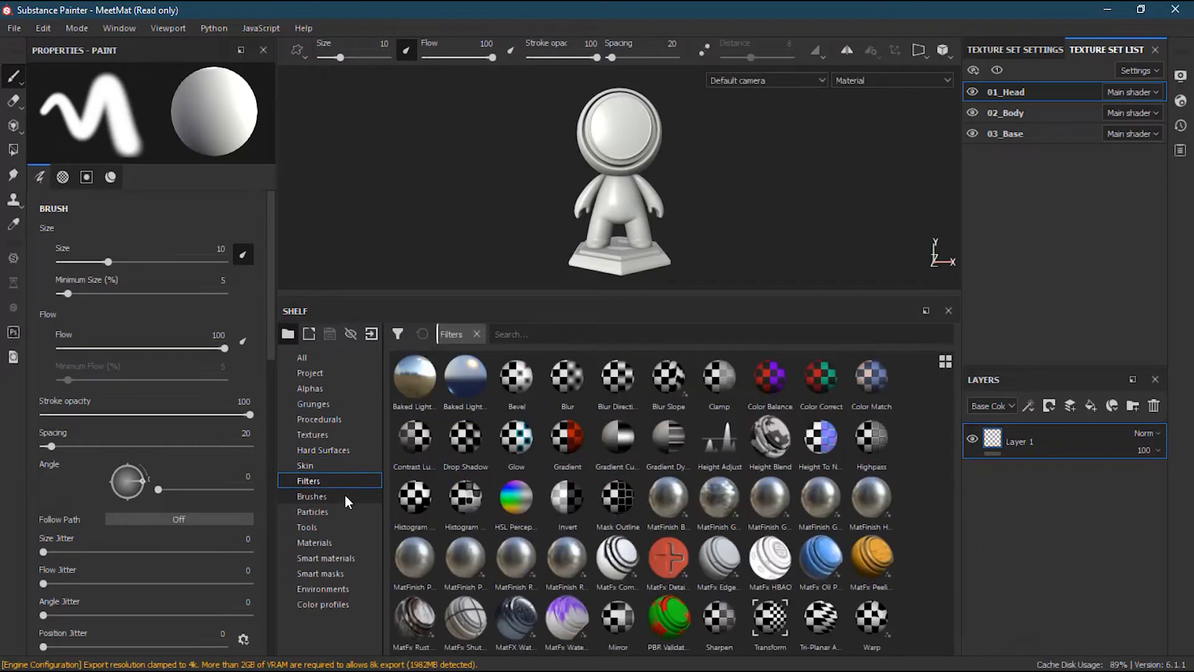
pyautogui.moveTo(768, 522)
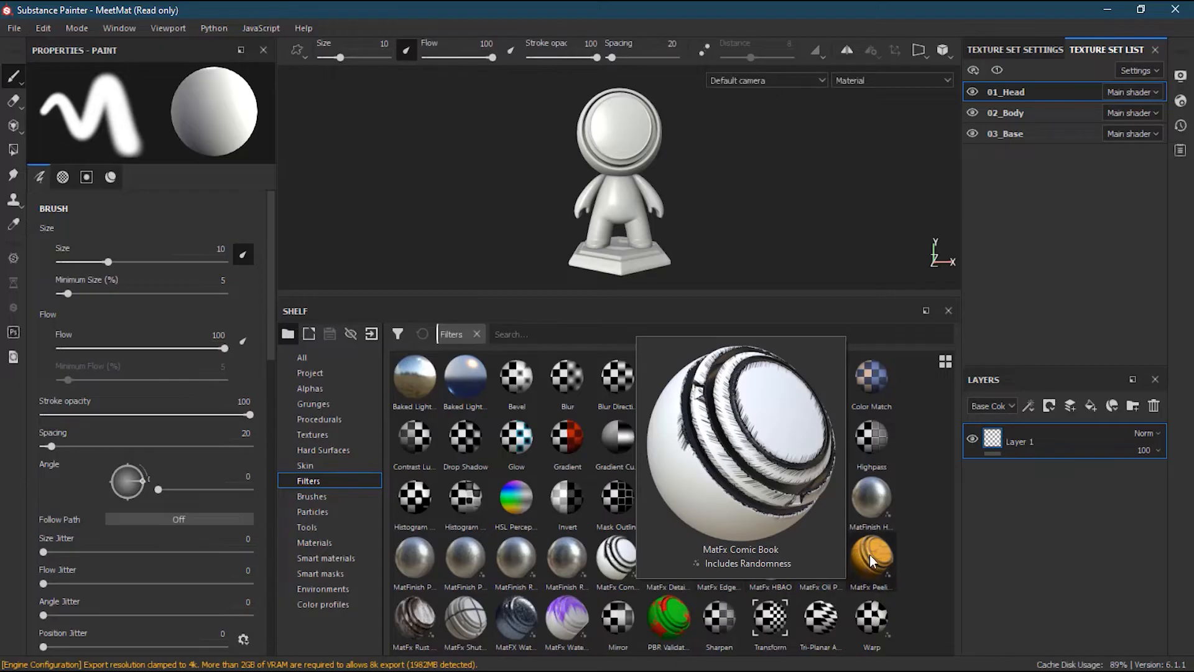
# Browse the Brushes category and preview brushes such as Knife Painting, Leaf Simple and Sharp Line.
pyautogui.click(344, 495)
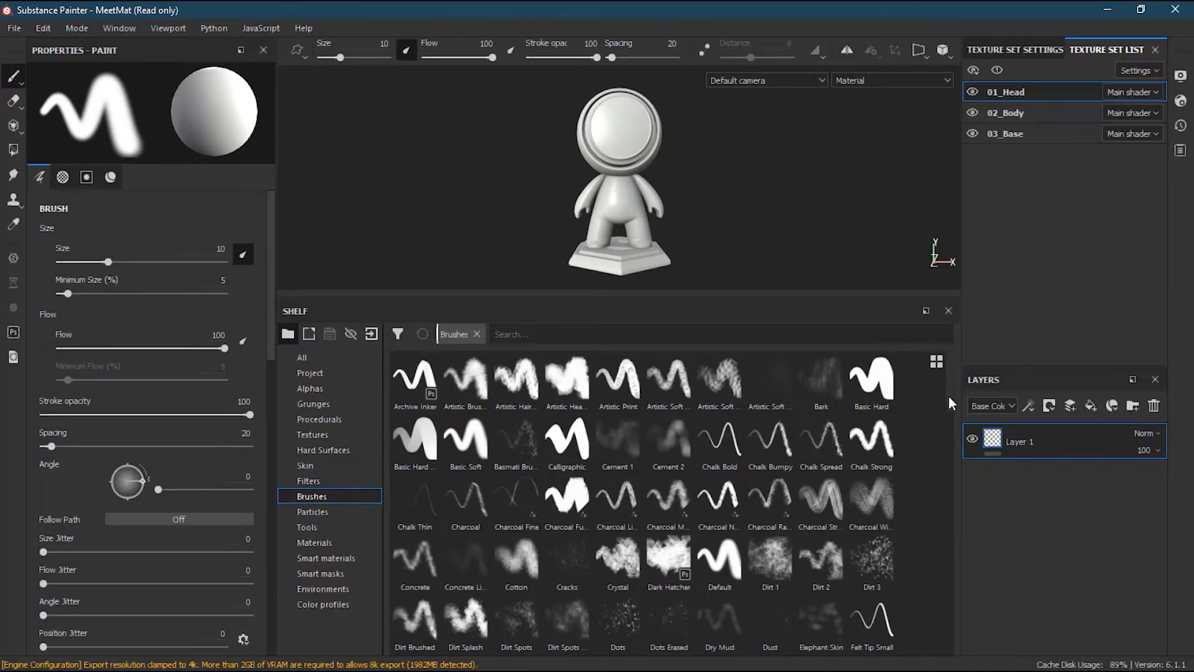
pyautogui.moveTo(949, 396); pyautogui.dragTo(948, 497)
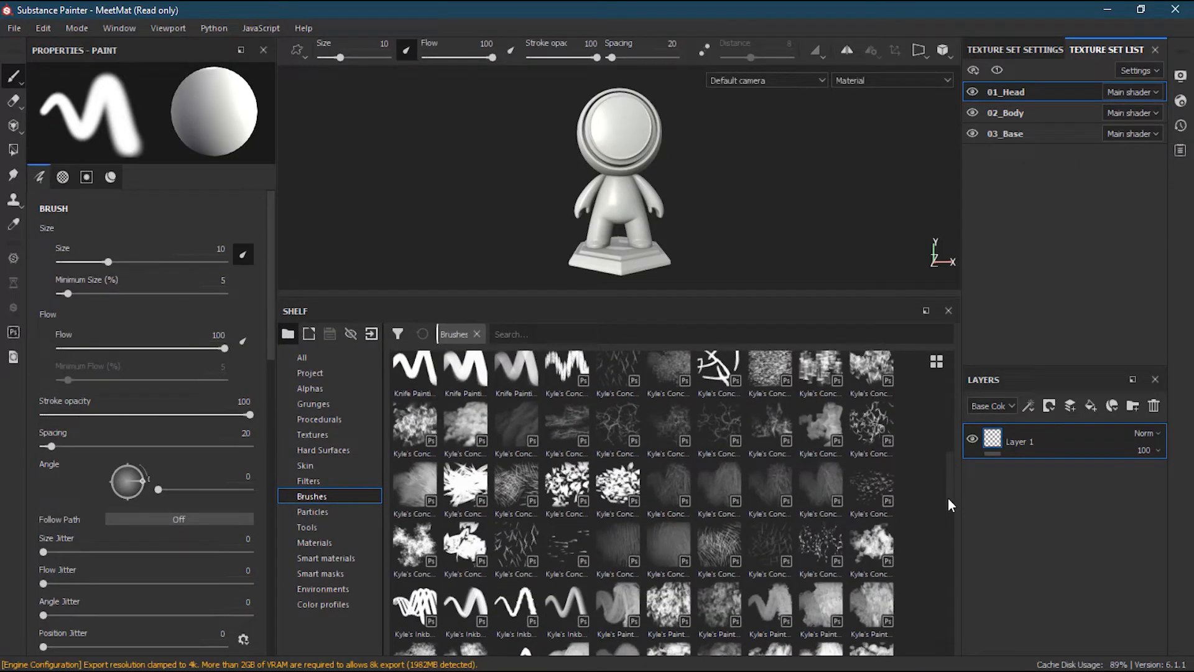
pyautogui.moveTo(675, 490)
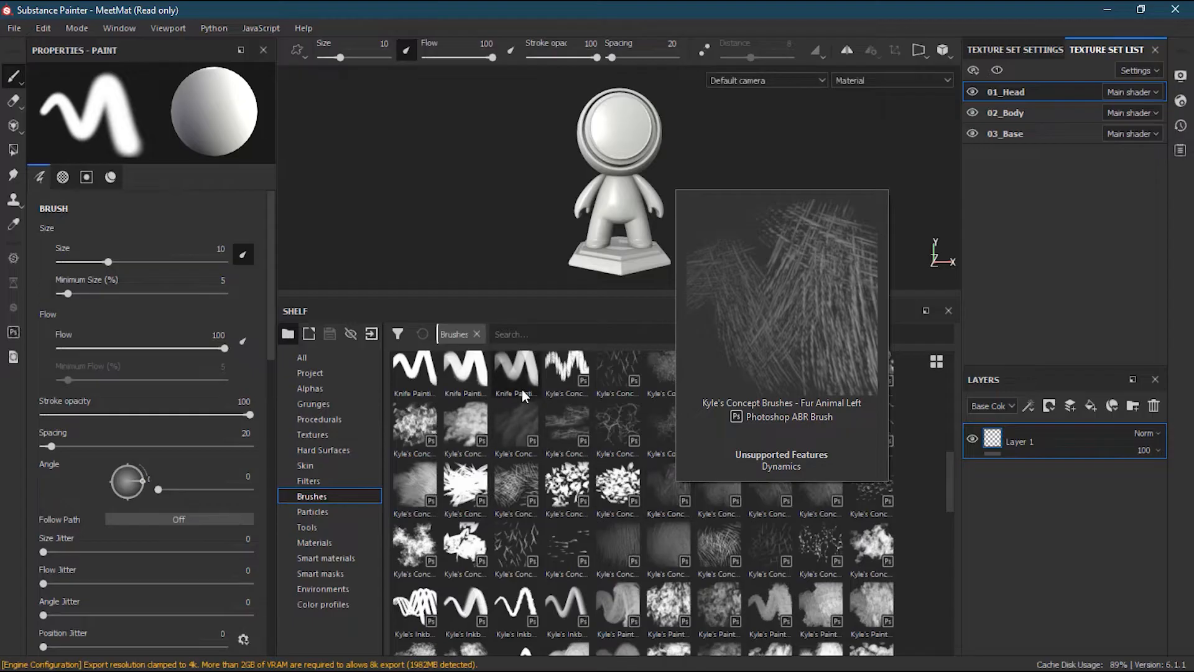
pyautogui.moveTo(521, 390)
pyautogui.moveTo(423, 386)
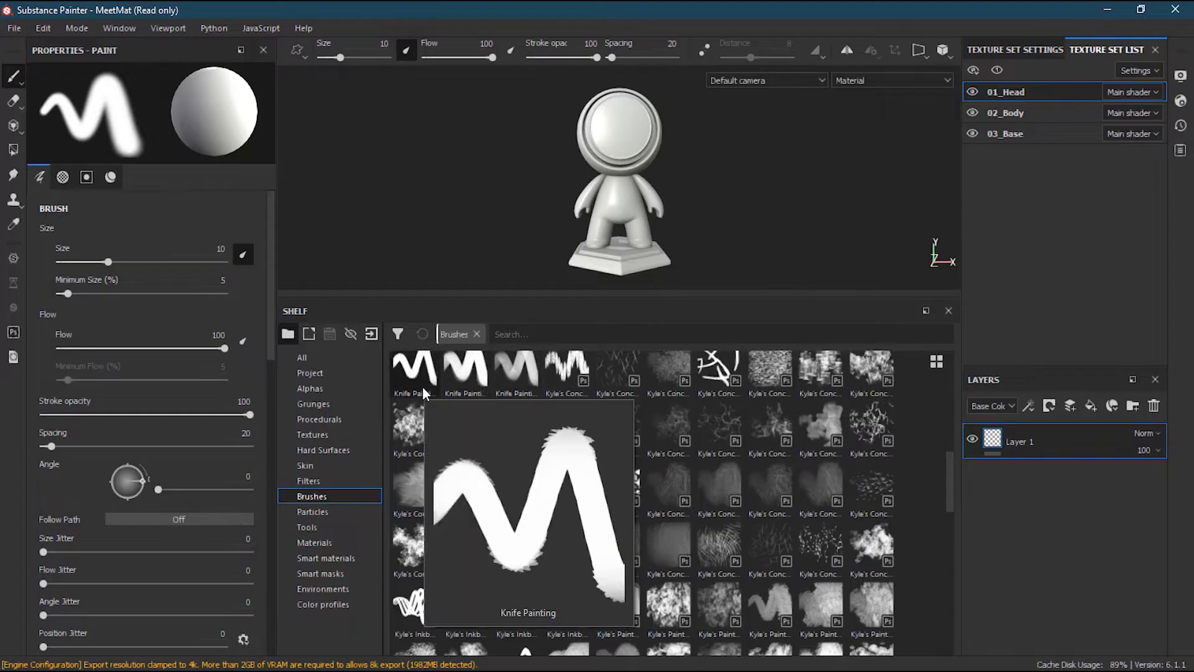
pyautogui.moveTo(952, 509)
pyautogui.mouseDown()
pyautogui.moveTo(955, 640)
pyautogui.moveTo(952, 612)
pyautogui.mouseUp()
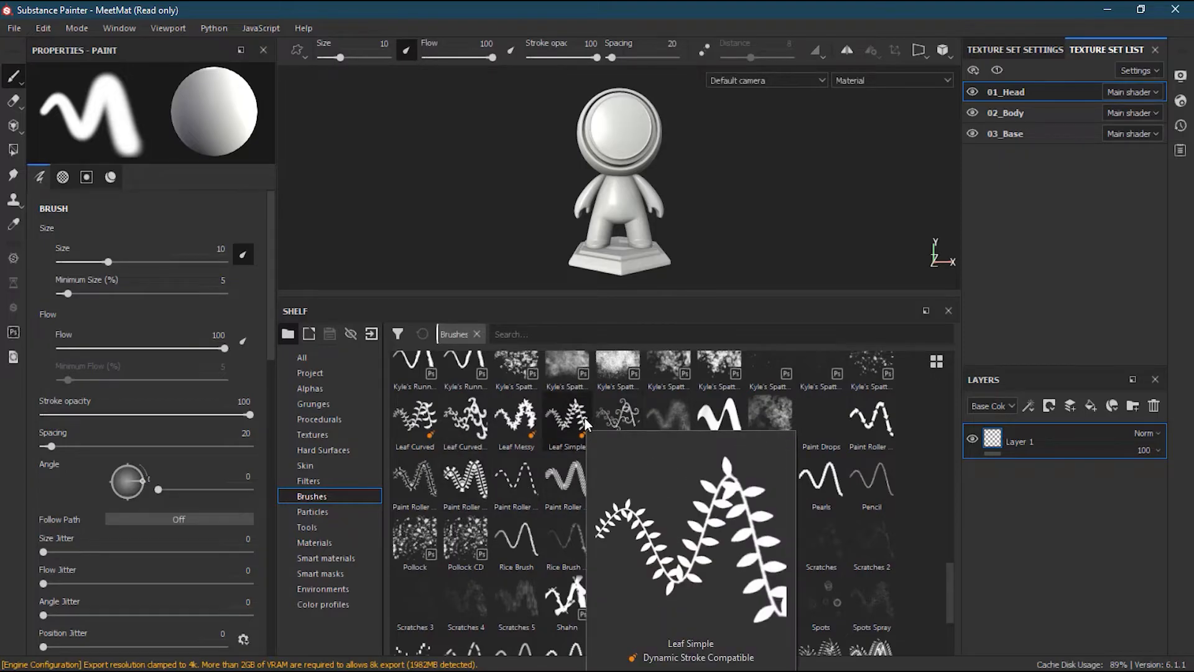
pyautogui.moveTo(654, 571)
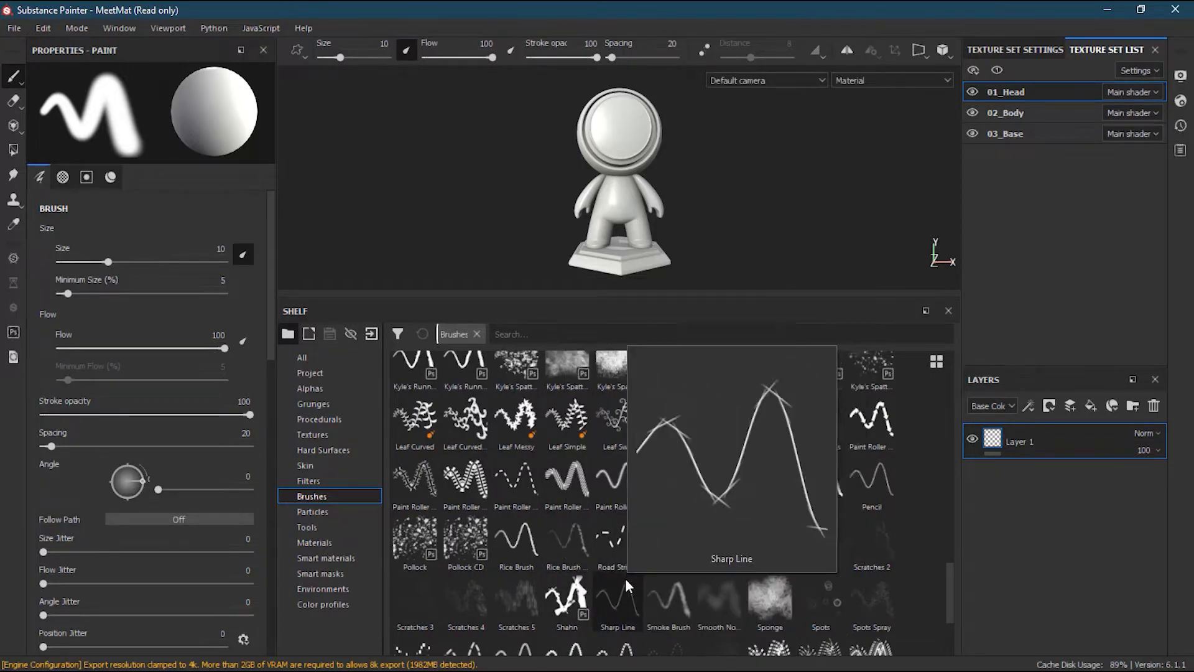
# Preview the Road Stripes brush, then browse the Particles category and preview the Leaks Heavy and Leaks presets.
pyautogui.moveTo(623, 544)
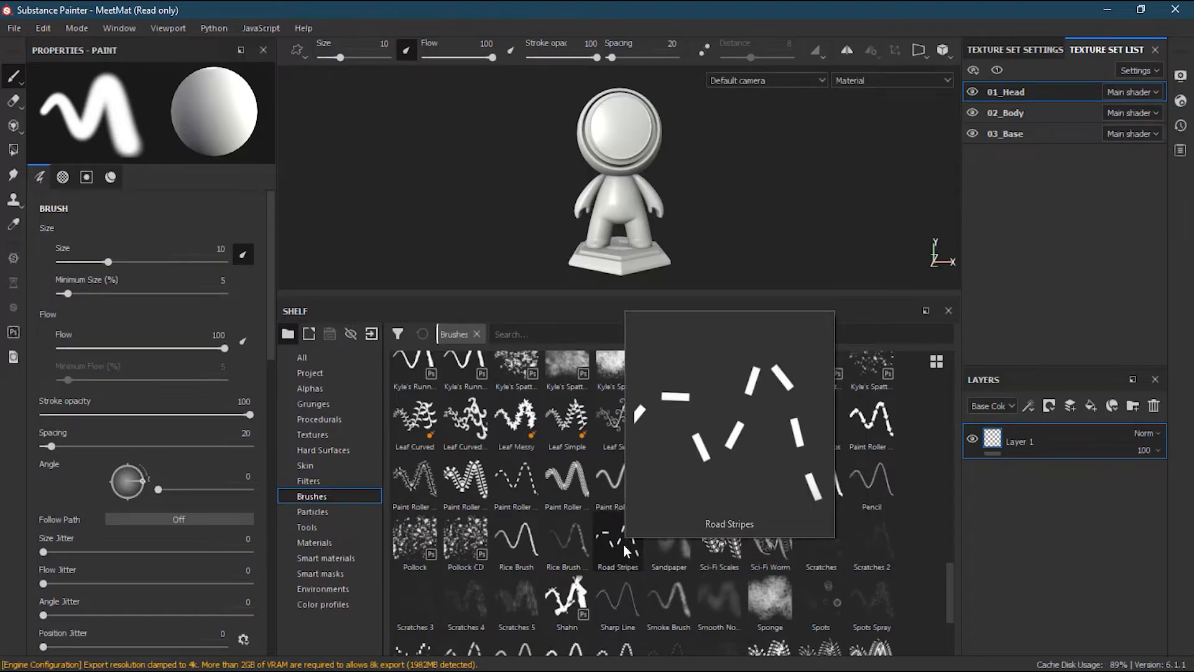
pyautogui.moveTo(953, 591); pyautogui.dragTo(927, 384)
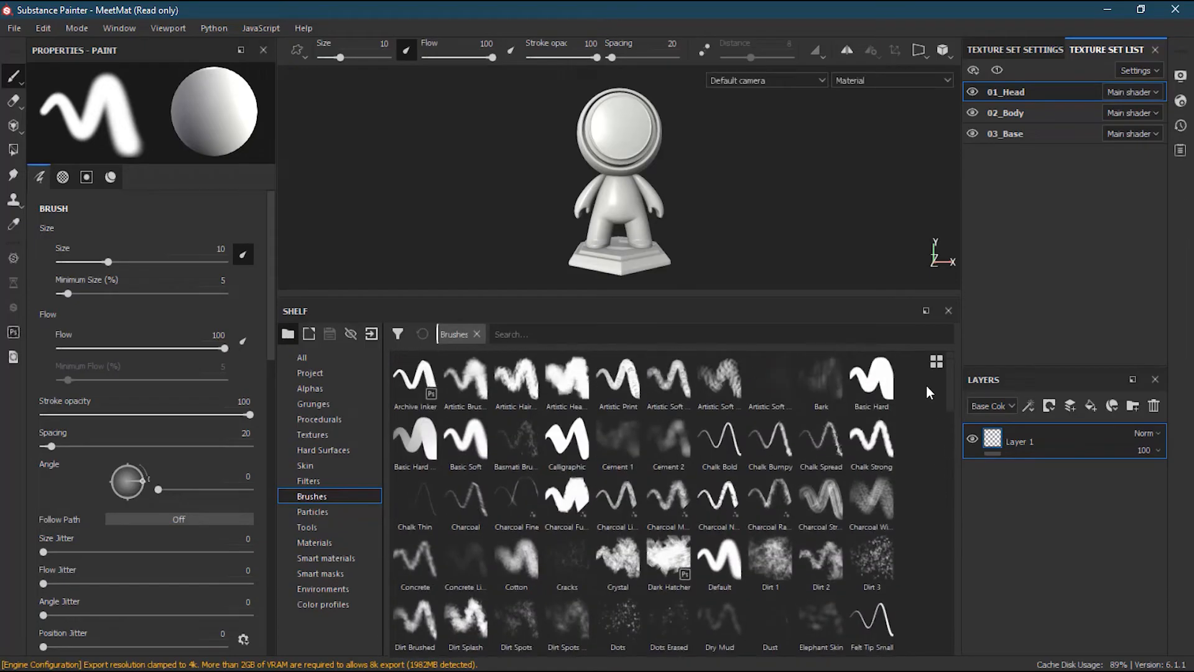
pyautogui.click(309, 511)
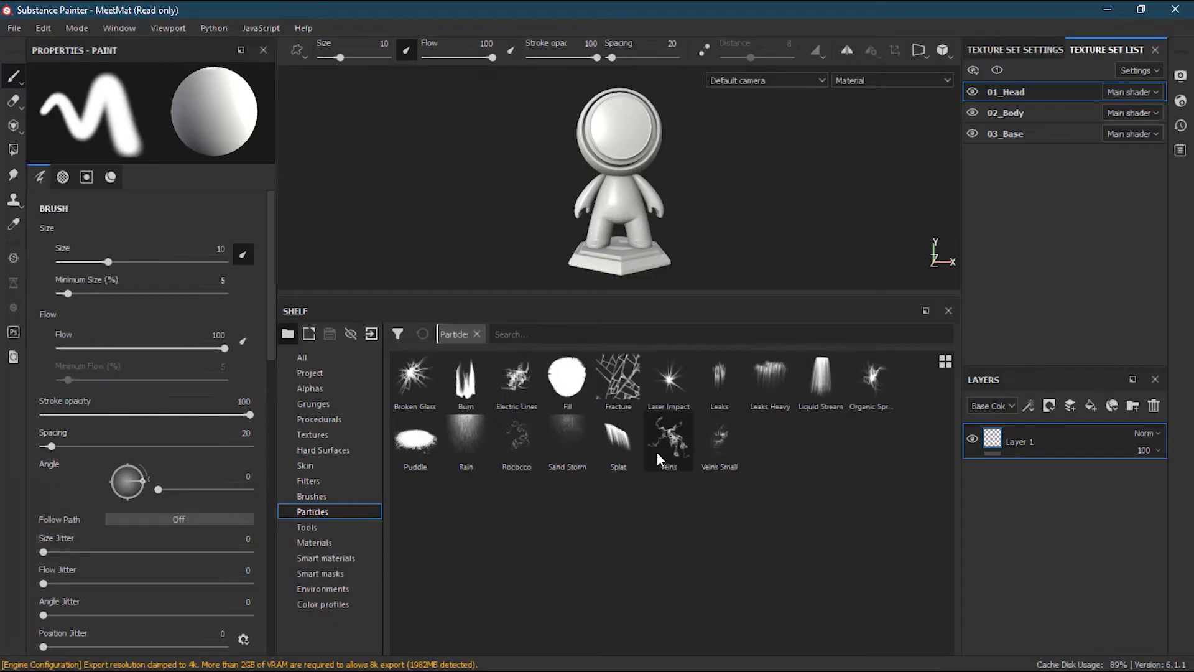
pyautogui.moveTo(658, 457)
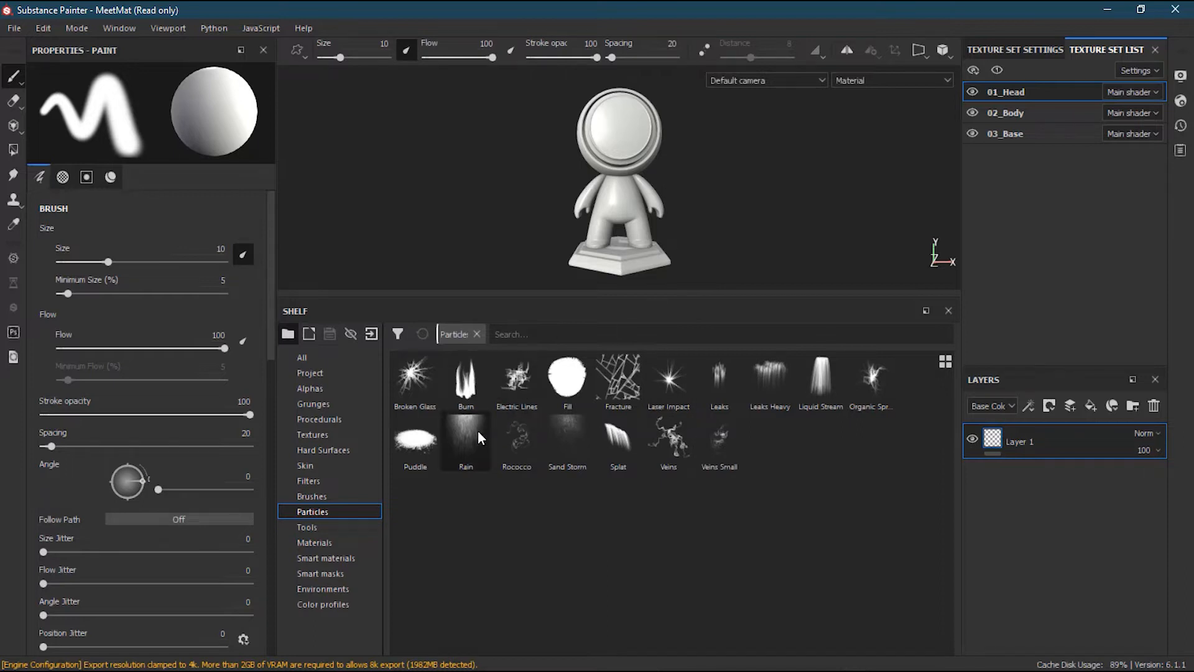
pyautogui.moveTo(478, 432)
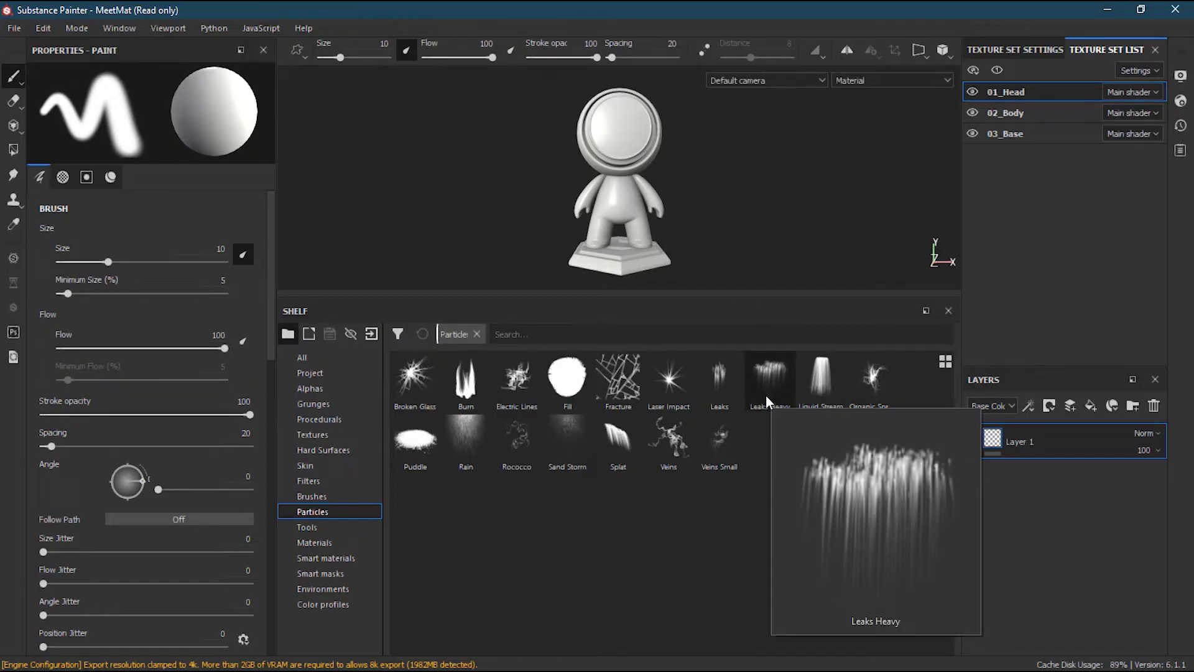
pyautogui.moveTo(734, 395)
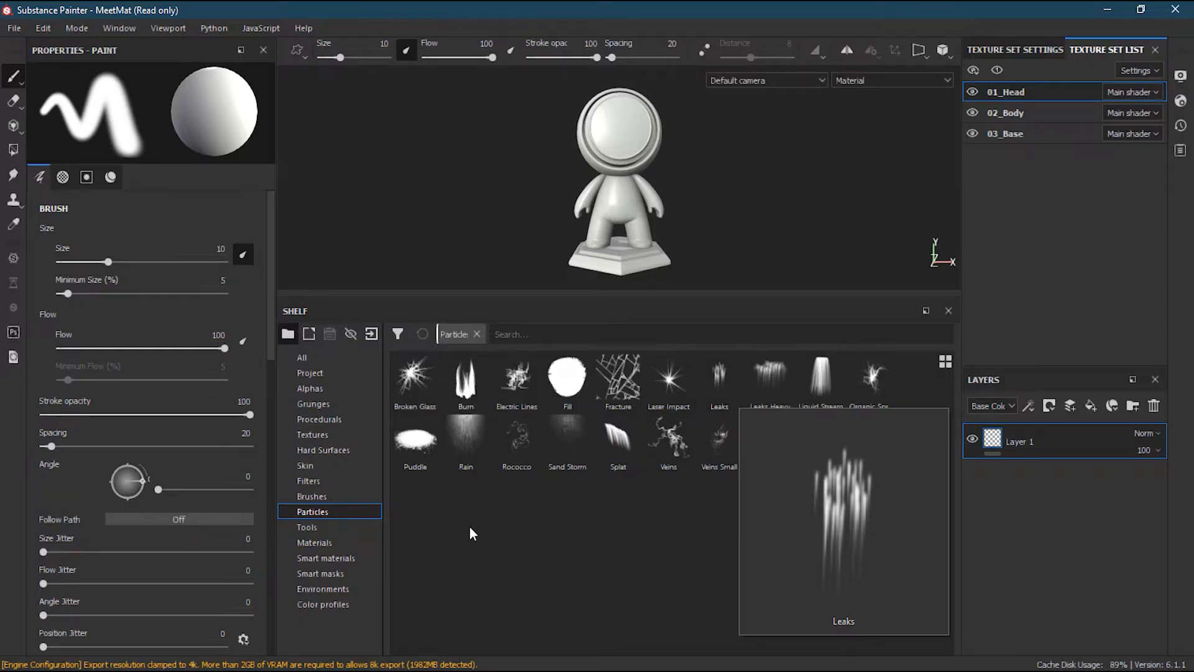
# Browse the Tools category and preview tools such as Screw Bolt, Zipper, Nail, Metal Stitches, Autumn Leaves, Gouache Dense and Fur.
pyautogui.click(328, 529)
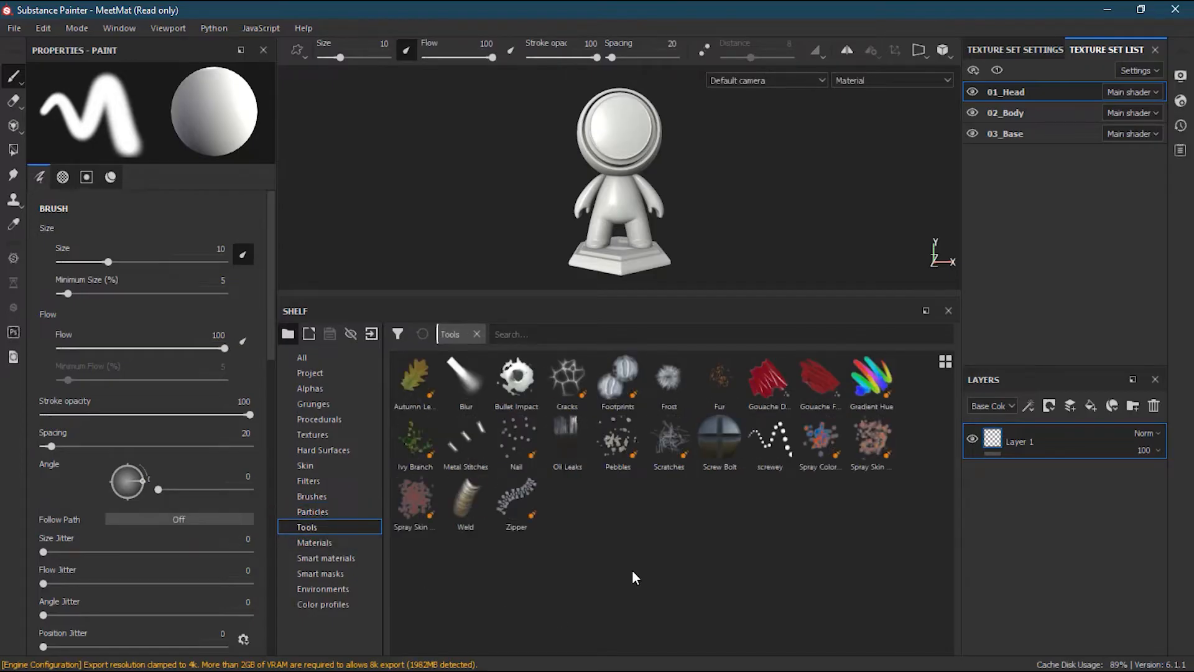
pyautogui.moveTo(715, 441)
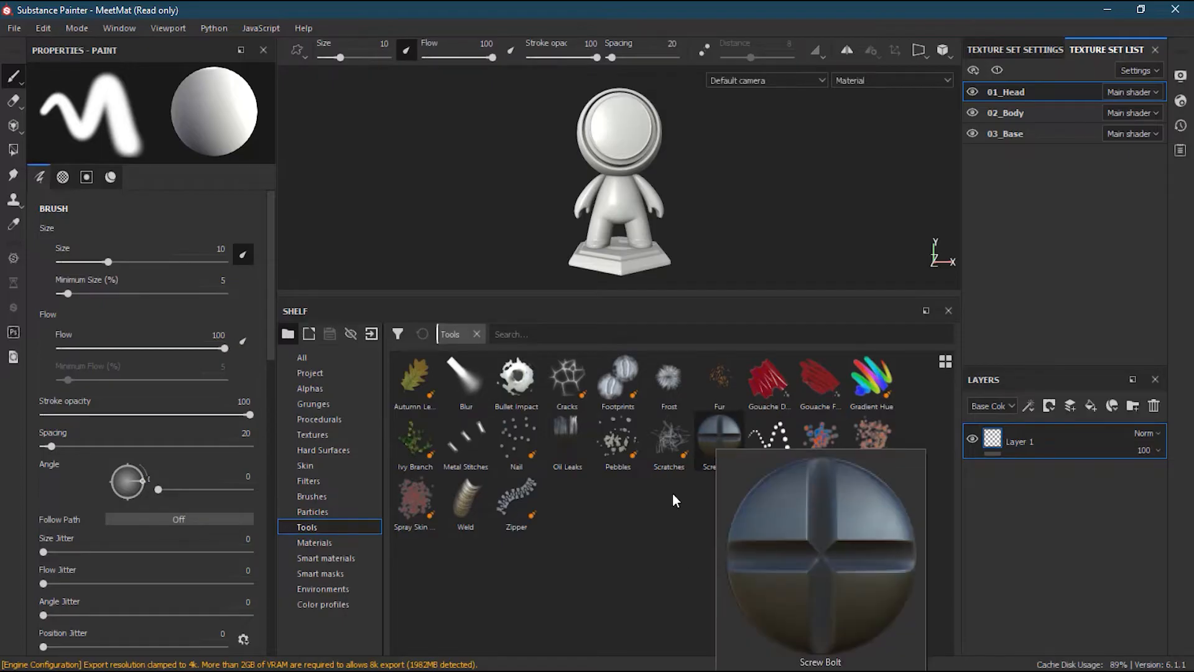
pyautogui.moveTo(533, 501)
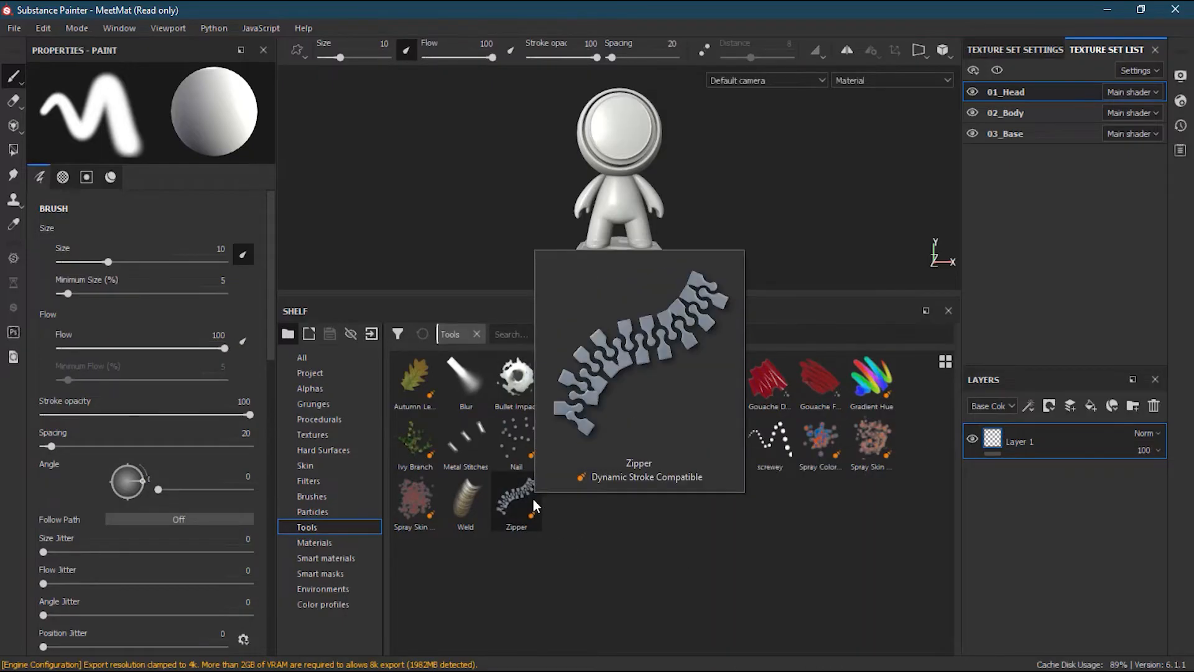
pyautogui.moveTo(466, 506)
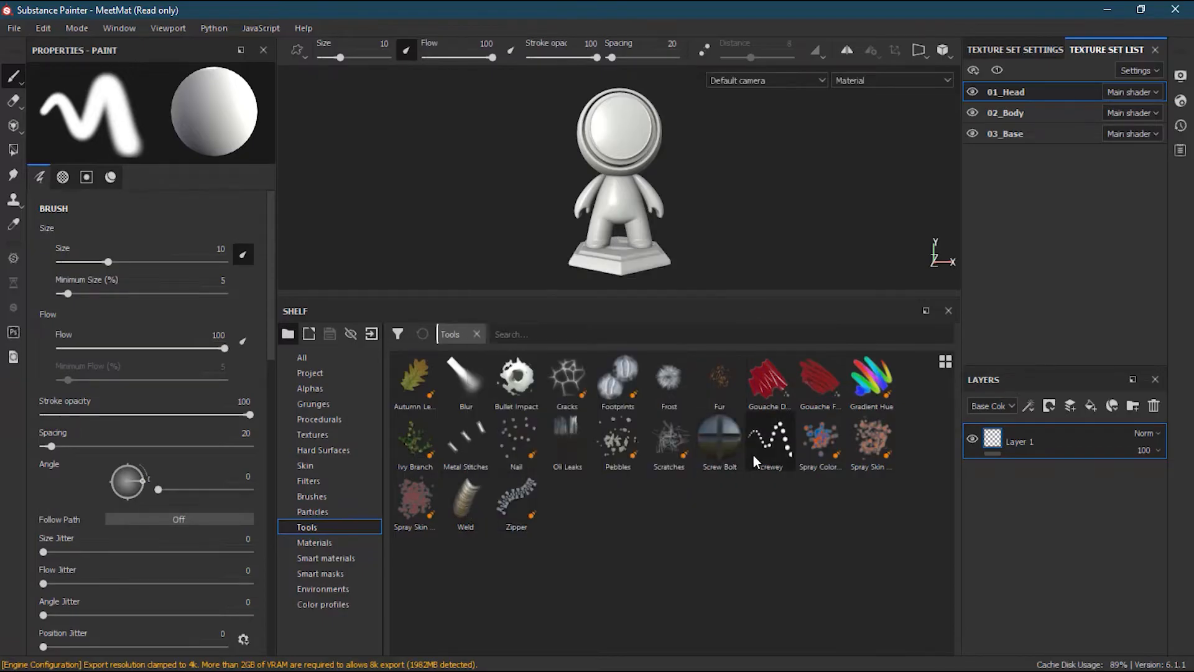
pyautogui.moveTo(759, 452)
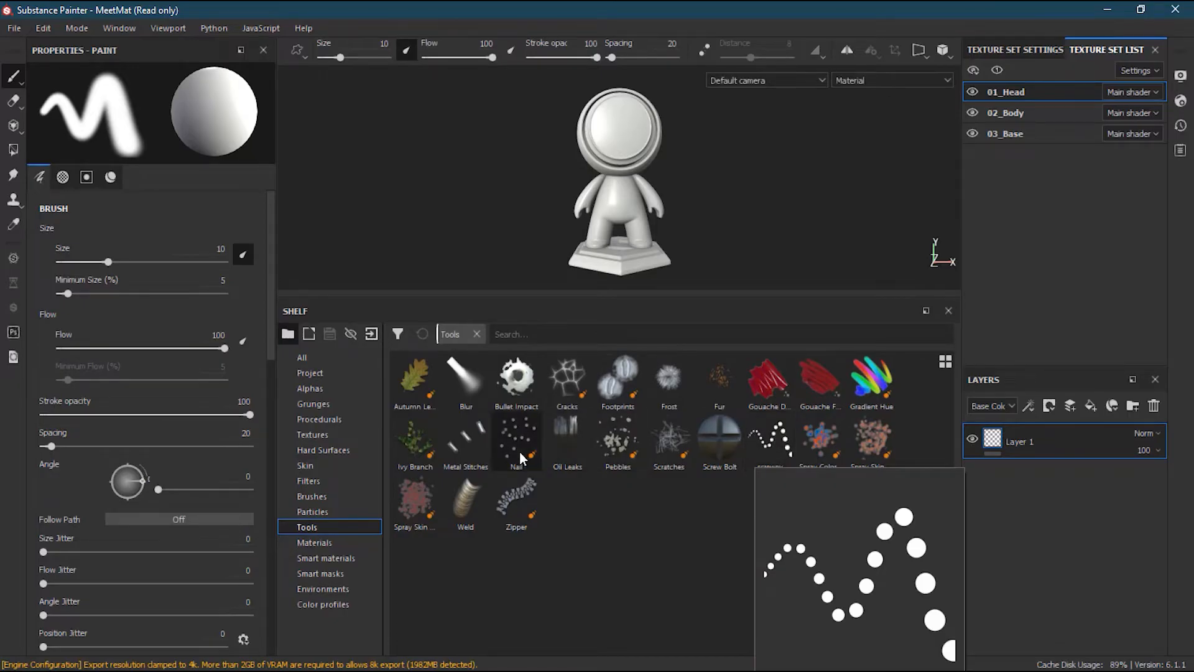
pyautogui.moveTo(520, 450)
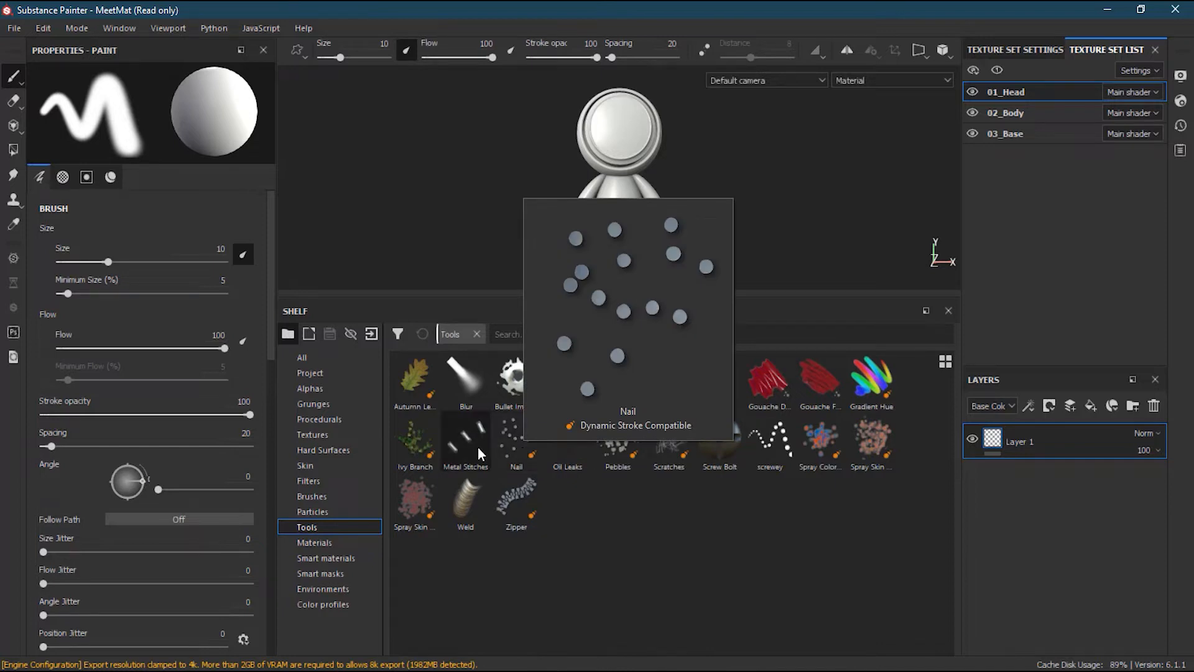
pyautogui.moveTo(478, 447)
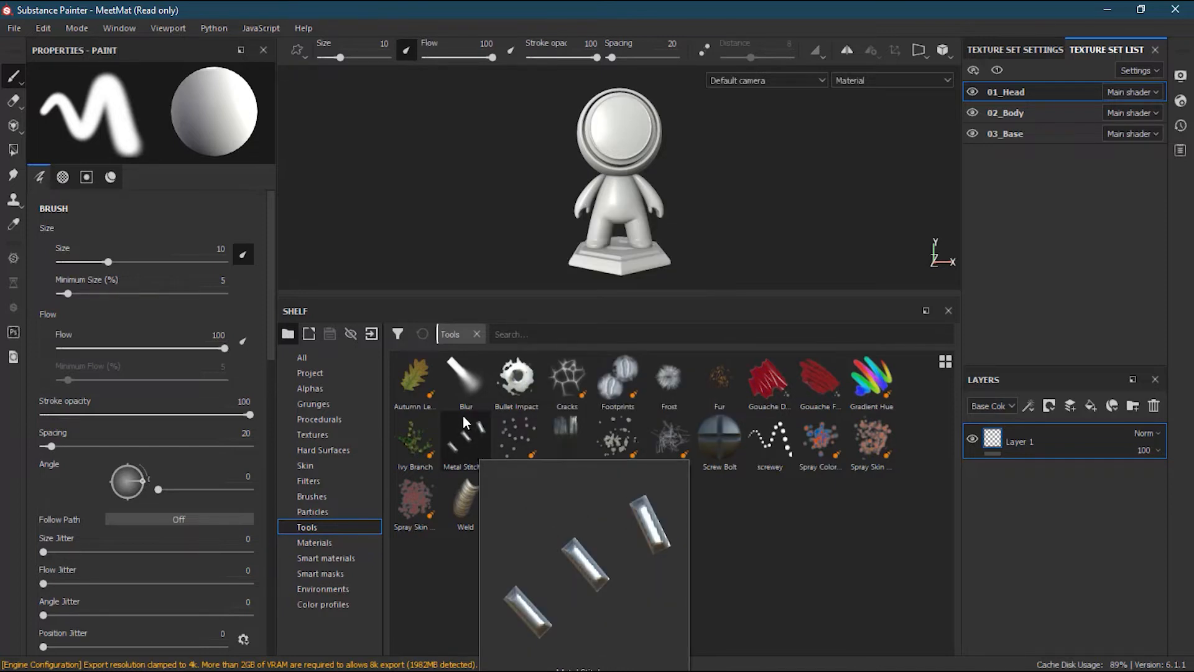
pyautogui.moveTo(439, 382)
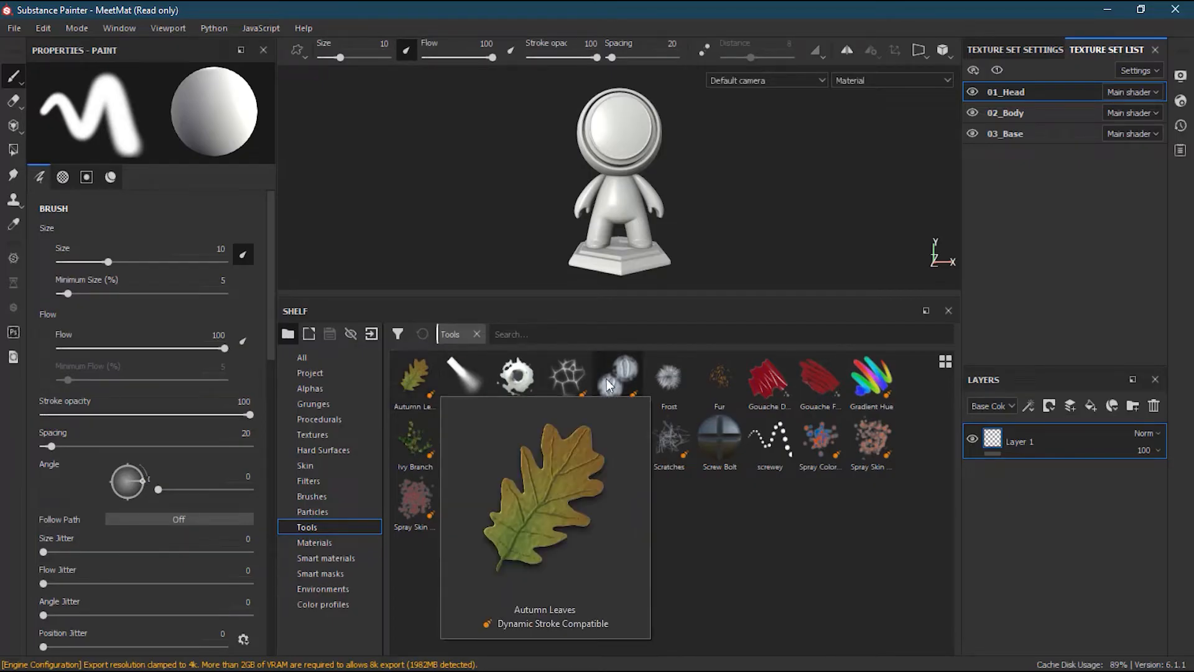
pyautogui.moveTo(607, 379)
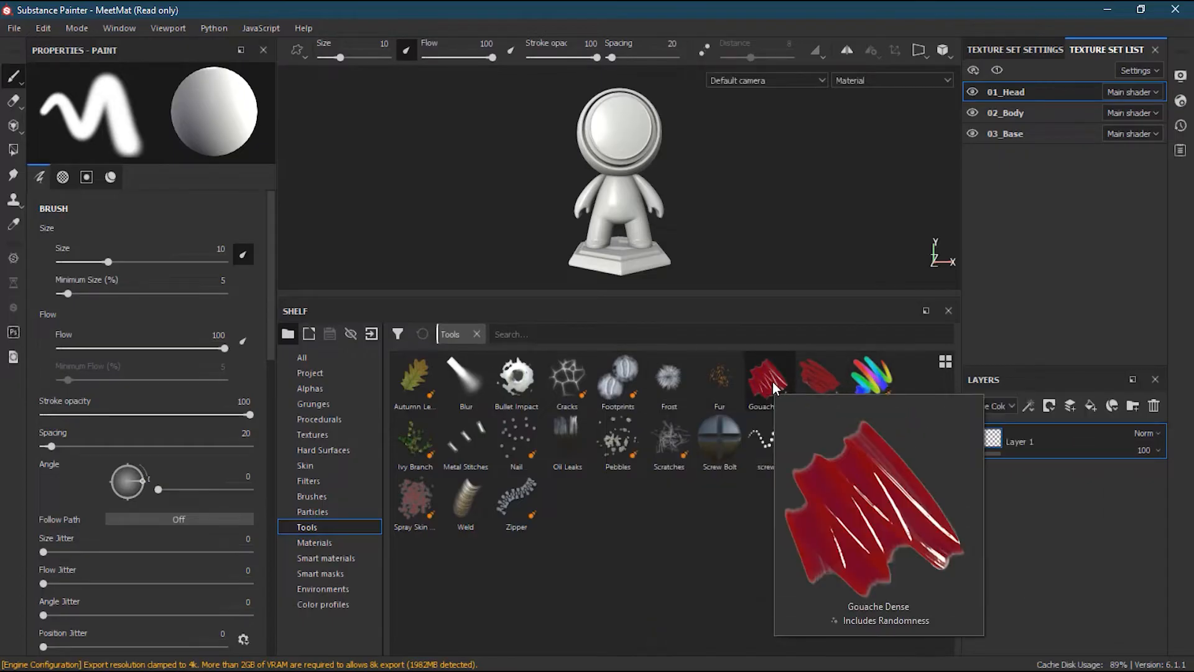
pyautogui.moveTo(732, 384)
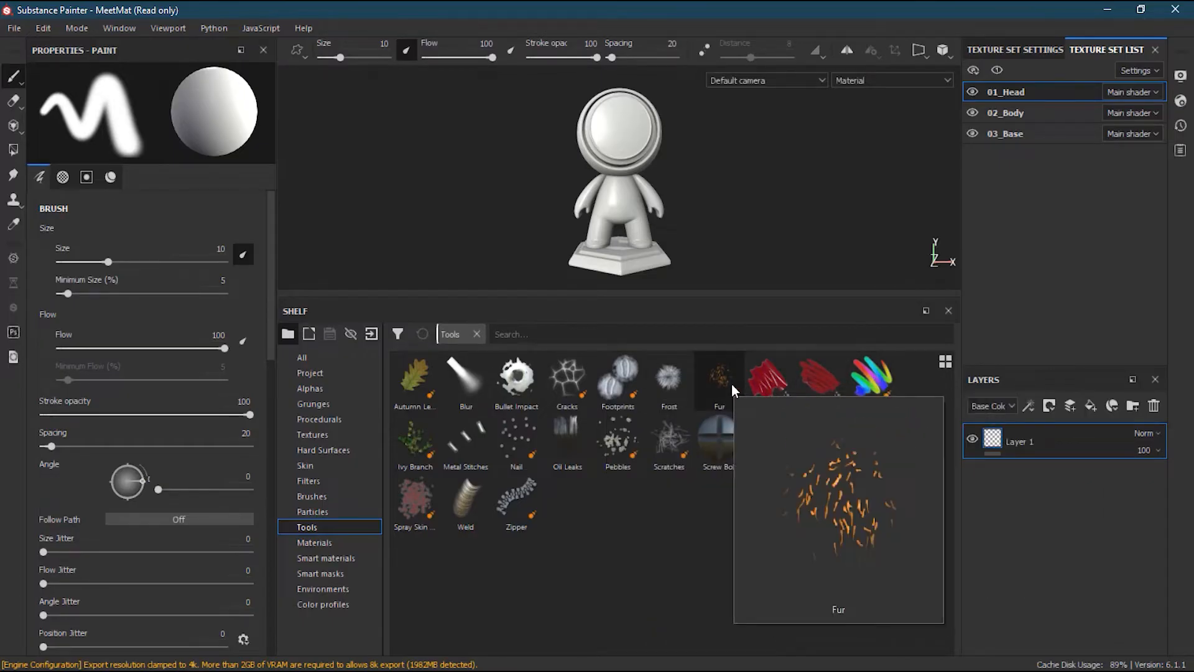
pyautogui.moveTo(440, 520)
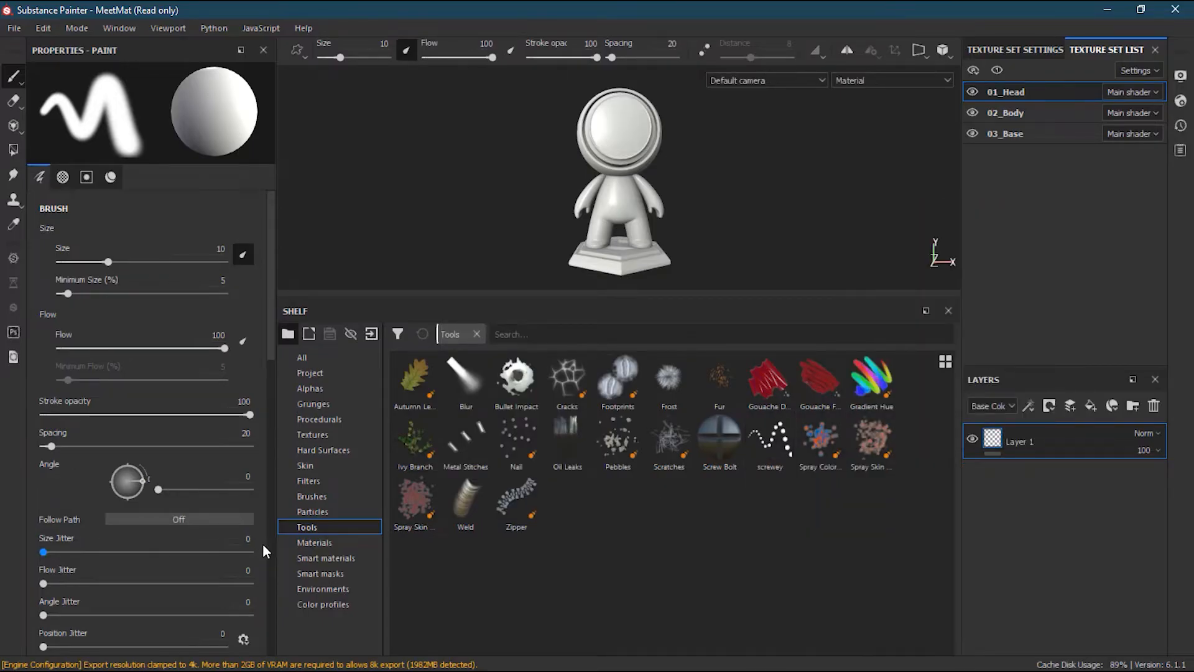
# Look through the Materials and Smart materials categories and preview the Fabric Denim Washed Out smart material.
pyautogui.click(348, 542)
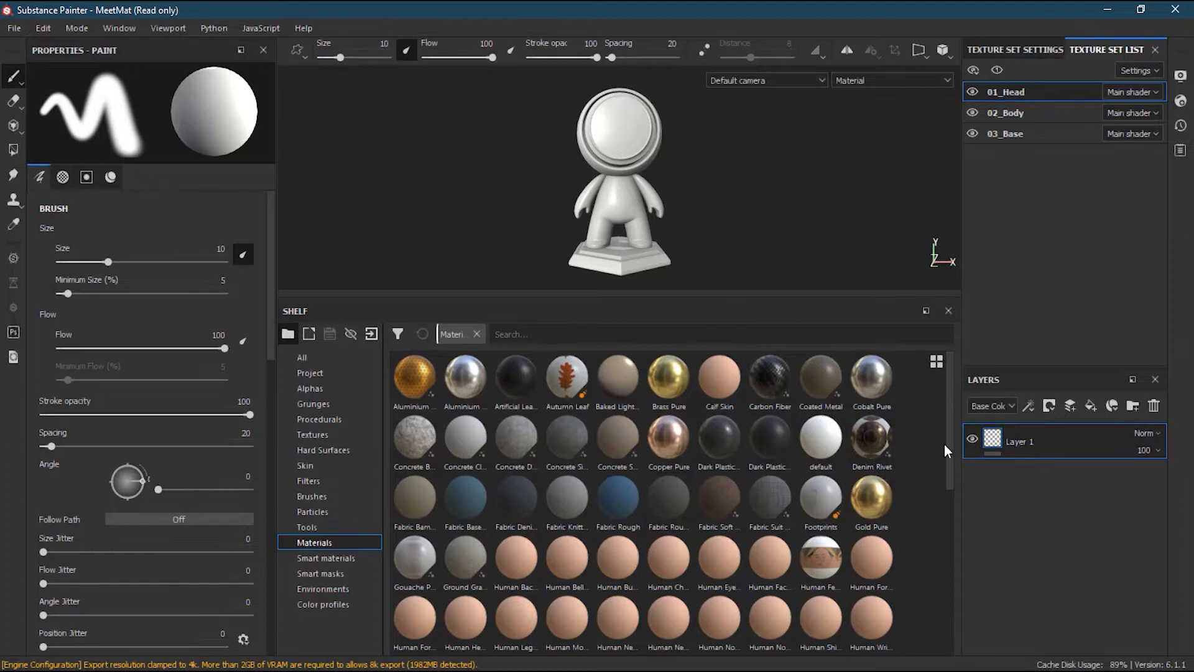
pyautogui.moveTo(949, 457); pyautogui.dragTo(937, 554)
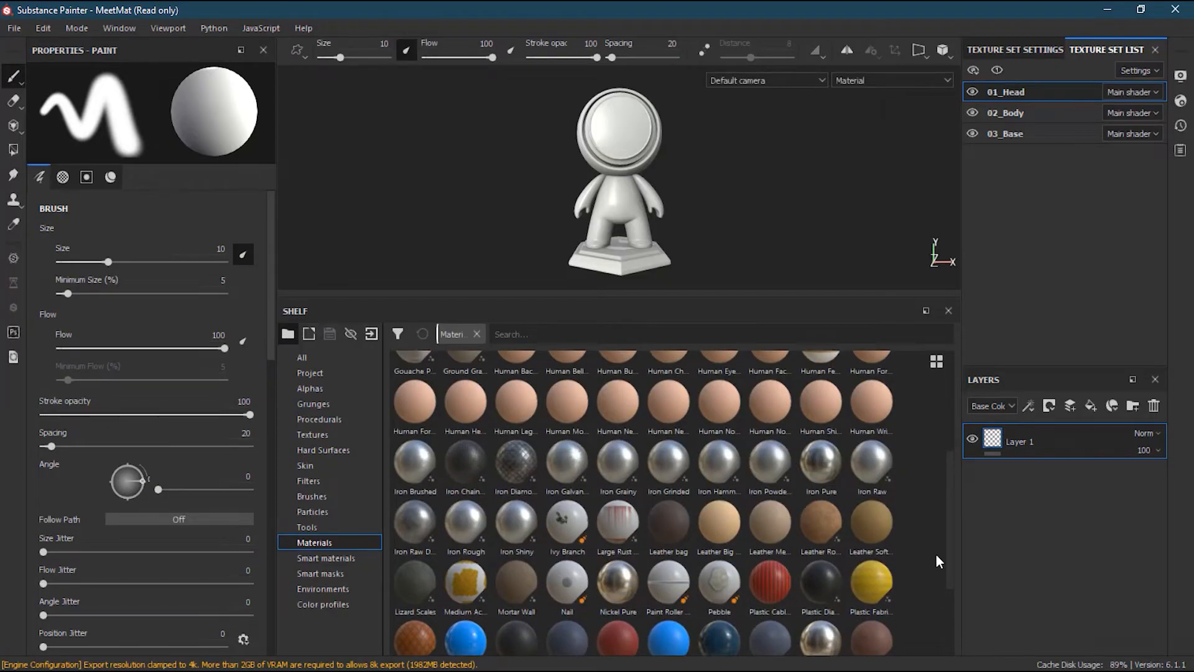
pyautogui.moveTo(936, 553); pyautogui.dragTo(939, 403)
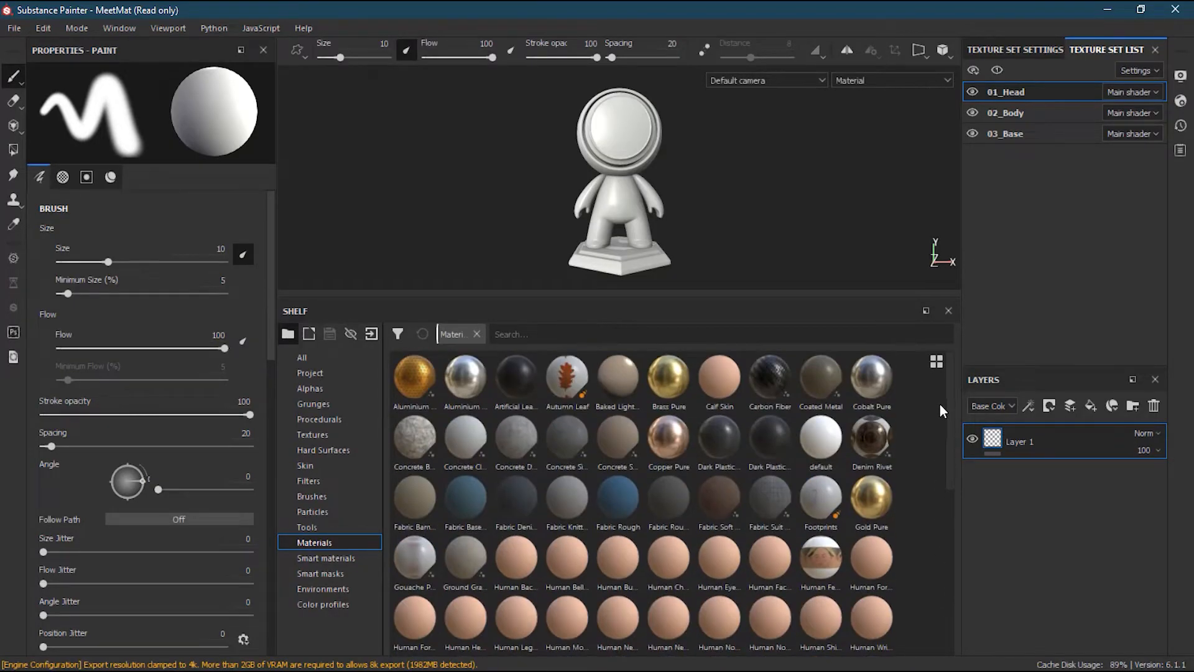
pyautogui.click(351, 558)
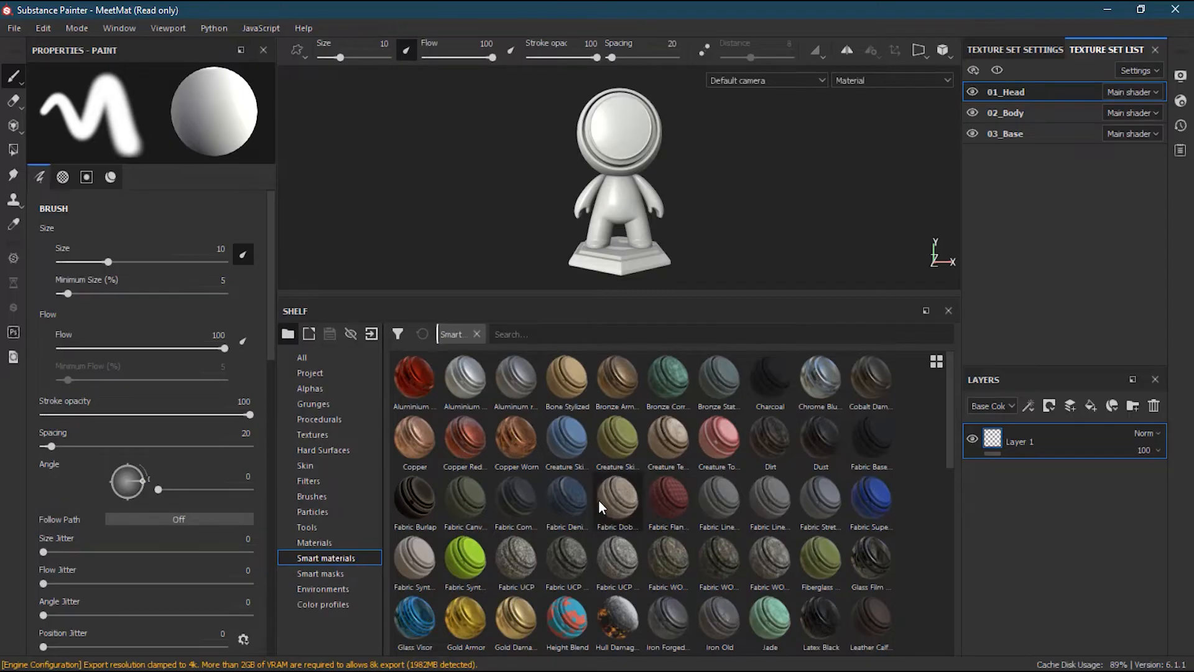
pyautogui.moveTo(576, 501)
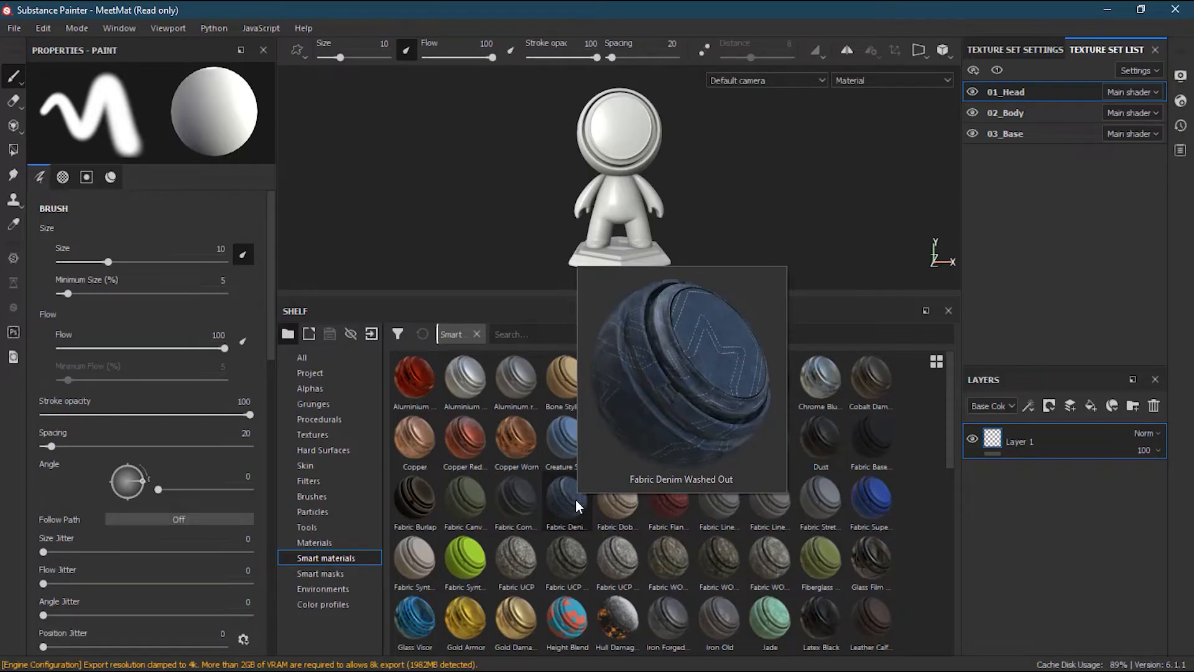
# Look through the Smart masks category, previewing Edge Dirty Cracks, and the Environments category.
pyautogui.click(334, 576)
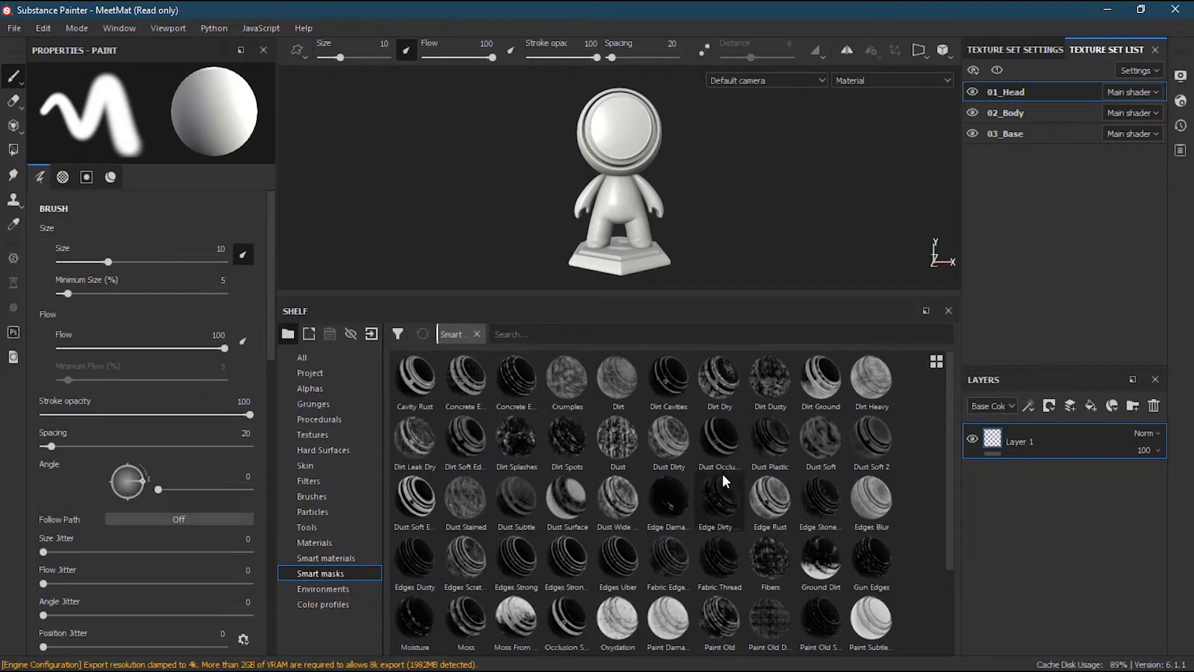
pyautogui.moveTo(724, 478)
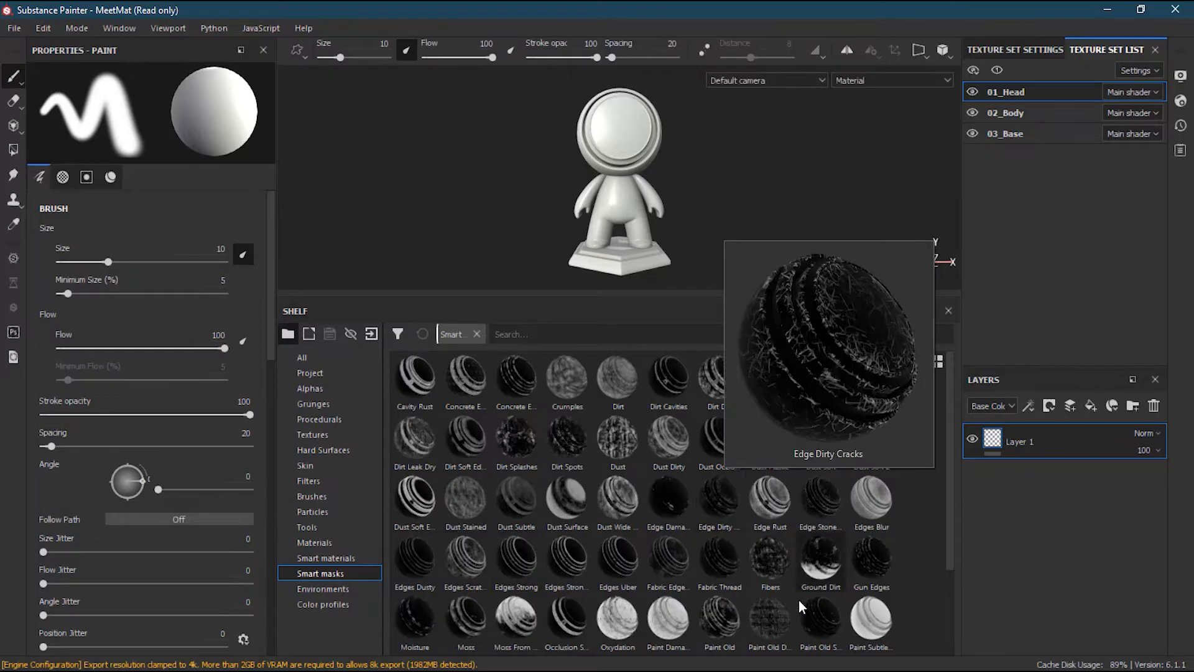
pyautogui.moveTo(683, 631)
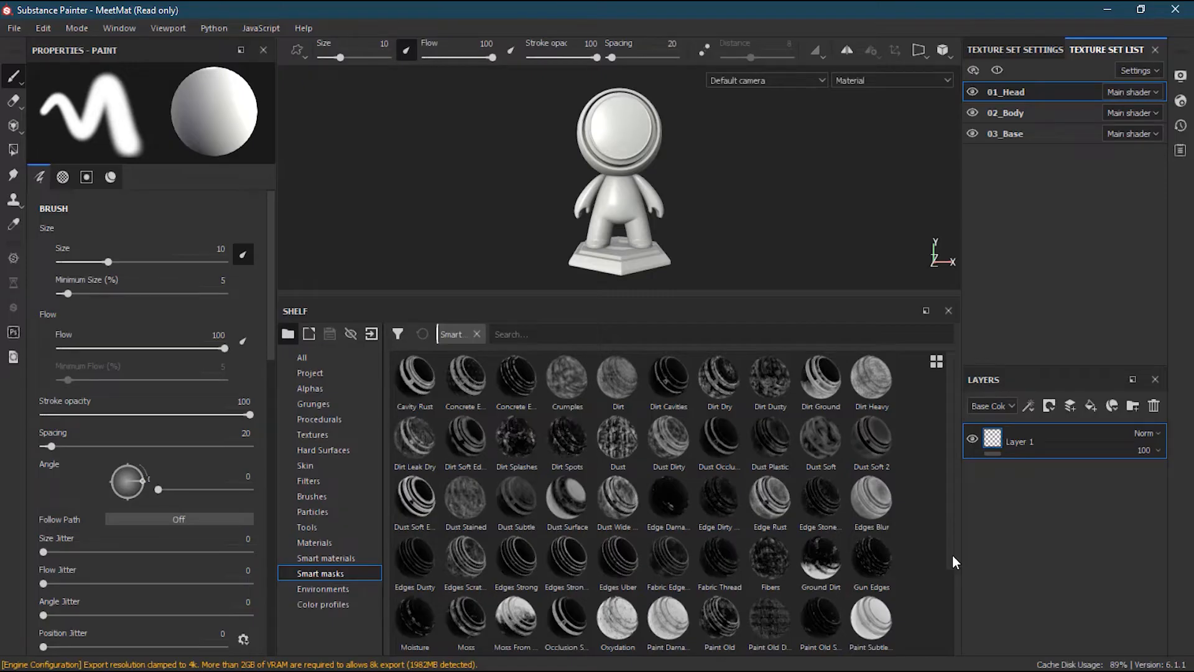
pyautogui.click(327, 588)
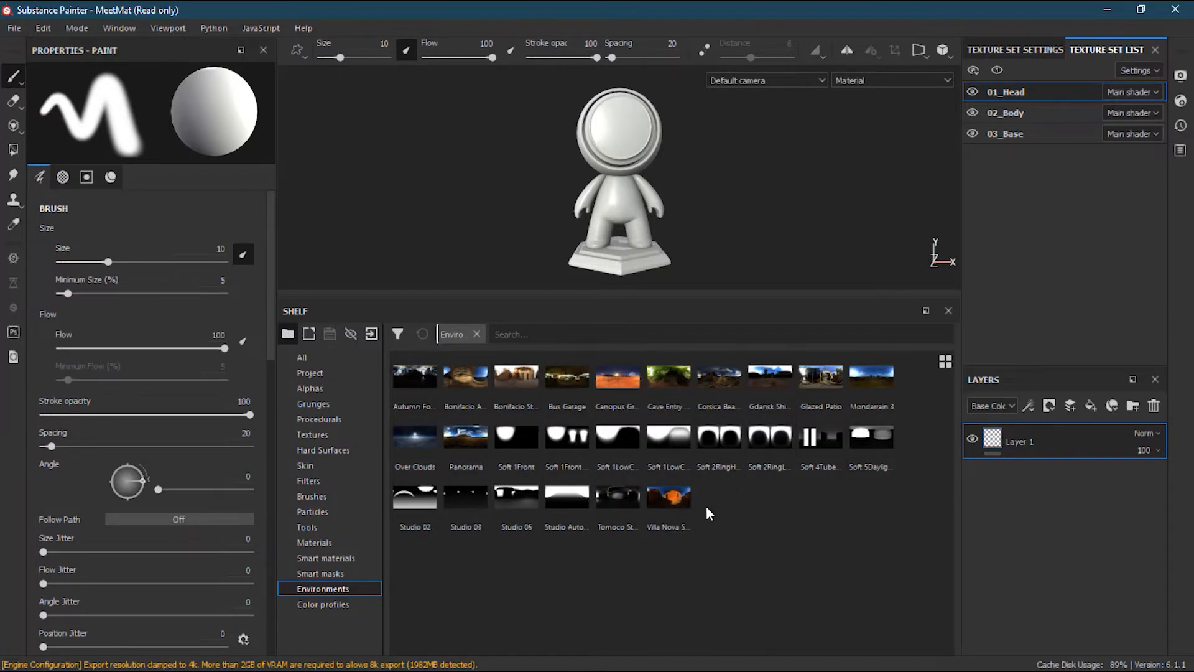
# Browse the Color profiles category and preview profiles such as panalog and vintage.
pyautogui.click(334, 602)
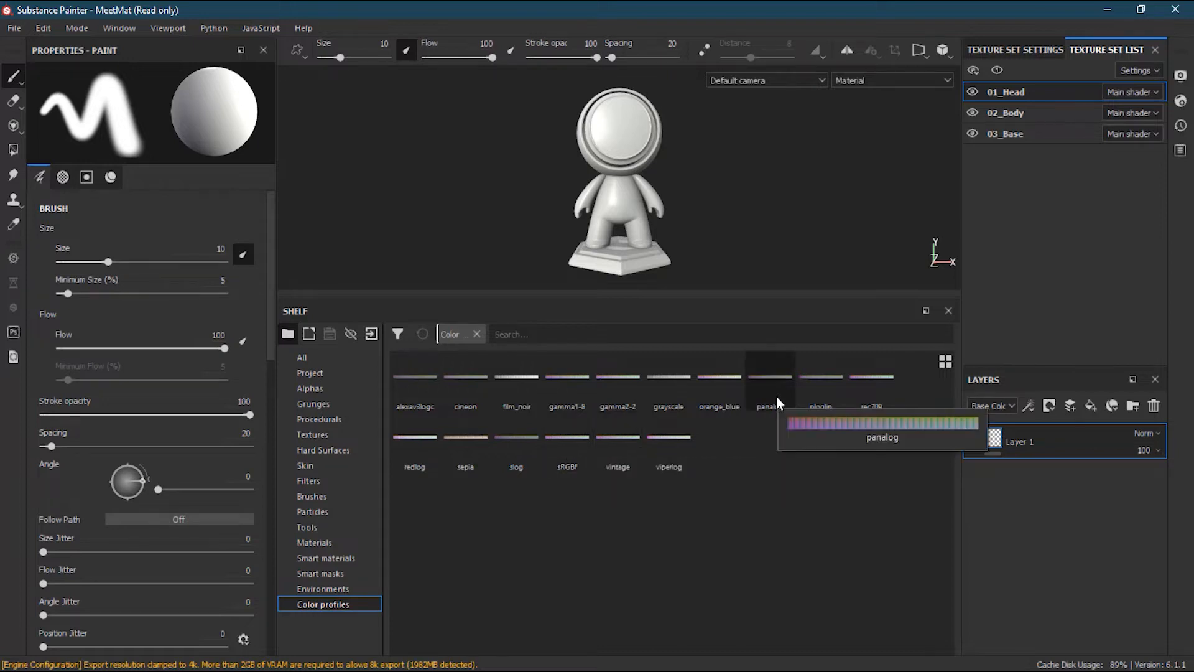
pyautogui.moveTo(737, 402)
pyautogui.moveTo(607, 401)
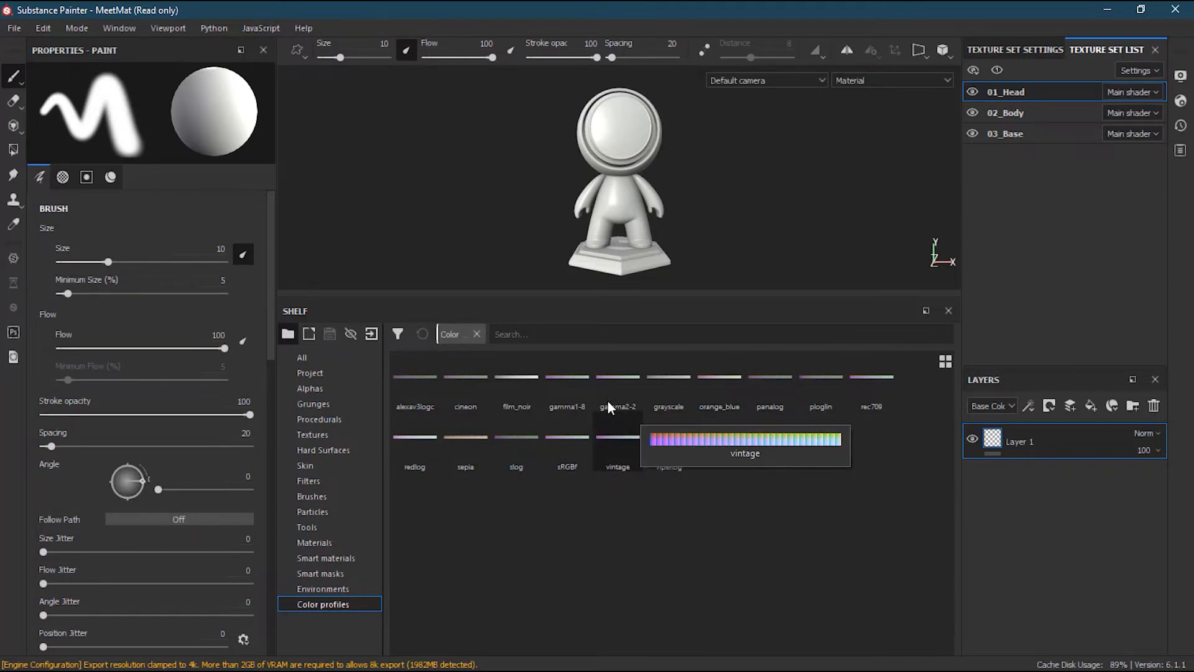
pyautogui.moveTo(528, 402)
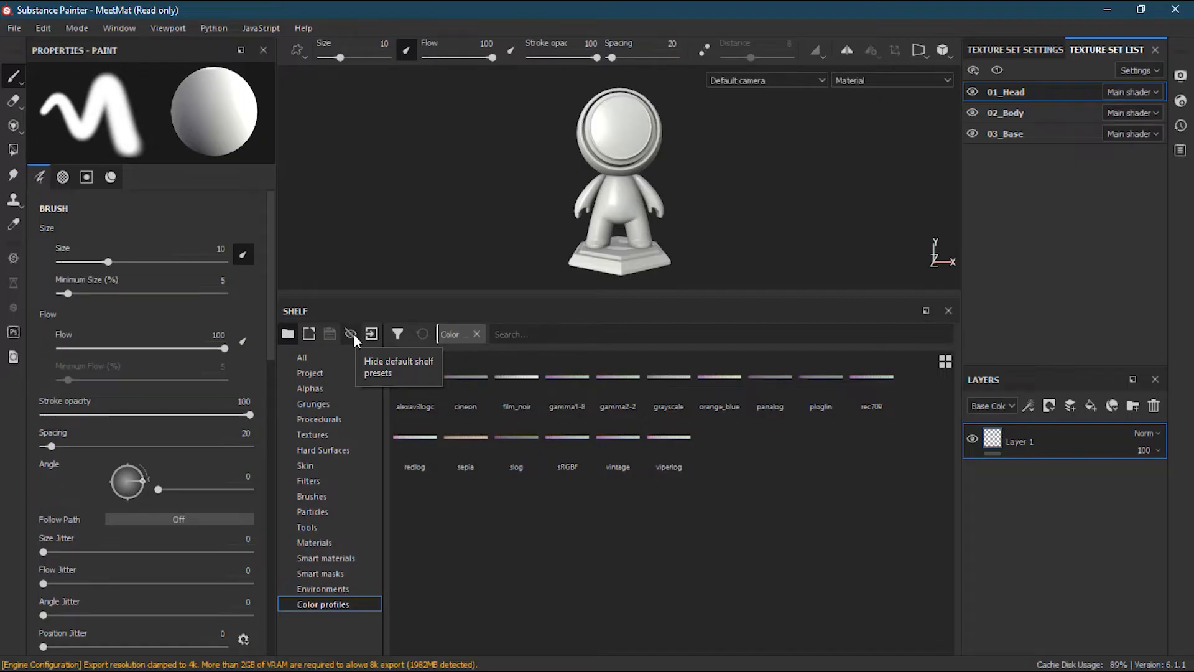
# Show the shelf's folder path filter, compare its subfolders for Color profiles, Textures and Smart materials, and hide it again.
pyautogui.click(395, 337)
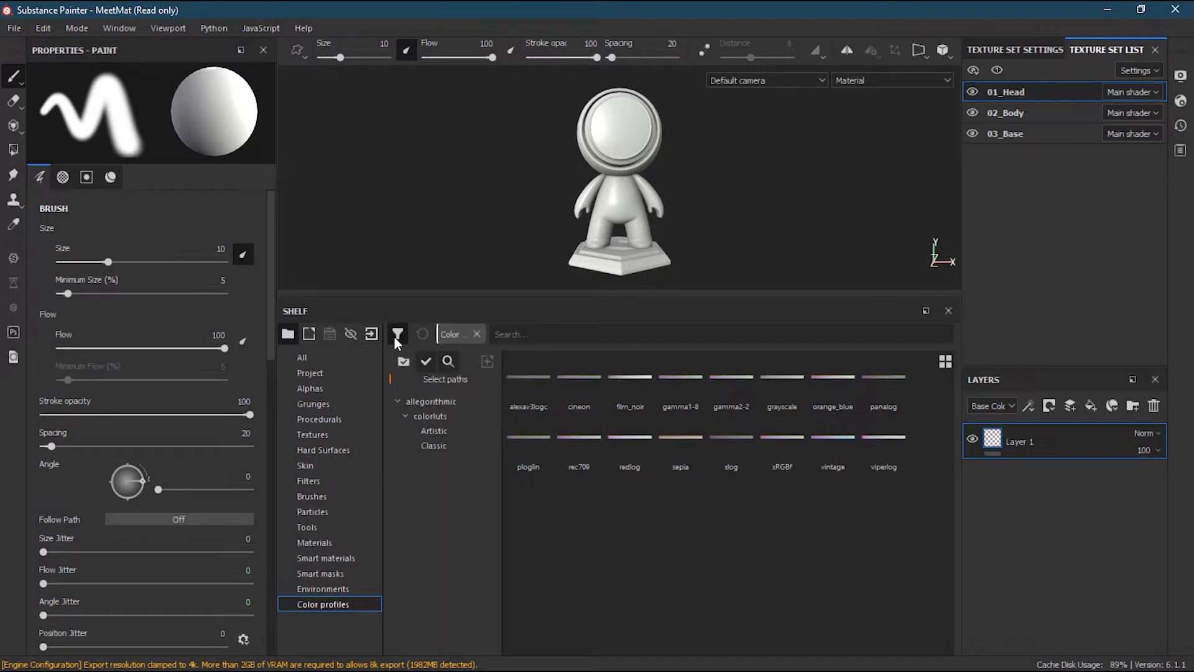
pyautogui.click(333, 434)
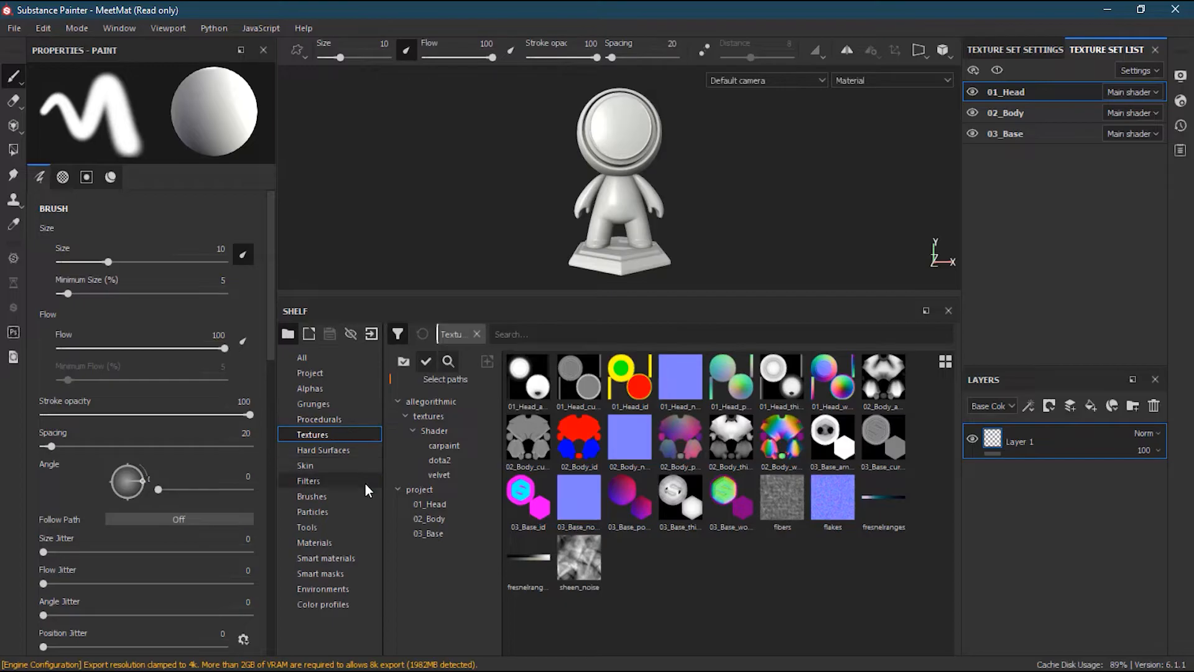
pyautogui.click(356, 555)
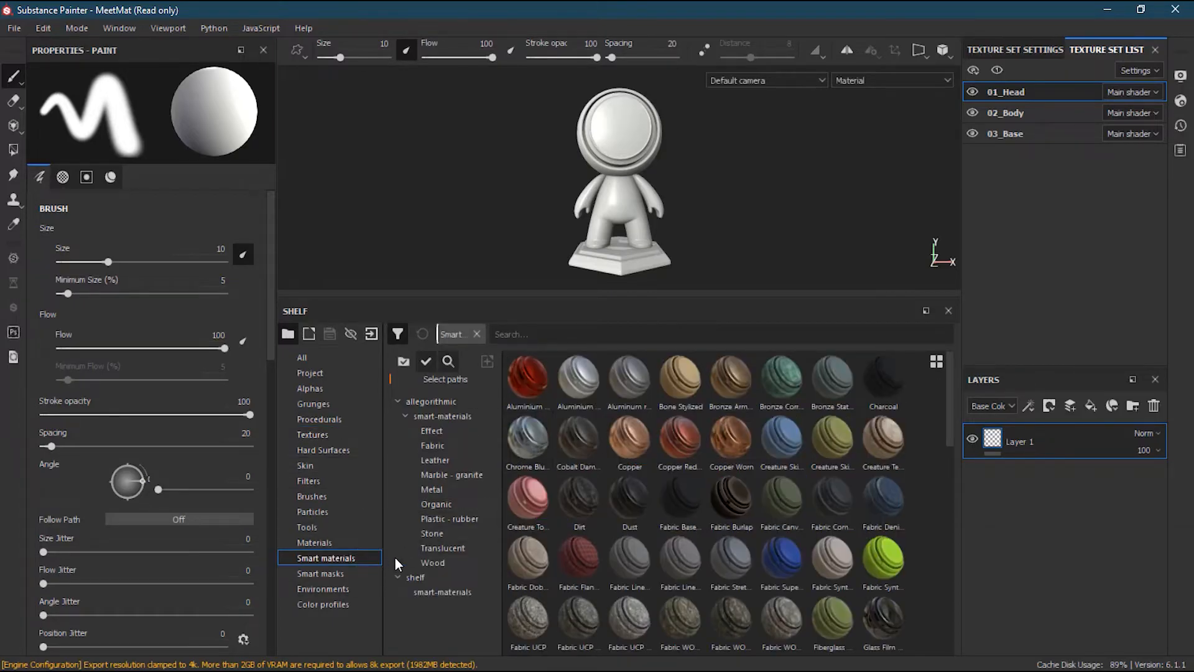
pyautogui.click(399, 334)
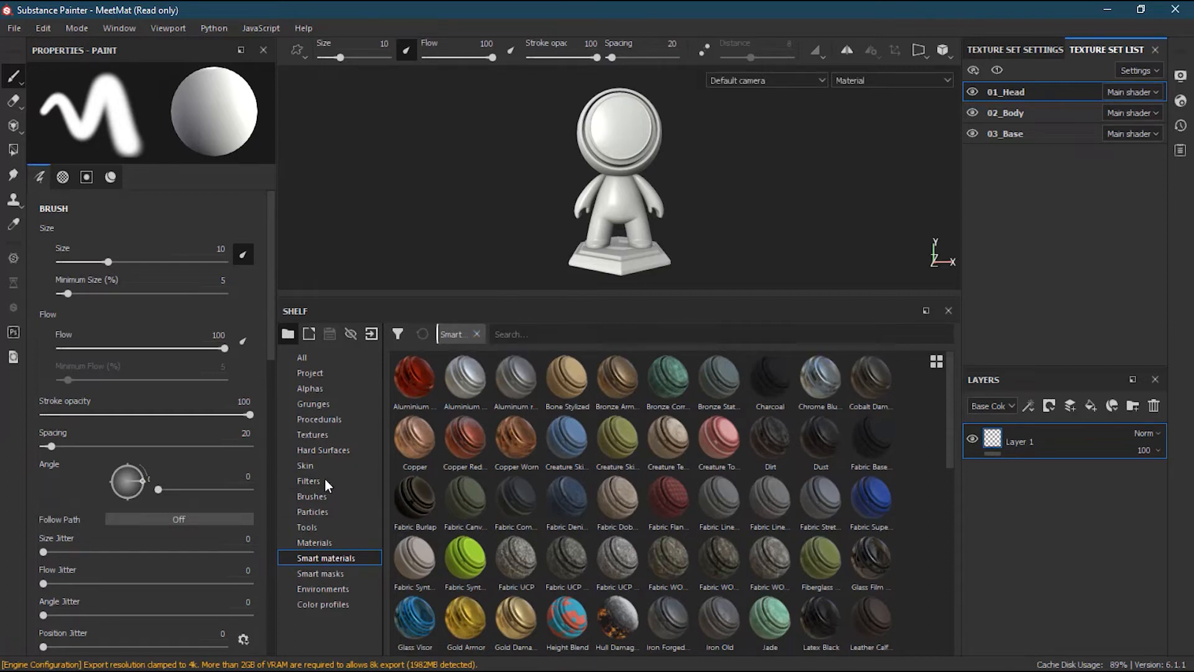
# Clear the Smart materials filter to list all assets and shrink the shelf's height to enlarge the viewport.
pyautogui.click(477, 334)
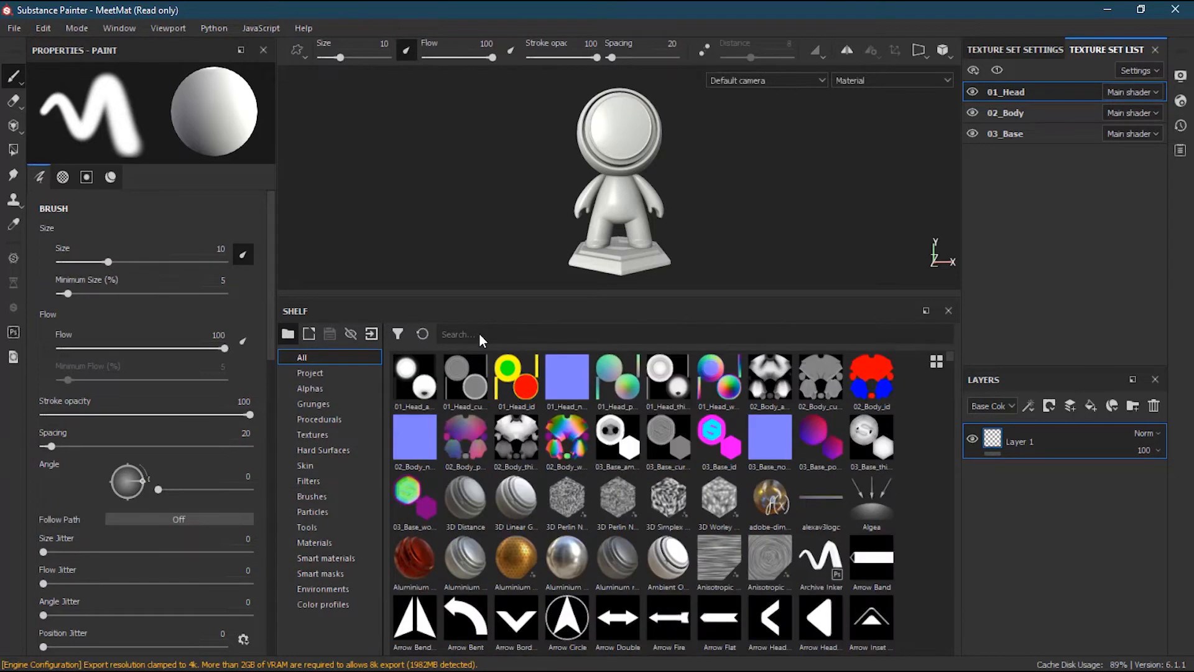
pyautogui.moveTo(688, 296); pyautogui.dragTo(714, 563)
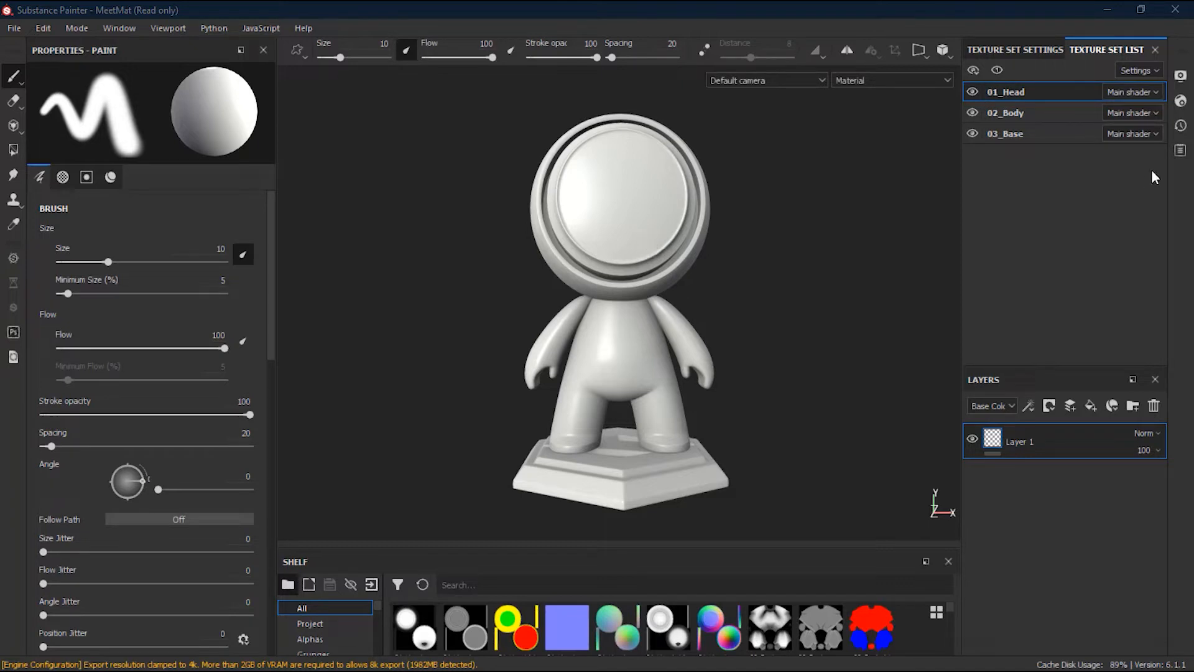
# Hide and show the 01_Head, 02_Body and 03_Base texture sets one after another.
pyautogui.click(973, 92)
pyautogui.click(975, 92)
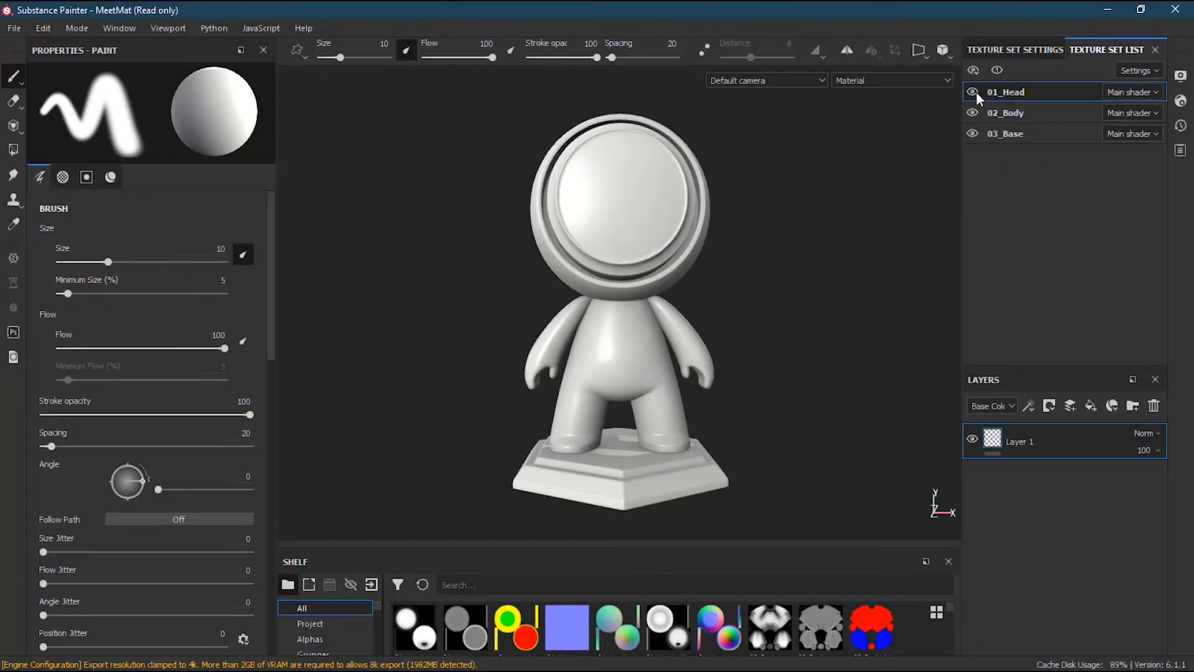
pyautogui.click(973, 113)
pyautogui.click(973, 114)
pyautogui.click(972, 132)
pyautogui.click(972, 132)
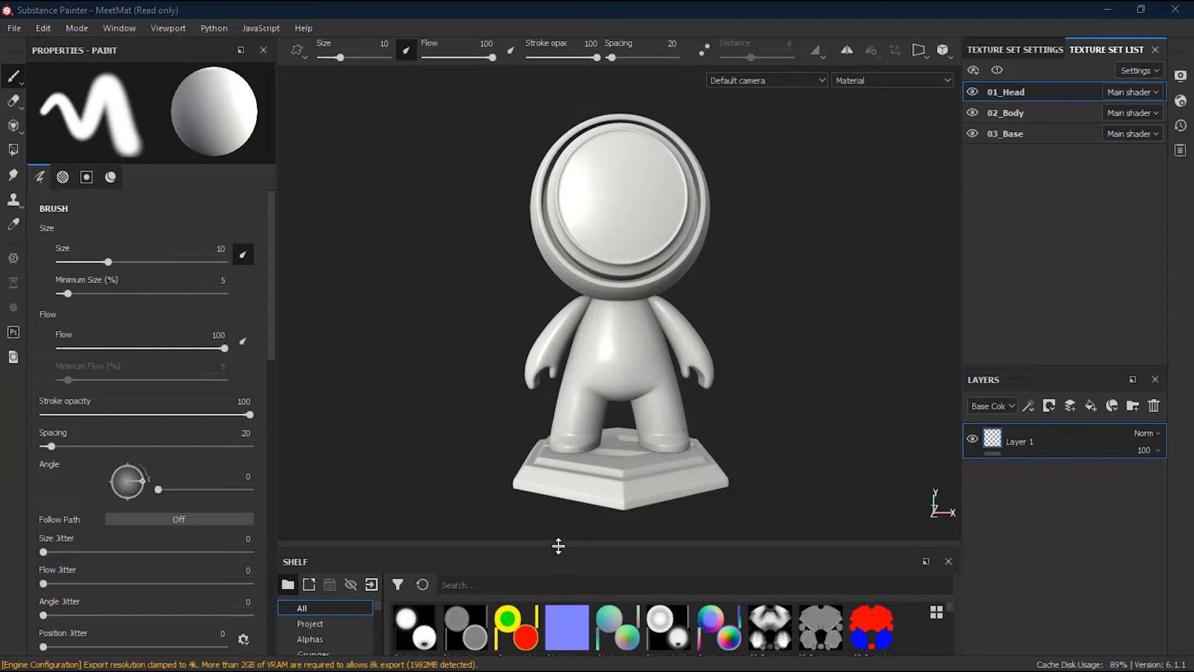
# Enlarge the shelf and pick the Basic Soft brush from the Basic folder of the Brushes category.
pyautogui.moveTo(558, 546); pyautogui.dragTo(544, 418)
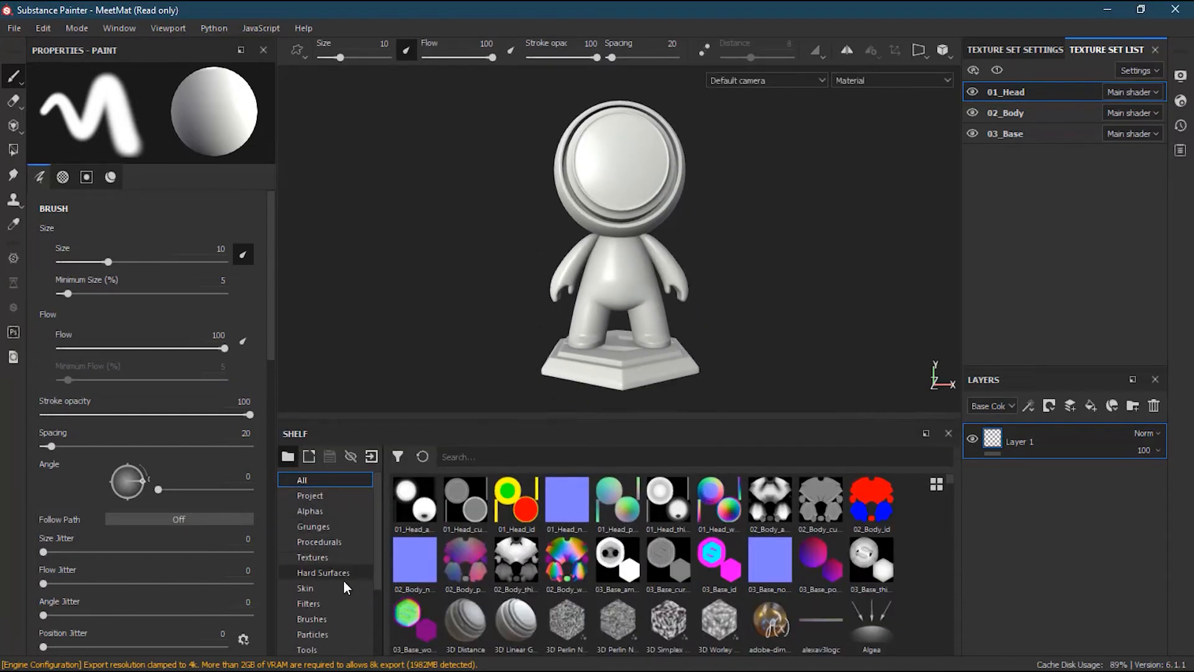
pyautogui.click(360, 617)
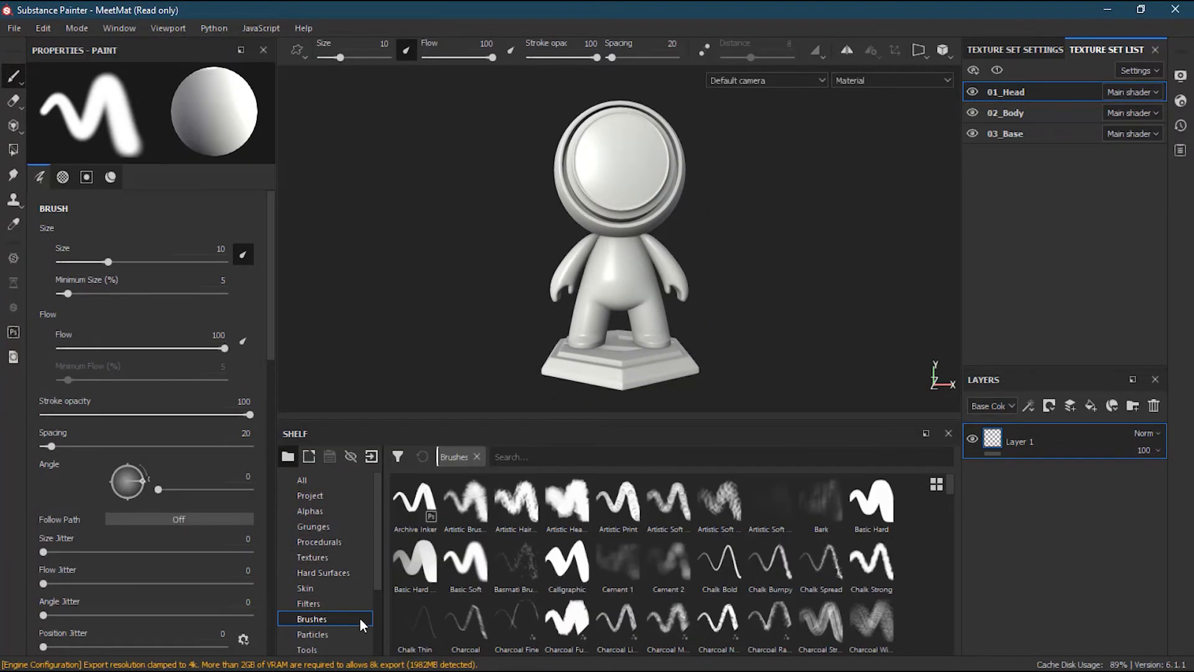
pyautogui.click(398, 457)
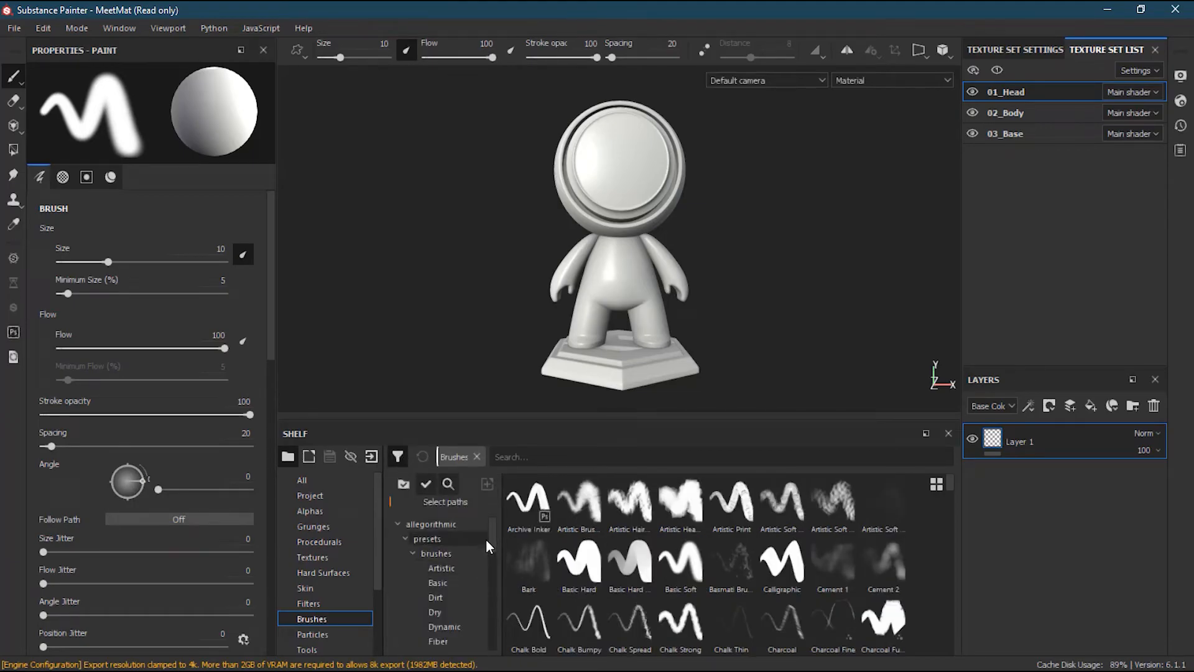
pyautogui.click(461, 584)
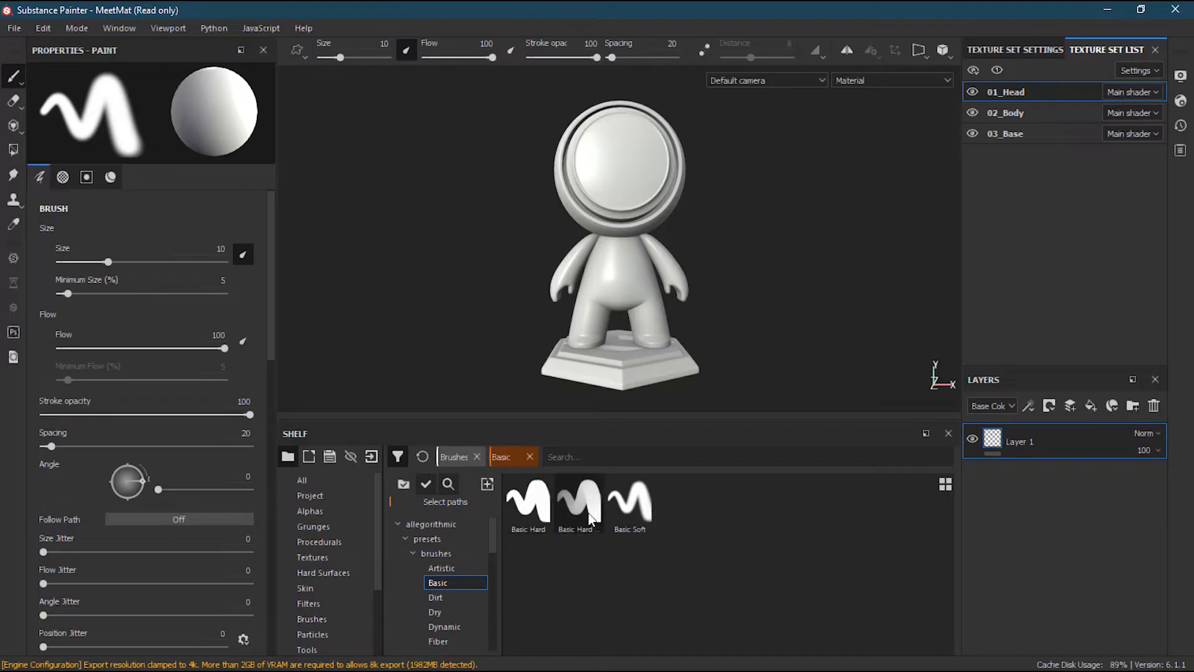
pyautogui.click(647, 505)
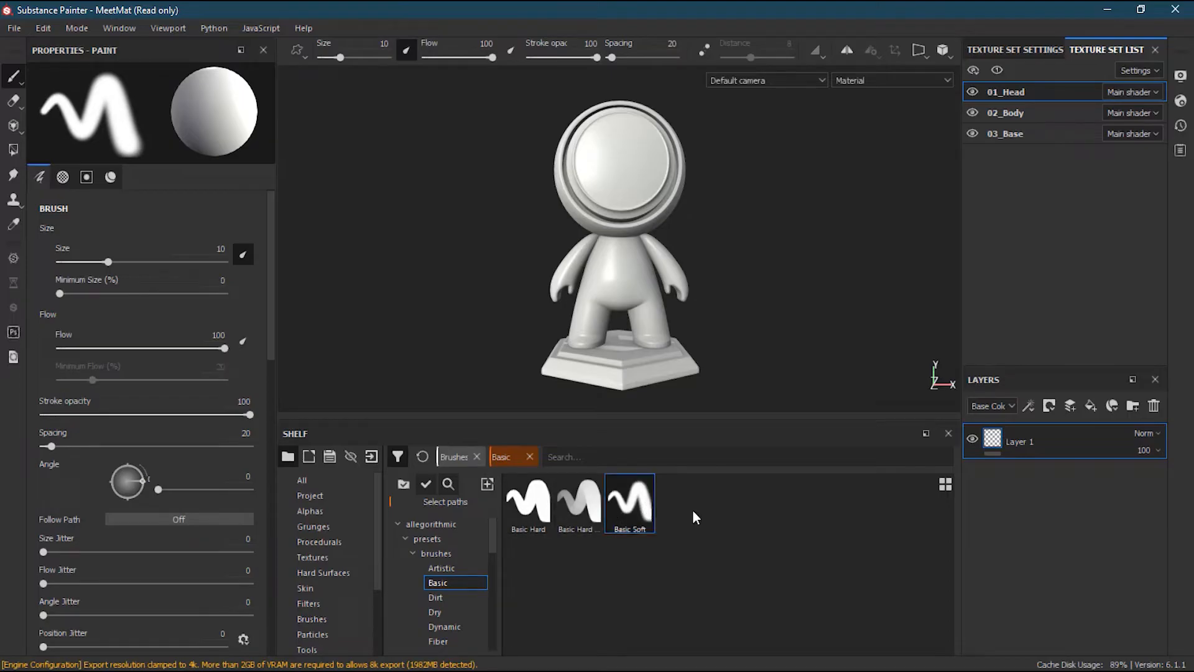
pyautogui.click(397, 458)
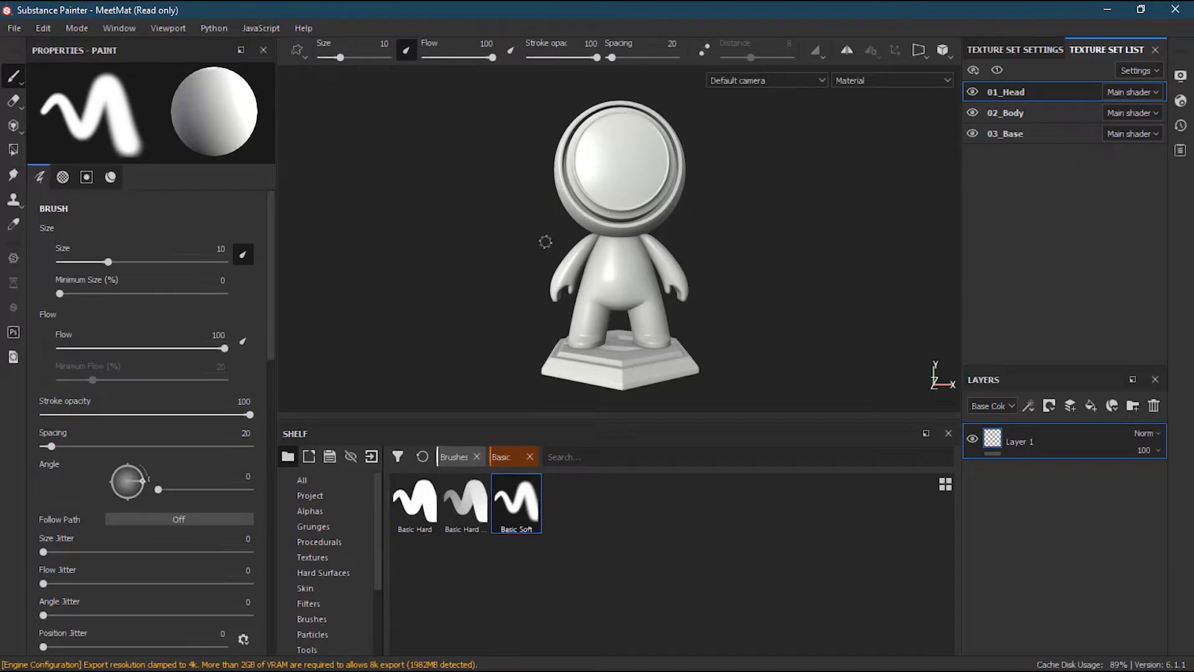
# Zoom in on the head, dock the Properties panel above Layers, and return it to its original place.
pyautogui.scroll(4, 607, 156)
pyautogui.scroll(4, 608, 168)
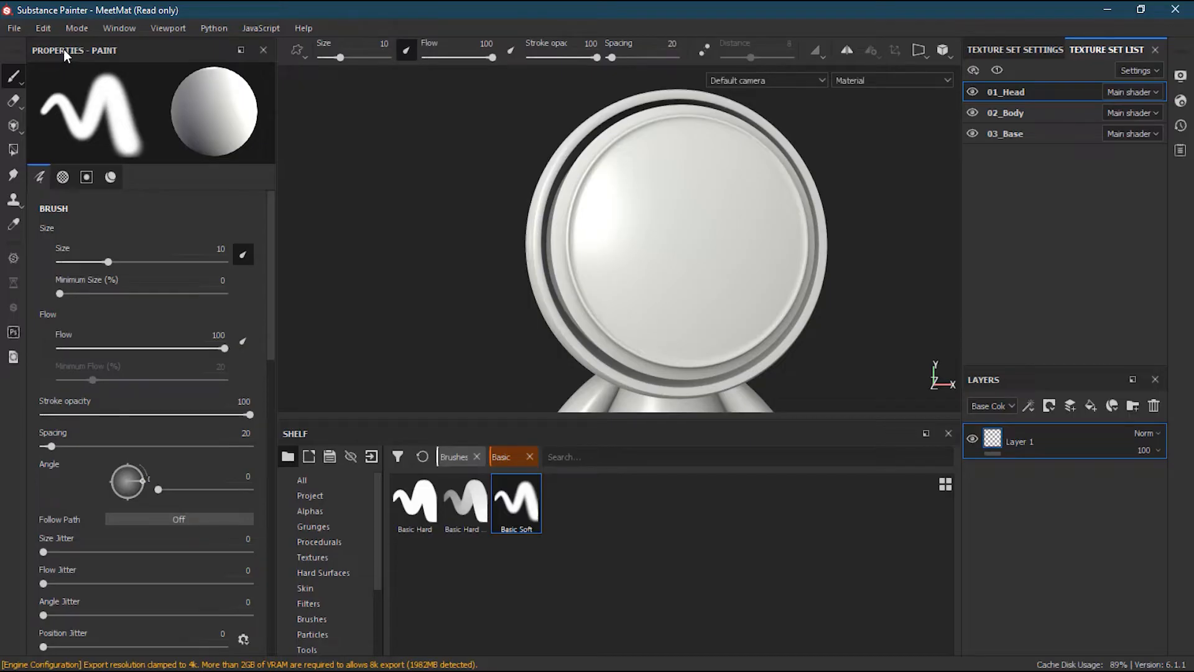
pyautogui.moveTo(64, 50)
pyautogui.mouseDown()
pyautogui.moveTo(535, 208)
pyautogui.moveTo(1021, 341)
pyautogui.moveTo(1004, 335)
pyautogui.moveTo(1049, 316)
pyautogui.mouseUp()
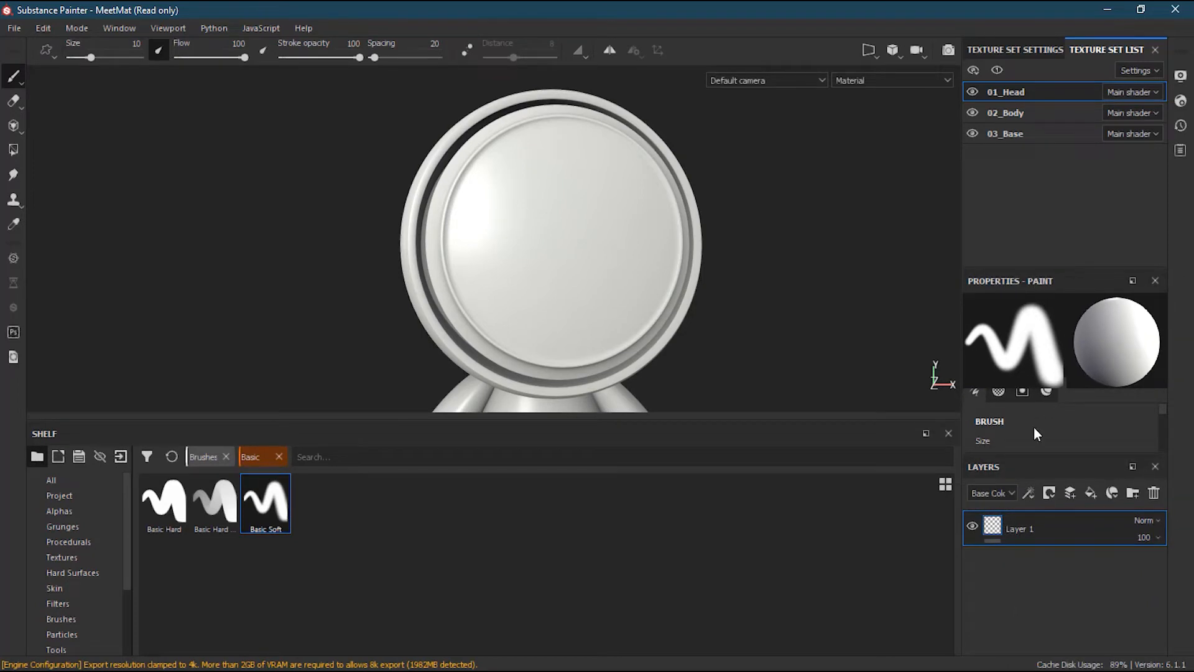
pyautogui.moveTo(1039, 281)
pyautogui.mouseDown()
pyautogui.moveTo(692, 311)
pyautogui.moveTo(43, 201)
pyautogui.moveTo(99, 163)
pyautogui.moveTo(0, 124)
pyautogui.moveTo(0, 138)
pyautogui.moveTo(96, 135)
pyautogui.moveTo(31, 135)
pyautogui.mouseUp()
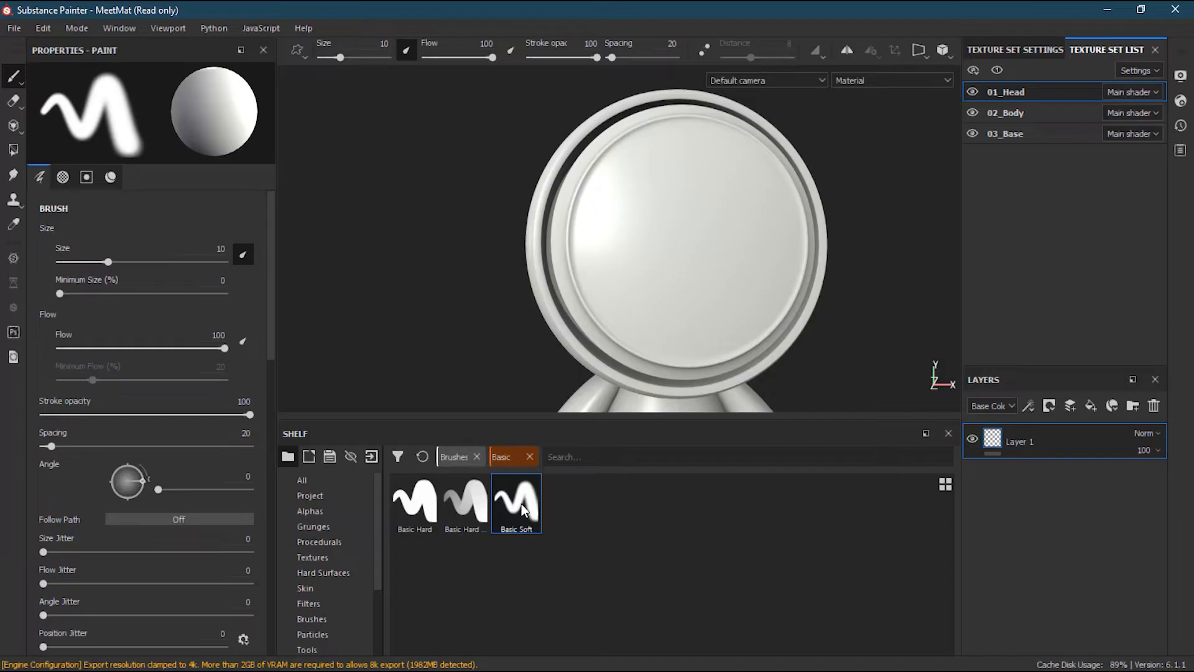
# Enlarge the brush over the head to a size of 44.58 and soften its hardness.
pyautogui.moveTo(521, 503)
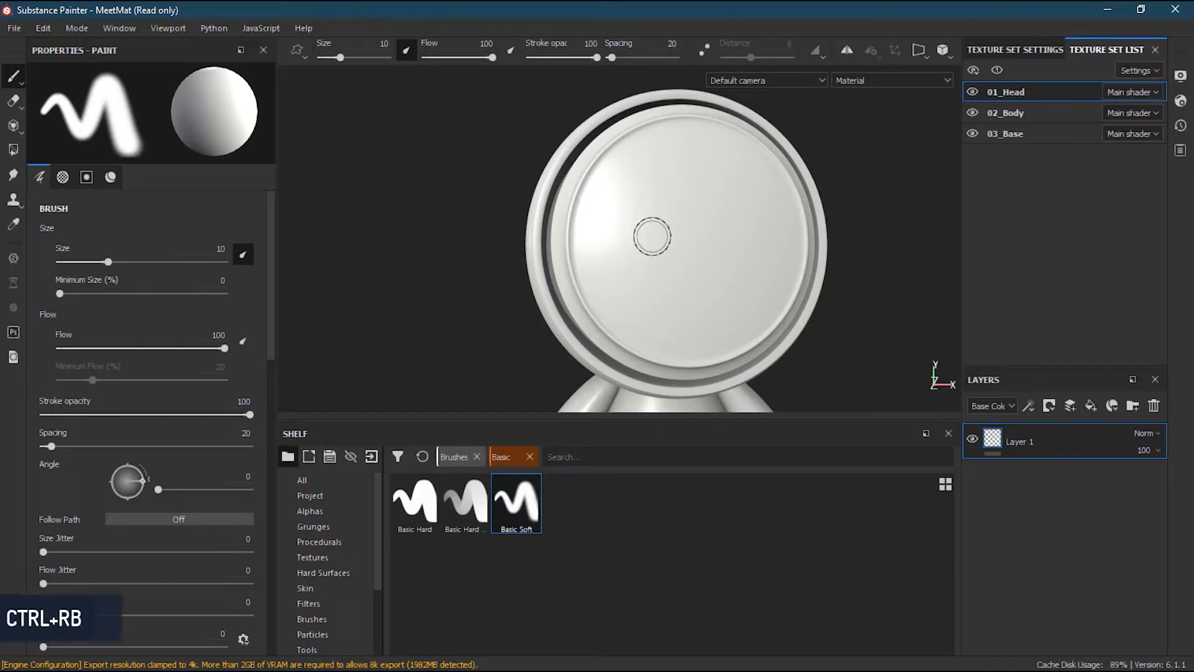
pyautogui.press('ctrl')
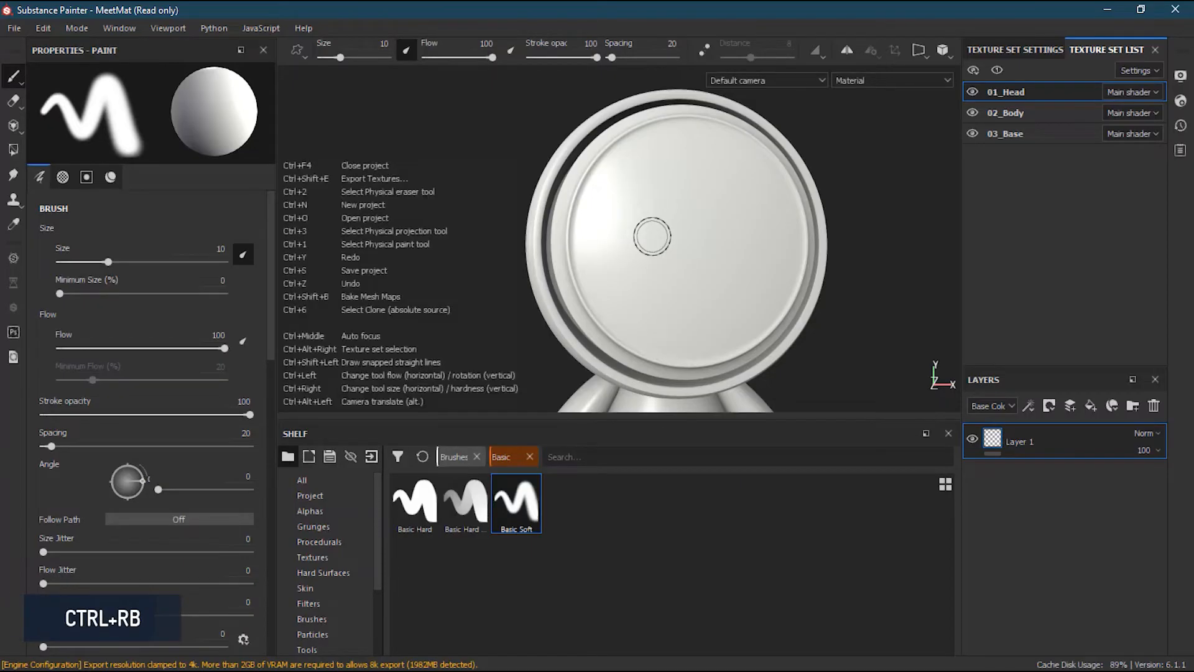
pyautogui.keyDown('ctrl'); pyautogui.moveTo(652, 236); pyautogui.dragTo(702, 236, button='right'); pyautogui.keyUp('ctrl')
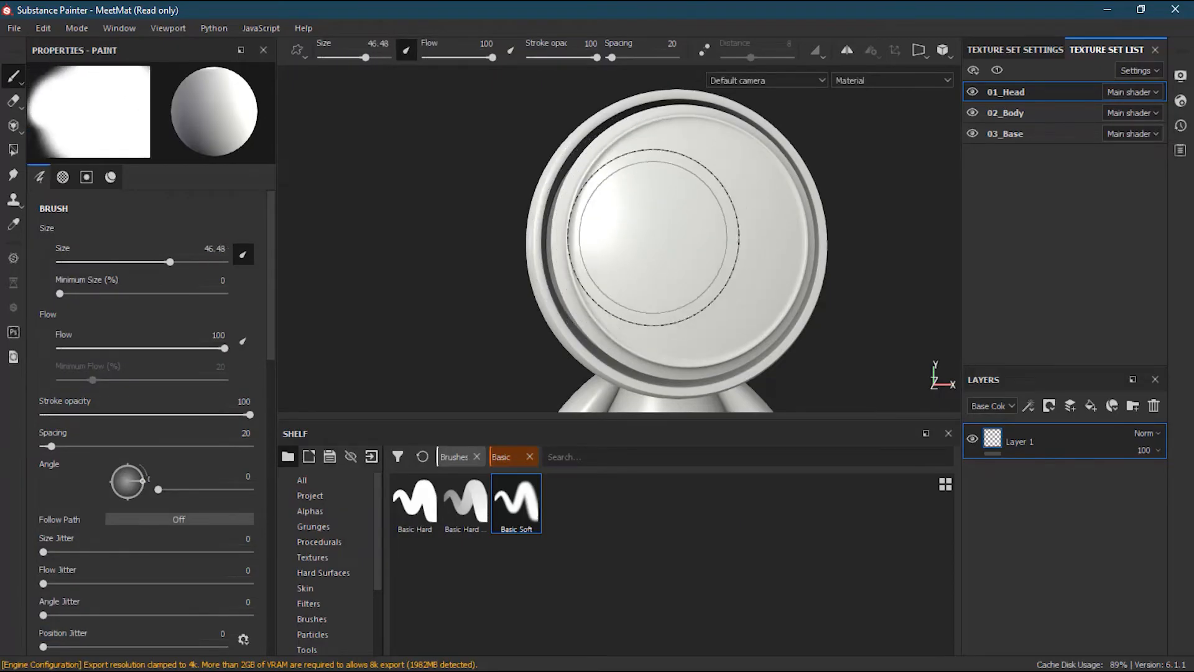
pyautogui.moveTo(655, 239)
pyautogui.keyDown('ctrl'); pyautogui.mouseDown(button='right')
pyautogui.moveTo(698, 240)
pyautogui.moveTo(649, 233)
pyautogui.moveTo(649, 245)
pyautogui.moveTo(648, 226)
pyautogui.moveTo(649, 243)
pyautogui.moveTo(585, 249)
pyautogui.mouseUp(button='right'); pyautogui.keyUp('ctrl')
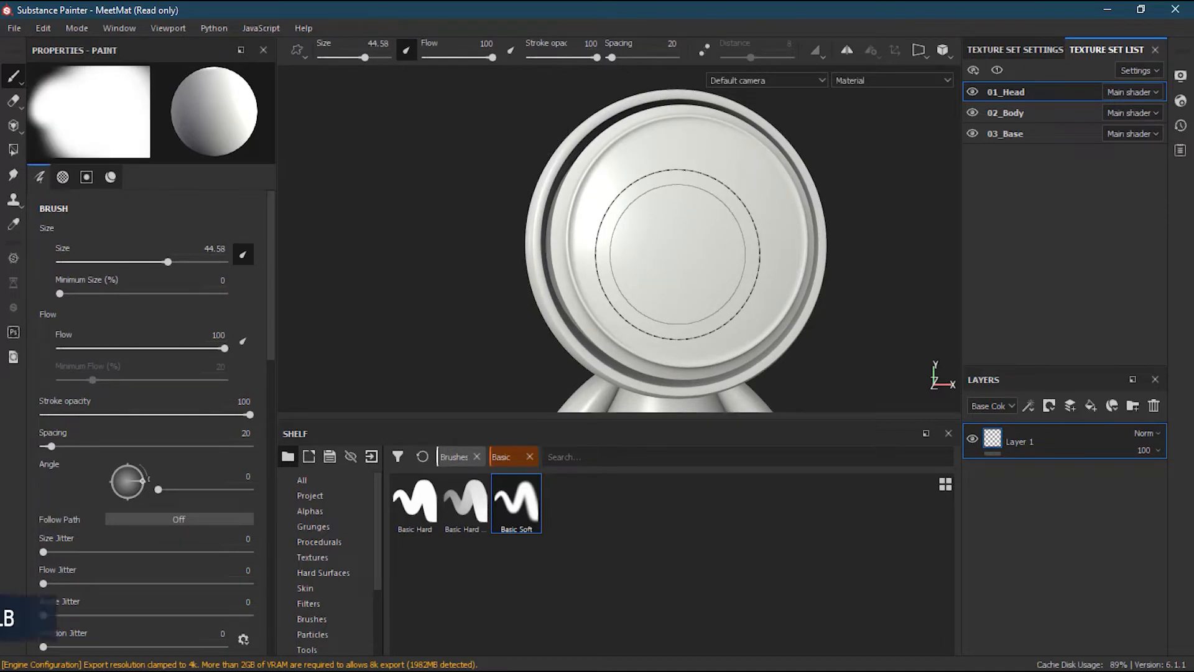
# Rotate the brush to an angle of 29 and reduce its size to 20.75.
pyautogui.press('ctrl')
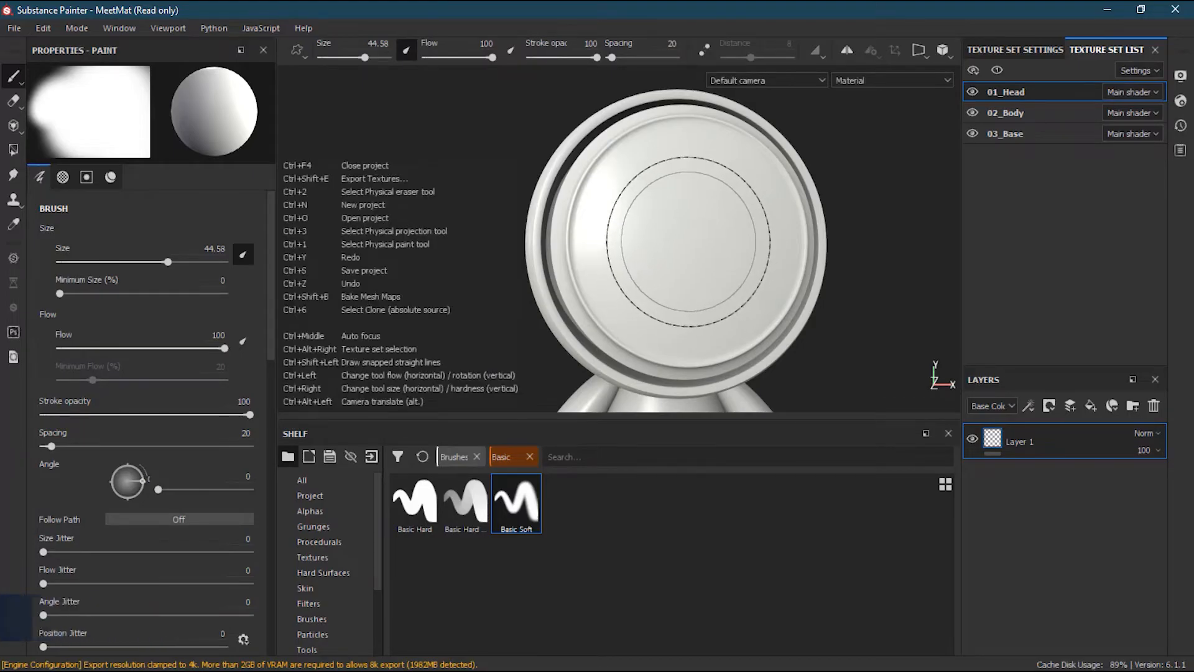
pyautogui.keyDown('ctrl'); pyautogui.moveTo(688, 243); pyautogui.dragTo(687, 233); pyautogui.keyUp('ctrl')
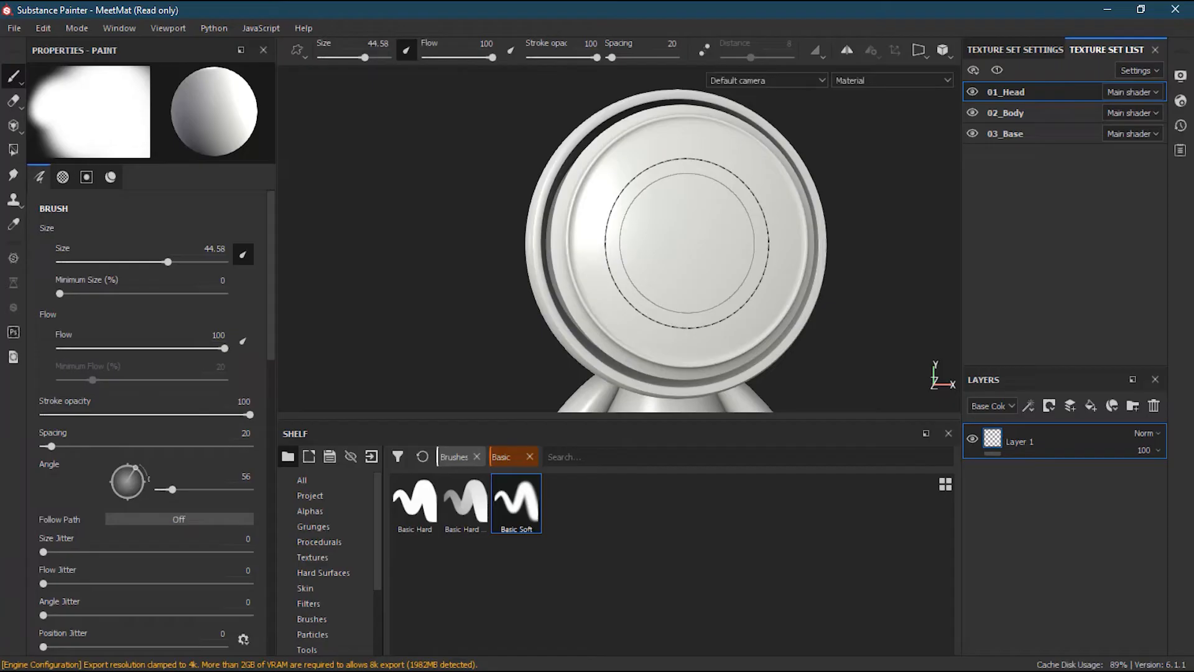
pyautogui.keyDown('ctrl'); pyautogui.moveTo(687, 244); pyautogui.dragTo(686, 244); pyautogui.keyUp('ctrl')
pyautogui.moveTo(686, 245)
pyautogui.keyDown('ctrl'); pyautogui.mouseDown()
pyautogui.moveTo(640, 245)
pyautogui.moveTo(685, 244)
pyautogui.mouseUp(); pyautogui.keyUp('ctrl')
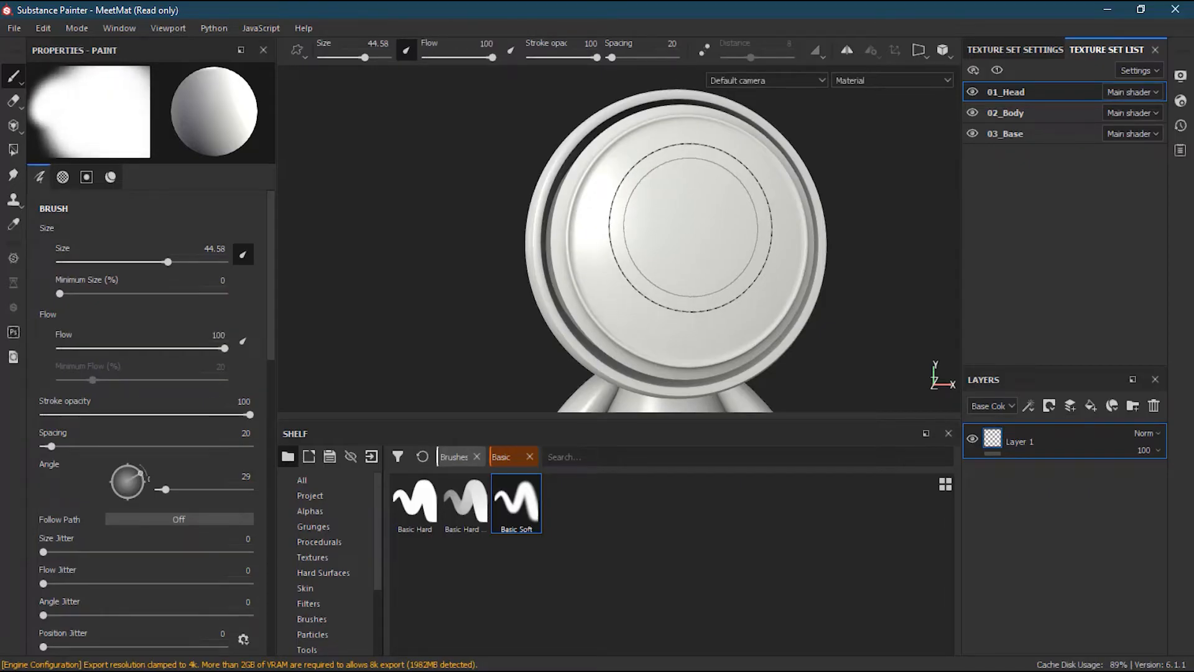
pyautogui.keyDown('ctrl'); pyautogui.moveTo(690, 227); pyautogui.dragTo(685, 226, button='right'); pyautogui.keyUp('ctrl')
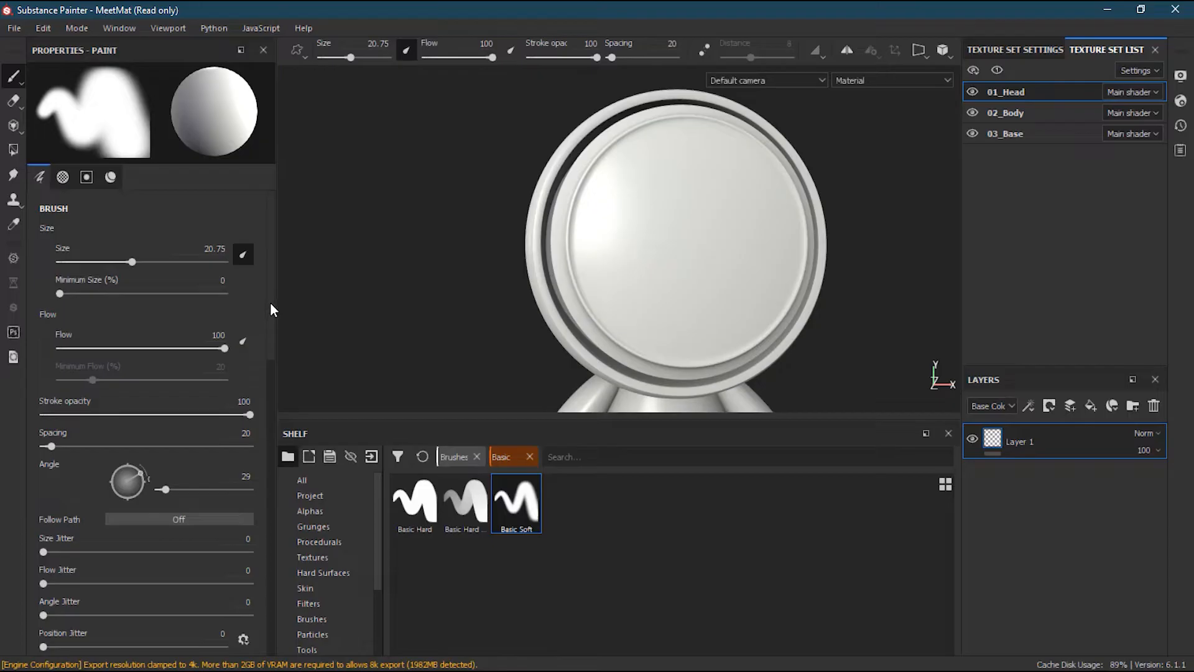
# Look through the paint brush properties from the size and jitter settings down to the Alpha section.
pyautogui.scroll(-3, 270, 305)
pyautogui.scroll(-5, 272, 378)
pyautogui.scroll(8, 275, 446)
pyautogui.moveTo(270, 237)
pyautogui.mouseDown()
pyautogui.moveTo(271, 274)
pyautogui.moveTo(275, 219)
pyautogui.moveTo(275, 345)
pyautogui.moveTo(275, 330)
pyautogui.mouseUp()
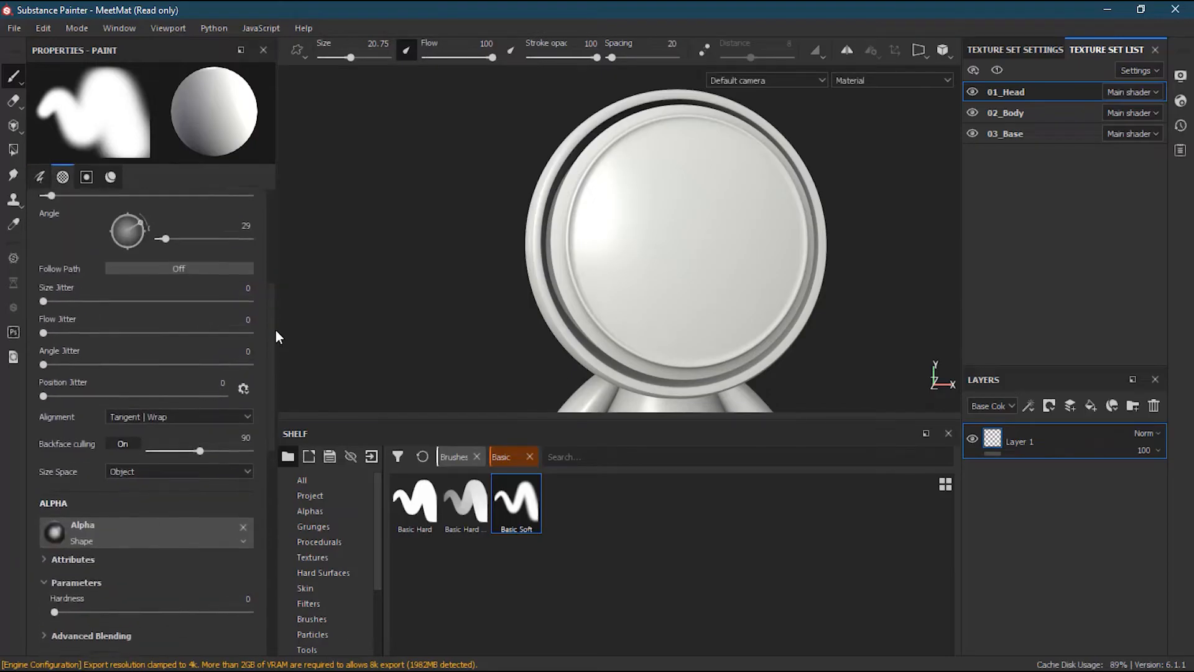
pyautogui.moveTo(64, 183)
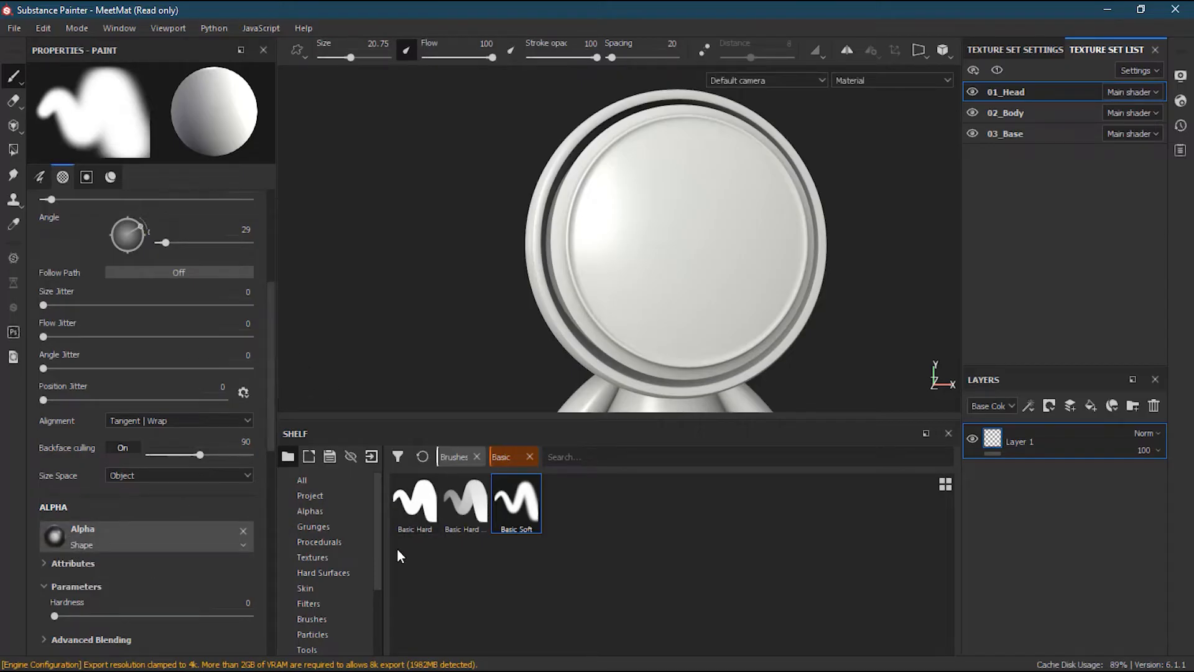
# Try the Brush Paper Dirty Cloud alpha on the brush, replace it with Brush Smudge, and rotate the brush to angle 2.
pyautogui.click(316, 511)
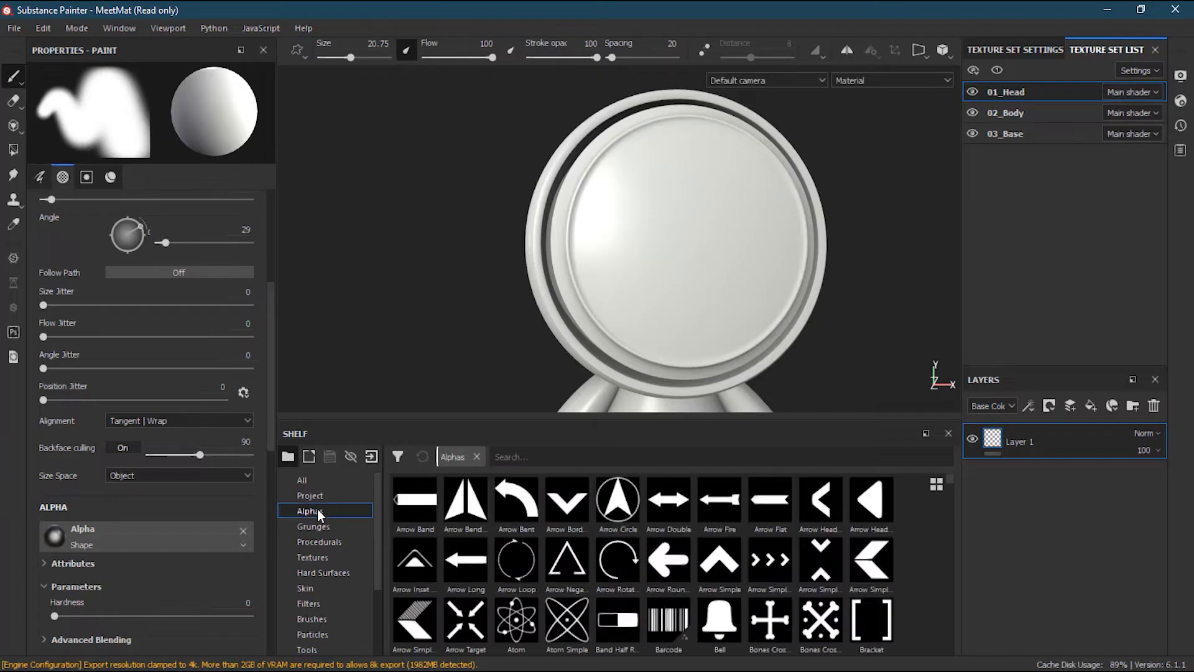
pyautogui.moveTo(949, 479); pyautogui.dragTo(955, 506)
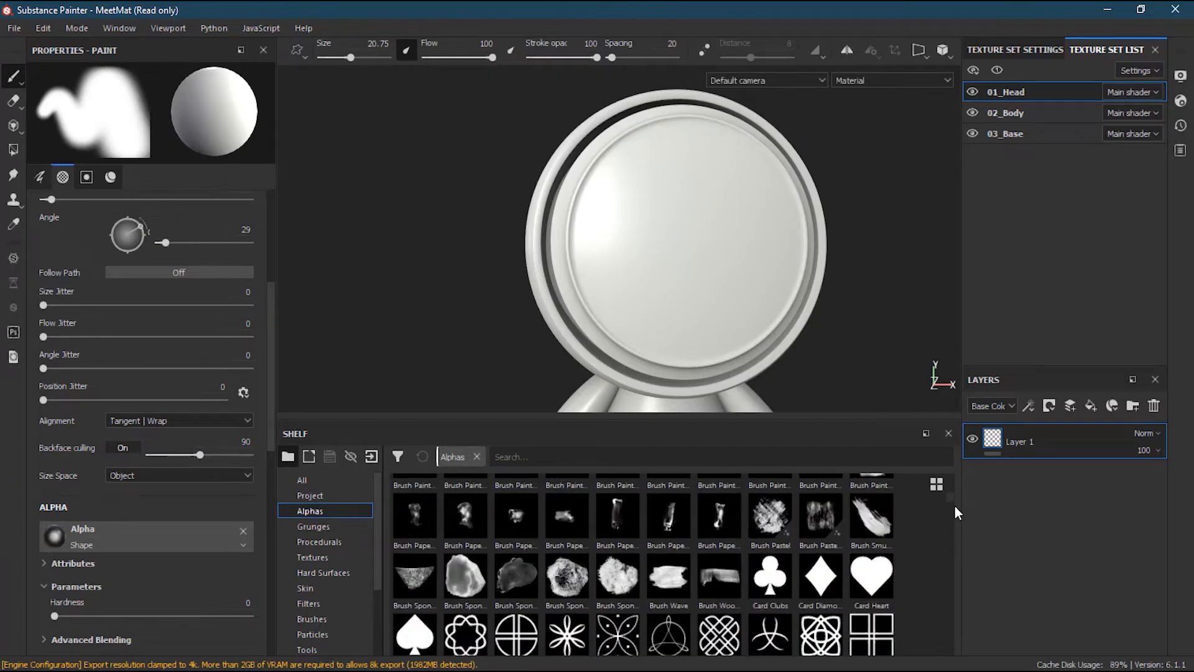
pyautogui.moveTo(477, 520); pyautogui.dragTo(125, 528)
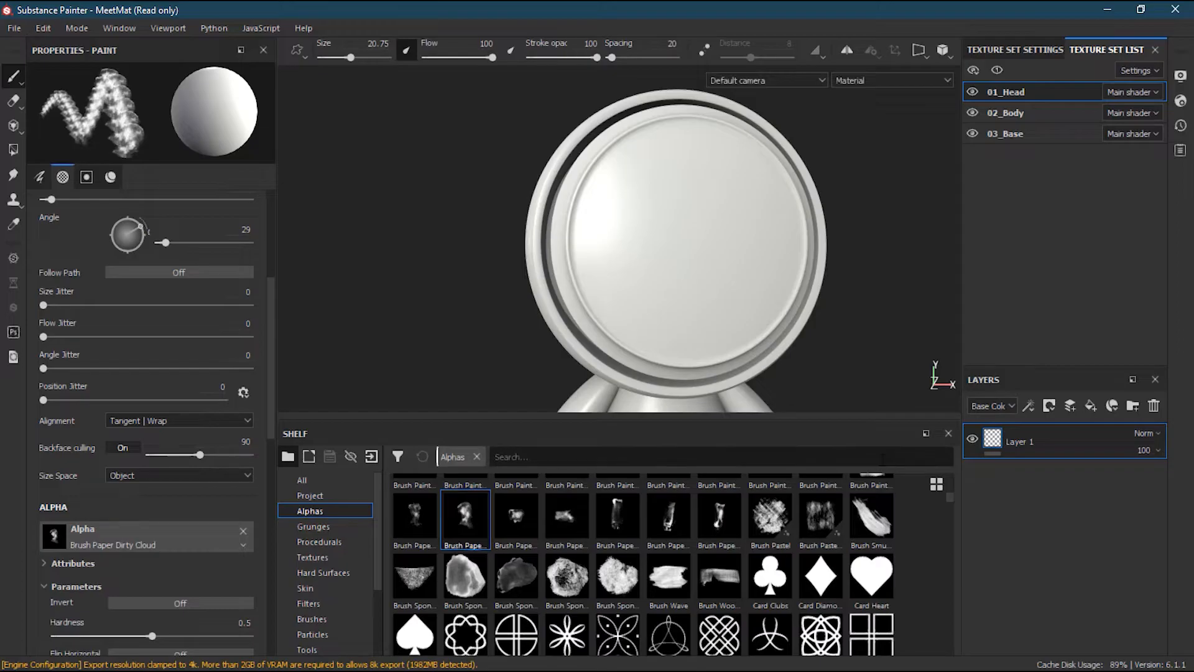
pyautogui.moveTo(872, 517); pyautogui.dragTo(73, 525)
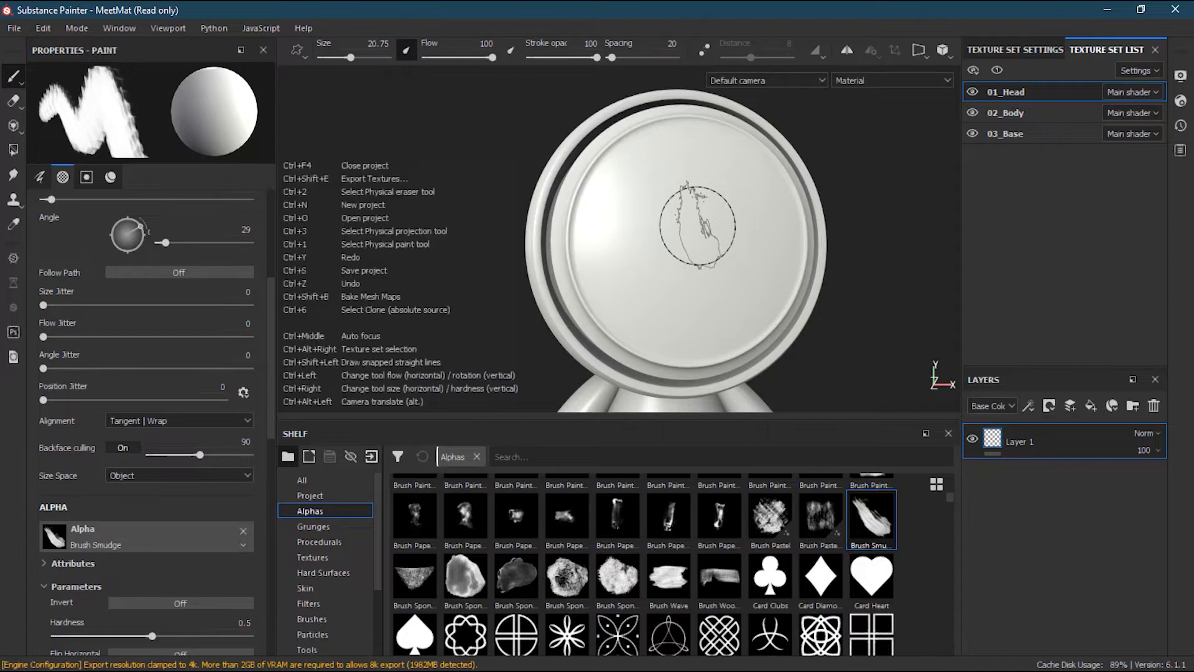
pyautogui.keyDown('ctrl'); pyautogui.moveTo(704, 225); pyautogui.dragTo(697, 226); pyautogui.keyUp('ctrl')
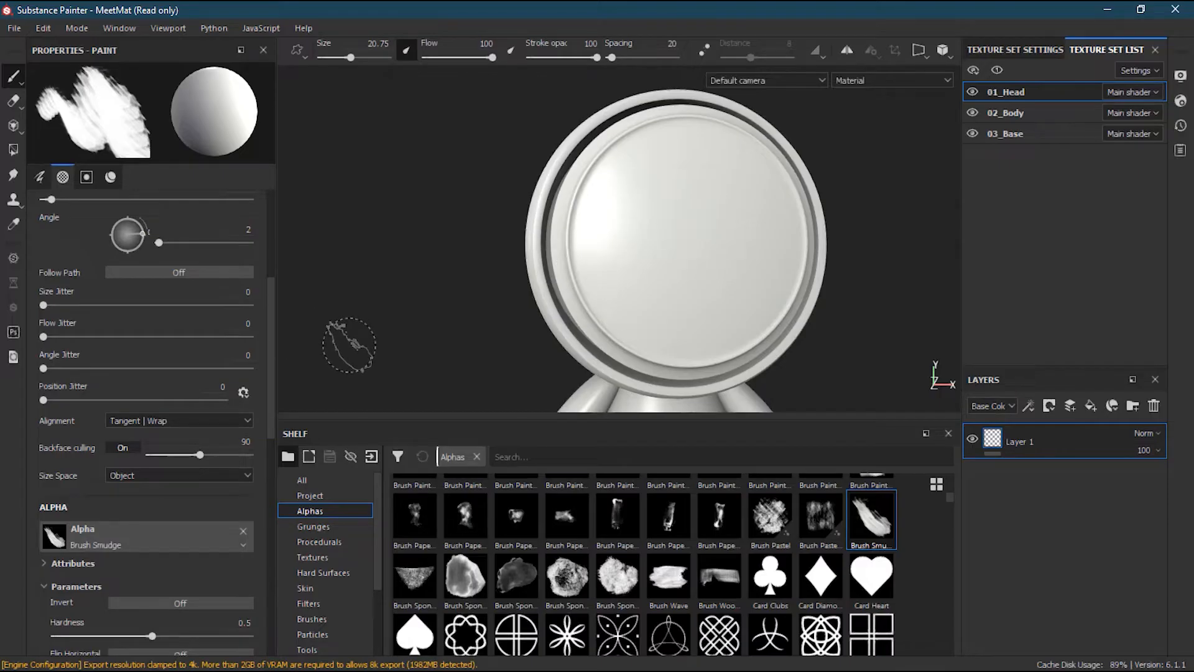
# Turn off the brush material's height, nrm, rough and metal channels so that only color is painted.
pyautogui.moveTo(270, 344); pyautogui.dragTo(282, 438)
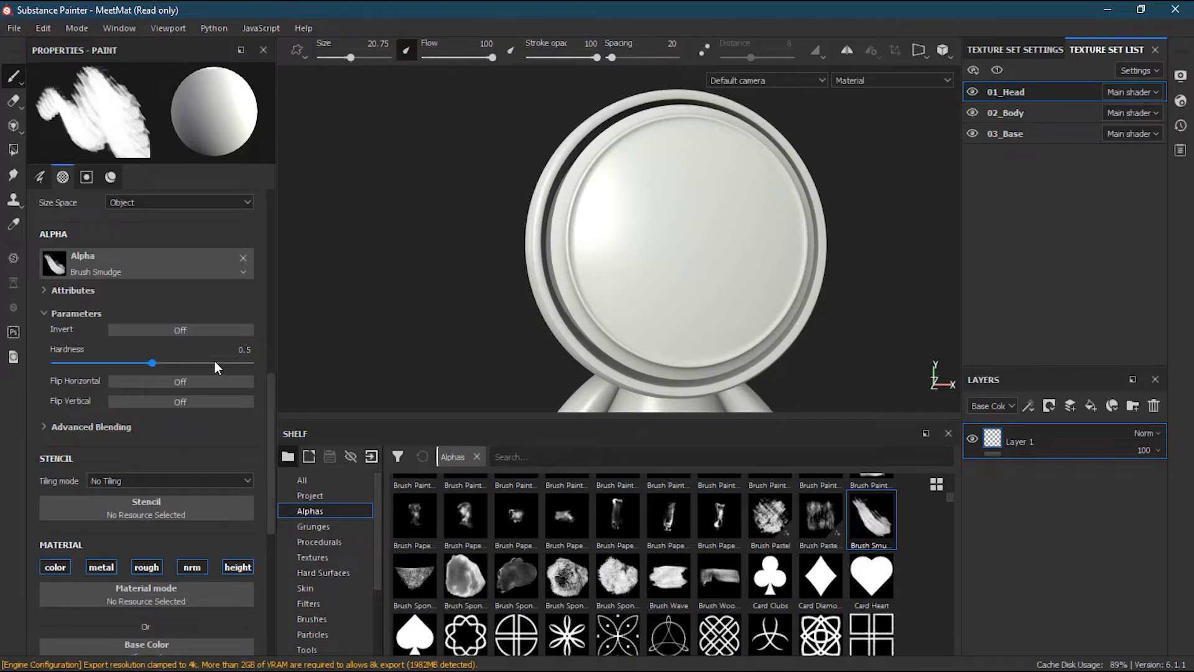
pyautogui.moveTo(269, 396); pyautogui.dragTo(270, 457)
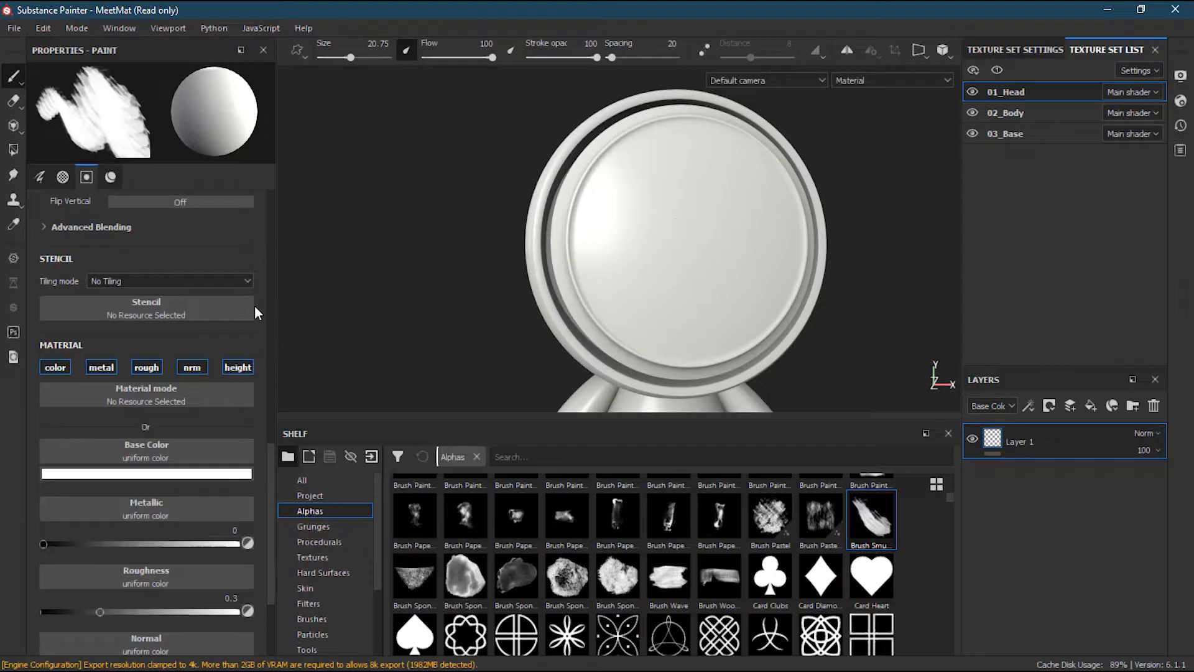
pyautogui.scroll(-1, 272, 466)
pyautogui.scroll(-2, 273, 470)
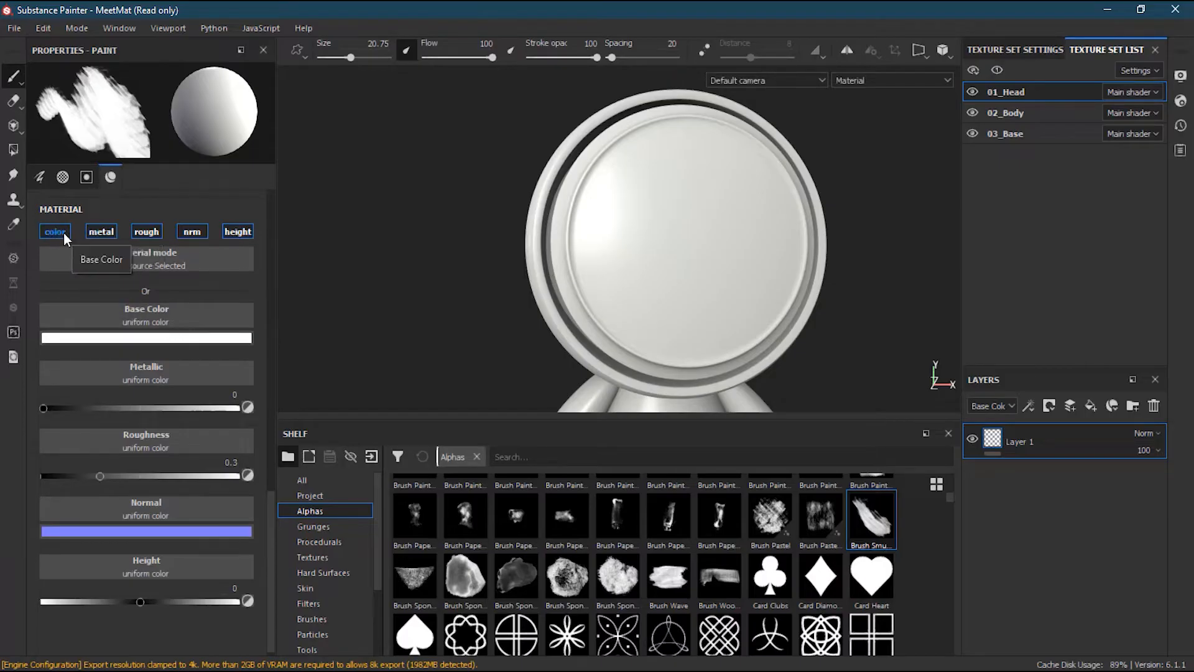
pyautogui.click(231, 232)
pyautogui.click(192, 232)
pyautogui.click(143, 232)
pyautogui.click(105, 233)
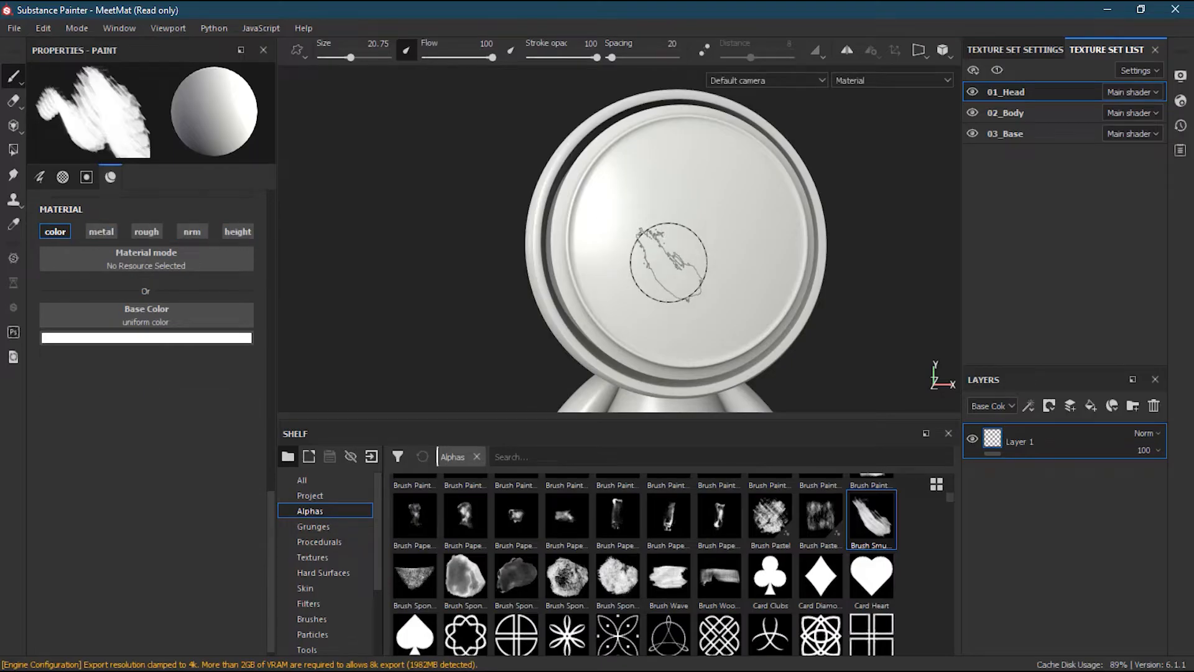
# Toggle the metal channel on and off, and re-enable the height, nrm, rough and metal channels.
pyautogui.click(102, 232)
pyautogui.click(98, 233)
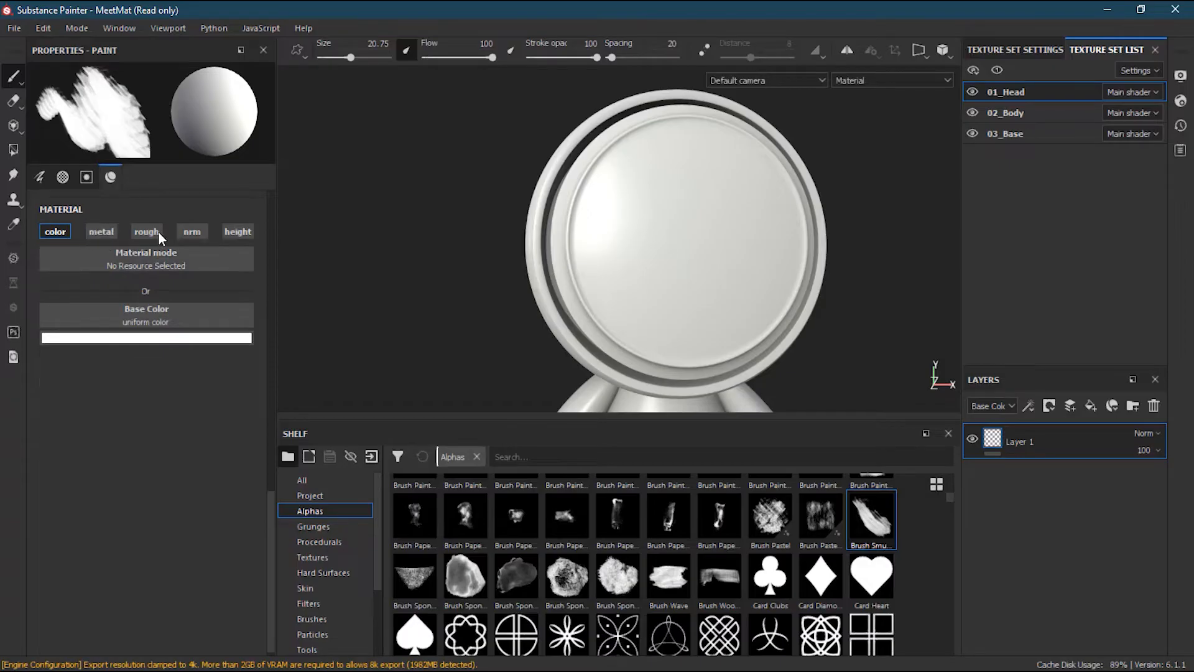
pyautogui.click(236, 231)
pyautogui.click(191, 231)
pyautogui.click(147, 232)
pyautogui.keyDown('alt'); pyautogui.click(115, 231); pyautogui.keyUp('alt')
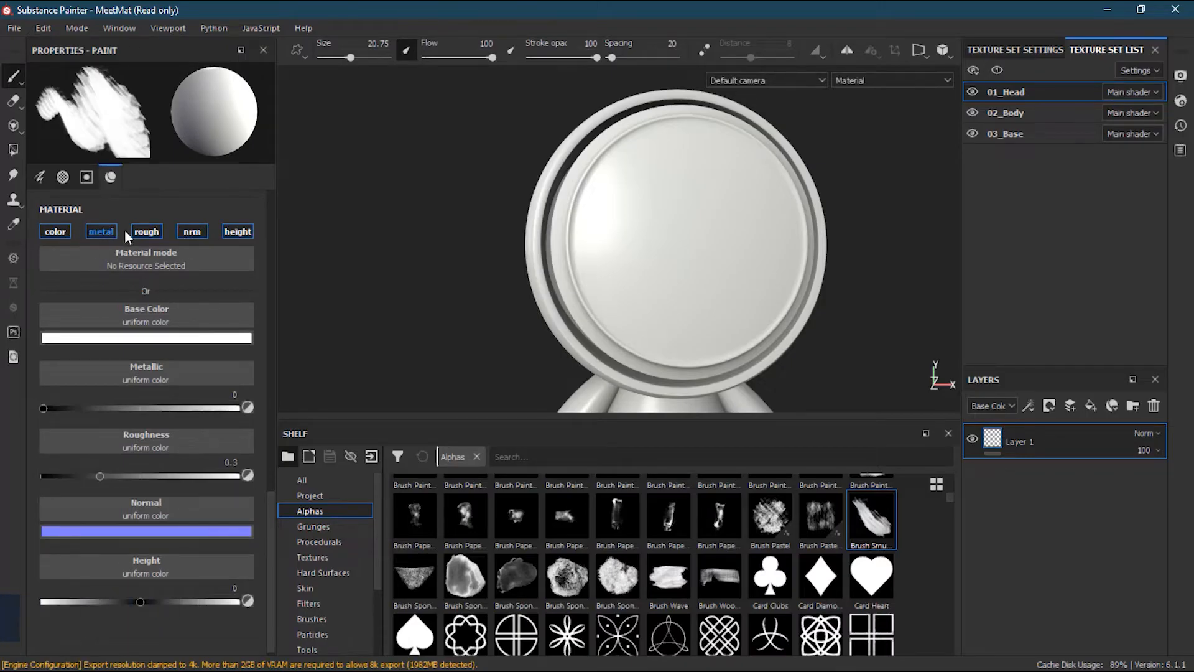
# Isolate the brush material's color channel, toggle it off and on, and re-enable the metal, rough, nrm and height channels.
pyautogui.keyDown('alt'); pyautogui.click(53, 233); pyautogui.keyUp('alt')
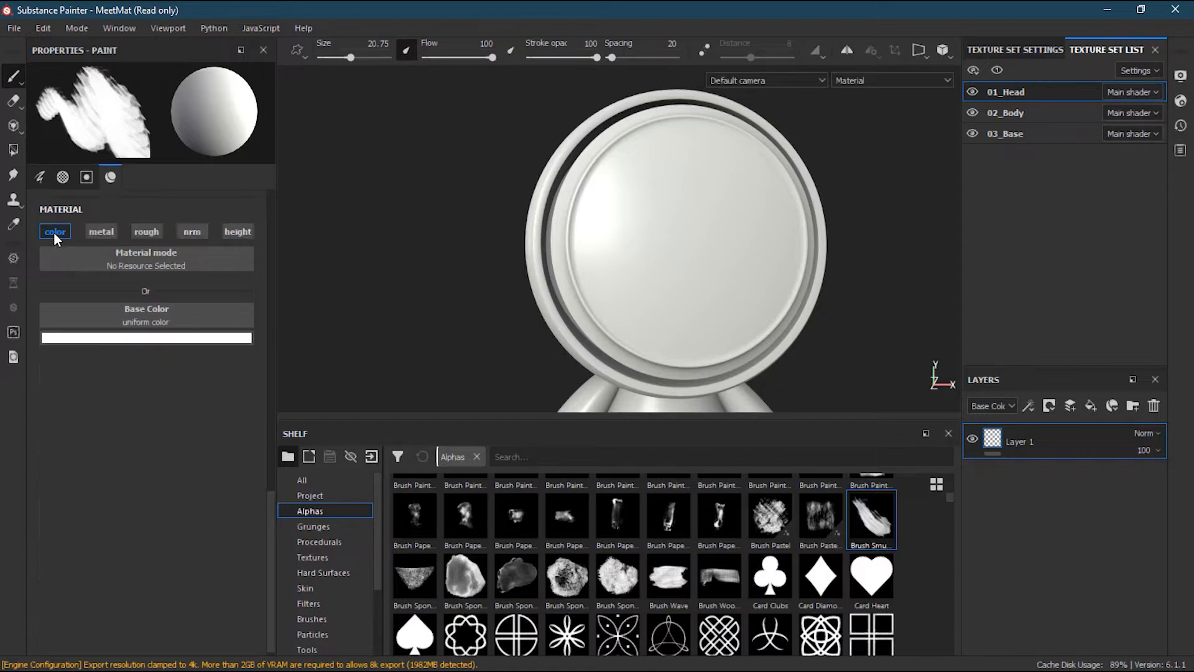
pyautogui.click(60, 234)
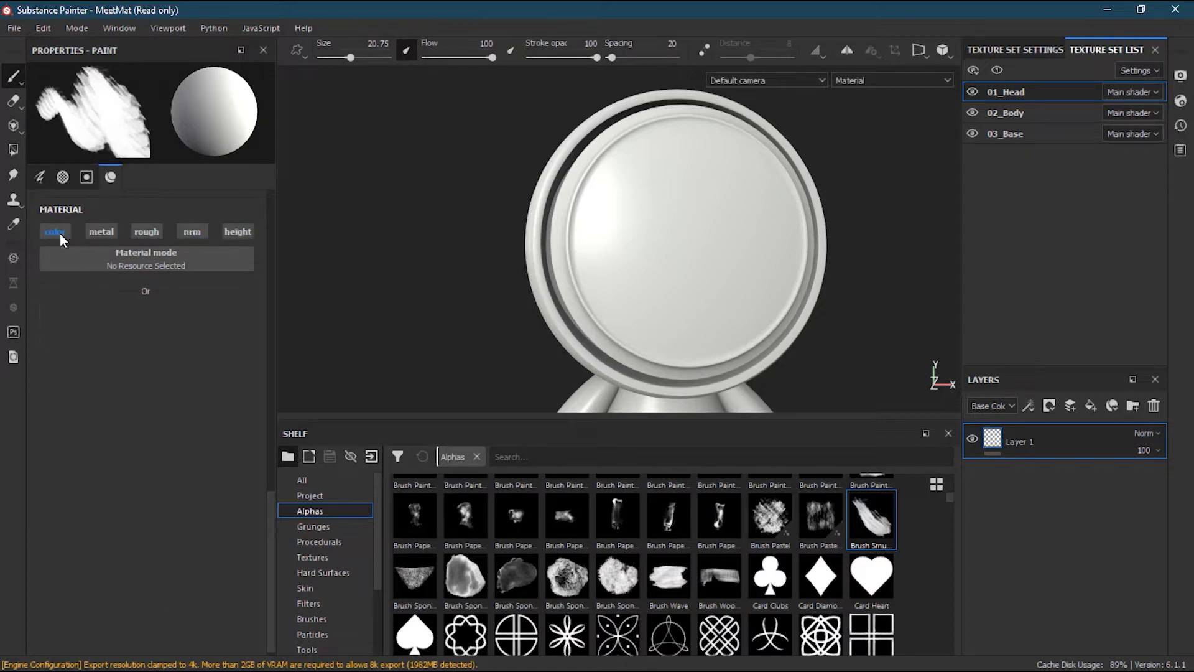
pyautogui.click(59, 233)
pyautogui.click(114, 232)
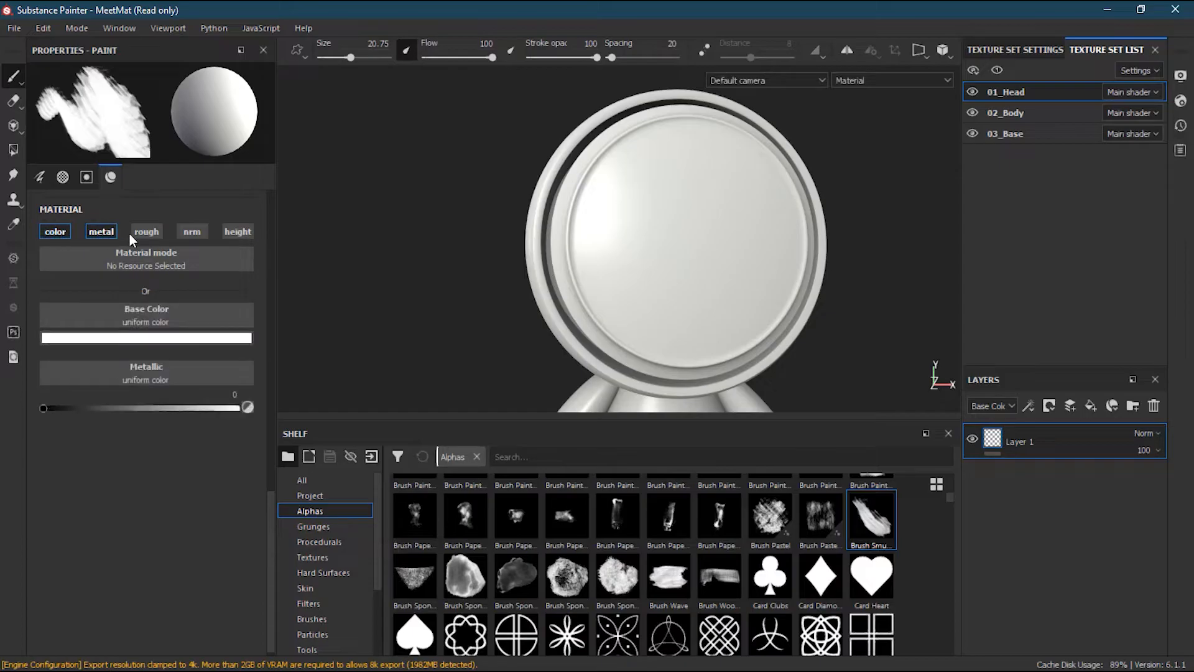
pyautogui.click(143, 233)
pyautogui.click(192, 231)
pyautogui.click(237, 231)
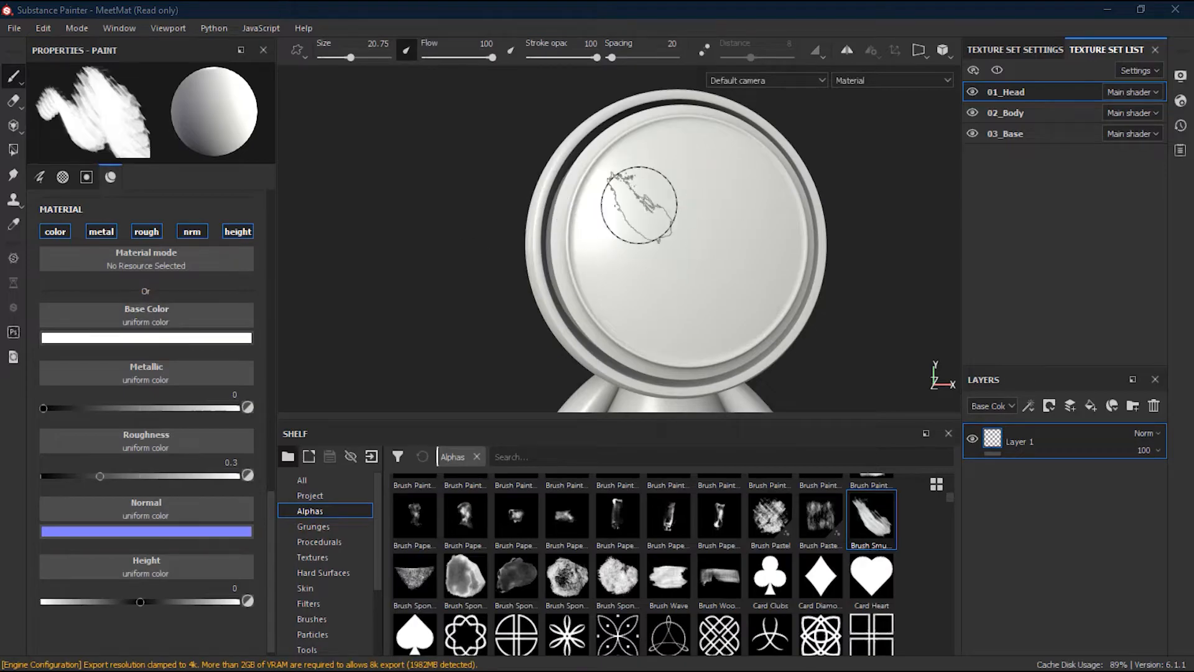
# Set the brush's base color to a uniform red with R 0.502, G 0 and B 0.
pyautogui.keyDown('alt'); pyautogui.moveTo(645, 239); pyautogui.dragTo(675, 268); pyautogui.keyUp('alt')
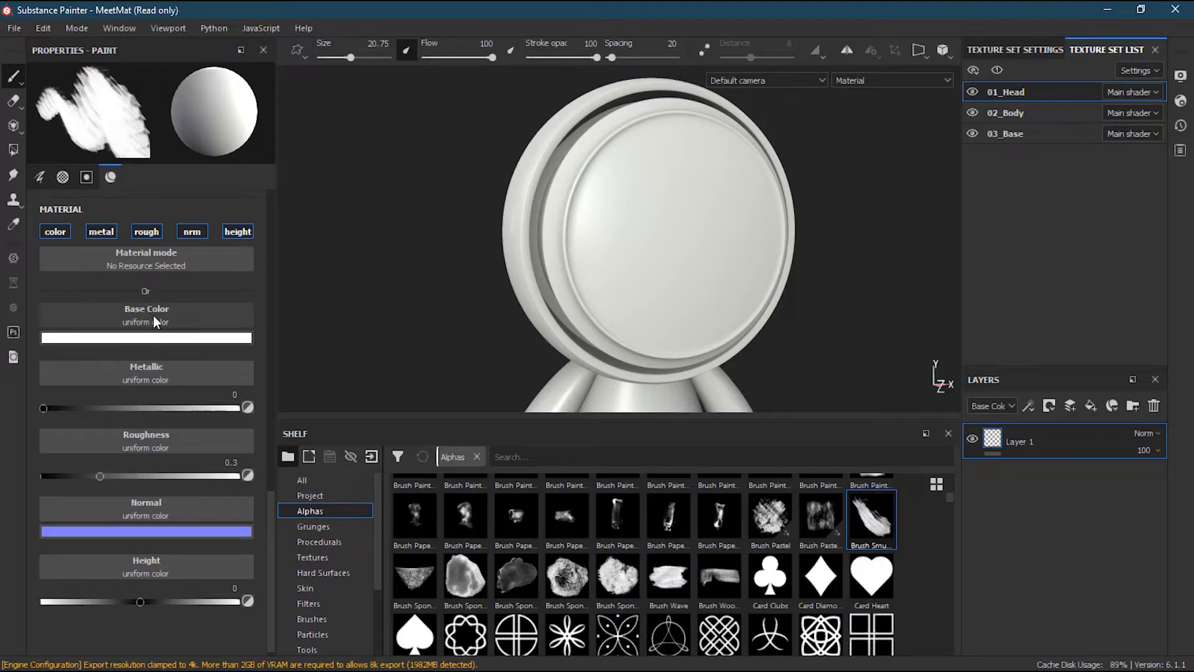
pyautogui.click(149, 338)
pyautogui.moveTo(254, 448); pyautogui.dragTo(266, 402)
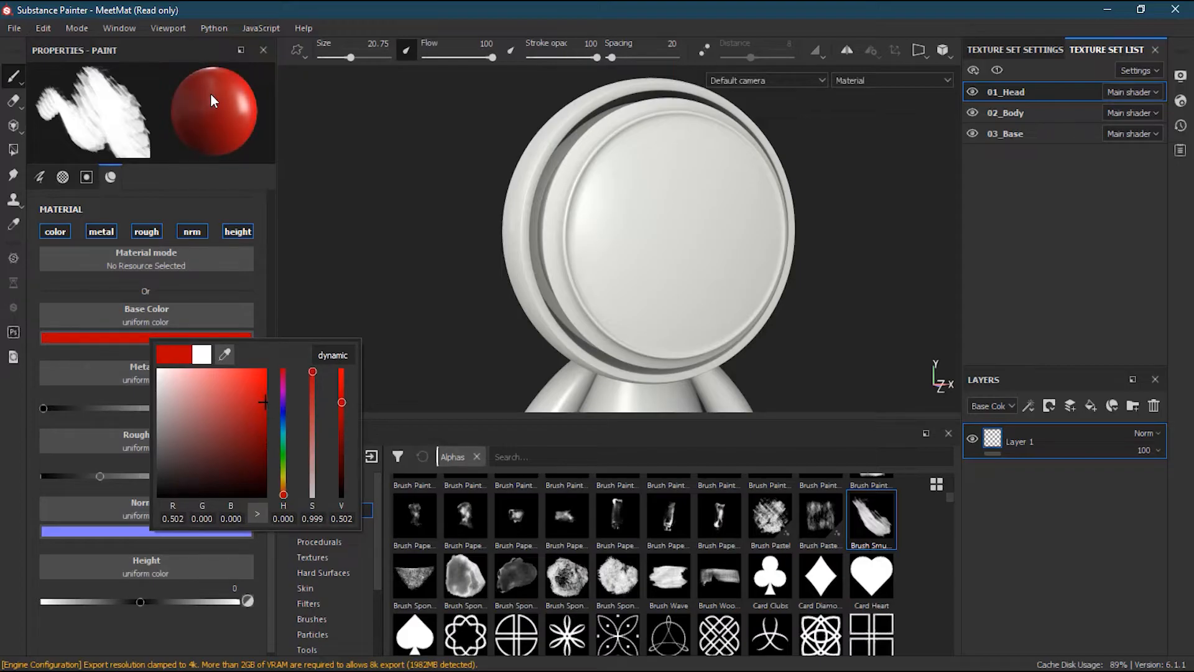
# Paint red strokes across the head's round front face and the side of its outer rim.
pyautogui.moveTo(648, 218)
pyautogui.mouseDown()
pyautogui.moveTo(630, 227)
pyautogui.moveTo(660, 211)
pyautogui.moveTo(616, 253)
pyautogui.moveTo(587, 200)
pyautogui.moveTo(626, 173)
pyautogui.moveTo(595, 205)
pyautogui.moveTo(694, 265)
pyautogui.moveTo(723, 262)
pyautogui.moveTo(727, 287)
pyautogui.mouseUp()
pyautogui.keyDown('alt'); pyautogui.moveTo(530, 235); pyautogui.dragTo(644, 269); pyautogui.keyUp('alt')
pyautogui.moveTo(542, 147)
pyautogui.mouseDown()
pyautogui.moveTo(560, 124)
pyautogui.moveTo(516, 162)
pyautogui.moveTo(541, 248)
pyautogui.moveTo(495, 243)
pyautogui.mouseUp()
pyautogui.keyDown('alt'); pyautogui.moveTo(675, 240); pyautogui.dragTo(608, 267); pyautogui.keyUp('alt')
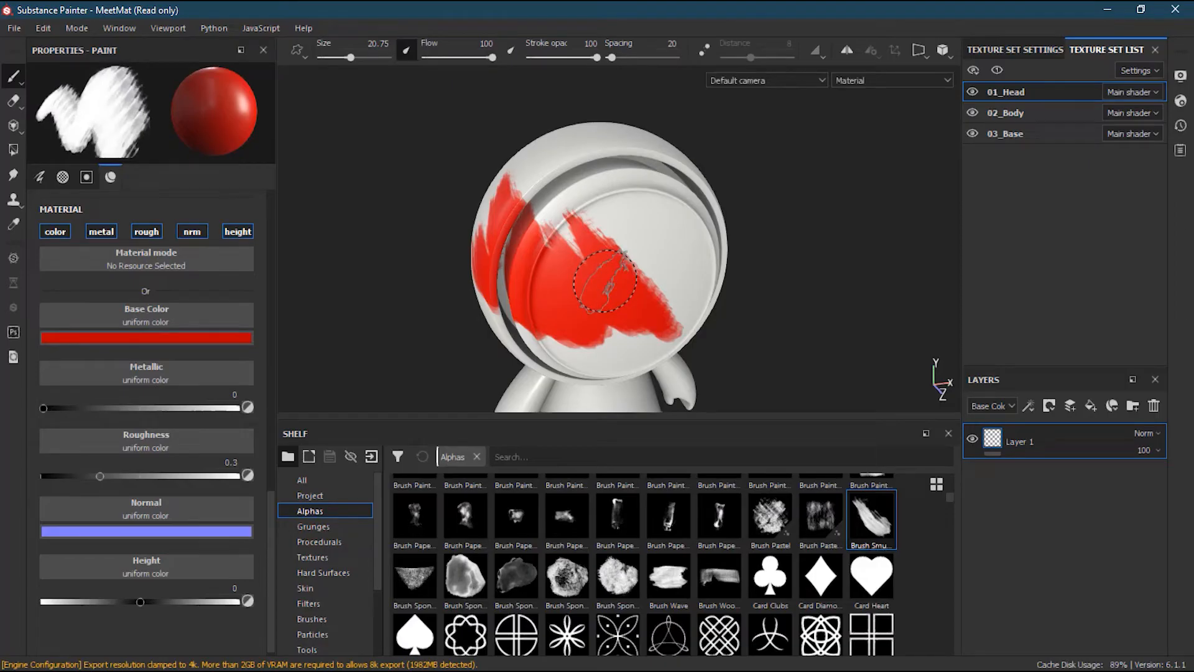
pyautogui.moveTo(604, 280)
pyautogui.mouseDown()
pyautogui.moveTo(672, 292)
pyautogui.moveTo(629, 211)
pyautogui.moveTo(665, 278)
pyautogui.moveTo(687, 277)
pyautogui.moveTo(597, 261)
pyautogui.moveTo(591, 248)
pyautogui.mouseUp()
# Set the brush size to 20.95 and flow to 99, and extend the red paint over the front face and upper rim.
pyautogui.moveTo(641, 289)
pyautogui.keyDown('ctrl'); pyautogui.mouseDown(button='right')
pyautogui.moveTo(625, 288)
pyautogui.moveTo(647, 288)
pyautogui.moveTo(641, 277)
pyautogui.moveTo(640, 308)
pyautogui.moveTo(641, 277)
pyautogui.mouseUp(button='right'); pyautogui.keyUp('ctrl')
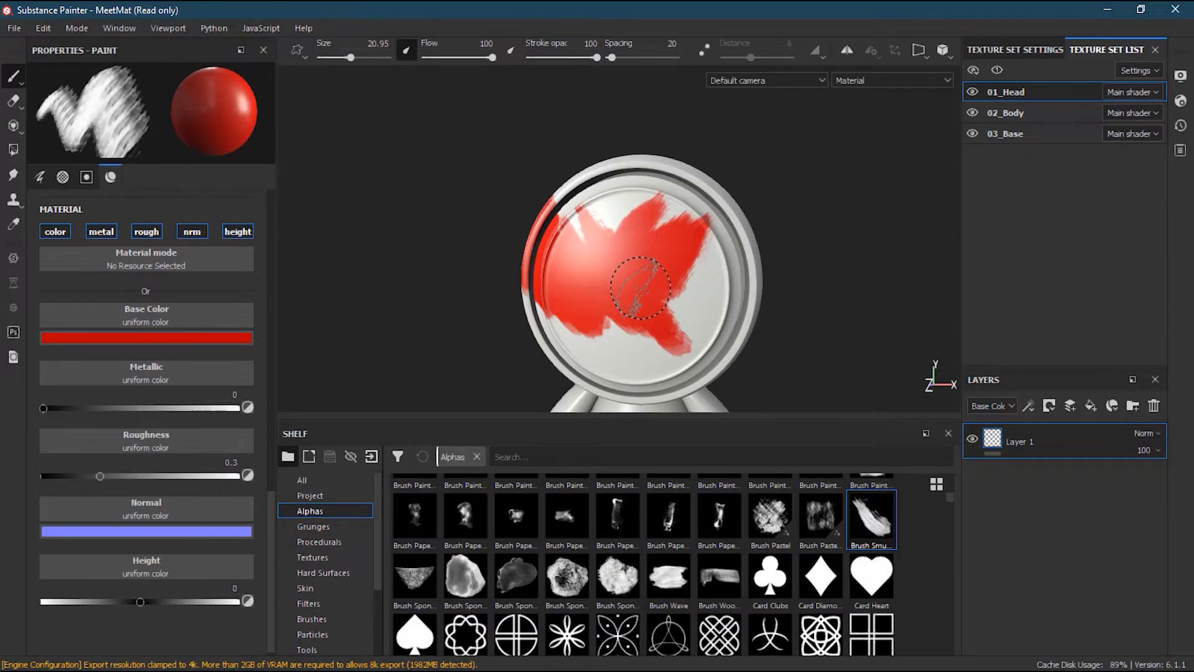
pyautogui.moveTo(712, 288)
pyautogui.mouseDown()
pyautogui.moveTo(689, 315)
pyautogui.moveTo(699, 274)
pyautogui.moveTo(715, 298)
pyautogui.moveTo(678, 330)
pyautogui.moveTo(626, 342)
pyautogui.moveTo(623, 311)
pyautogui.moveTo(604, 337)
pyautogui.moveTo(634, 358)
pyautogui.moveTo(675, 349)
pyautogui.moveTo(653, 248)
pyautogui.moveTo(621, 202)
pyautogui.moveTo(671, 187)
pyautogui.moveTo(661, 205)
pyautogui.moveTo(698, 258)
pyautogui.moveTo(597, 150)
pyautogui.moveTo(596, 181)
pyautogui.moveTo(581, 158)
pyautogui.moveTo(563, 164)
pyautogui.moveTo(569, 206)
pyautogui.mouseUp()
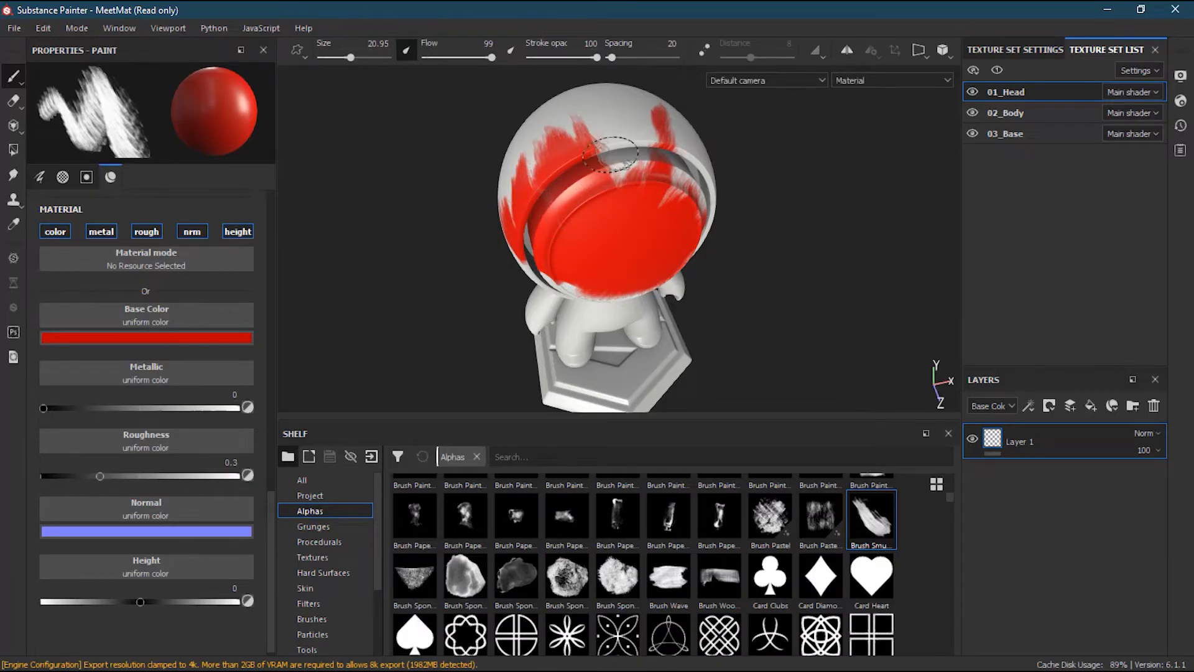
pyautogui.moveTo(624, 137)
pyautogui.mouseDown()
pyautogui.moveTo(616, 153)
pyautogui.moveTo(607, 146)
pyautogui.moveTo(641, 143)
pyautogui.moveTo(639, 238)
pyautogui.moveTo(691, 193)
pyautogui.moveTo(716, 192)
pyautogui.moveTo(697, 206)
pyautogui.moveTo(708, 148)
pyautogui.mouseUp()
pyautogui.moveTo(712, 205)
pyautogui.keyDown('alt'); pyautogui.mouseDown()
pyautogui.moveTo(688, 286)
pyautogui.moveTo(768, 253)
pyautogui.moveTo(586, 252)
pyautogui.mouseUp(); pyautogui.keyUp('alt')
pyautogui.keyDown('alt'); pyautogui.moveTo(586, 252); pyautogui.dragTo(703, 237, button='right'); pyautogui.keyUp('alt')
pyautogui.keyDown('alt'); pyautogui.moveTo(623, 270); pyautogui.dragTo(611, 261); pyautogui.keyUp('alt')
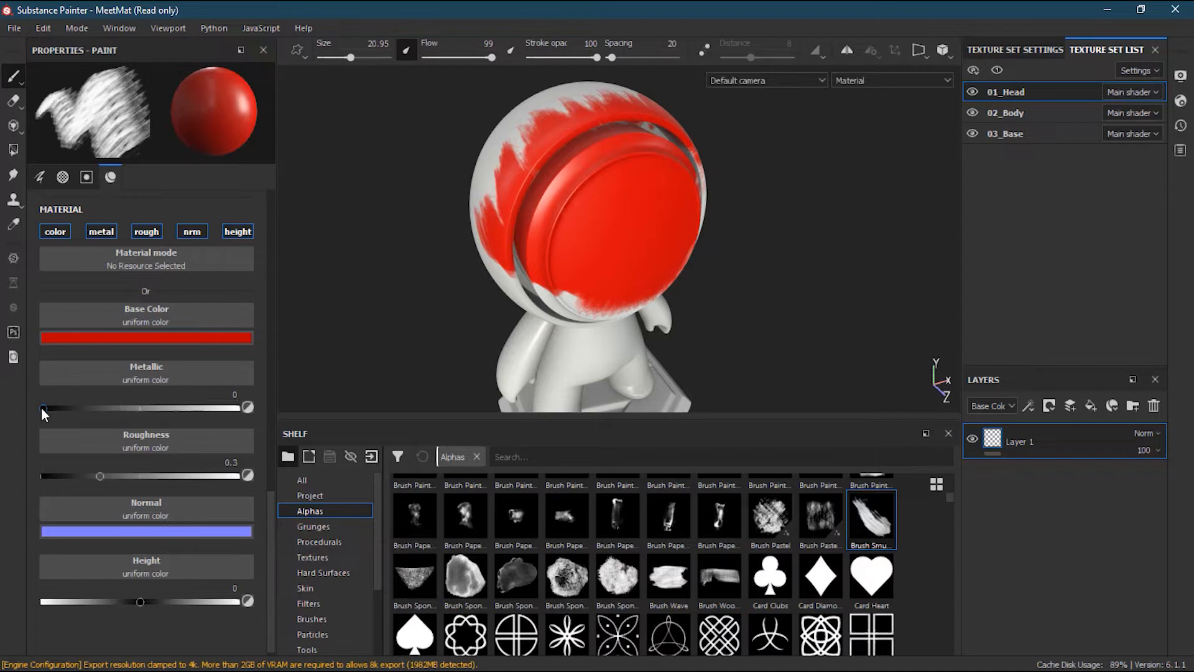
# Set the brush's metallic to 0.8045 and flow to 92, and repaint the red area of the head's face and rim.
pyautogui.moveTo(41, 408); pyautogui.dragTo(170, 413)
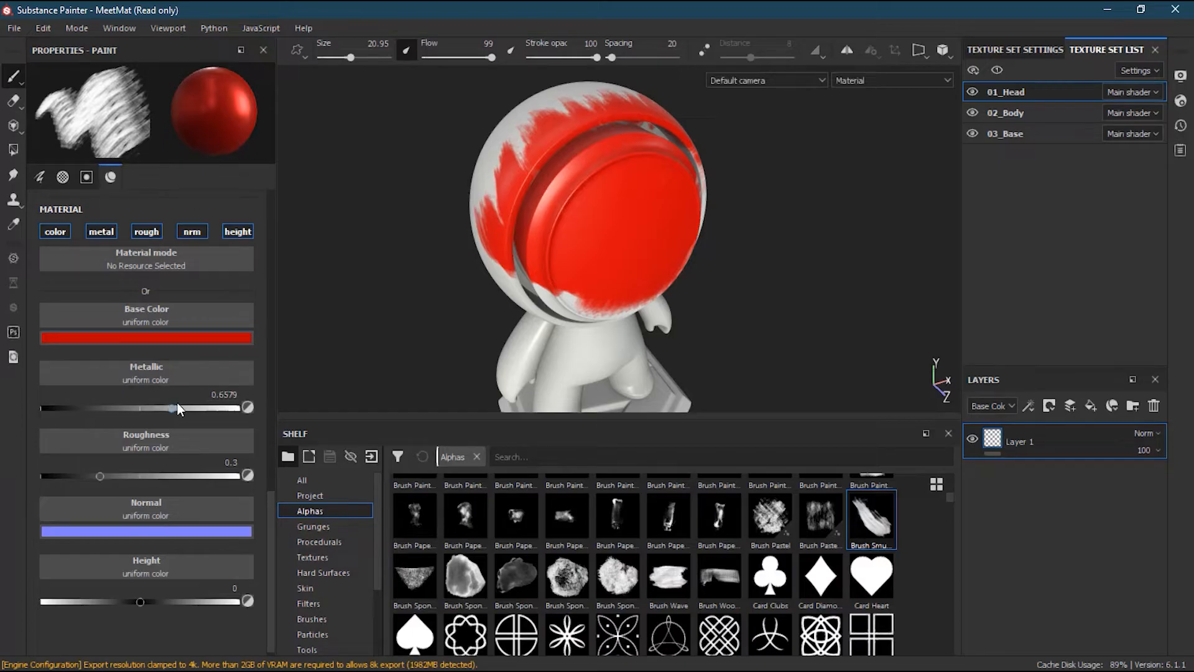
pyautogui.moveTo(231, 411); pyautogui.dragTo(180, 413)
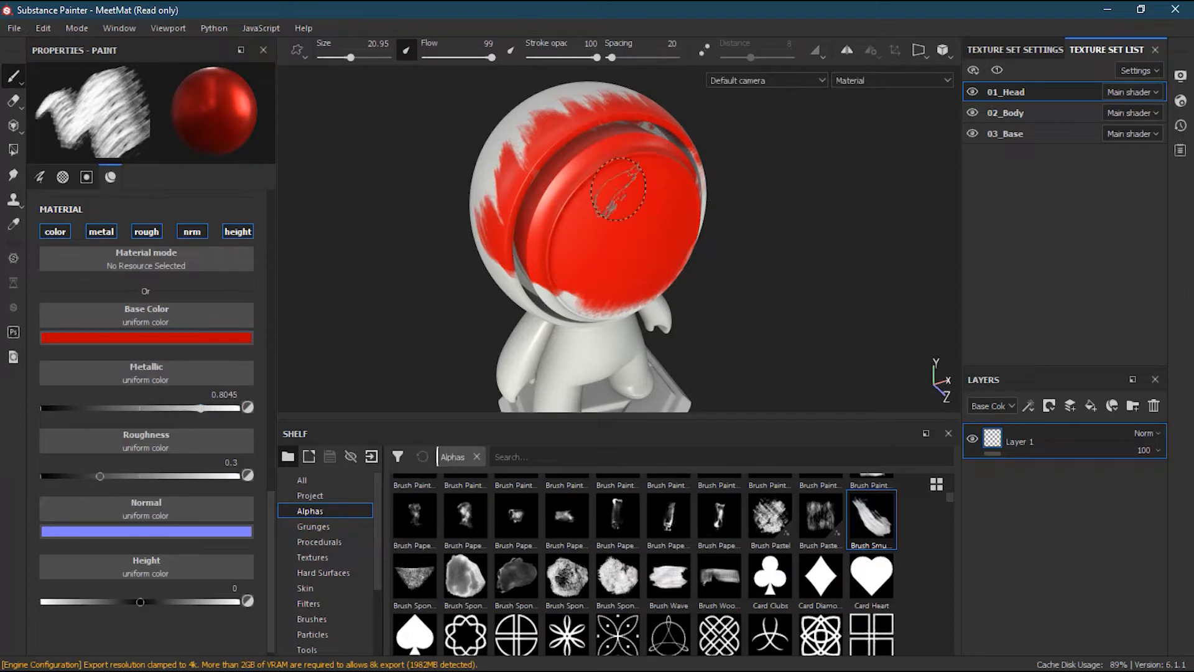
pyautogui.moveTo(629, 199)
pyautogui.keyDown('alt'); pyautogui.mouseDown(button='middle')
pyautogui.moveTo(616, 260)
pyautogui.moveTo(616, 248)
pyautogui.mouseUp(button='middle'); pyautogui.keyUp('alt')
pyautogui.moveTo(476, 299)
pyautogui.keyDown('alt'); pyautogui.mouseDown()
pyautogui.moveTo(573, 280)
pyautogui.moveTo(598, 248)
pyautogui.mouseUp(); pyautogui.keyUp('alt')
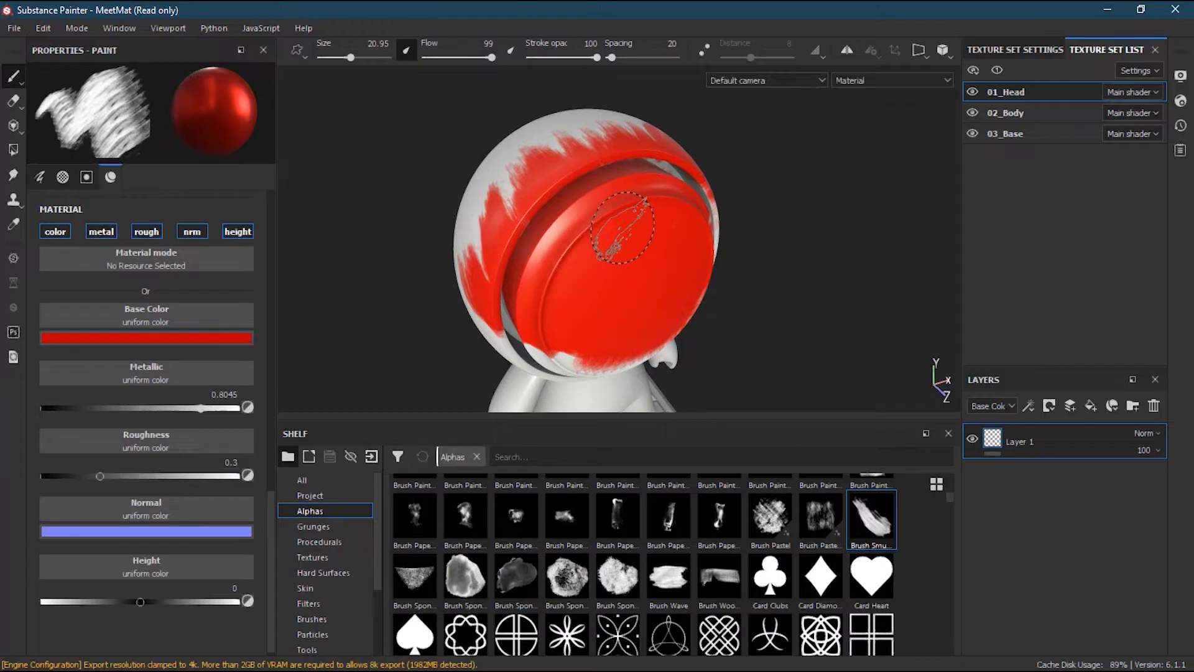
pyautogui.press('alt')
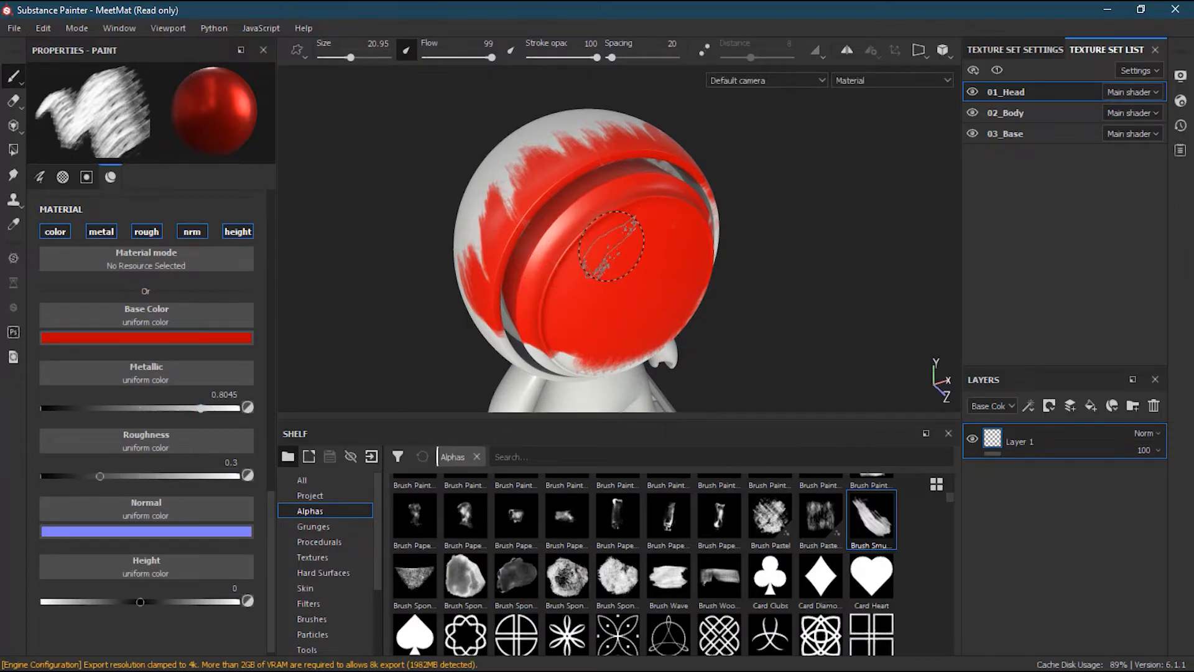
pyautogui.moveTo(611, 246)
pyautogui.keyDown('ctrl'); pyautogui.mouseDown()
pyautogui.moveTo(535, 205)
pyautogui.moveTo(504, 236)
pyautogui.moveTo(513, 242)
pyautogui.moveTo(535, 186)
pyautogui.moveTo(573, 149)
pyautogui.moveTo(600, 165)
pyautogui.moveTo(624, 155)
pyautogui.moveTo(666, 268)
pyautogui.moveTo(560, 266)
pyautogui.moveTo(674, 239)
pyautogui.moveTo(734, 205)
pyautogui.moveTo(697, 187)
pyautogui.moveTo(684, 162)
pyautogui.moveTo(678, 280)
pyautogui.moveTo(741, 242)
pyautogui.mouseUp(); pyautogui.keyUp('ctrl')
pyautogui.moveTo(702, 279)
pyautogui.keyDown('alt'); pyautogui.mouseDown()
pyautogui.moveTo(608, 256)
pyautogui.moveTo(640, 256)
pyautogui.mouseUp(); pyautogui.keyUp('alt')
pyautogui.moveTo(758, 286)
pyautogui.mouseDown()
pyautogui.moveTo(797, 255)
pyautogui.moveTo(675, 324)
pyautogui.moveTo(643, 247)
pyautogui.mouseUp()
pyautogui.moveTo(612, 285)
pyautogui.mouseDown()
pyautogui.moveTo(583, 254)
pyautogui.moveTo(605, 299)
pyautogui.moveTo(658, 265)
pyautogui.moveTo(694, 259)
pyautogui.mouseUp()
pyautogui.moveTo(607, 243)
pyautogui.keyDown('alt'); pyautogui.mouseDown()
pyautogui.moveTo(591, 233)
pyautogui.moveTo(606, 211)
pyautogui.moveTo(560, 249)
pyautogui.mouseUp(); pyautogui.keyUp('alt')
pyautogui.scroll(3, 559, 248)
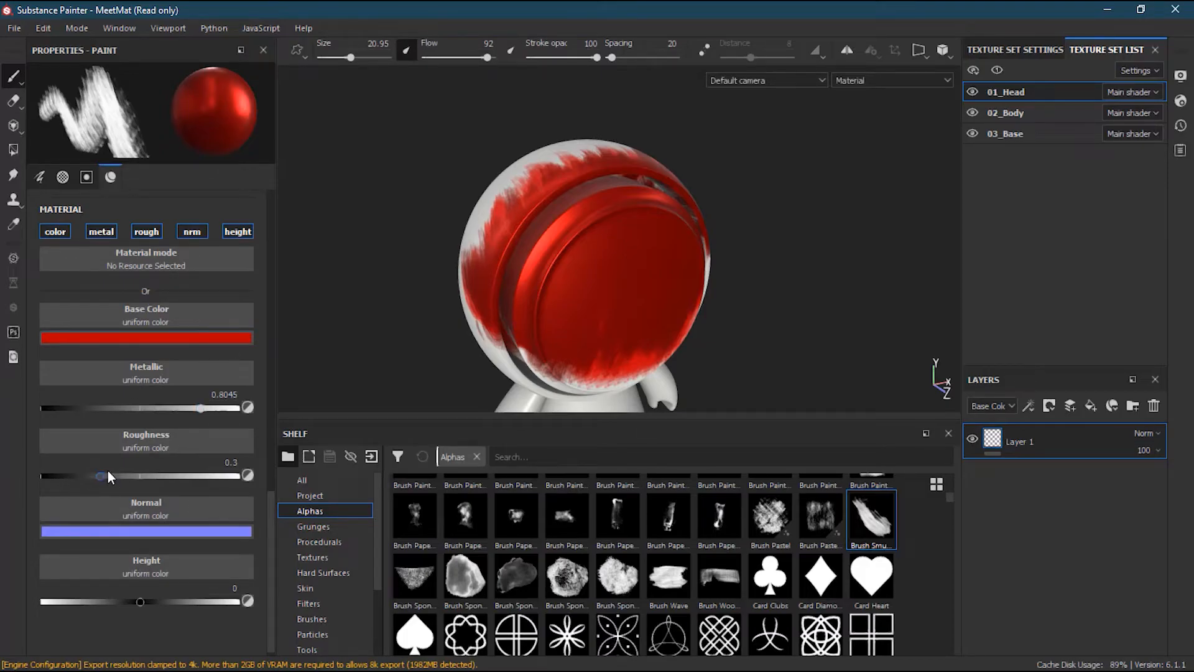
# Lower the brush's roughness to 0 and paint glossy strokes over the red face and rim.
pyautogui.moveTo(99, 477); pyautogui.dragTo(30, 476)
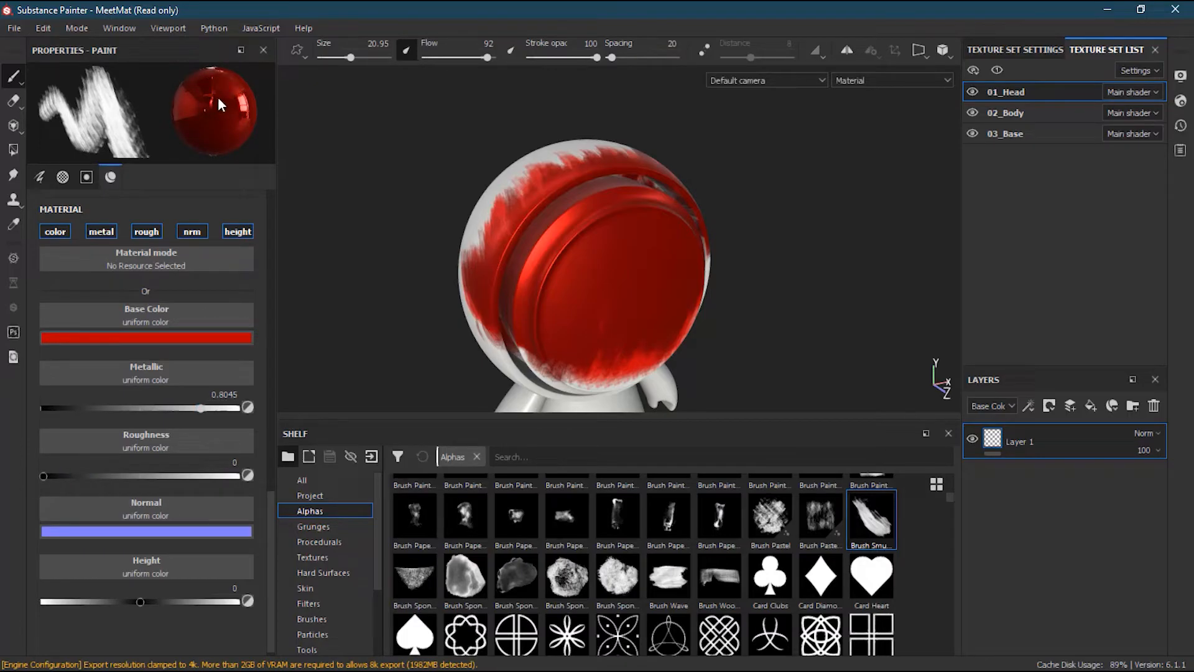
pyautogui.moveTo(547, 249)
pyautogui.mouseDown()
pyautogui.moveTo(530, 254)
pyautogui.moveTo(545, 217)
pyautogui.moveTo(525, 302)
pyautogui.mouseUp()
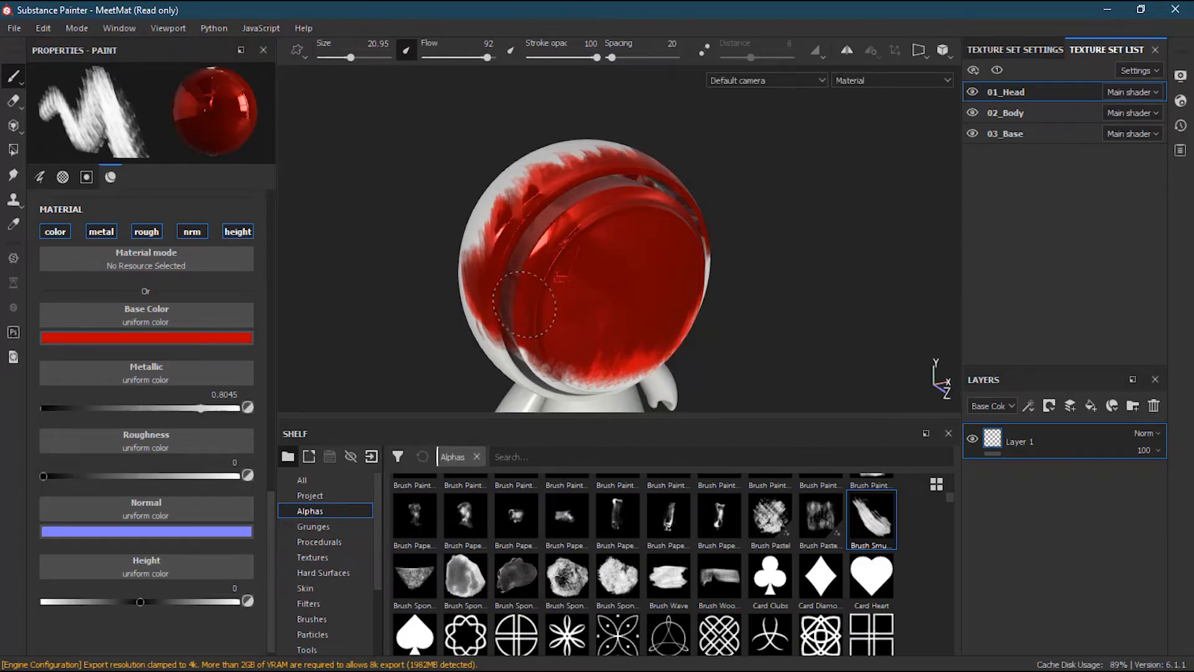
pyautogui.moveTo(558, 246)
pyautogui.mouseDown()
pyautogui.moveTo(554, 180)
pyautogui.moveTo(610, 255)
pyautogui.mouseUp()
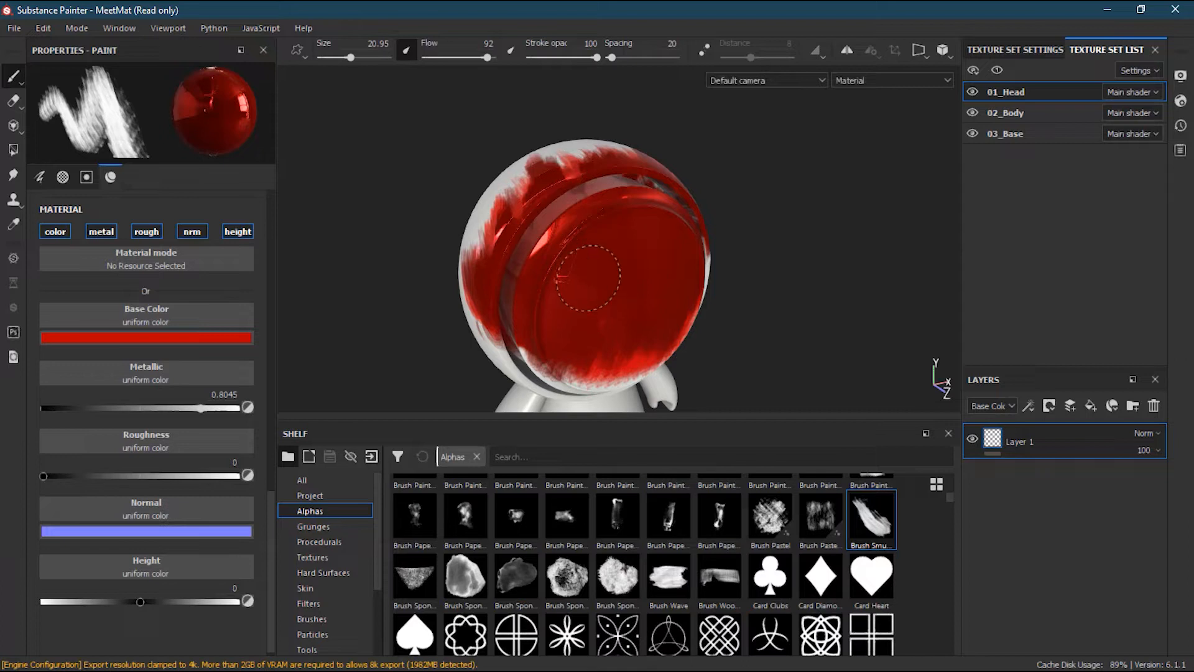
# Set the brush's roughness to 0.5827 and paint duller strokes over the glossy reflection on the face.
pyautogui.moveTo(650, 310)
pyautogui.keyDown('alt'); pyautogui.mouseDown()
pyautogui.moveTo(532, 280)
pyautogui.moveTo(525, 262)
pyautogui.moveTo(513, 270)
pyautogui.mouseUp(); pyautogui.keyUp('alt')
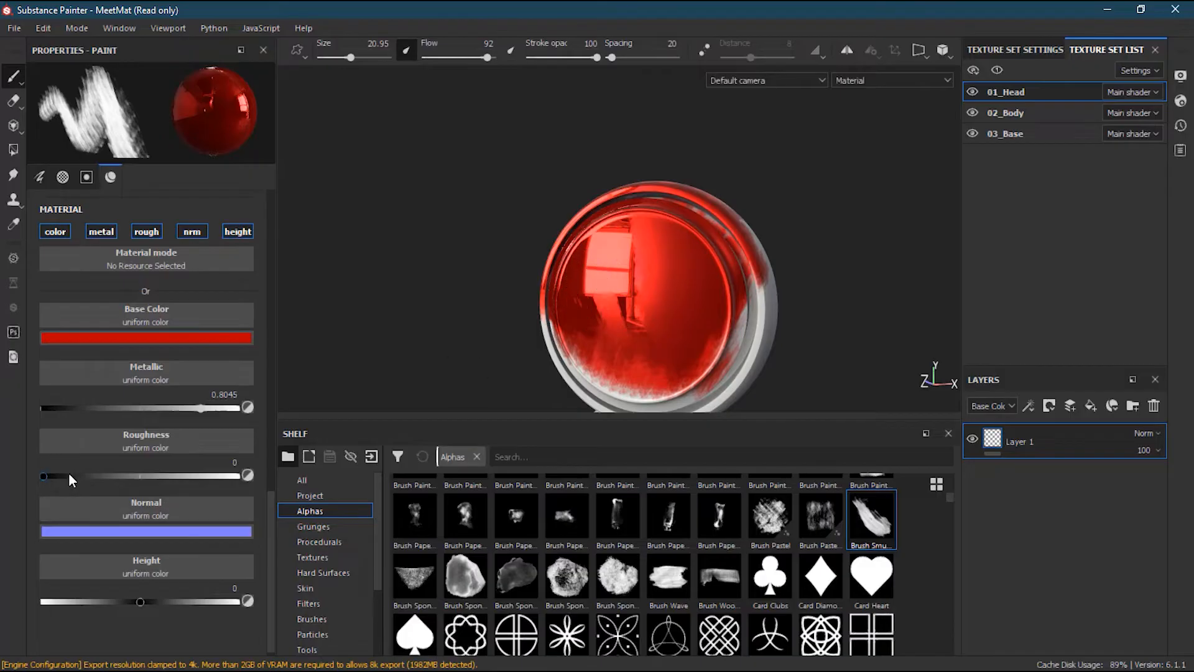
pyautogui.moveTo(64, 477); pyautogui.dragTo(156, 486)
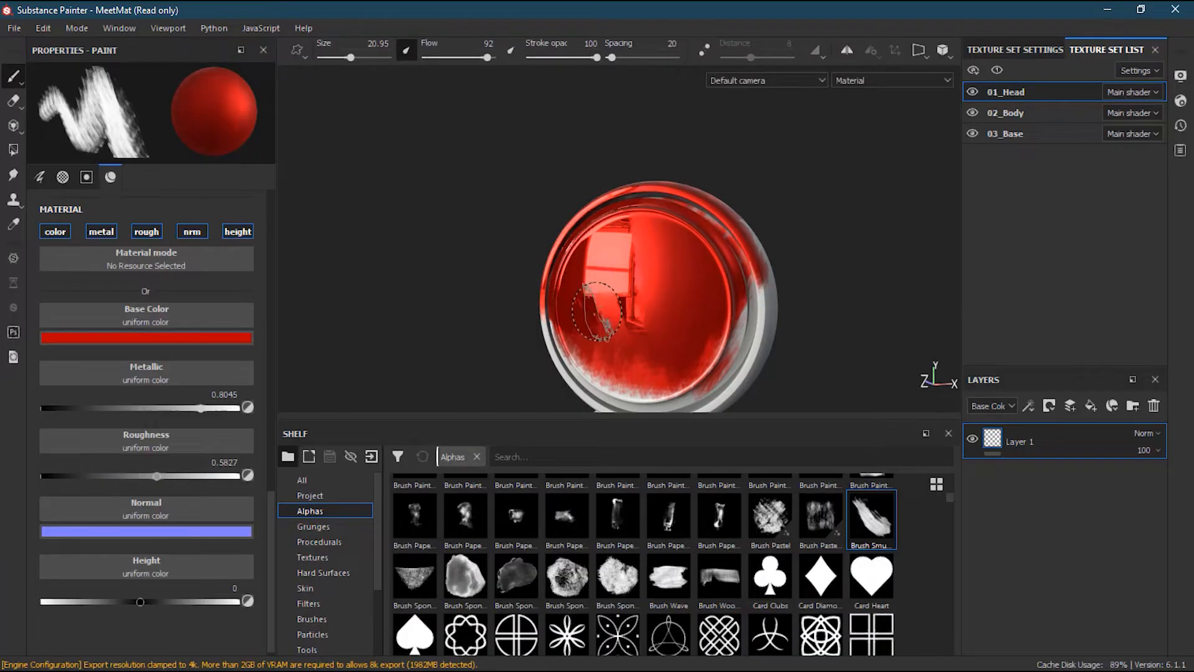
pyautogui.moveTo(596, 311)
pyautogui.mouseDown()
pyautogui.moveTo(601, 249)
pyautogui.moveTo(569, 292)
pyautogui.moveTo(584, 311)
pyautogui.moveTo(644, 263)
pyautogui.moveTo(576, 224)
pyautogui.moveTo(603, 274)
pyautogui.moveTo(560, 288)
pyautogui.moveTo(551, 274)
pyautogui.moveTo(608, 293)
pyautogui.mouseUp()
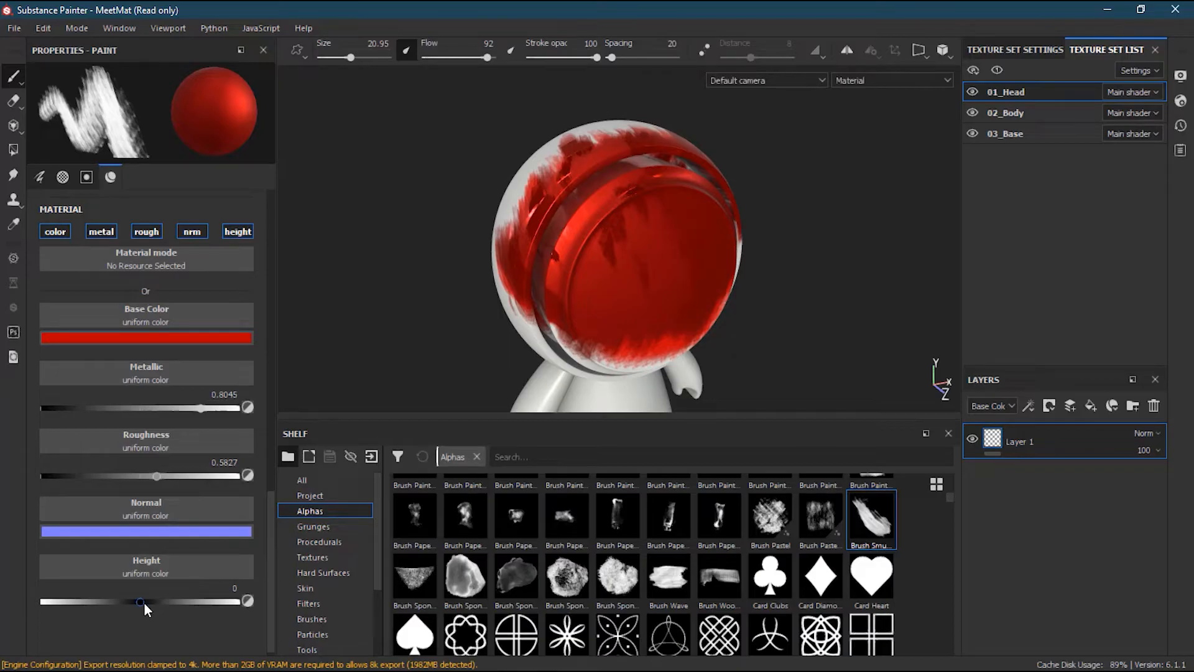
# Raise the brush's height to 0.5639 and paint several raised strokes on the head's face.
pyautogui.moveTo(141, 604); pyautogui.dragTo(180, 606)
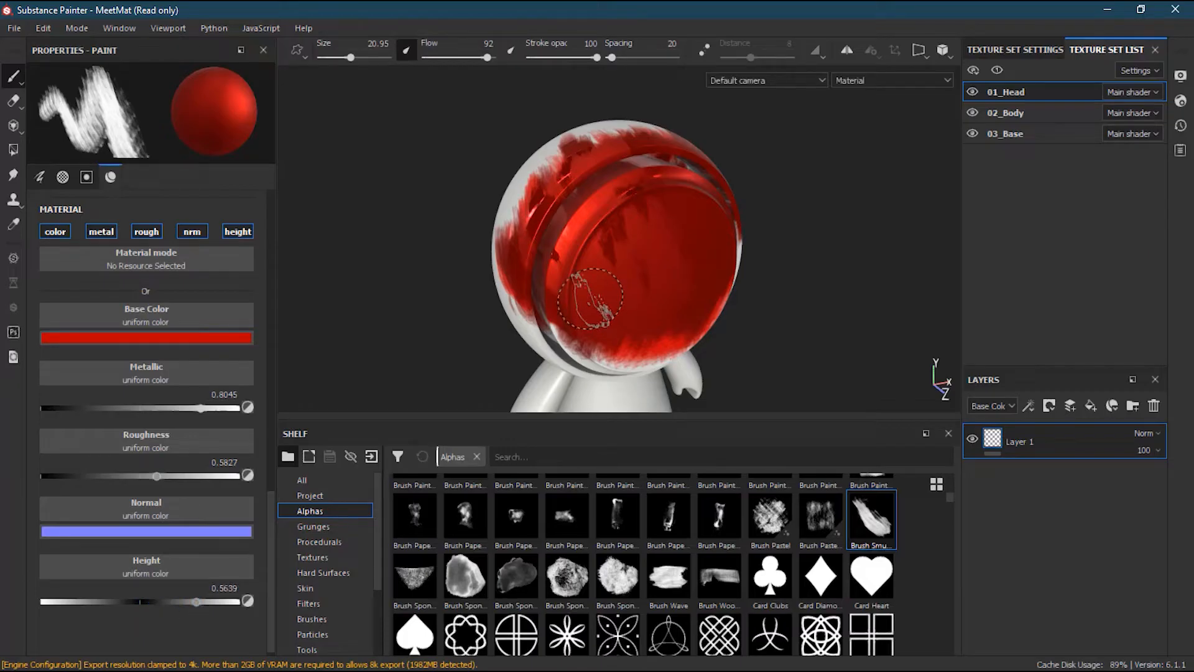
pyautogui.moveTo(591, 213); pyautogui.dragTo(586, 268)
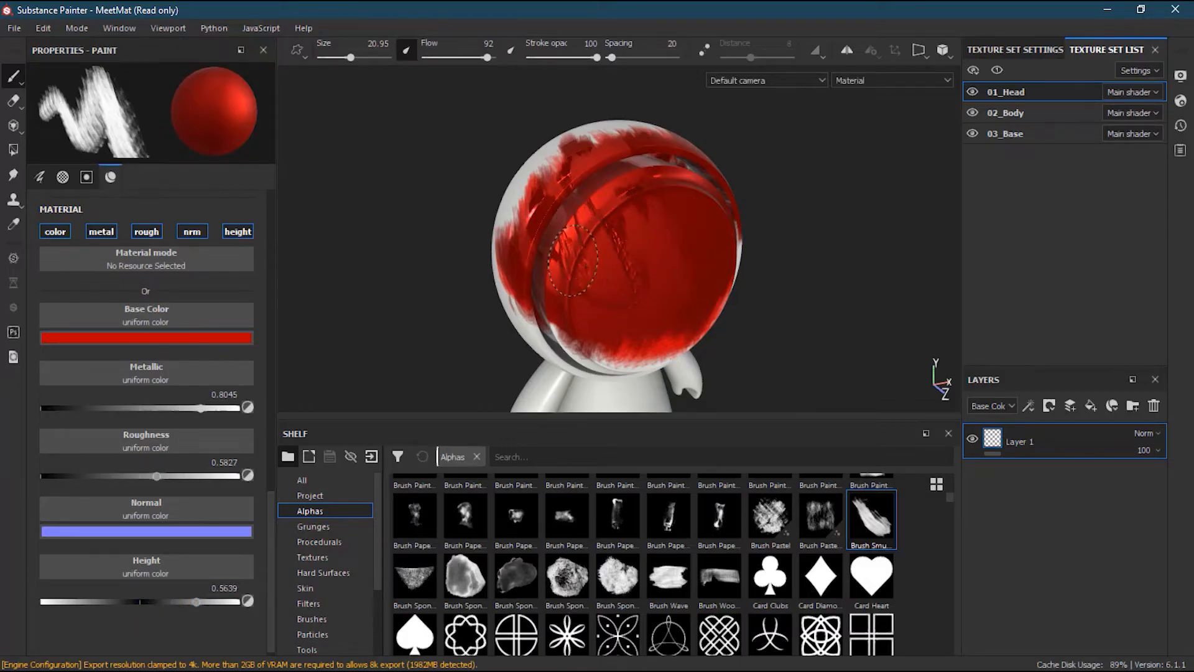
pyautogui.moveTo(683, 230); pyautogui.dragTo(650, 308)
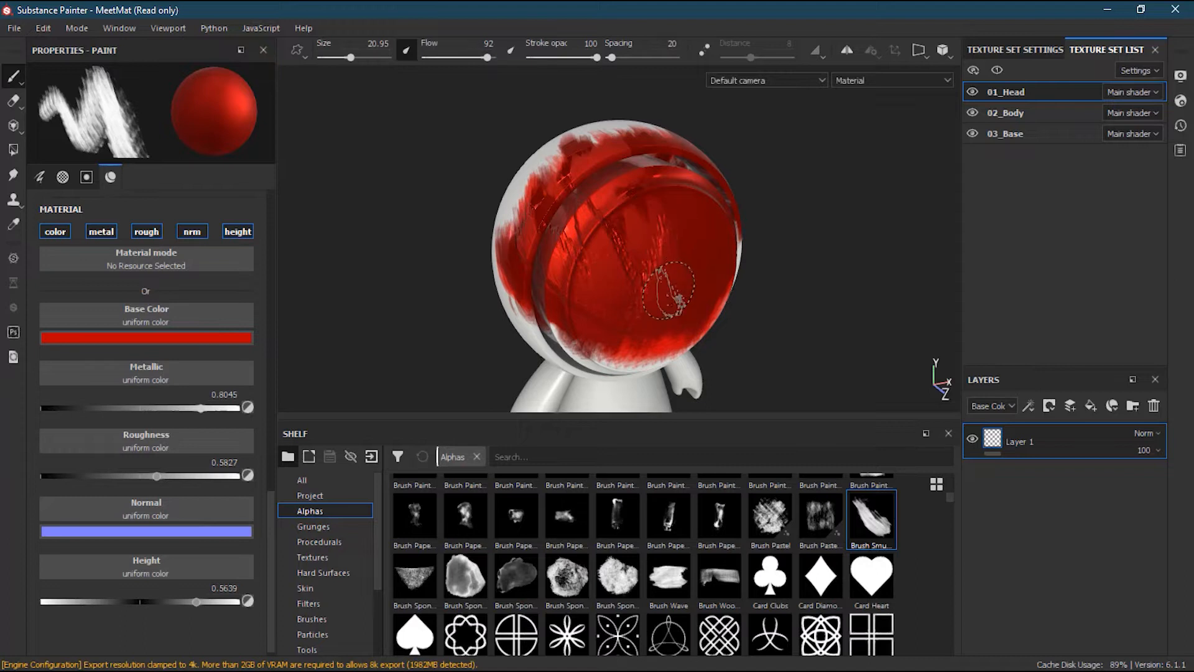
# Increase the brush's height to 0.8271 and paint more pronounced raised strokes across the face.
pyautogui.scroll(3, 667, 289)
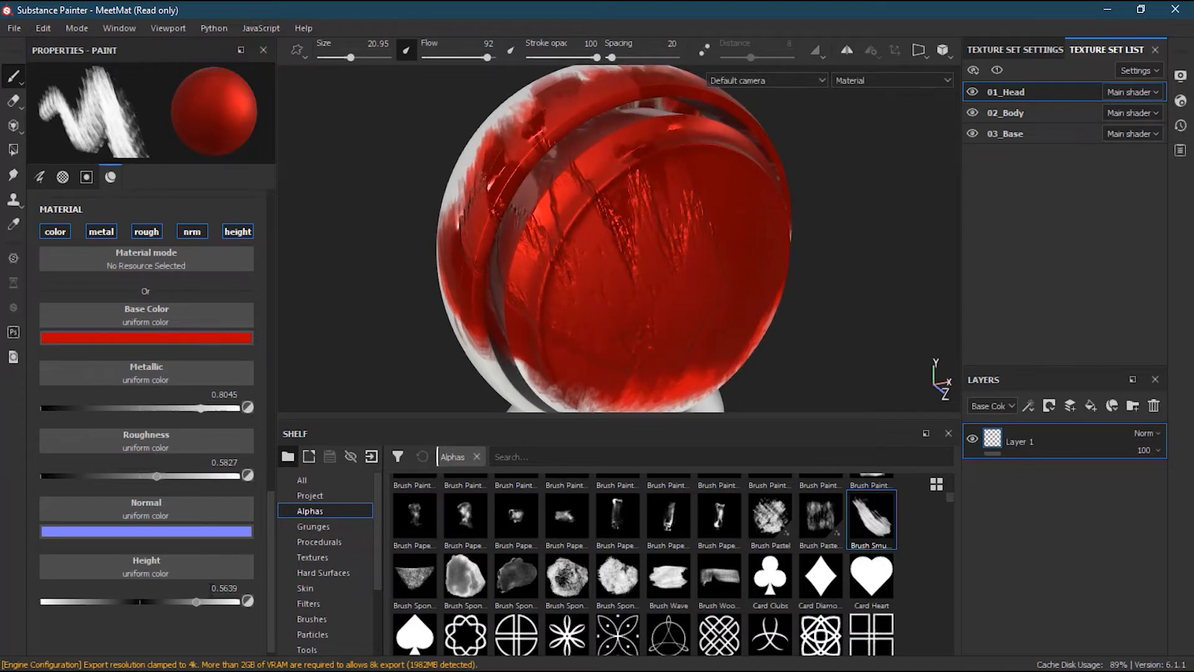
pyautogui.moveTo(219, 602); pyautogui.dragTo(224, 603)
pyautogui.moveTo(613, 292)
pyautogui.mouseDown()
pyautogui.moveTo(530, 144)
pyautogui.moveTo(546, 285)
pyautogui.moveTo(563, 224)
pyautogui.moveTo(582, 274)
pyautogui.mouseUp()
pyautogui.moveTo(623, 173)
pyautogui.mouseDown()
pyautogui.moveTo(614, 188)
pyautogui.moveTo(571, 192)
pyautogui.moveTo(627, 232)
pyautogui.moveTo(613, 277)
pyautogui.moveTo(574, 273)
pyautogui.moveTo(578, 316)
pyautogui.moveTo(703, 246)
pyautogui.mouseUp()
pyautogui.moveTo(553, 348)
pyautogui.mouseDown()
pyautogui.moveTo(536, 364)
pyautogui.moveTo(473, 305)
pyautogui.moveTo(528, 348)
pyautogui.moveTo(474, 369)
pyautogui.moveTo(460, 356)
pyautogui.moveTo(597, 340)
pyautogui.moveTo(610, 259)
pyautogui.moveTo(647, 269)
pyautogui.moveTo(636, 293)
pyautogui.mouseUp()
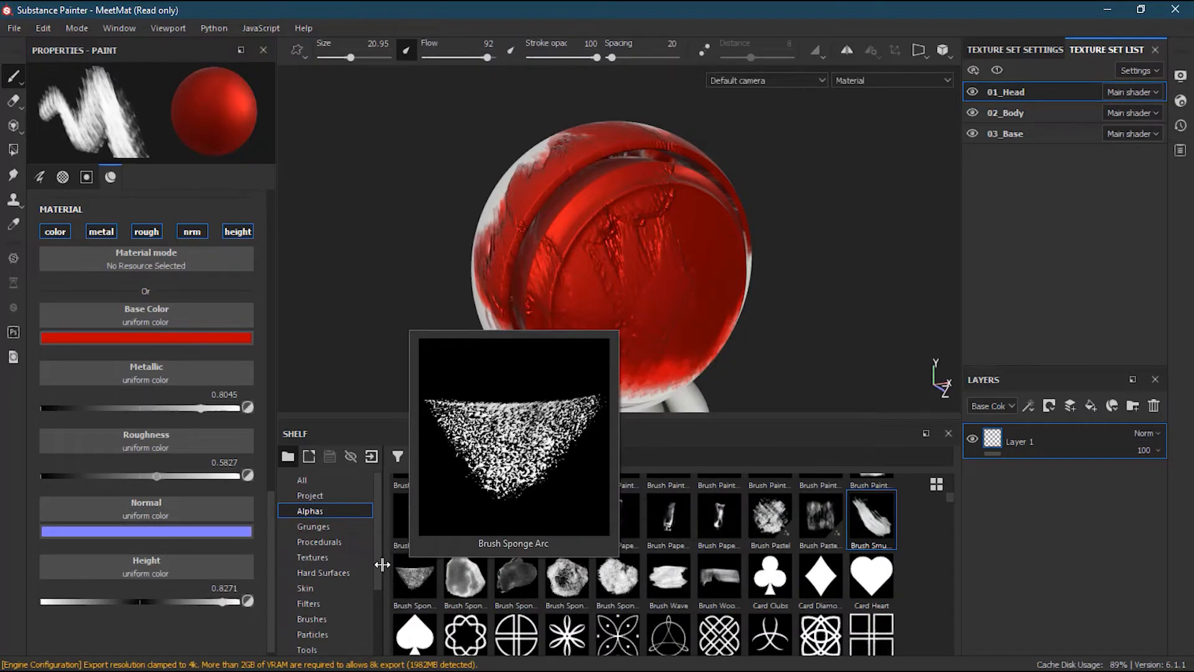
# Browse the shelf's Tools, Smart masks, Brushes and Filters categories.
pyautogui.moveTo(378, 565); pyautogui.dragTo(380, 626)
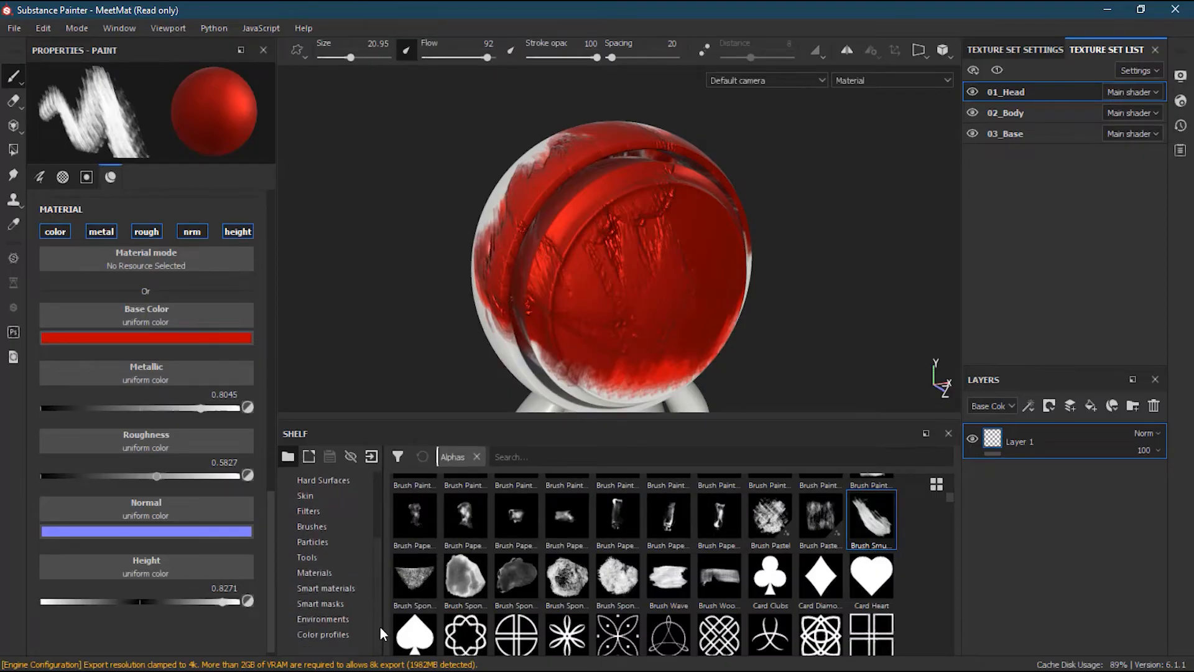
pyautogui.click(334, 558)
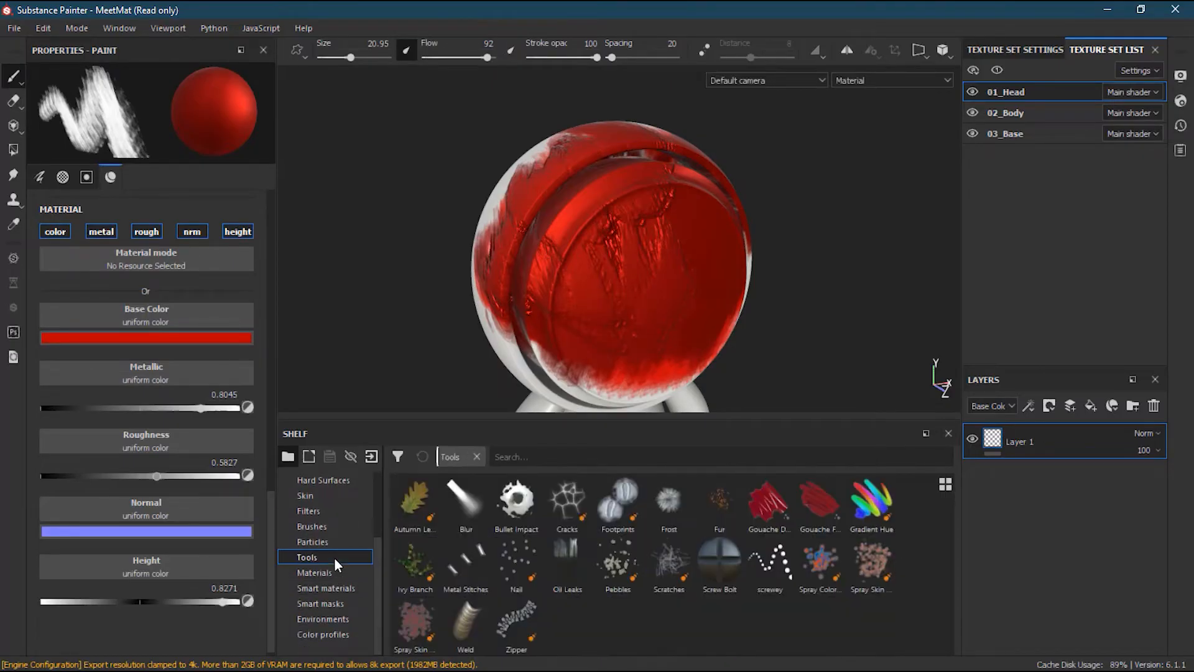
pyautogui.click(352, 604)
pyautogui.click(341, 526)
pyautogui.click(339, 511)
pyautogui.scroll(3, 374, 562)
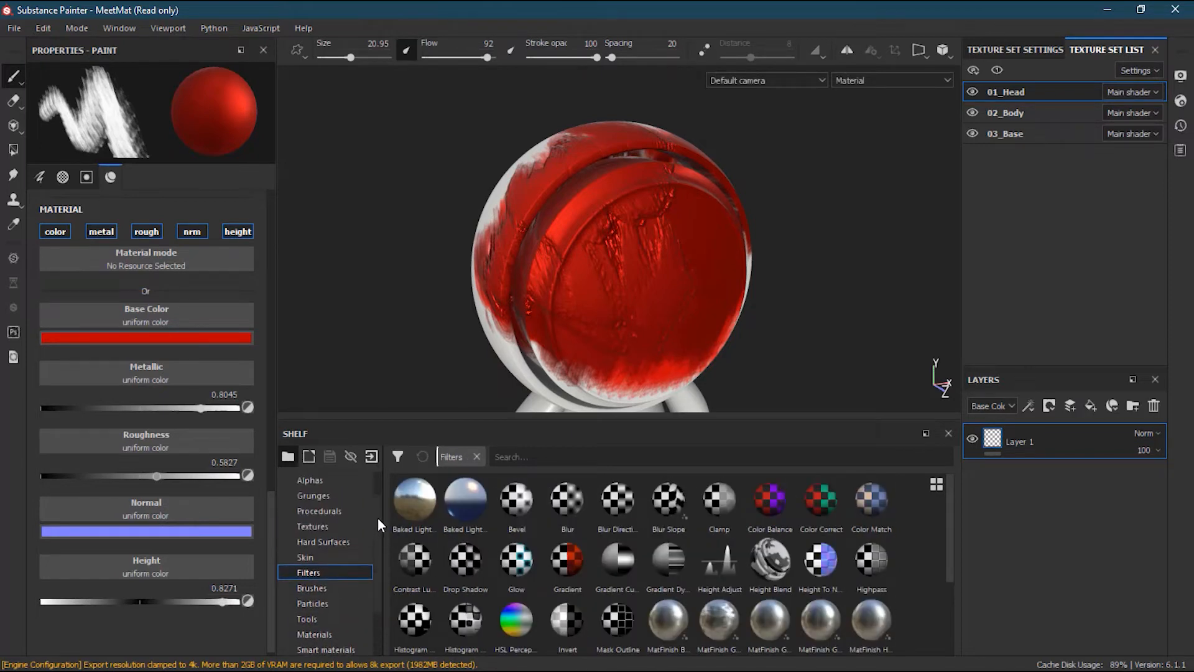
# Assign the handle_16 hard surface to the brush's Normal channel and paint with it across the head's face.
pyautogui.click(348, 572)
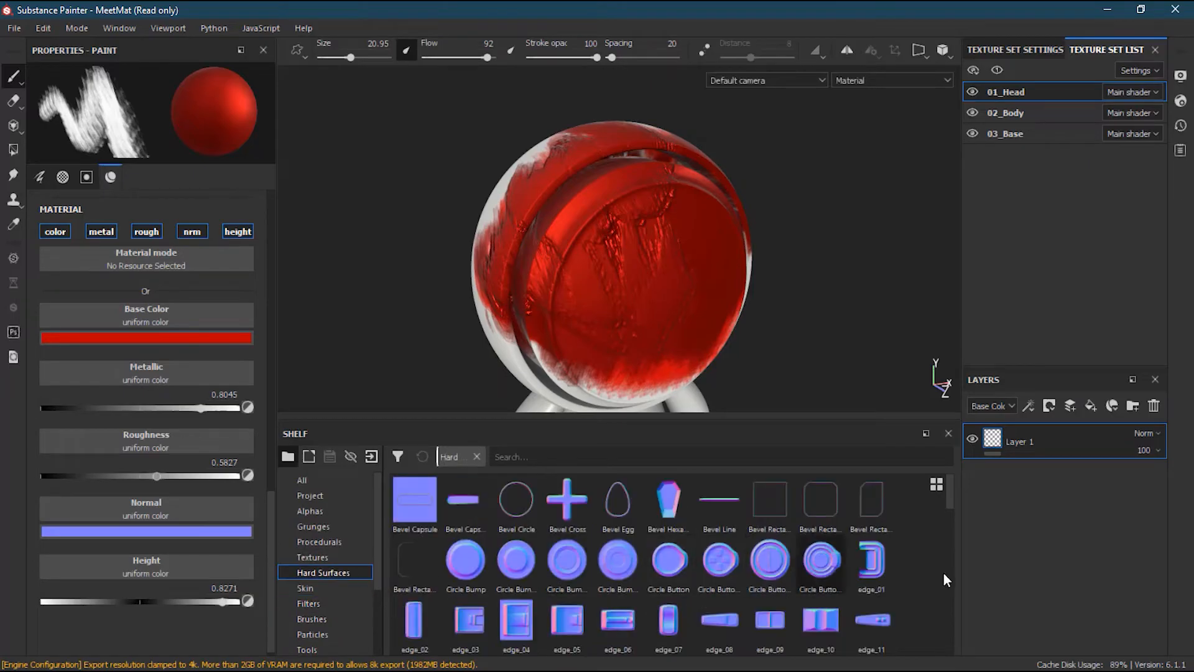
pyautogui.scroll(-3, 950, 501)
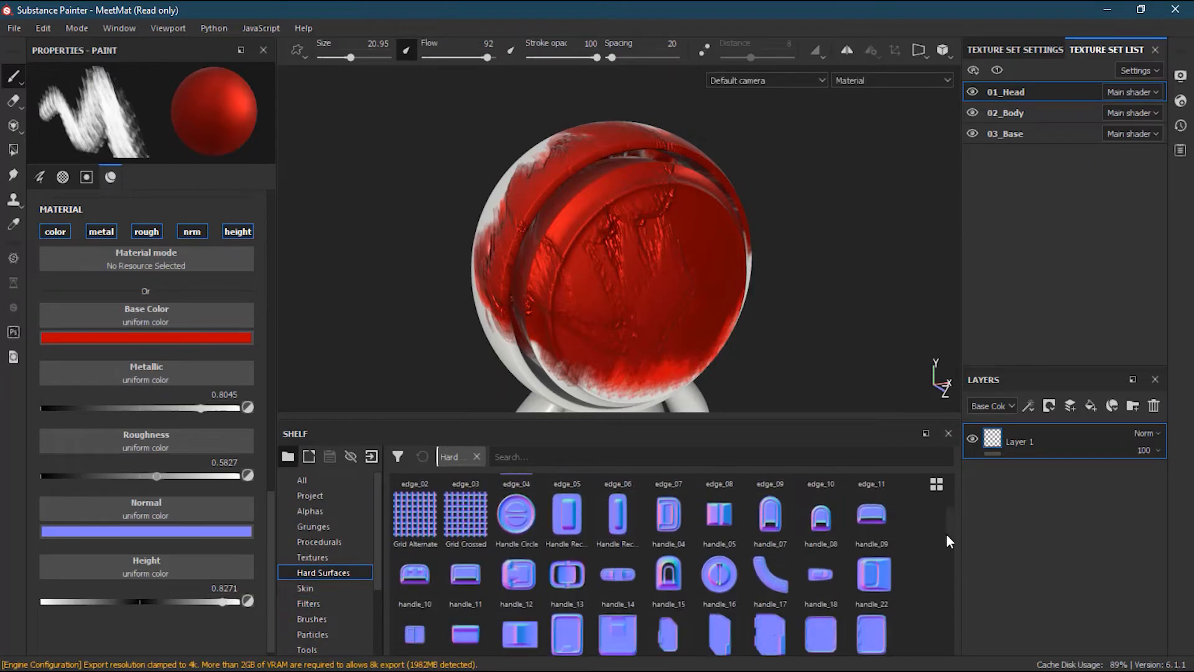
pyautogui.click(721, 581)
pyautogui.moveTo(721, 581); pyautogui.dragTo(221, 502)
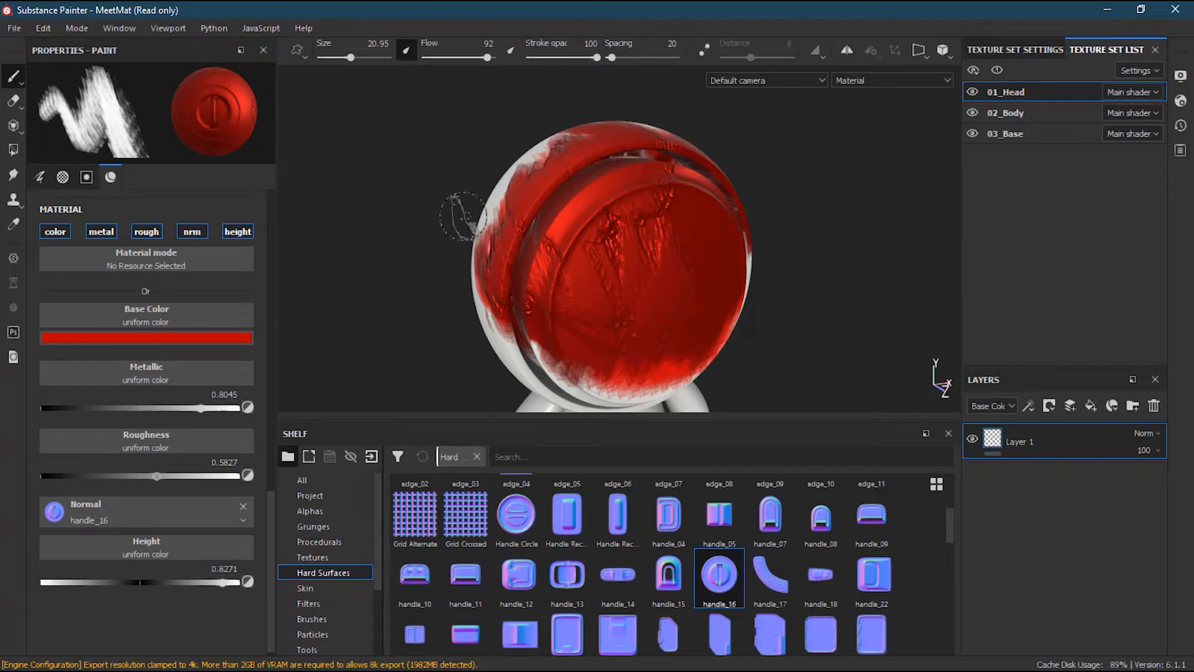
pyautogui.moveTo(724, 261)
pyautogui.mouseDown()
pyautogui.moveTo(584, 287)
pyautogui.moveTo(685, 242)
pyautogui.moveTo(622, 249)
pyautogui.moveTo(616, 303)
pyautogui.mouseUp()
pyautogui.keyDown('alt'); pyautogui.moveTo(616, 303); pyautogui.dragTo(978, 263, button='right'); pyautogui.keyUp('alt')
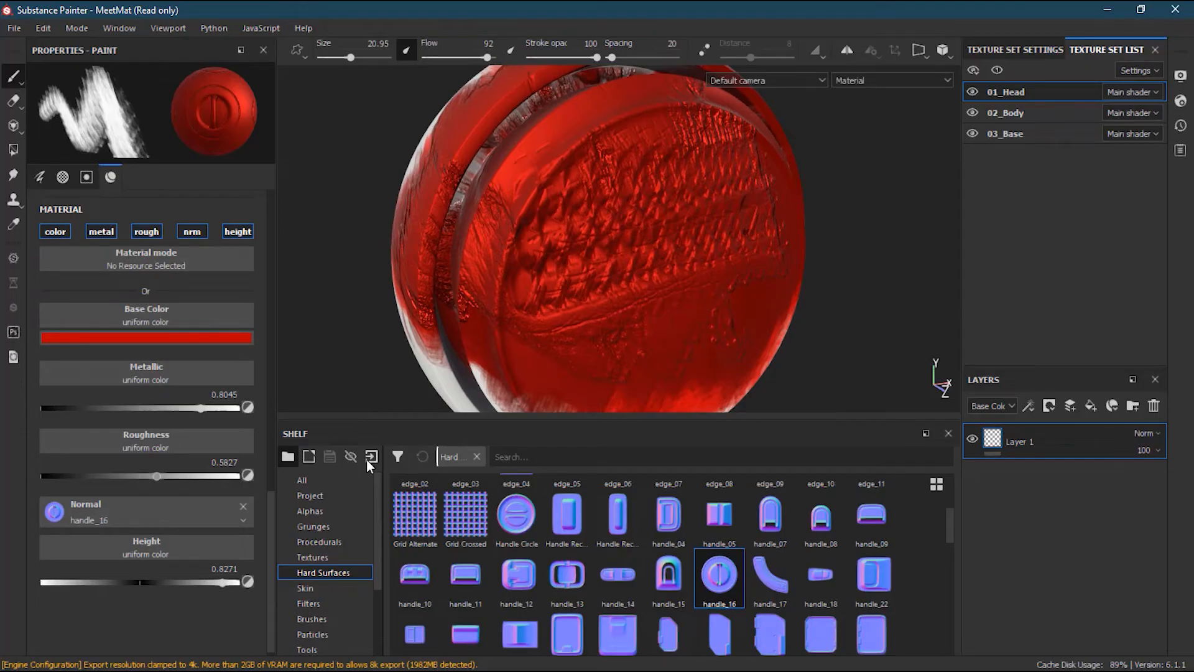
# Filter the shelf's alphas to the Basic folder and replace the brush's alpha with Shape.
pyautogui.moveTo(270, 521); pyautogui.dragTo(285, 370)
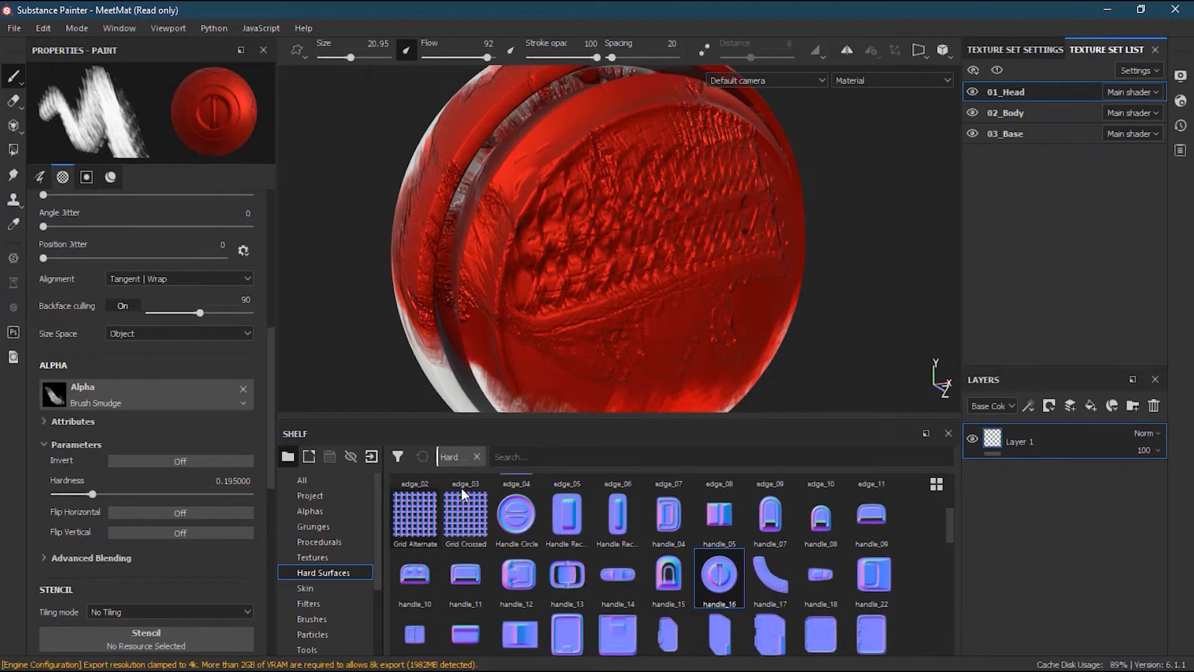
pyautogui.click(310, 512)
pyautogui.click(397, 457)
pyautogui.click(430, 553)
pyautogui.moveTo(529, 509)
pyautogui.mouseDown()
pyautogui.moveTo(147, 437)
pyautogui.moveTo(107, 394)
pyautogui.mouseUp()
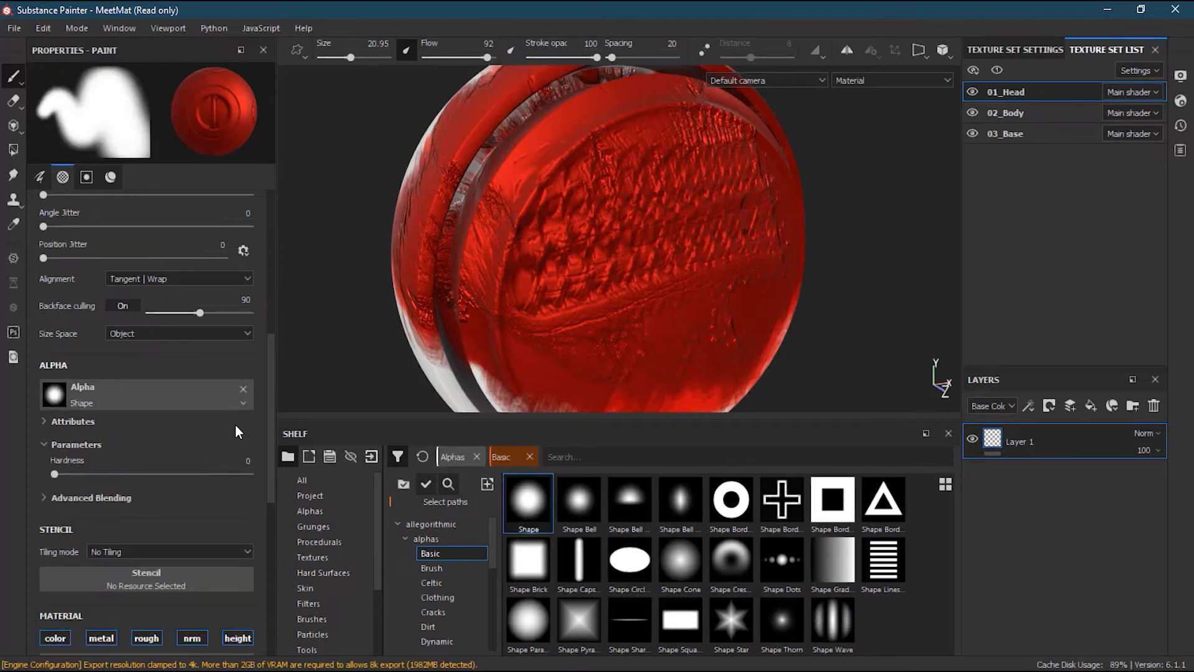
# Stamp the soft Shape brush with the handle_16 normal detail six times on the unpainted side of the head.
pyautogui.keyDown('alt'); pyautogui.moveTo(630, 288); pyautogui.dragTo(551, 306, button='right'); pyautogui.keyUp('alt')
pyautogui.keyDown('alt'); pyautogui.moveTo(551, 306); pyautogui.dragTo(699, 274); pyautogui.keyUp('alt')
pyautogui.keyDown('alt'); pyautogui.moveTo(699, 275); pyautogui.dragTo(607, 277, button='middle'); pyautogui.keyUp('alt')
pyautogui.keyDown('alt'); pyautogui.moveTo(467, 235); pyautogui.dragTo(597, 259, button='middle'); pyautogui.keyUp('alt')
pyautogui.keyDown('alt'); pyautogui.moveTo(464, 277); pyautogui.dragTo(600, 284, button='right'); pyautogui.keyUp('alt')
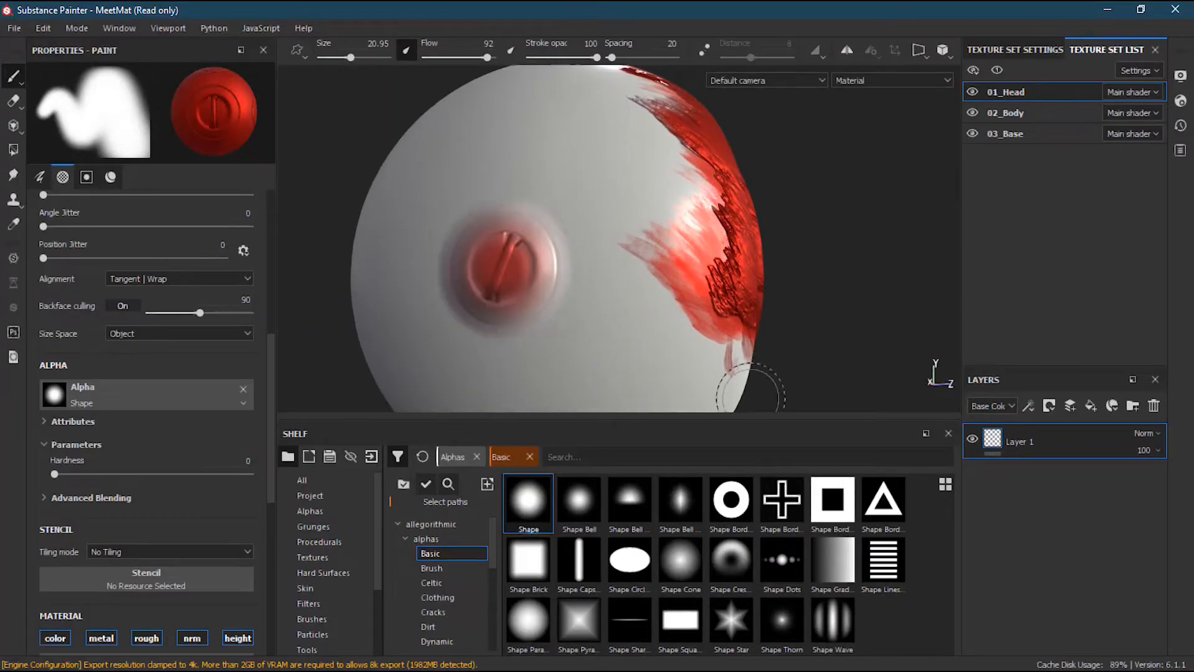
pyautogui.keyDown('alt'); pyautogui.moveTo(587, 342); pyautogui.dragTo(683, 342); pyautogui.keyUp('alt')
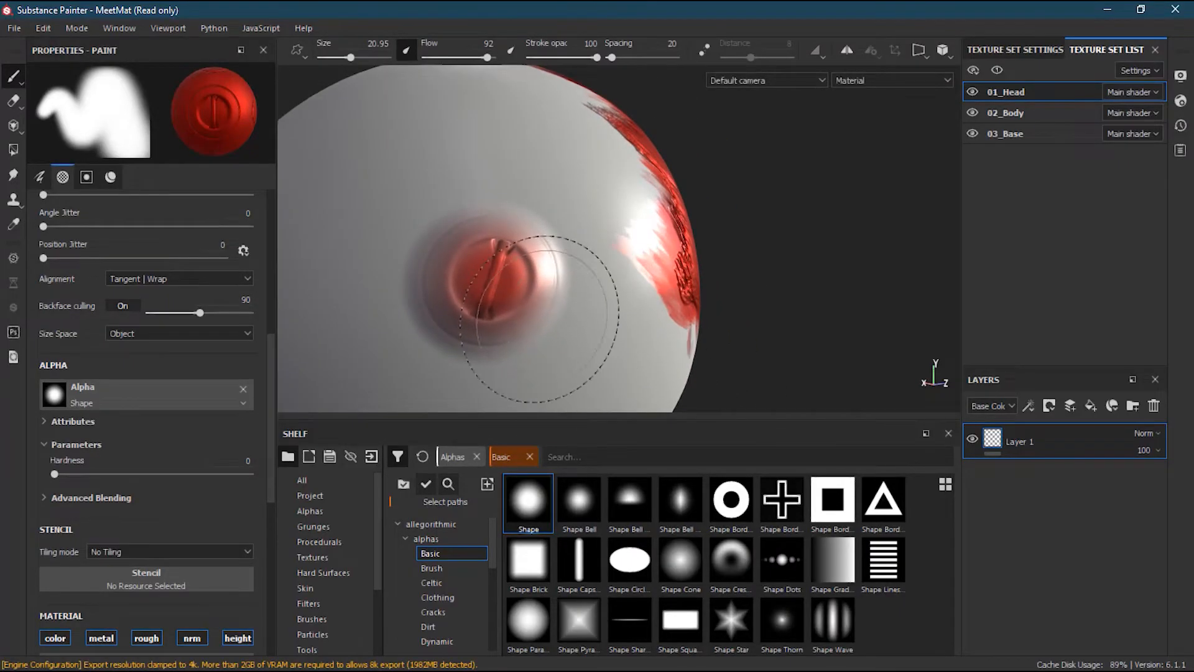
pyautogui.click(496, 290)
pyautogui.click(465, 248)
pyautogui.click(405, 265)
pyautogui.click(451, 189)
pyautogui.click(513, 189)
pyautogui.click(553, 190)
pyautogui.keyDown('alt'); pyautogui.moveTo(554, 261); pyautogui.dragTo(485, 267, button='right'); pyautogui.keyUp('alt')
pyautogui.keyDown('alt'); pyautogui.moveTo(486, 330); pyautogui.dragTo(361, 328); pyautogui.keyUp('alt')
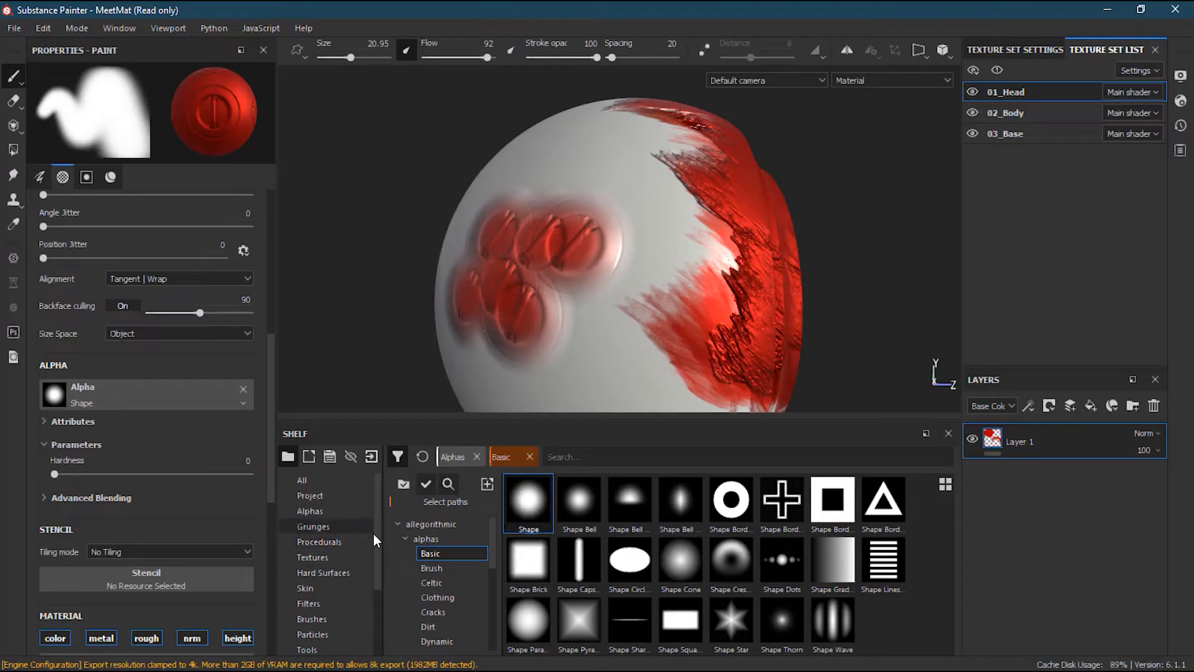
# Filter the shelf's brushes to the Basic folder and select the Basic Soft brush.
pyautogui.moveTo(376, 536); pyautogui.dragTo(380, 574)
pyautogui.click(343, 558)
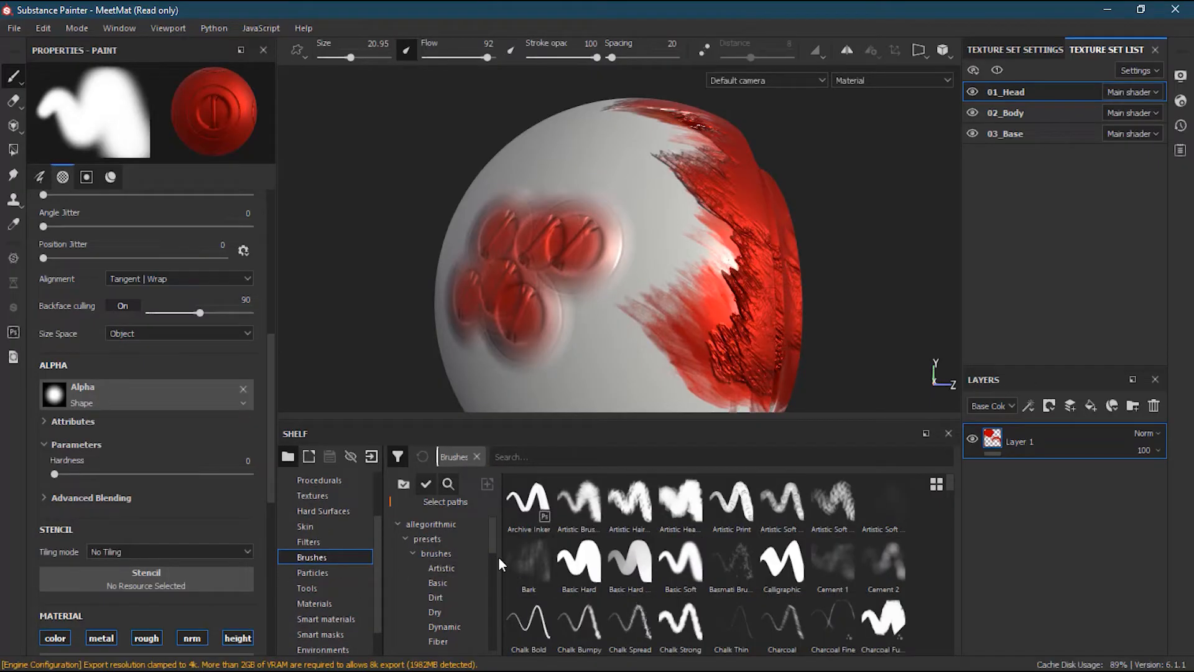
pyautogui.click(451, 583)
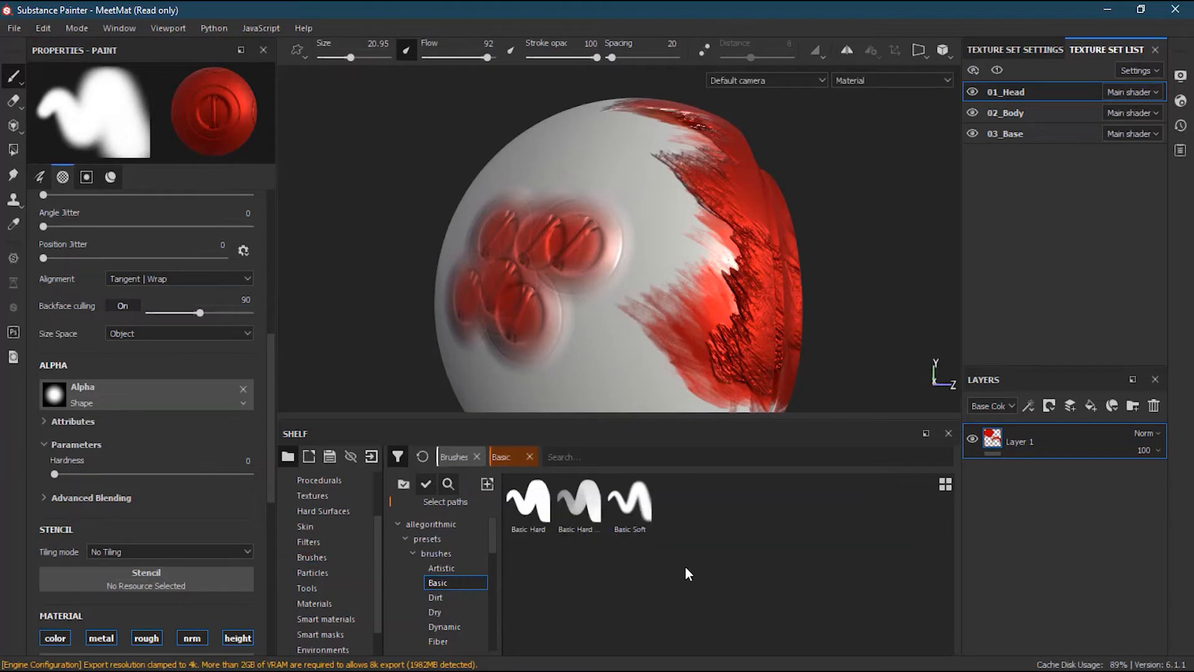
pyautogui.click(643, 517)
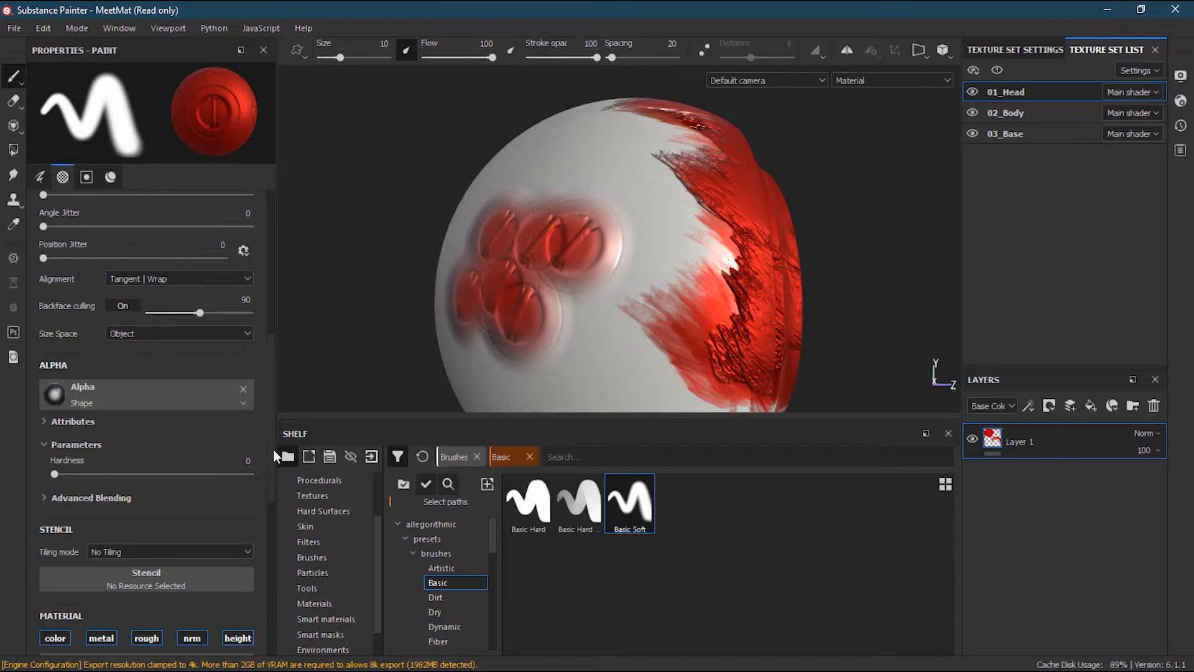
# Remove the handle_16 resource from the brush's Normal channel and review the brush's remaining settings.
pyautogui.moveTo(272, 449); pyautogui.dragTo(269, 595)
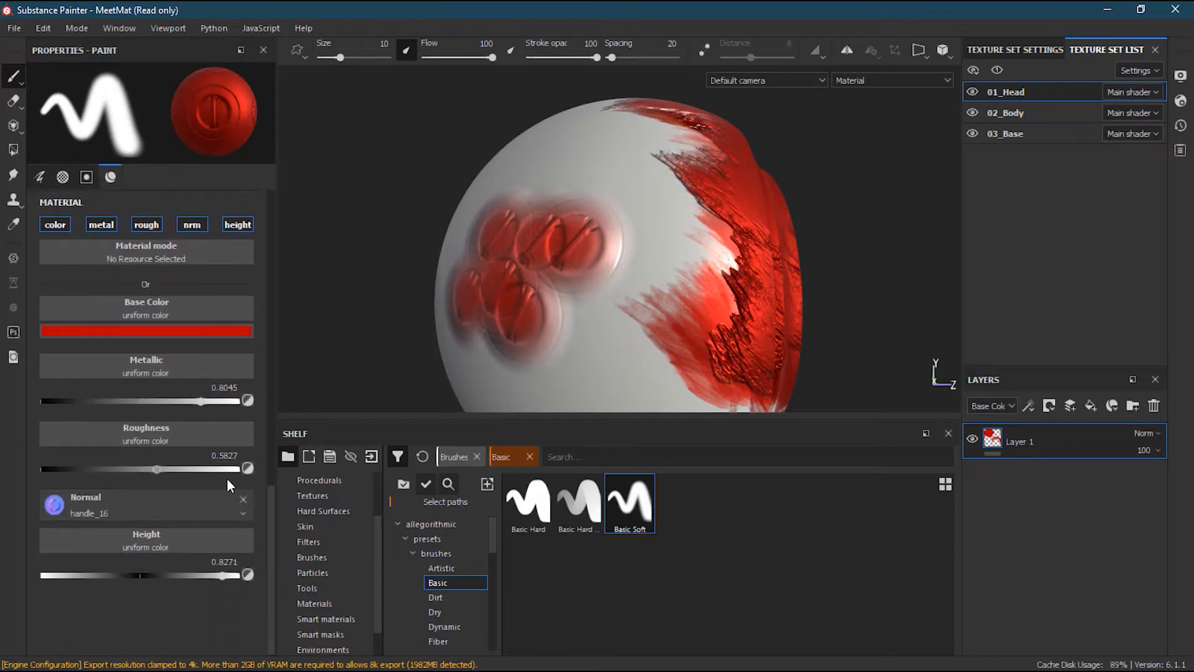
pyautogui.click(242, 498)
pyautogui.moveTo(268, 540); pyautogui.dragTo(277, 384)
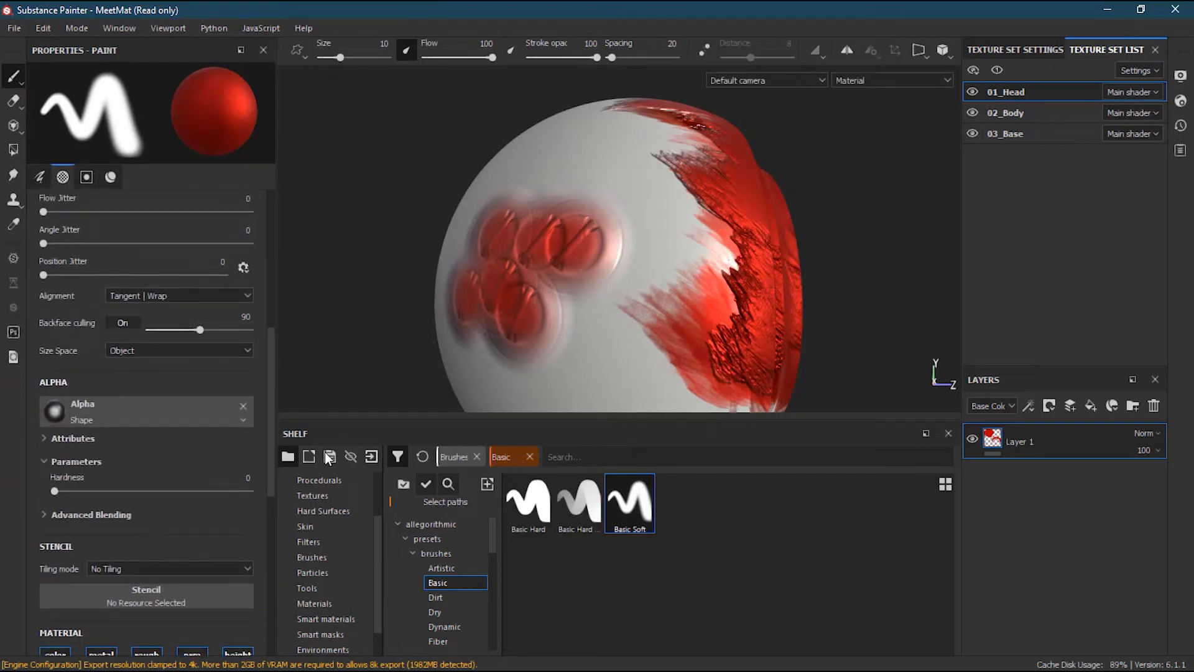
pyautogui.scroll(3, 268, 445)
pyautogui.scroll(-6, 265, 473)
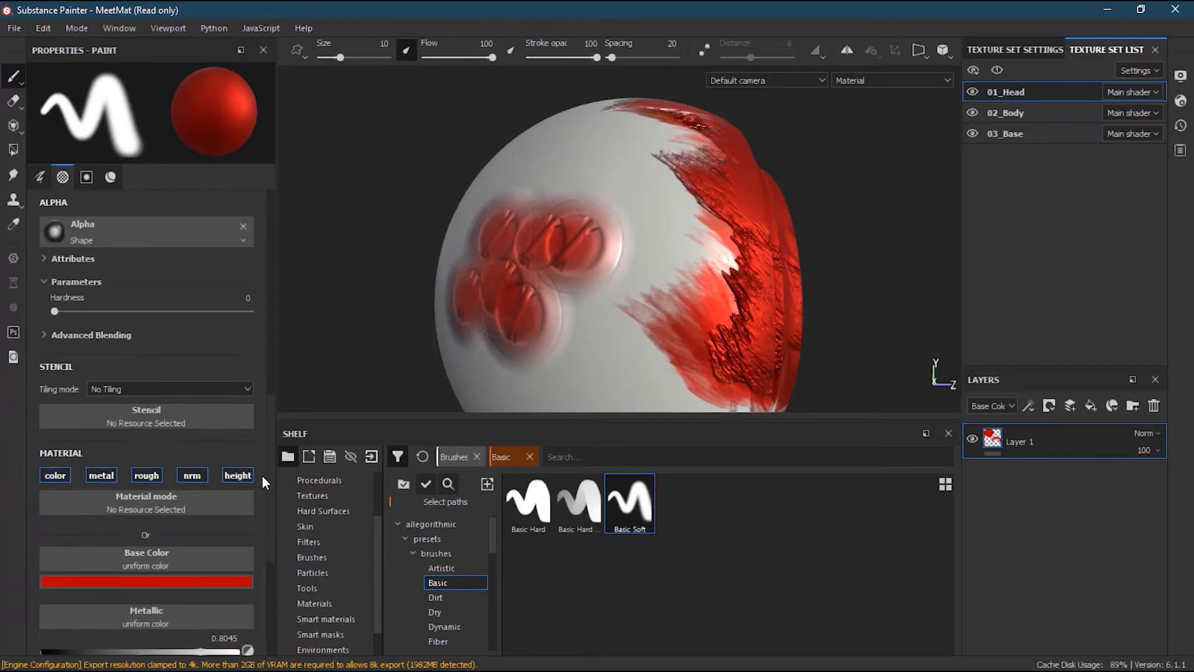
pyautogui.scroll(10, 263, 405)
pyautogui.scroll(-2, 585, 298)
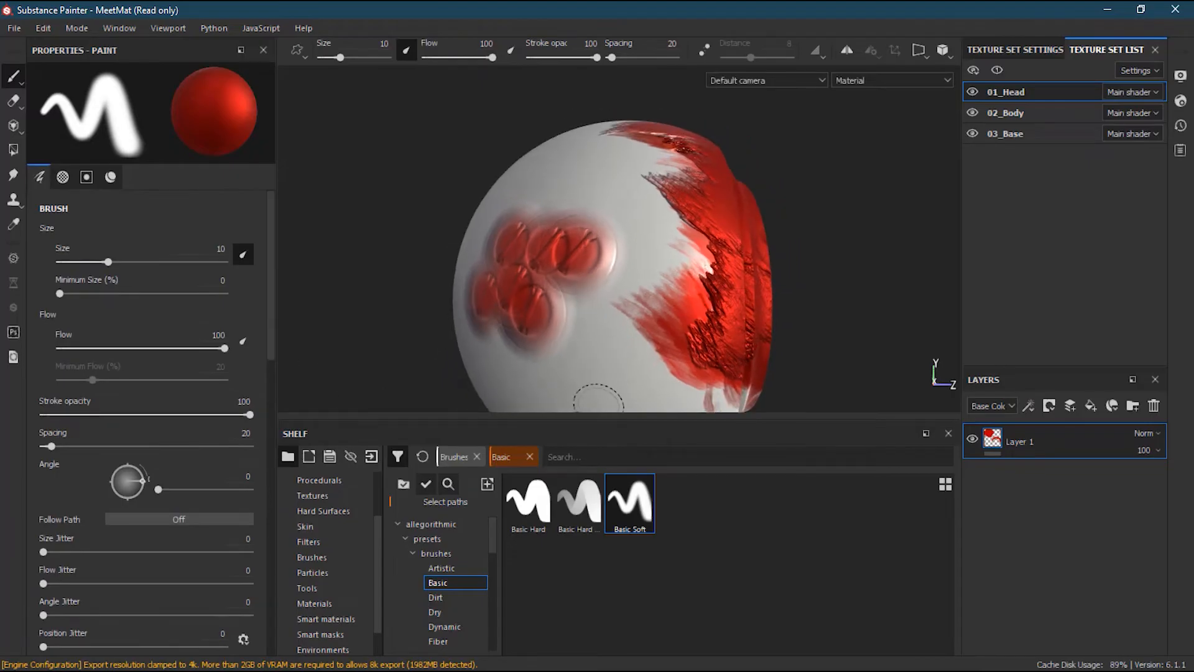
# Shrink the shelf to enlarge the viewport and turn the model so the head's painted face is in view.
pyautogui.moveTo(603, 427); pyautogui.dragTo(602, 519)
pyautogui.scroll(3, 475, 381)
pyautogui.keyDown('alt'); pyautogui.moveTo(474, 381); pyautogui.dragTo(608, 325); pyautogui.keyUp('alt')
pyautogui.keyDown('alt'); pyautogui.moveTo(608, 325); pyautogui.dragTo(412, 311, button='right'); pyautogui.keyUp('alt')
pyautogui.keyDown('alt'); pyautogui.moveTo(413, 311); pyautogui.dragTo(621, 349); pyautogui.keyUp('alt')
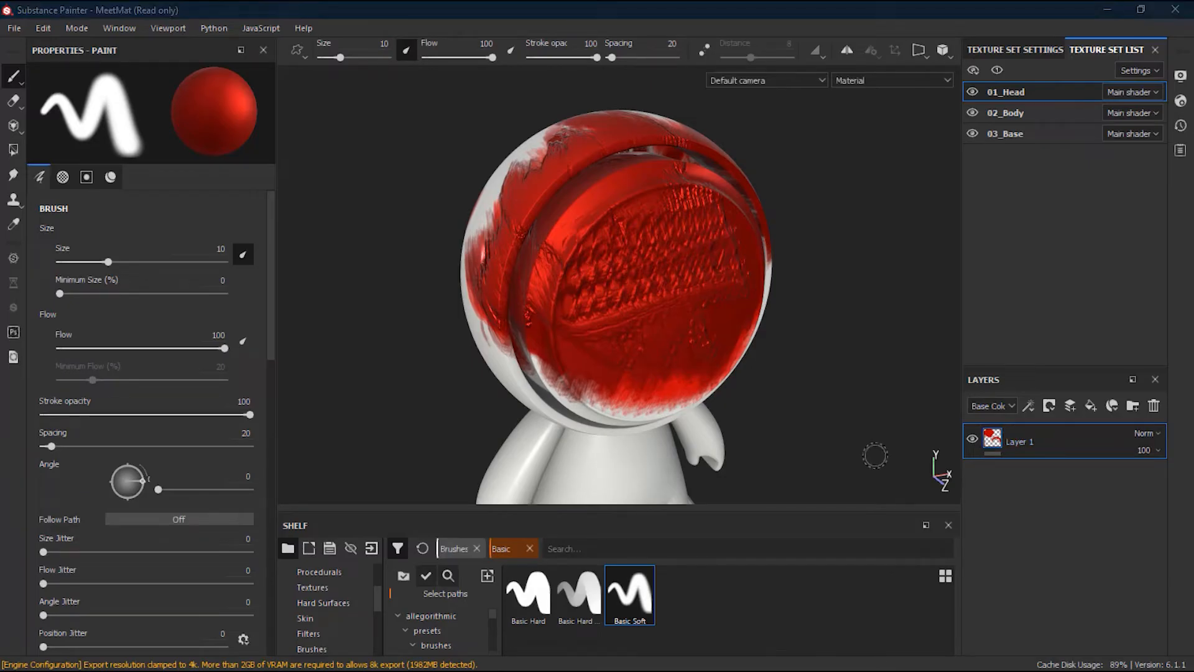
# Compare the brush's material channels with the layer stack's by showing Base Color, Metallic, Roughness, Normal and Height in turn.
pyautogui.click(994, 407)
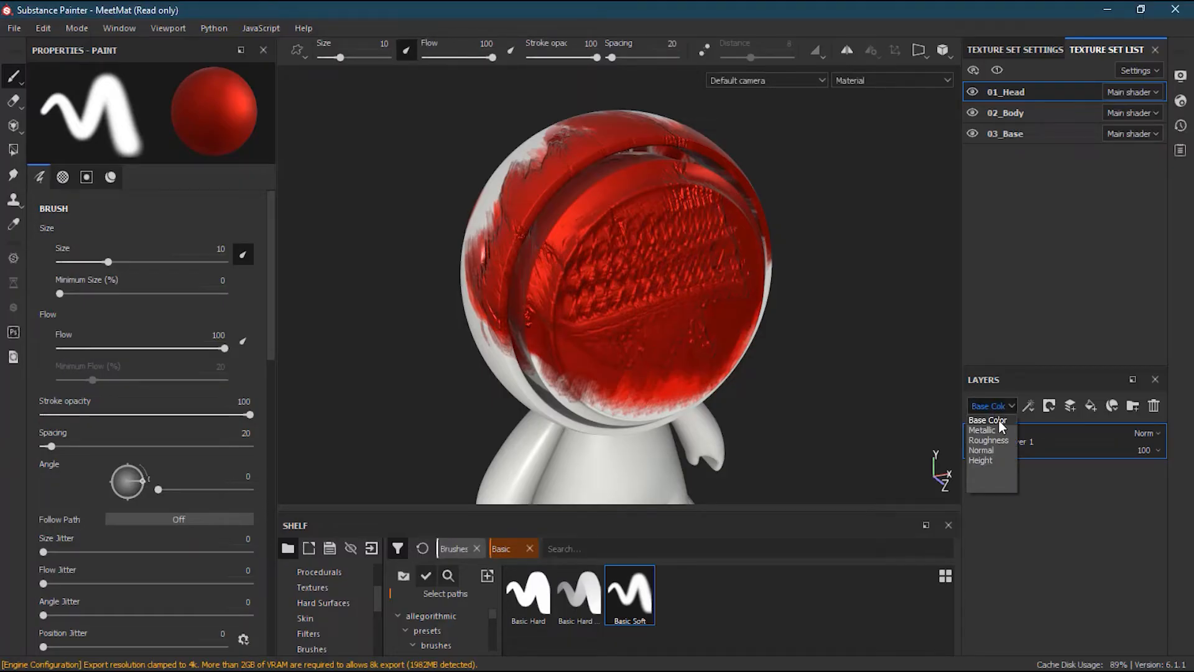
pyautogui.moveTo(270, 336); pyautogui.dragTo(296, 595)
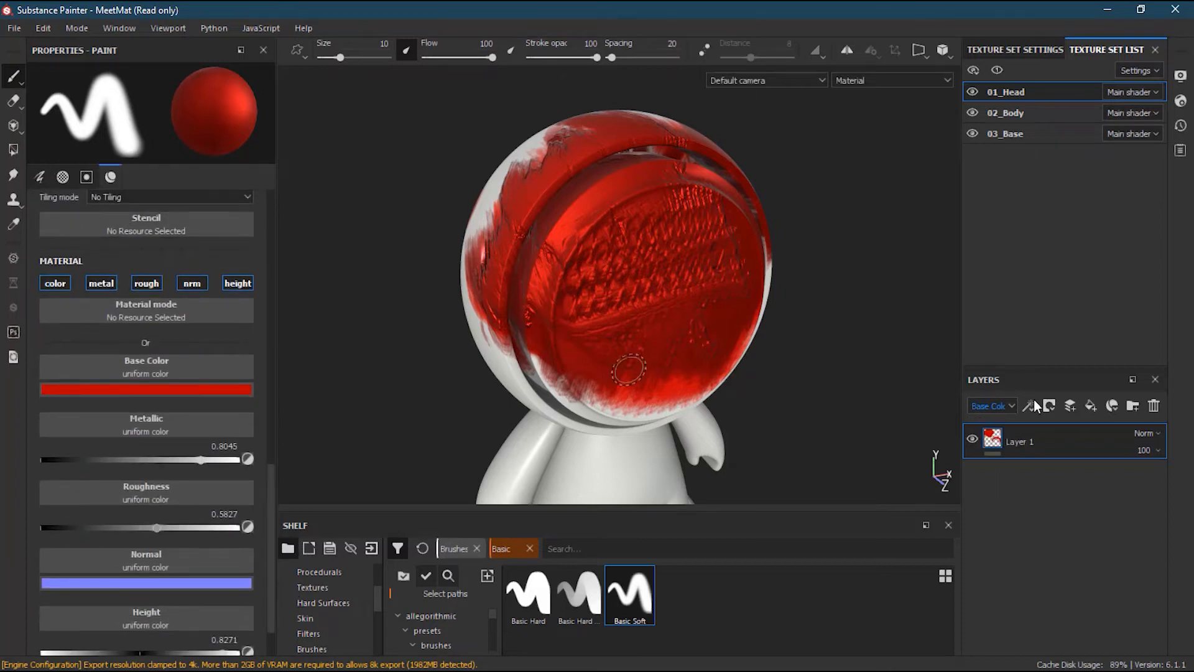
pyautogui.click(992, 406)
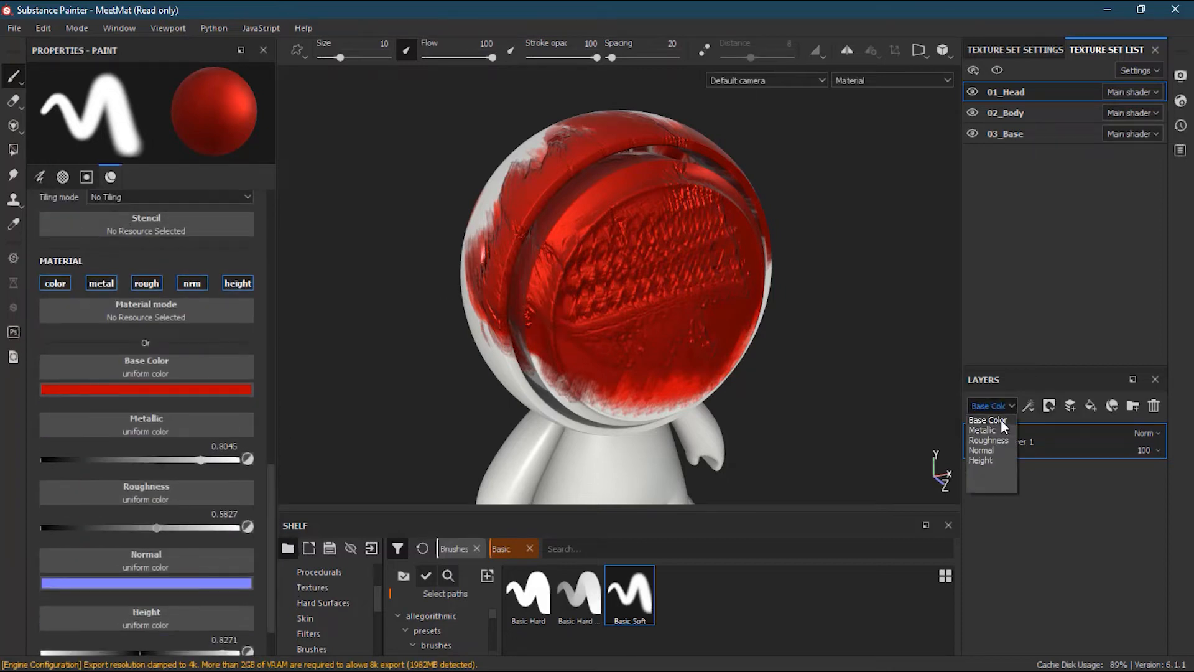
pyautogui.click(1000, 424)
pyautogui.click(998, 405)
pyautogui.click(996, 427)
pyautogui.click(997, 408)
pyautogui.click(999, 441)
pyautogui.click(1002, 405)
pyautogui.click(1002, 449)
pyautogui.click(999, 404)
pyautogui.click(995, 459)
pyautogui.click(1003, 405)
pyautogui.click(1001, 462)
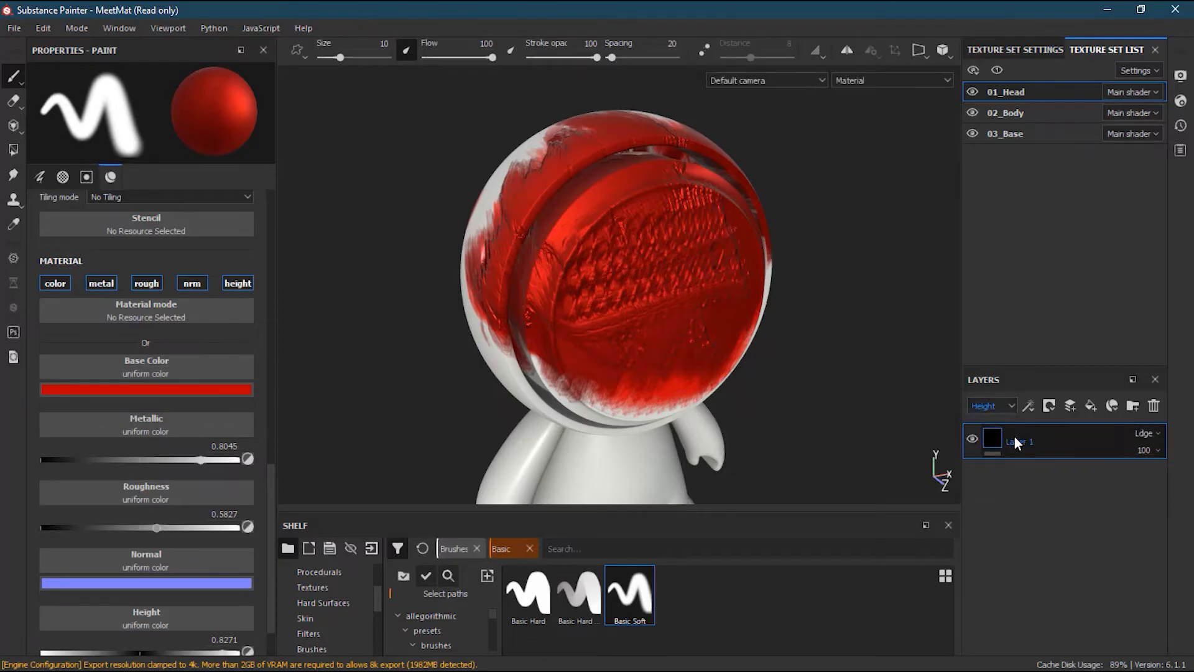
# Switch the layer stack's displayed channel to Base Color, compare it with Normal, and return to Base Color.
pyautogui.click(1001, 406)
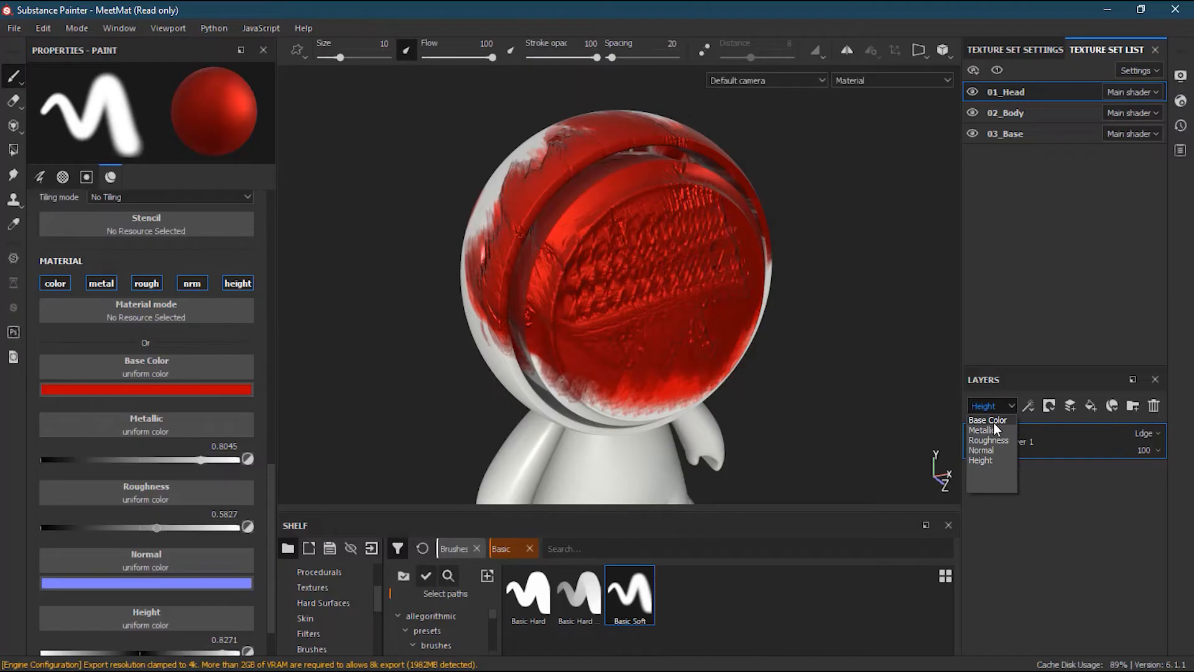
pyautogui.click(994, 421)
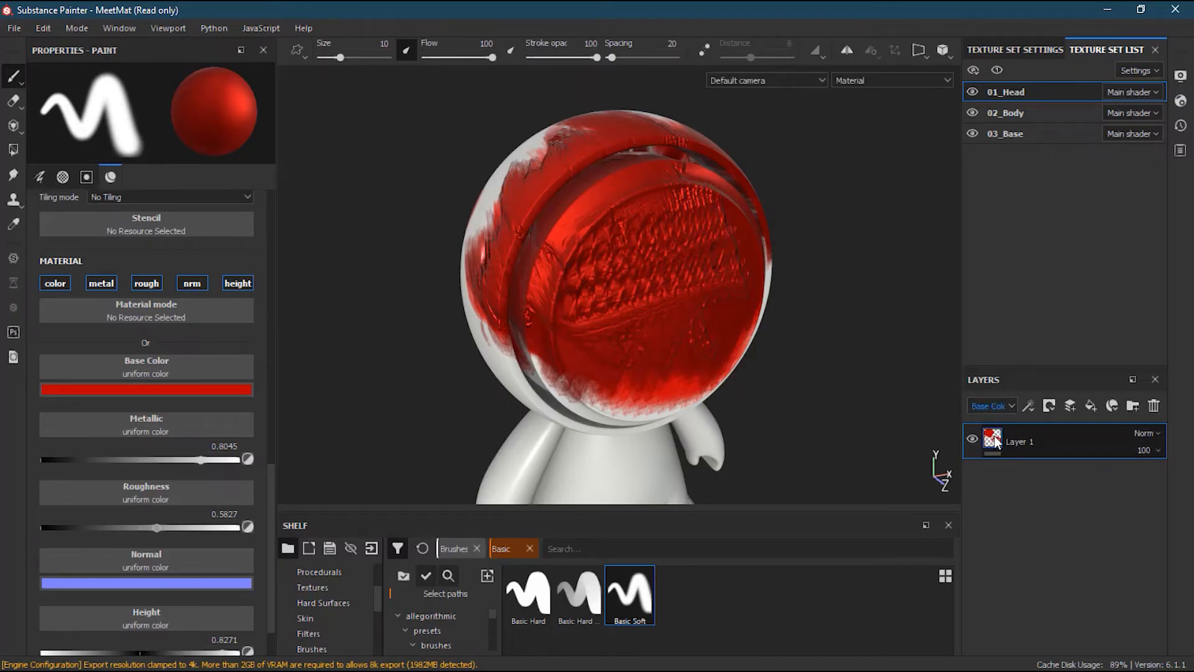
pyautogui.click(994, 408)
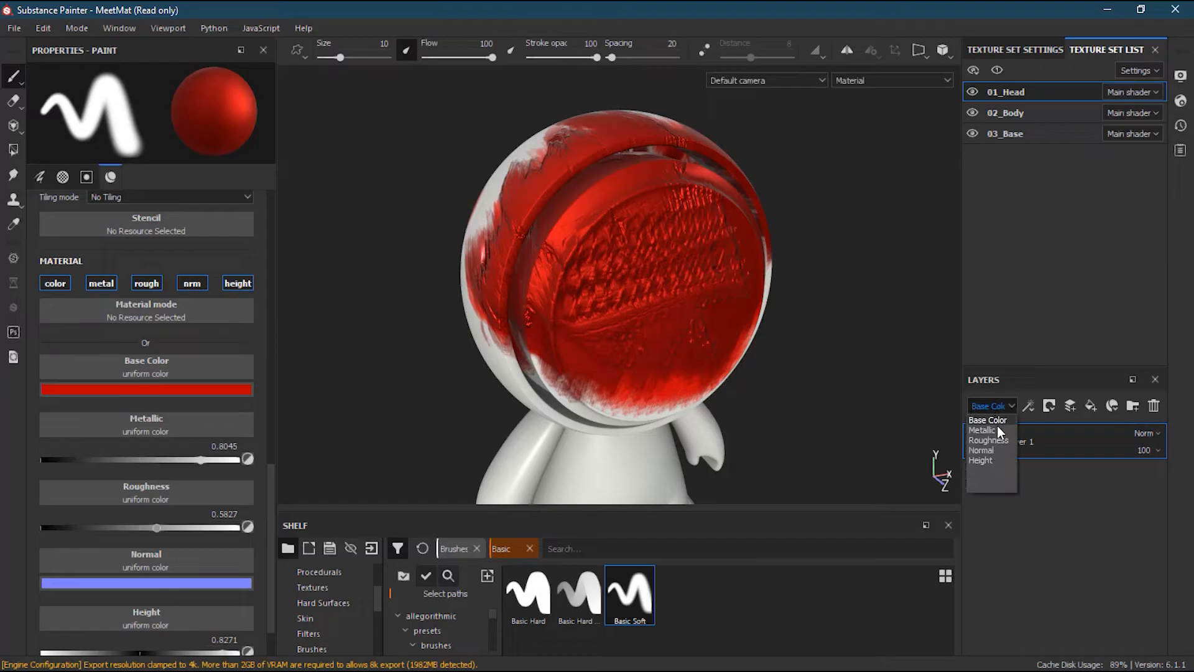
pyautogui.click(989, 449)
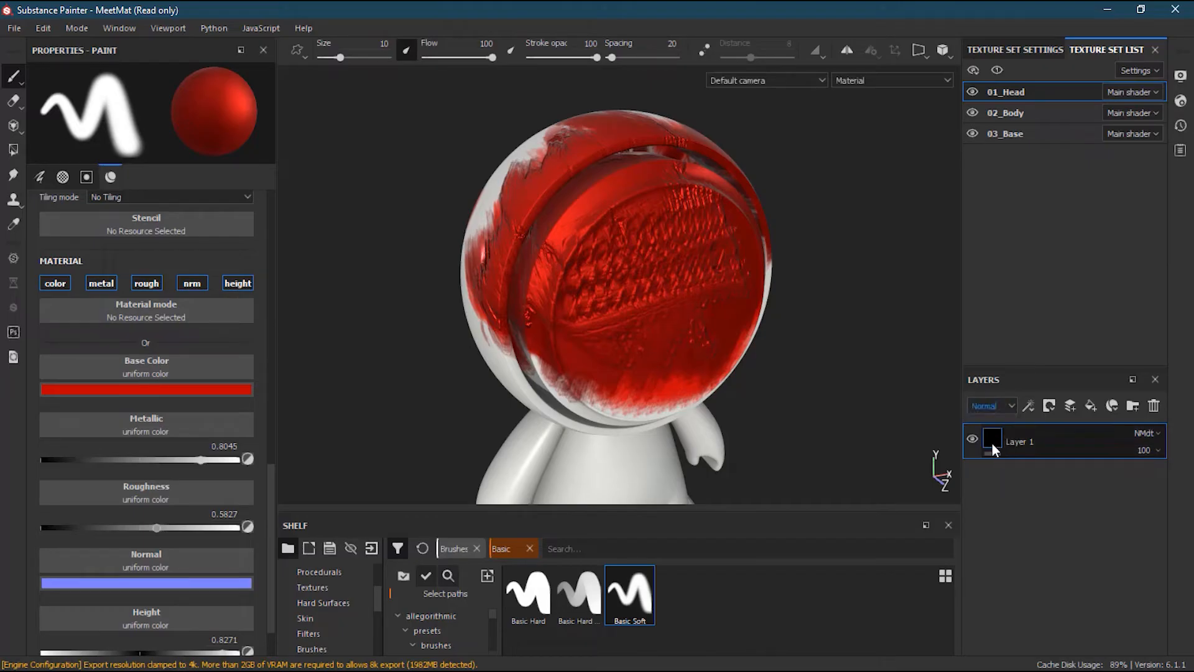
pyautogui.click(994, 408)
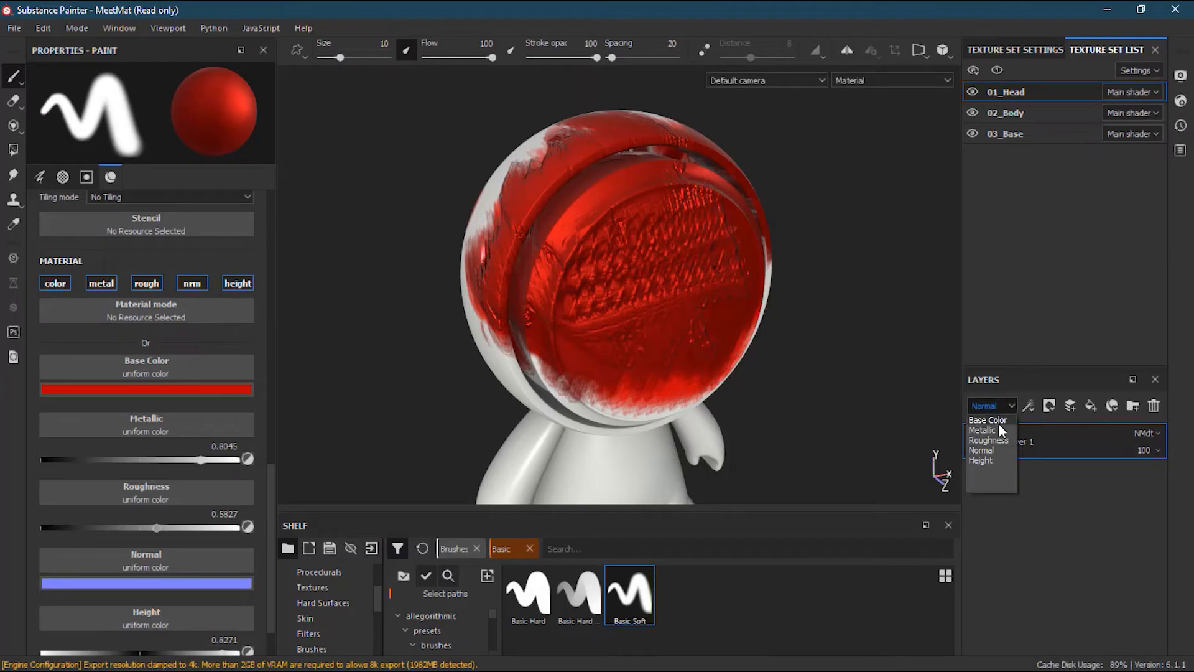
pyautogui.click(999, 423)
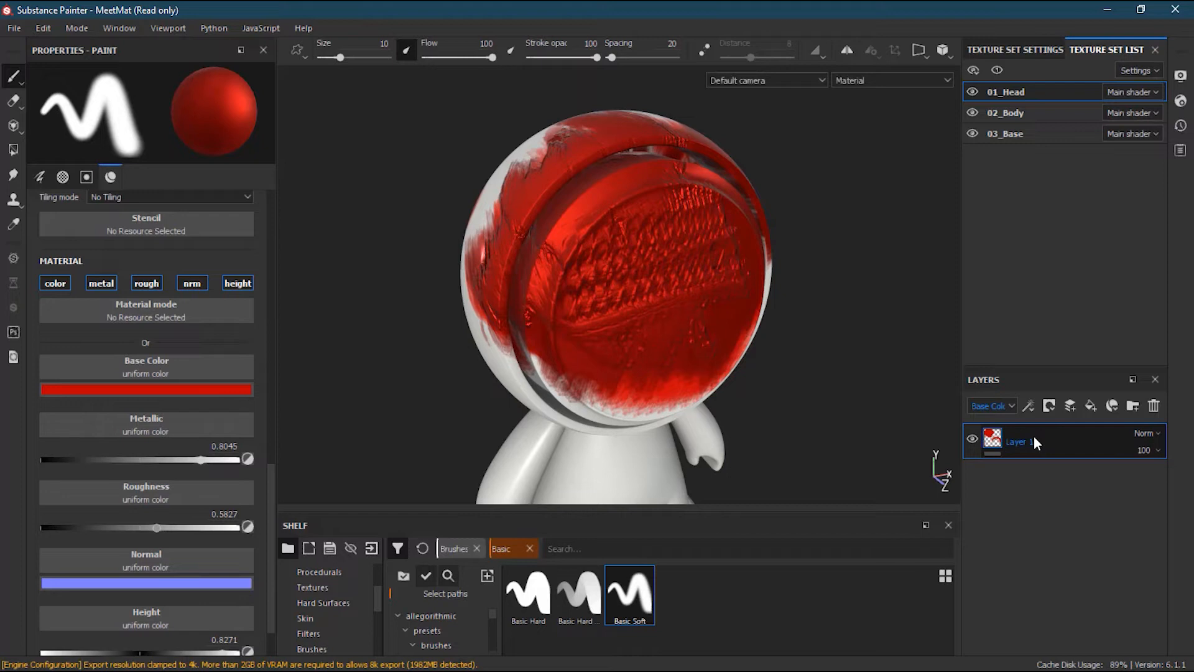
# Toggle Layer 1's visibility off and on, and examine the available blending modes without changing the mode.
pyautogui.click(973, 440)
pyautogui.click(972, 440)
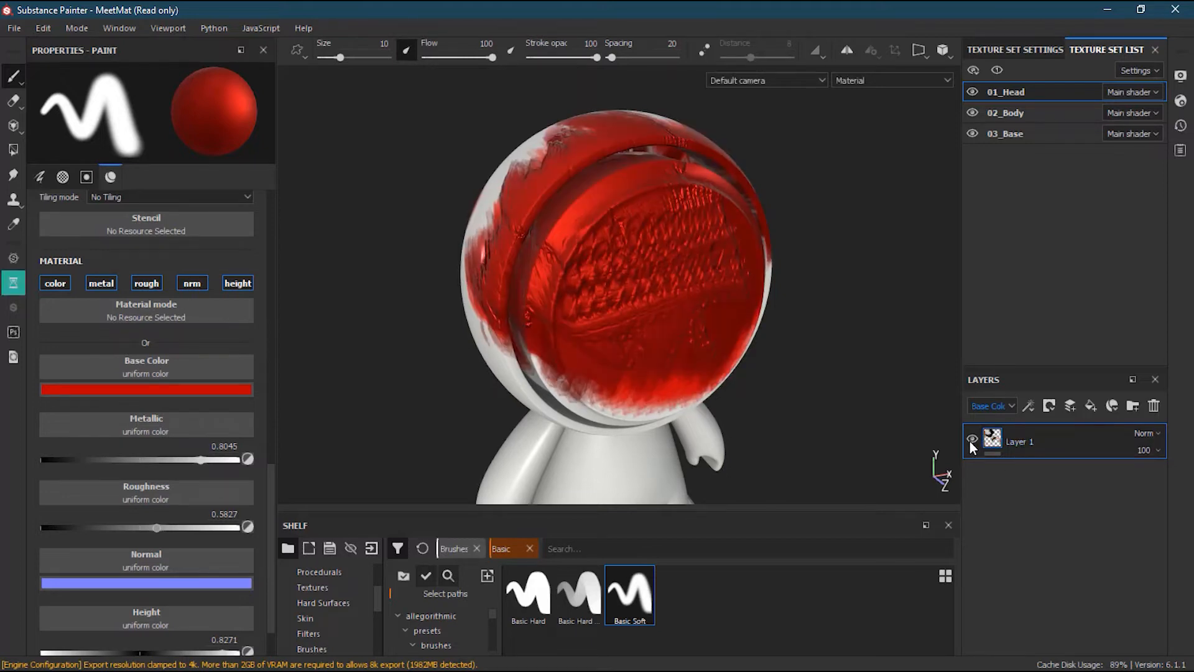
pyautogui.click(1156, 435)
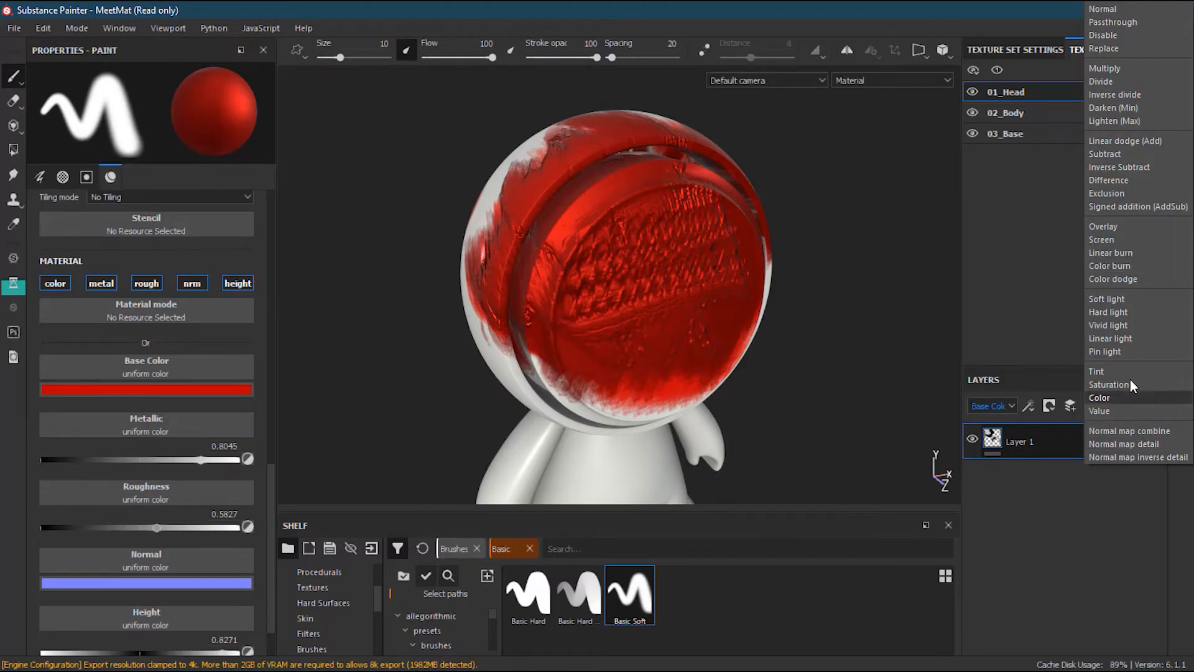
pyautogui.click(1052, 465)
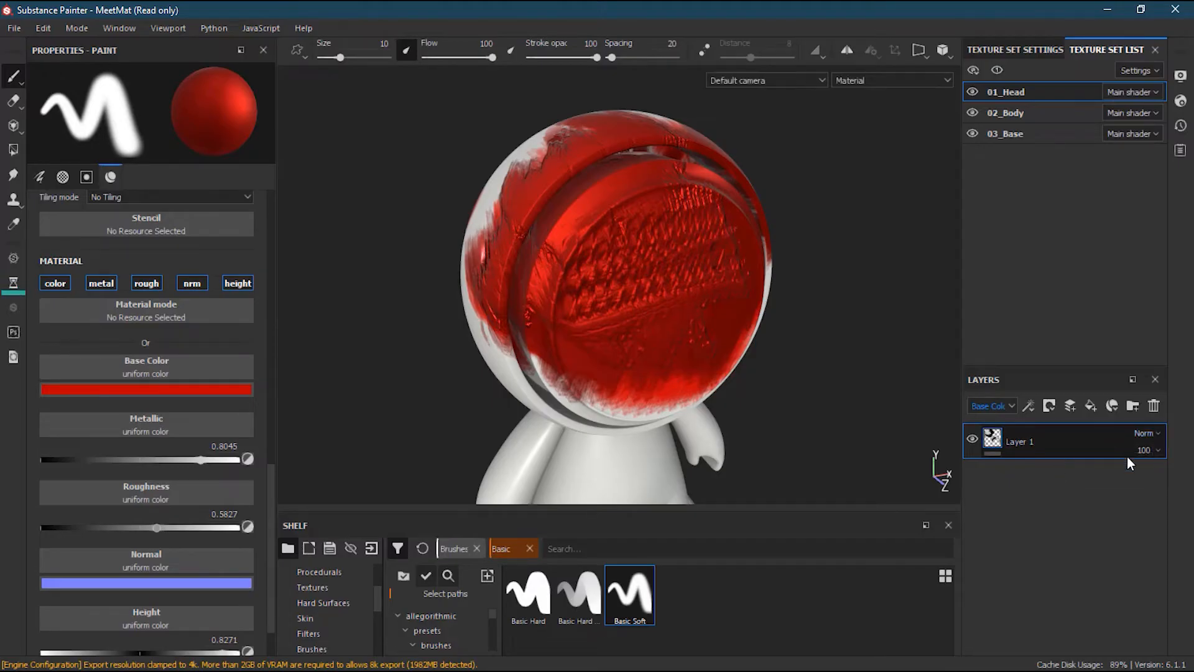
# Test Layer 1's Base Color opacity at 28 and 0, and restore it to 100.
pyautogui.click(1145, 451)
pyautogui.moveTo(1189, 478); pyautogui.dragTo(1141, 478)
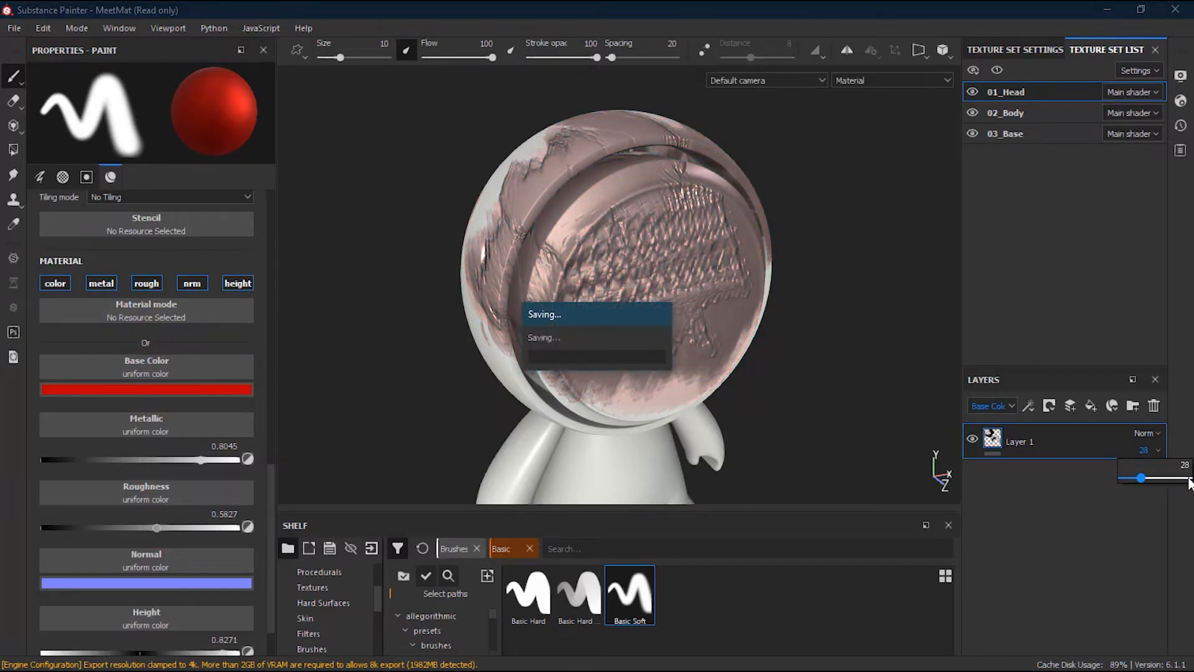
pyautogui.click(1147, 451)
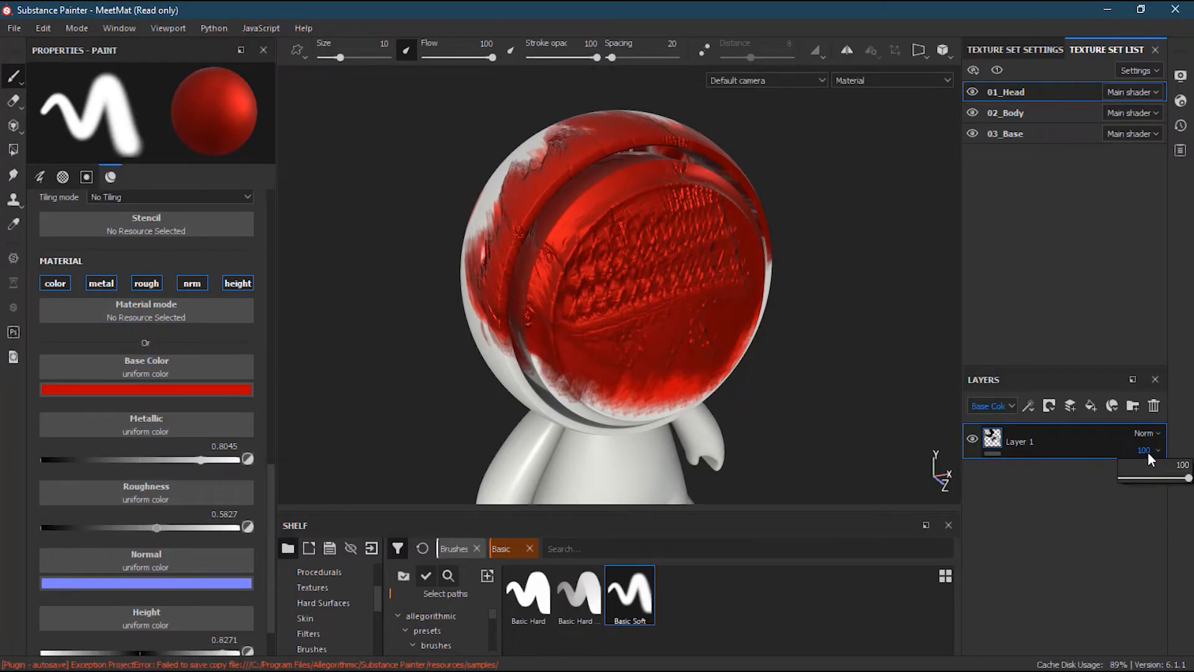
pyautogui.moveTo(1187, 478); pyautogui.dragTo(1036, 480)
pyautogui.click(1034, 484)
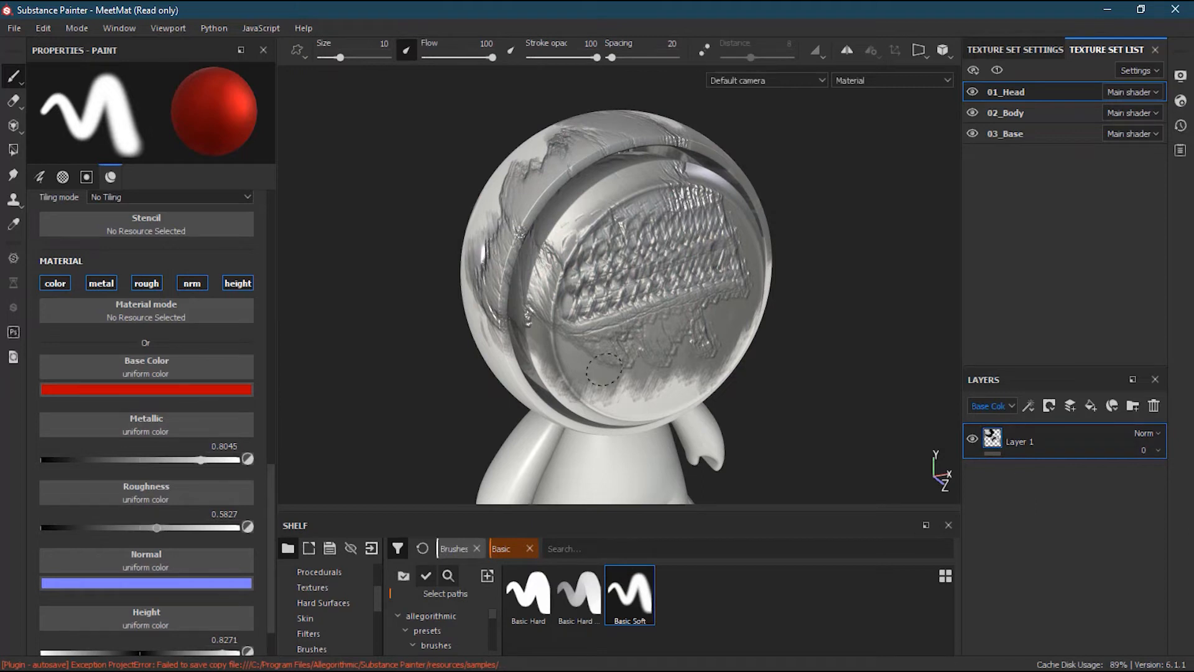
pyautogui.click(1156, 450)
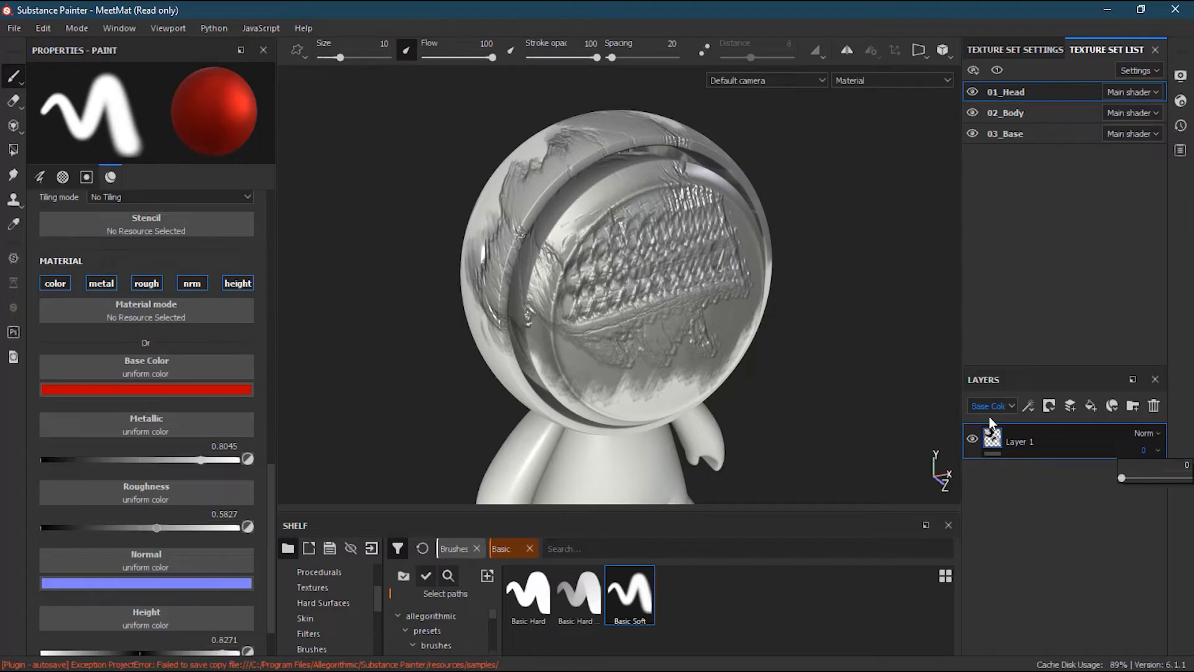
pyautogui.moveTo(1136, 476); pyautogui.dragTo(1191, 477)
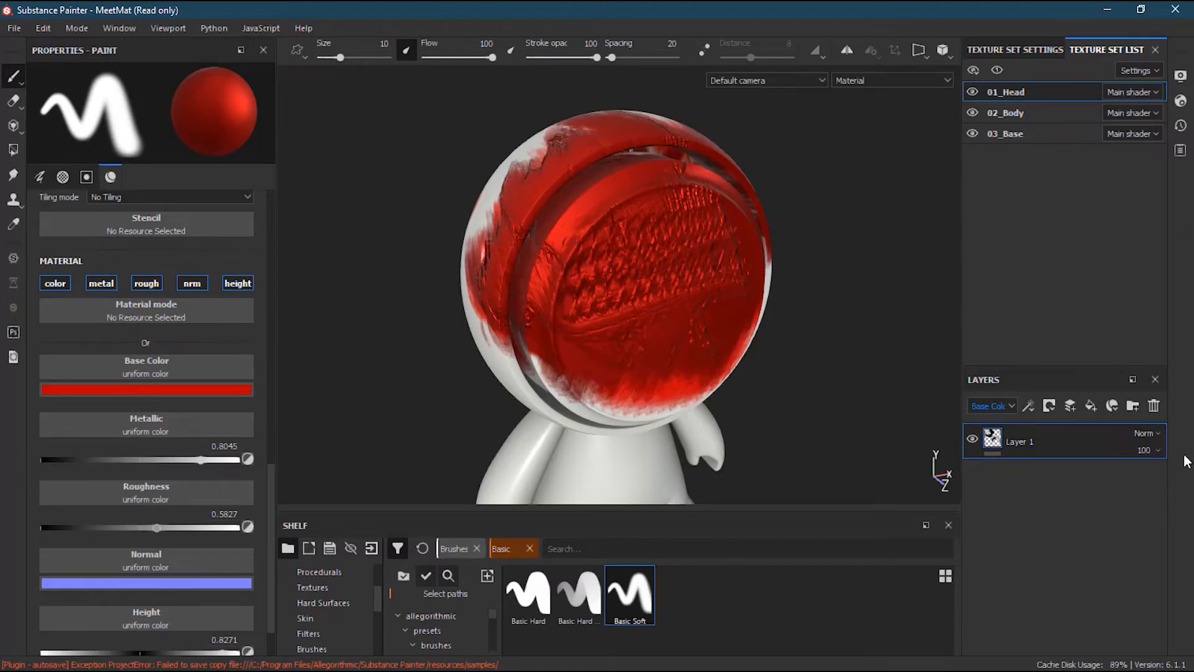
# Lower Layer 1's opacity in the Height channel to 0 and restore it to 100.
pyautogui.click(998, 408)
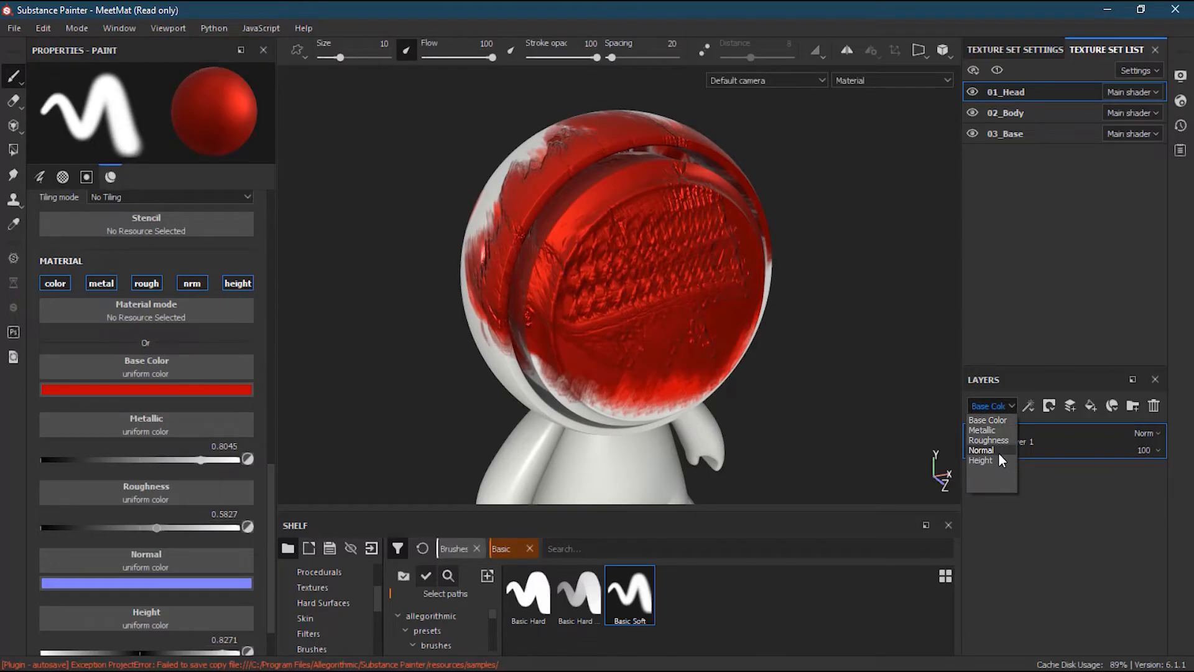
pyautogui.click(998, 460)
pyautogui.click(1158, 450)
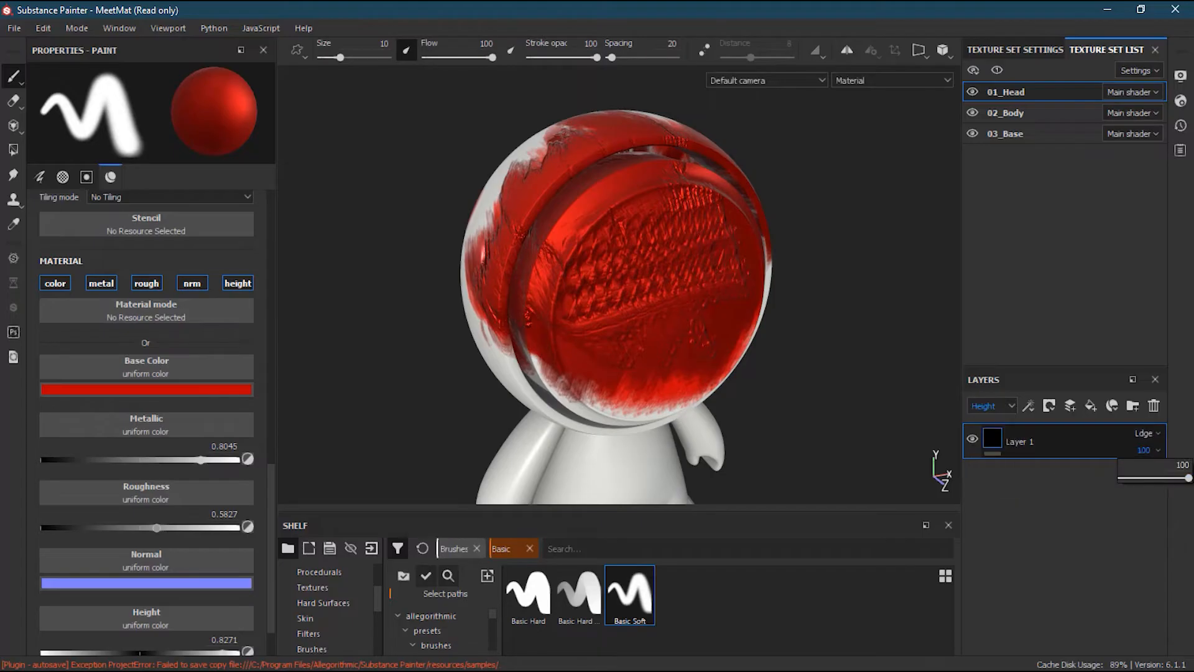
pyautogui.moveTo(1189, 478); pyautogui.dragTo(1118, 477)
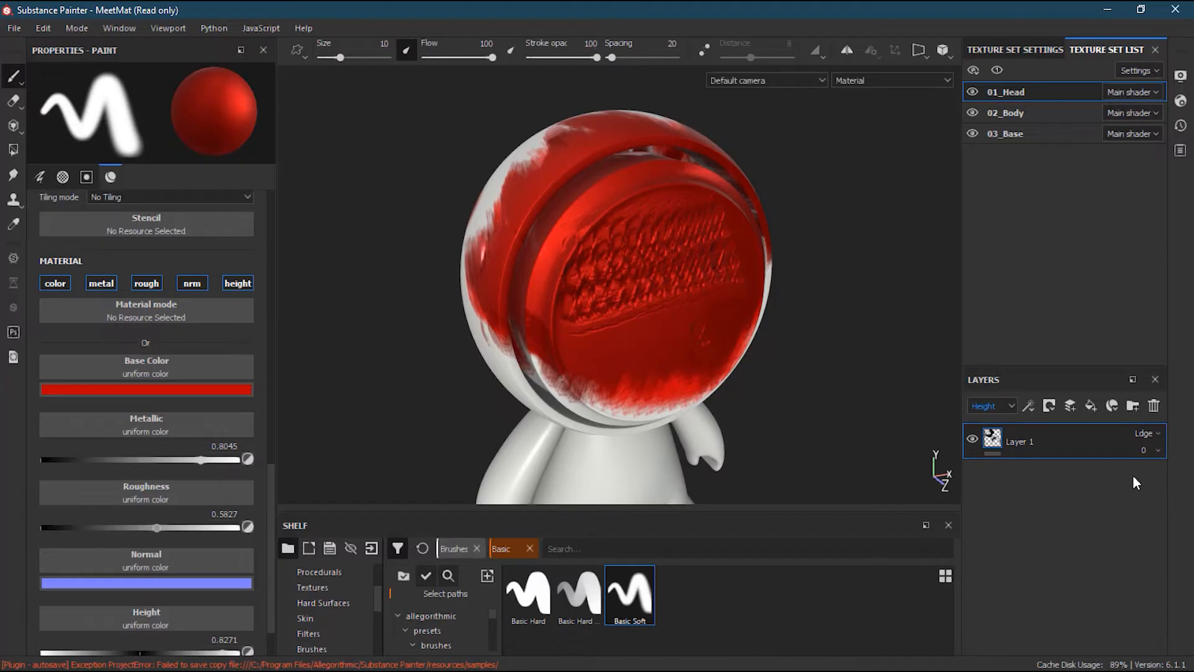
pyautogui.click(1157, 452)
pyautogui.moveTo(1185, 482); pyautogui.dragTo(1189, 482)
# Test Layer 1's opacity in the Normal and Metallic channels, restoring each to 100.
pyautogui.click(1011, 406)
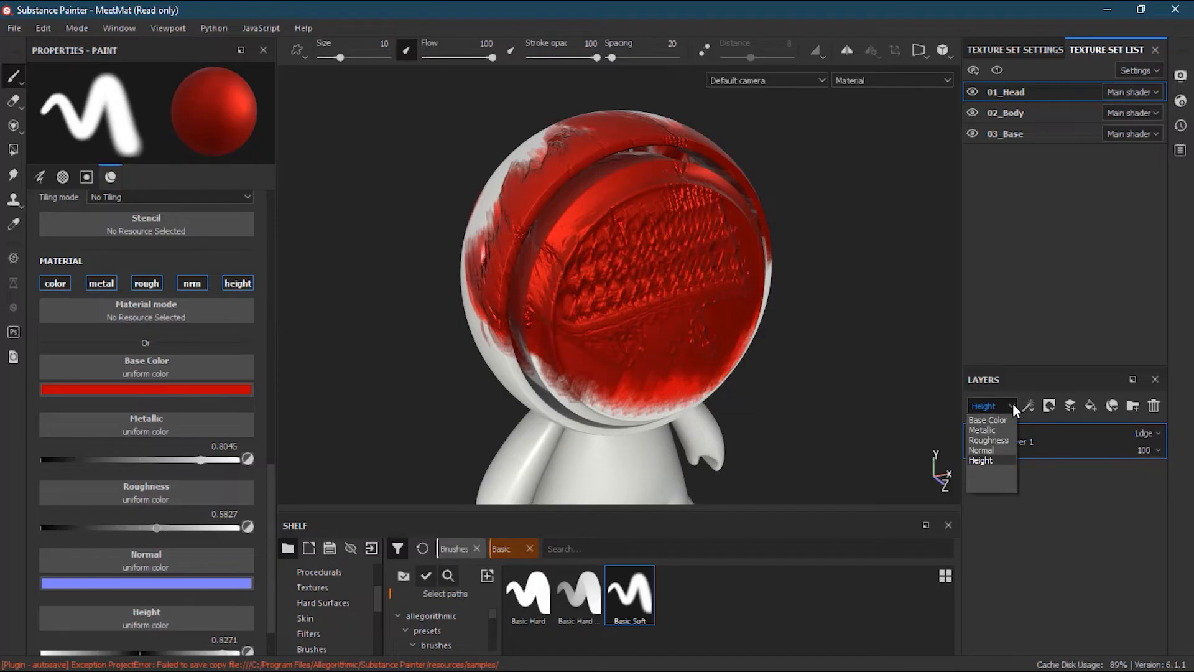
pyautogui.click(986, 452)
pyautogui.click(1157, 451)
pyautogui.moveTo(1188, 478)
pyautogui.mouseDown()
pyautogui.moveTo(1078, 483)
pyautogui.moveTo(1190, 479)
pyautogui.mouseUp()
pyautogui.click(1013, 408)
pyautogui.click(999, 431)
pyautogui.click(1159, 452)
pyautogui.moveTo(1185, 482)
pyautogui.mouseDown()
pyautogui.moveTo(1073, 483)
pyautogui.moveTo(1191, 479)
pyautogui.mouseUp()
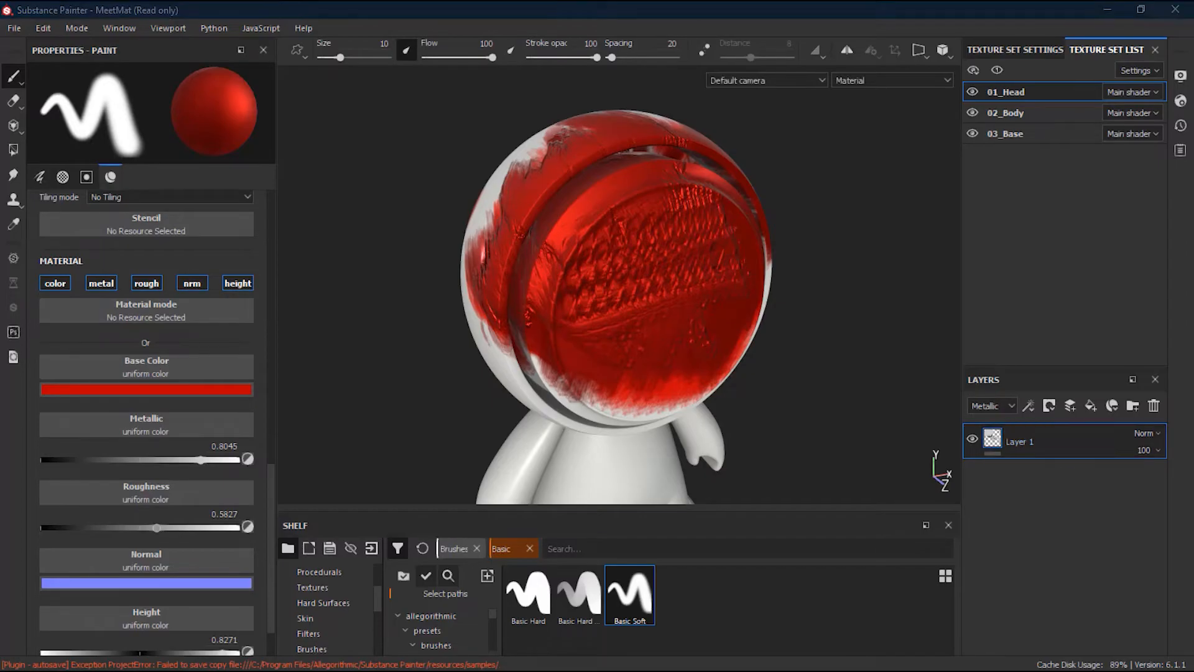
# Delete Layer 1 from the 01_Head texture set.
pyautogui.click(1155, 404)
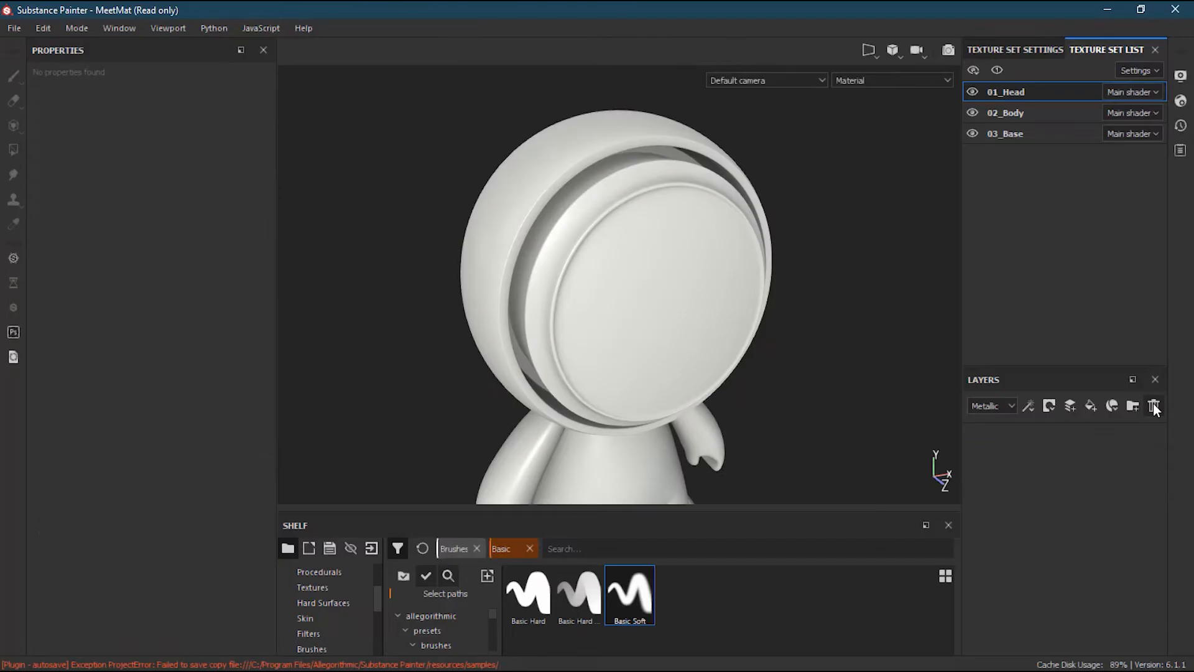
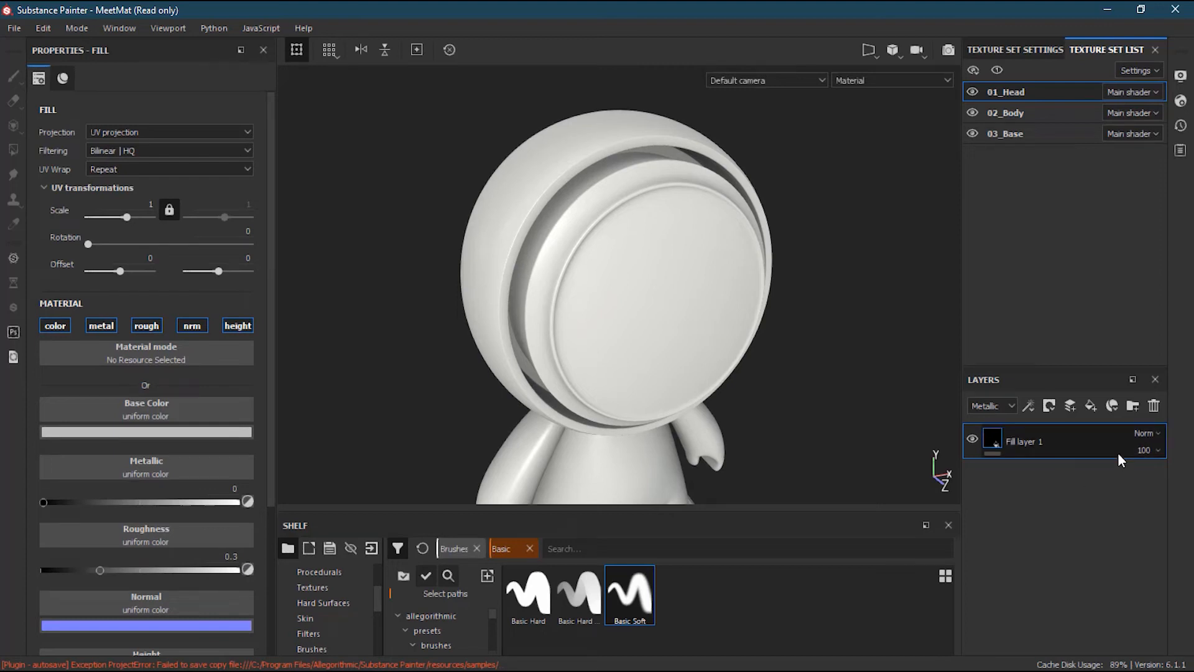
# Enlarge the shelf and browse the Smart materials category down to the steel presets.
pyautogui.click(629, 322)
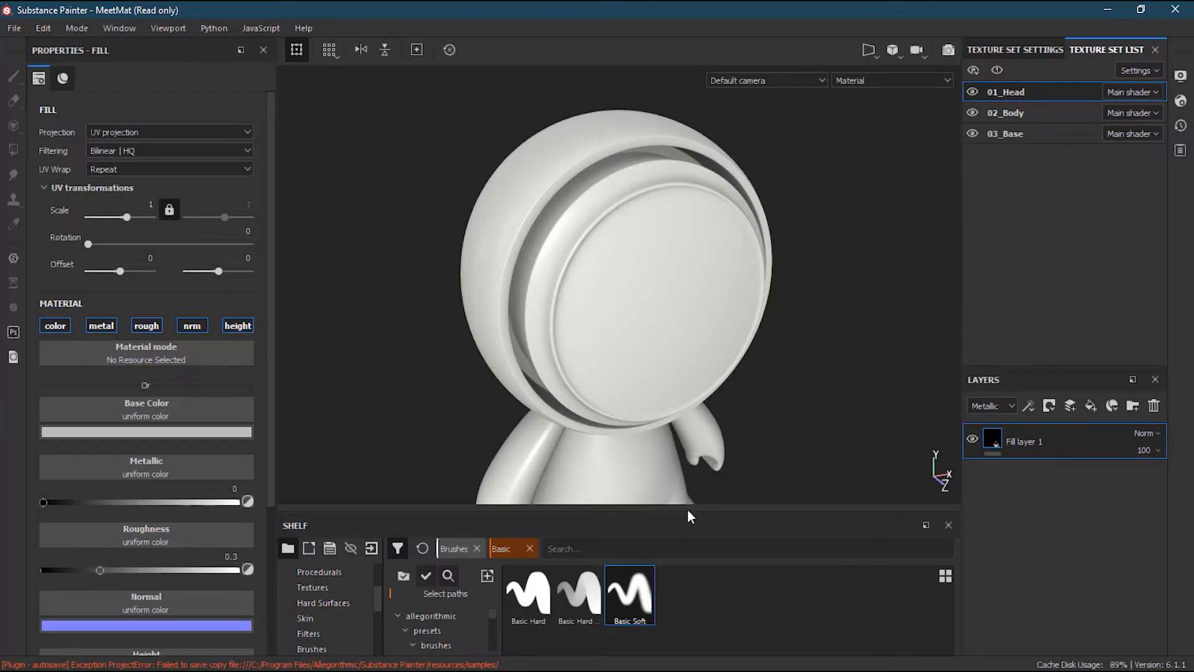
pyautogui.moveTo(685, 509); pyautogui.dragTo(674, 388)
pyautogui.keyDown('alt'); pyautogui.moveTo(601, 243); pyautogui.dragTo(787, 226, button='right'); pyautogui.keyUp('alt')
pyautogui.keyDown('alt'); pyautogui.moveTo(687, 270); pyautogui.dragTo(673, 241); pyautogui.keyUp('alt')
pyautogui.keyDown('alt'); pyautogui.moveTo(669, 298); pyautogui.dragTo(614, 294, button='right'); pyautogui.keyUp('alt')
pyautogui.keyDown('alt'); pyautogui.moveTo(615, 294); pyautogui.dragTo(641, 304); pyautogui.keyUp('alt')
pyautogui.keyDown('alt'); pyautogui.moveTo(659, 306); pyautogui.dragTo(659, 249, button='middle'); pyautogui.keyUp('alt')
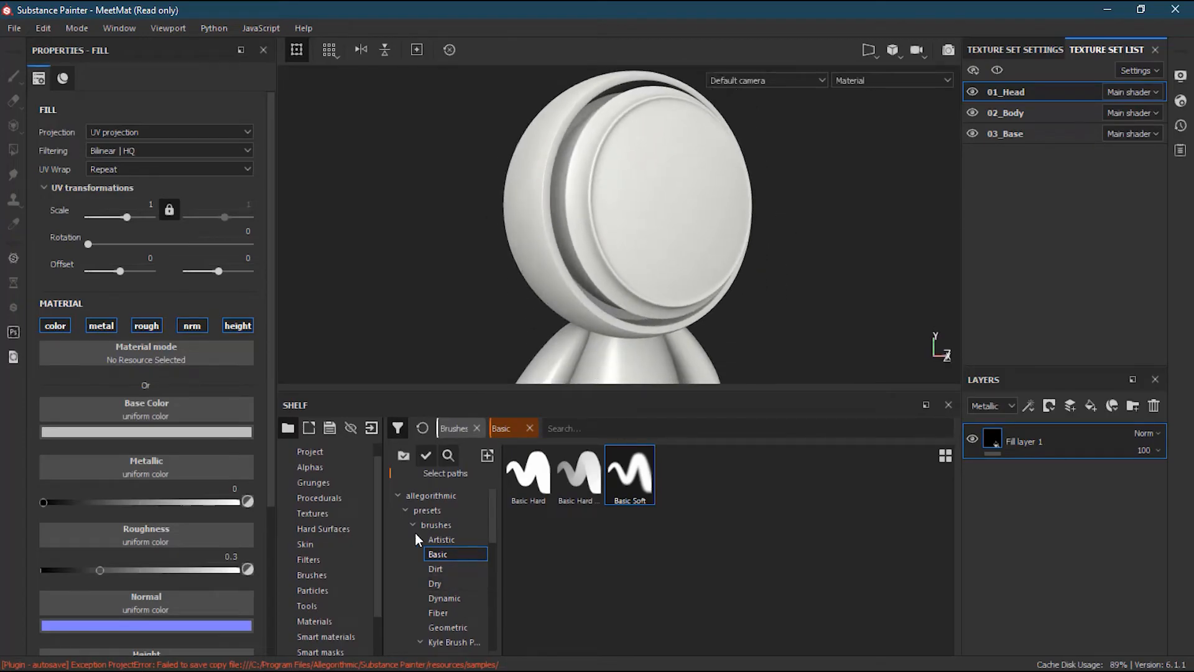
pyautogui.moveTo(376, 589); pyautogui.dragTo(371, 633)
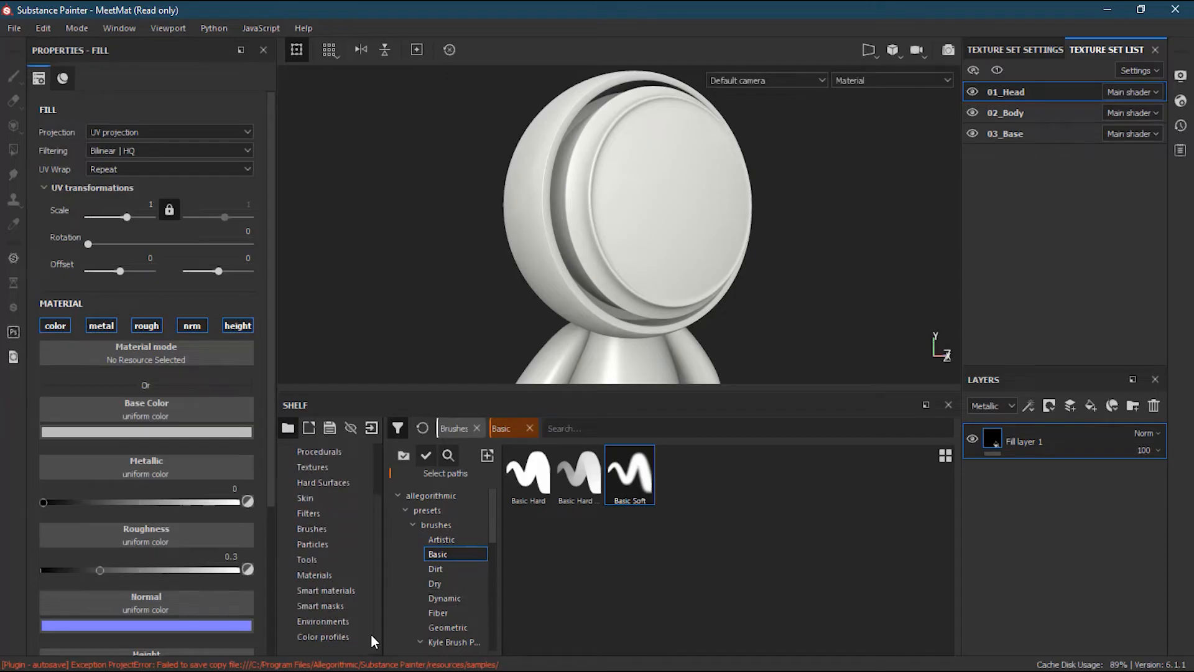
pyautogui.click(328, 577)
pyautogui.click(346, 595)
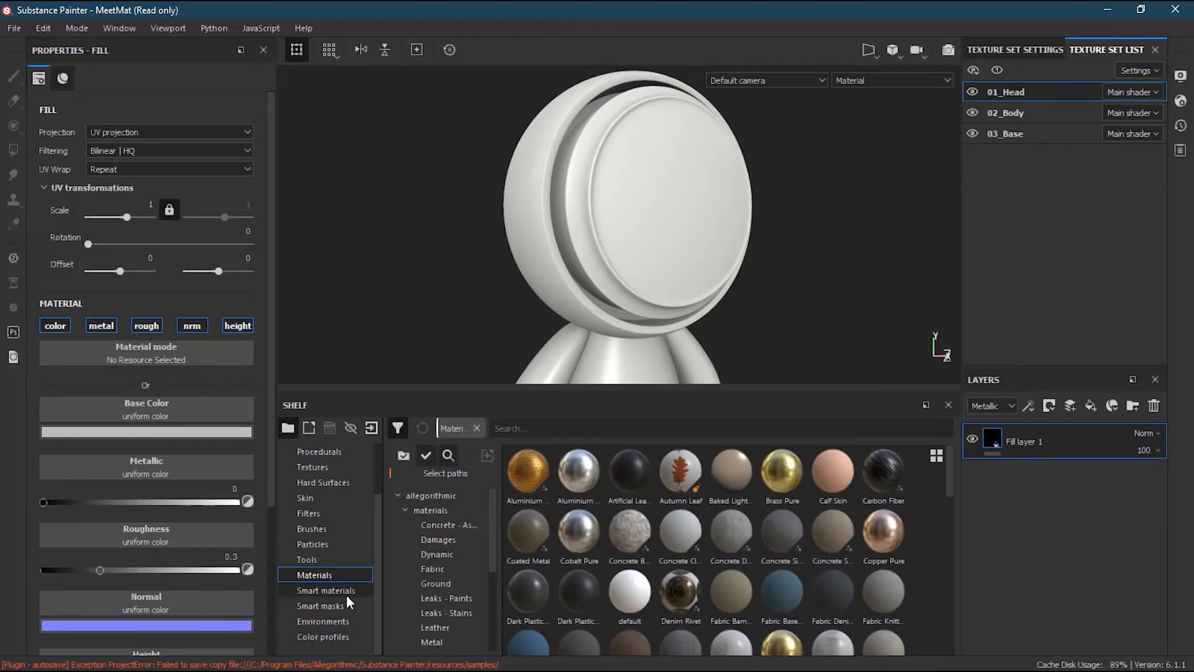
pyautogui.moveTo(953, 475); pyautogui.dragTo(944, 619)
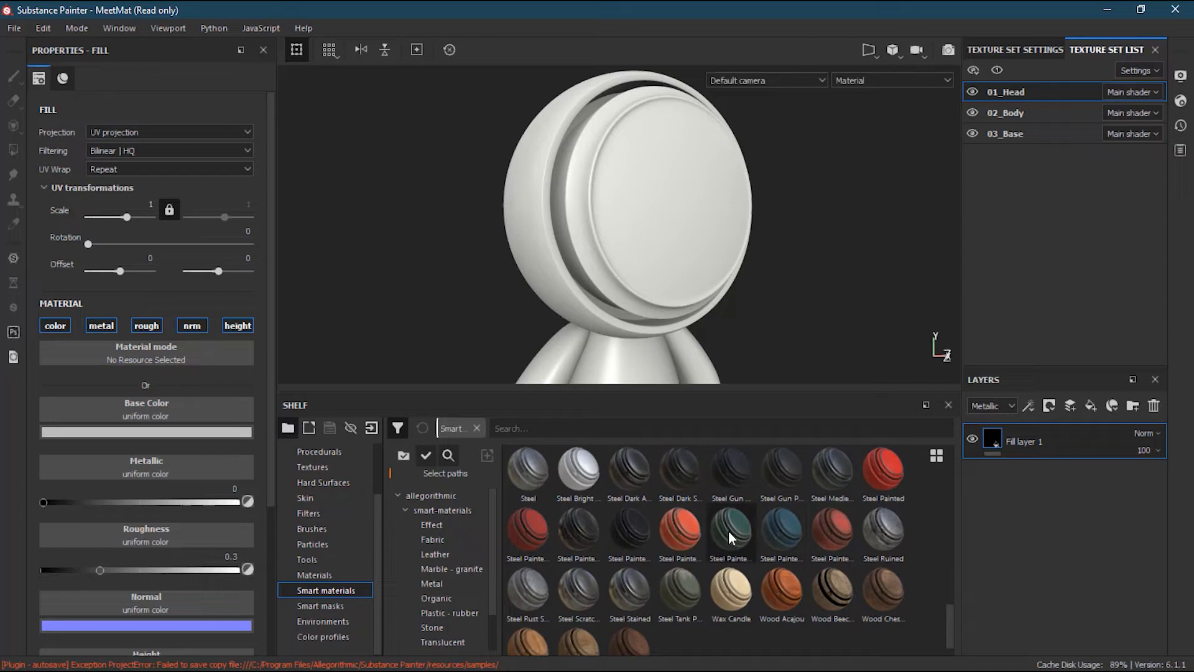
# Apply the Steel Painted Scraped Green smart material to the head above Fill layer 1.
pyautogui.moveTo(703, 532)
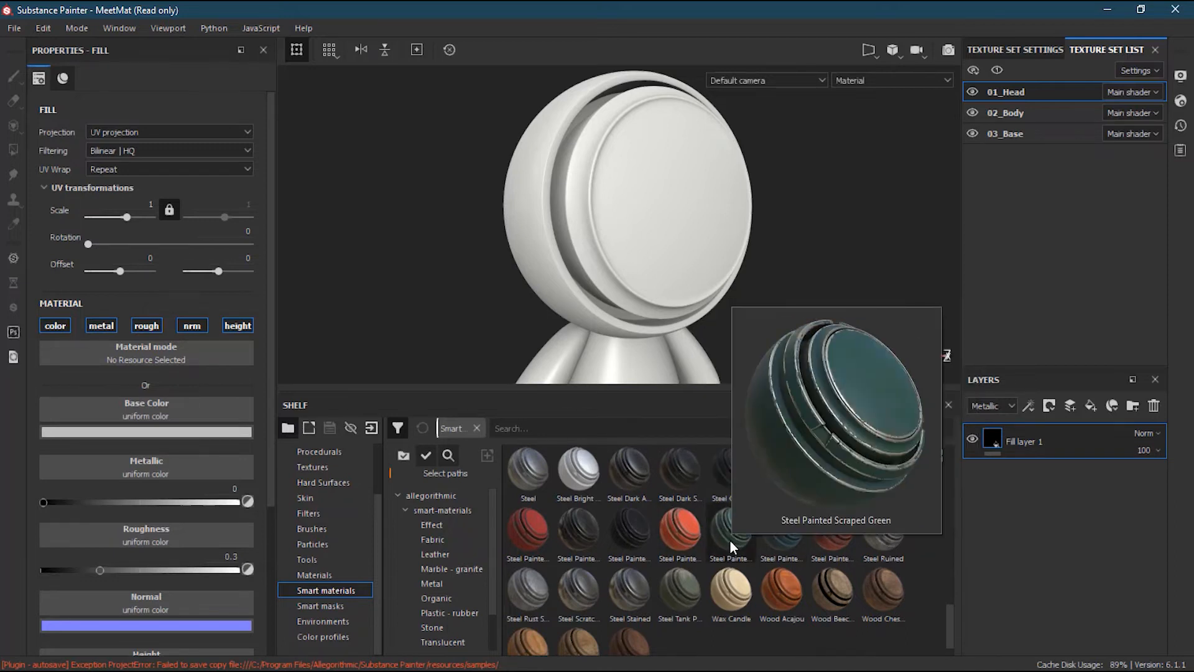
pyautogui.moveTo(878, 549)
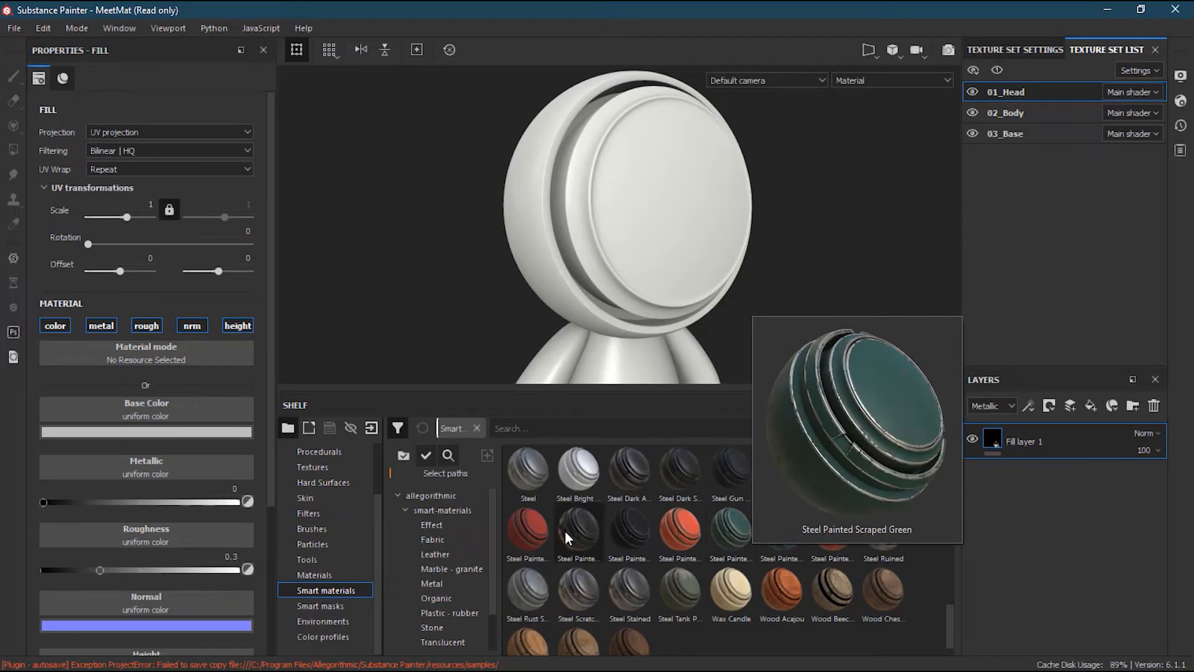
pyautogui.moveTo(516, 530)
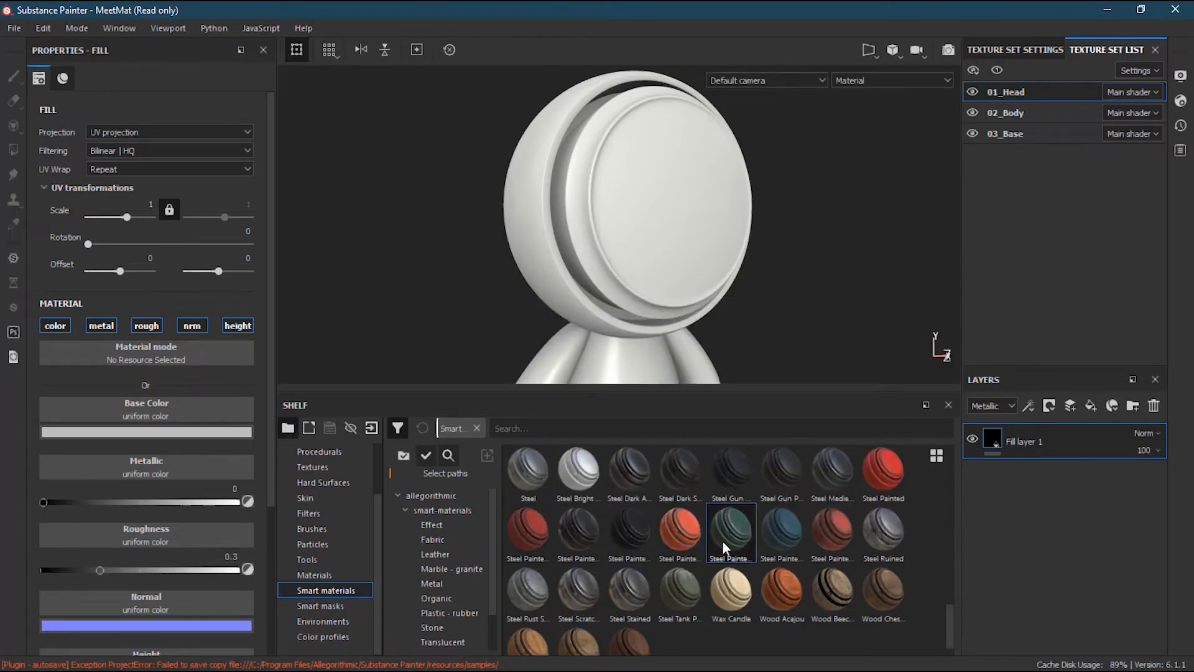
pyautogui.moveTo(724, 542)
pyautogui.mouseDown()
pyautogui.moveTo(648, 341)
pyautogui.moveTo(580, 367)
pyautogui.moveTo(596, 361)
pyautogui.moveTo(615, 207)
pyautogui.moveTo(635, 203)
pyautogui.mouseUp()
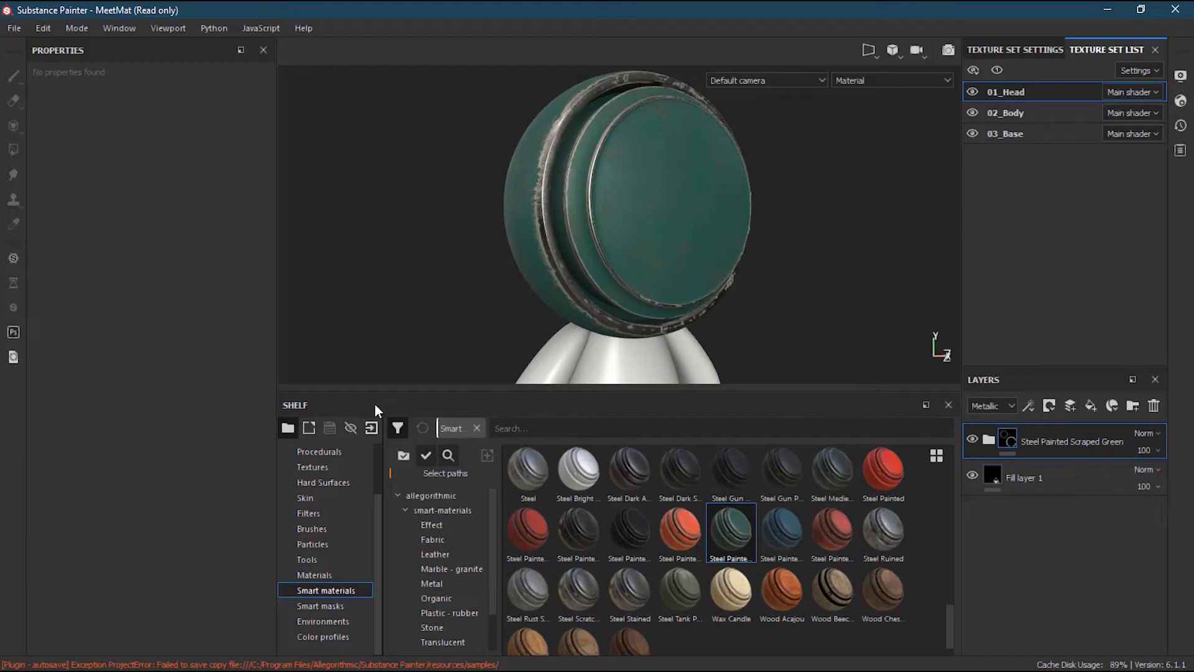
# Inspect the worn edges of the green painted steel on the head and delete its smart material folder.
pyautogui.moveTo(376, 390); pyautogui.dragTo(384, 492)
pyautogui.keyDown('alt'); pyautogui.moveTo(632, 266); pyautogui.dragTo(640, 181); pyautogui.keyUp('alt')
pyautogui.keyDown('alt'); pyautogui.moveTo(861, 155); pyautogui.dragTo(884, 240); pyautogui.keyUp('alt')
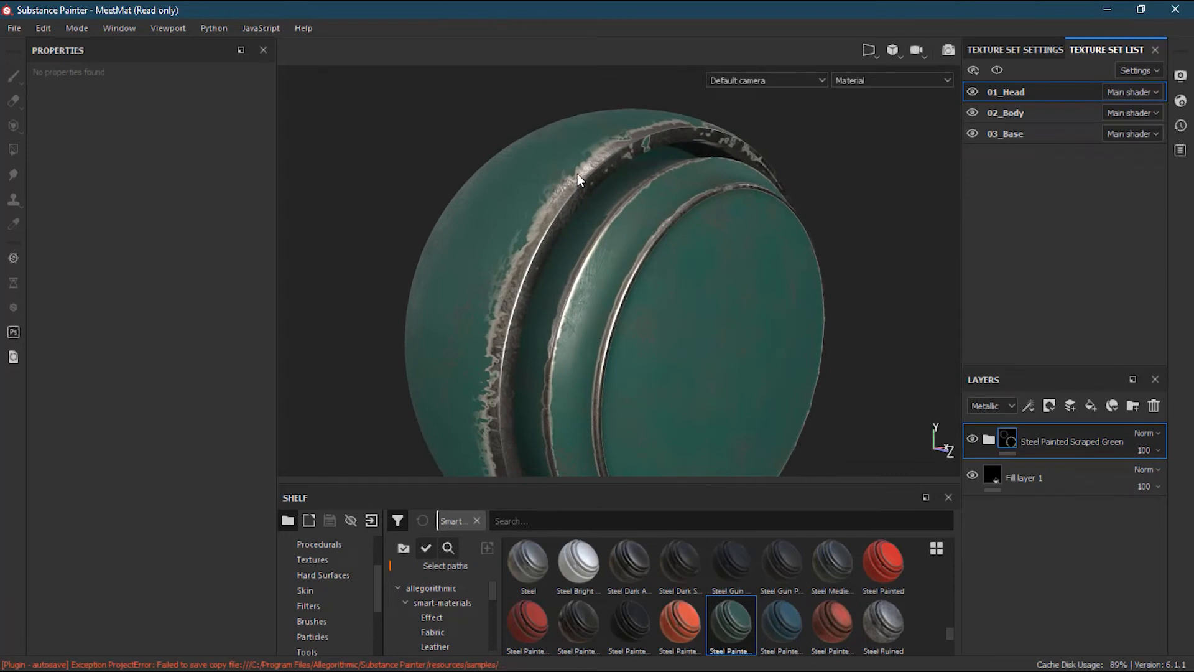
pyautogui.keyDown('alt'); pyautogui.moveTo(720, 256); pyautogui.dragTo(672, 311); pyautogui.keyUp('alt')
pyautogui.keyDown('alt'); pyautogui.moveTo(562, 277); pyautogui.dragTo(678, 353); pyautogui.keyUp('alt')
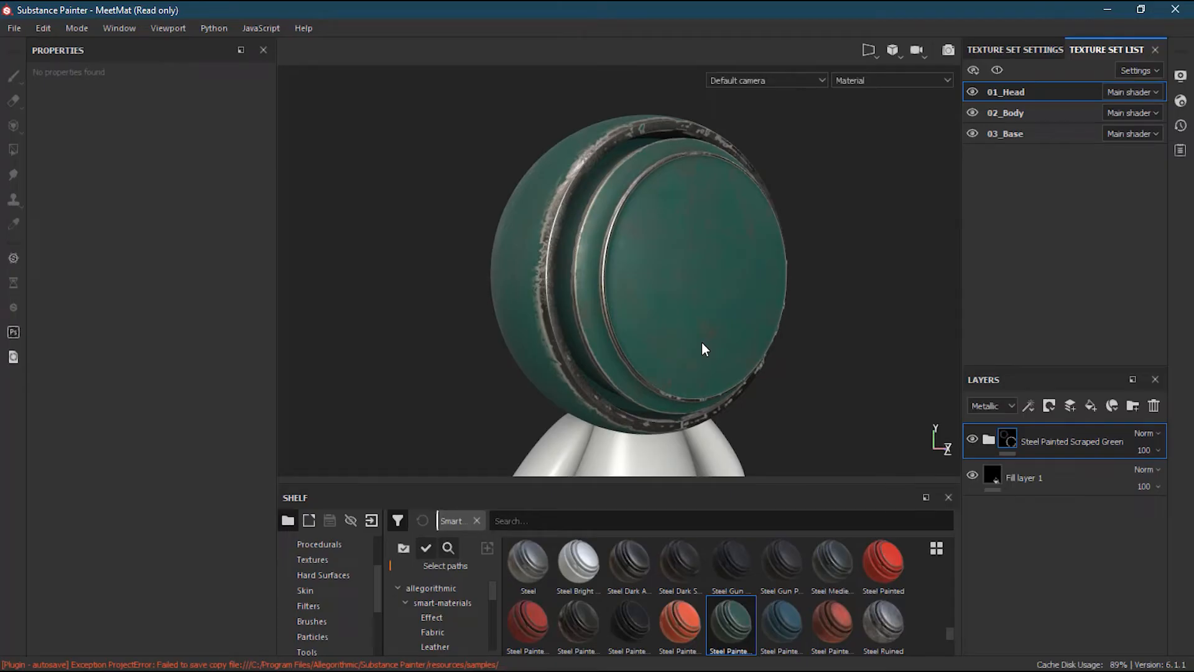
pyautogui.keyDown('alt'); pyautogui.moveTo(545, 317); pyautogui.dragTo(684, 314, button='right'); pyautogui.keyUp('alt')
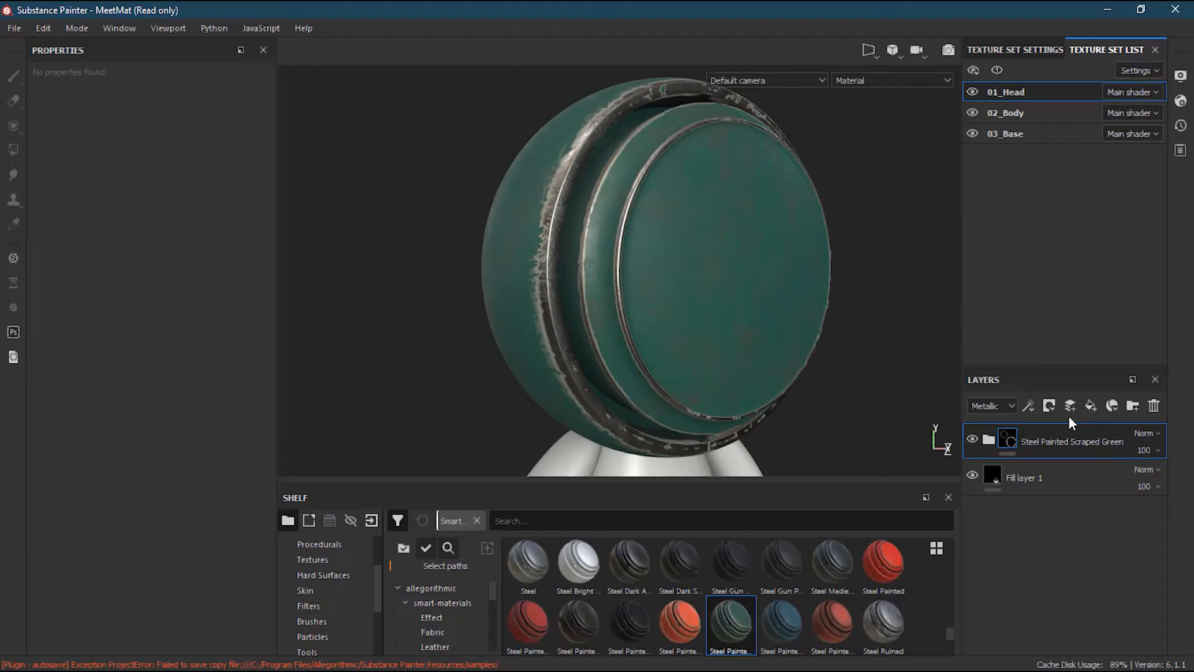
pyautogui.click(1154, 405)
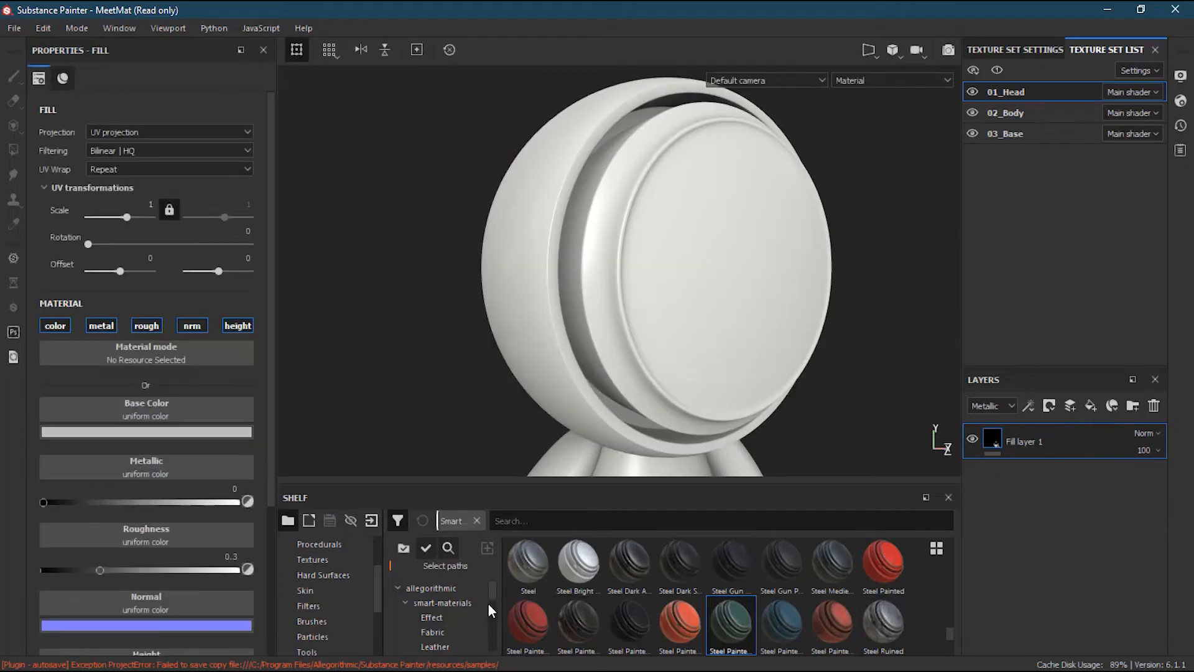
# Enlarge the shelf and filter the Materials category to Metal.
pyautogui.moveTo(533, 483); pyautogui.dragTo(540, 378)
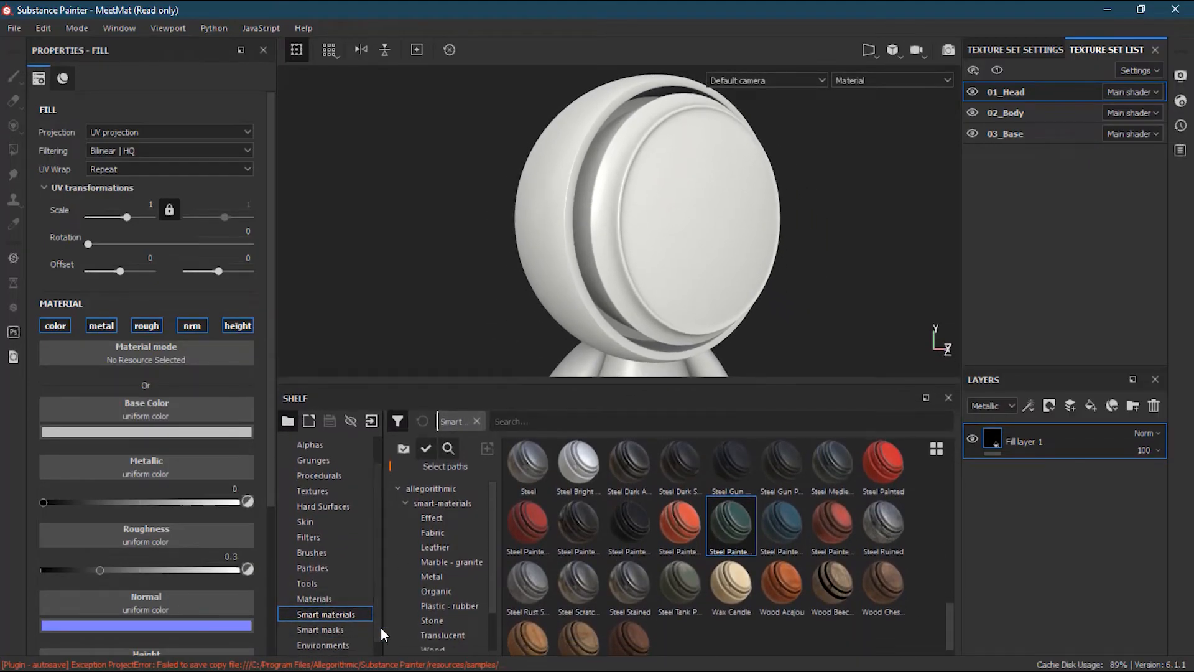
pyautogui.click(348, 600)
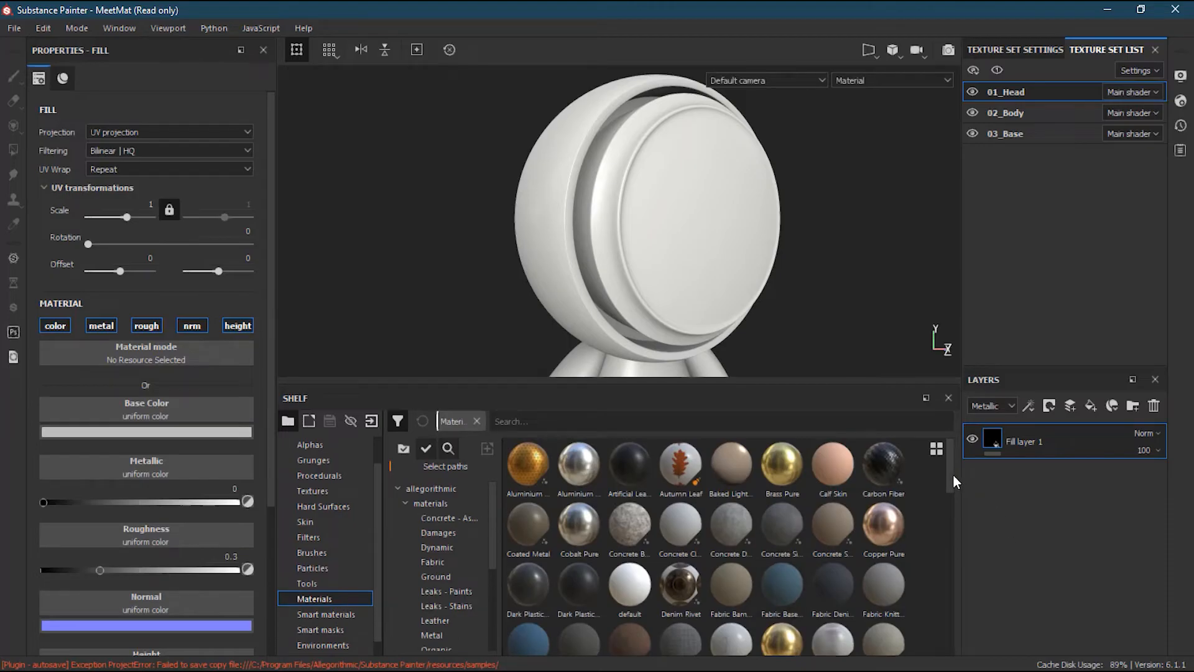
pyautogui.moveTo(953, 497); pyautogui.dragTo(960, 441)
pyautogui.moveTo(490, 548); pyautogui.dragTo(494, 570)
pyautogui.click(448, 607)
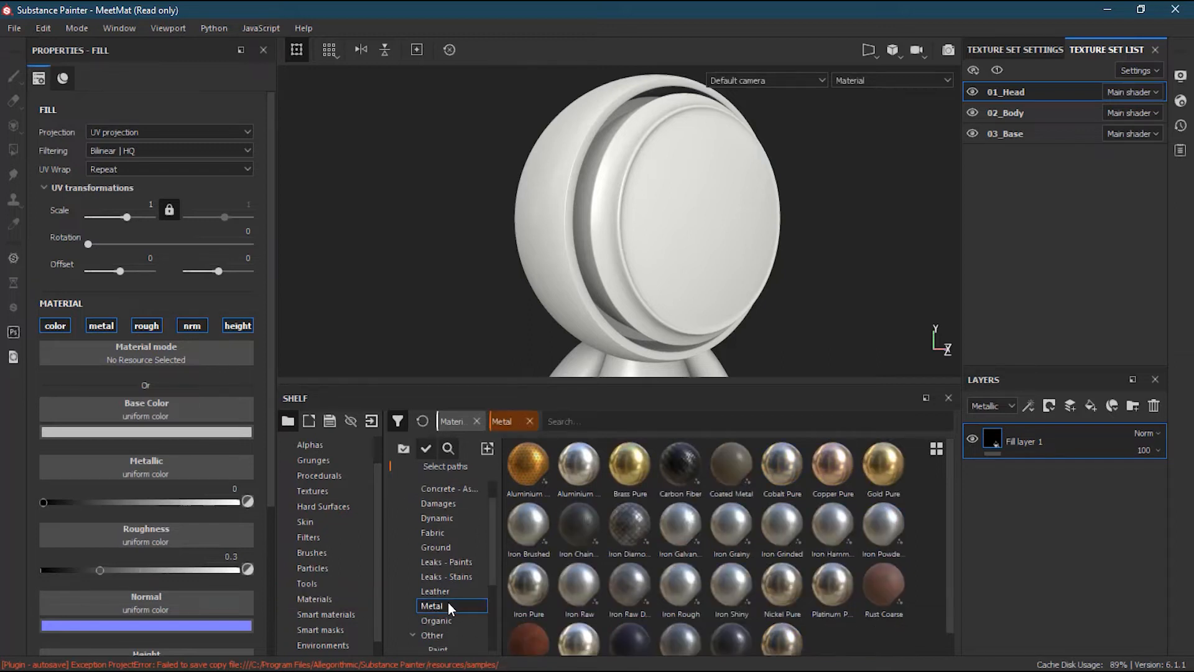
pyautogui.moveTo(948, 573)
pyautogui.mouseDown()
pyautogui.moveTo(945, 611)
pyautogui.moveTo(951, 565)
pyautogui.mouseUp()
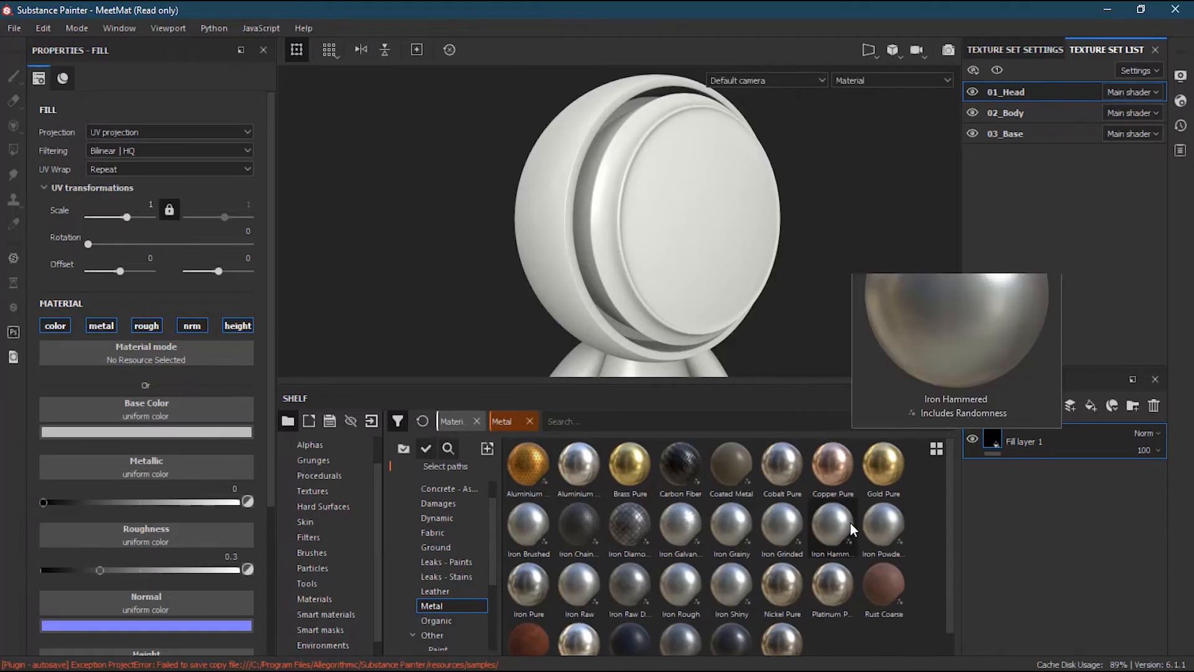
# Apply the Steel Rough material to the head as a new layer above Fill layer 1.
pyautogui.moveTo(774, 528)
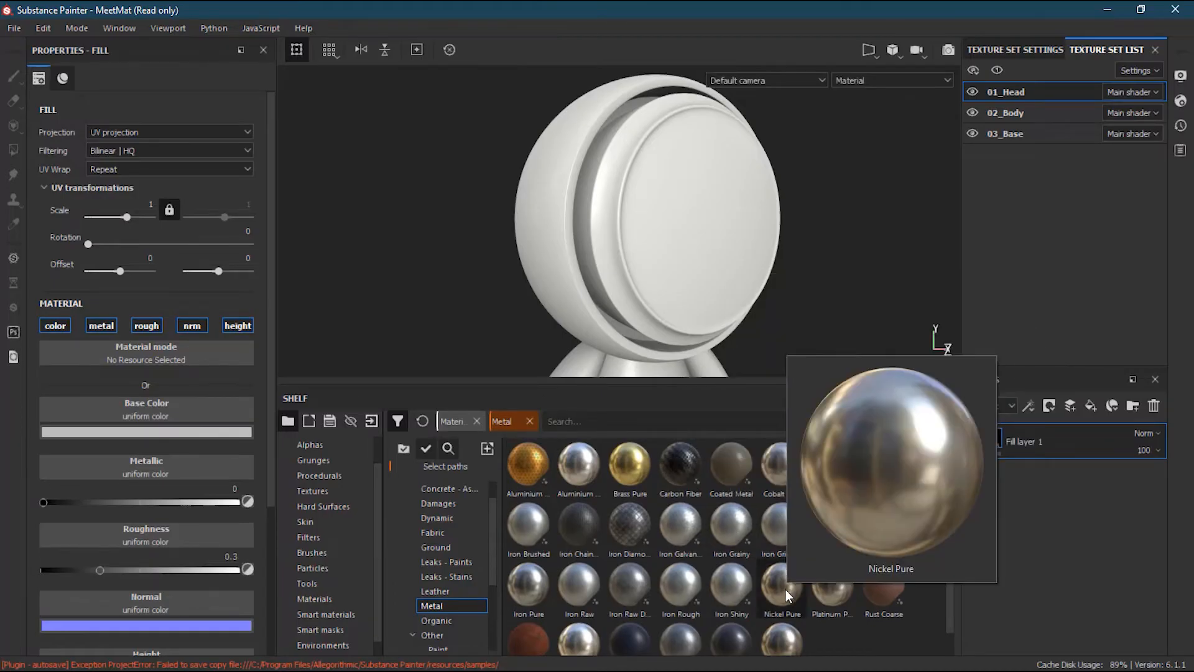
pyautogui.moveTo(690, 647)
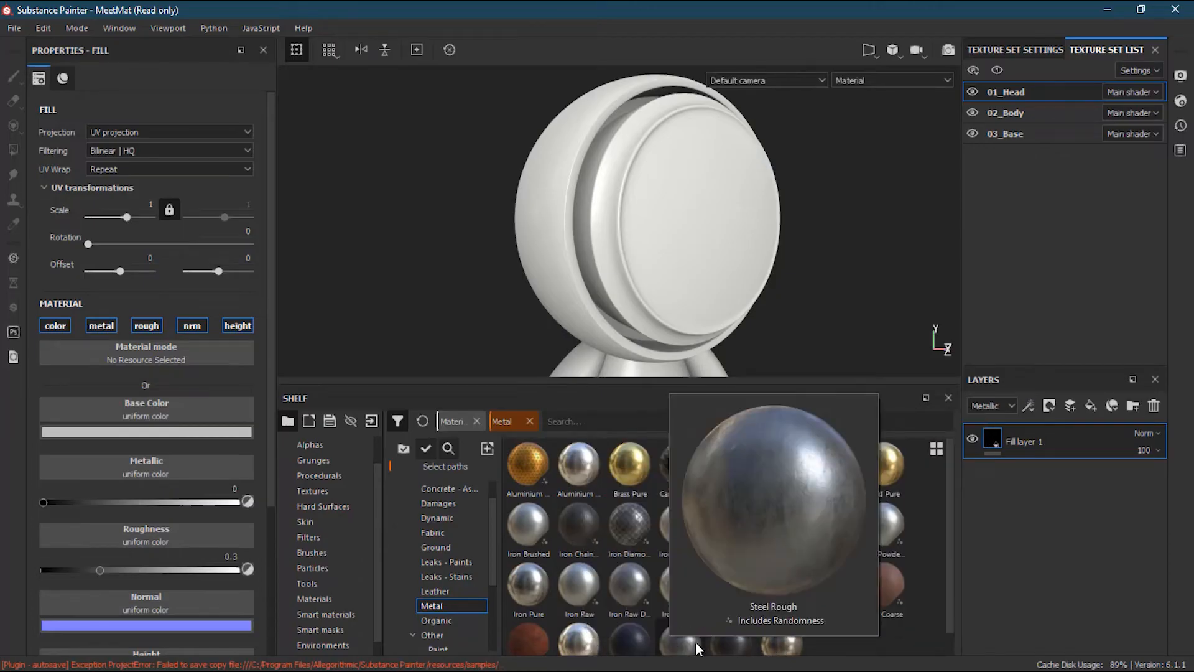
pyautogui.moveTo(696, 649); pyautogui.dragTo(703, 267)
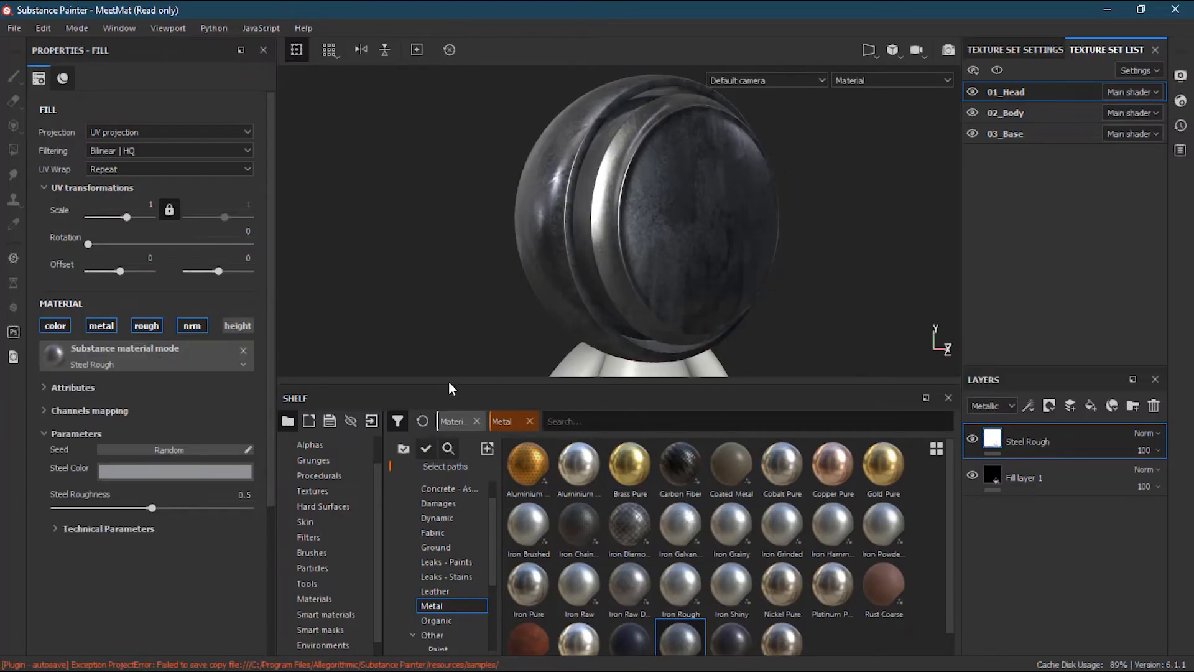
# Shrink the shelf and delete Fill layer 1 from beneath the Steel Rough layer.
pyautogui.moveTo(449, 388); pyautogui.dragTo(446, 503)
pyautogui.keyDown('alt'); pyautogui.moveTo(732, 352); pyautogui.dragTo(688, 350); pyautogui.keyUp('alt')
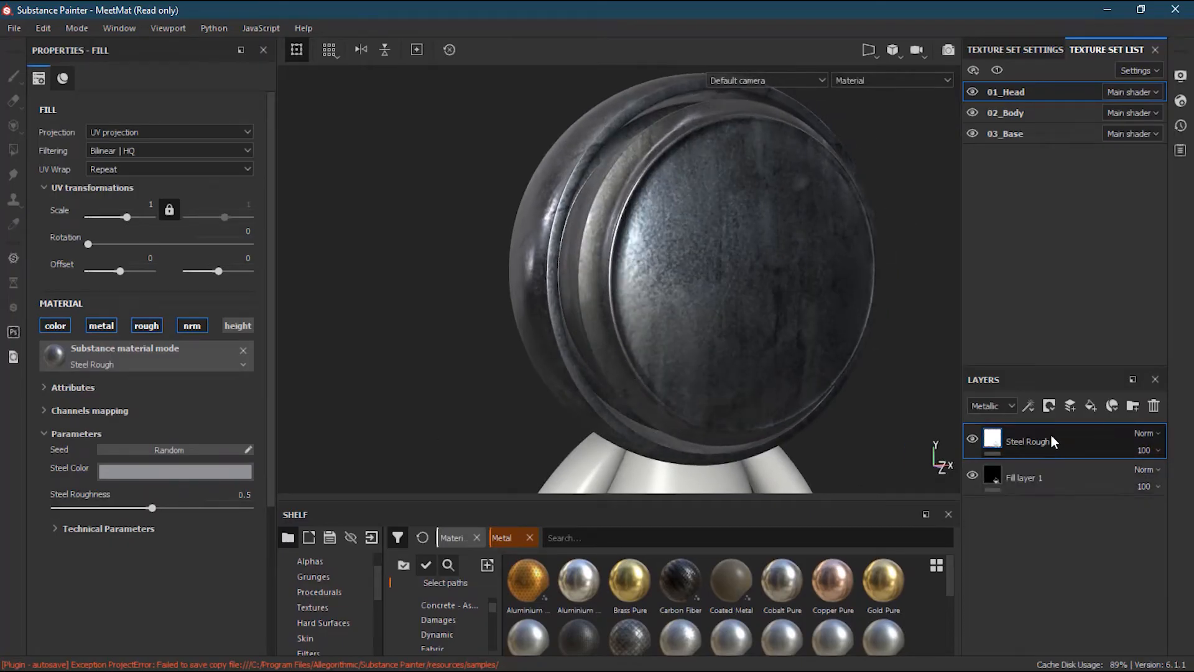
pyautogui.click(1060, 481)
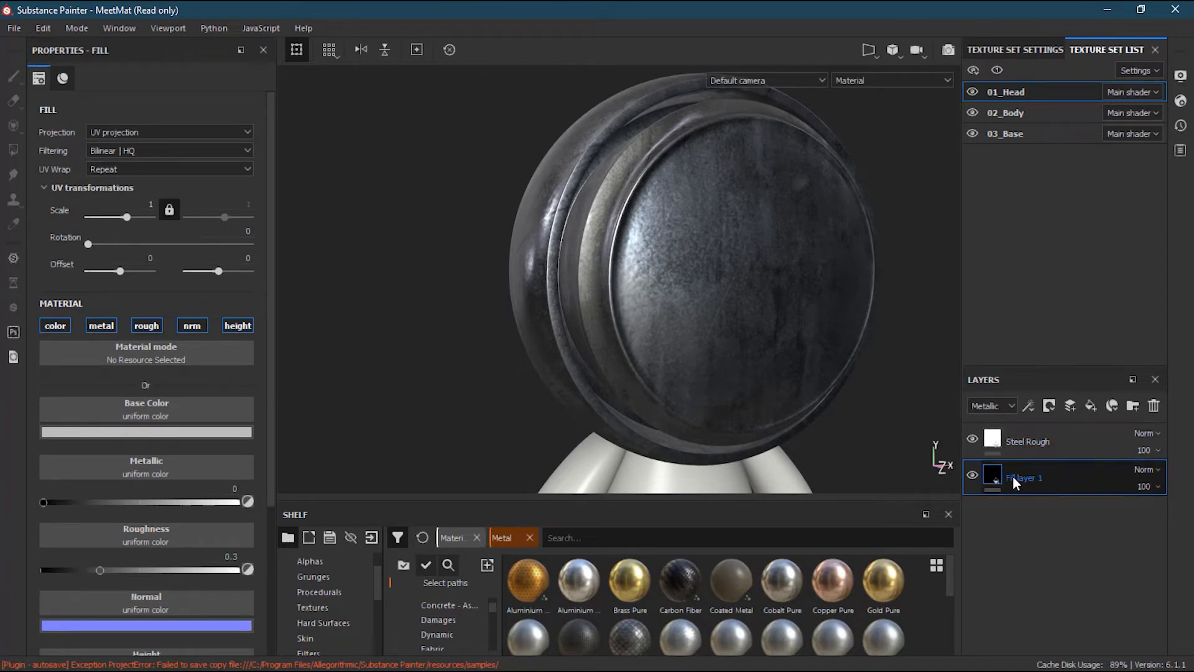
pyautogui.click(1154, 406)
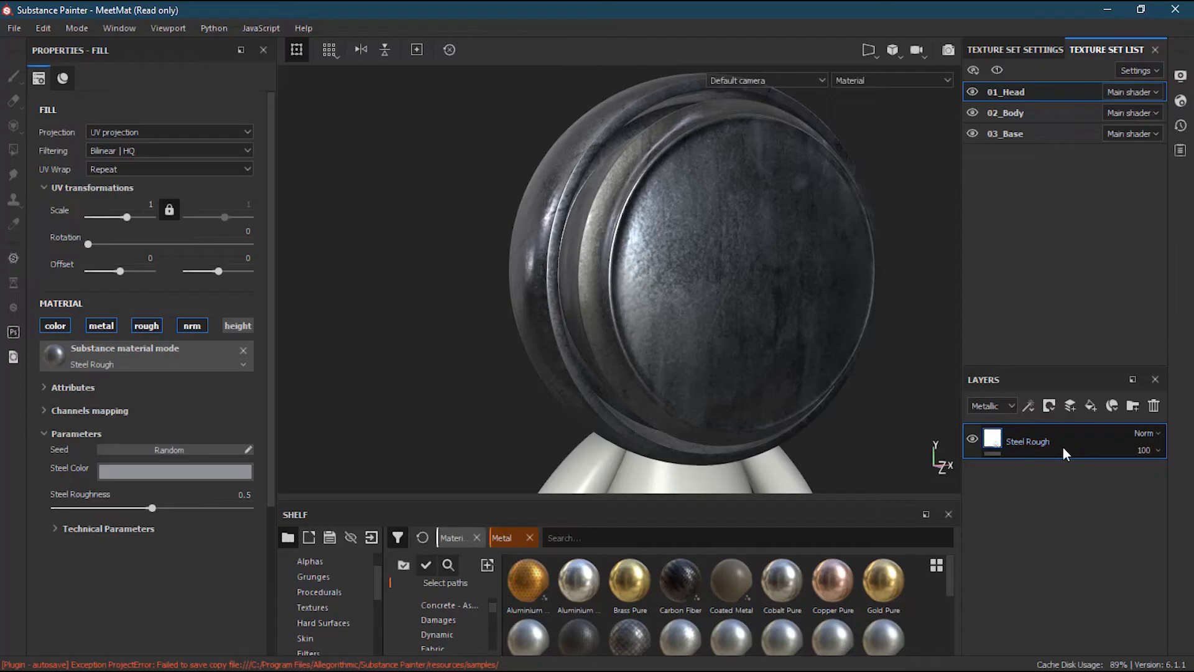
# Lighten the layer's Steel Color to a value (V) of 0.707 and raise Steel Roughness to 0.52.
pyautogui.click(155, 473)
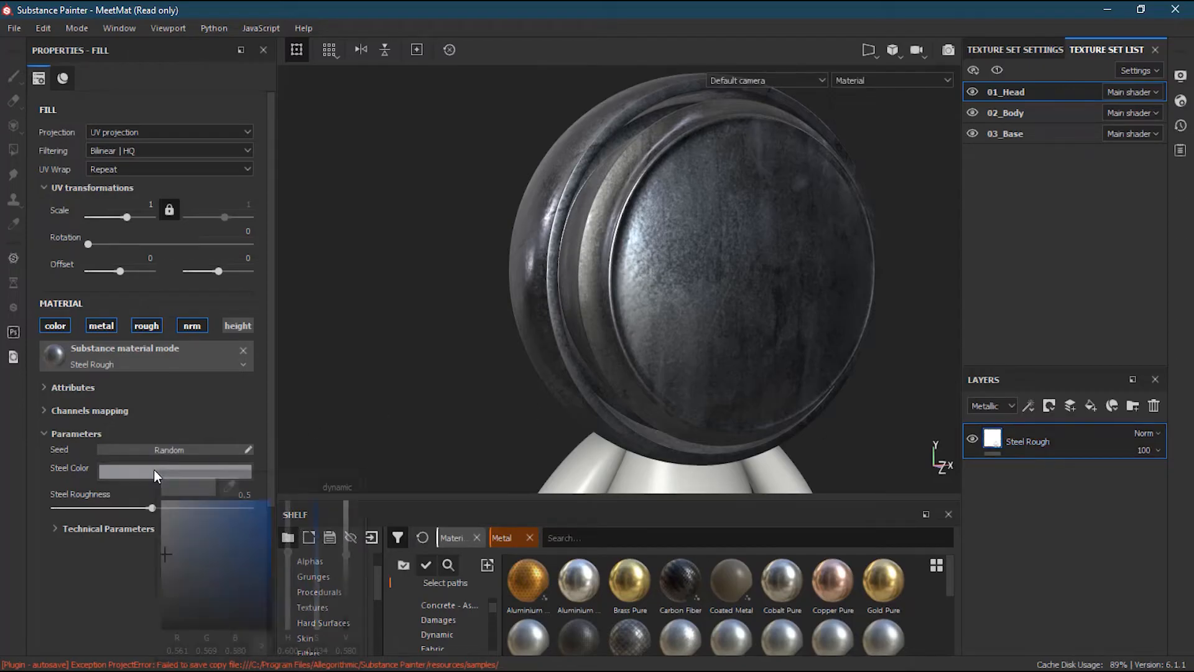
pyautogui.moveTo(346, 553)
pyautogui.mouseDown()
pyautogui.moveTo(347, 591)
pyautogui.moveTo(346, 519)
pyautogui.moveTo(351, 539)
pyautogui.mouseUp()
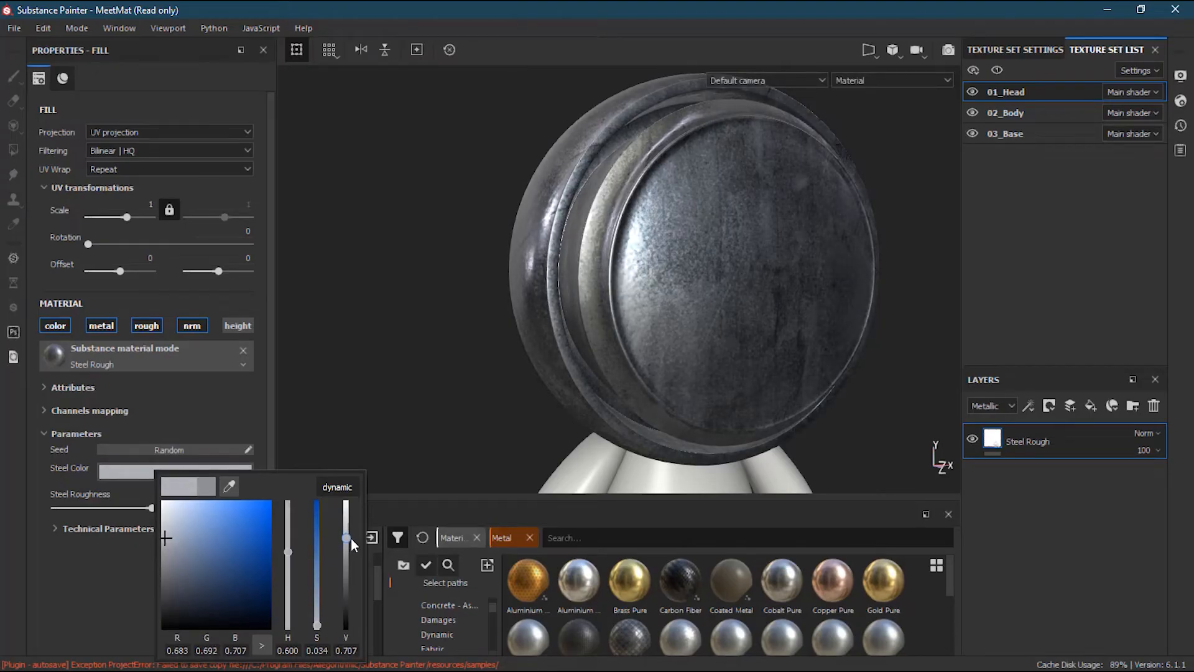
pyautogui.click(84, 573)
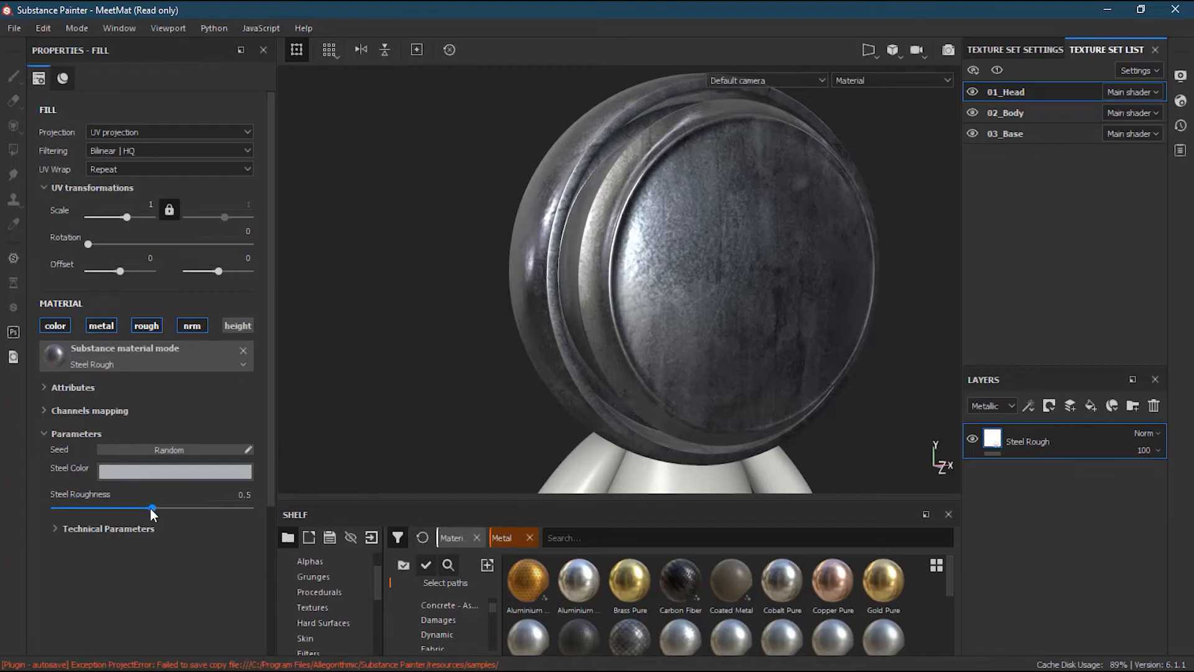
pyautogui.moveTo(151, 508); pyautogui.dragTo(195, 509)
pyautogui.moveTo(169, 512); pyautogui.dragTo(154, 511)
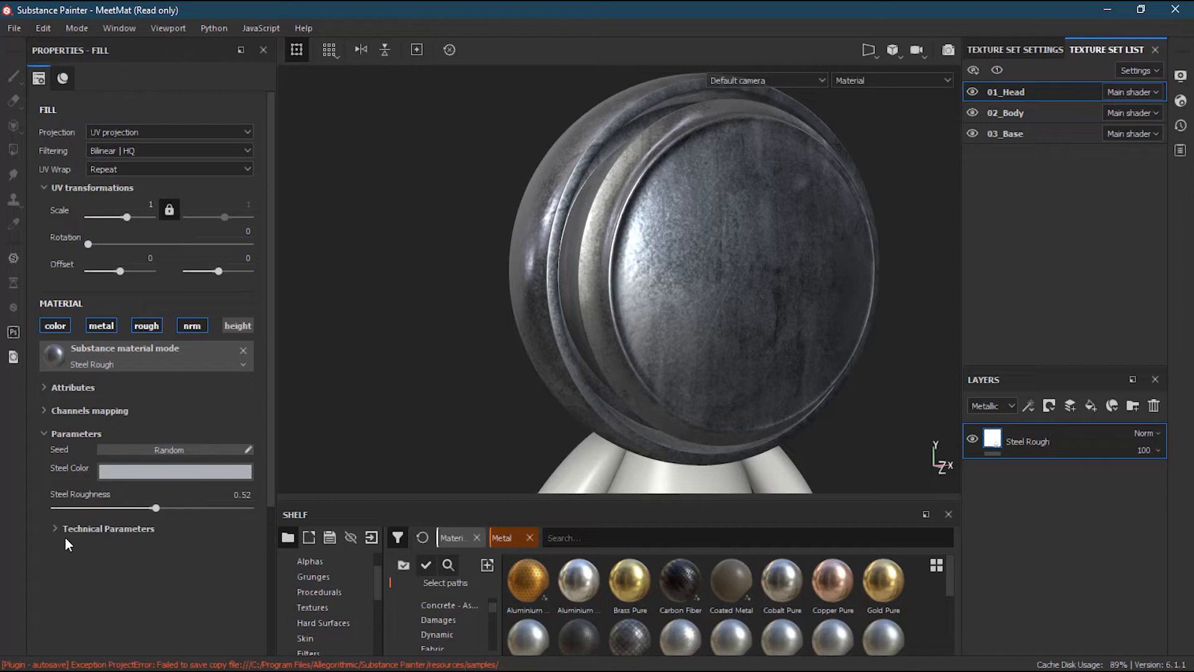
# Try a Normal Intensity of 6.49 in the Technical Parameters and inspect the bumps on the head.
pyautogui.click(56, 530)
pyautogui.scroll(2, 644, 273)
pyautogui.moveTo(84, 558); pyautogui.dragTo(185, 558)
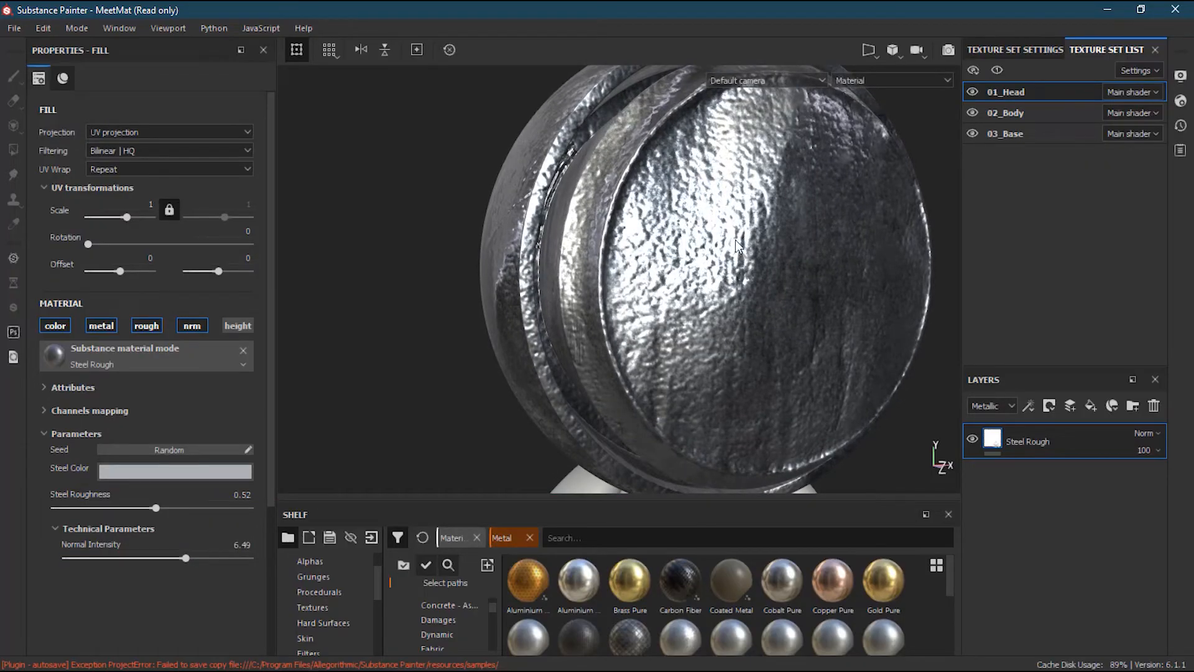
pyautogui.moveTo(663, 266)
pyautogui.keyDown('alt'); pyautogui.mouseDown()
pyautogui.moveTo(708, 296)
pyautogui.moveTo(525, 277)
pyautogui.moveTo(525, 342)
pyautogui.moveTo(573, 453)
pyautogui.moveTo(653, 287)
pyautogui.mouseUp(); pyautogui.keyUp('alt')
pyautogui.keyDown('alt'); pyautogui.moveTo(652, 281); pyautogui.dragTo(639, 288, button='right'); pyautogui.keyUp('alt')
pyautogui.keyDown('alt'); pyautogui.moveTo(639, 288); pyautogui.dragTo(613, 310, button='middle'); pyautogui.keyUp('alt')
# Set the Steel Rough material's Normal Intensity to 1.
pyautogui.click(246, 545)
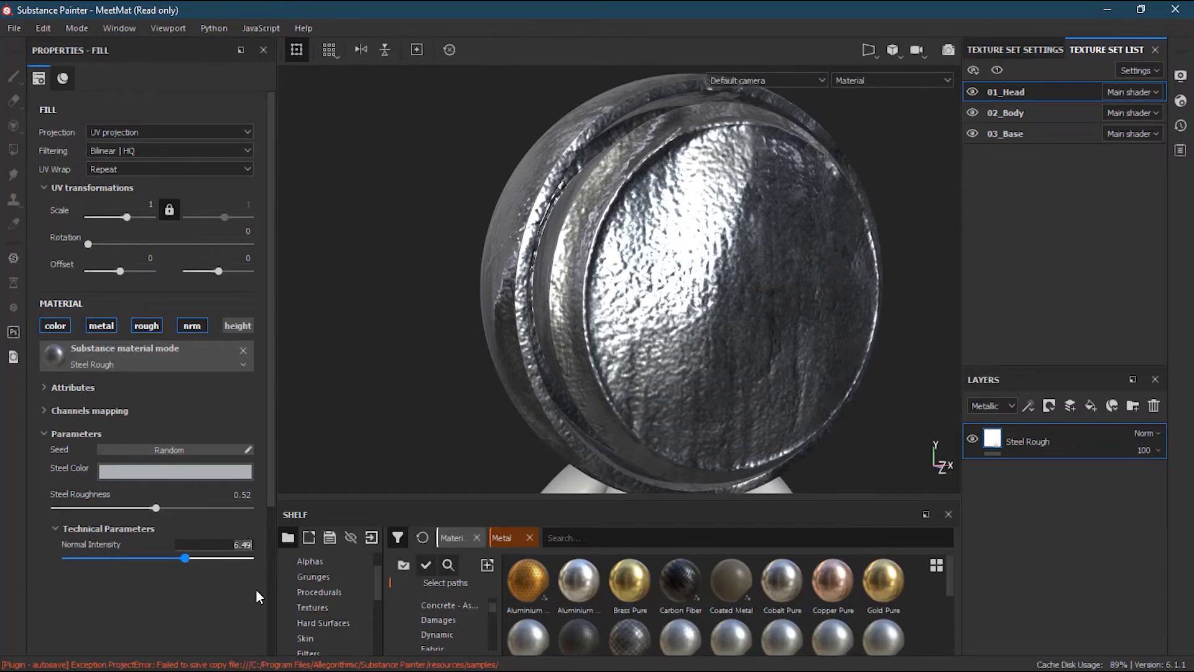
pyautogui.press('BackSpace')
pyautogui.press('BackSpace')
pyautogui.press('BackSpace')
pyautogui.press('BackSpace')
pyautogui.write('1')
pyautogui.press('Return')
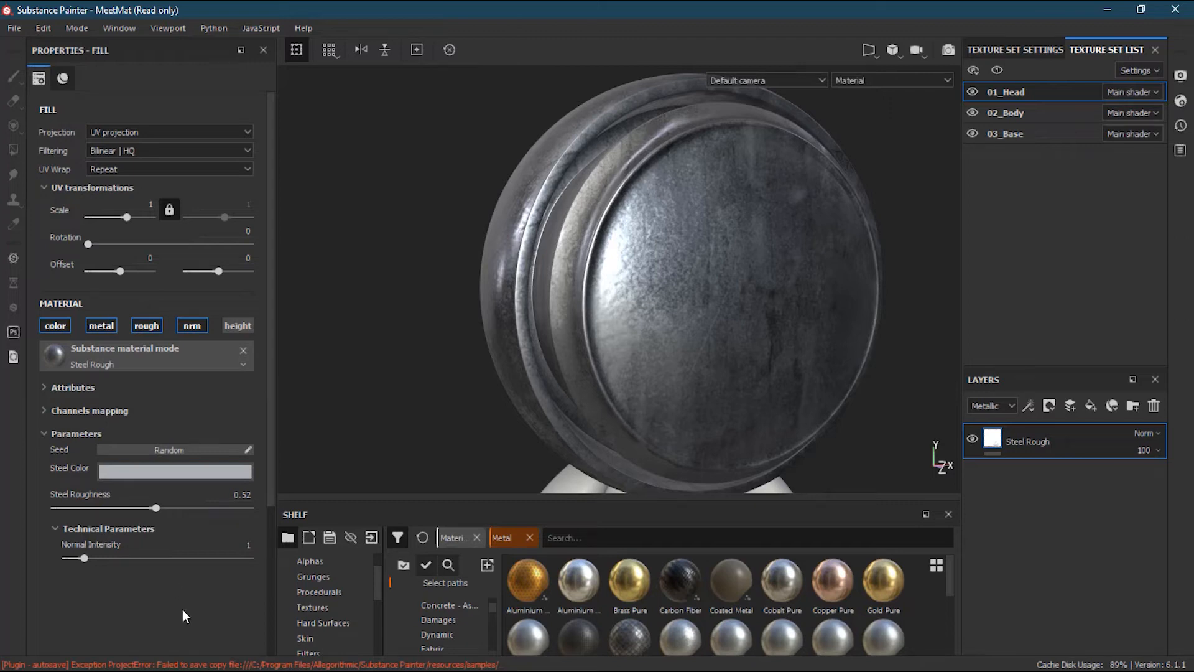
# Review Steel Rough's Channels mapping and Attributes sections, leaving all the material sections collapsed.
pyautogui.click(45, 433)
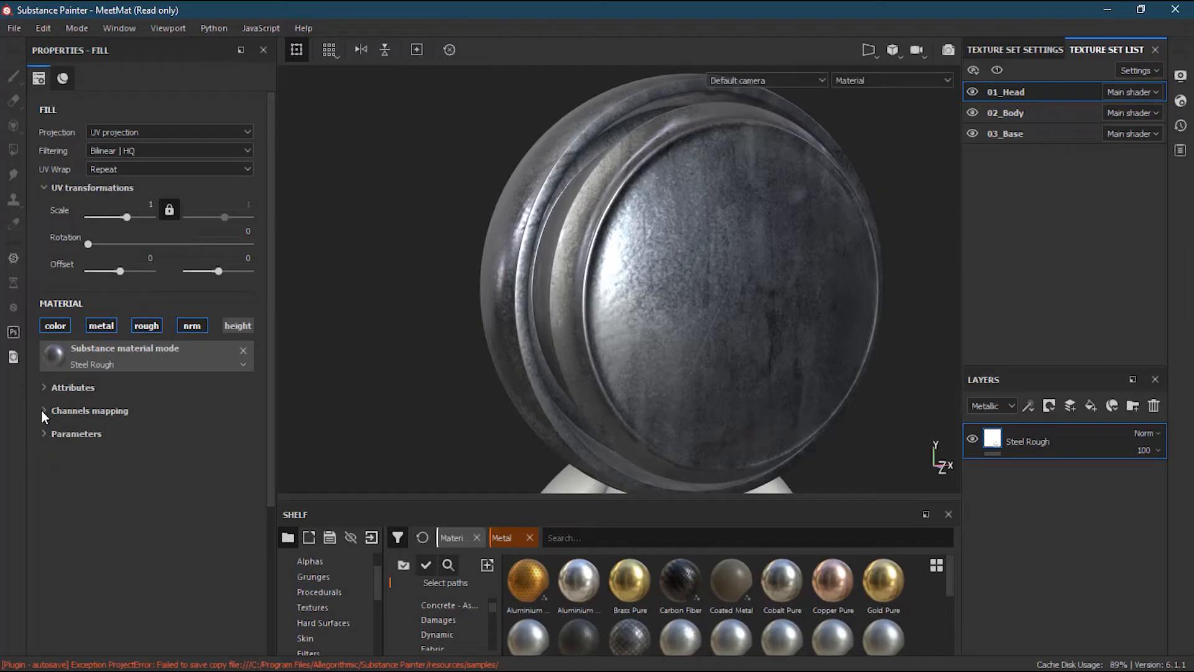
pyautogui.click(43, 409)
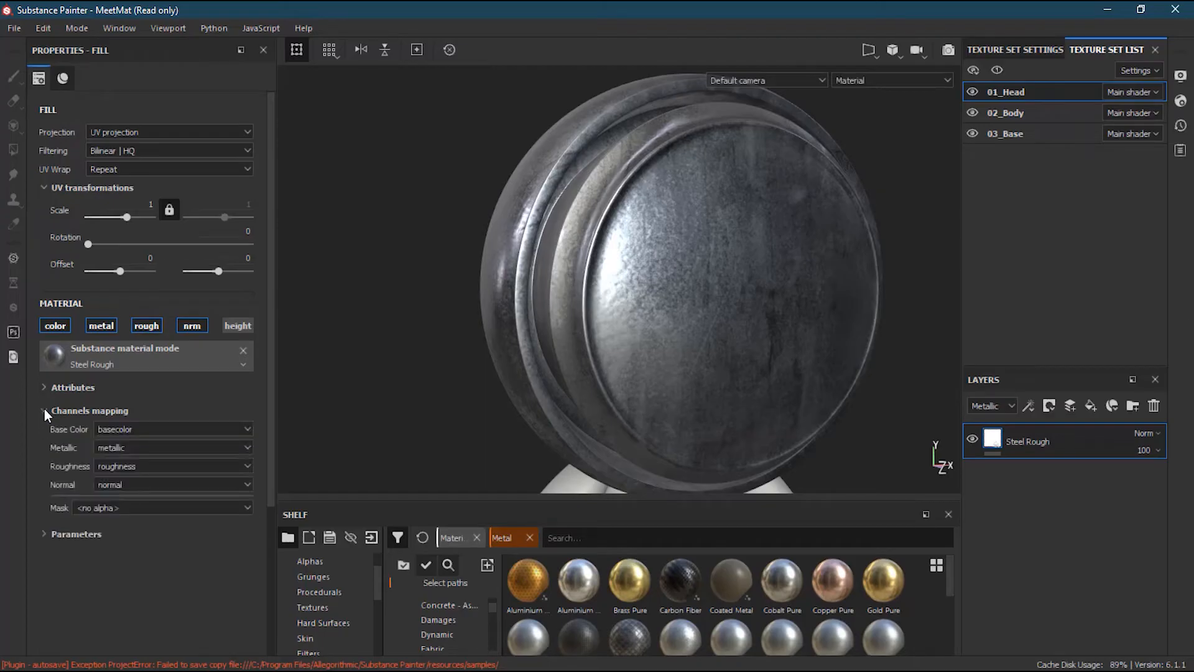
pyautogui.click(110, 439)
pyautogui.click(205, 390)
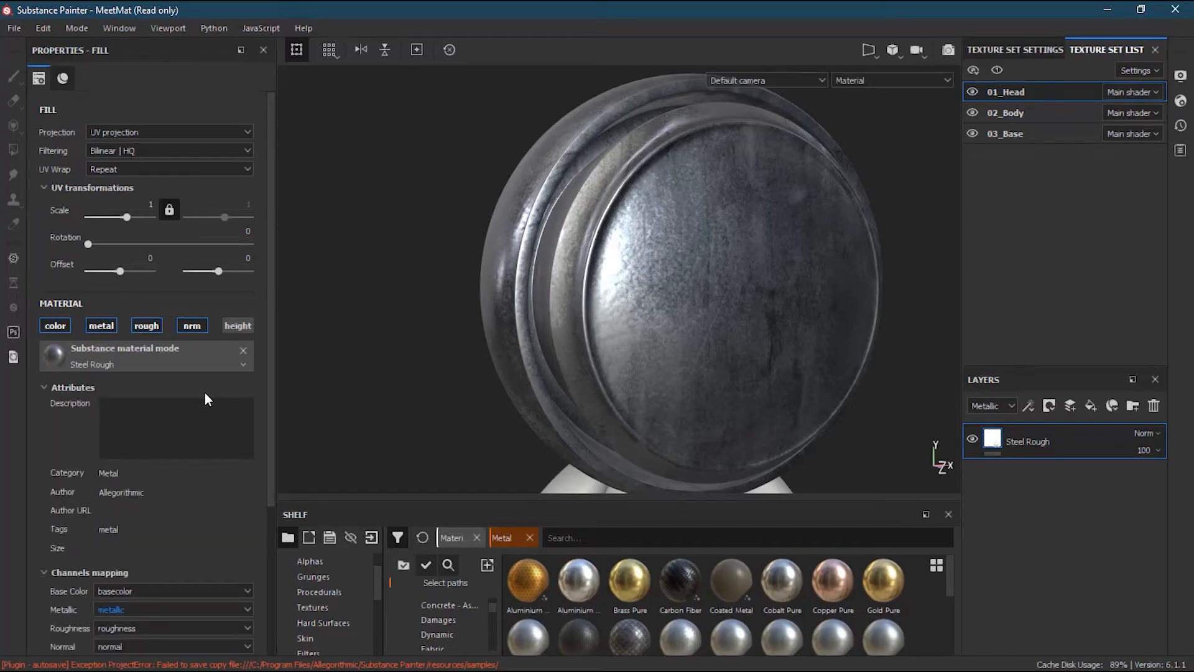
pyautogui.click(47, 386)
pyautogui.click(44, 411)
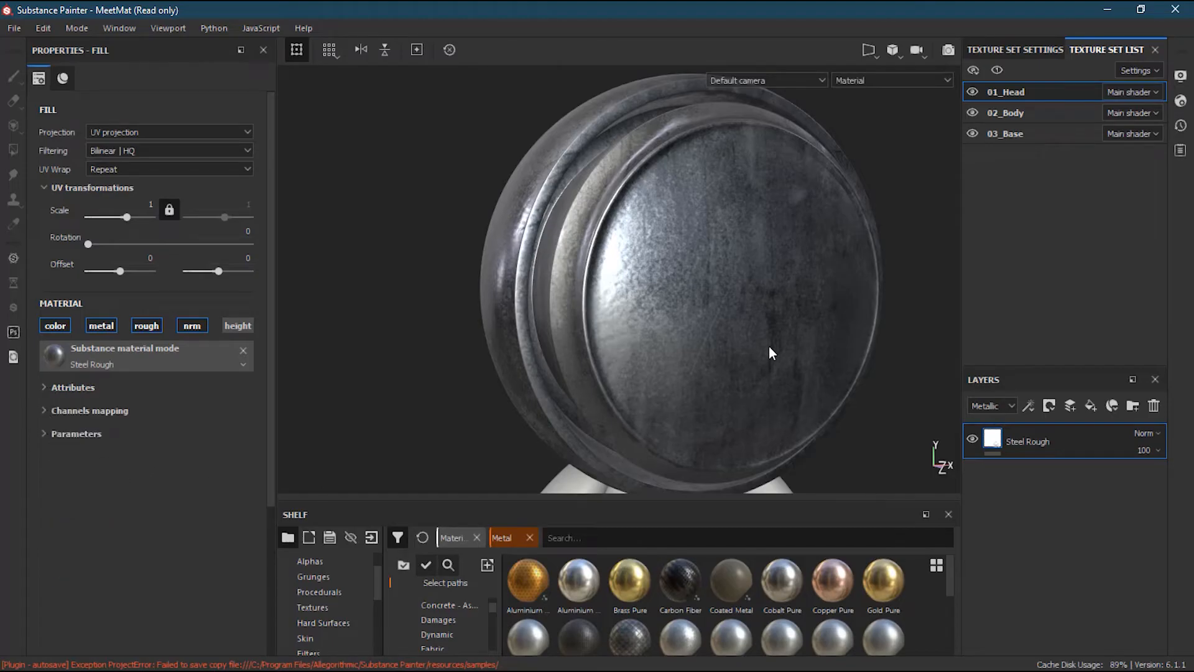
# Enlarge the shelf and browse its material categories, including Metal and Plastic.
pyautogui.moveTo(789, 342)
pyautogui.keyDown('alt'); pyautogui.mouseDown()
pyautogui.moveTo(683, 323)
pyautogui.moveTo(777, 394)
pyautogui.moveTo(939, 405)
pyautogui.moveTo(715, 352)
pyautogui.moveTo(800, 354)
pyautogui.moveTo(736, 331)
pyautogui.moveTo(698, 356)
pyautogui.mouseUp(); pyautogui.keyUp('alt')
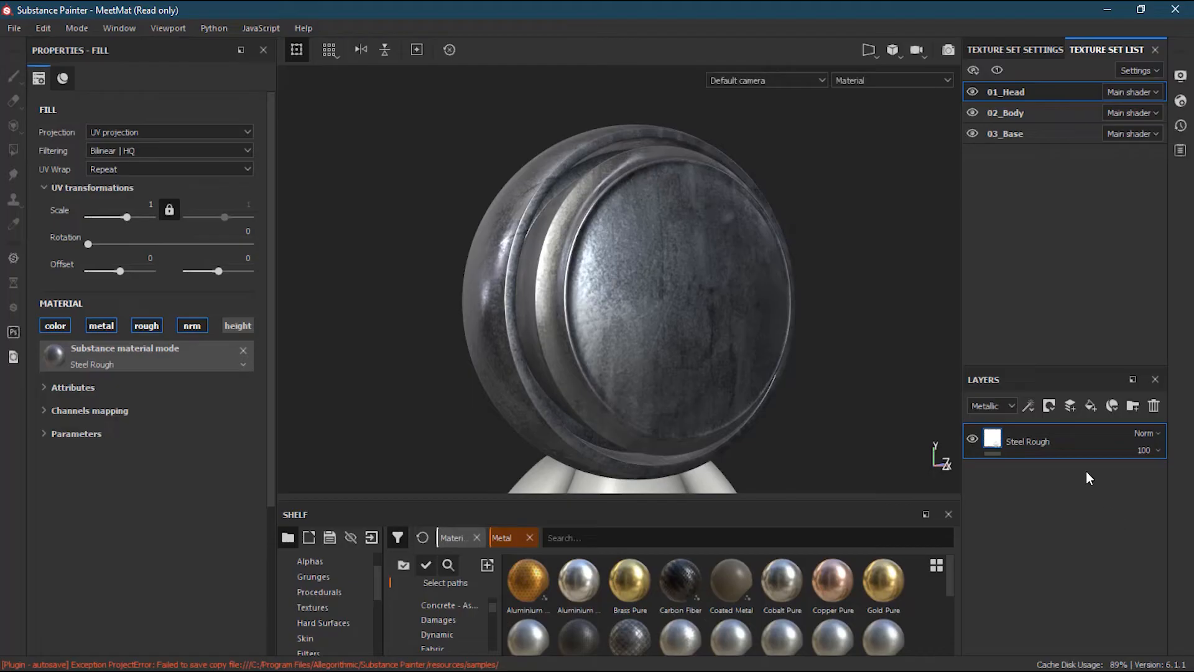
pyautogui.moveTo(672, 498); pyautogui.dragTo(655, 340)
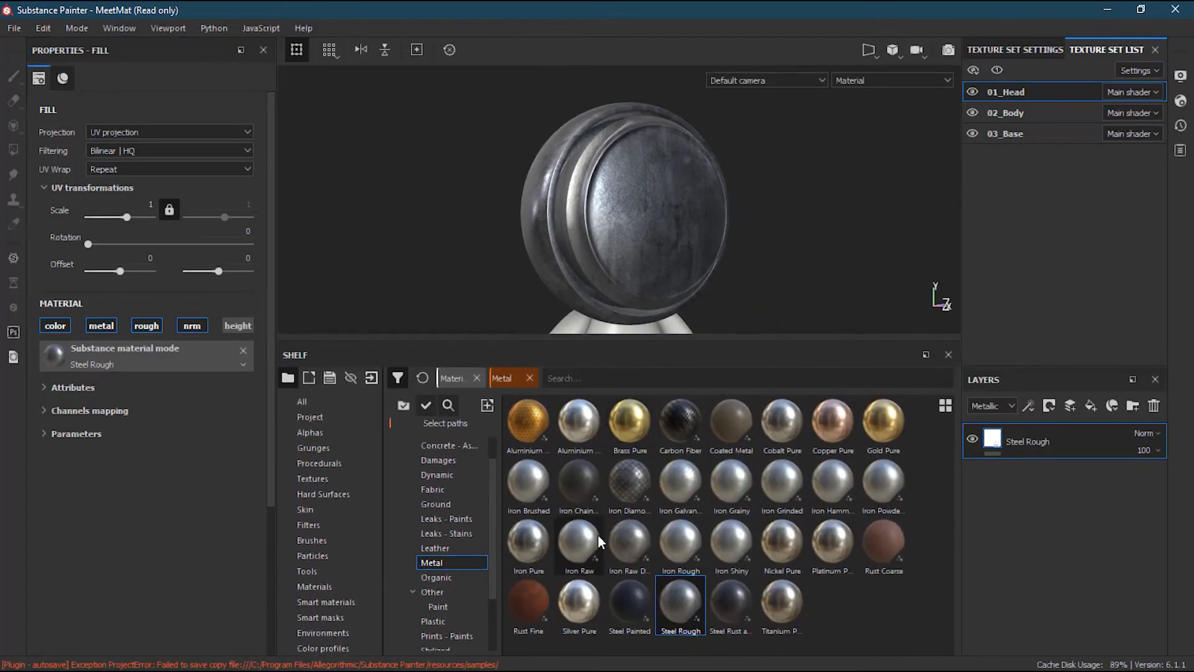
pyautogui.moveTo(598, 535)
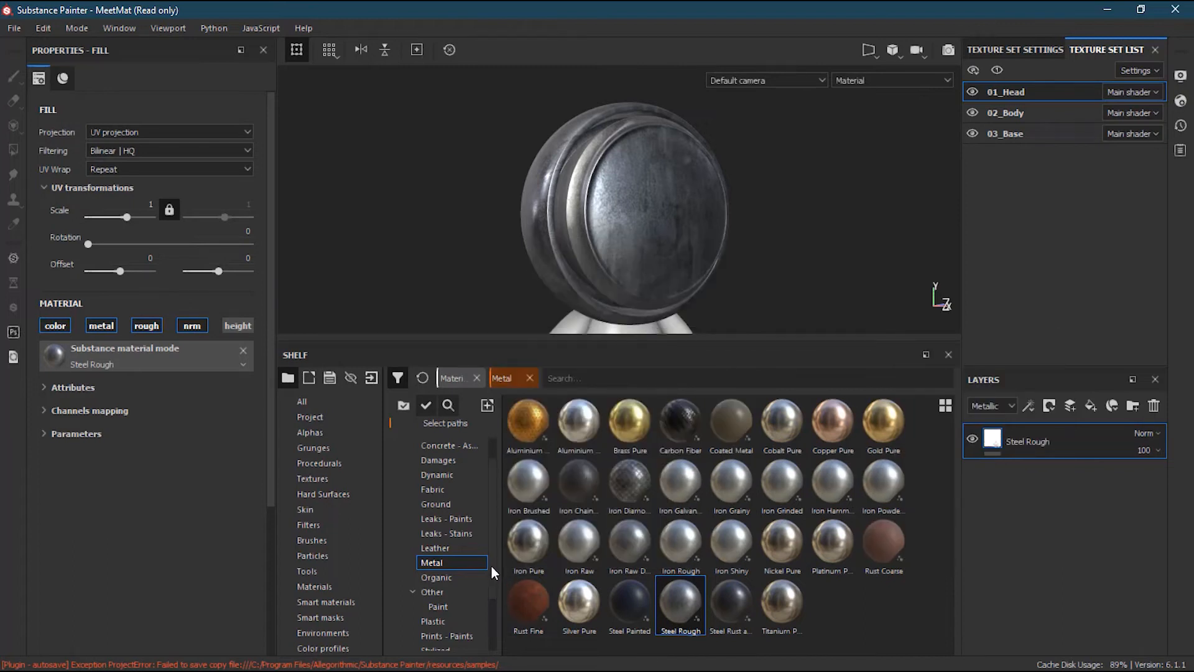
pyautogui.scroll(-3, 493, 565)
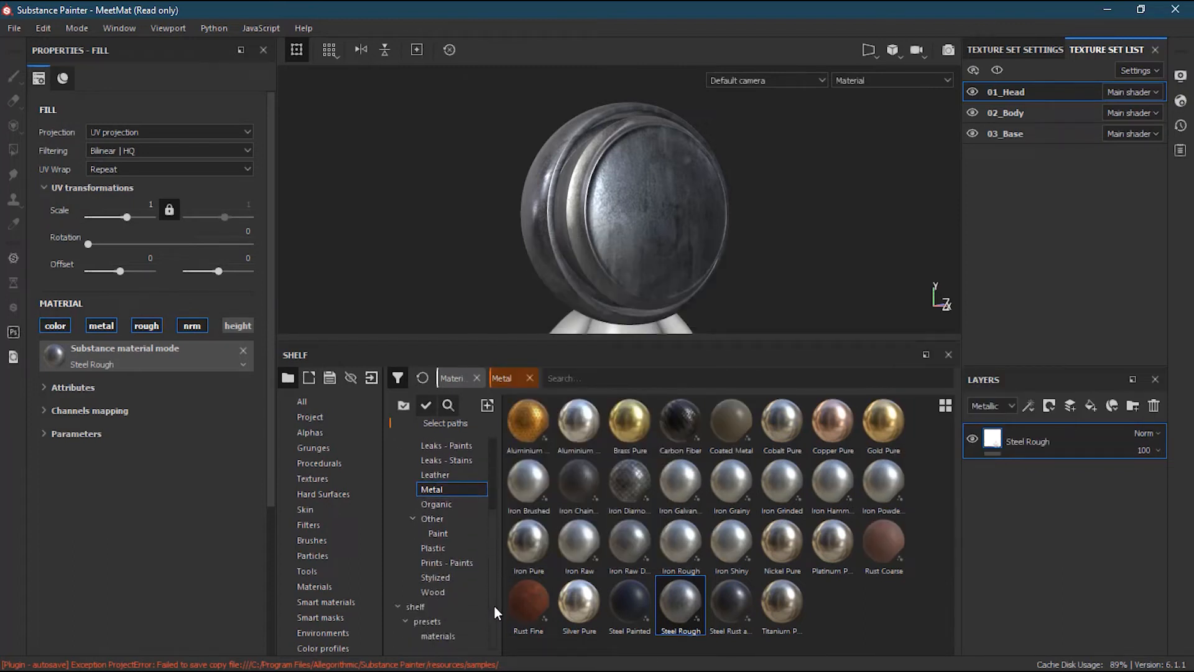
pyautogui.click(453, 542)
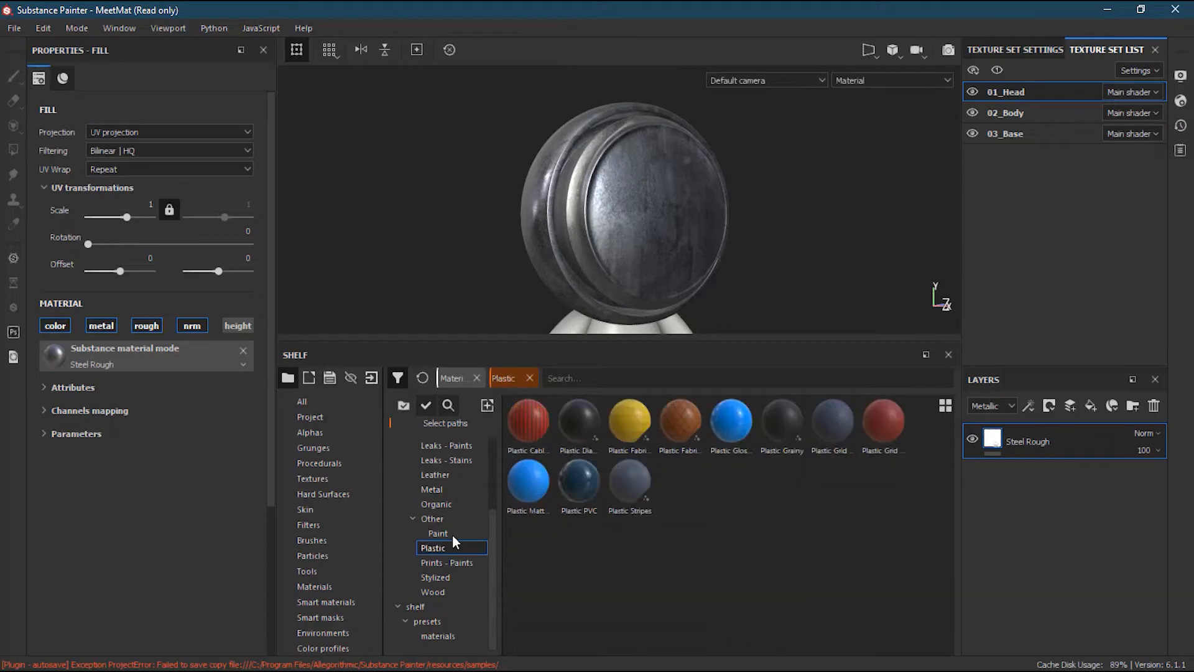
pyautogui.click(453, 533)
pyautogui.click(457, 549)
pyautogui.moveTo(491, 581); pyautogui.dragTo(490, 466)
# Remove the category filter, search the materials for STEEL and apply Steel Painted to the head above Steel Rough.
pyautogui.click(530, 377)
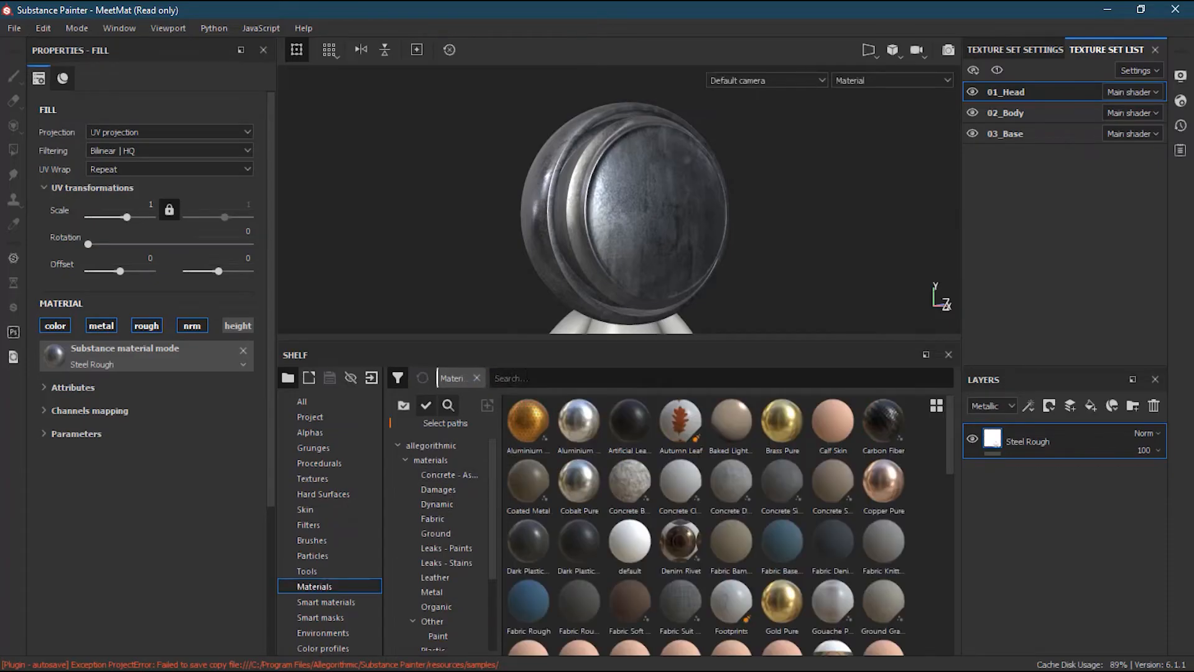
pyautogui.write('STEEL')
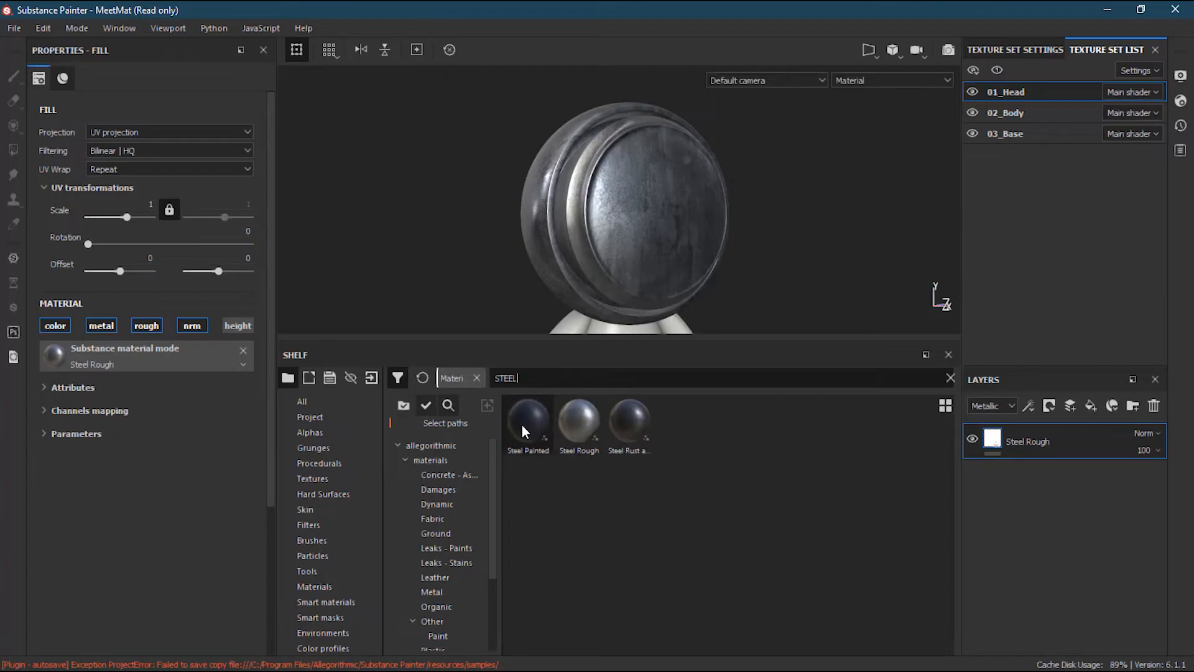
pyautogui.moveTo(568, 423)
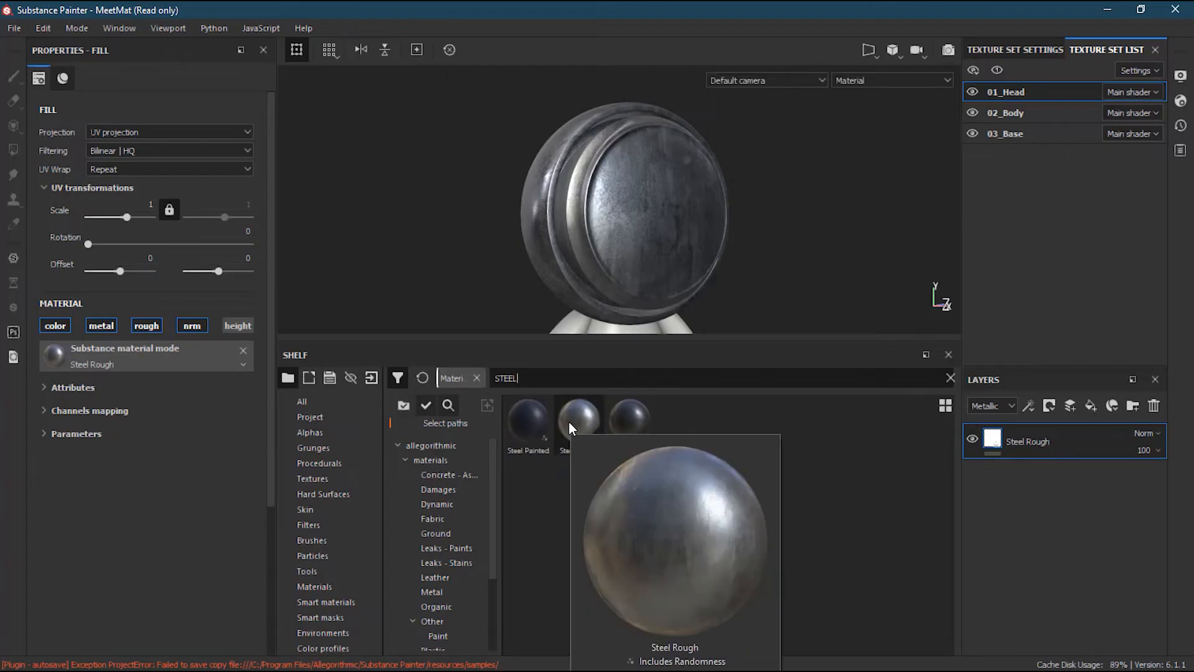
pyautogui.moveTo(613, 419)
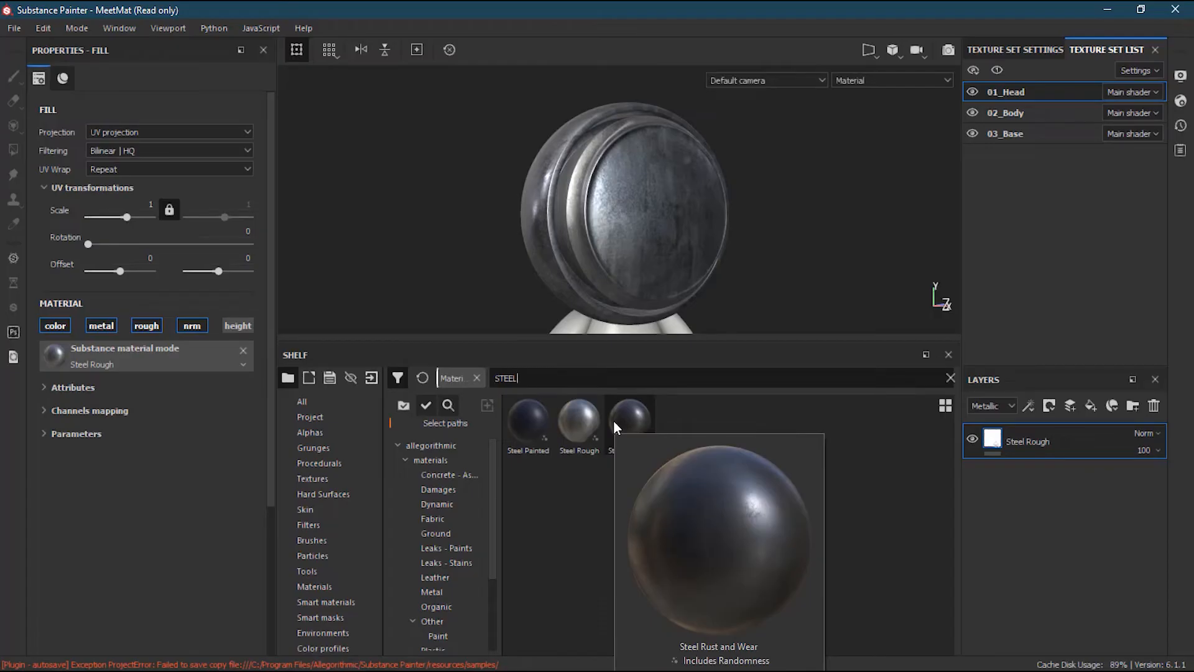
pyautogui.moveTo(532, 417); pyautogui.dragTo(666, 208)
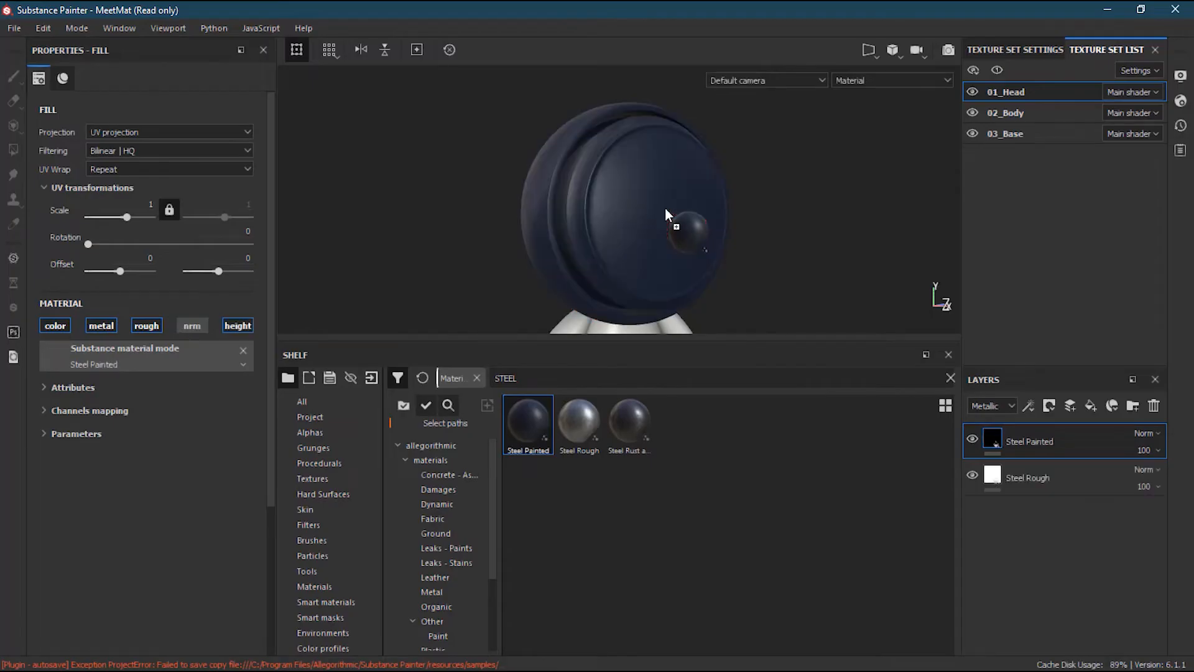
pyautogui.moveTo(624, 341); pyautogui.dragTo(653, 512)
pyautogui.keyDown('alt'); pyautogui.moveTo(668, 373); pyautogui.dragTo(639, 358, button='right'); pyautogui.keyUp('alt')
pyautogui.moveTo(638, 357)
pyautogui.keyDown('alt'); pyautogui.mouseDown()
pyautogui.moveTo(723, 376)
pyautogui.moveTo(613, 346)
pyautogui.moveTo(621, 359)
pyautogui.mouseUp(); pyautogui.keyUp('alt')
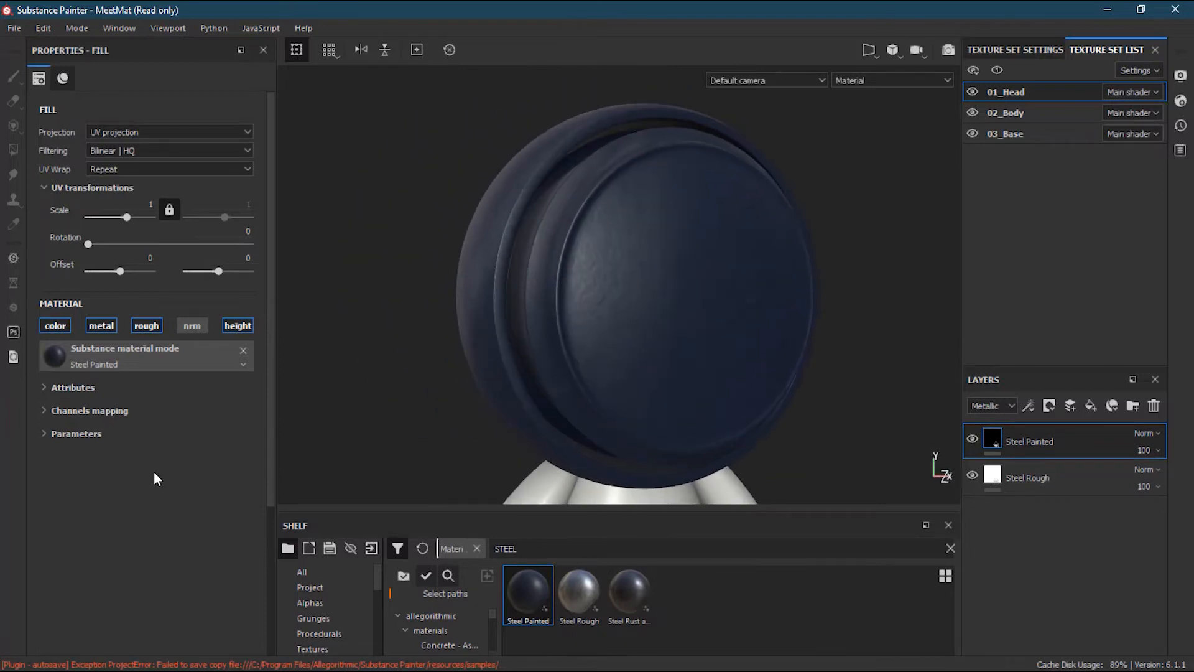
# Check Steel Painted's material sections, then set its Paint Roughness to 0.2050 and keep Rust at 0.
pyautogui.click(43, 387)
pyautogui.click(43, 387)
pyautogui.click(45, 413)
pyautogui.click(45, 412)
pyautogui.click(46, 434)
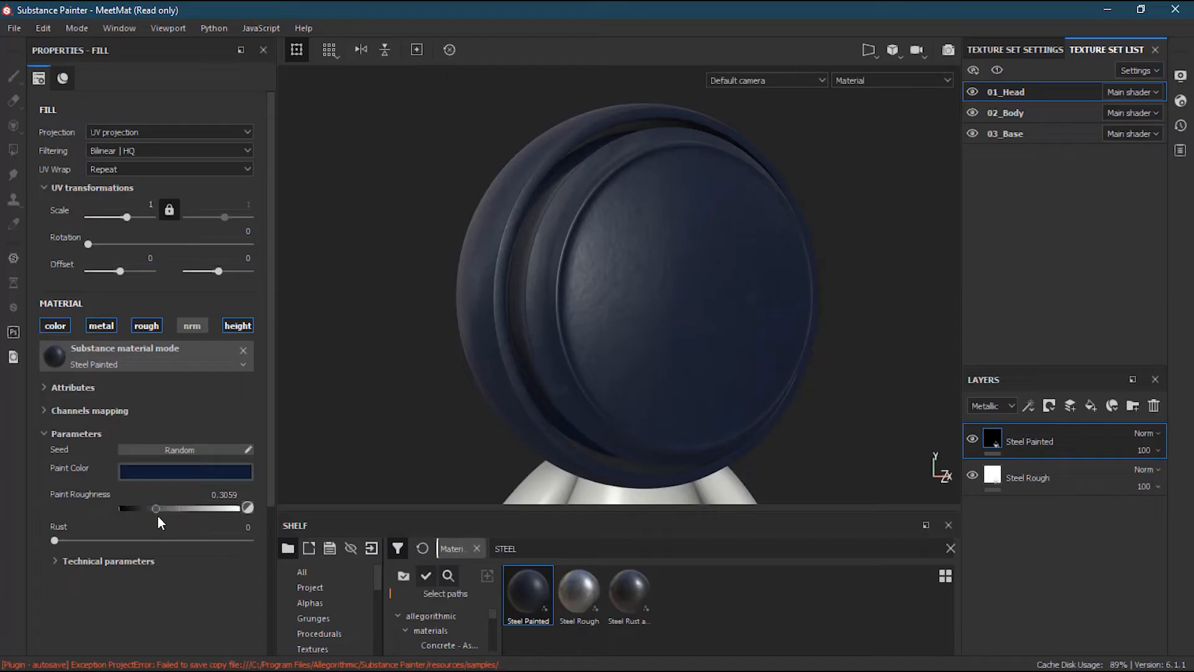
pyautogui.moveTo(151, 506)
pyautogui.mouseDown()
pyautogui.moveTo(125, 509)
pyautogui.moveTo(144, 506)
pyautogui.mouseUp()
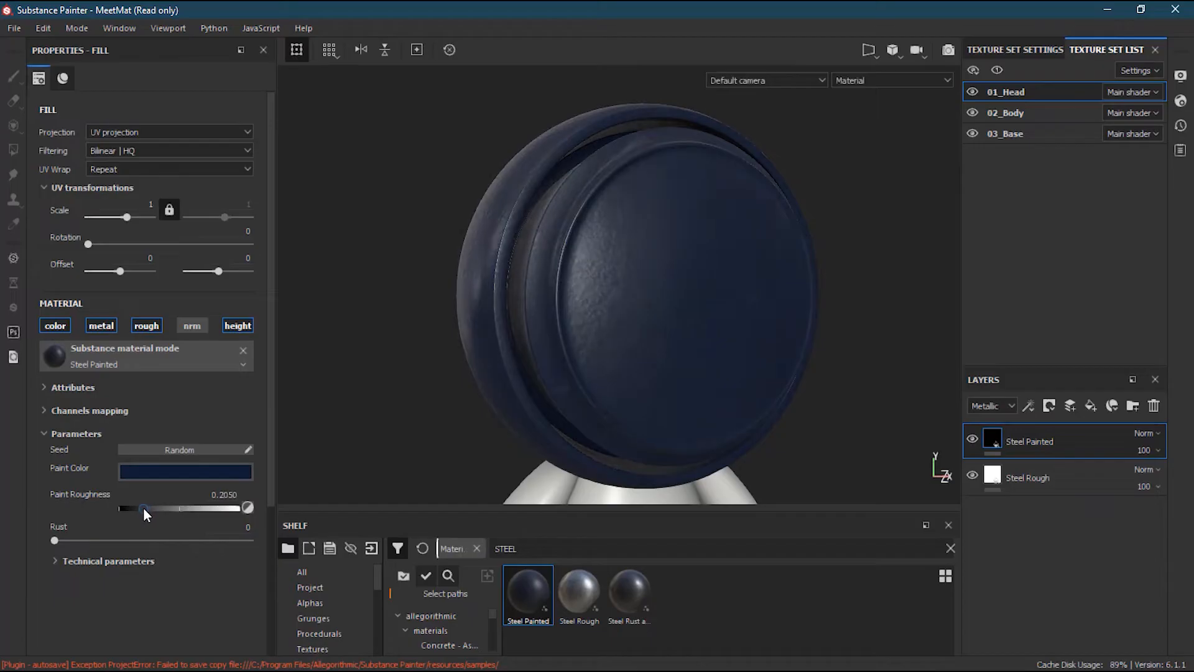
pyautogui.moveTo(56, 540); pyautogui.dragTo(21, 542)
# Change Steel Painted's Paint Color to a bright orange with H 0.102, S 0.850 and V 1.000.
pyautogui.click(222, 473)
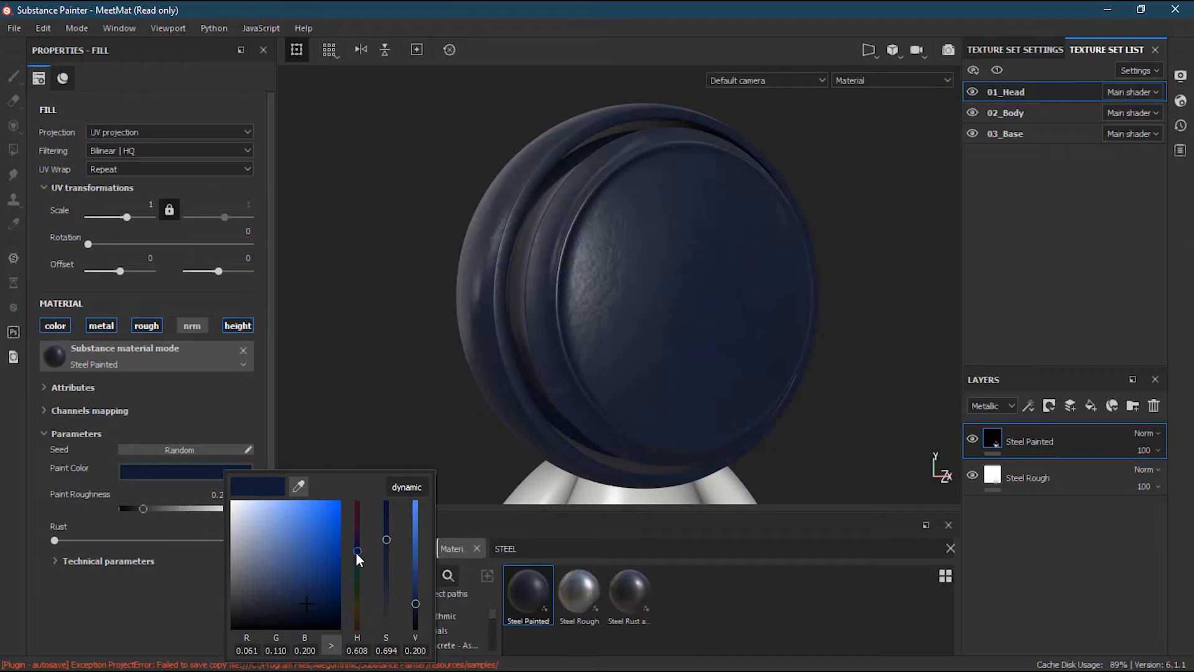
pyautogui.moveTo(357, 551); pyautogui.dragTo(358, 617)
pyautogui.moveTo(319, 553); pyautogui.dragTo(359, 477)
pyautogui.moveTo(359, 612); pyautogui.dragTo(360, 615)
pyautogui.click(386, 506)
pyautogui.moveTo(386, 509); pyautogui.dragTo(387, 520)
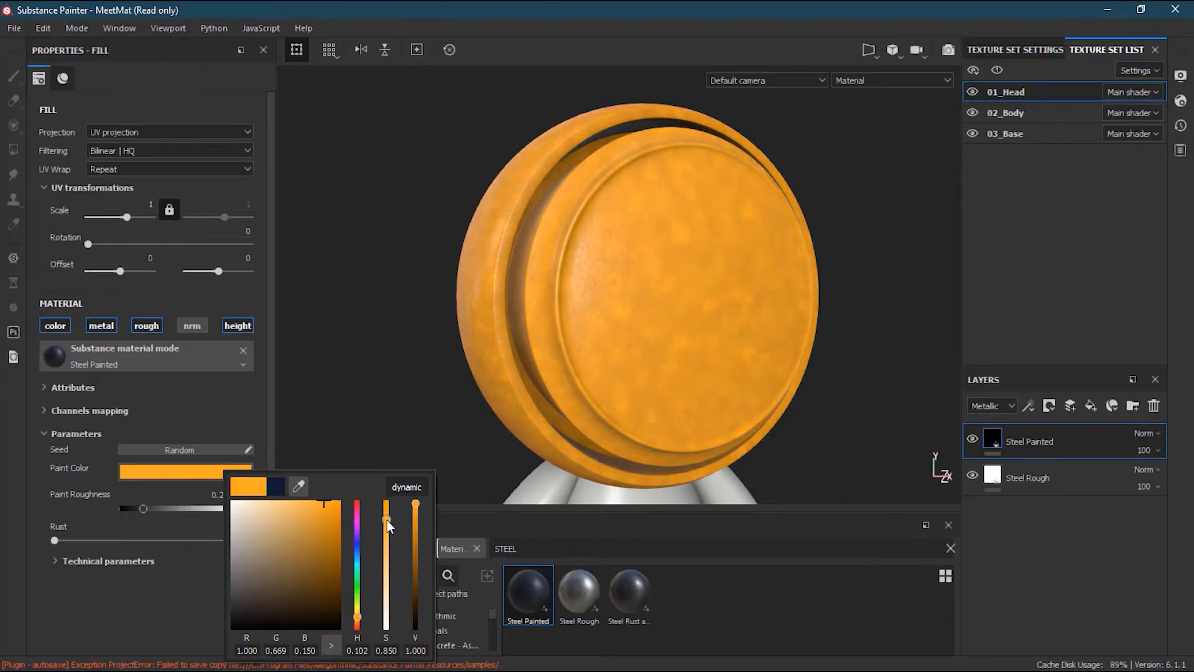
pyautogui.click(1151, 545)
# Inspect the orange paint around the head and toggle the Steel Painted layer's visibility to compare it with Steel Rough.
pyautogui.keyDown('alt'); pyautogui.moveTo(645, 333); pyautogui.dragTo(635, 331, button='right'); pyautogui.keyUp('alt')
pyautogui.keyDown('alt'); pyautogui.moveTo(525, 325); pyautogui.dragTo(613, 258); pyautogui.keyUp('alt')
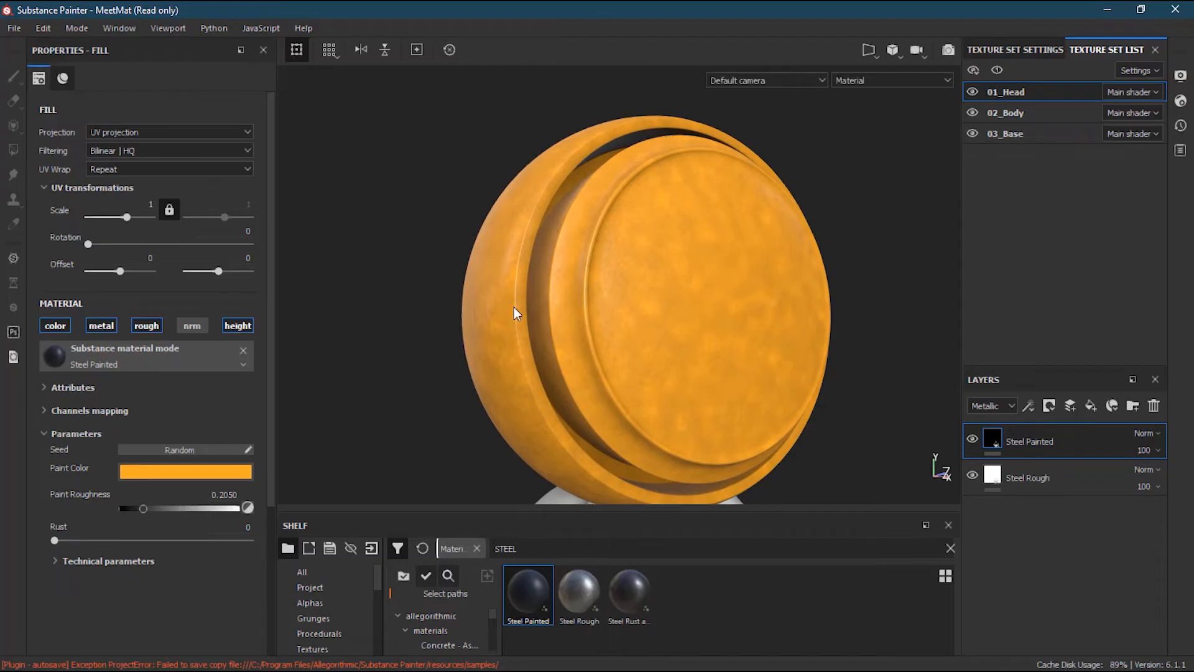
pyautogui.keyDown('alt'); pyautogui.moveTo(577, 314); pyautogui.dragTo(526, 315); pyautogui.keyUp('alt')
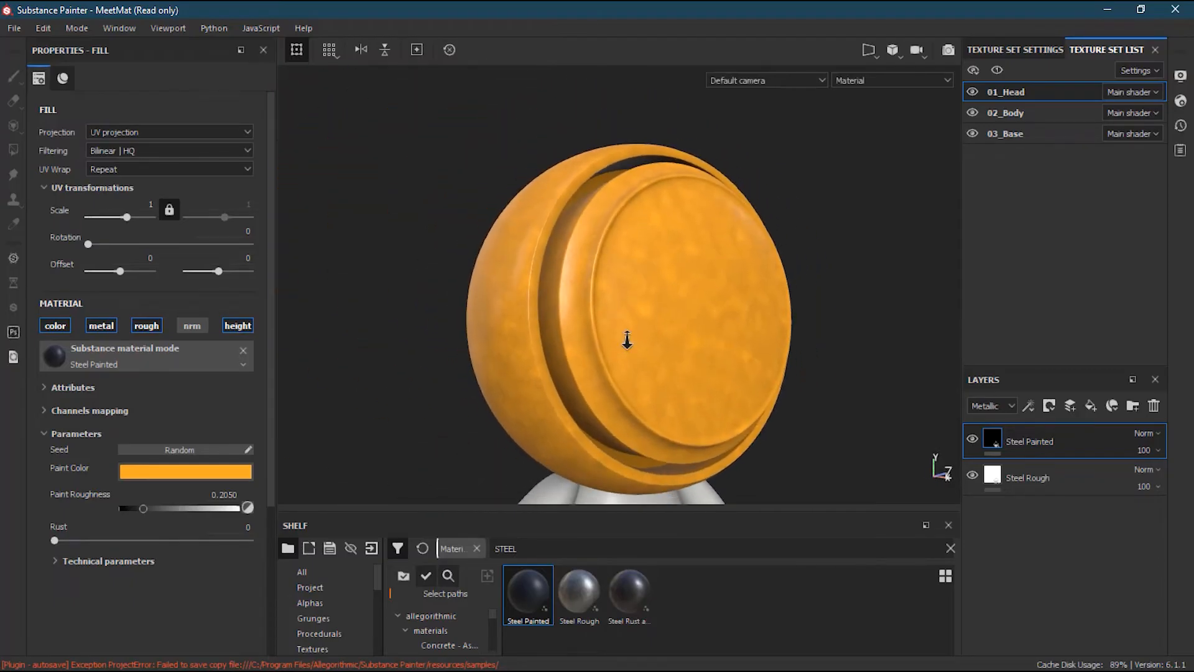
pyautogui.keyDown('alt'); pyautogui.moveTo(629, 336); pyautogui.dragTo(632, 354); pyautogui.keyUp('alt')
pyautogui.keyDown('alt'); pyautogui.moveTo(632, 354); pyautogui.dragTo(675, 319, button='right'); pyautogui.keyUp('alt')
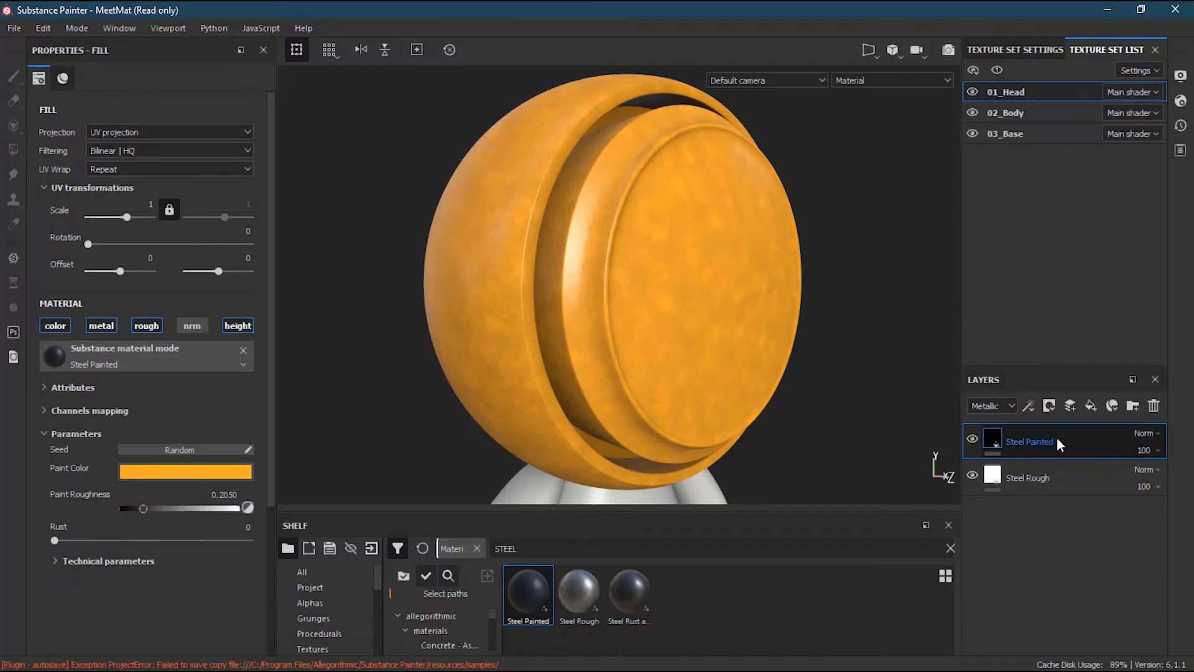
pyautogui.click(971, 439)
pyautogui.click(971, 436)
pyautogui.click(971, 436)
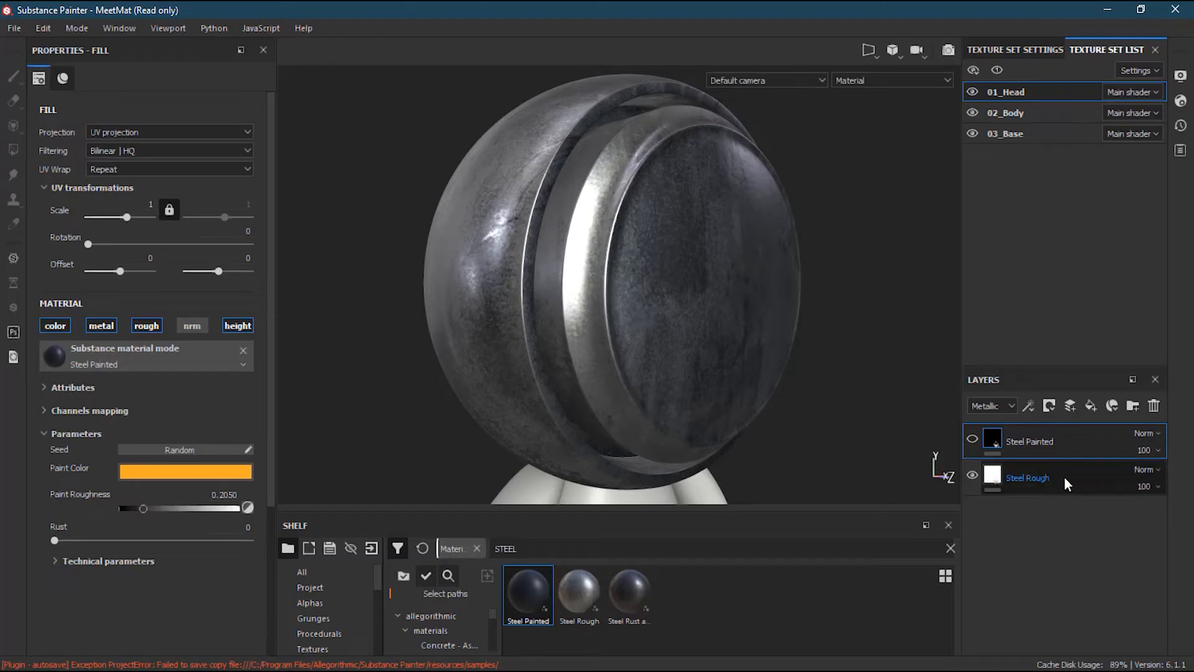
pyautogui.click(971, 439)
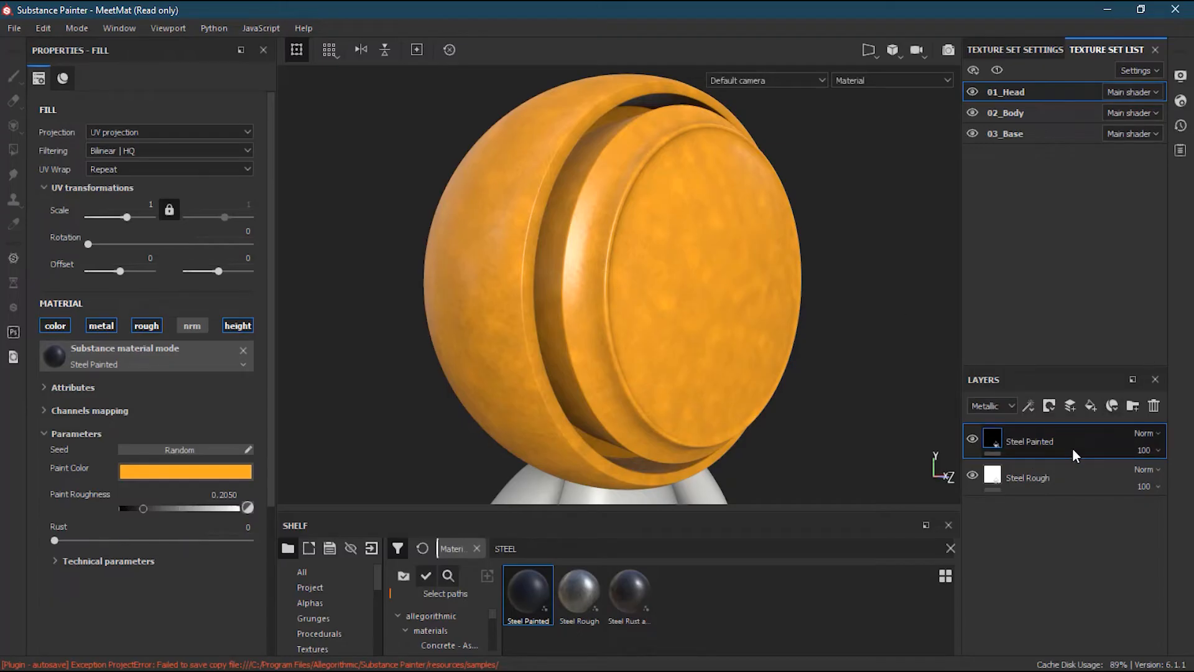
# Add a black mask to the Steel Painted layer.
pyautogui.rightClick(1038, 443)
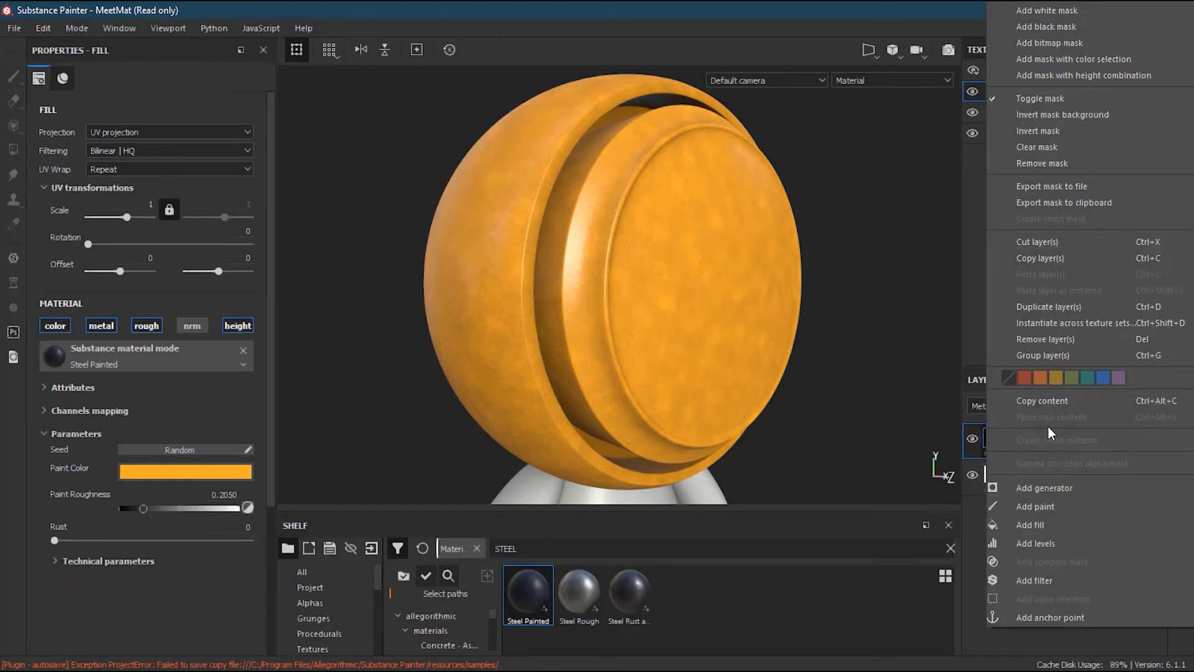
pyautogui.click(1039, 647)
pyautogui.click(1049, 406)
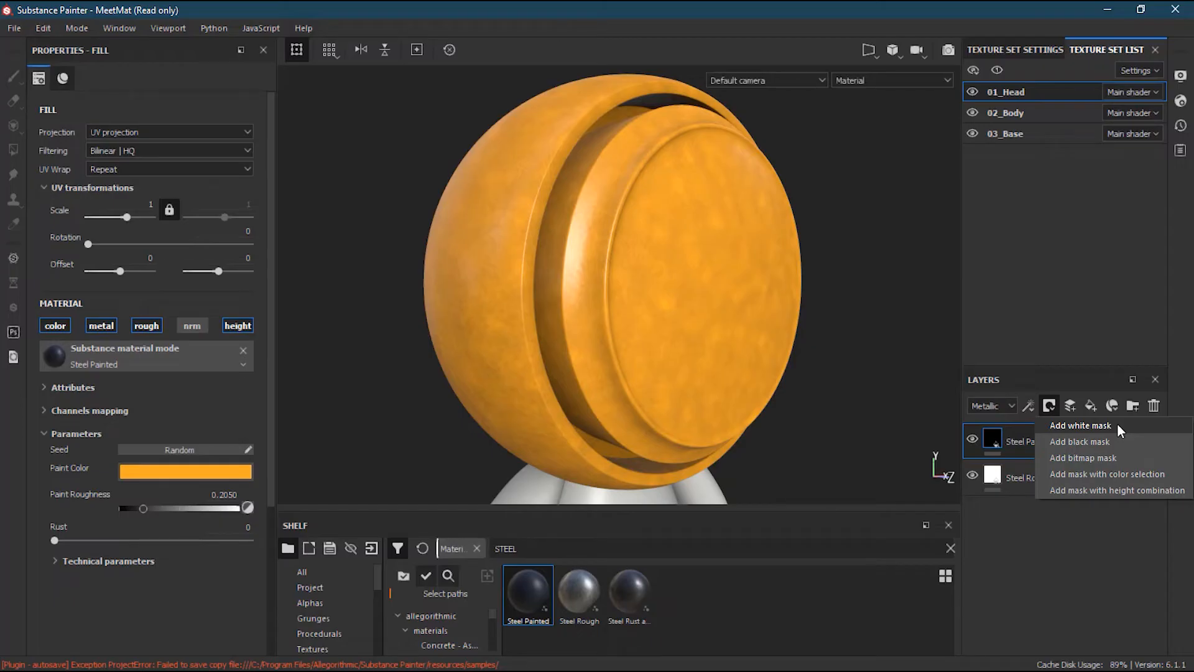
pyautogui.click(1120, 442)
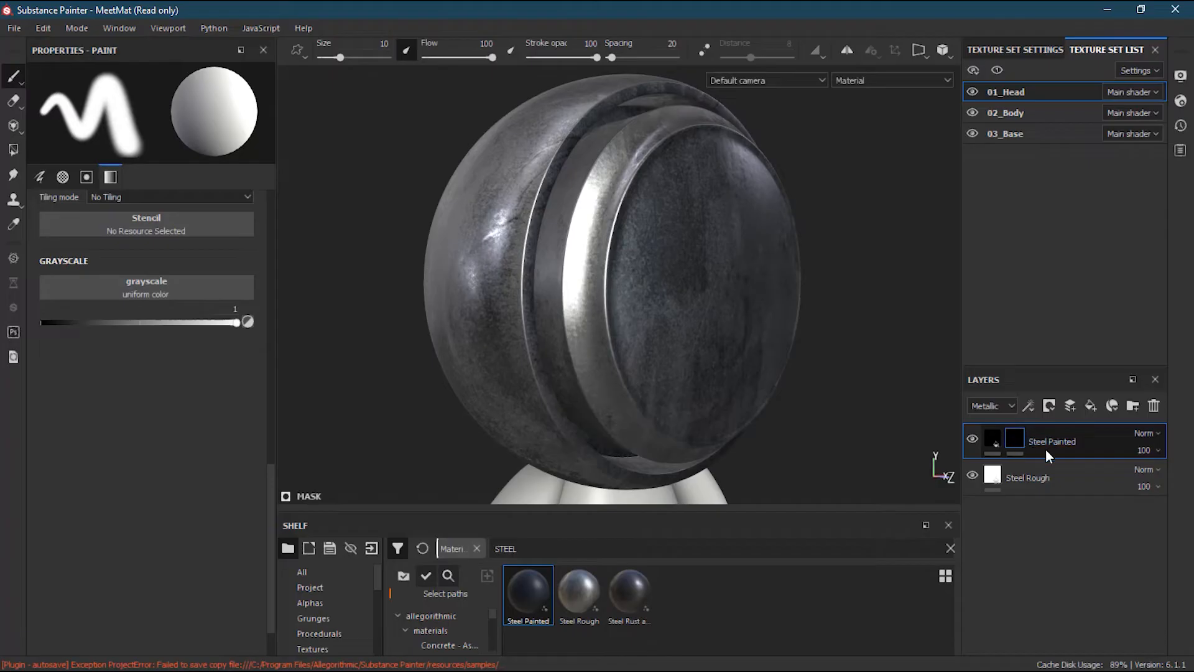
# Replace the Steel Painted layer's black mask with a white mask.
pyautogui.rightClick(1014, 438)
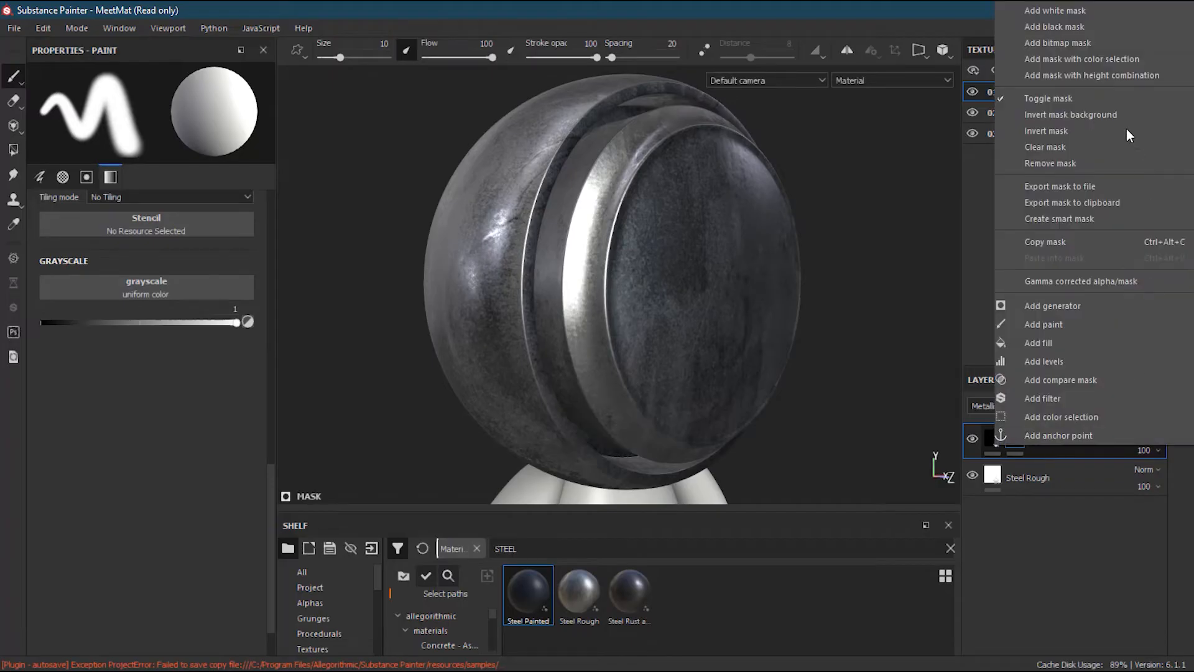
pyautogui.click(1059, 9)
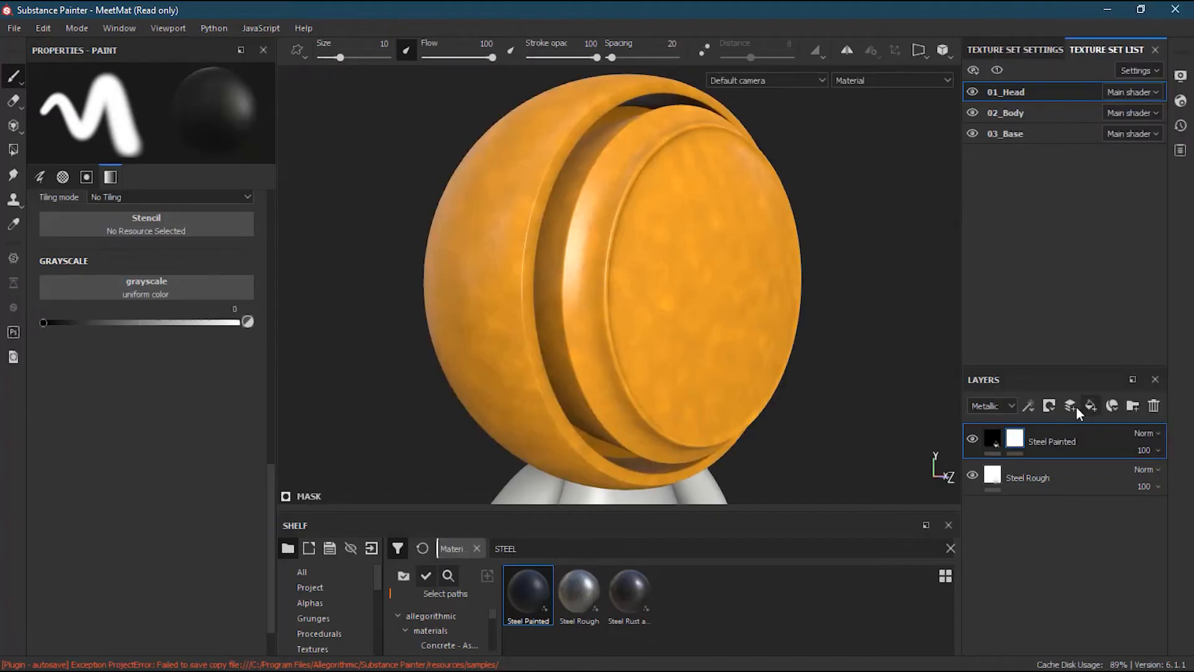
pyautogui.moveTo(1023, 442)
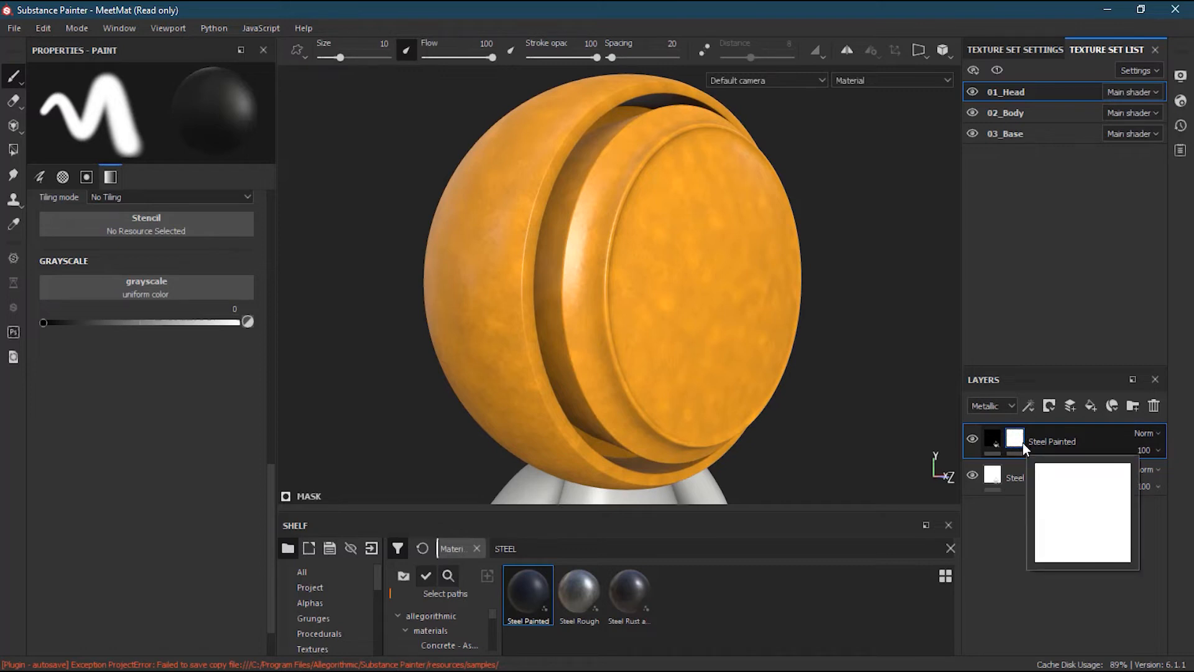
# Compare the properties of Steel Painted's material content and mask, and view the mask alone on the model.
pyautogui.click(993, 441)
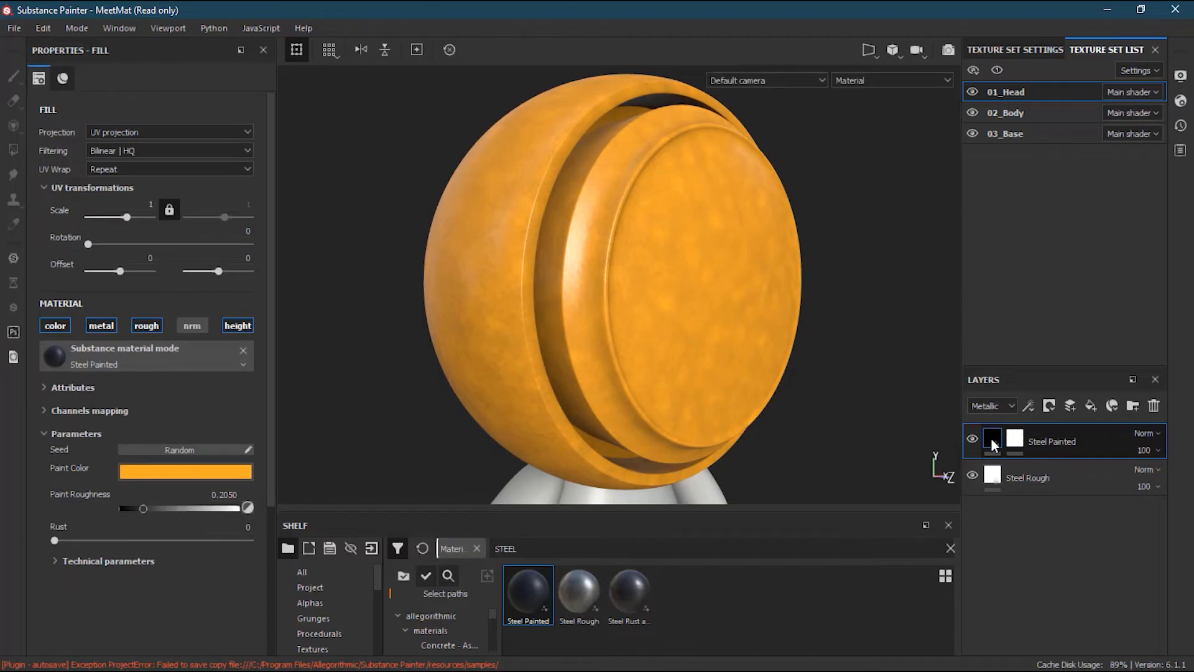
pyautogui.click(1017, 440)
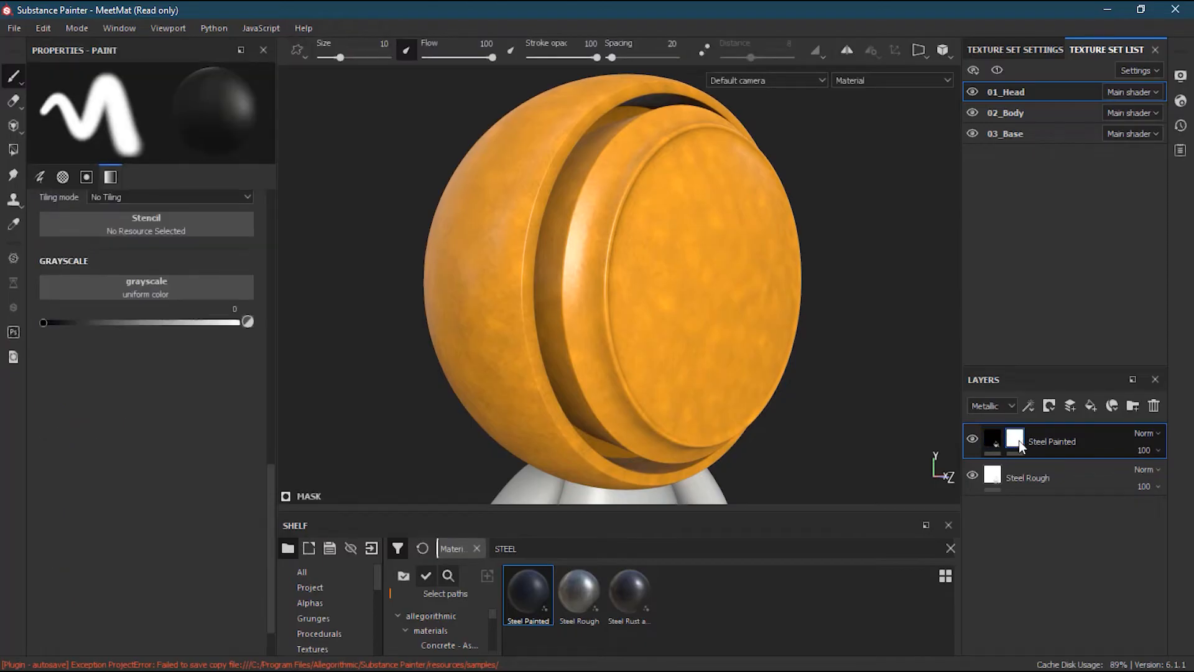
pyautogui.moveTo(1021, 443)
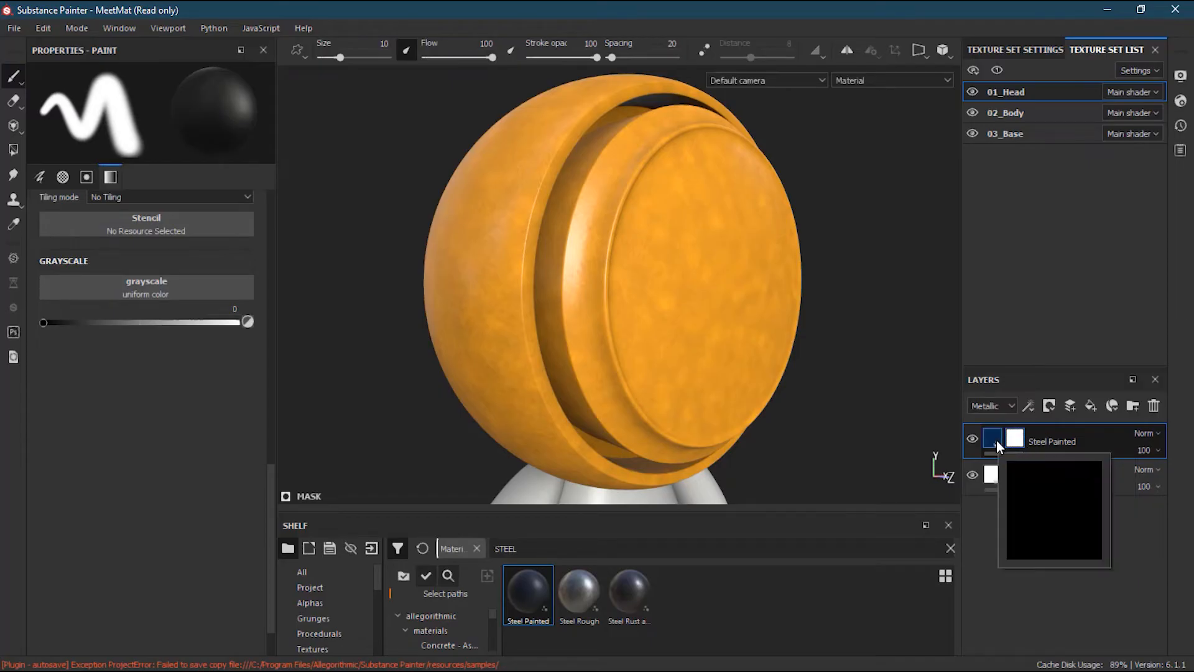
pyautogui.click(994, 440)
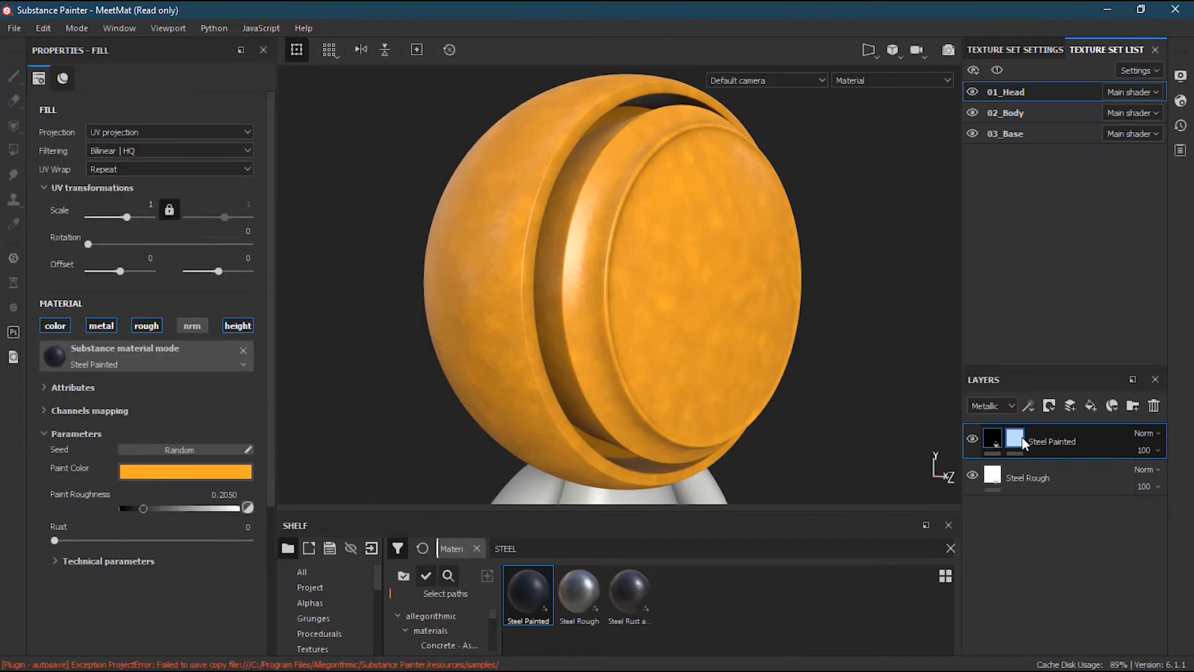
pyautogui.click(1021, 438)
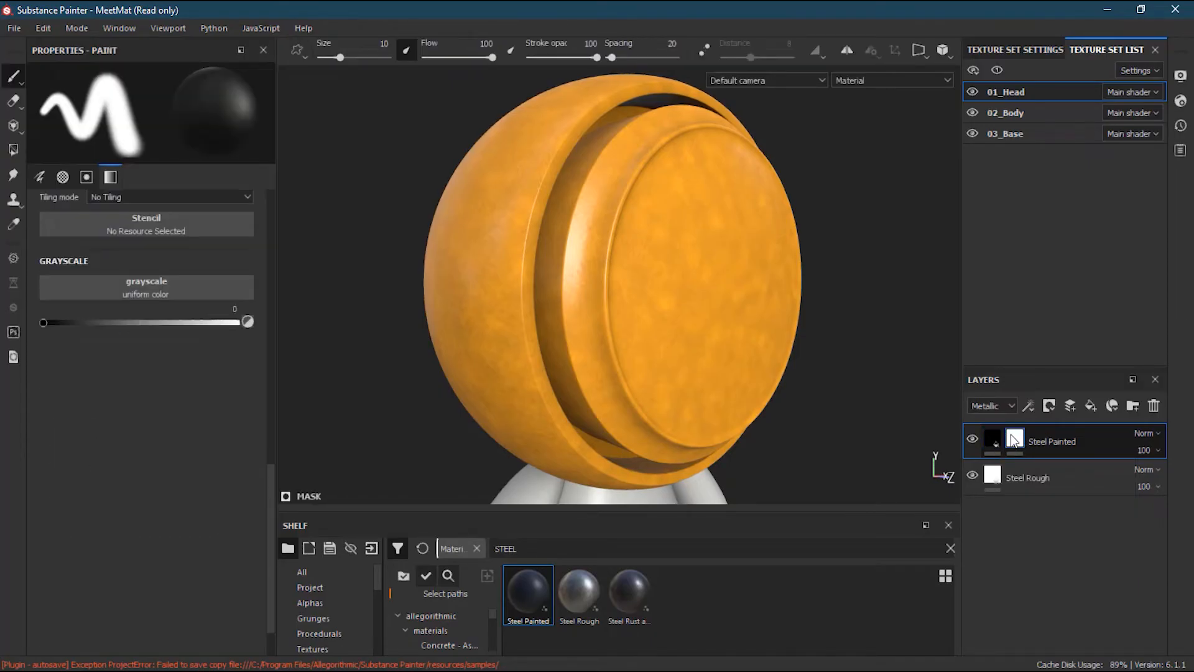
pyautogui.keyDown('alt'); pyautogui.click(1015, 440); pyautogui.keyUp('alt')
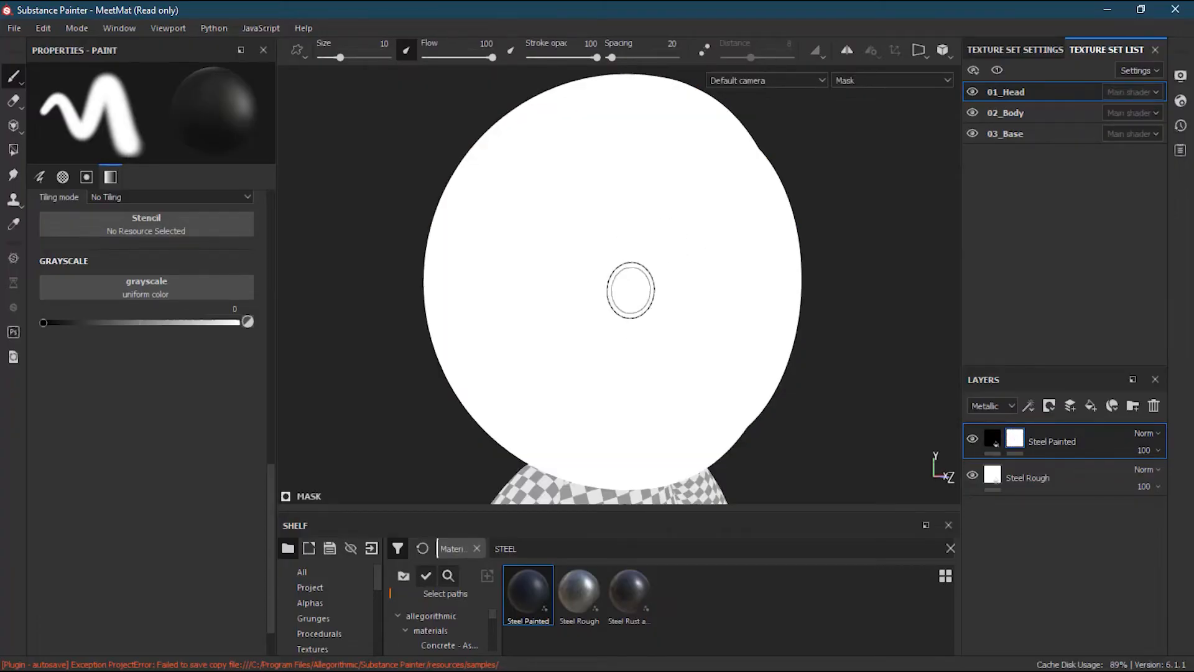
pyautogui.click(993, 438)
# Add a generator to the Steel Painted layer's white mask.
pyautogui.click(1018, 439)
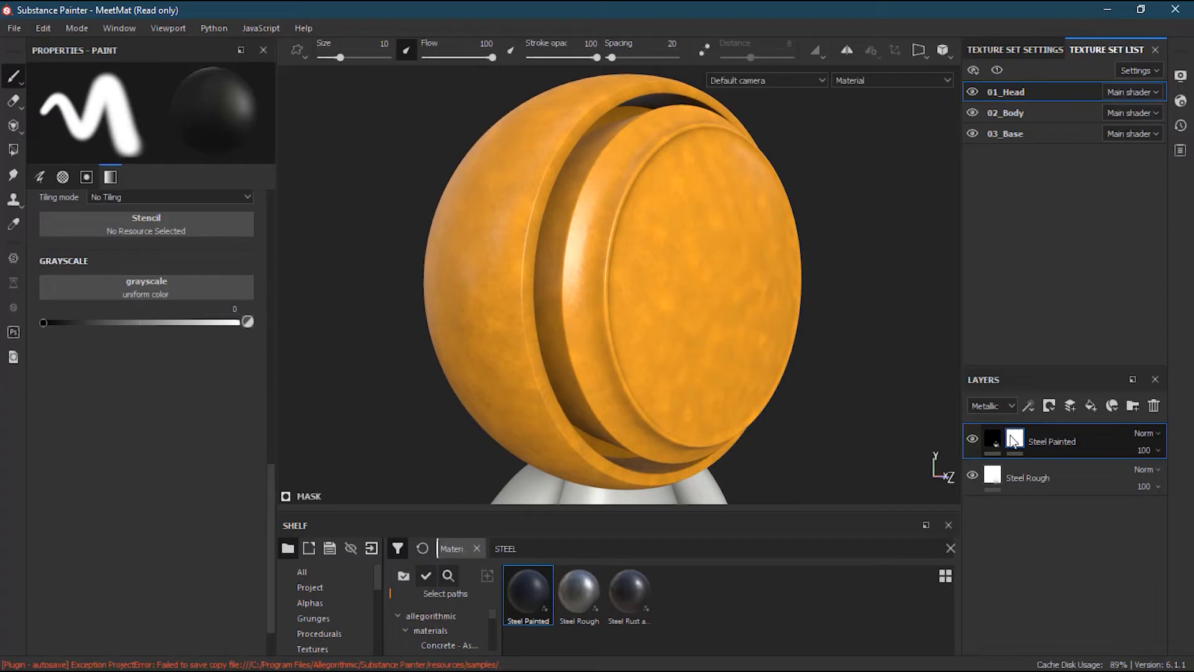
pyautogui.click(1030, 407)
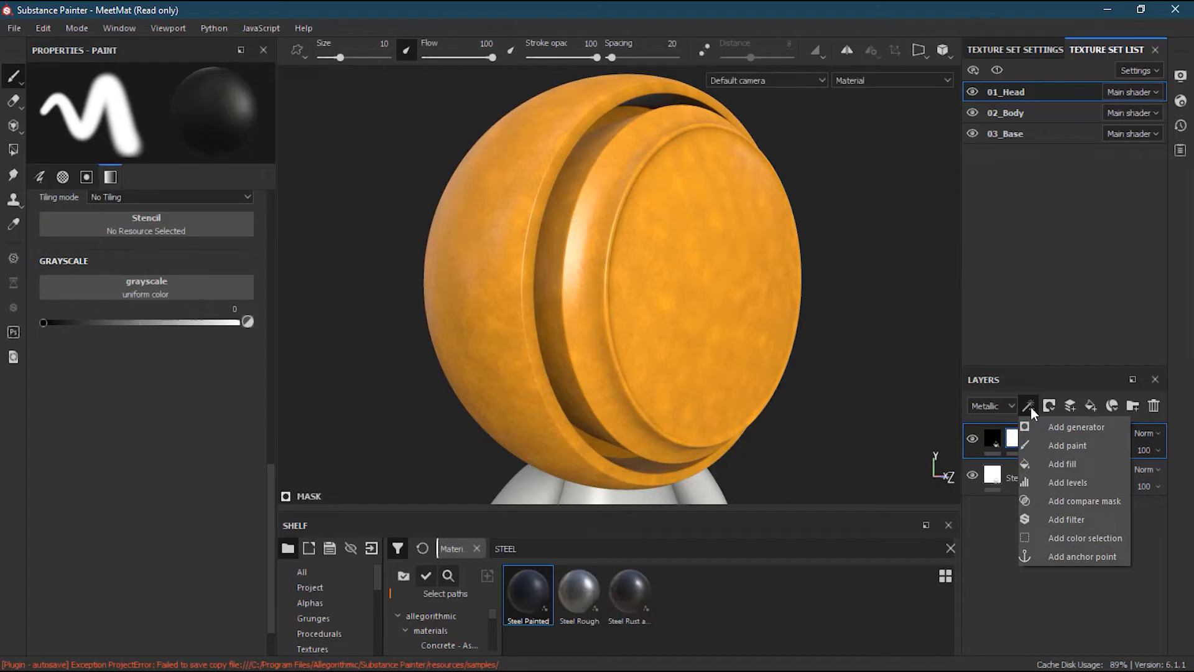
pyautogui.click(1069, 427)
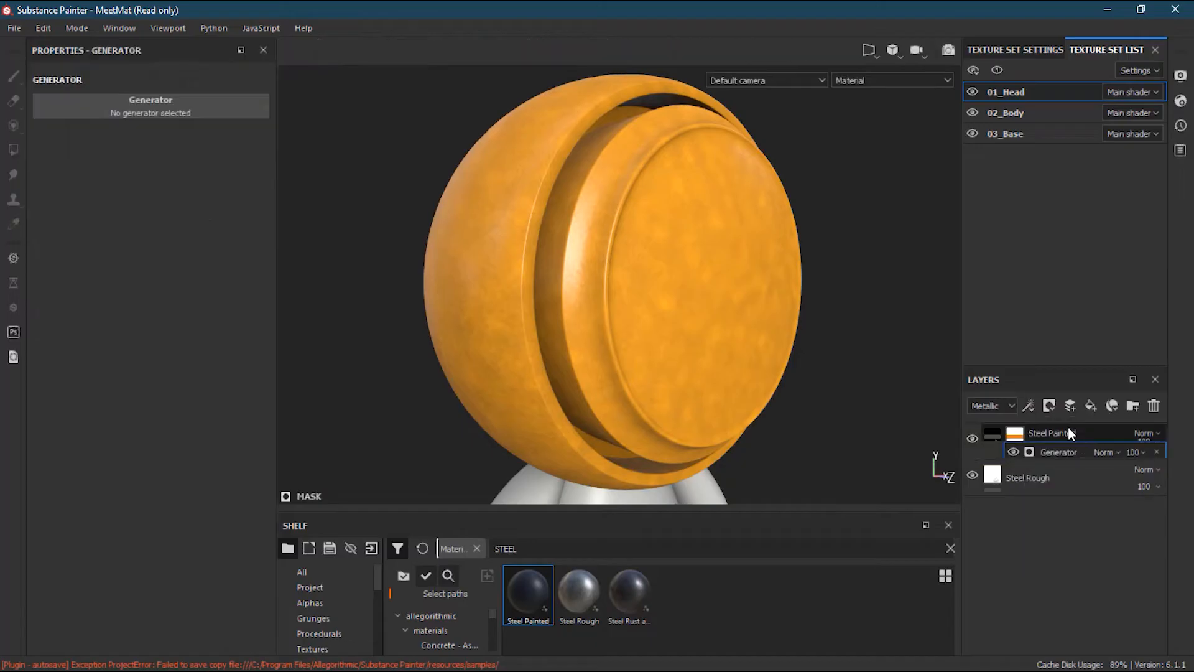
# Assign the Metal Edge Wear generator to the generator slot in the Steel Painted layer's mask.
pyautogui.click(1031, 405)
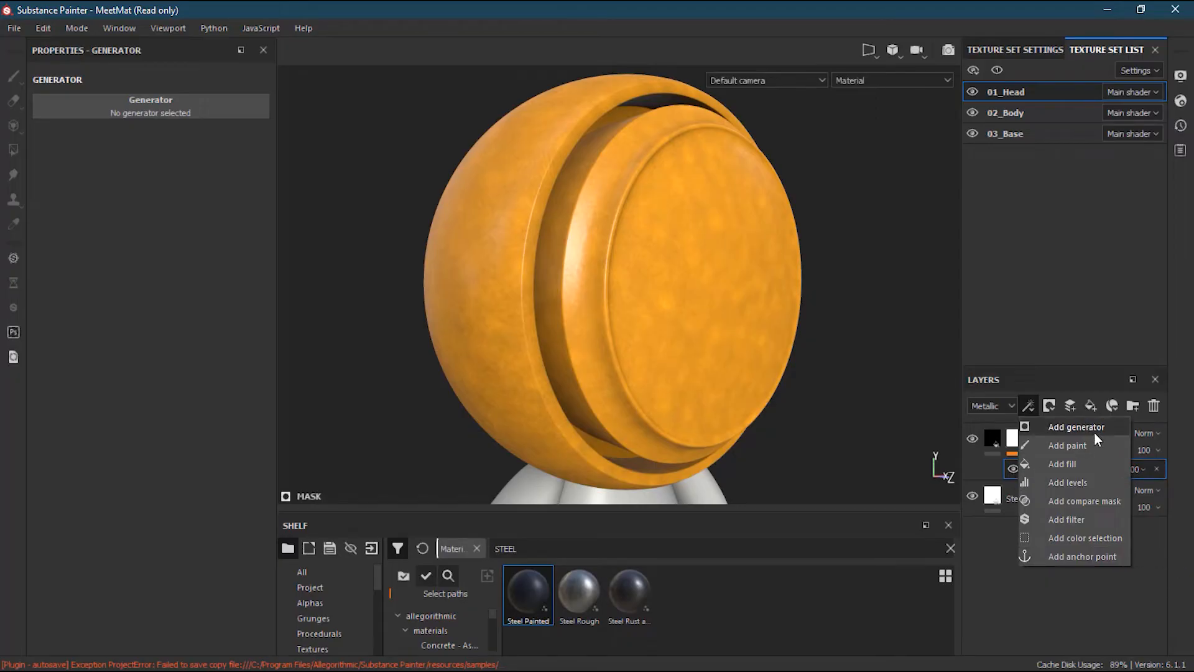
pyautogui.click(1010, 474)
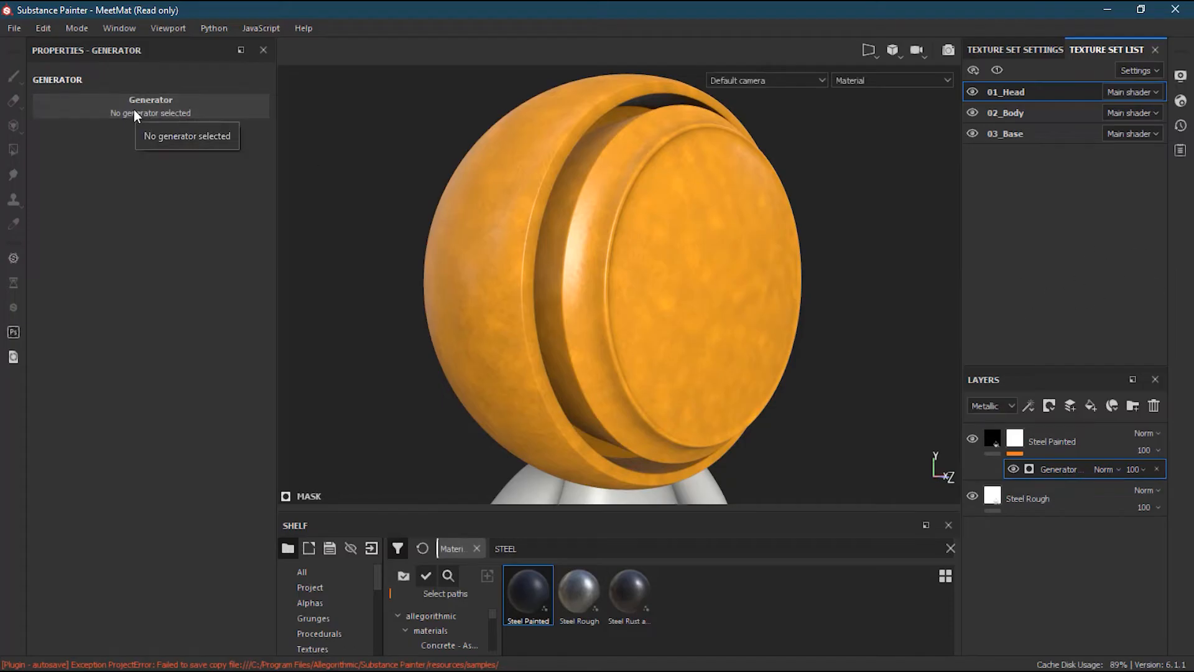
pyautogui.click(152, 113)
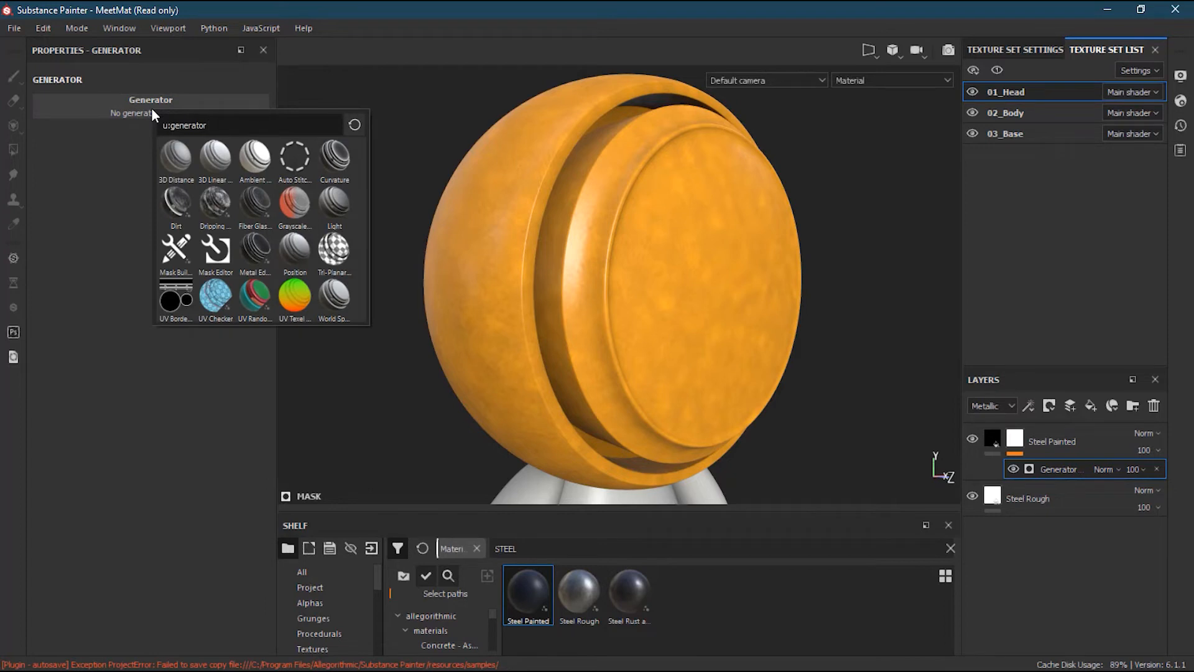
pyautogui.moveTo(186, 161)
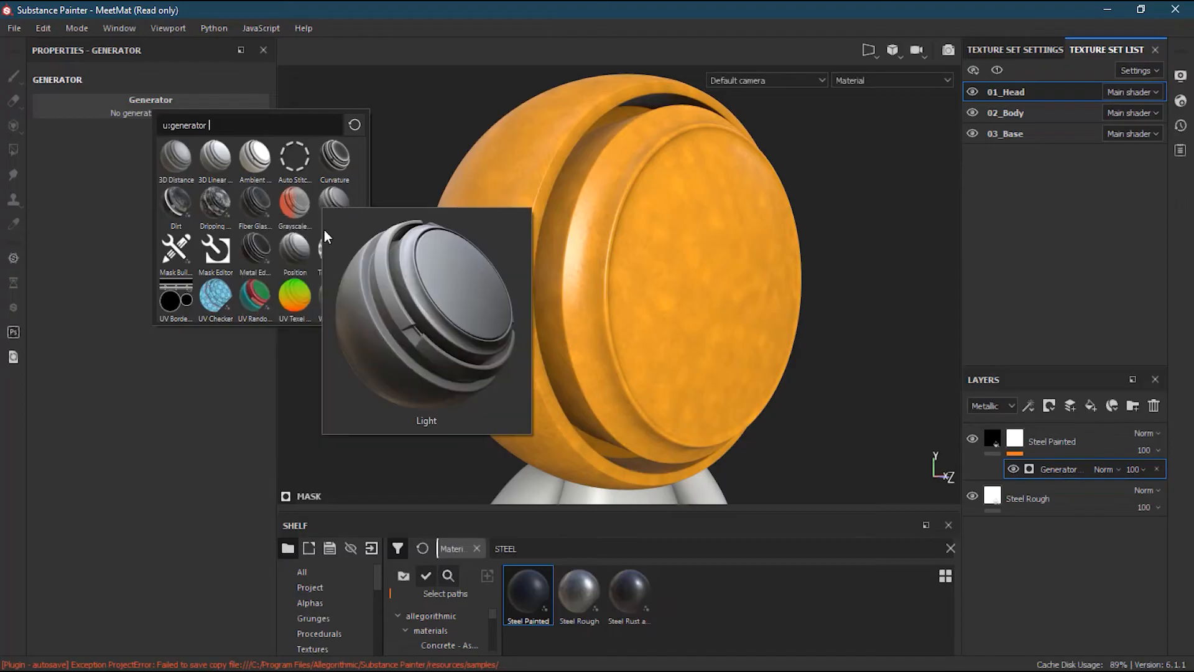
pyautogui.click(260, 250)
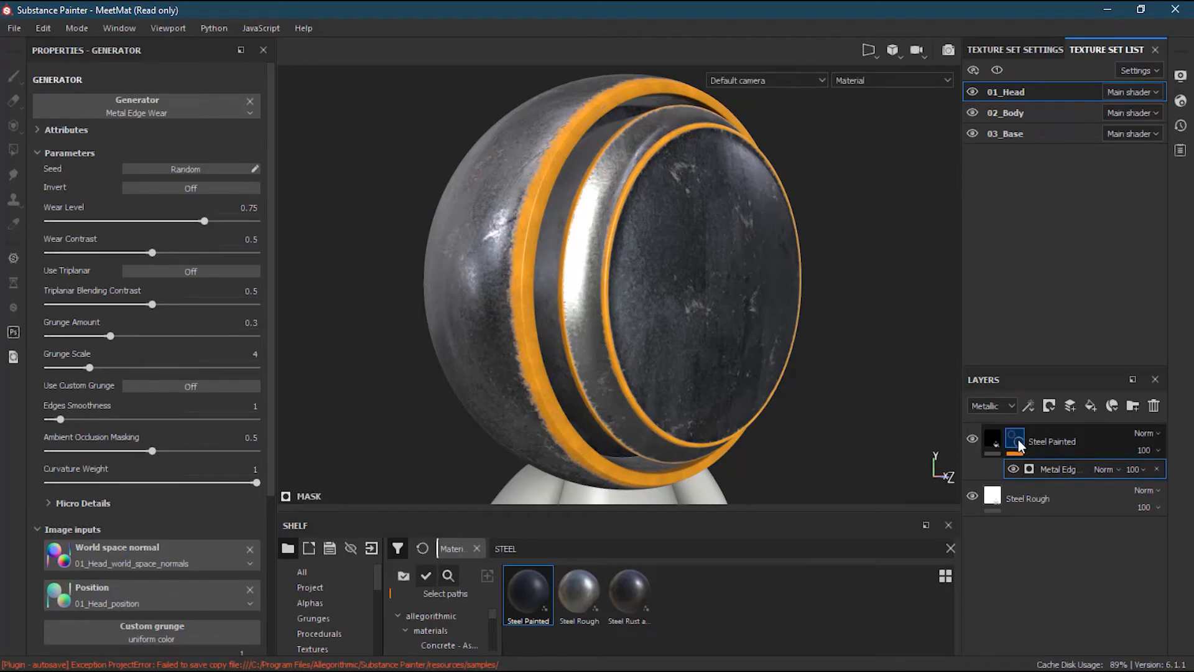
# Invert the Steel Painted layer's mask so the orange paint covers the surfaces instead of the edges.
pyautogui.moveTo(1020, 447)
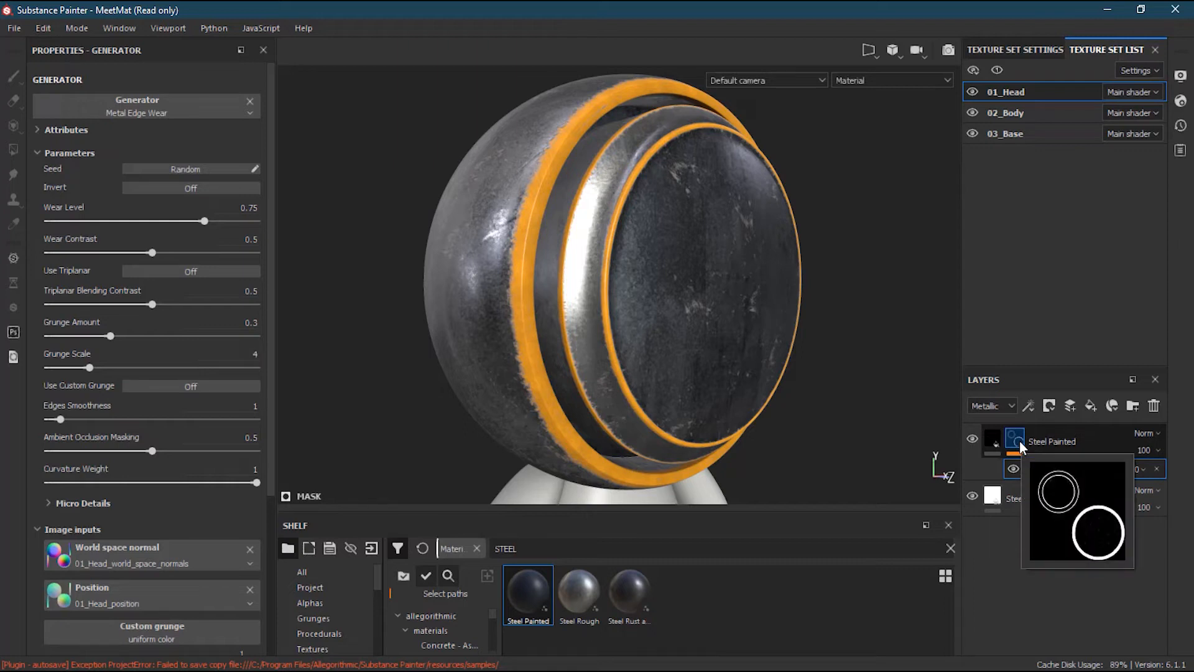
pyautogui.click(1015, 439)
pyautogui.rightClick(1020, 446)
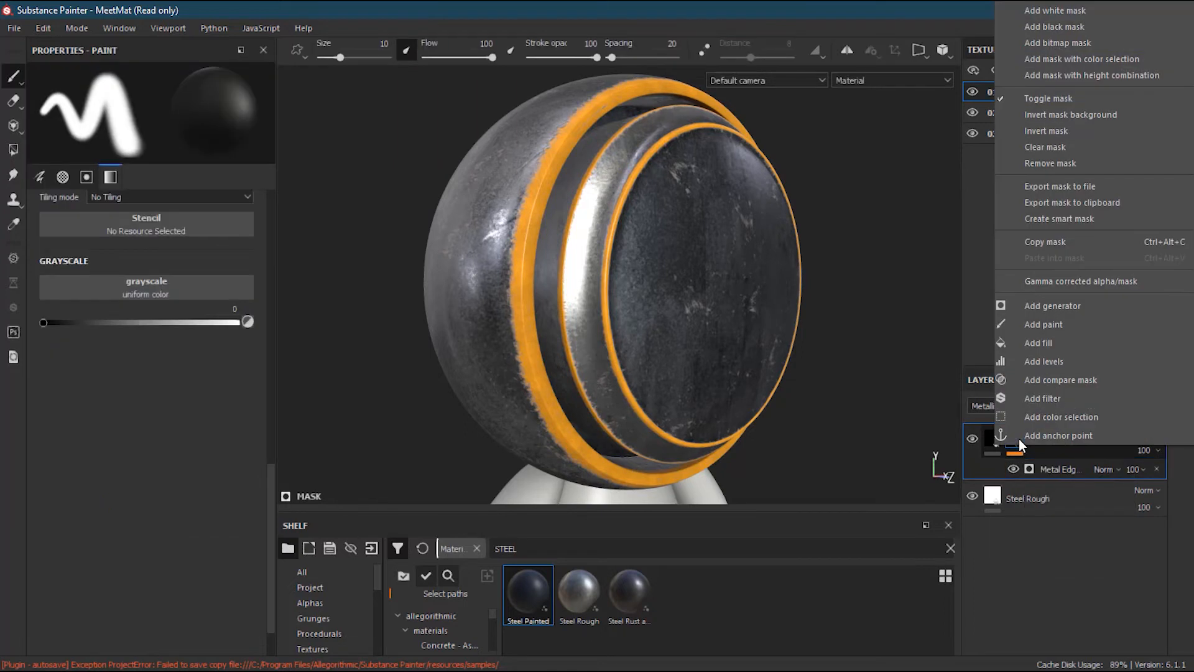
pyautogui.click(1103, 132)
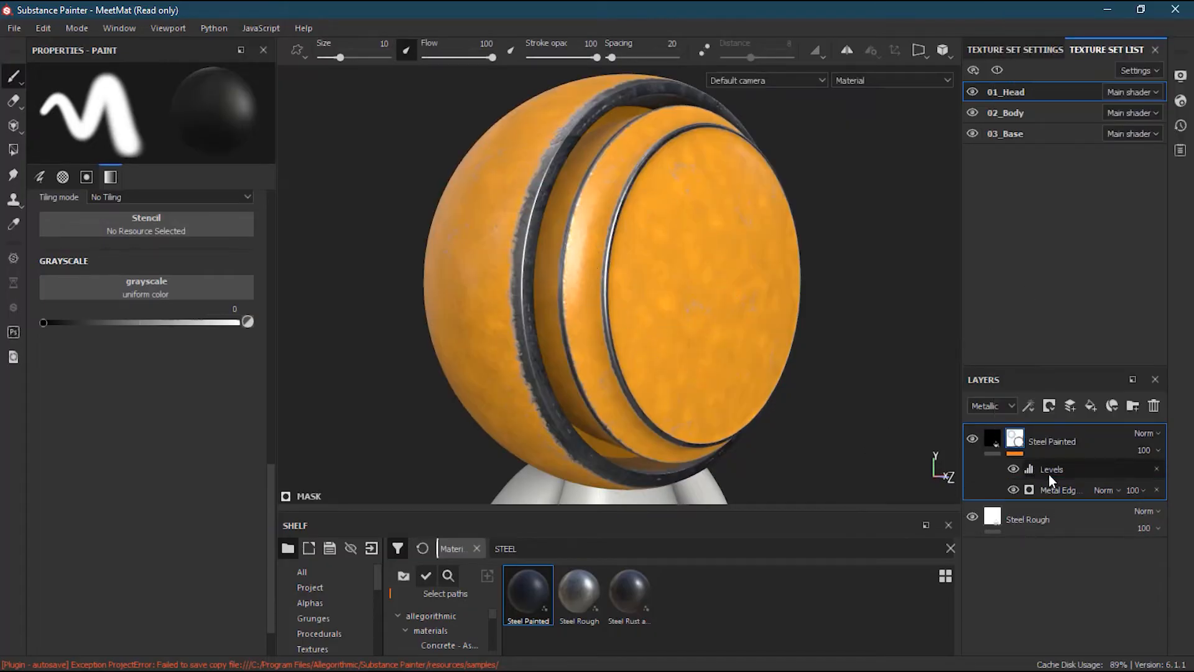
# Examine the settings of the Metal Edge Wear generator and the Levels effect in the Steel Painted mask, trying the Levels handles.
pyautogui.click(1057, 488)
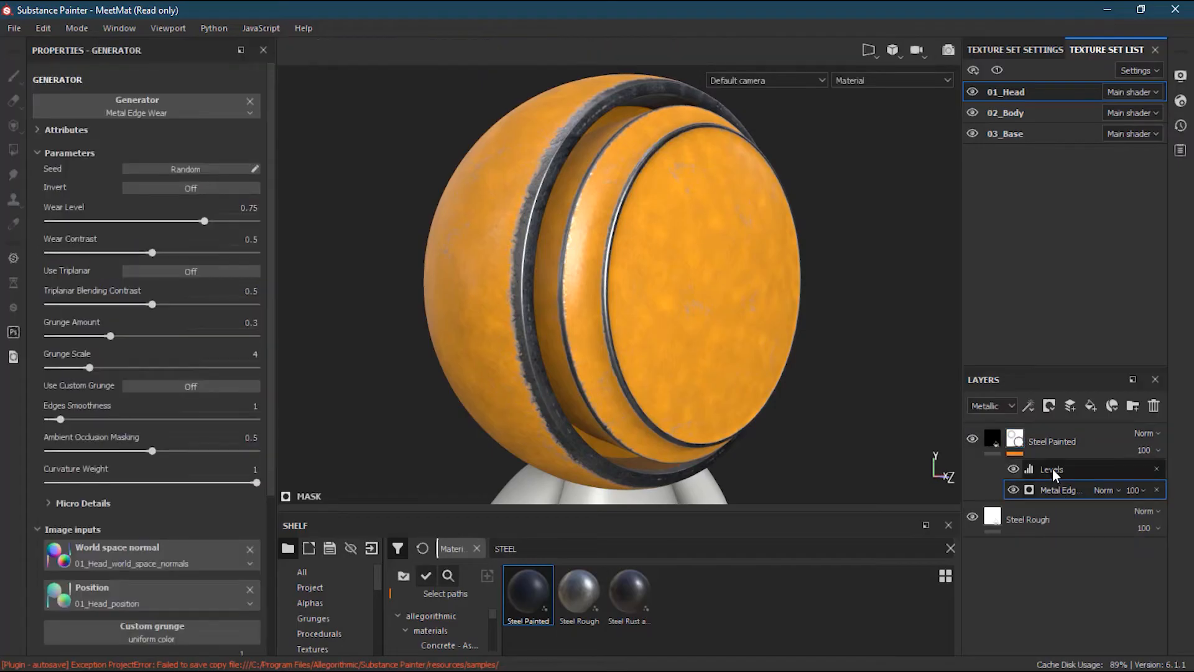
pyautogui.click(1053, 469)
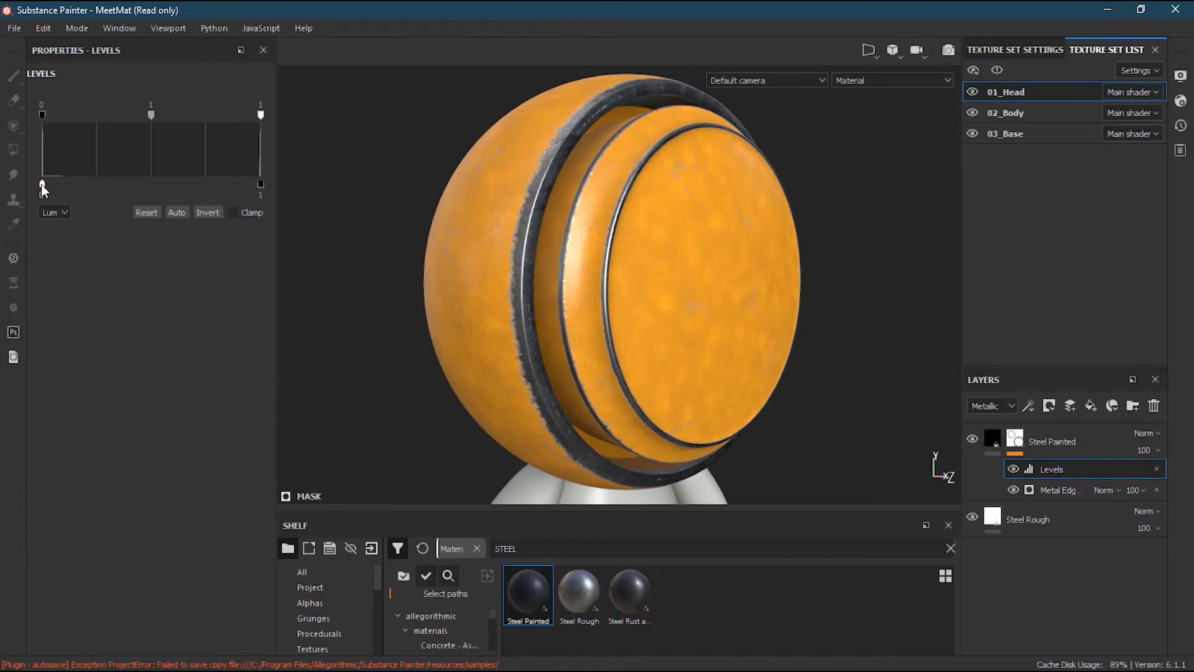
pyautogui.moveTo(42, 184)
pyautogui.mouseDown()
pyautogui.moveTo(104, 184)
pyautogui.moveTo(23, 181)
pyautogui.mouseUp()
pyautogui.moveTo(43, 115); pyautogui.dragTo(2, 123)
pyautogui.moveTo(152, 115)
pyautogui.mouseDown()
pyautogui.moveTo(55, 117)
pyautogui.moveTo(157, 128)
pyautogui.mouseUp()
pyautogui.click(1070, 491)
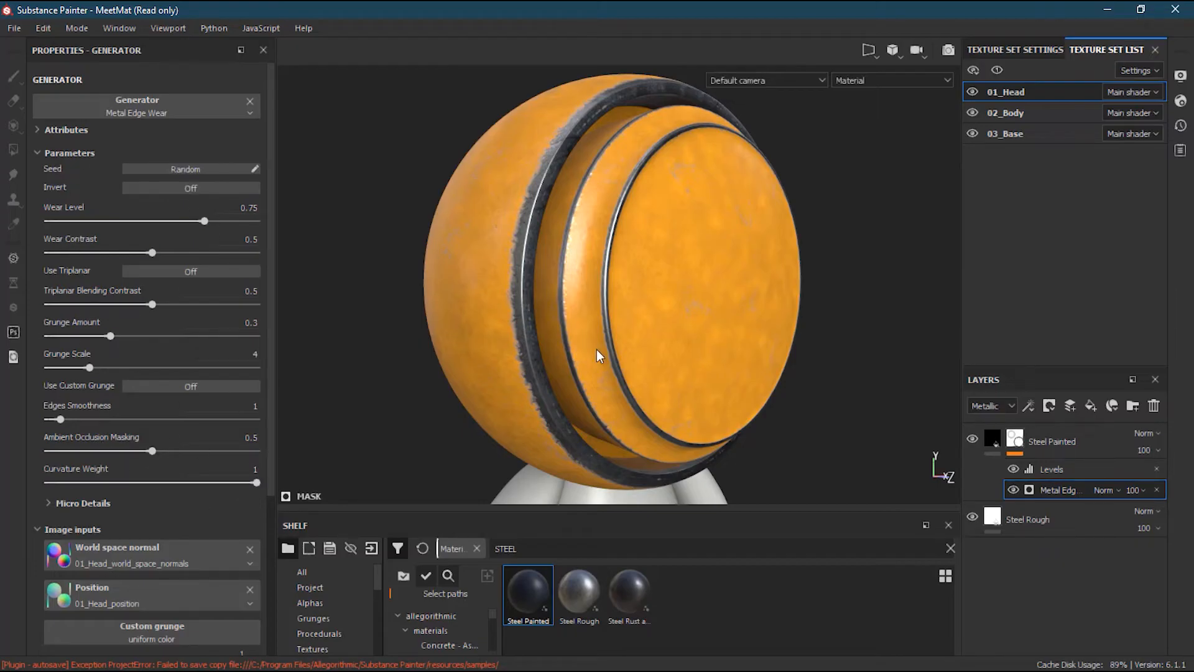
# Try Wear Level values of 0.11 and 0.58 on the Metal Edge Wear generator.
pyautogui.moveTo(662, 298)
pyautogui.keyDown('alt'); pyautogui.mouseDown()
pyautogui.moveTo(645, 288)
pyautogui.moveTo(495, 312)
pyautogui.moveTo(632, 339)
pyautogui.moveTo(641, 309)
pyautogui.moveTo(615, 305)
pyautogui.mouseUp(); pyautogui.keyUp('alt')
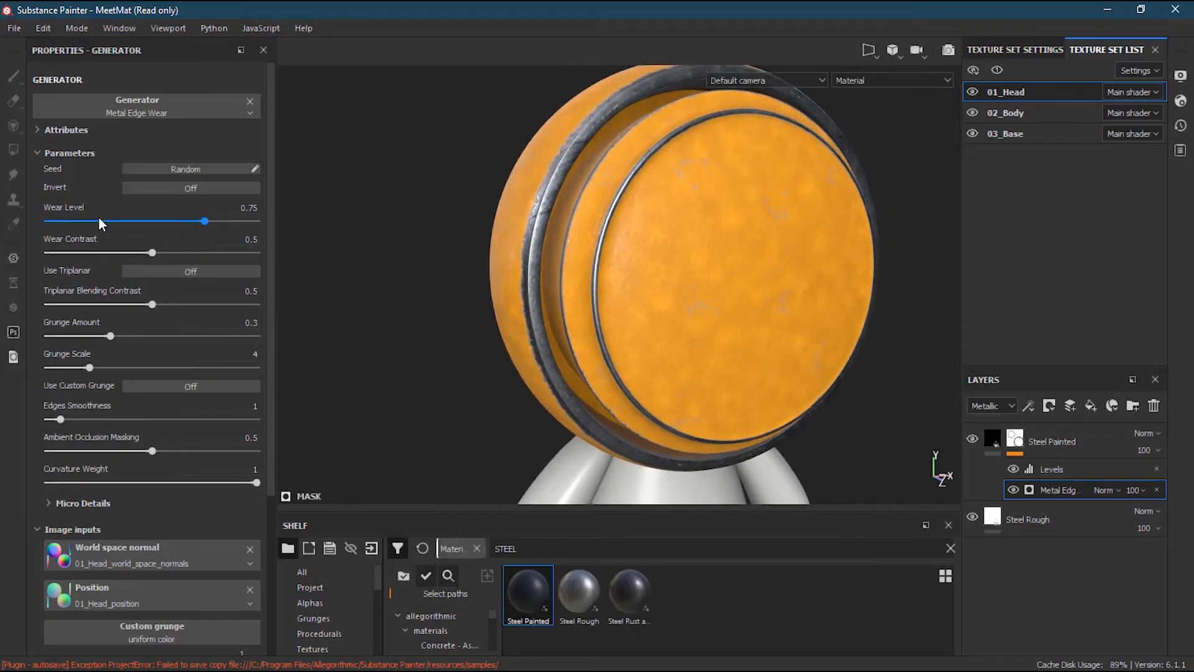
pyautogui.moveTo(206, 224); pyautogui.dragTo(72, 225)
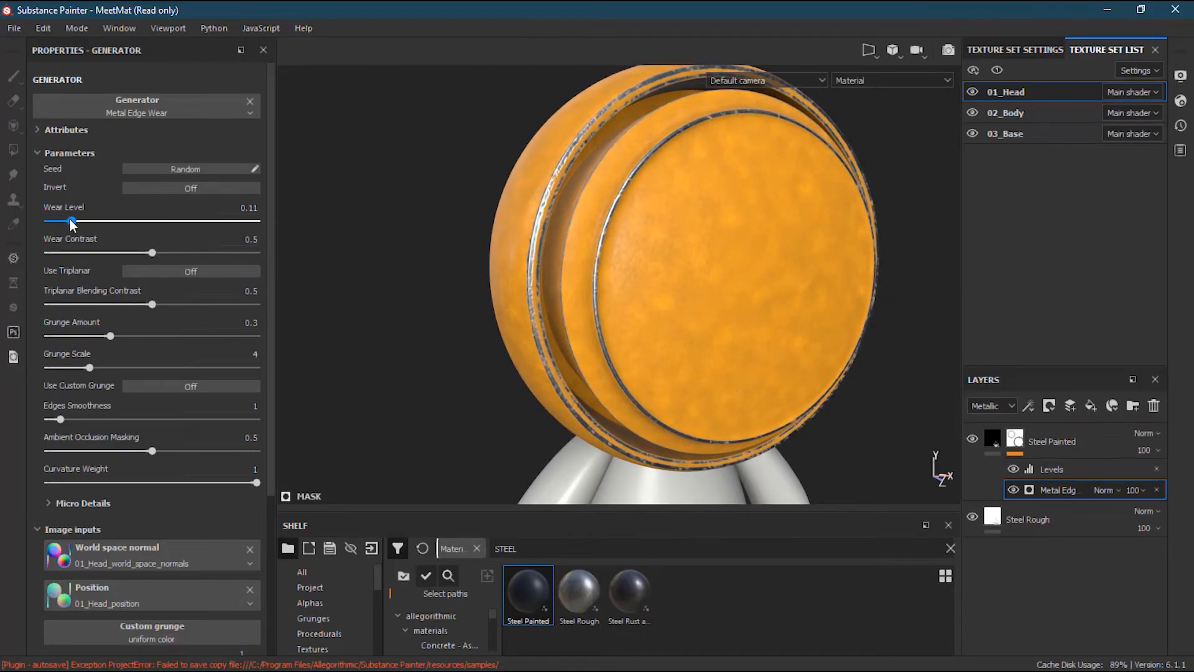
pyautogui.moveTo(72, 225); pyautogui.dragTo(170, 233)
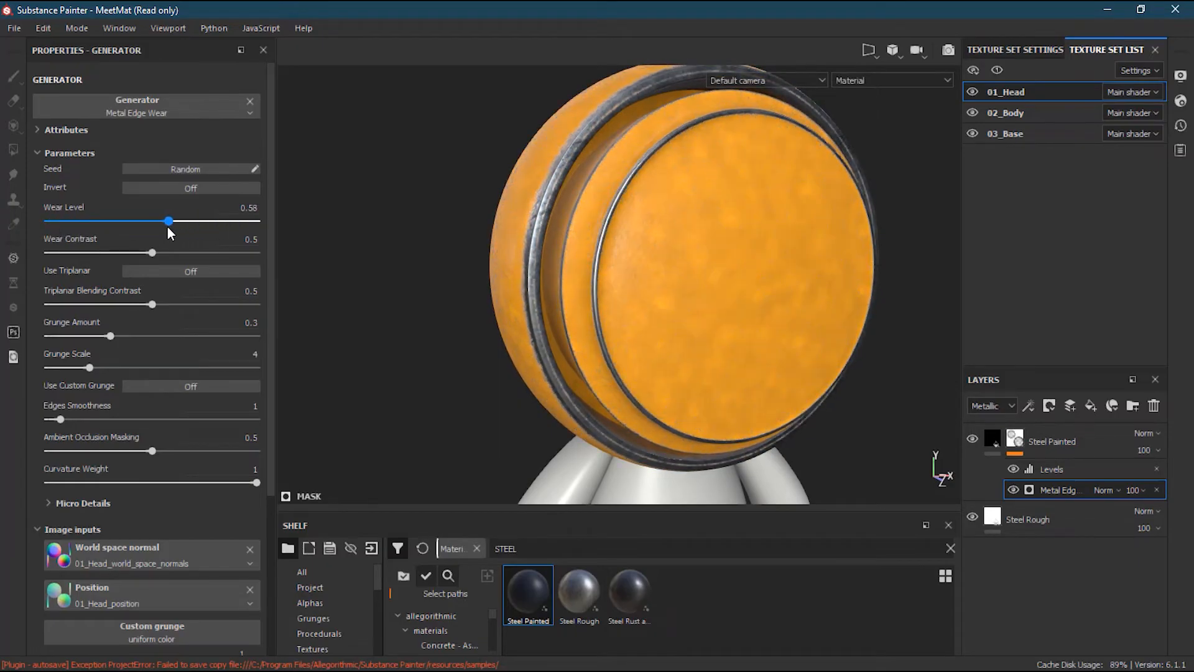
# Try Wear Contrast values of 0.04 and 0.62 on the generator and compare the head's worn edges.
pyautogui.moveTo(152, 252); pyautogui.dragTo(58, 266)
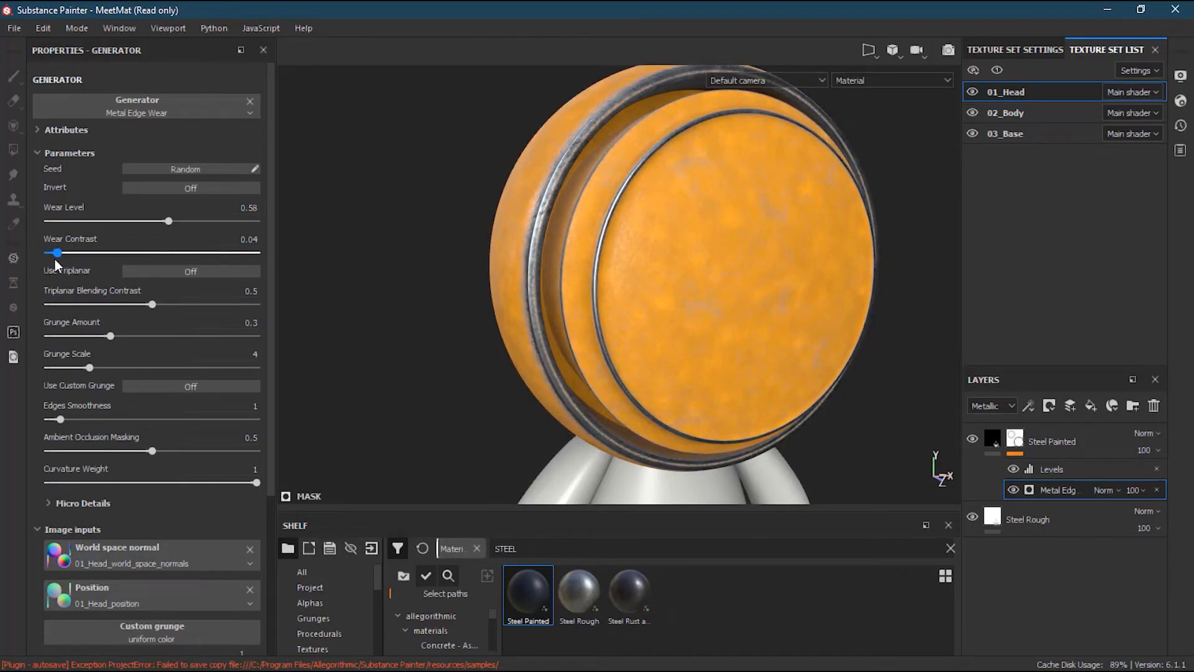
pyautogui.keyDown('alt'); pyautogui.moveTo(570, 196); pyautogui.dragTo(637, 241); pyautogui.keyUp('alt')
pyautogui.keyDown('alt'); pyautogui.moveTo(512, 223); pyautogui.dragTo(899, 179, button='right'); pyautogui.keyUp('alt')
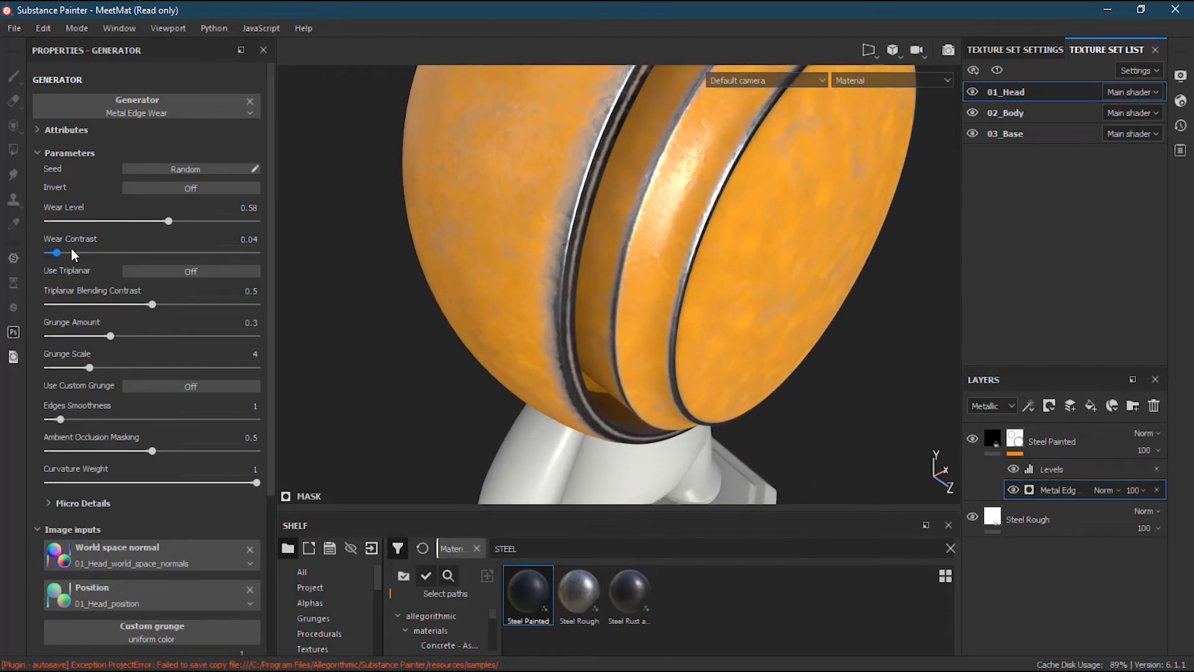
pyautogui.moveTo(59, 252); pyautogui.dragTo(174, 255)
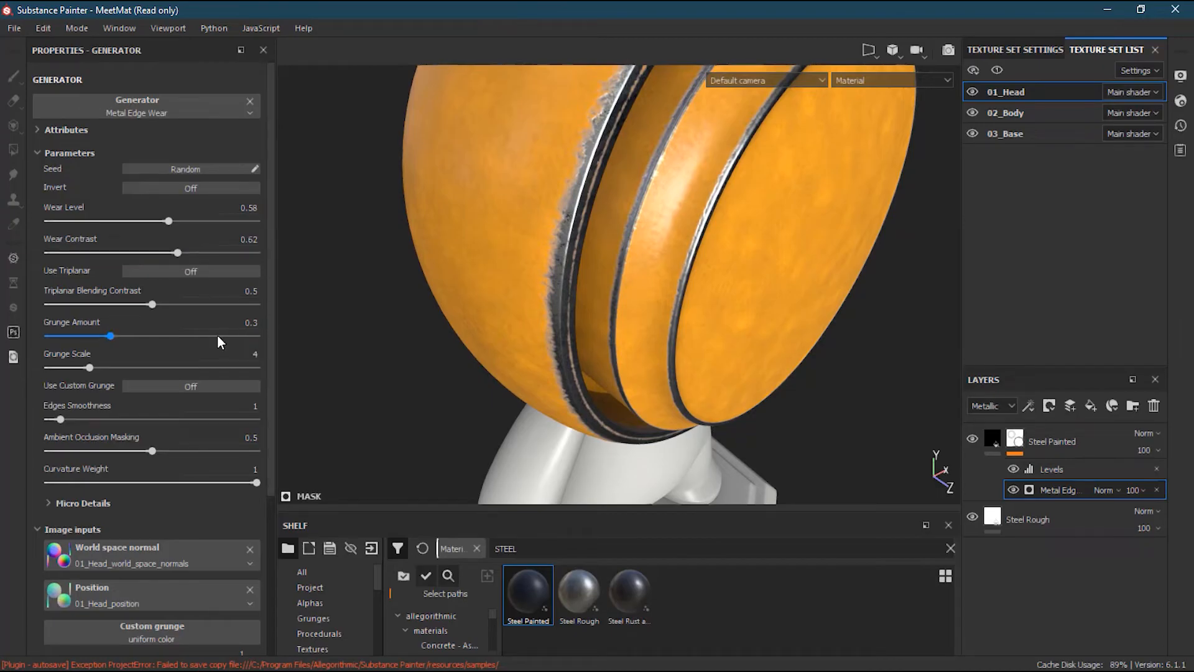
# Undo the Wear Contrast and Wear Level changes and inspect the worn edges around the head.
pyautogui.hotkey('ctrl', 'z')
pyautogui.hotkey('ctrl', 'z')
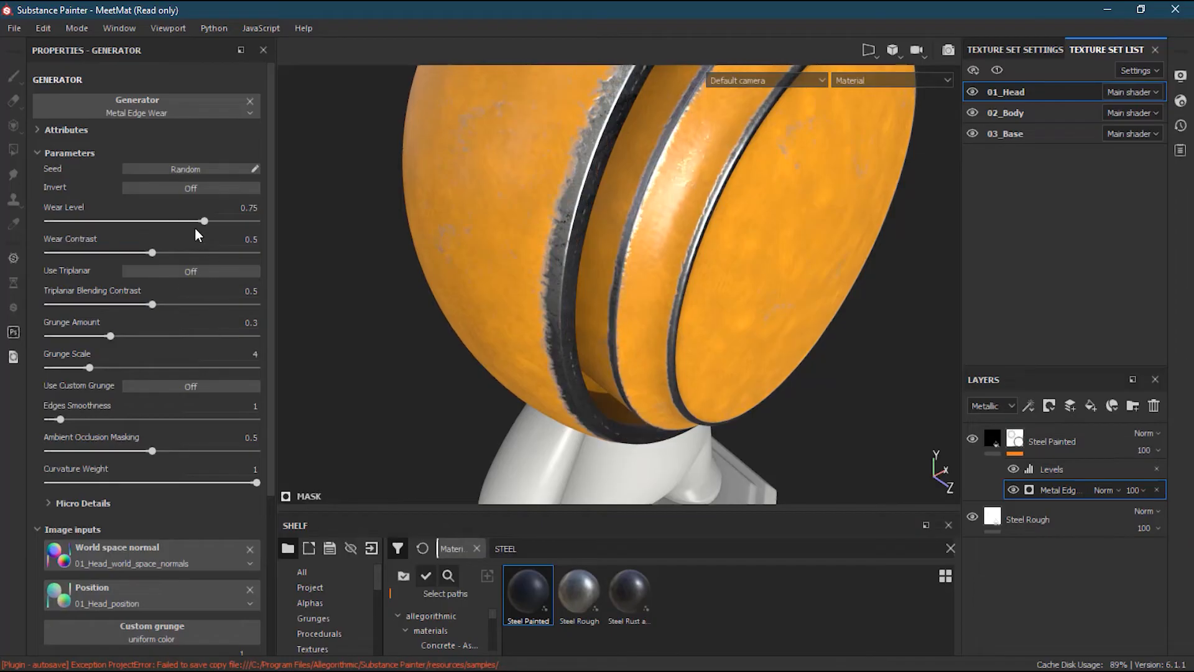
pyautogui.keyDown('alt'); pyautogui.moveTo(400, 365); pyautogui.dragTo(469, 319); pyautogui.keyUp('alt')
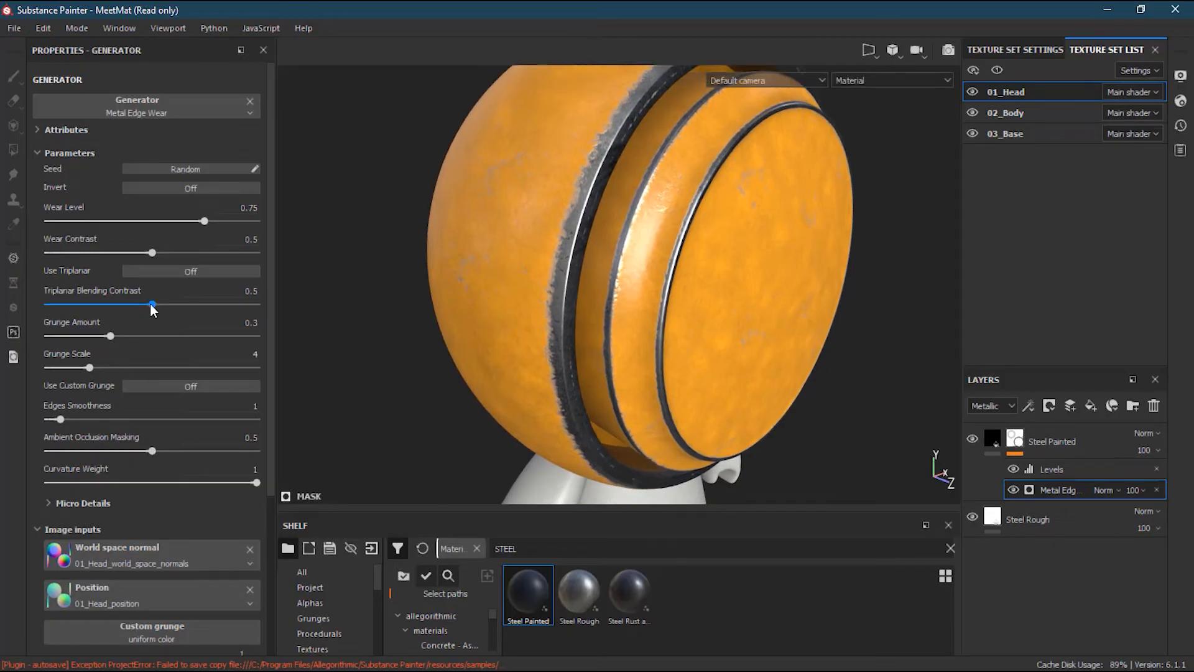
pyautogui.keyDown('alt'); pyautogui.moveTo(557, 301); pyautogui.dragTo(551, 235); pyautogui.keyUp('alt')
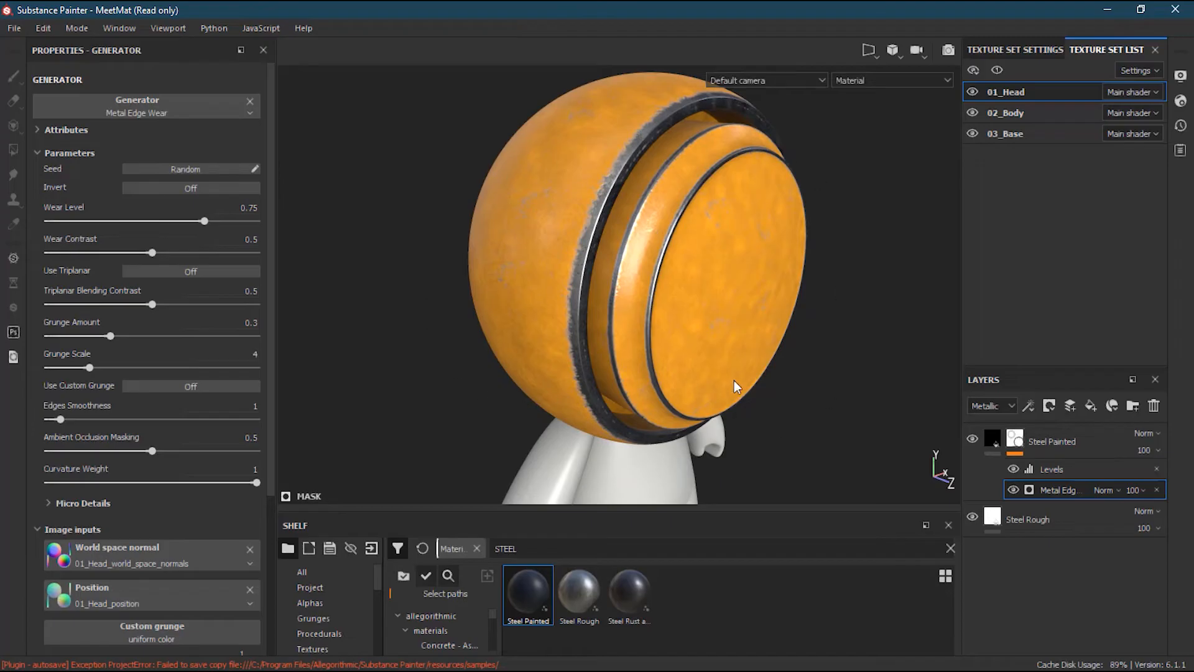
pyautogui.keyDown('alt'); pyautogui.moveTo(722, 375); pyautogui.dragTo(659, 344); pyautogui.keyUp('alt')
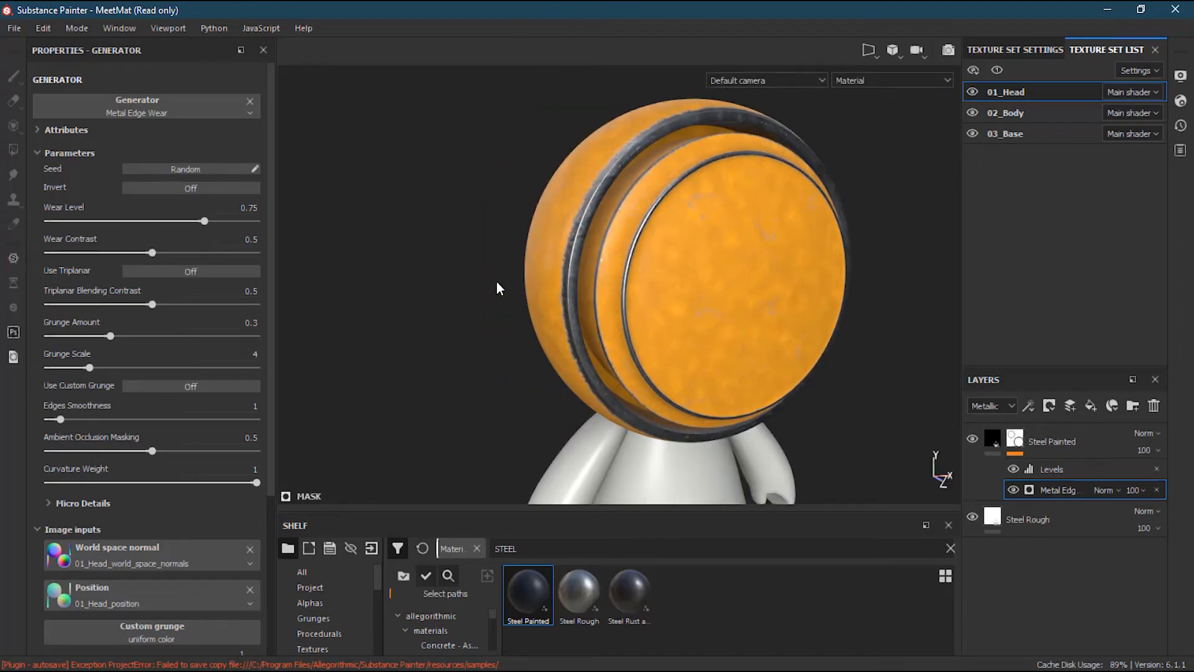
pyautogui.keyDown('alt'); pyautogui.moveTo(390, 286); pyautogui.dragTo(424, 310); pyautogui.keyUp('alt')
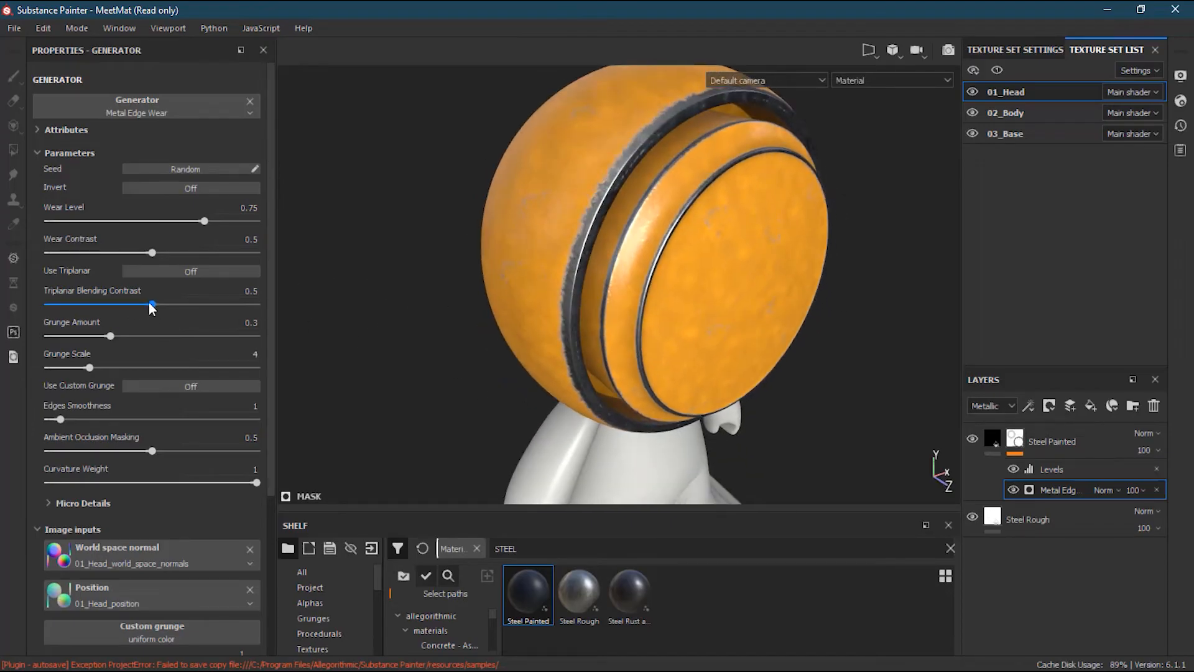
# Try a Triplanar Blending Contrast of 0.07 and set it back to 0.5.
pyautogui.moveTo(150, 305); pyautogui.dragTo(63, 304)
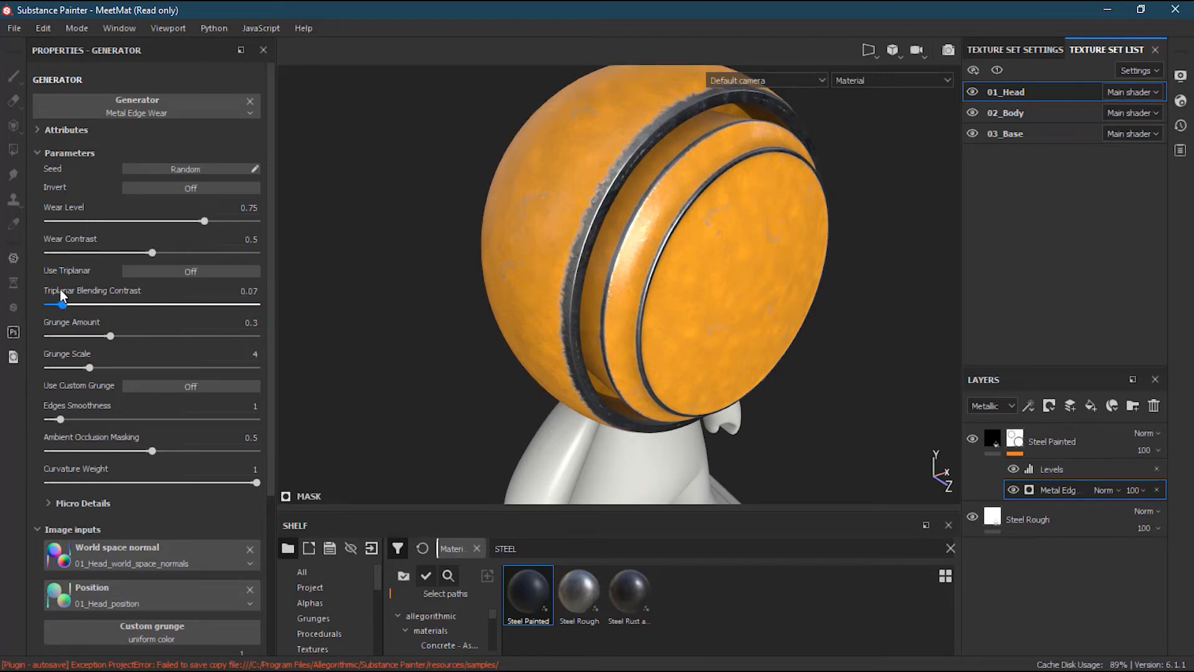
pyautogui.click(251, 292)
pyautogui.write('.')
pyautogui.write('5')
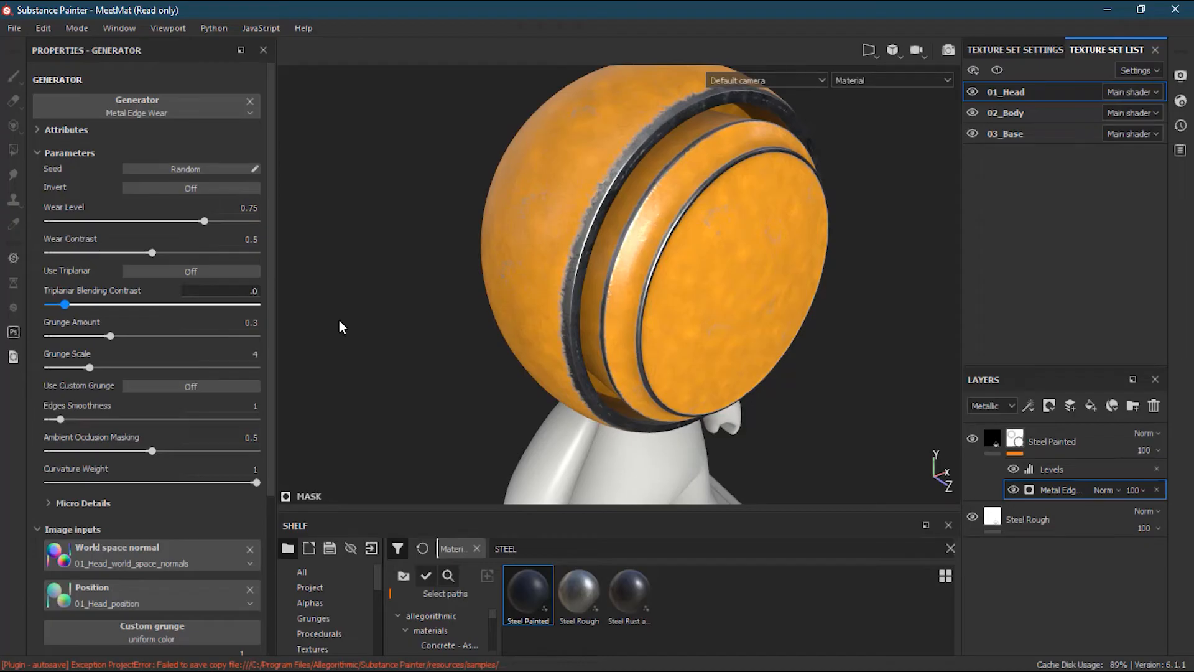
pyautogui.press('Return')
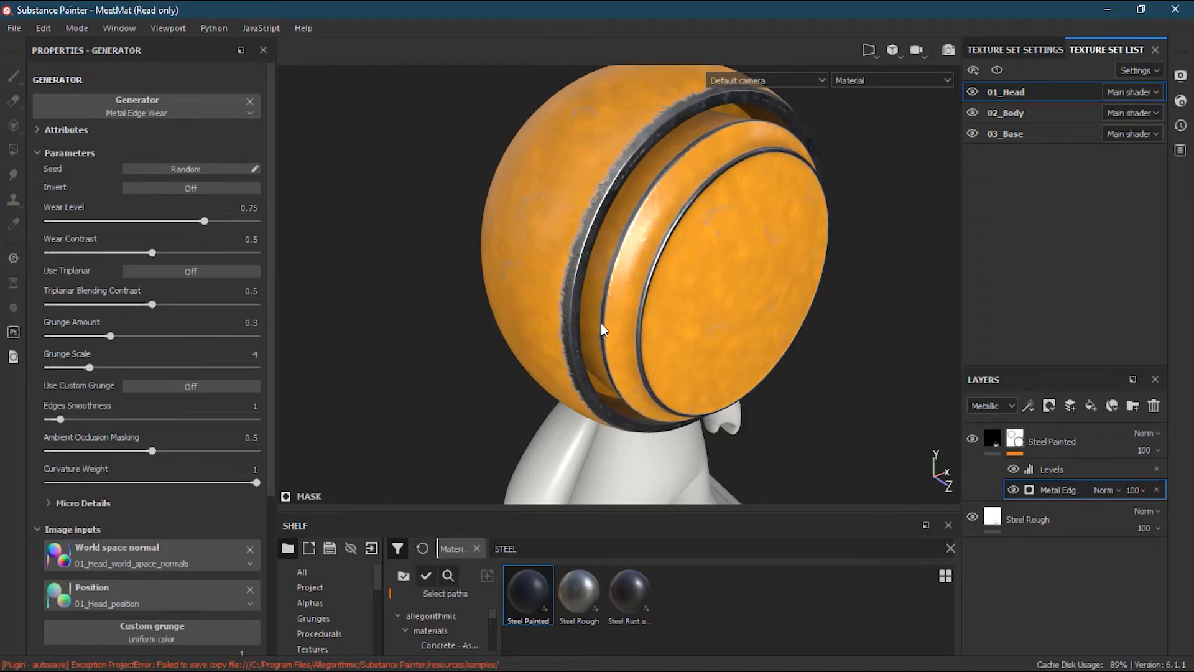
# Try a Grunge Amount of 0.46 with a lower Grunge Scale, and set the Grunge Amount to 0.37.
pyautogui.keyDown('alt'); pyautogui.moveTo(642, 307); pyautogui.dragTo(666, 318); pyautogui.keyUp('alt')
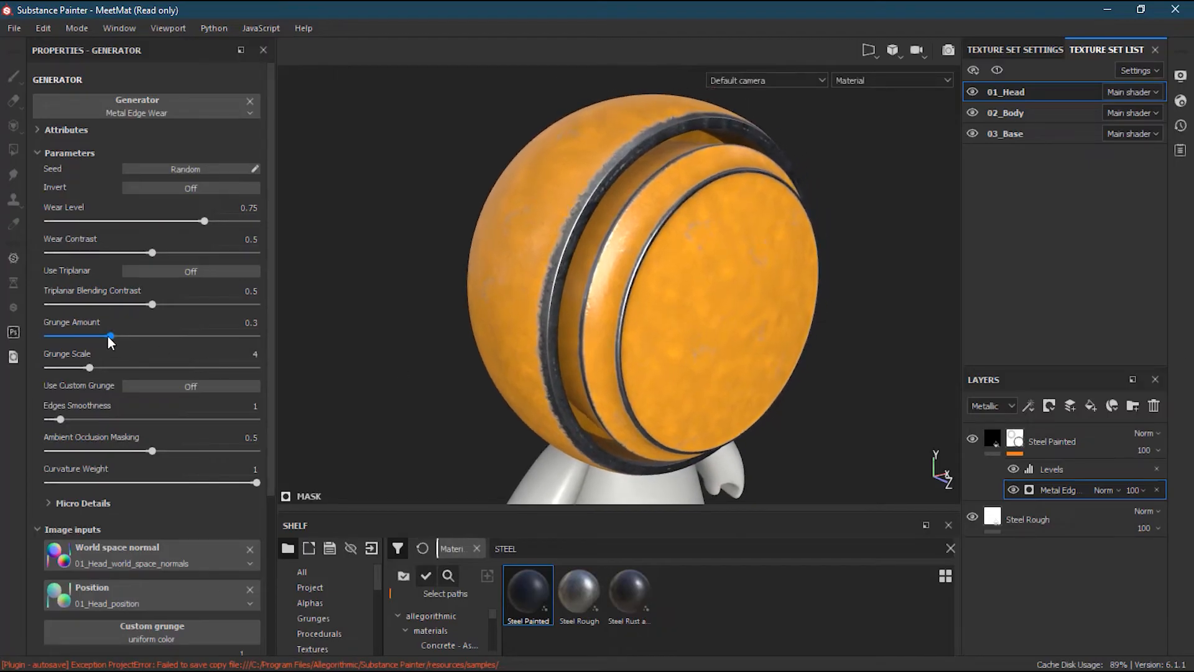
pyautogui.moveTo(108, 336); pyautogui.dragTo(143, 336)
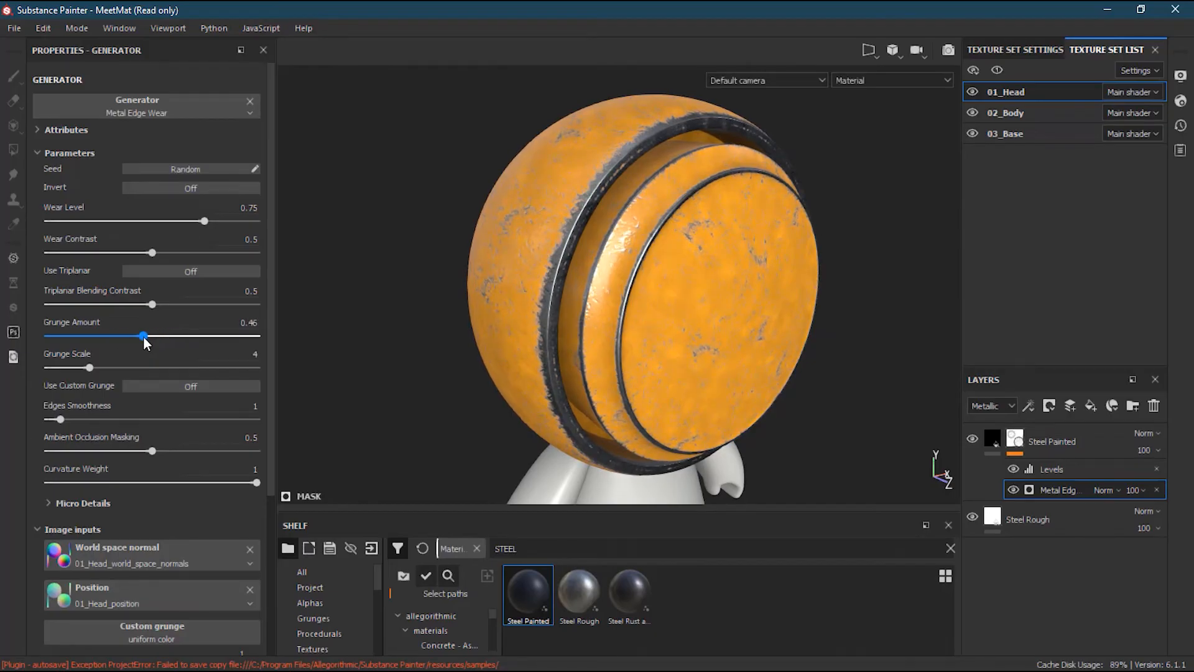
pyautogui.moveTo(90, 367); pyautogui.dragTo(54, 369)
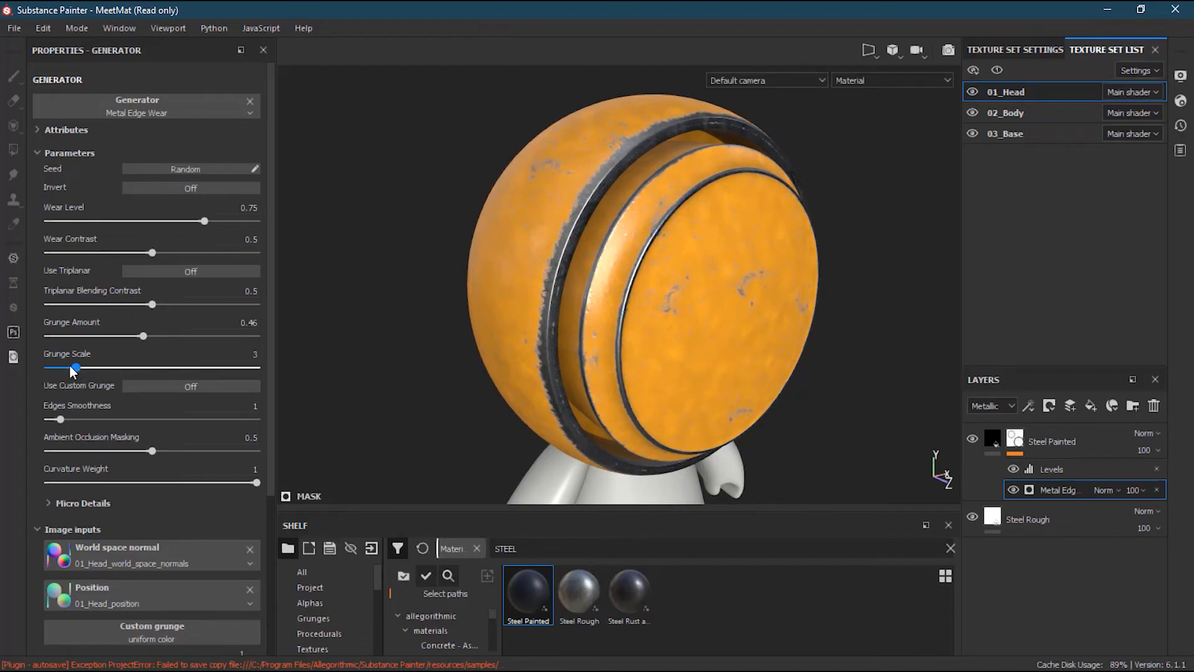
pyautogui.moveTo(48, 368)
pyautogui.mouseDown()
pyautogui.moveTo(64, 367)
pyautogui.moveTo(50, 368)
pyautogui.mouseUp()
pyautogui.moveTo(144, 336); pyautogui.dragTo(125, 340)
# Set the Metal Edge Wear generator's Grunge Scale to 2.
pyautogui.keyDown('alt'); pyautogui.moveTo(545, 303); pyautogui.dragTo(613, 289); pyautogui.keyUp('alt')
pyautogui.moveTo(47, 366); pyautogui.dragTo(61, 366)
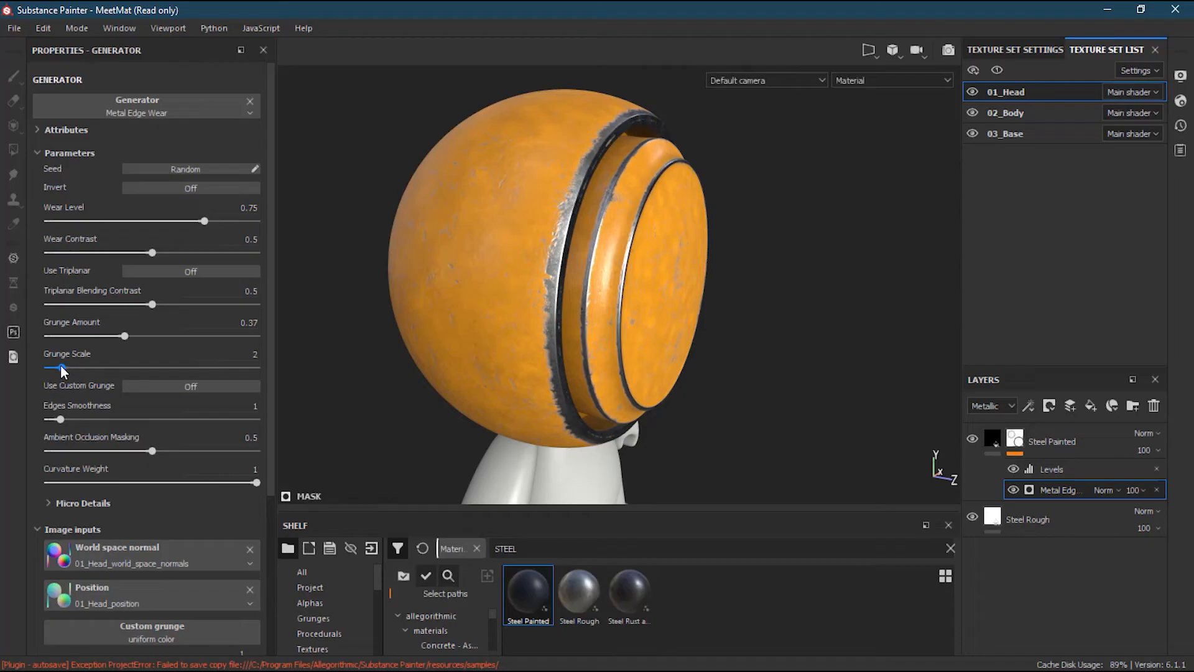
pyautogui.moveTo(61, 368); pyautogui.dragTo(62, 368)
# Try a Grunge Scale of 1 on the generator and return it to 2.
pyautogui.click(256, 354)
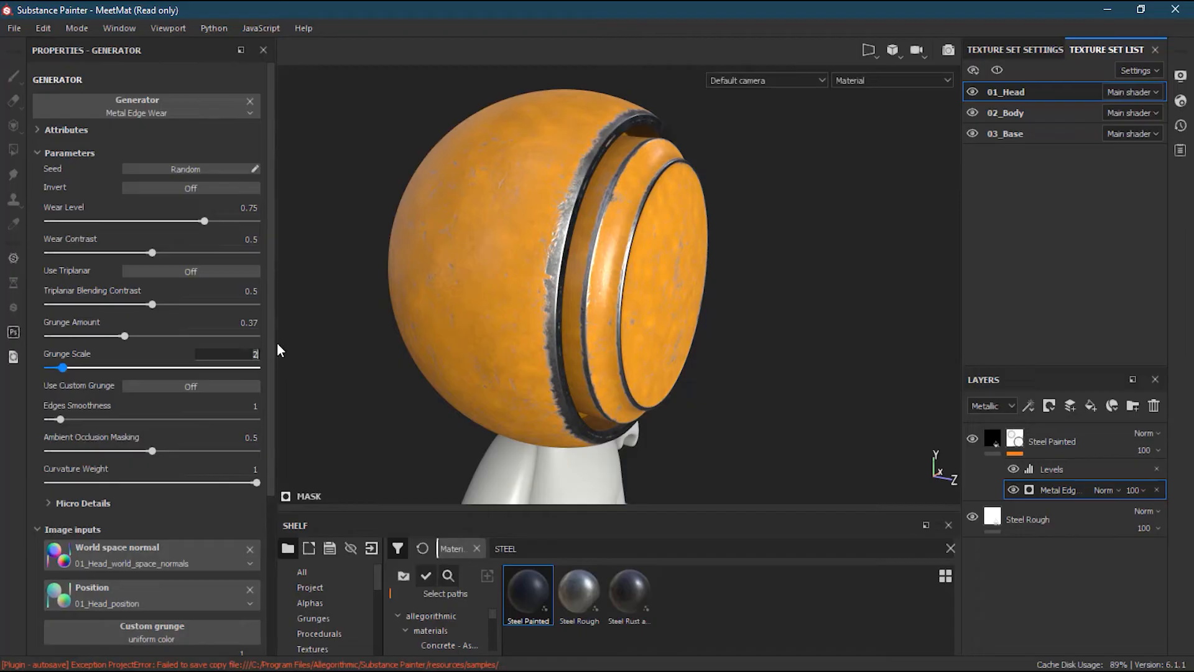
pyautogui.write('1')
pyautogui.press('Return')
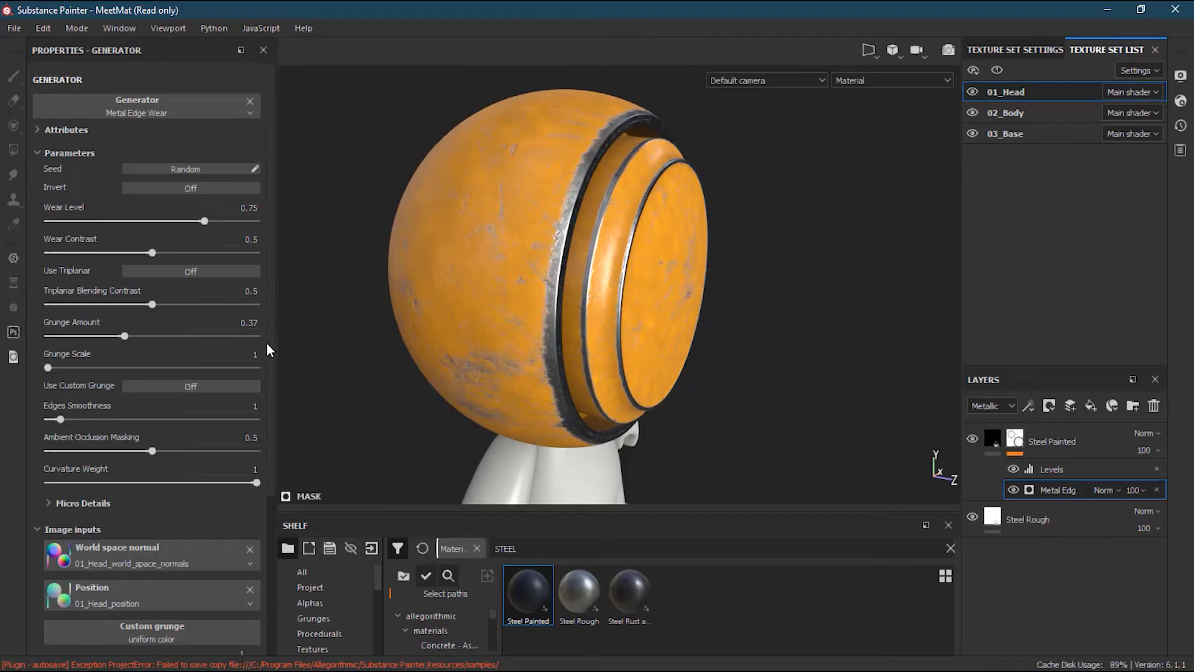
pyautogui.click(257, 352)
pyautogui.write('.')
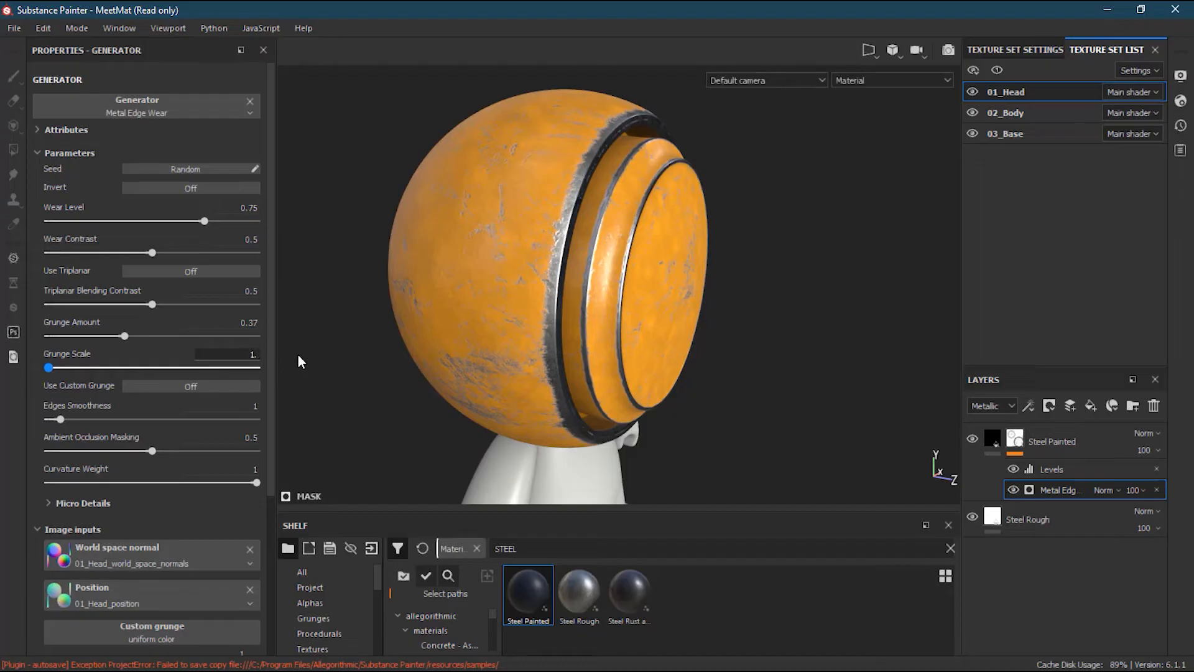
pyautogui.press('Return')
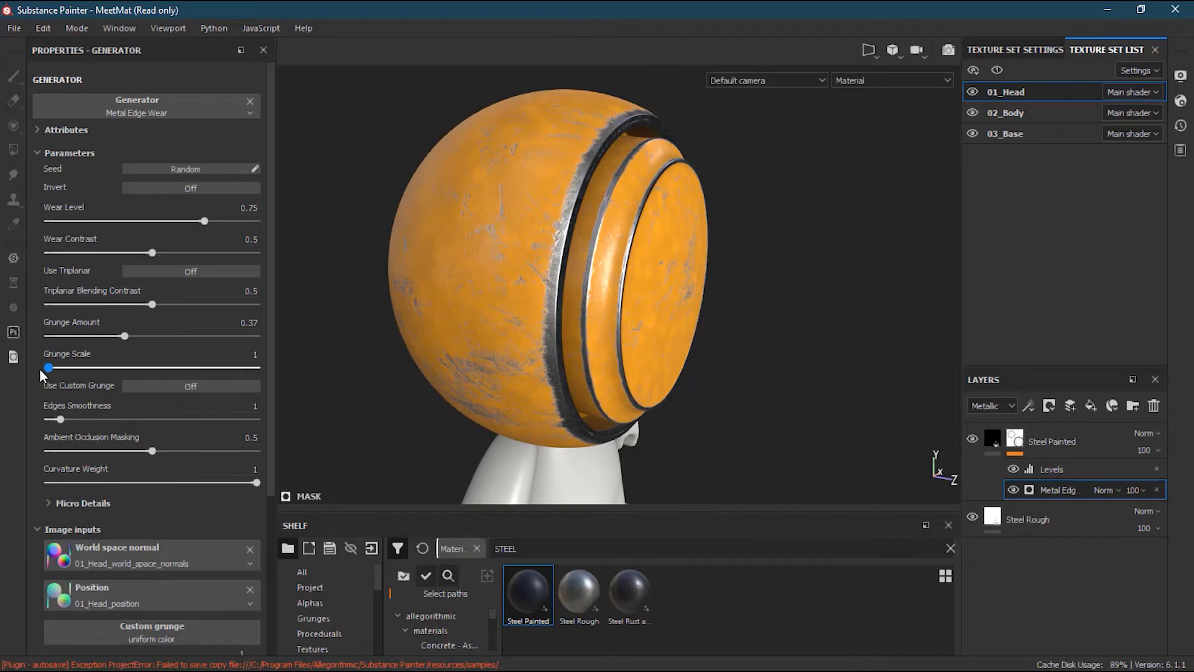
pyautogui.moveTo(47, 372); pyautogui.dragTo(62, 369)
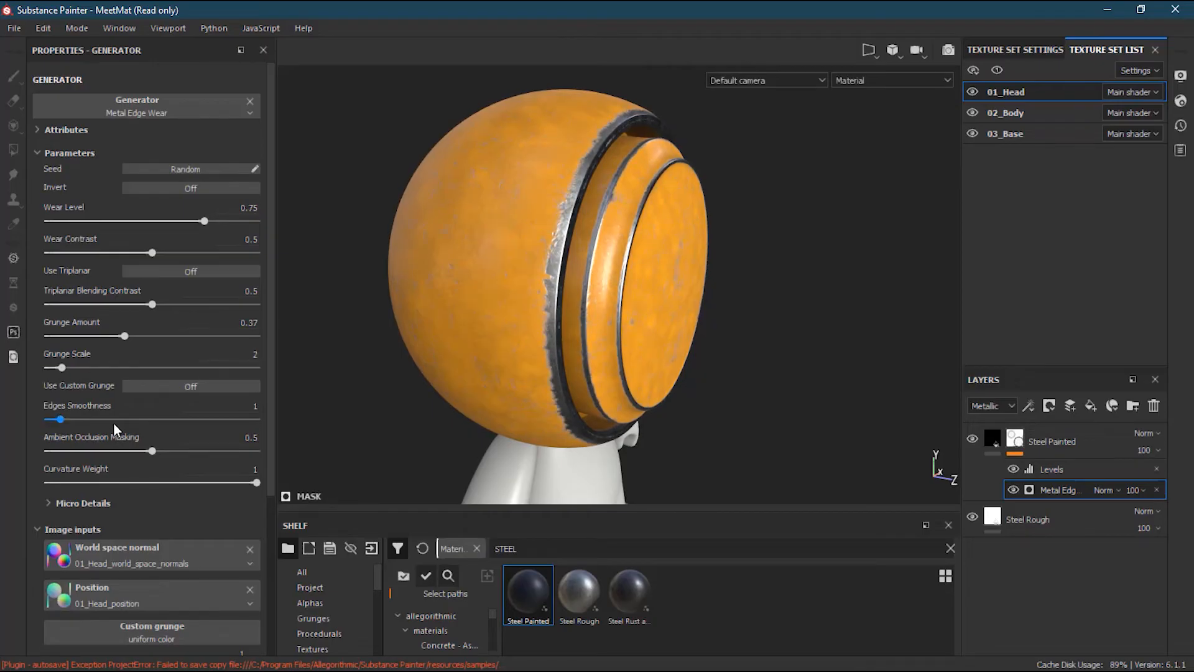
# Set the Metal Edge Wear generator's Edges Smoothness to 1.78 and Ambient Occlusion Masking to 0.58.
pyautogui.moveTo(650, 411)
pyautogui.keyDown('alt'); pyautogui.mouseDown()
pyautogui.moveTo(675, 400)
pyautogui.moveTo(630, 407)
pyautogui.mouseUp(); pyautogui.keyUp('alt')
pyautogui.scroll(5, 630, 408)
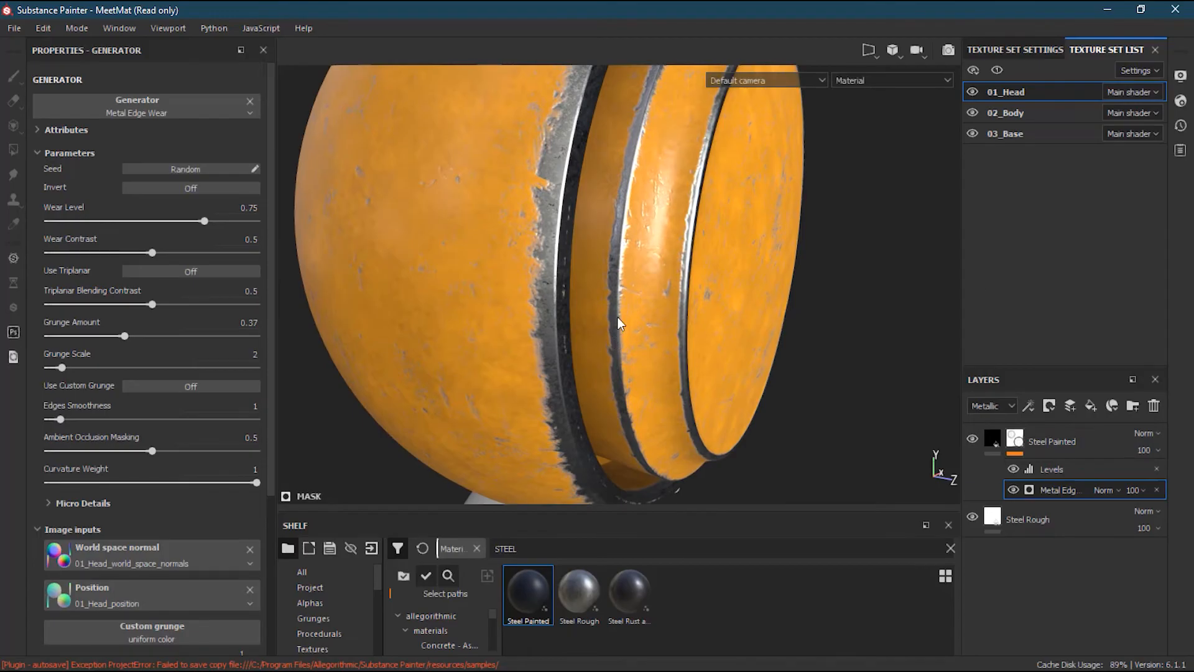
pyautogui.moveTo(60, 416)
pyautogui.mouseDown()
pyautogui.moveTo(225, 420)
pyautogui.moveTo(20, 423)
pyautogui.moveTo(77, 424)
pyautogui.mouseUp()
pyautogui.moveTo(152, 451); pyautogui.dragTo(152, 451)
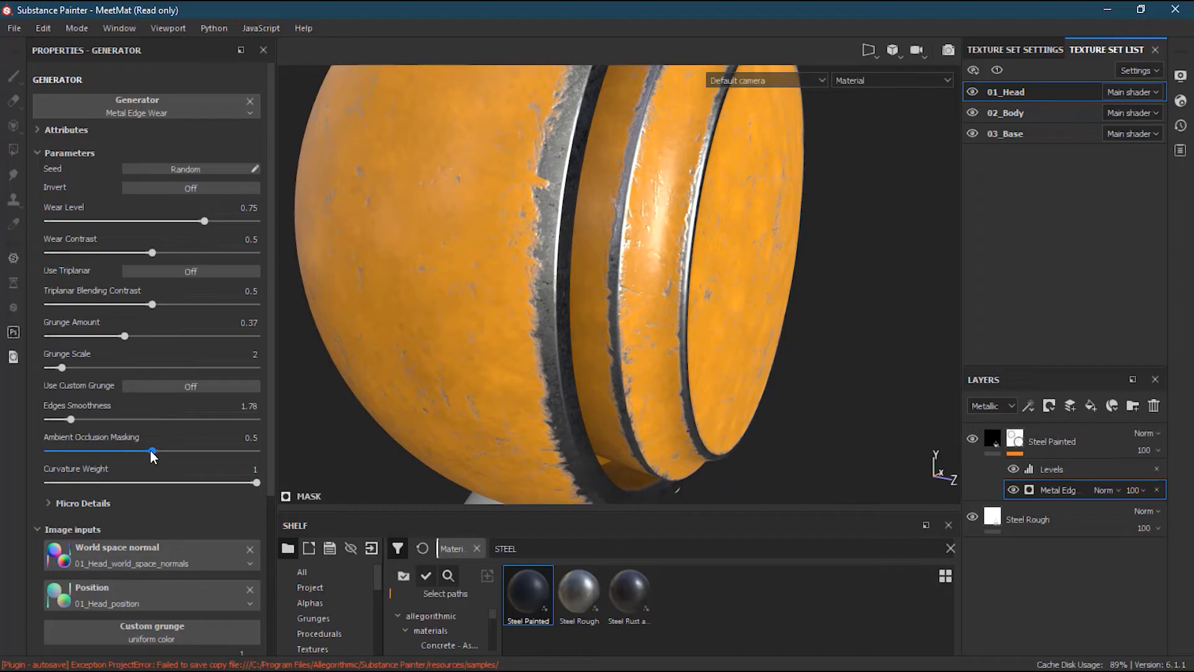
pyautogui.moveTo(151, 451)
pyautogui.mouseDown()
pyautogui.moveTo(75, 449)
pyautogui.moveTo(225, 450)
pyautogui.moveTo(51, 446)
pyautogui.moveTo(212, 447)
pyautogui.moveTo(81, 448)
pyautogui.moveTo(167, 446)
pyautogui.mouseUp()
# Try a lower Curvature Weight on the Metal Edge Wear generator and undo the change.
pyautogui.moveTo(254, 480); pyautogui.dragTo(207, 489)
pyautogui.hotkey('ctrl', 'z')
pyautogui.keyDown('alt'); pyautogui.moveTo(717, 401); pyautogui.dragTo(526, 409, button='right'); pyautogui.keyUp('alt')
pyautogui.keyDown('alt'); pyautogui.moveTo(601, 402); pyautogui.dragTo(566, 391); pyautogui.keyUp('alt')
pyautogui.keyDown('alt'); pyautogui.moveTo(667, 410); pyautogui.dragTo(665, 409, button='right'); pyautogui.keyUp('alt')
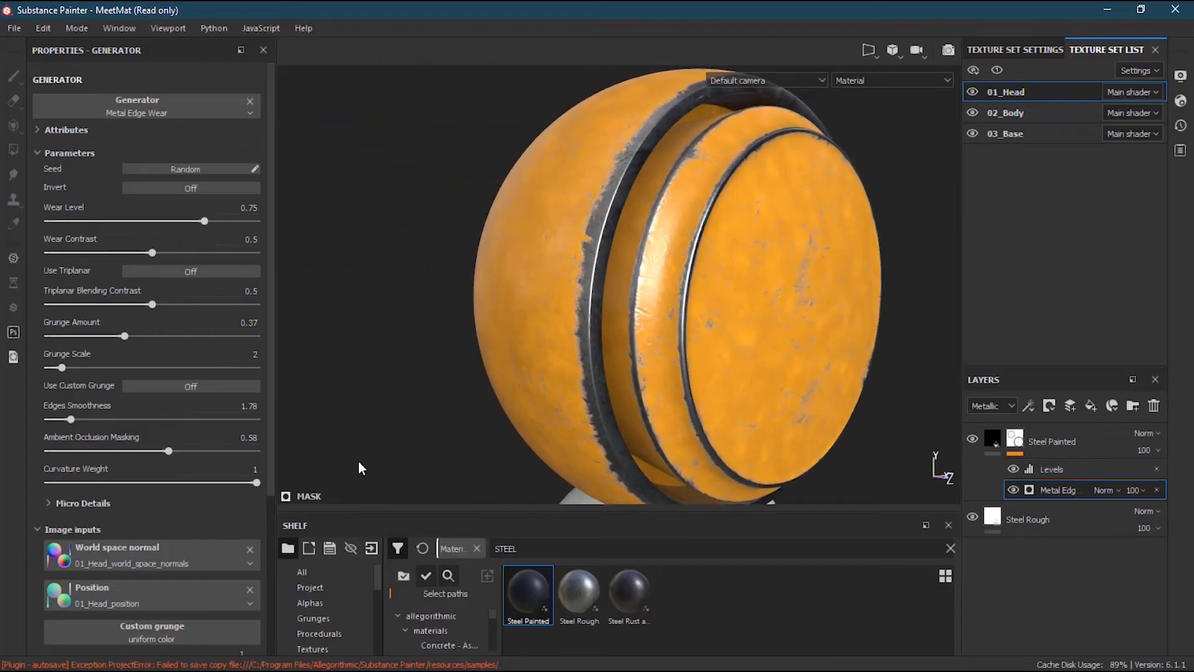
# Expand the generator's Micro Details parameters and review them along with its image inputs.
pyautogui.scroll(-5, 165, 526)
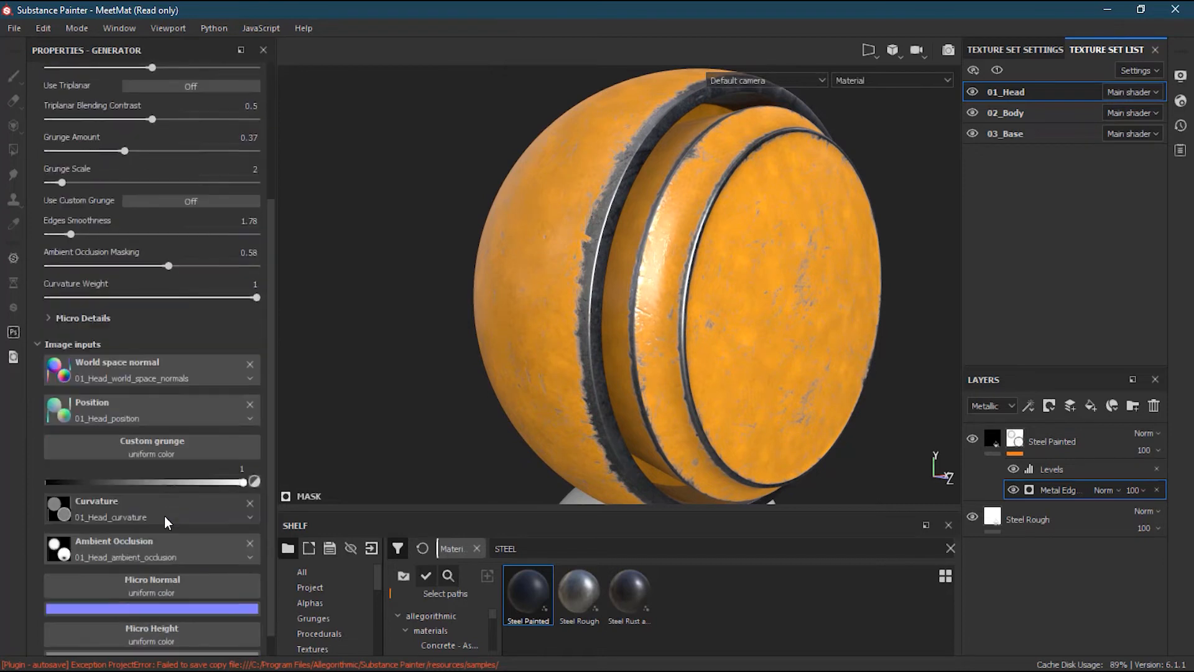
pyautogui.click(48, 294)
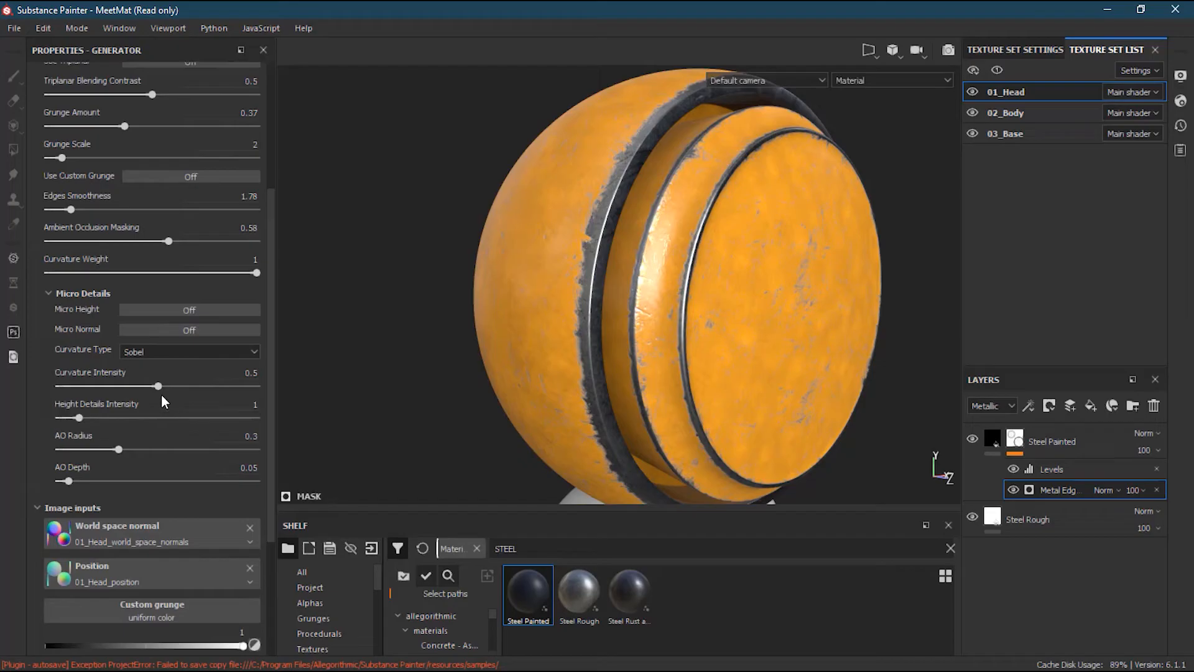
pyautogui.keyDown('alt'); pyautogui.moveTo(725, 359); pyautogui.dragTo(667, 363); pyautogui.keyUp('alt')
pyautogui.keyDown('alt'); pyautogui.moveTo(687, 320); pyautogui.dragTo(667, 372); pyautogui.keyUp('alt')
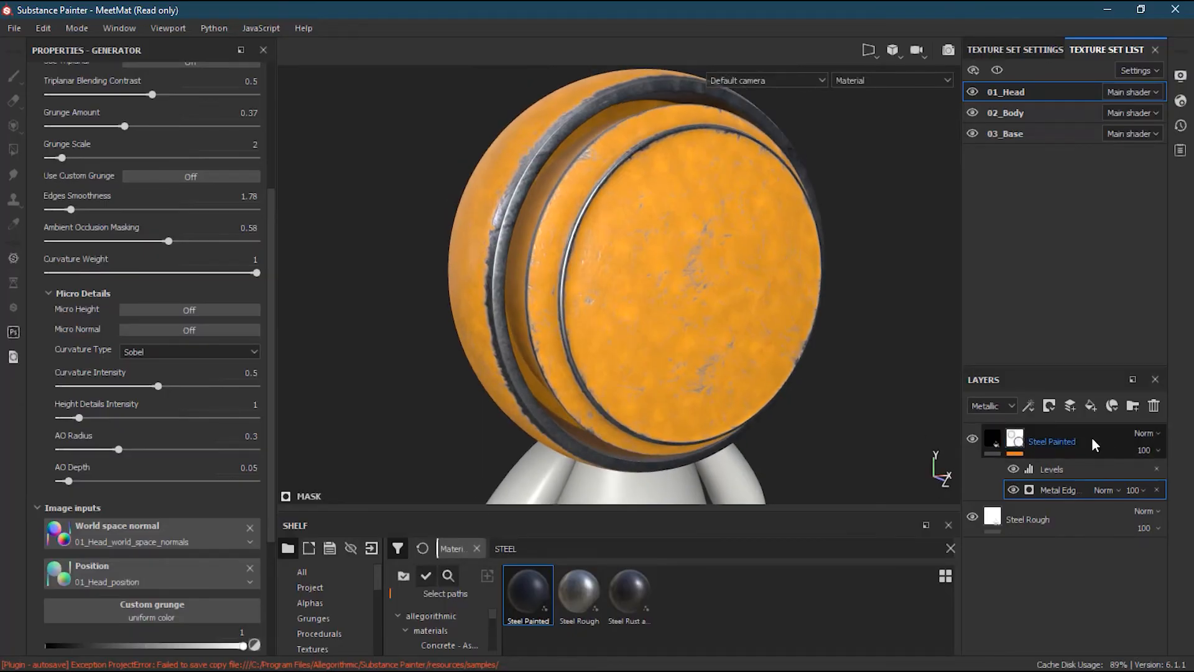
# Select the Steel Painted and Steel Rough layers together.
pyautogui.scroll(-1, 787, 260)
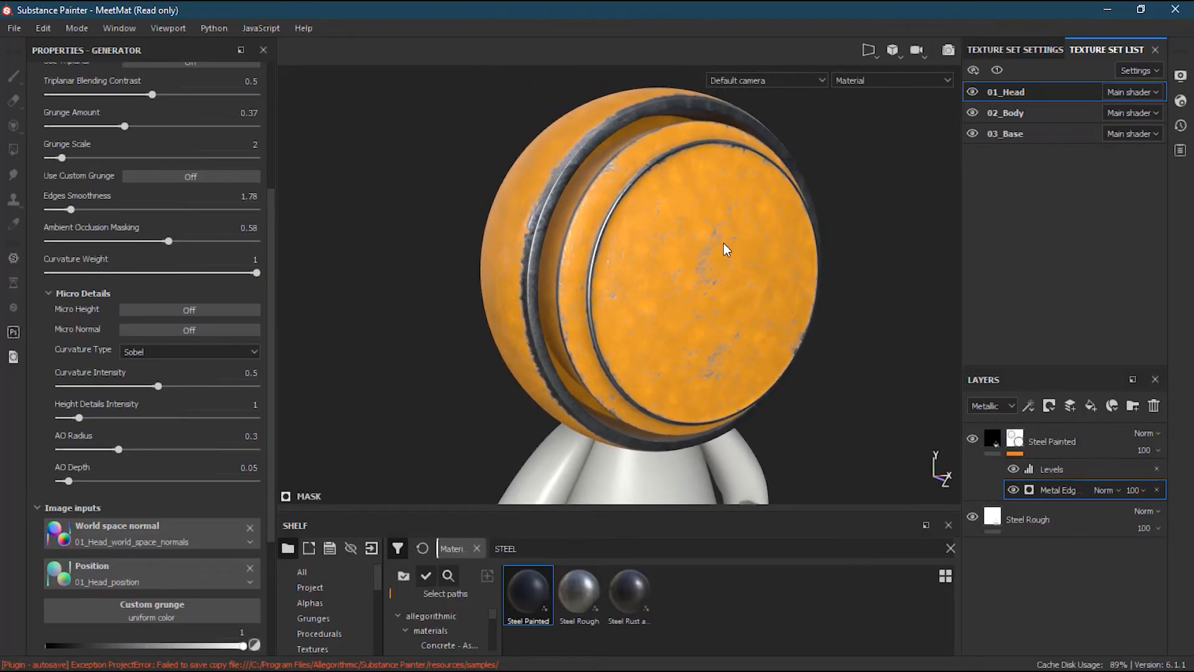
pyautogui.keyDown('alt'); pyautogui.moveTo(723, 246); pyautogui.dragTo(707, 282, button='middle'); pyautogui.keyUp('alt')
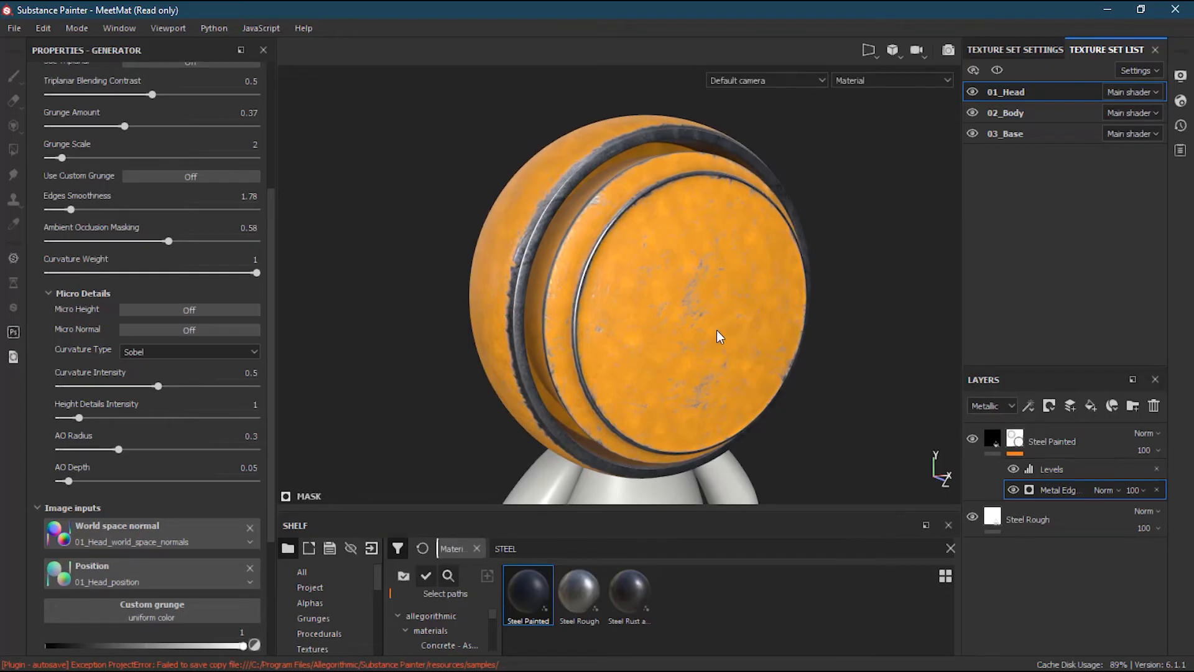
pyautogui.click(1100, 440)
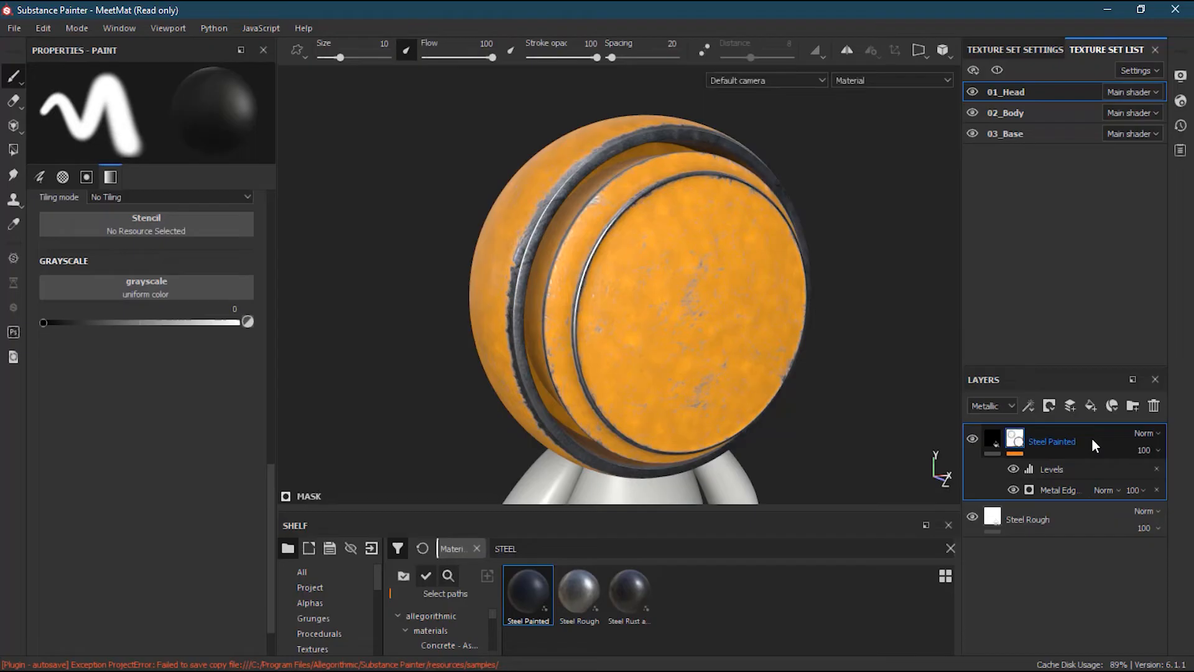
pyautogui.click(1082, 530)
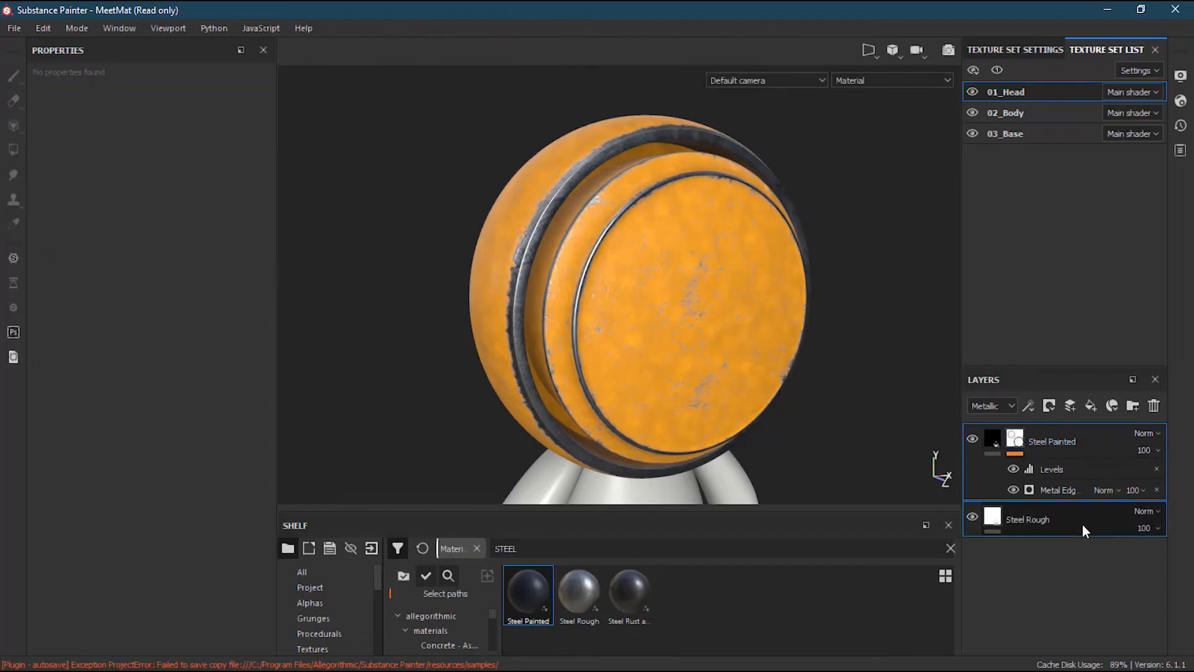
# Group the Steel Painted and Steel Rough layers into a folder and rename it Yellow Steel.
pyautogui.rightClick(1083, 530)
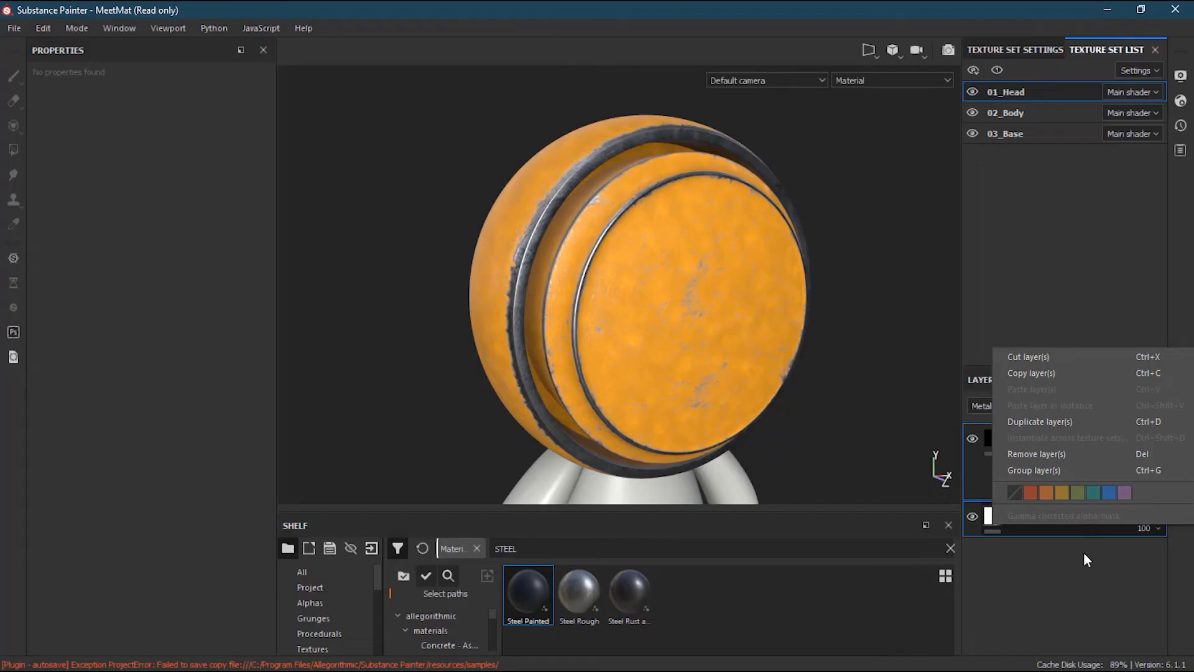
pyautogui.click(1051, 471)
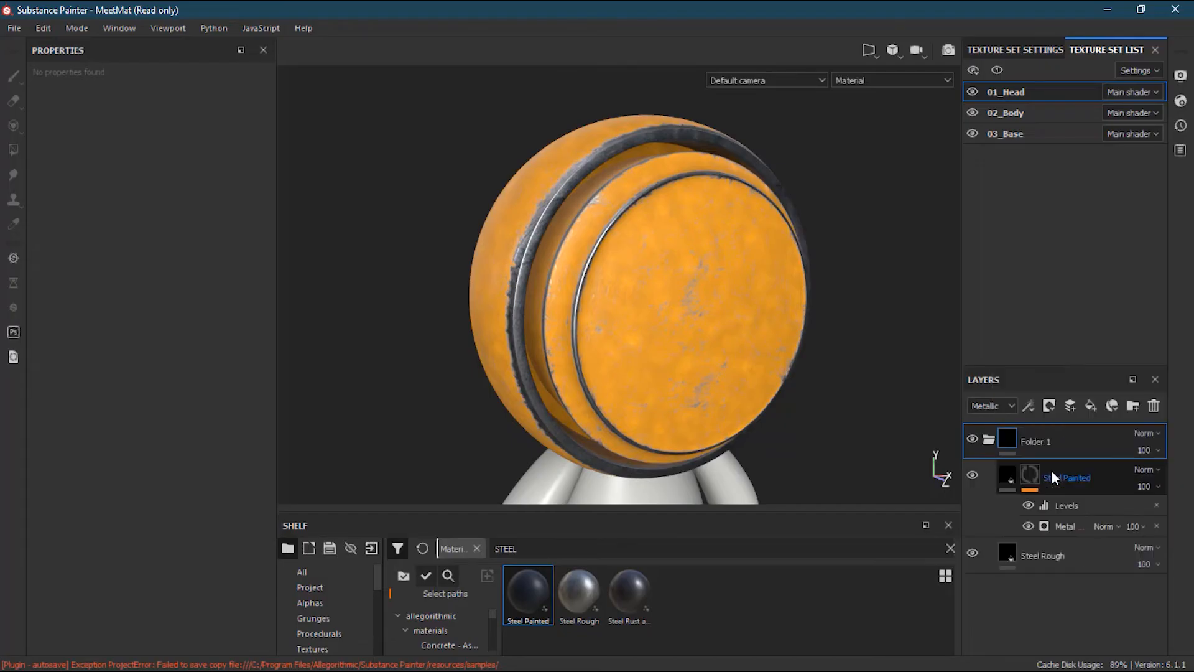
pyautogui.click(988, 440)
pyautogui.doubleClick(1043, 441)
pyautogui.write('yELLO sT')
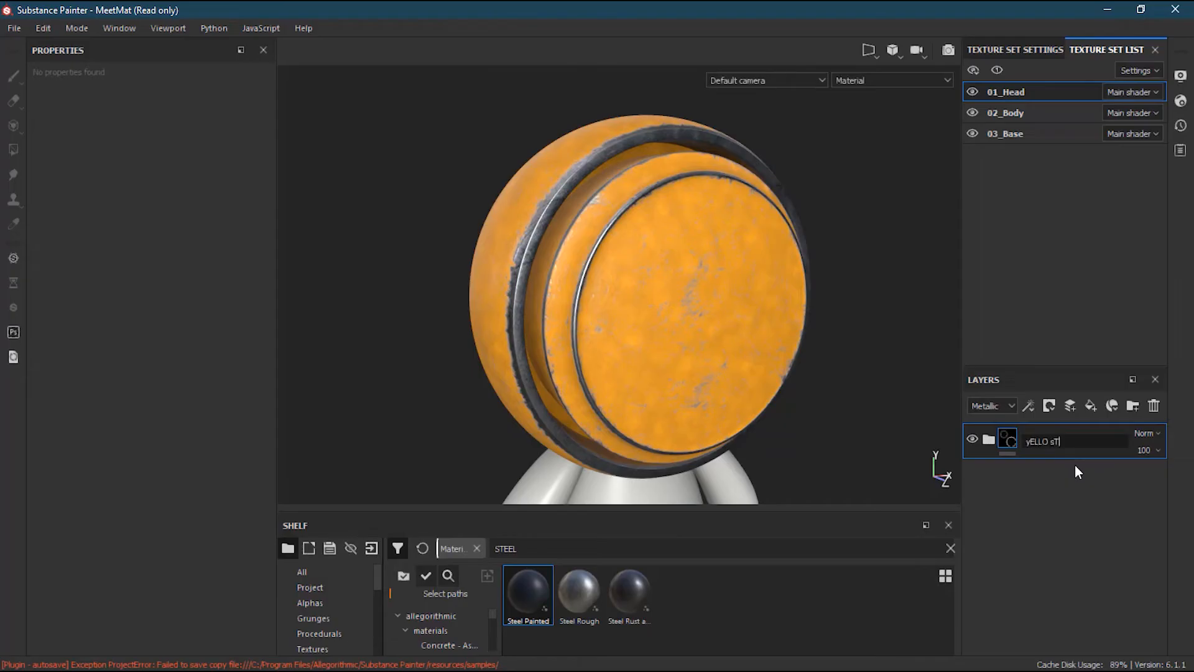
pyautogui.press('BackSpace')
pyautogui.press('BackSpace')
pyautogui.press('BackSpace')
pyautogui.press('BackSpace')
pyautogui.press('BackSpace')
pyautogui.press('BackSpace')
pyautogui.press('BackSpace')
pyautogui.write('Yellow Steel')
pyautogui.press('Return')
# Create a smart material from the Yellow Steel folder and delete that preset from the shelf.
pyautogui.rightClick(1074, 445)
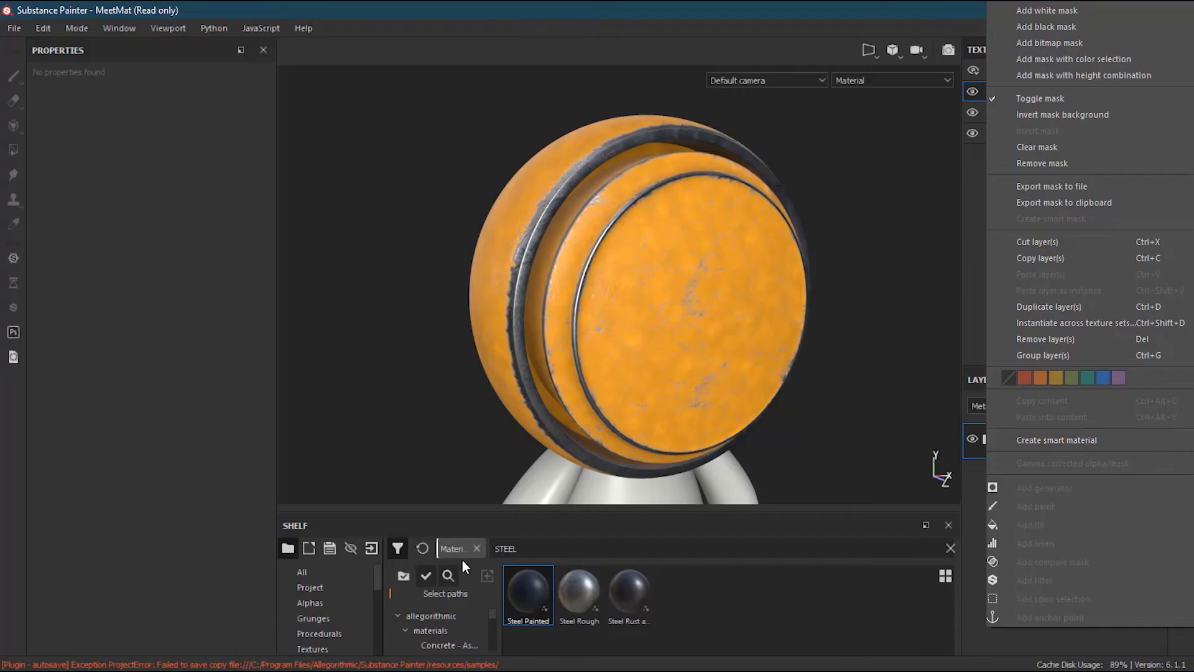
pyautogui.click(1081, 440)
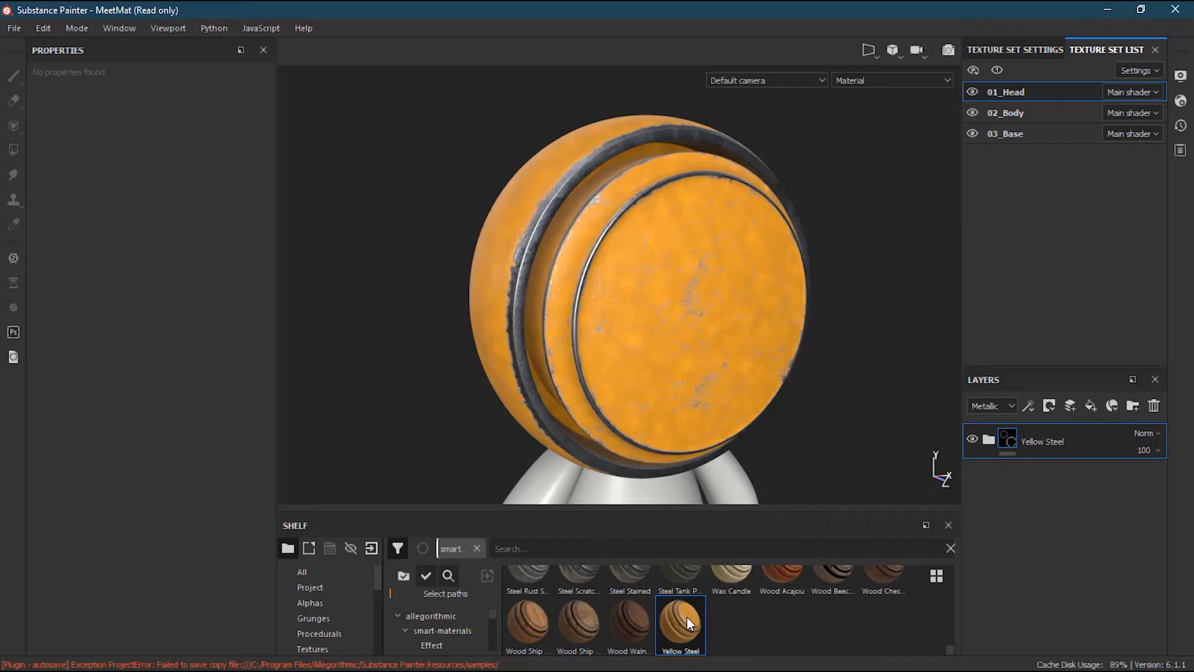
pyautogui.rightClick(688, 621)
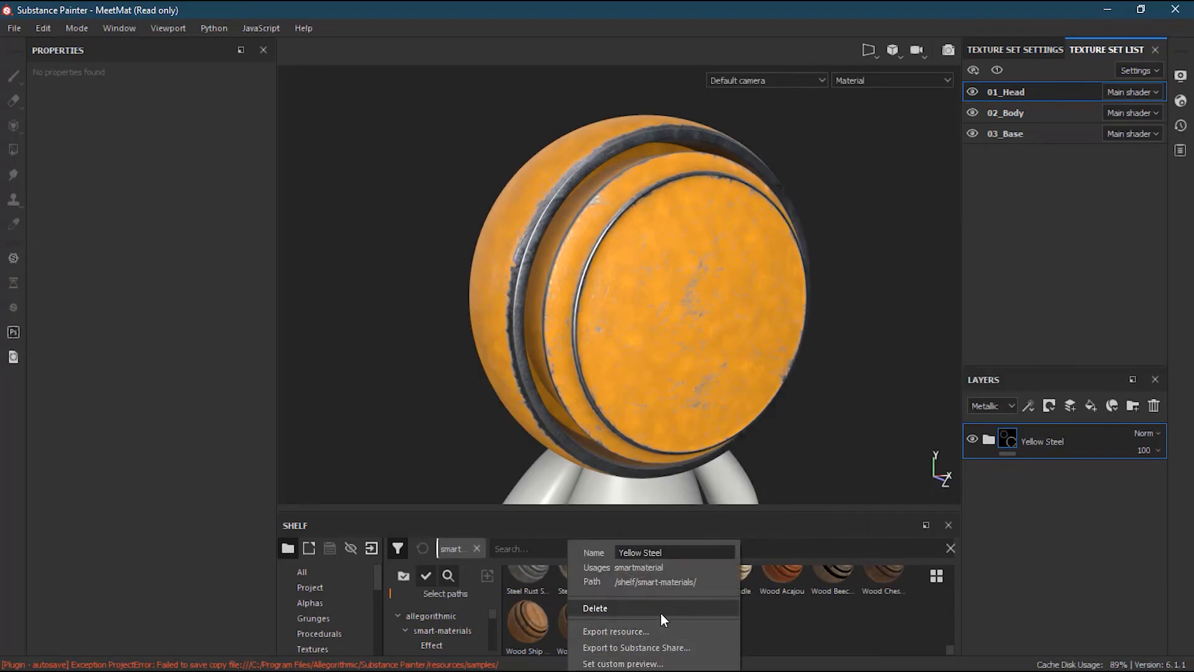
pyautogui.click(660, 614)
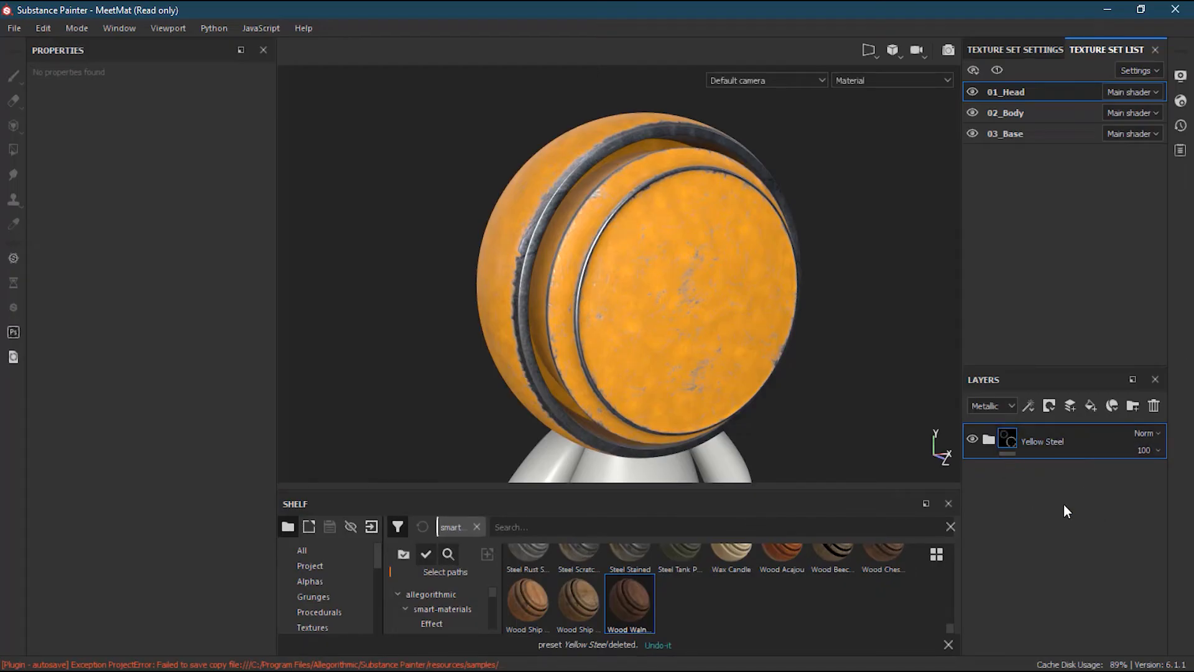
# Undo the renaming and grouping of the two steel layers.
pyautogui.hotkey('ctrl', 'z')
pyautogui.hotkey('ctrl', 'z')
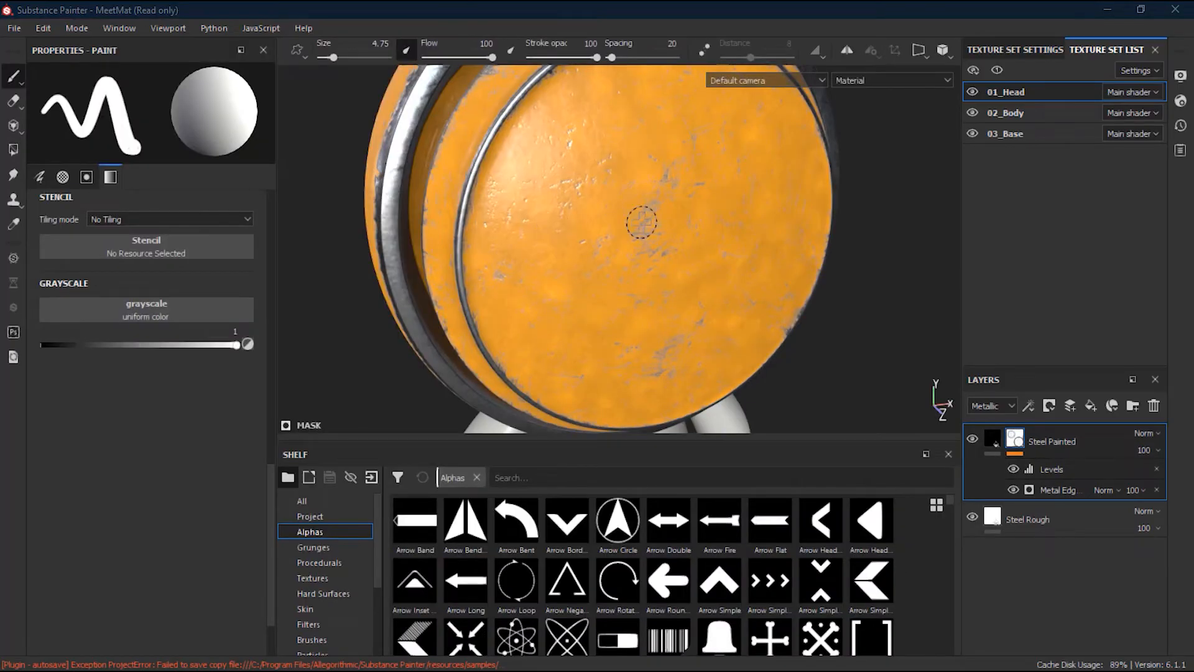
# Add a new fill layer above the Steel Painted layer.
pyautogui.click(993, 441)
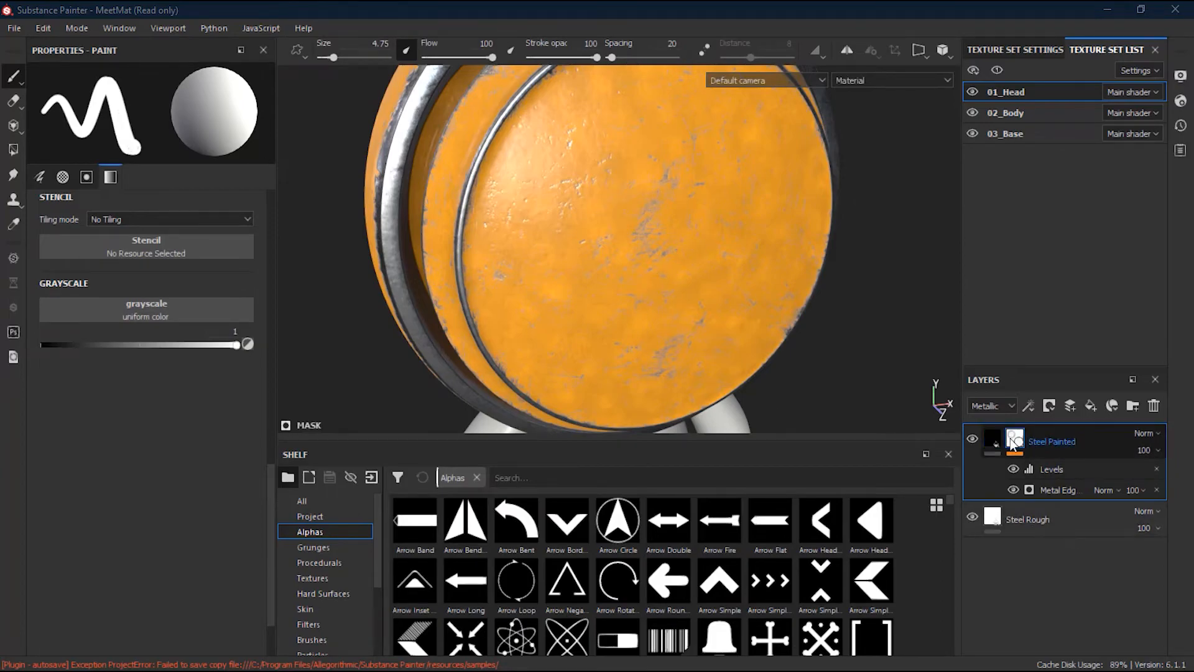
pyautogui.click(994, 441)
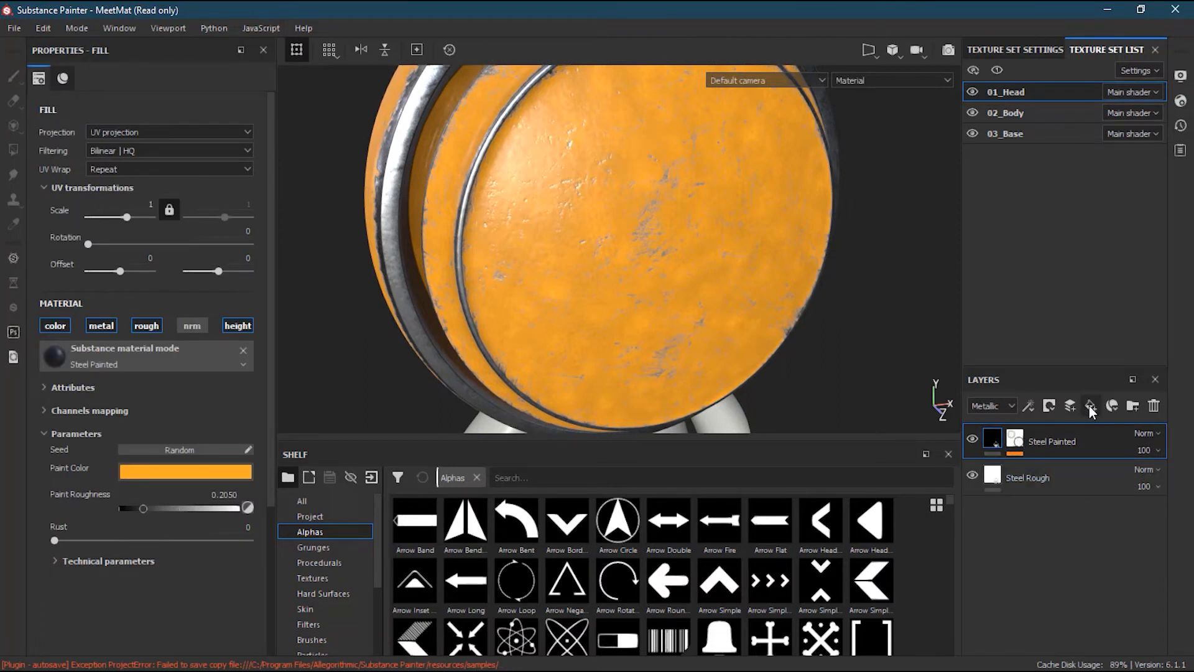
pyautogui.click(1091, 405)
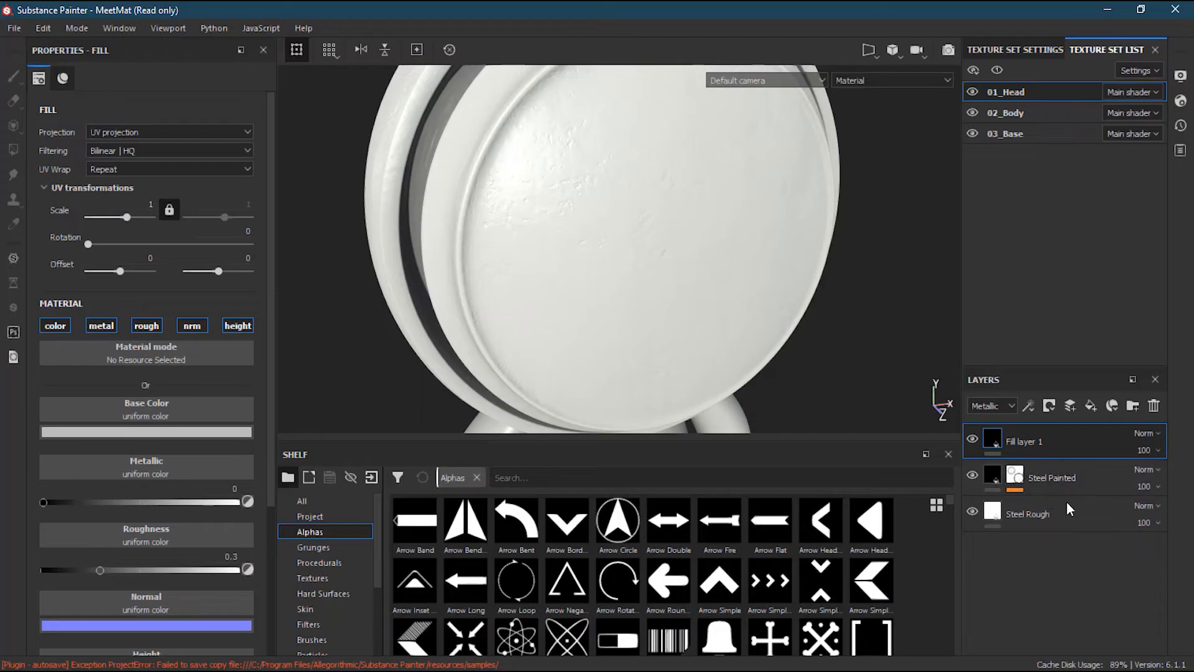
# Compare the material and mask of Steel Painted with the new fill layer, and examine the fill's effect on the head.
pyautogui.click(994, 478)
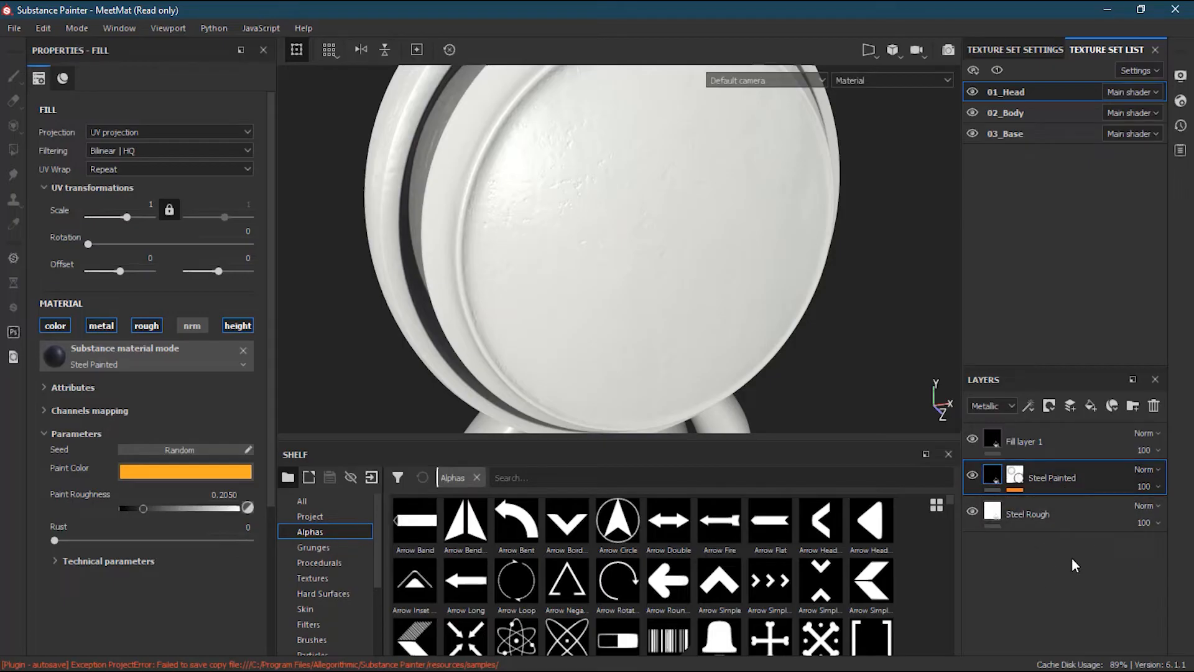
pyautogui.click(1015, 476)
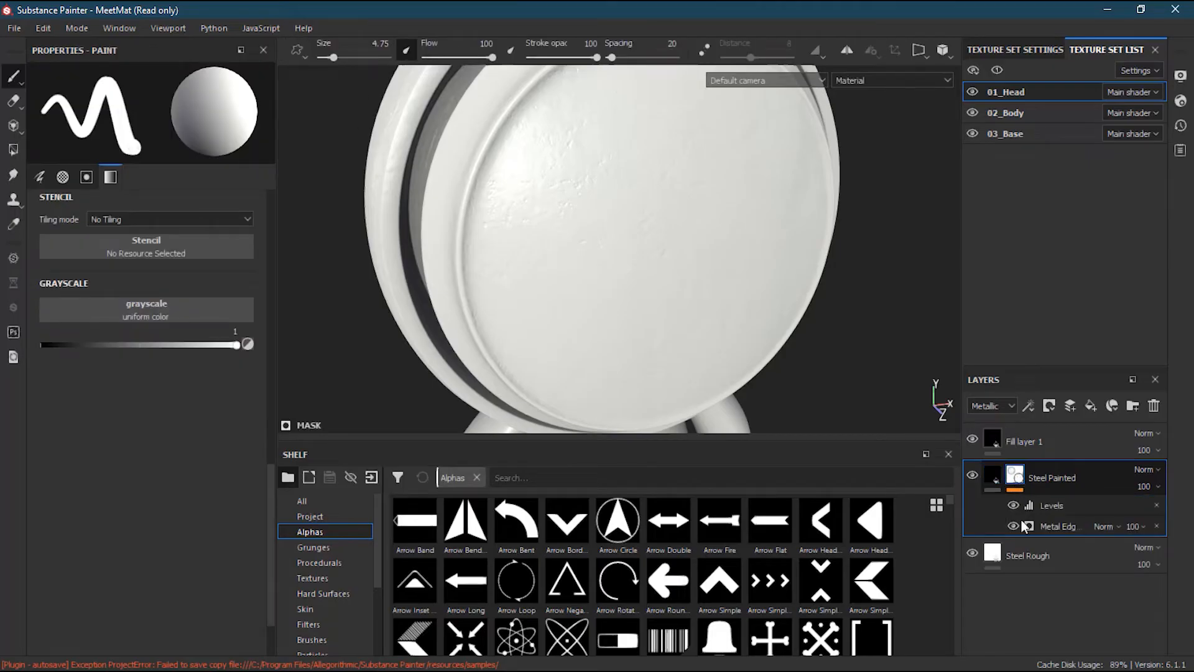
pyautogui.click(993, 472)
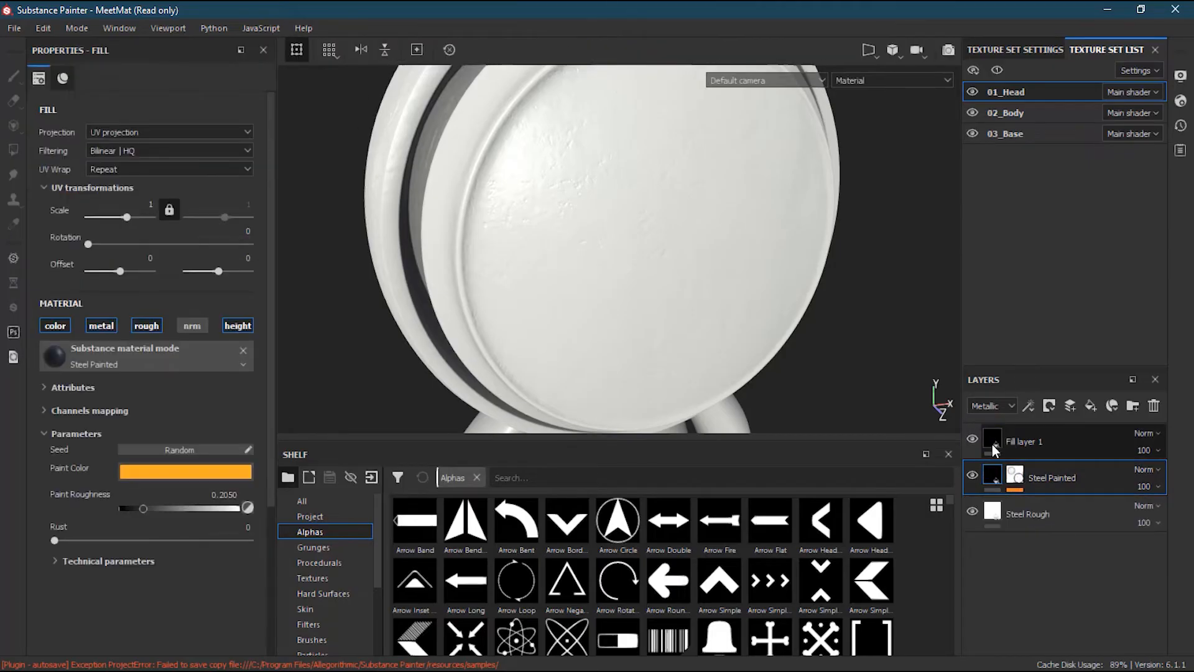
pyautogui.click(993, 443)
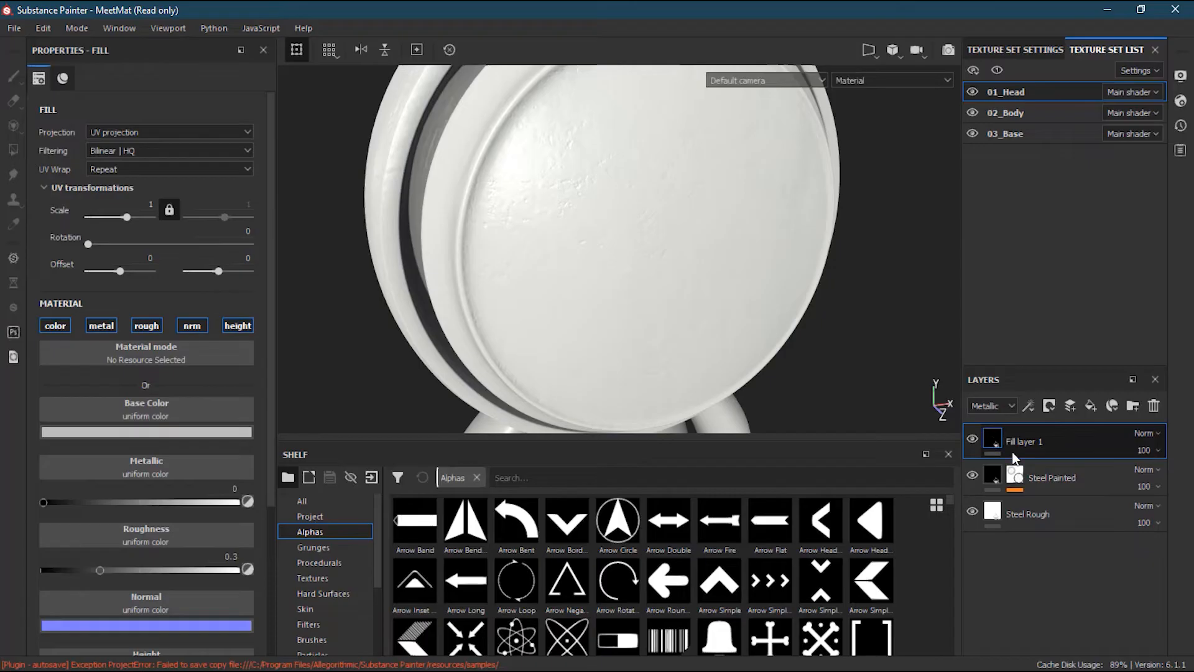
pyautogui.keyDown('alt'); pyautogui.moveTo(648, 204); pyautogui.dragTo(566, 209, button='right'); pyautogui.keyUp('alt')
pyautogui.keyDown('alt'); pyautogui.moveTo(608, 181); pyautogui.dragTo(607, 309, button='middle'); pyautogui.keyUp('alt')
pyautogui.keyDown('alt'); pyautogui.moveTo(622, 304); pyautogui.dragTo(820, 281, button='right'); pyautogui.keyUp('alt')
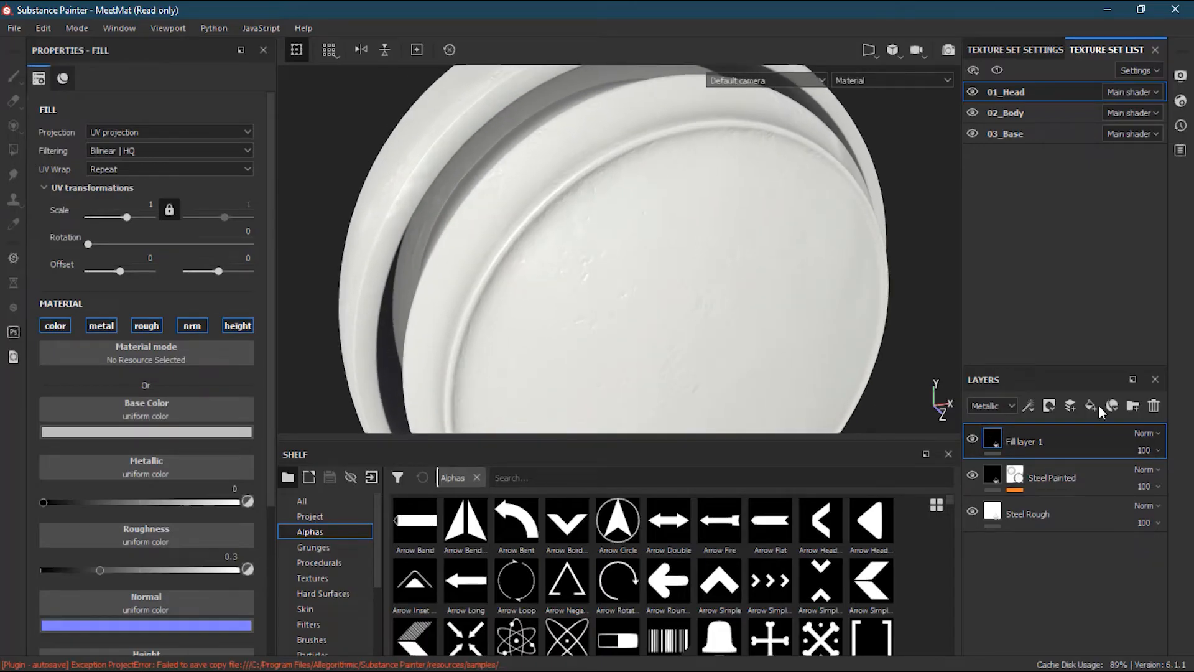
pyautogui.keyDown('alt'); pyautogui.moveTo(730, 298); pyautogui.dragTo(488, 297, button='right'); pyautogui.keyUp('alt')
pyautogui.keyDown('alt'); pyautogui.moveTo(650, 272); pyautogui.dragTo(616, 222, button='middle'); pyautogui.keyUp('alt')
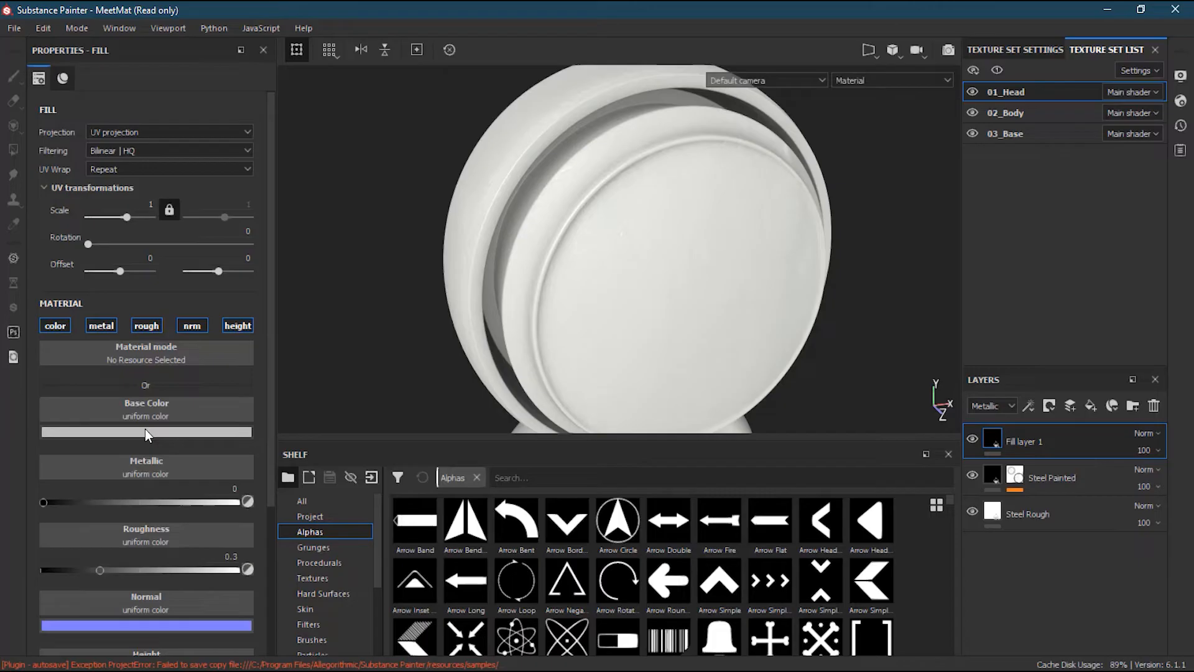
pyautogui.keyDown('alt'); pyautogui.moveTo(493, 186); pyautogui.dragTo(746, 270); pyautogui.keyUp('alt')
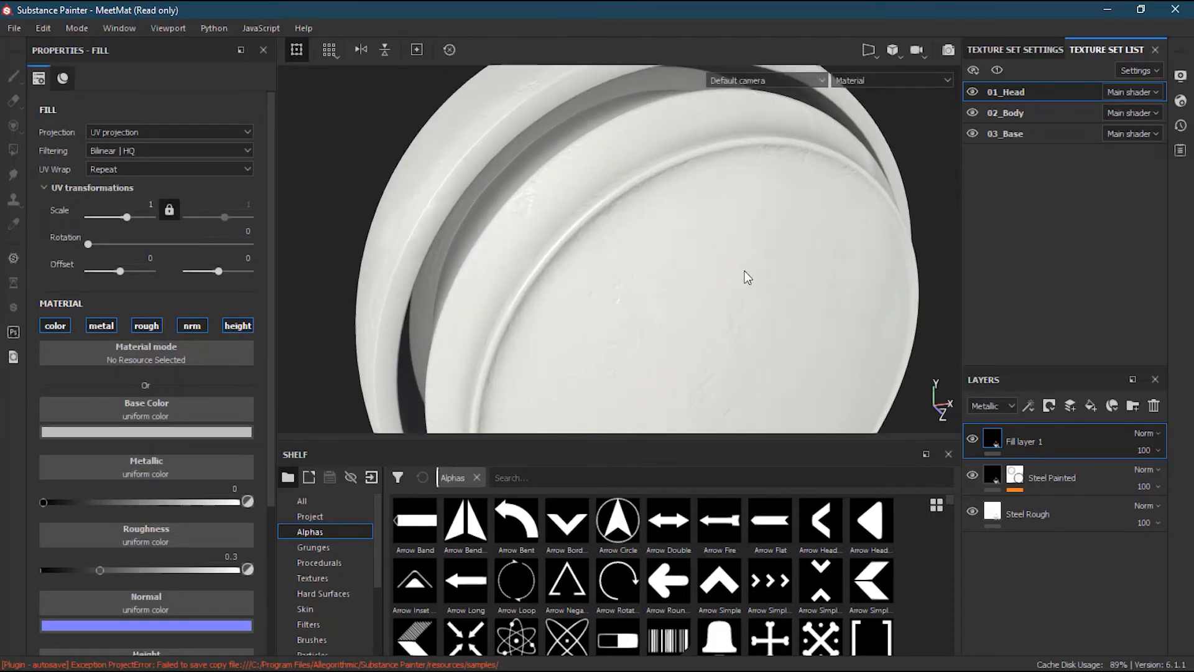
# Restrict the new fill layer to the height channel only and give it a black mask.
pyautogui.click(233, 327)
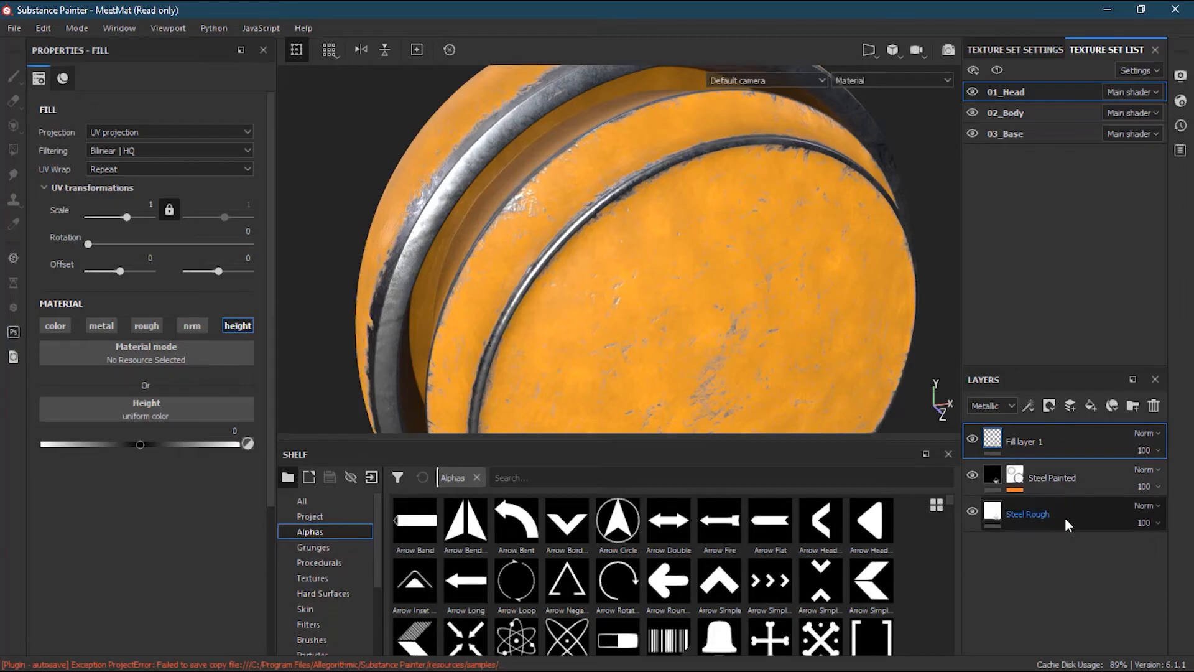
pyautogui.click(1071, 406)
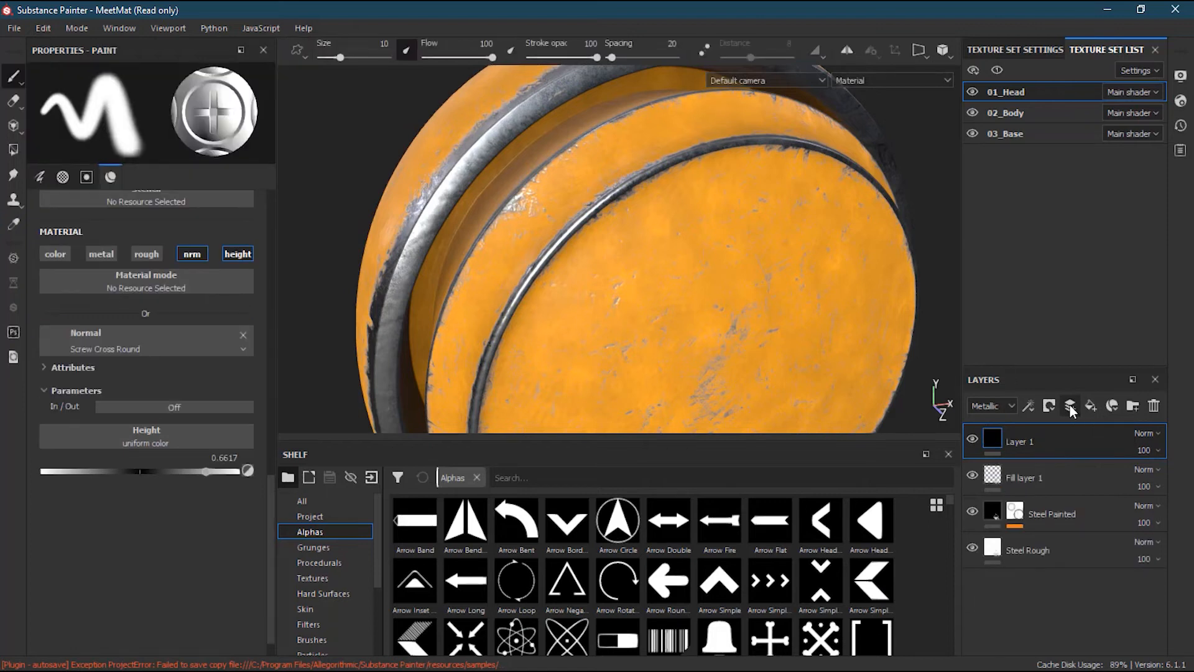
pyautogui.click(1154, 406)
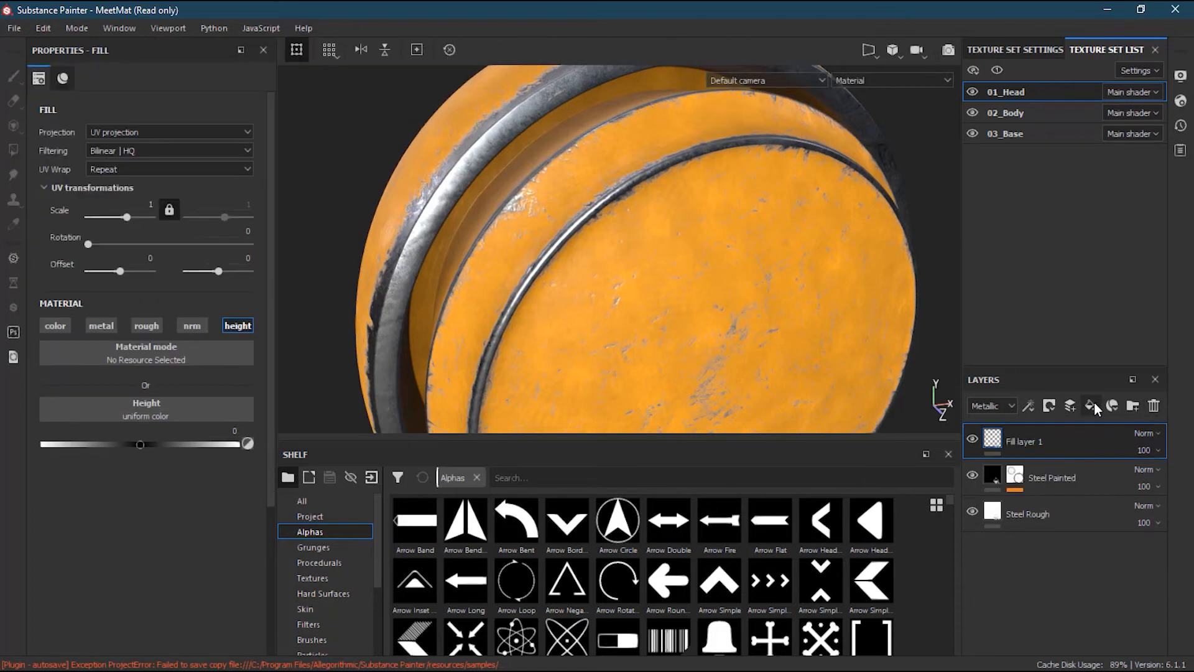
pyautogui.click(1049, 406)
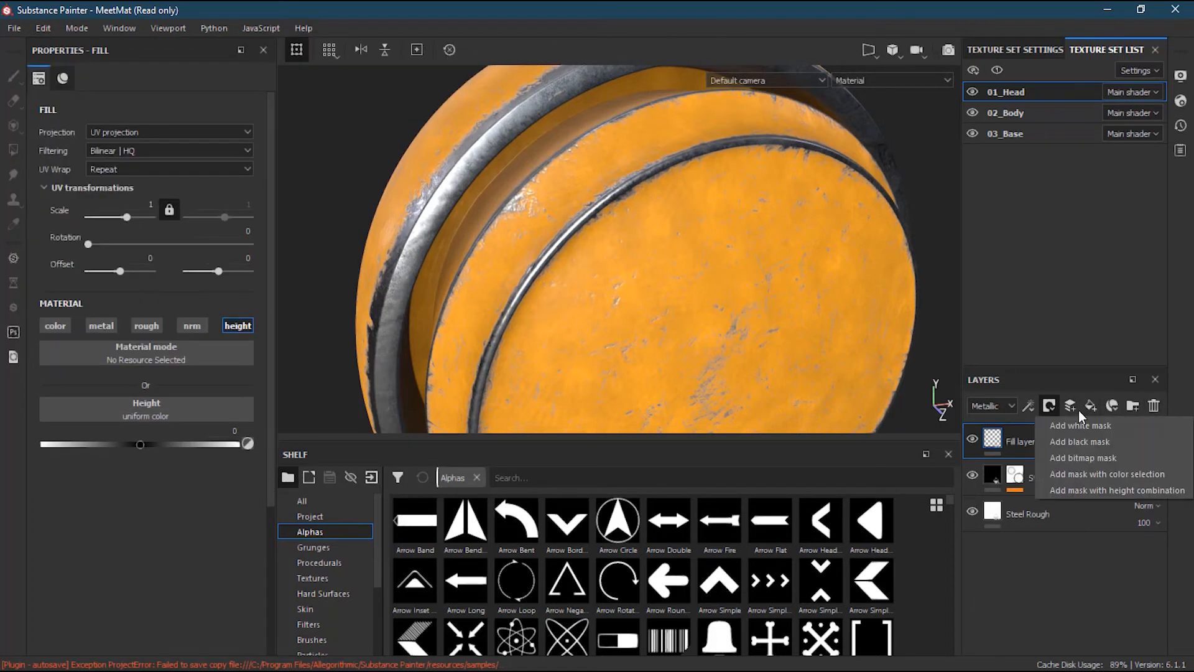
pyautogui.click(1129, 440)
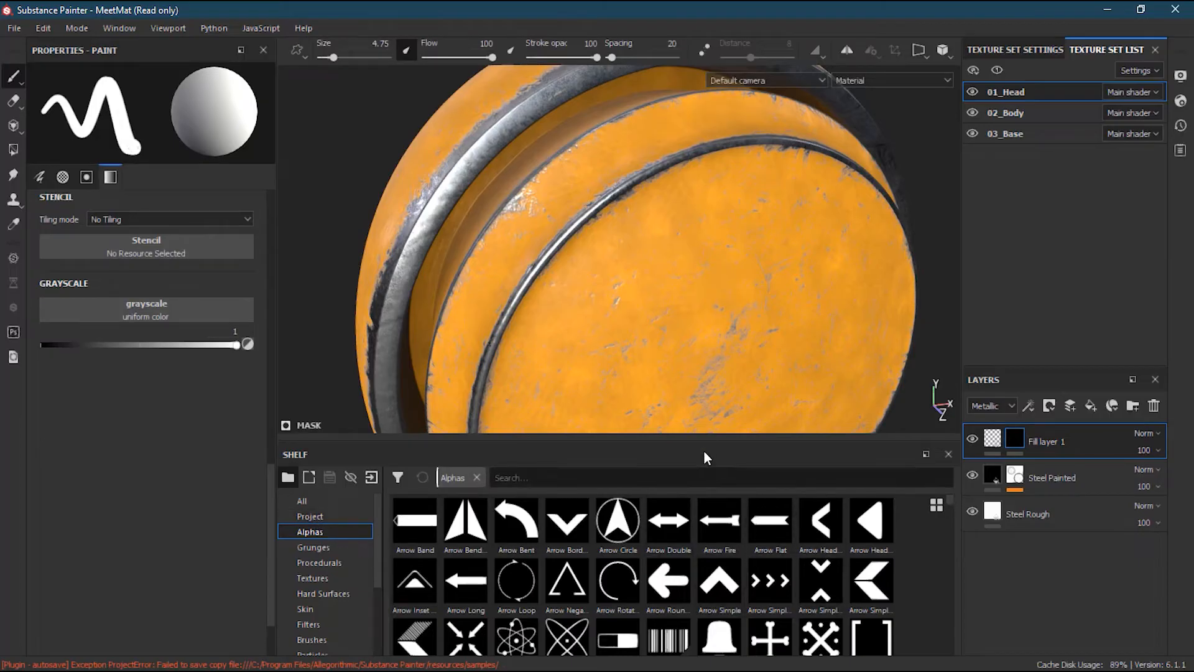
# Pick the Circle Plus alpha from the shelf for painting on the fill layer's mask.
pyautogui.moveTo(701, 437); pyautogui.dragTo(697, 320)
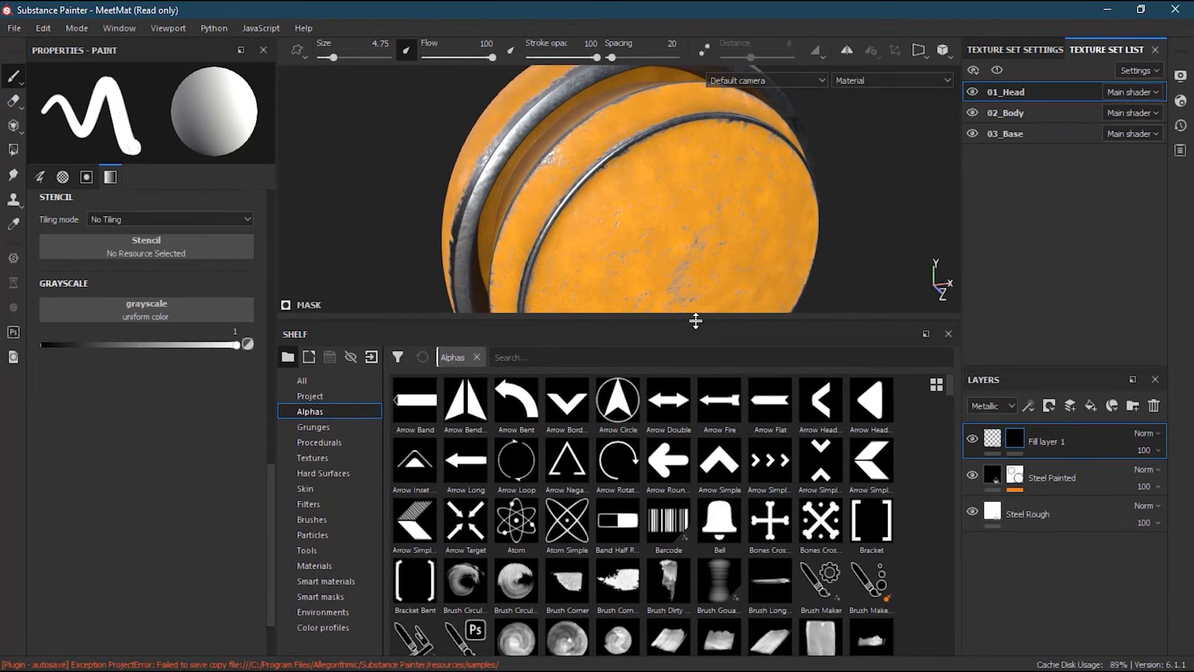
pyautogui.scroll(-5, 755, 487)
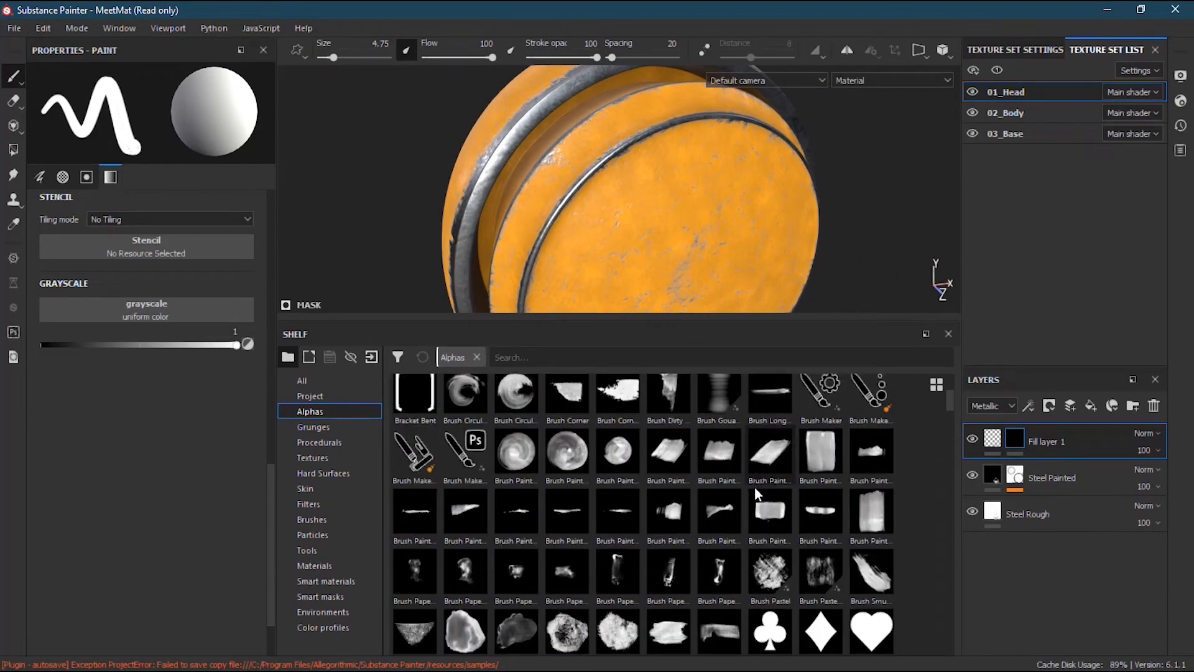
pyautogui.scroll(-3, 755, 498)
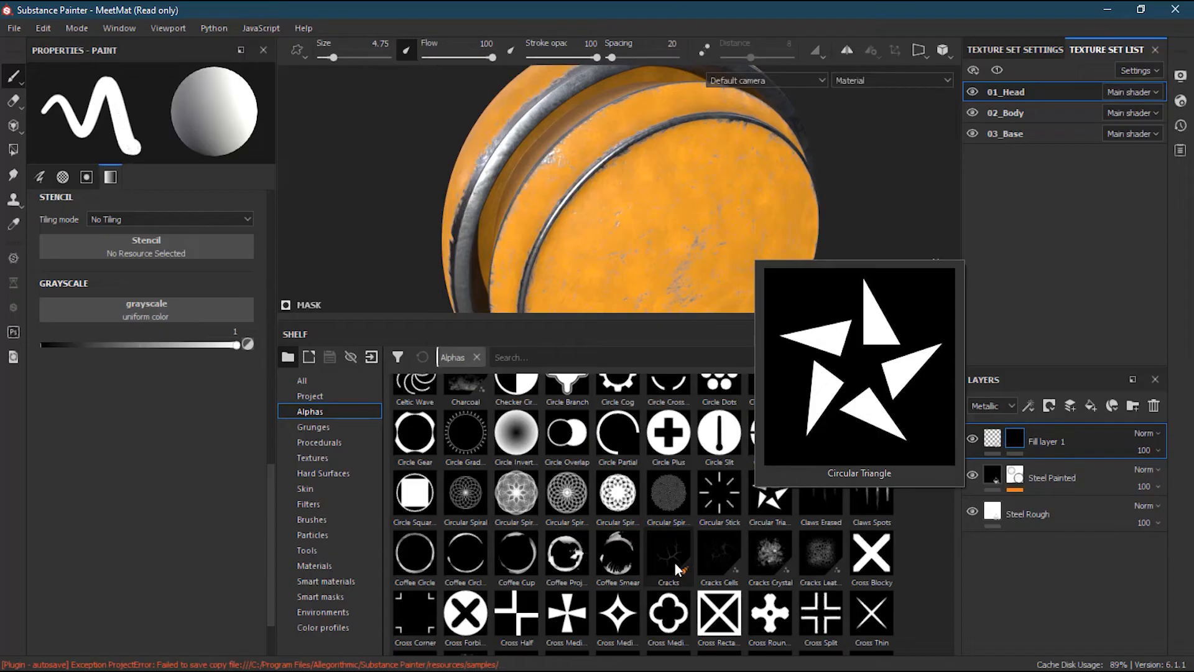
pyautogui.moveTo(674, 443)
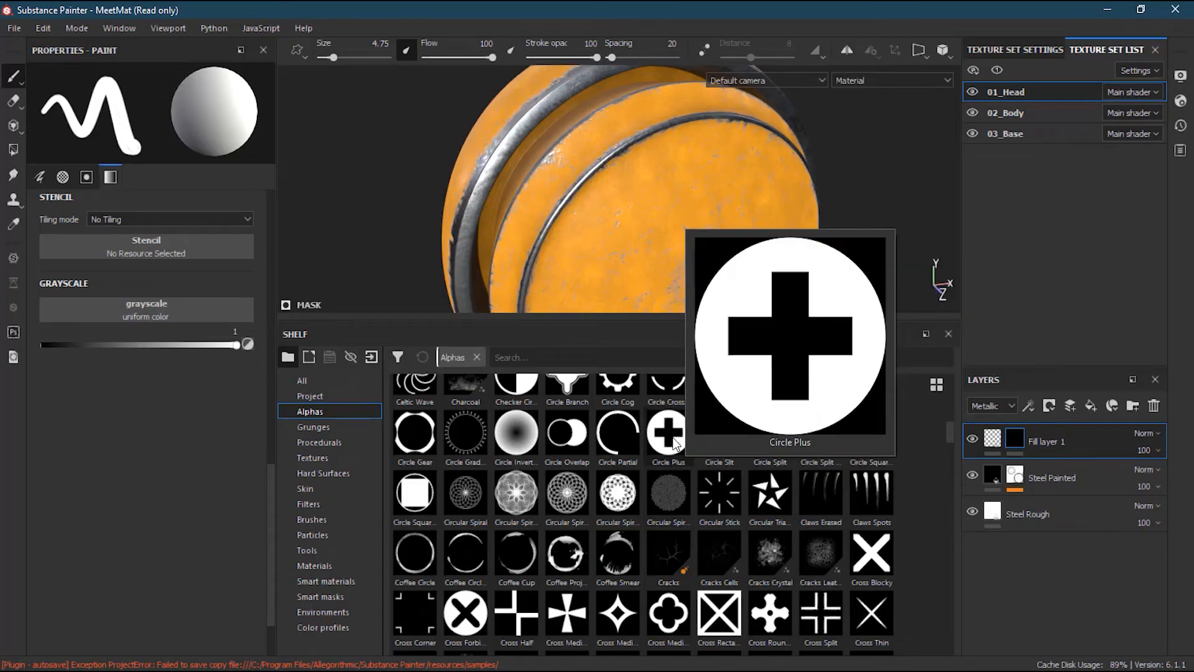
pyautogui.click(674, 439)
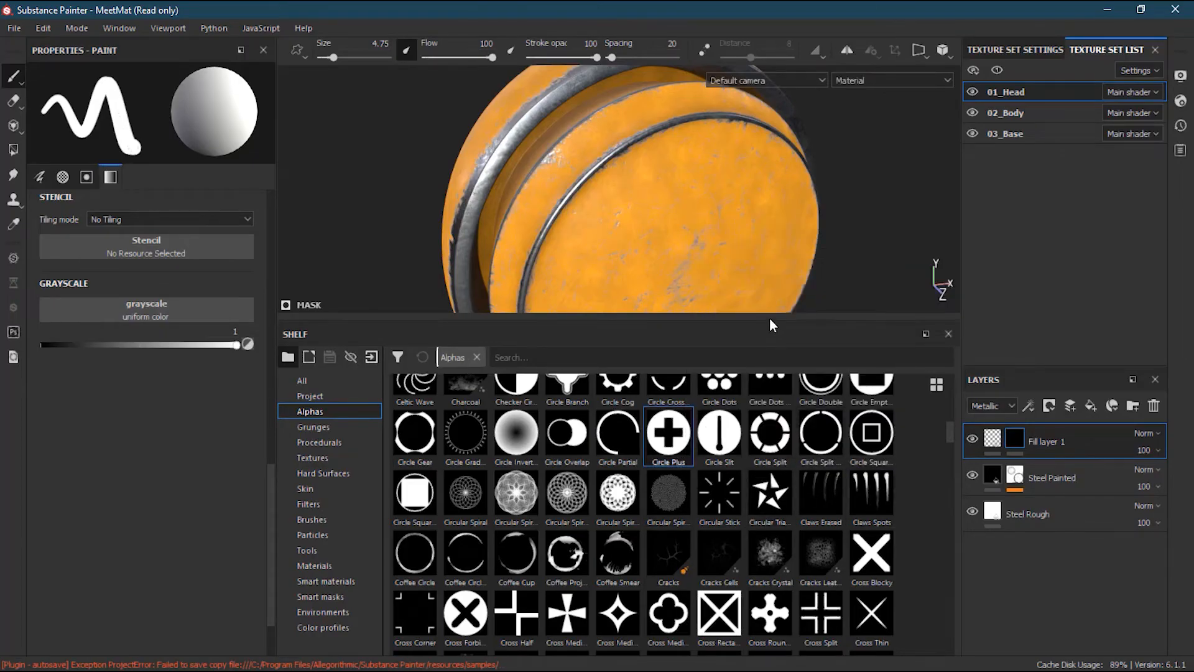
pyautogui.moveTo(770, 319); pyautogui.dragTo(765, 466)
# Set the fill layer's height to 0.5338 and make its black mask active for painting.
pyautogui.keyDown('alt'); pyautogui.moveTo(765, 442); pyautogui.dragTo(402, 366, button='right'); pyautogui.keyUp('alt')
pyautogui.moveTo(782, 358)
pyautogui.keyDown('alt'); pyautogui.mouseDown()
pyautogui.moveTo(584, 408)
pyautogui.moveTo(589, 336)
pyautogui.moveTo(683, 322)
pyautogui.moveTo(453, 350)
pyautogui.moveTo(622, 336)
pyautogui.moveTo(560, 326)
pyautogui.mouseUp(); pyautogui.keyUp('alt')
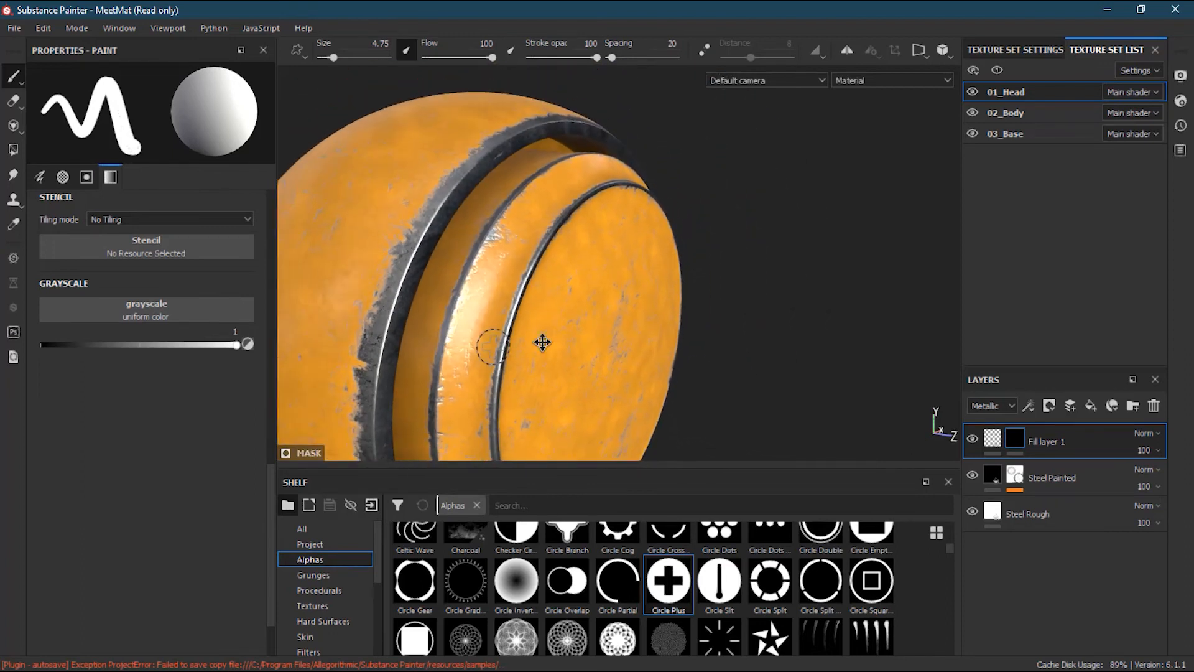
pyautogui.keyDown('alt'); pyautogui.moveTo(492, 347); pyautogui.dragTo(671, 288); pyautogui.keyUp('alt')
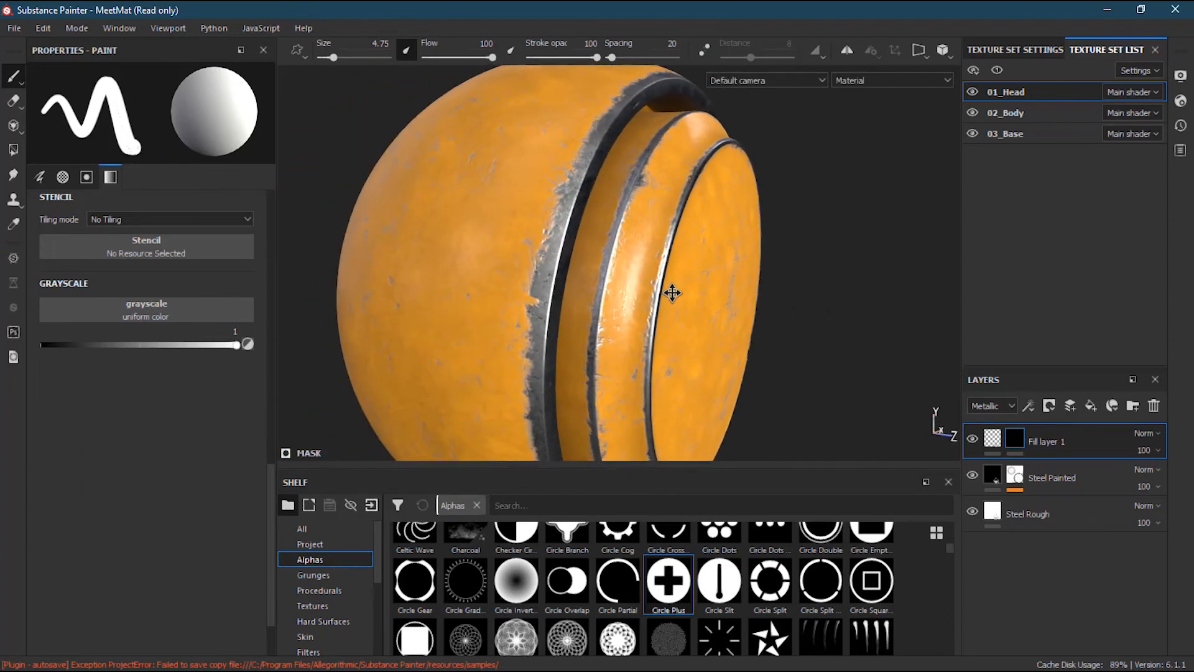
pyautogui.moveTo(990, 448)
pyautogui.click(990, 443)
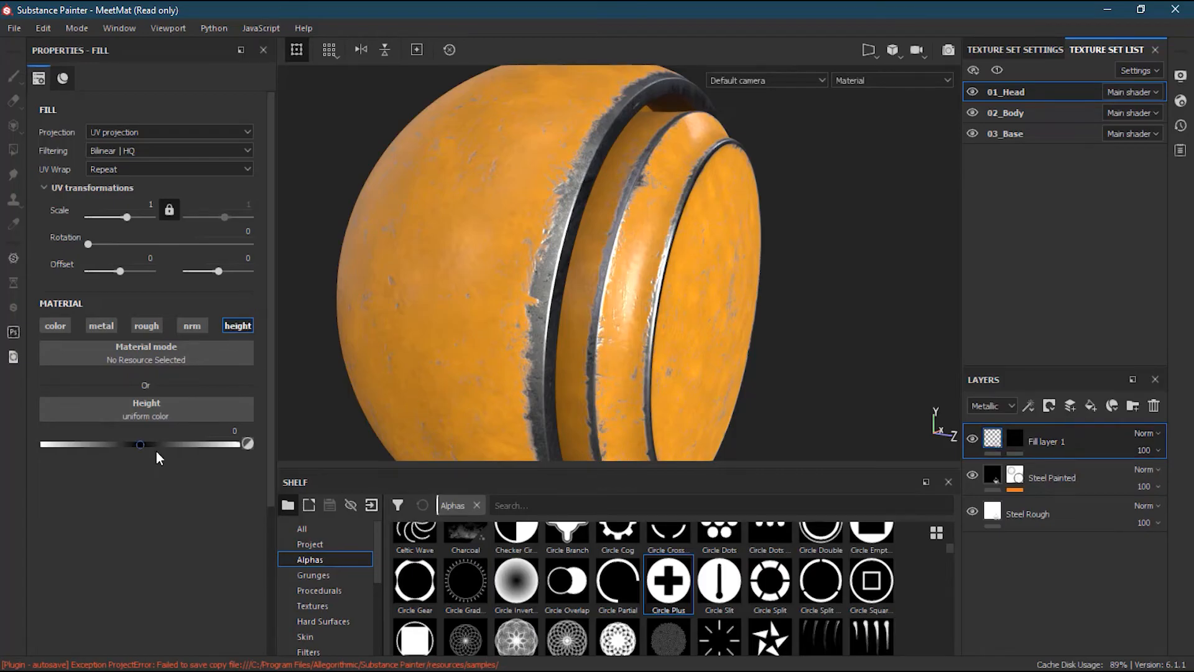
pyautogui.moveTo(139, 444); pyautogui.dragTo(168, 445)
pyautogui.click(1014, 438)
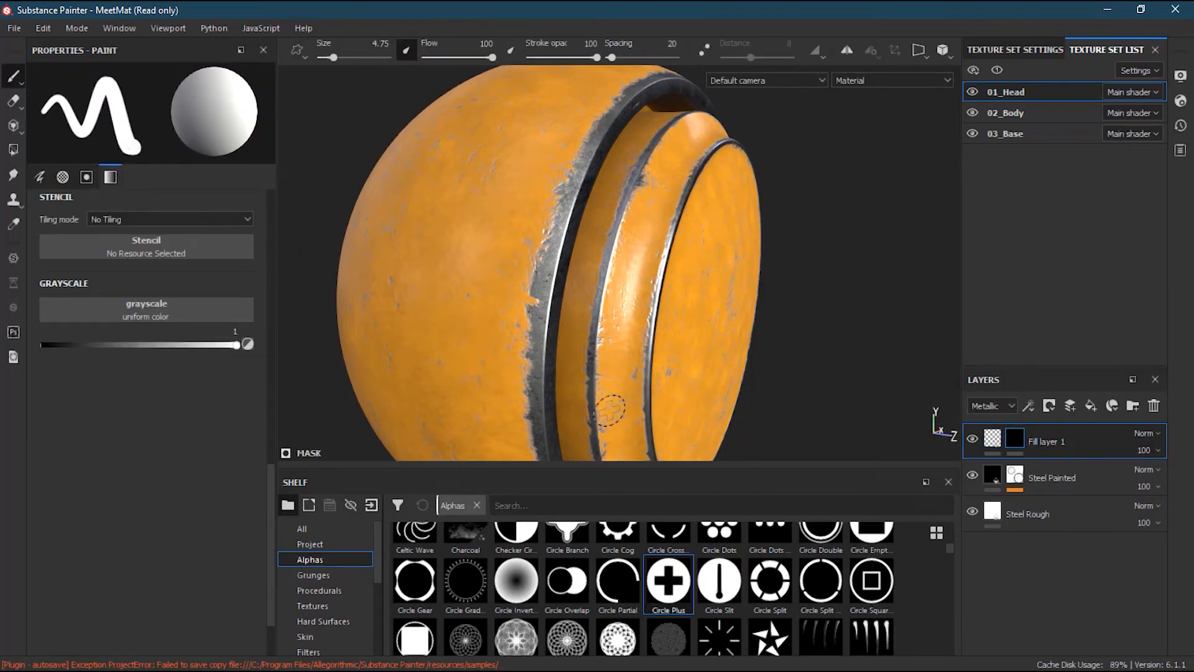
pyautogui.click(993, 440)
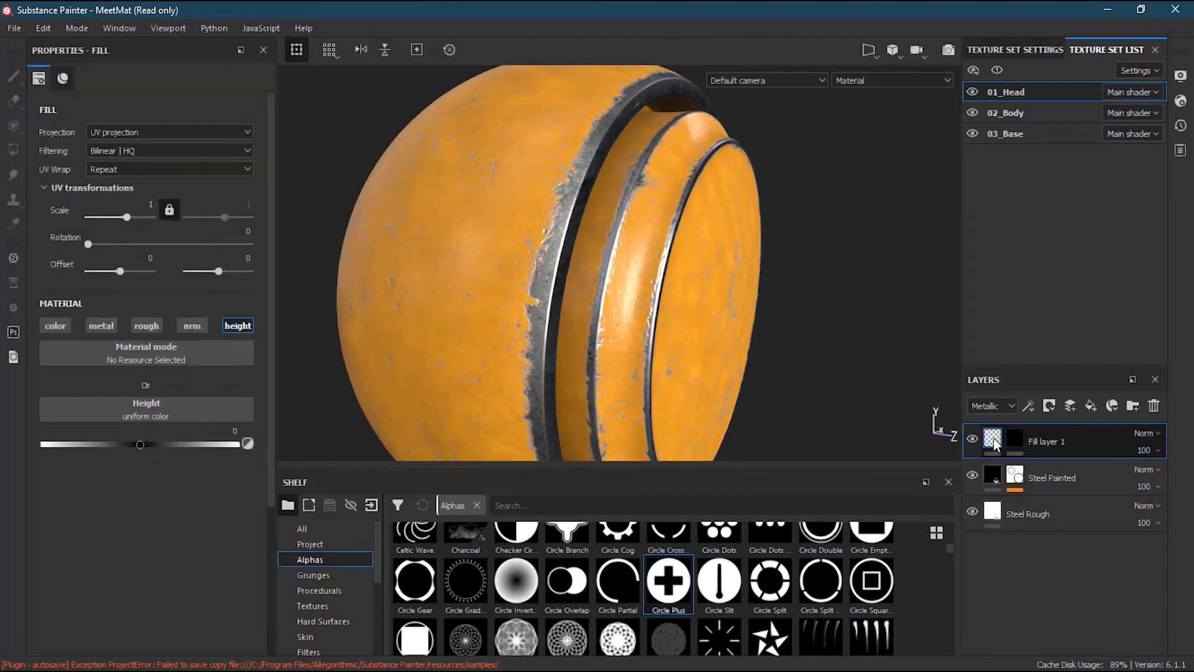
pyautogui.moveTo(139, 445); pyautogui.dragTo(188, 444)
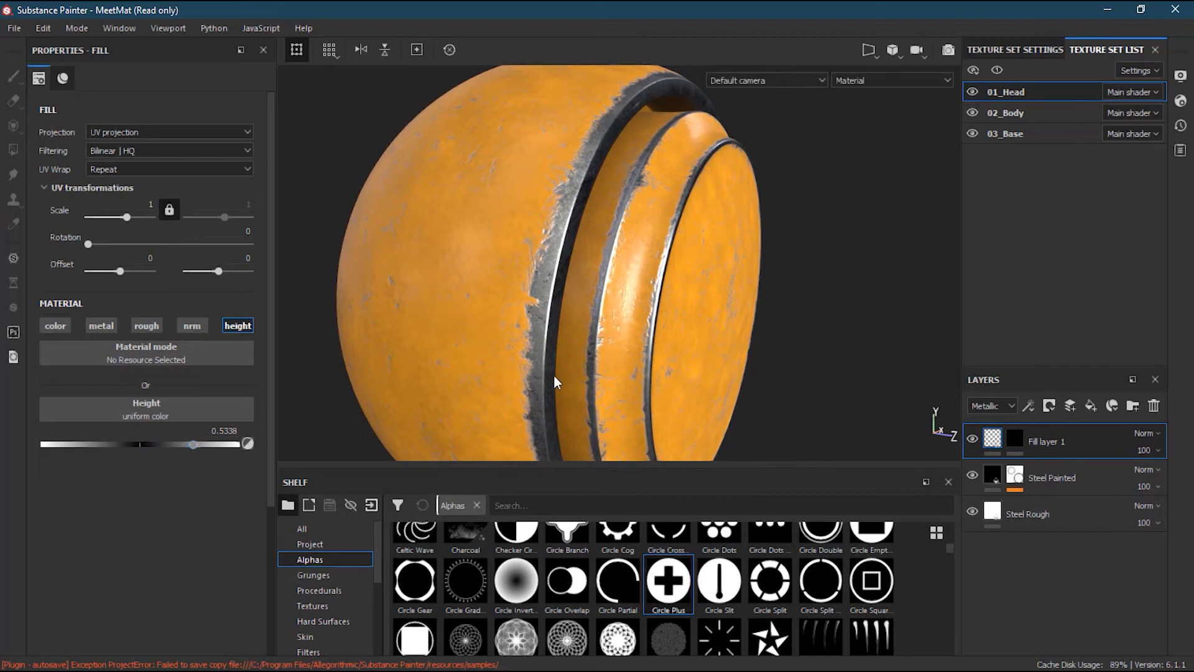
pyautogui.click(1014, 438)
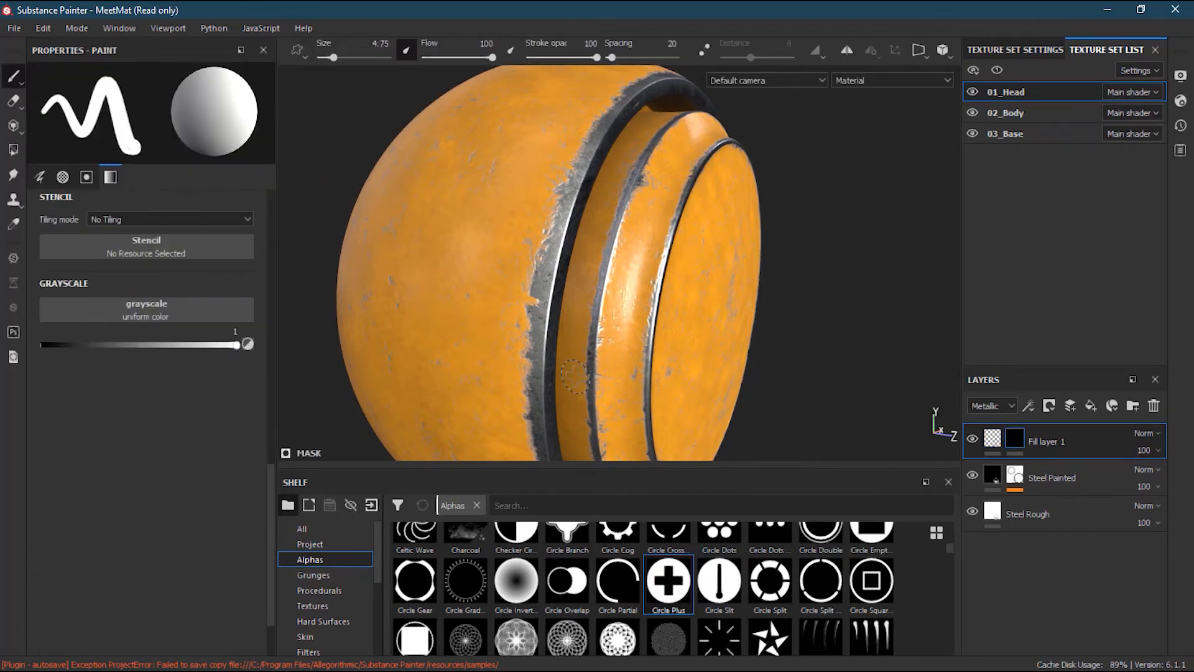
# Turn on painting symmetry for the head and set it to mirror across the X axis.
pyautogui.scroll(-2, 400, 392)
pyautogui.moveTo(457, 385)
pyautogui.keyDown('alt'); pyautogui.mouseDown()
pyautogui.moveTo(461, 323)
pyautogui.moveTo(485, 336)
pyautogui.mouseUp(); pyautogui.keyUp('alt')
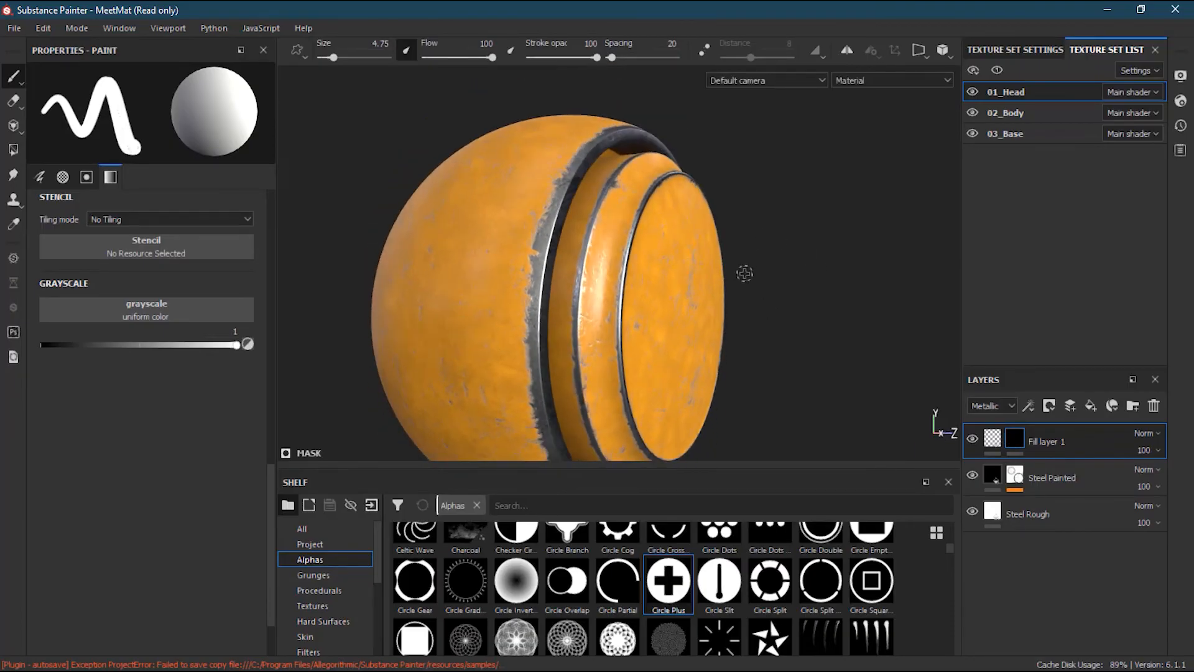
pyautogui.keyDown('alt'); pyautogui.moveTo(771, 312); pyautogui.dragTo(448, 334); pyautogui.keyUp('alt')
pyautogui.keyDown('alt'); pyautogui.moveTo(448, 334); pyautogui.dragTo(118, 308, button='right'); pyautogui.keyUp('alt')
pyautogui.keyDown('alt'); pyautogui.moveTo(529, 325); pyautogui.dragTo(293, 339, button='right'); pyautogui.keyUp('alt')
pyautogui.keyDown('alt'); pyautogui.moveTo(522, 343); pyautogui.dragTo(650, 339); pyautogui.keyUp('alt')
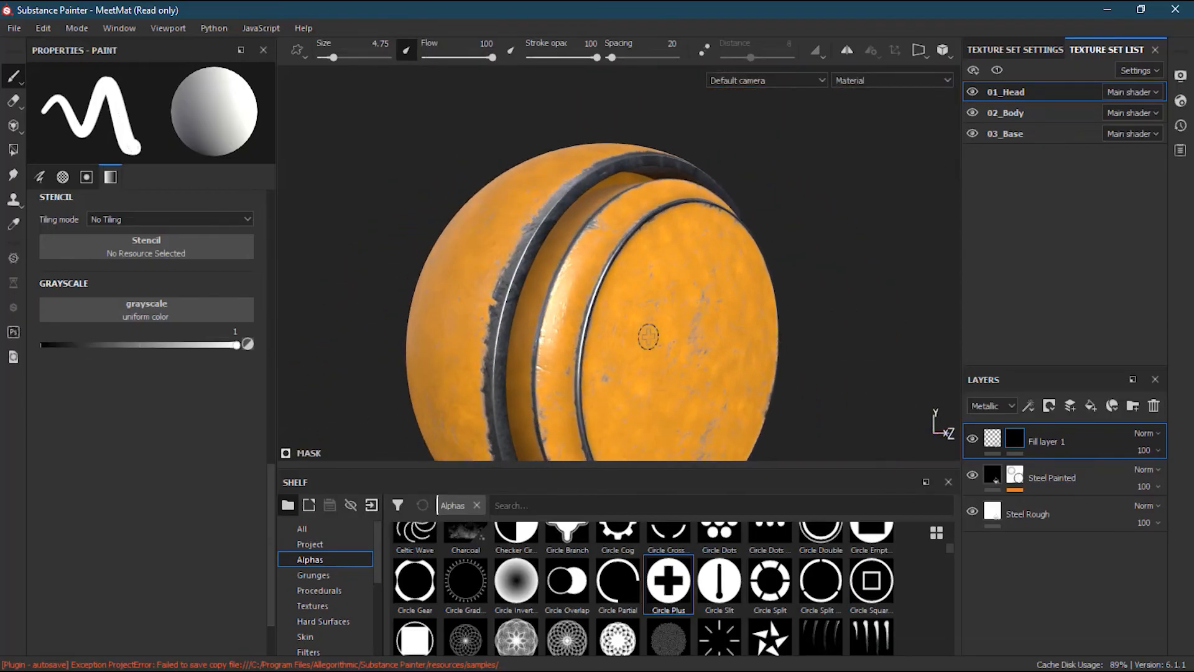
pyautogui.click(844, 51)
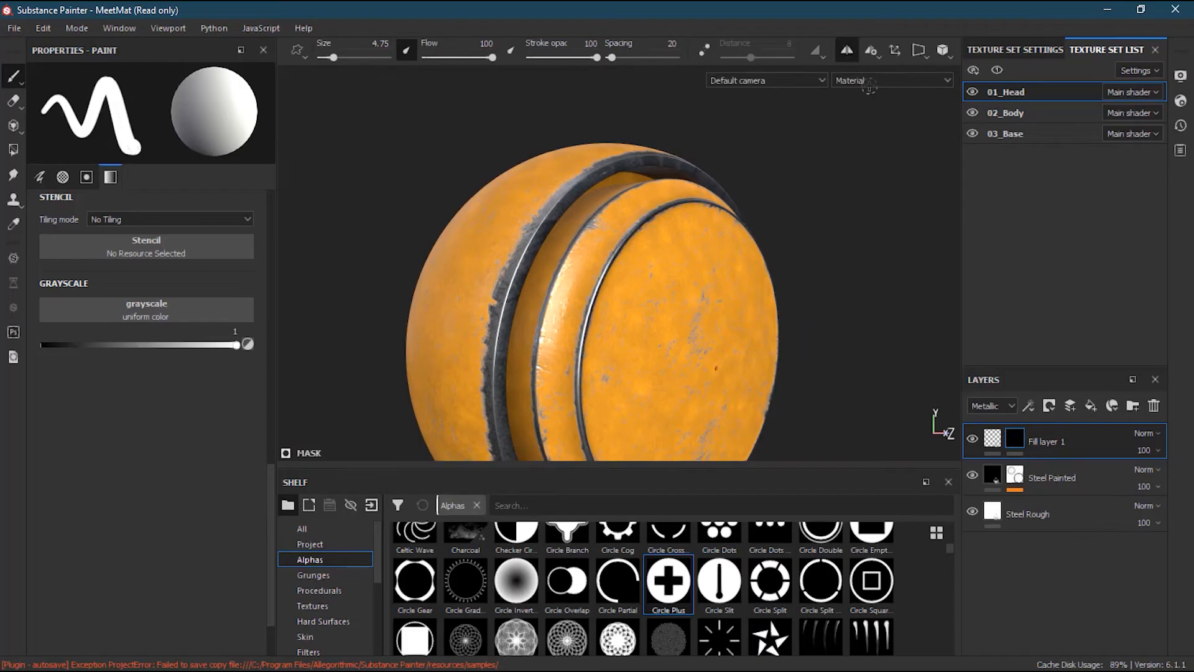
pyautogui.click(869, 52)
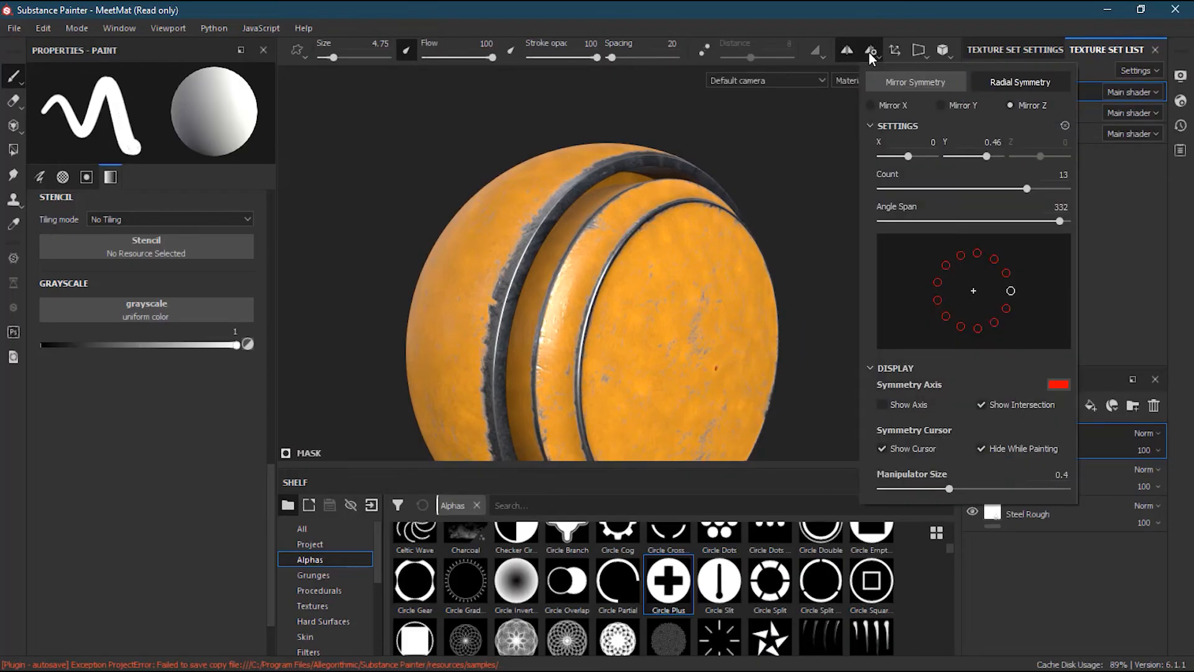
pyautogui.click(906, 79)
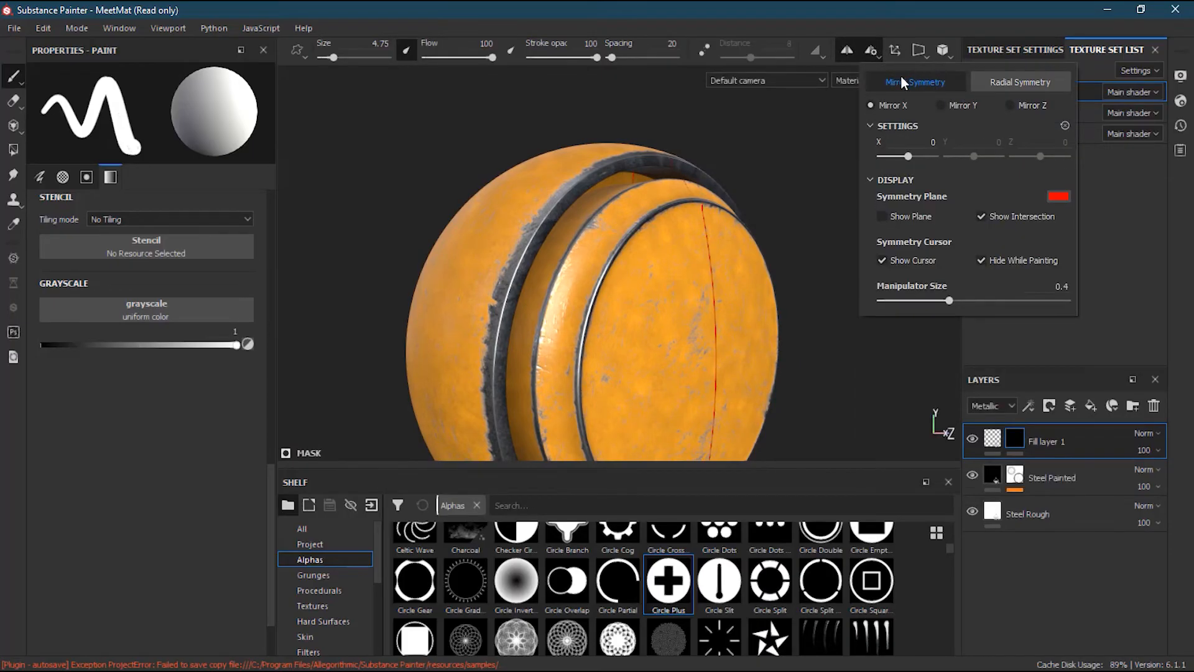
pyautogui.click(867, 2)
# Increase the brush size to 6.05 and stamp one Circle Plus detail on the side of the head.
pyautogui.scroll(-2, 834, 224)
pyautogui.keyDown('alt'); pyautogui.moveTo(734, 258); pyautogui.dragTo(628, 284); pyautogui.keyUp('alt')
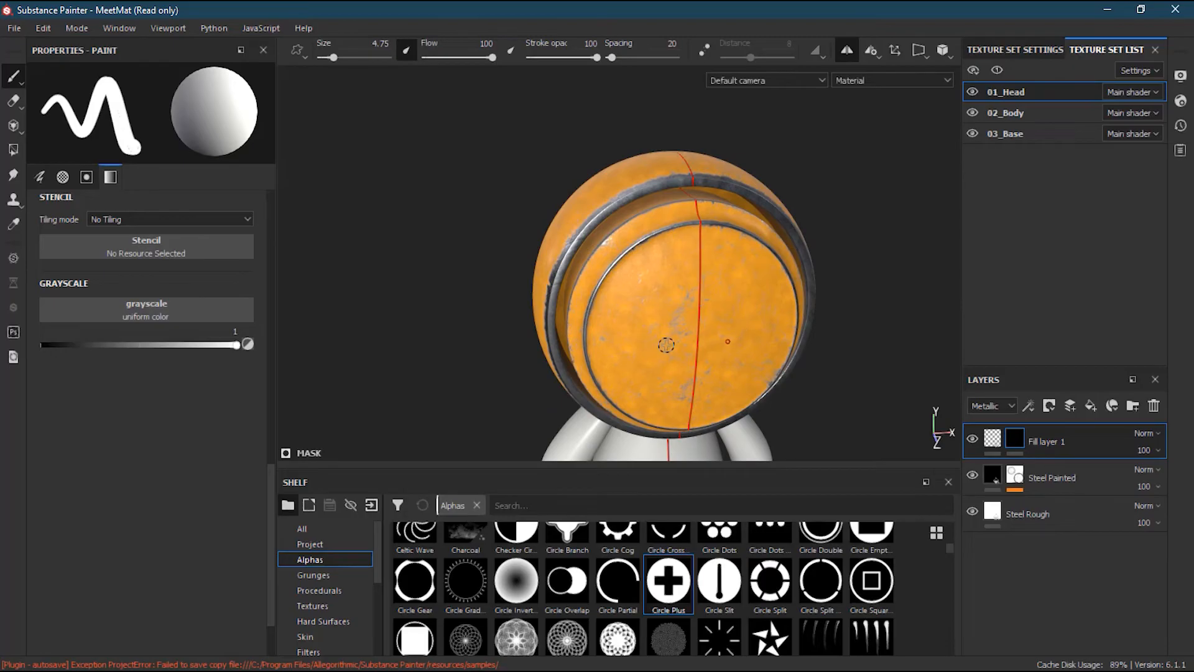
pyautogui.press('alt')
pyautogui.keyDown('alt'); pyautogui.moveTo(651, 342); pyautogui.dragTo(569, 333); pyautogui.keyUp('alt')
pyautogui.moveTo(561, 318)
pyautogui.keyDown('ctrl'); pyautogui.mouseDown(button='right')
pyautogui.moveTo(582, 318)
pyautogui.moveTo(541, 309)
pyautogui.mouseUp(button='right'); pyautogui.keyUp('ctrl')
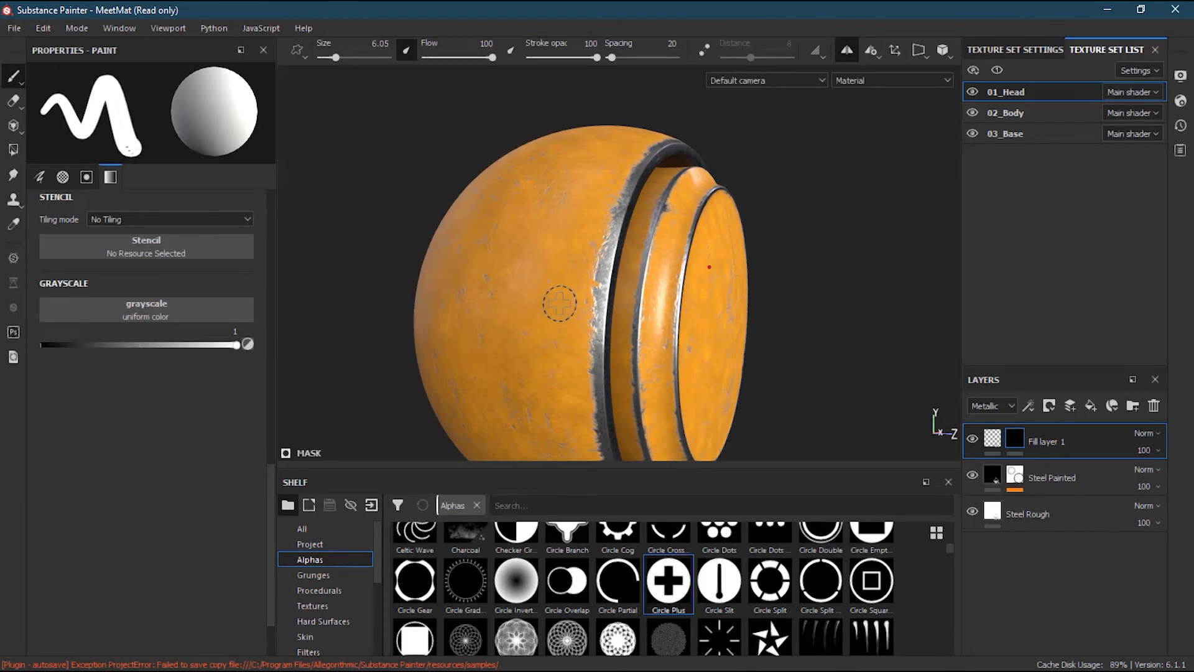
pyautogui.click(560, 303)
# Set the fill layer's height to -0.4586 so the stamps sink inward, and make its mask active for painting again.
pyautogui.click(994, 441)
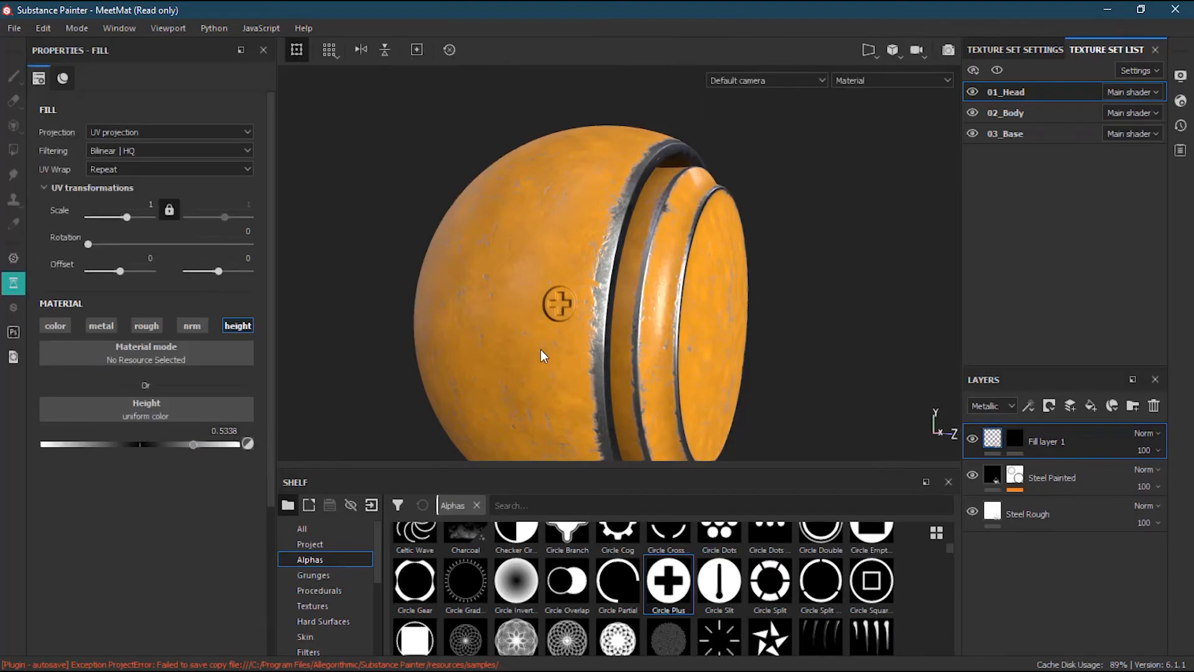
pyautogui.moveTo(193, 446); pyautogui.dragTo(95, 449)
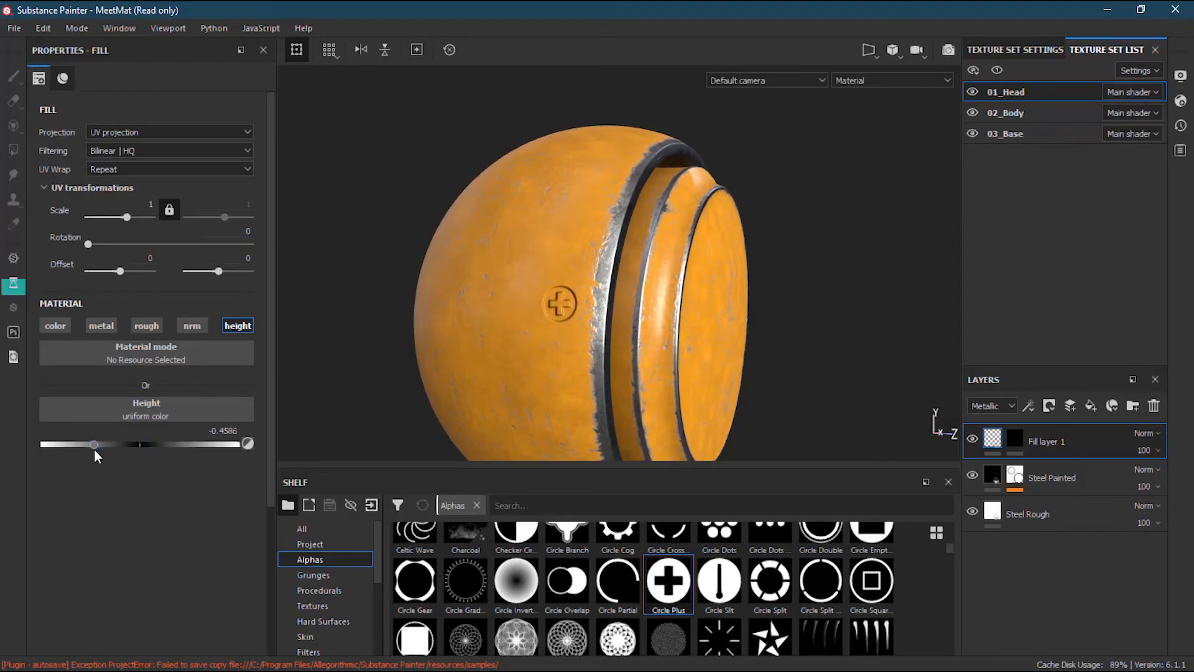
pyautogui.click(1009, 439)
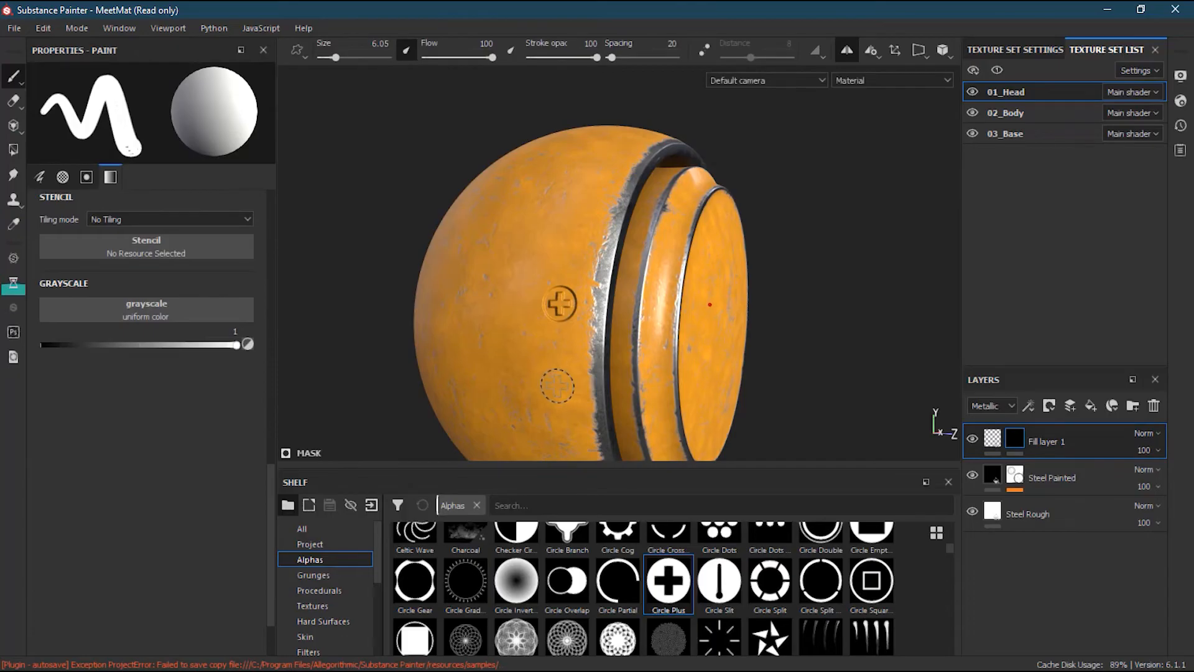
# Stamp a second Circle Plus detail directly below the first on the side of the head.
pyautogui.click(557, 387)
pyautogui.keyDown('alt'); pyautogui.moveTo(461, 395); pyautogui.dragTo(498, 388); pyautogui.keyUp('alt')
pyautogui.keyDown('alt'); pyautogui.moveTo(644, 384); pyautogui.dragTo(501, 392); pyautogui.keyUp('alt')
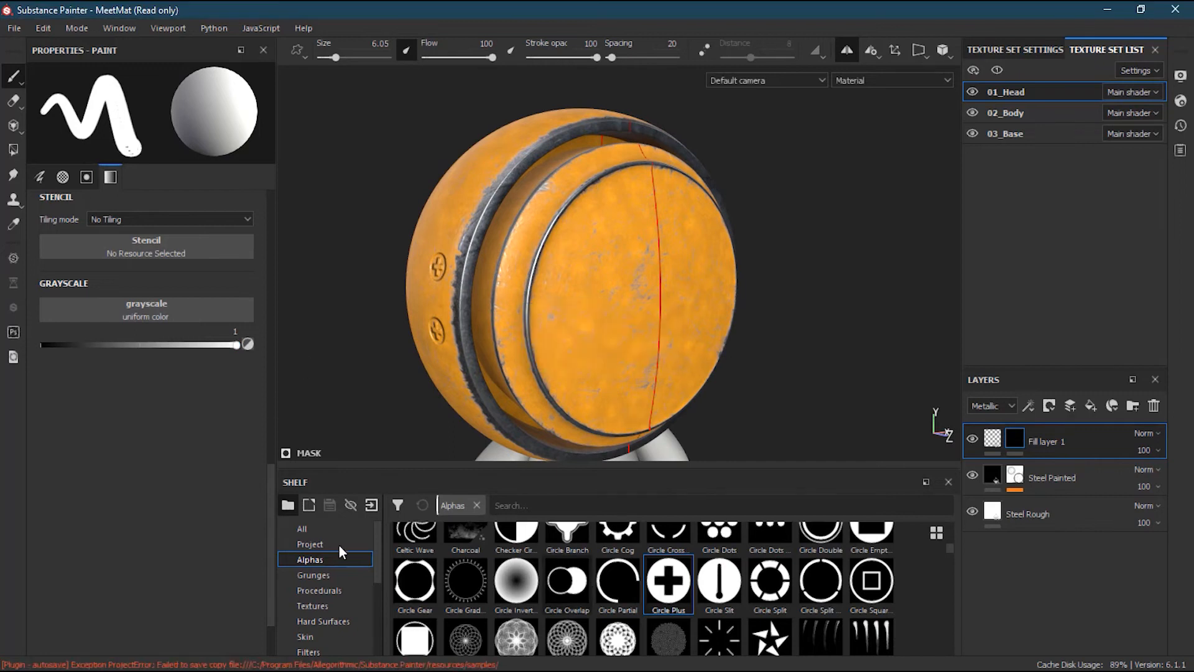
# Examine how the fill layer's height setting, its mask displayed alone on the model, and the brush settings work together.
pyautogui.click(994, 437)
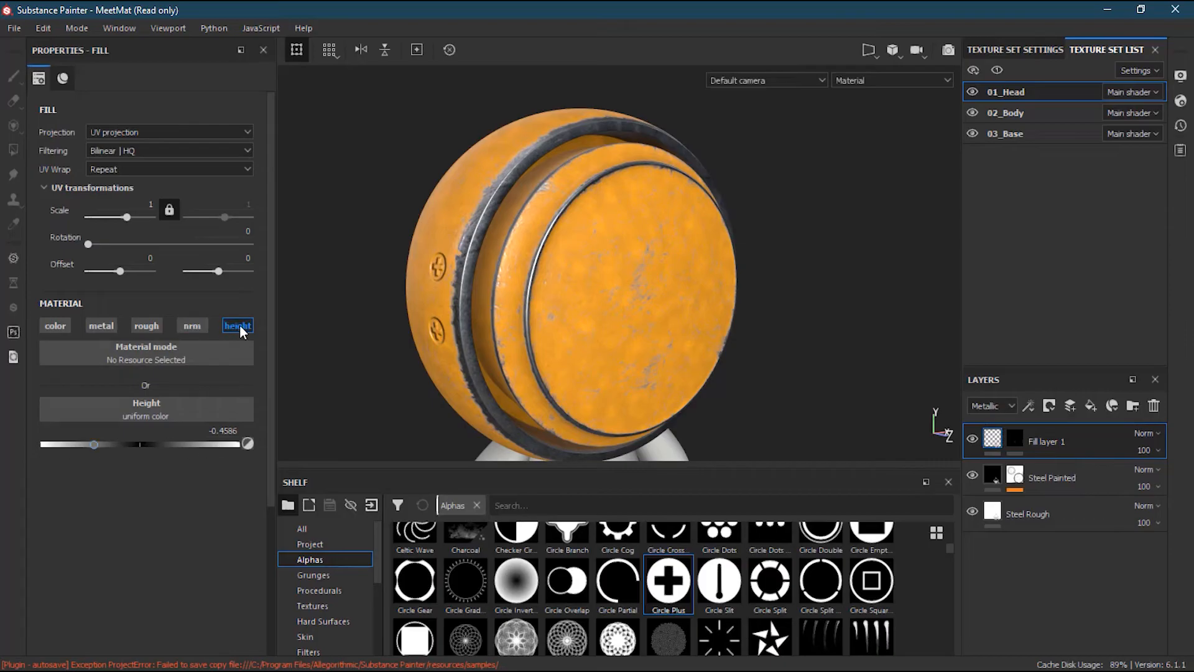
pyautogui.click(1015, 438)
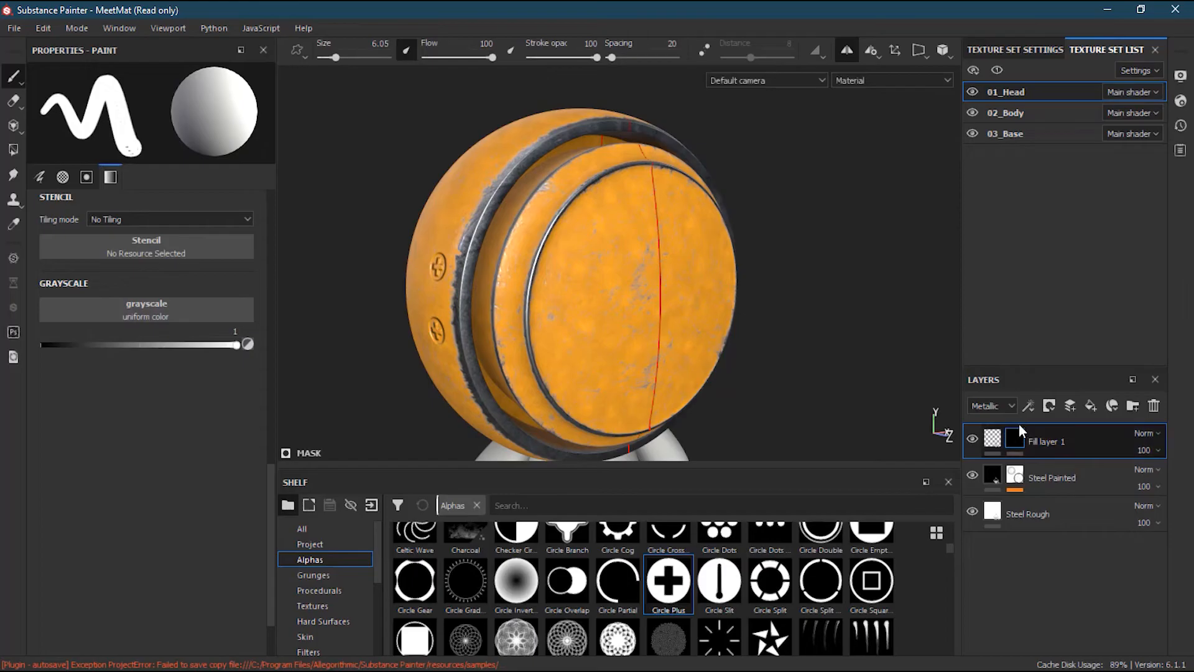
pyautogui.keyDown('alt'); pyautogui.click(1021, 440); pyautogui.keyUp('alt')
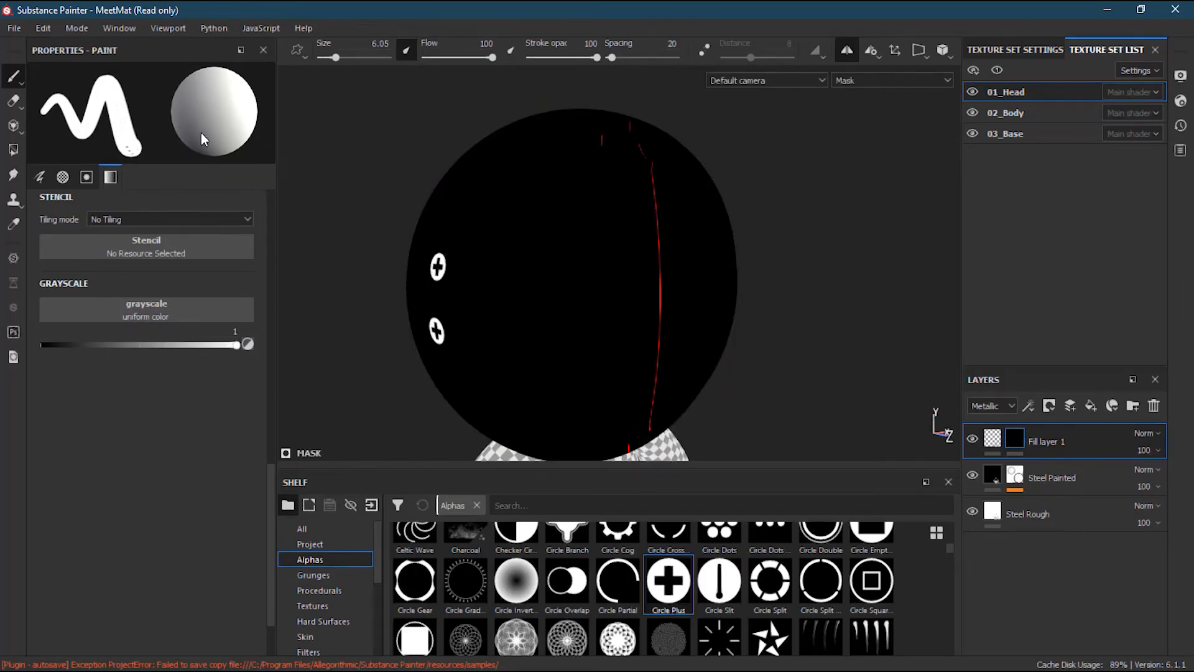
pyautogui.click(41, 178)
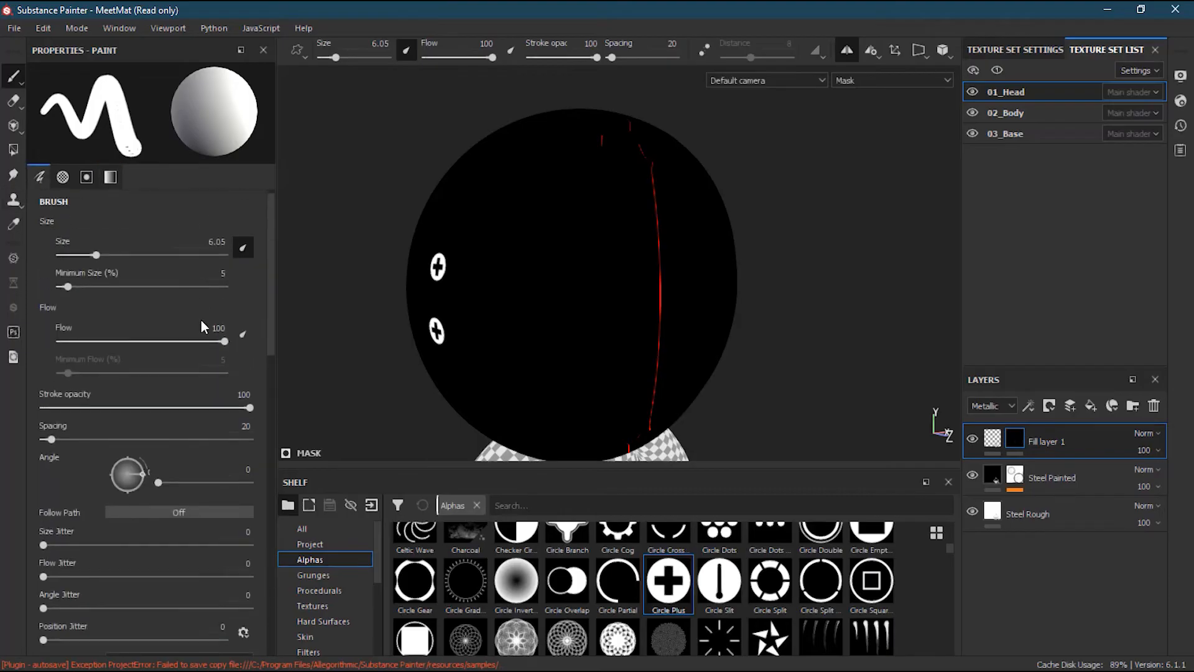
pyautogui.scroll(-6, 202, 317)
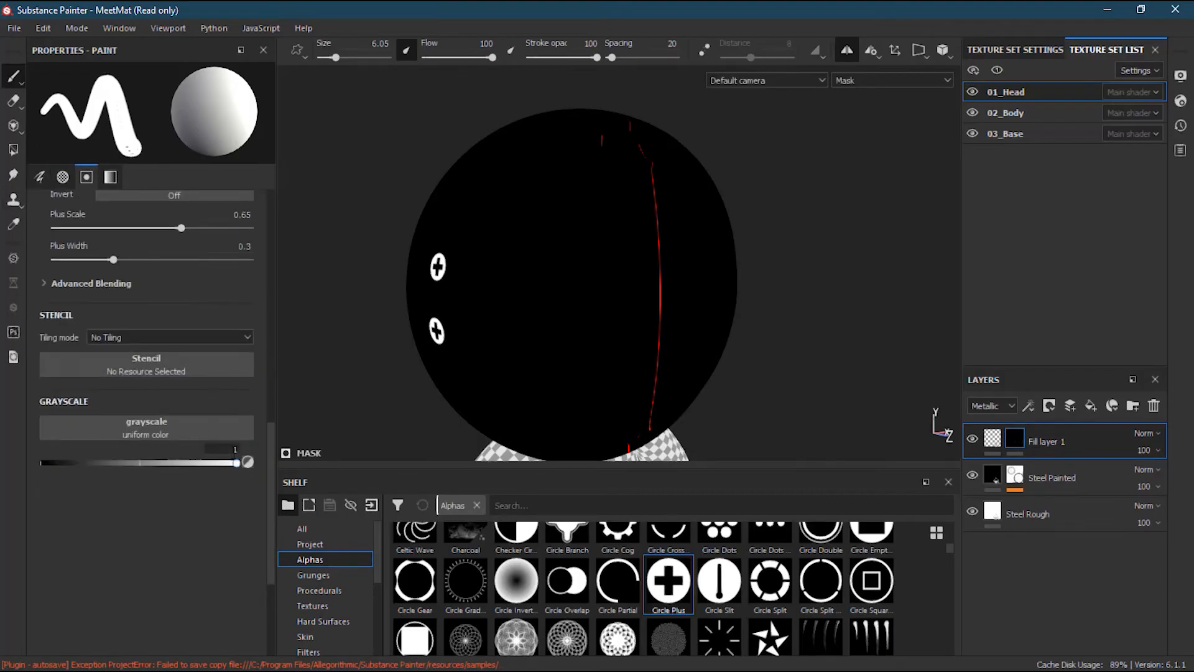
pyautogui.scroll(6, 272, 479)
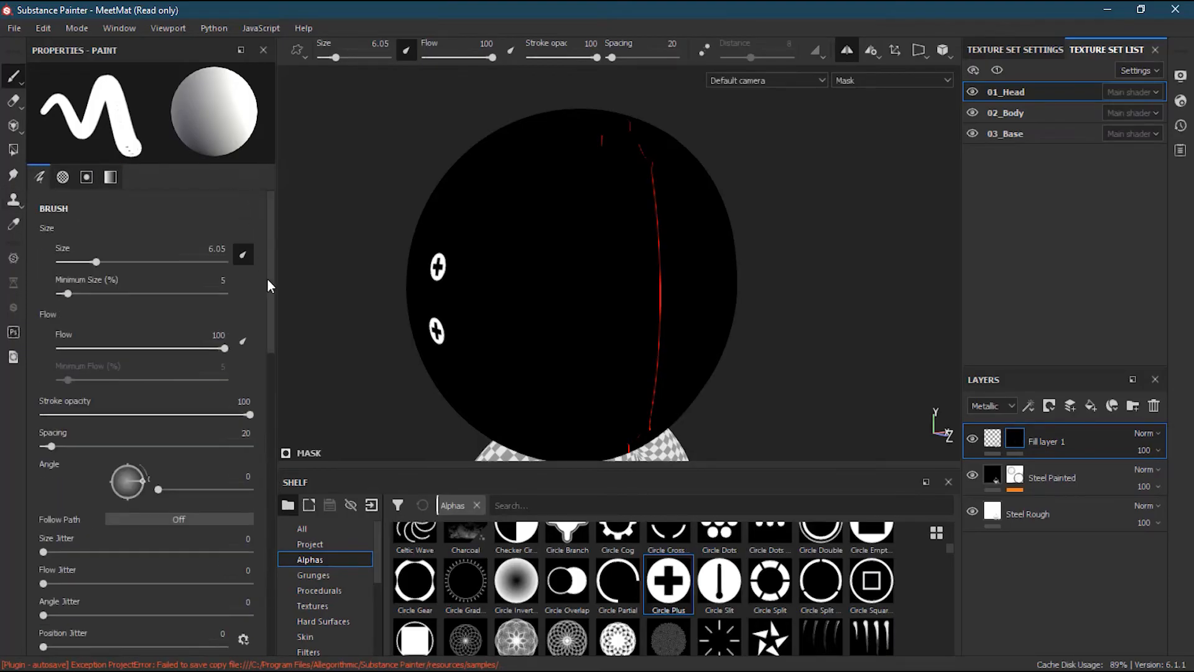
pyautogui.click(998, 444)
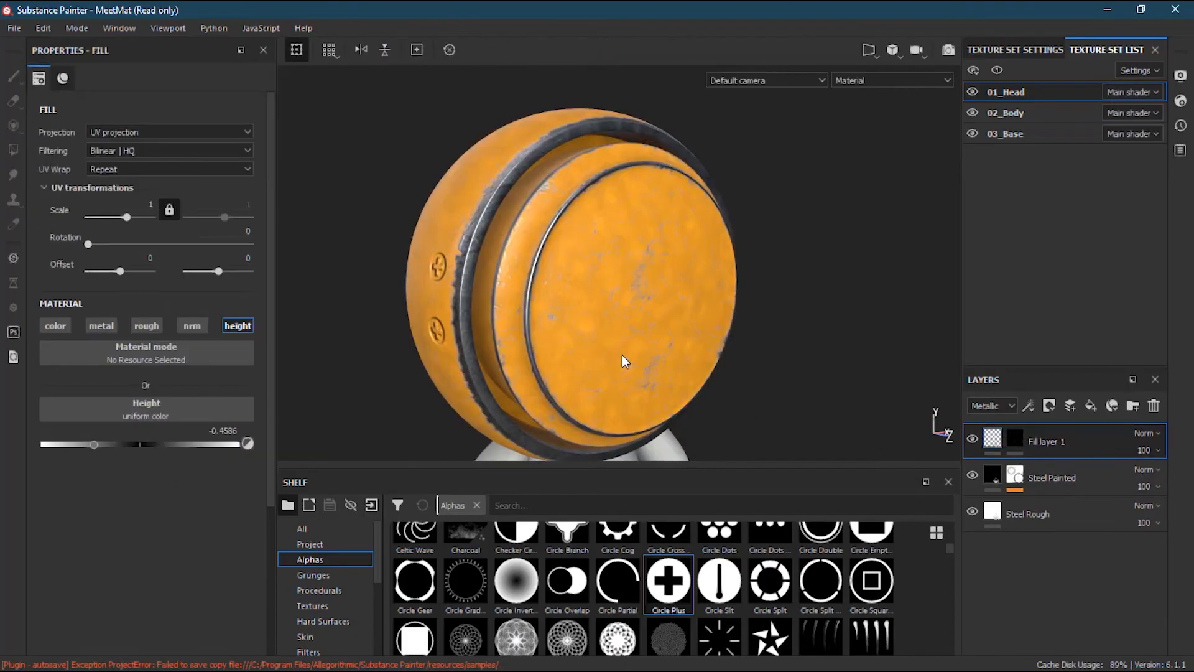
pyautogui.moveTo(645, 323)
pyautogui.keyDown('alt'); pyautogui.mouseDown()
pyautogui.moveTo(597, 327)
pyautogui.moveTo(626, 310)
pyautogui.mouseUp(); pyautogui.keyUp('alt')
pyautogui.keyDown('alt'); pyautogui.moveTo(626, 310); pyautogui.dragTo(660, 274, button='right'); pyautogui.keyUp('alt')
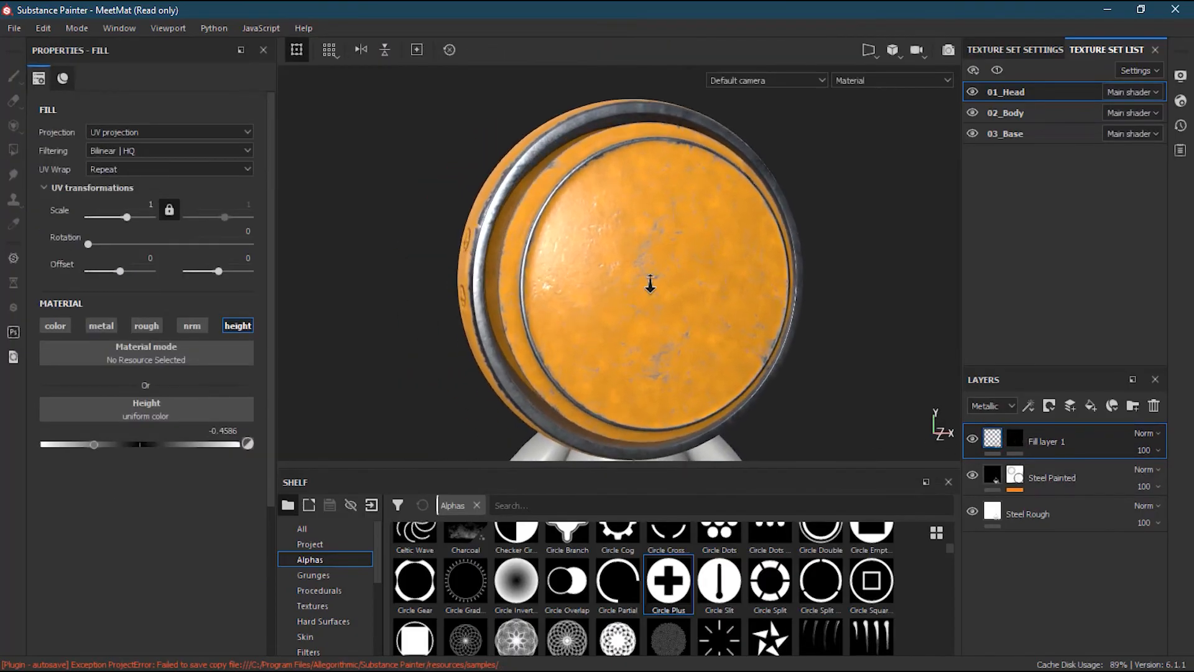
# Reactivate the fill layer's mask and switch the painting symmetry to radial around the Z axis, facing the front disc.
pyautogui.click(1015, 439)
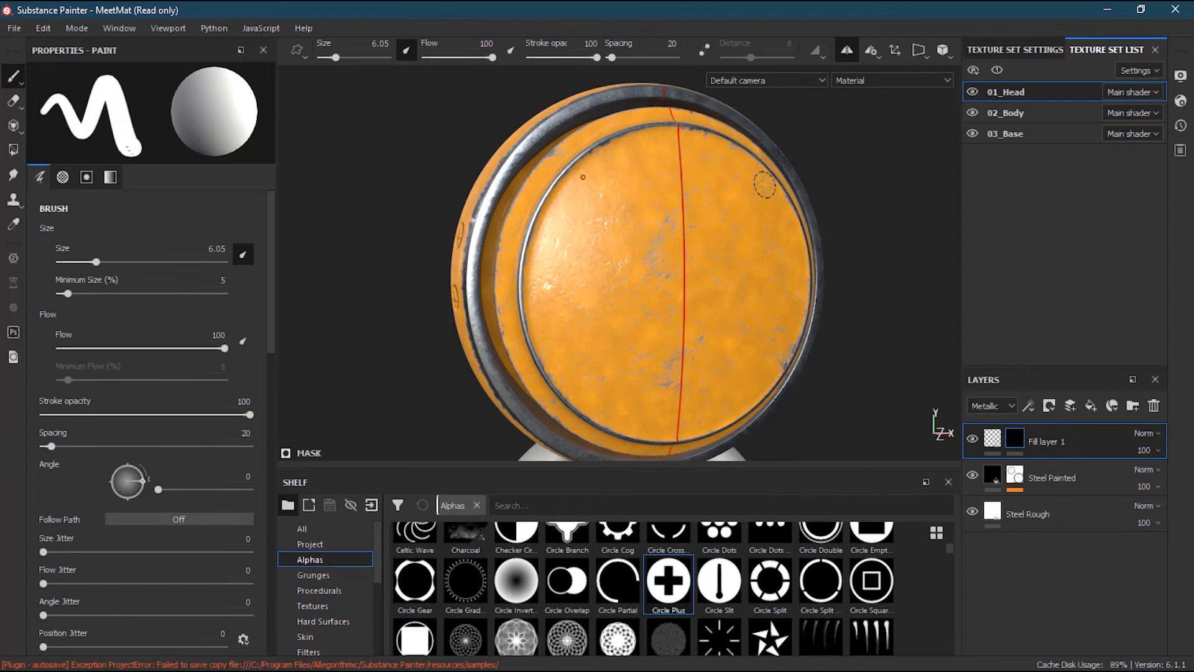
pyautogui.click(876, 54)
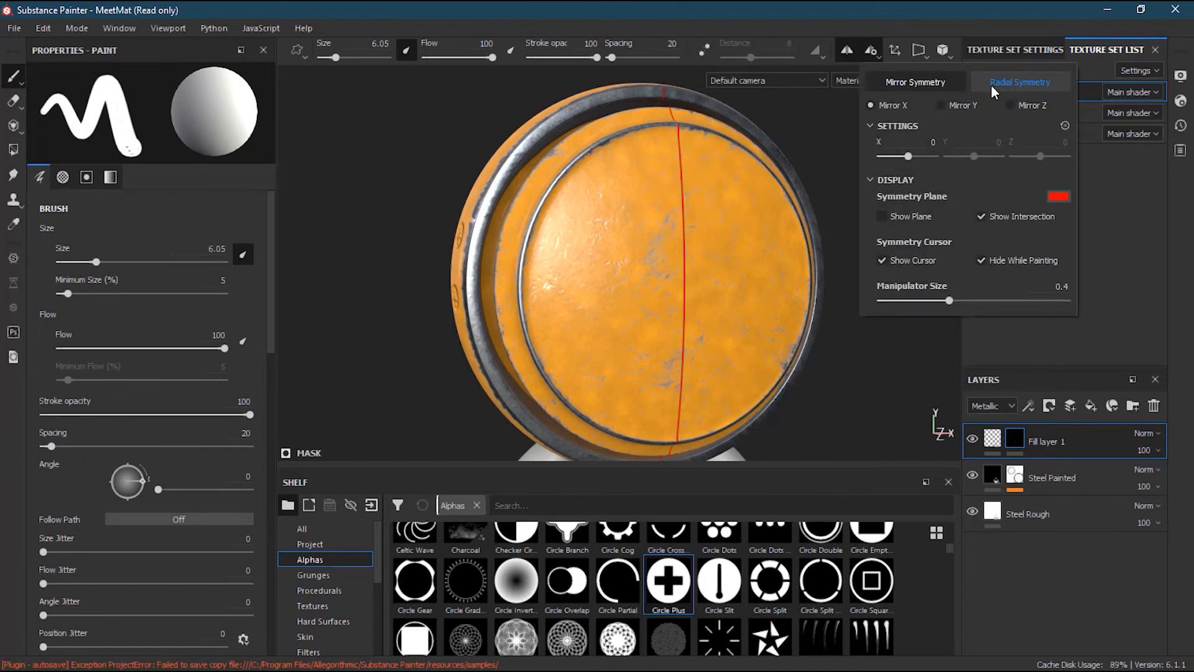
pyautogui.click(1011, 84)
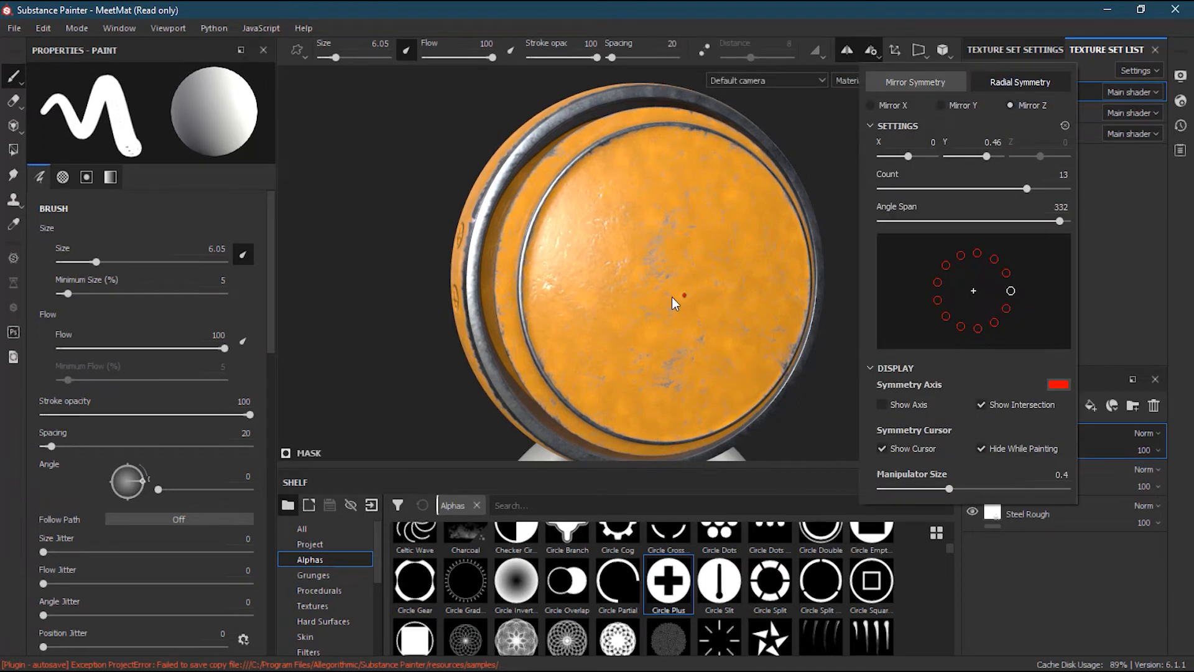
pyautogui.moveTo(718, 296)
pyautogui.keyDown('alt'); pyautogui.mouseDown()
pyautogui.moveTo(665, 310)
pyautogui.moveTo(626, 342)
pyautogui.mouseUp(); pyautogui.keyUp('alt')
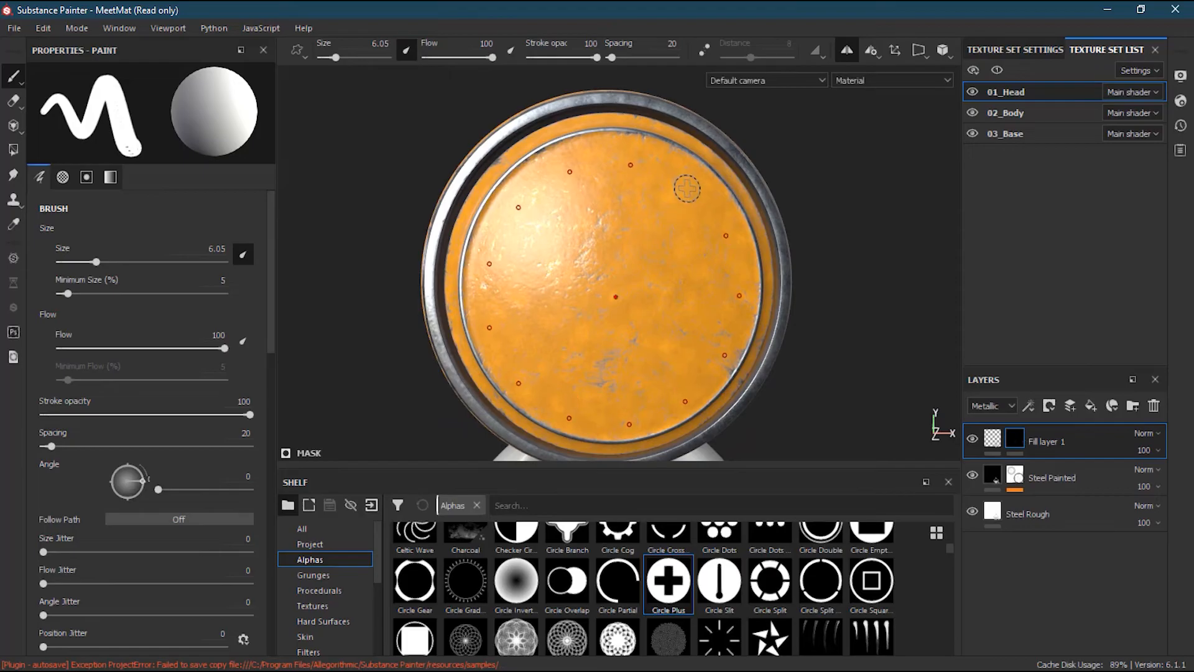
# Set the radial symmetry's centre to X -0.01 and Y 0.46, and its angle span to 360.
pyautogui.click(875, 52)
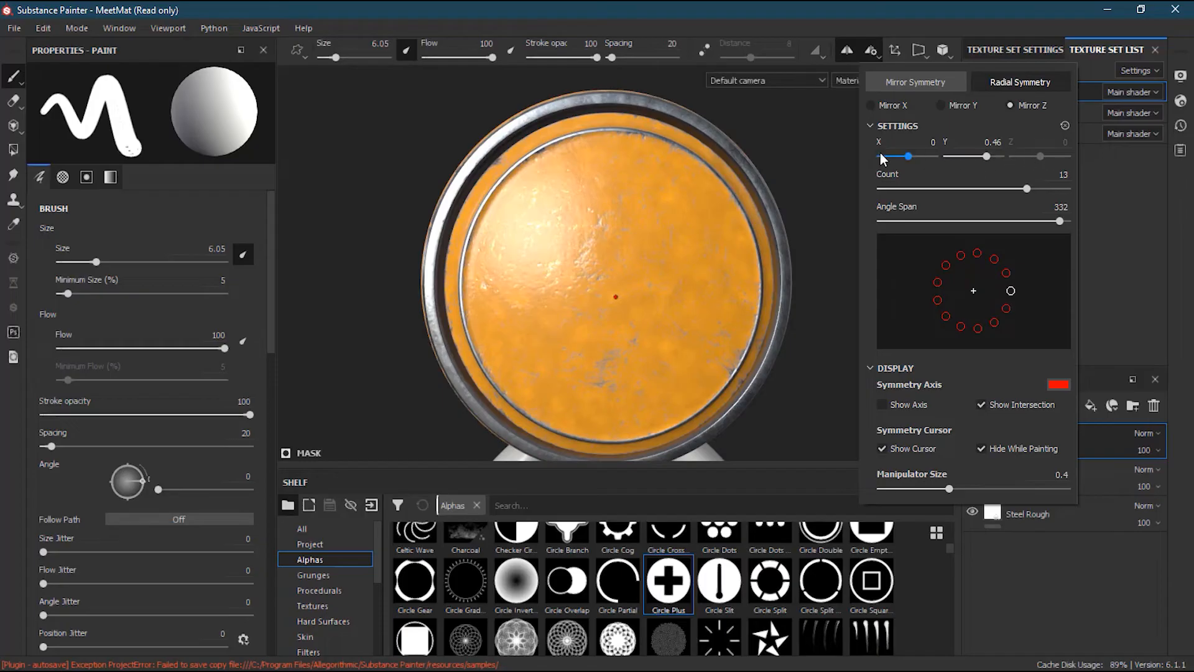
pyautogui.moveTo(914, 160); pyautogui.dragTo(909, 161)
pyautogui.moveTo(988, 158); pyautogui.dragTo(983, 160)
pyautogui.click(994, 141)
pyautogui.write('.4')
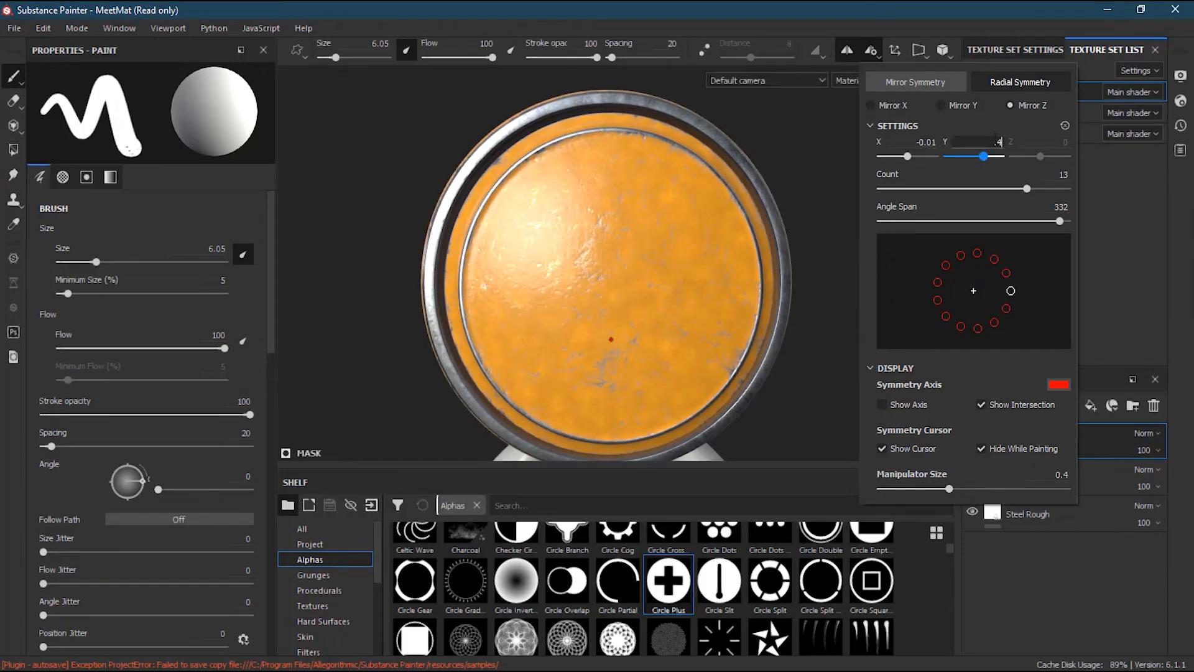
pyautogui.press('Return')
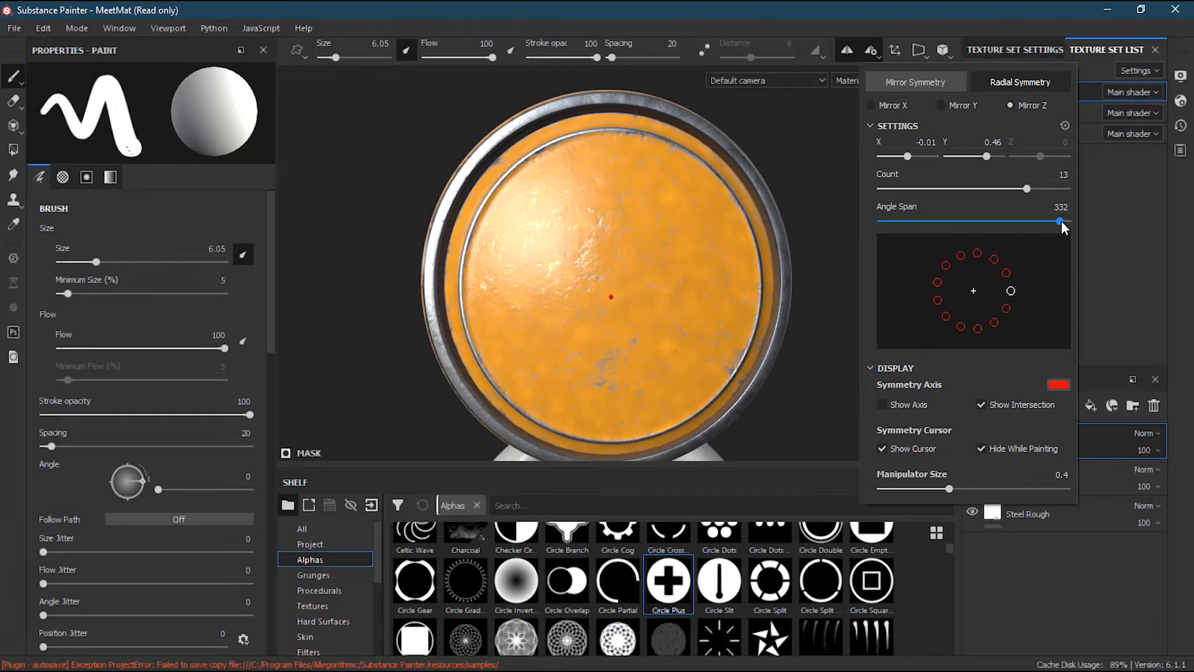
pyautogui.moveTo(1060, 222); pyautogui.dragTo(1067, 221)
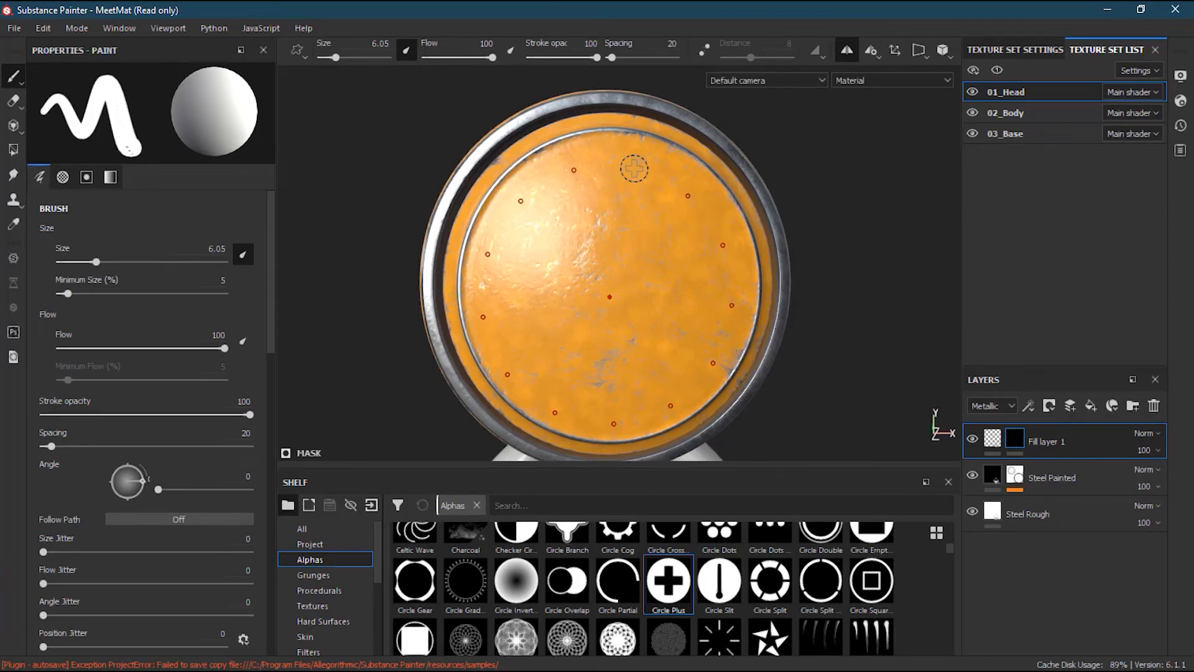
# Reduce the brush size to 2.52 for smaller stamps on the front disc.
pyautogui.press('ctrl')
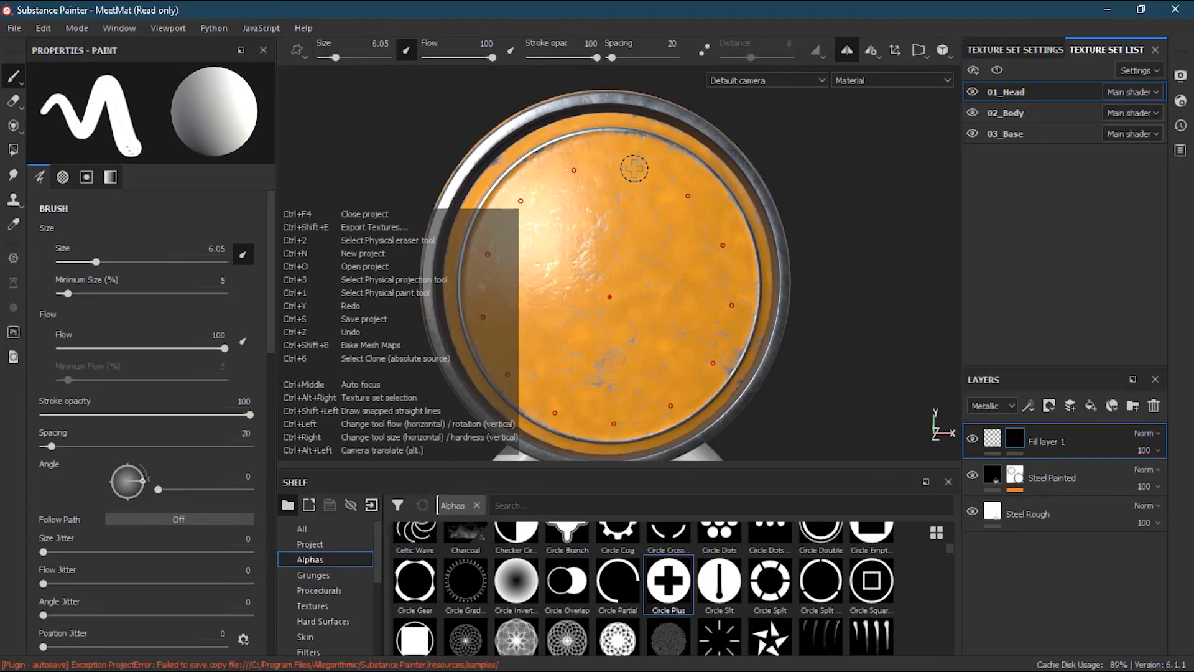
pyautogui.keyDown('ctrl'); pyautogui.moveTo(634, 168); pyautogui.dragTo(641, 169); pyautogui.keyUp('ctrl')
pyautogui.keyDown('ctrl'); pyautogui.moveTo(634, 168); pyautogui.dragTo(624, 169, button='right'); pyautogui.keyUp('ctrl')
pyautogui.keyDown('alt'); pyautogui.moveTo(635, 168); pyautogui.dragTo(877, 150); pyautogui.keyUp('alt')
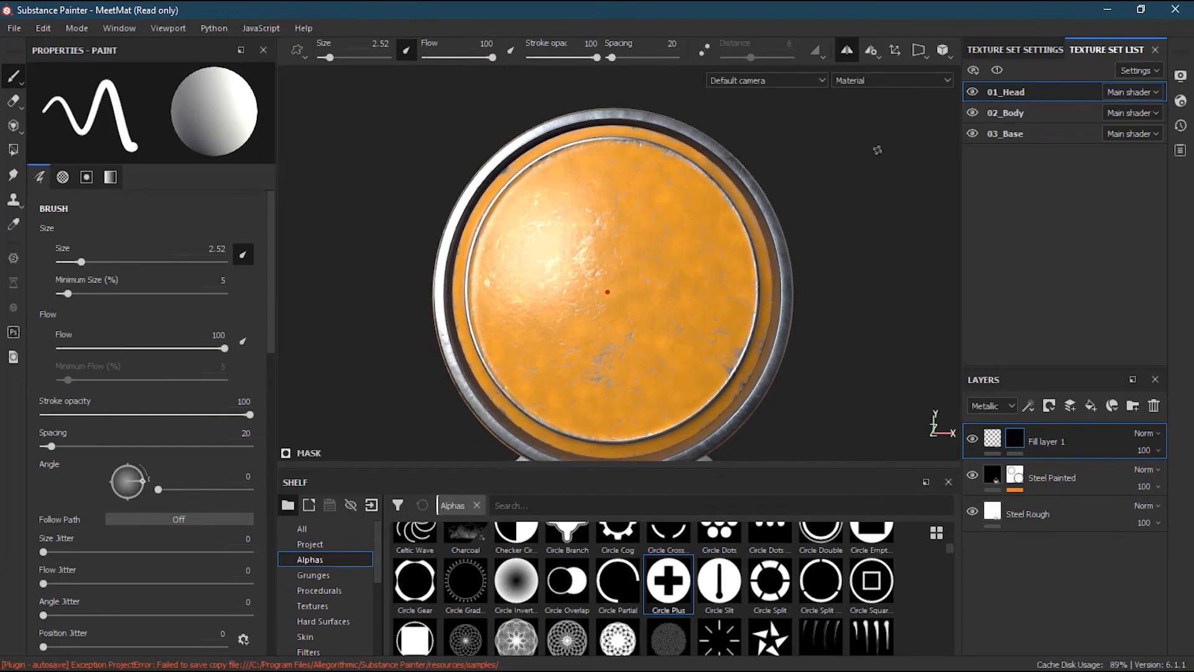
# Adjust the radial symmetry centre's Y position and stamp a ring of Circle Plus details around the front disc's edge.
pyautogui.click(875, 49)
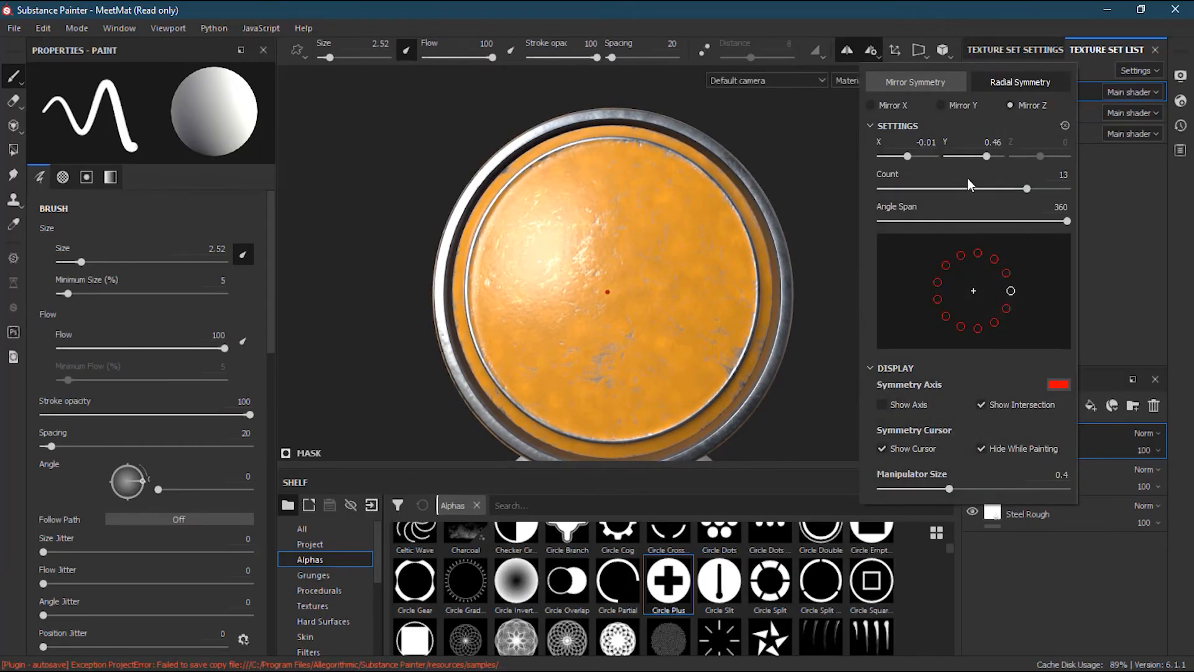
pyautogui.click(993, 151)
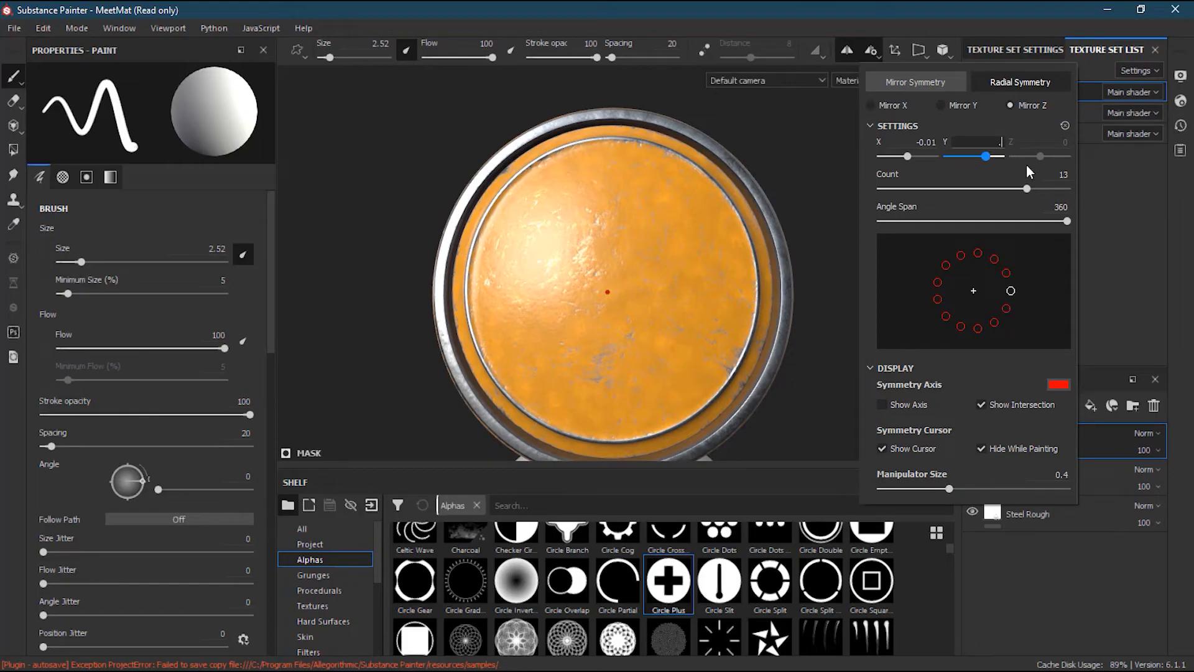
pyautogui.press('Return')
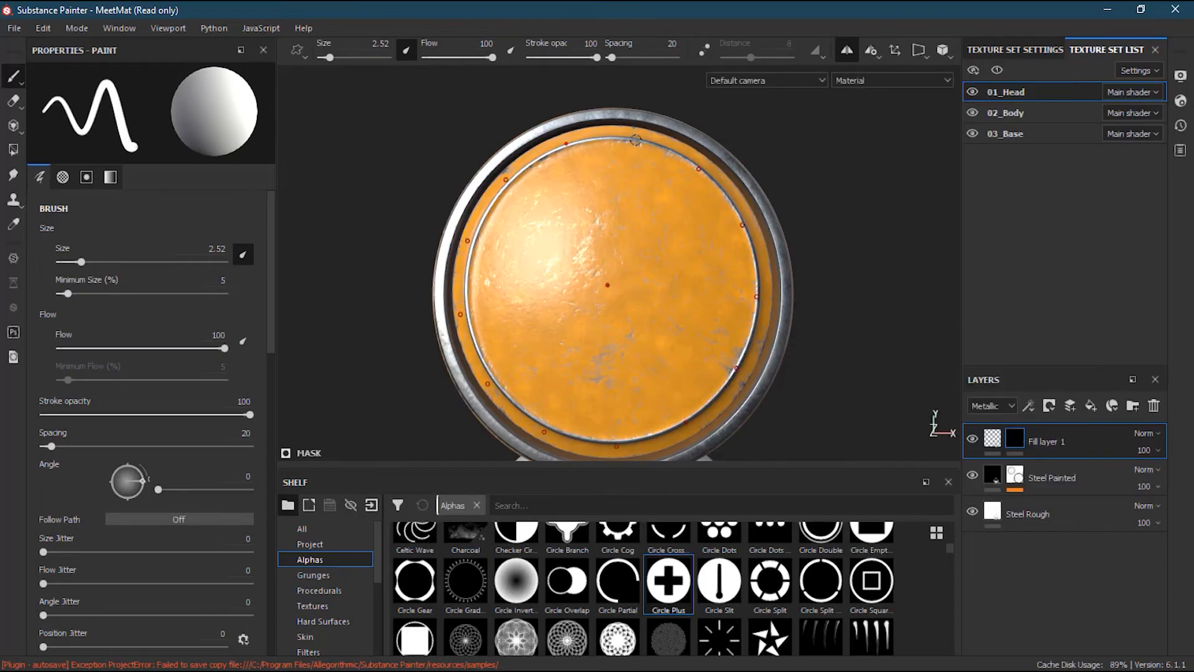
pyautogui.click(636, 140)
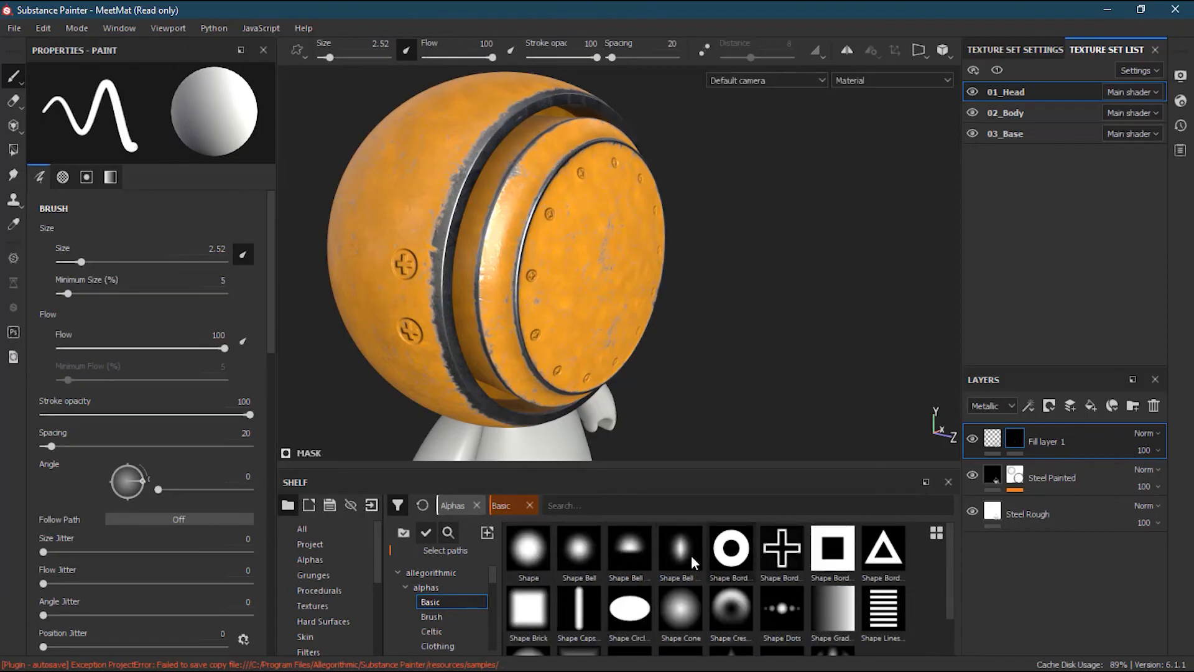
# Pick the Shape alpha from the Basic alphas for the brush and hide the shelf's folder paths.
pyautogui.click(532, 556)
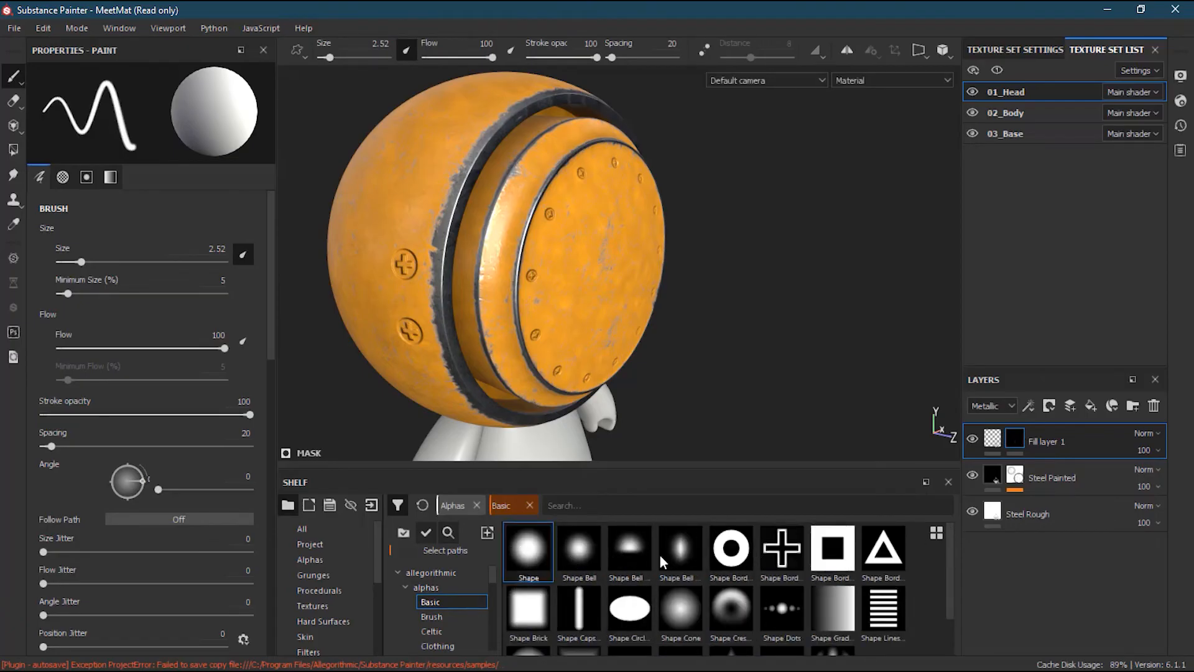
pyautogui.click(397, 505)
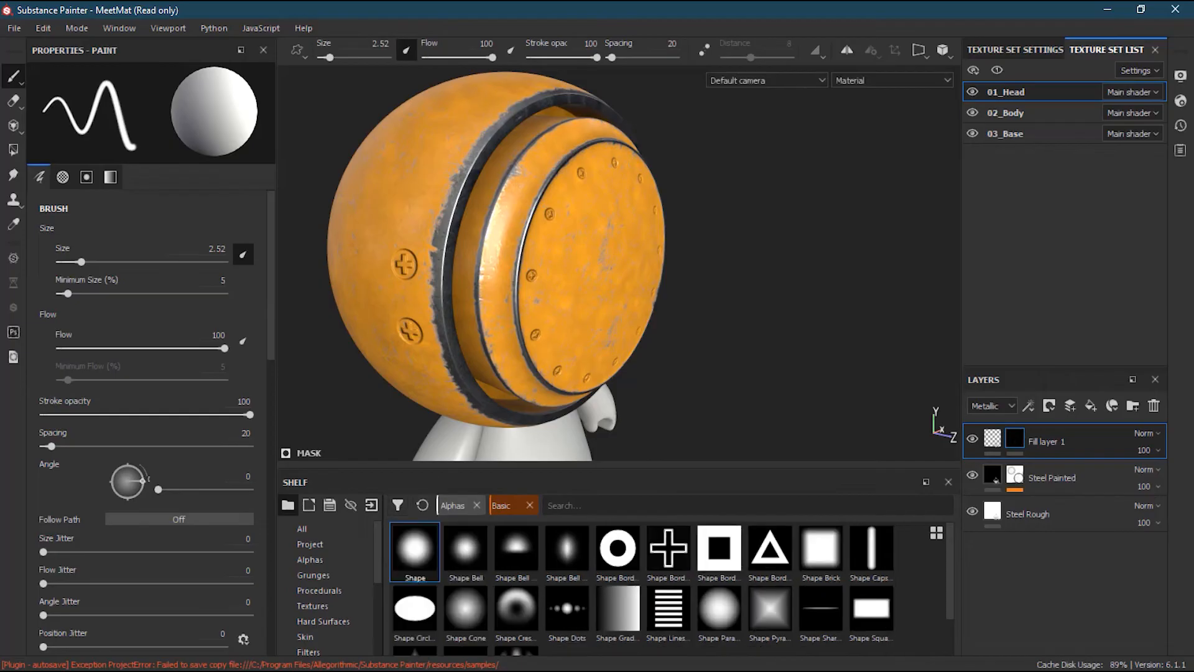
# Try to paint a seam line freehand around the side of the head, starting between the two cross details.
pyautogui.moveTo(440, 294)
pyautogui.mouseDown()
pyautogui.moveTo(316, 302)
pyautogui.moveTo(700, 362)
pyautogui.mouseUp()
pyautogui.moveTo(609, 367)
pyautogui.mouseDown()
pyautogui.moveTo(428, 359)
pyautogui.moveTo(640, 356)
pyautogui.mouseUp()
pyautogui.moveTo(406, 373); pyautogui.dragTo(312, 373)
pyautogui.scroll(-3, 312, 373)
pyautogui.keyDown('alt'); pyautogui.moveTo(522, 367); pyautogui.dragTo(286, 342); pyautogui.keyUp('alt')
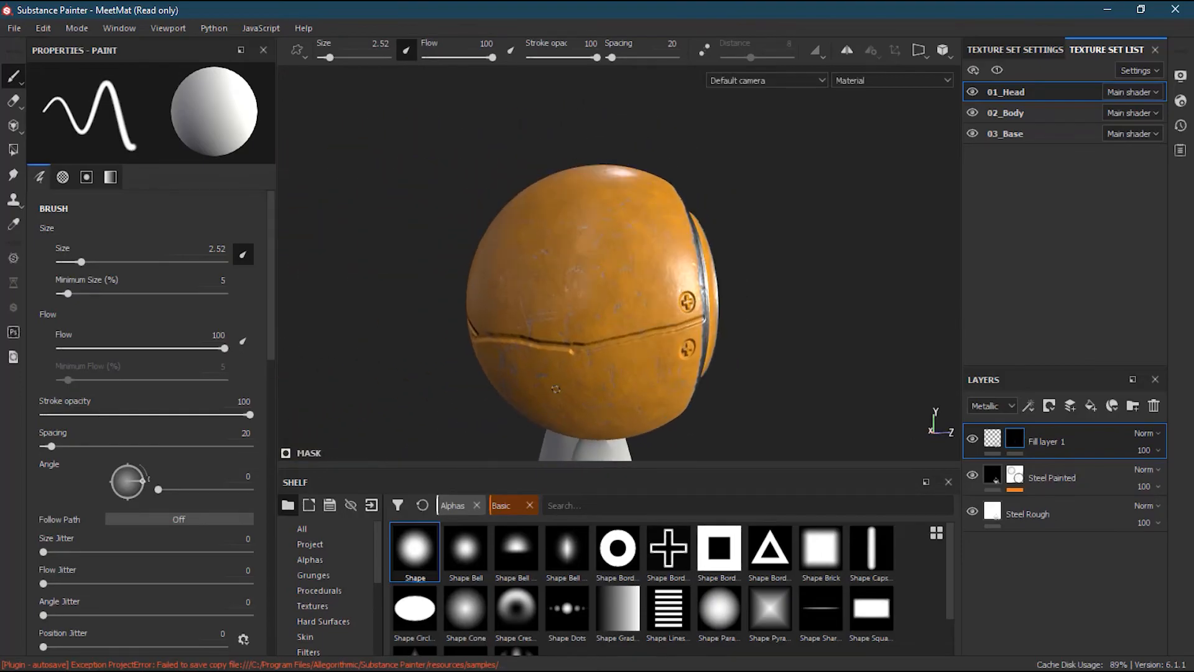
pyautogui.hotkey('ctrl', 'z')
pyautogui.hotkey('ctrl', 'z')
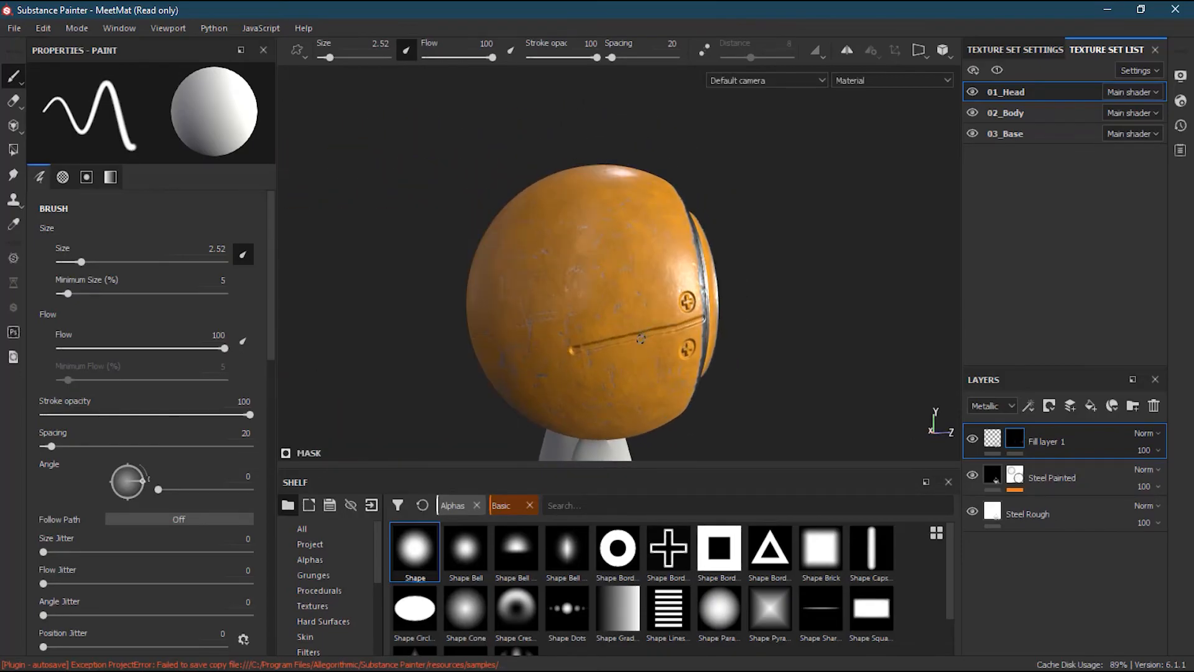
# Try to paint a straight horizontal seam across the head's side, from the front rim to the back.
pyautogui.keyDown('alt'); pyautogui.moveTo(643, 363); pyautogui.dragTo(550, 359); pyautogui.keyUp('alt')
pyautogui.keyDown('alt'); pyautogui.moveTo(697, 358); pyautogui.dragTo(775, 325, button='right'); pyautogui.keyUp('alt')
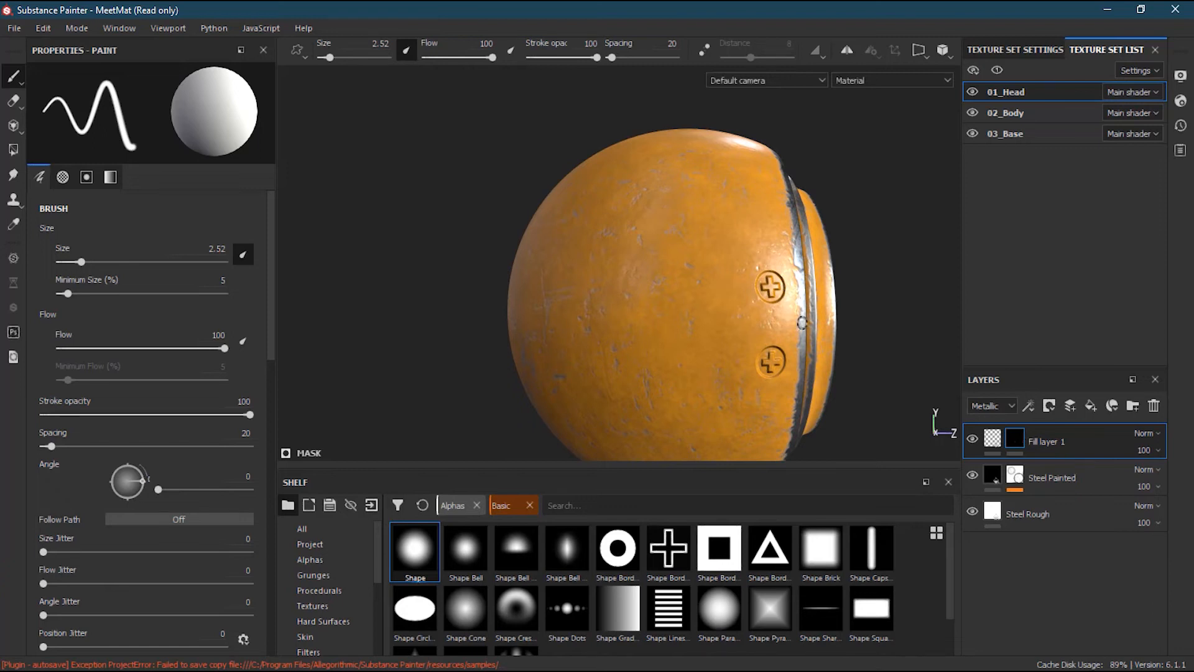
pyautogui.moveTo(803, 323); pyautogui.dragTo(517, 323)
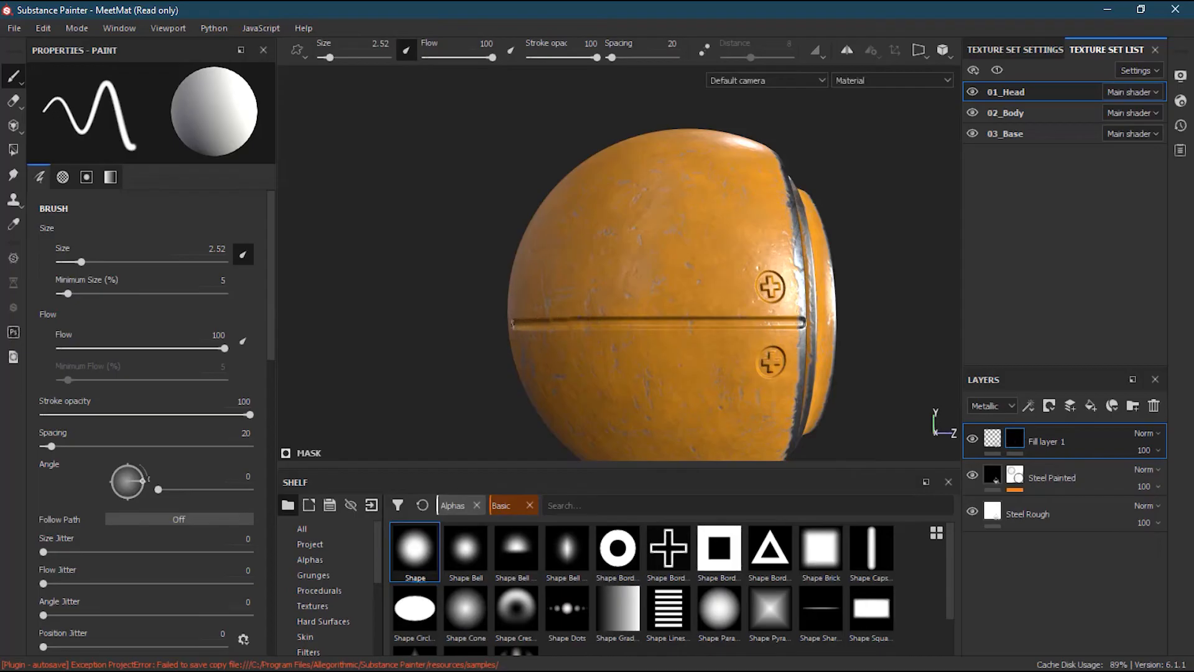
pyautogui.hotkey('ctrl', 'z')
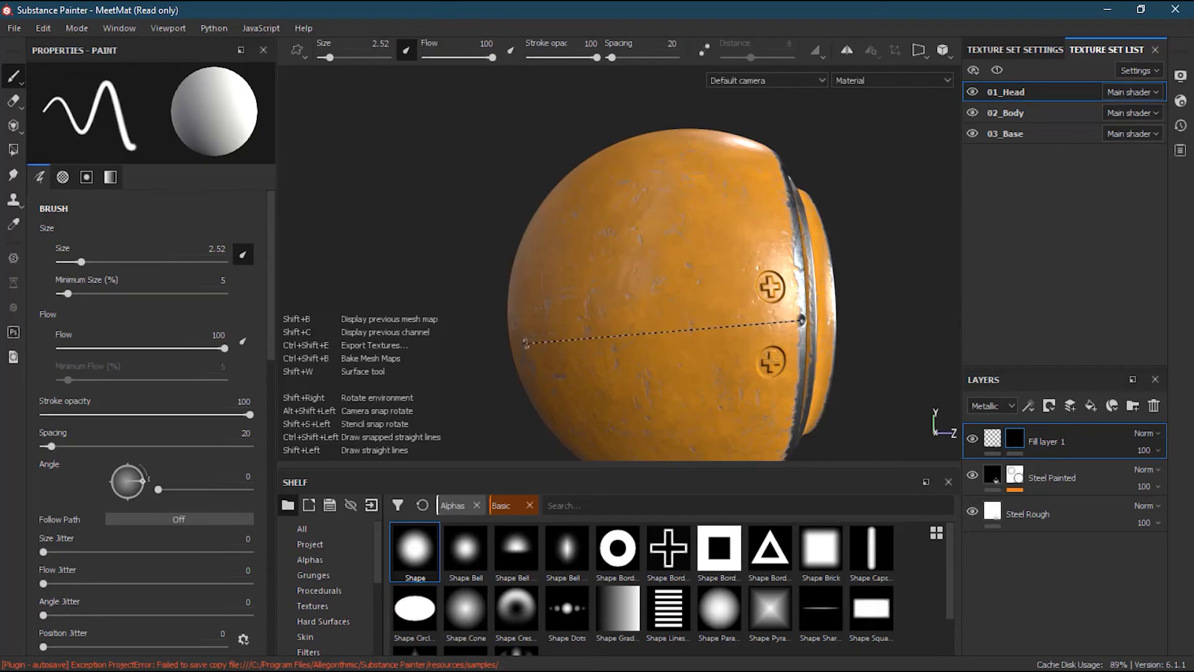
# Try a snapped straight line across the head's side in the 3D view, from the front rim to the back silhouette.
pyautogui.press('ctrl')
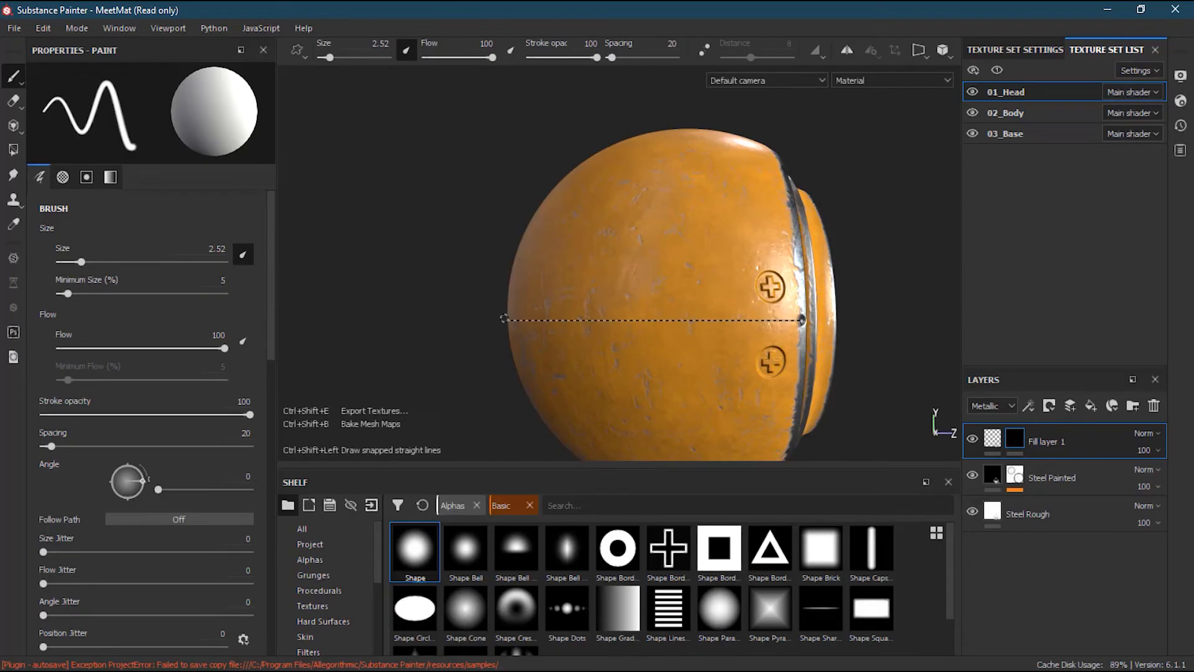
pyautogui.keyDown('ctrl'); pyautogui.keyDown('shift'); pyautogui.click(504, 318); pyautogui.keyUp('shift'); pyautogui.keyUp('ctrl')
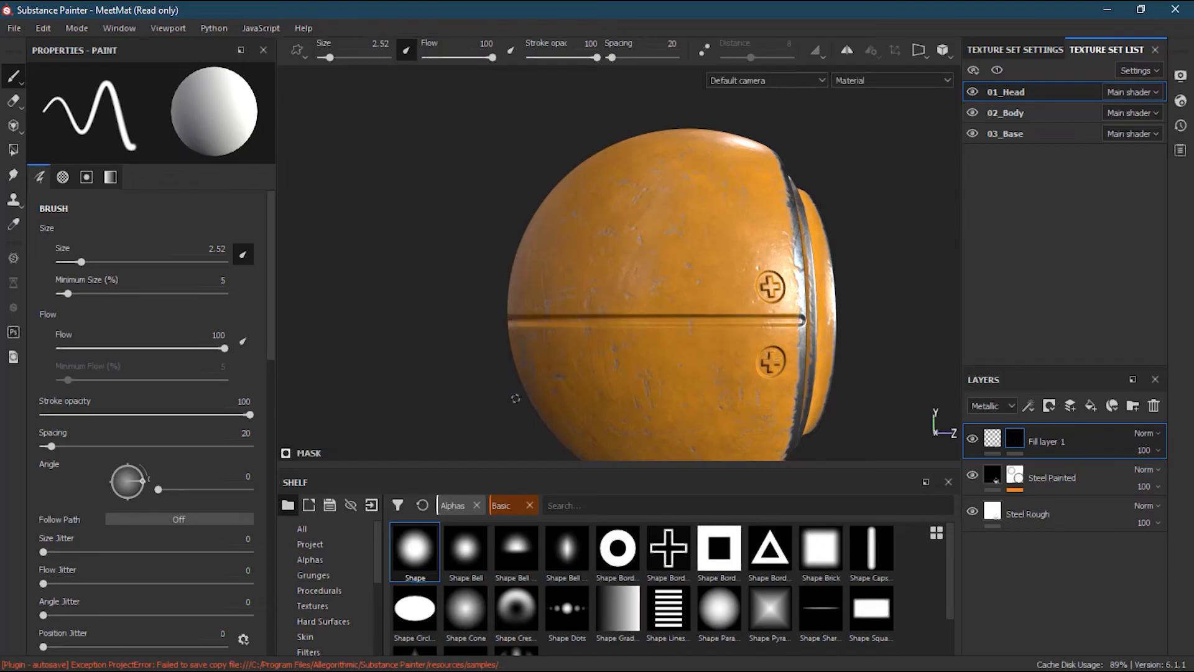
pyautogui.keyDown('alt'); pyautogui.moveTo(518, 389); pyautogui.dragTo(703, 377); pyautogui.keyUp('alt')
pyautogui.keyDown('alt'); pyautogui.moveTo(482, 384); pyautogui.dragTo(342, 400, button='right'); pyautogui.keyUp('alt')
pyautogui.keyDown('alt'); pyautogui.moveTo(574, 373); pyautogui.dragTo(613, 345, button='middle'); pyautogui.keyUp('alt')
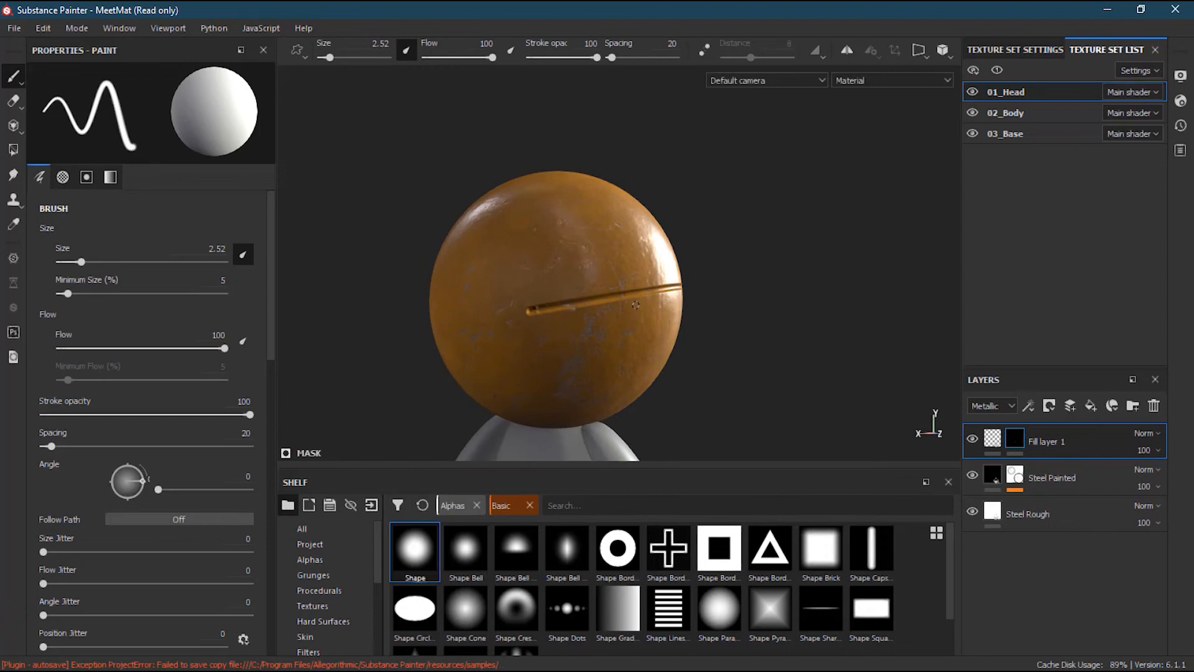
pyautogui.moveTo(708, 327)
pyautogui.keyDown('alt'); pyautogui.mouseDown()
pyautogui.moveTo(685, 342)
pyautogui.moveTo(827, 349)
pyautogui.moveTo(448, 368)
pyautogui.mouseUp(); pyautogui.keyUp('alt')
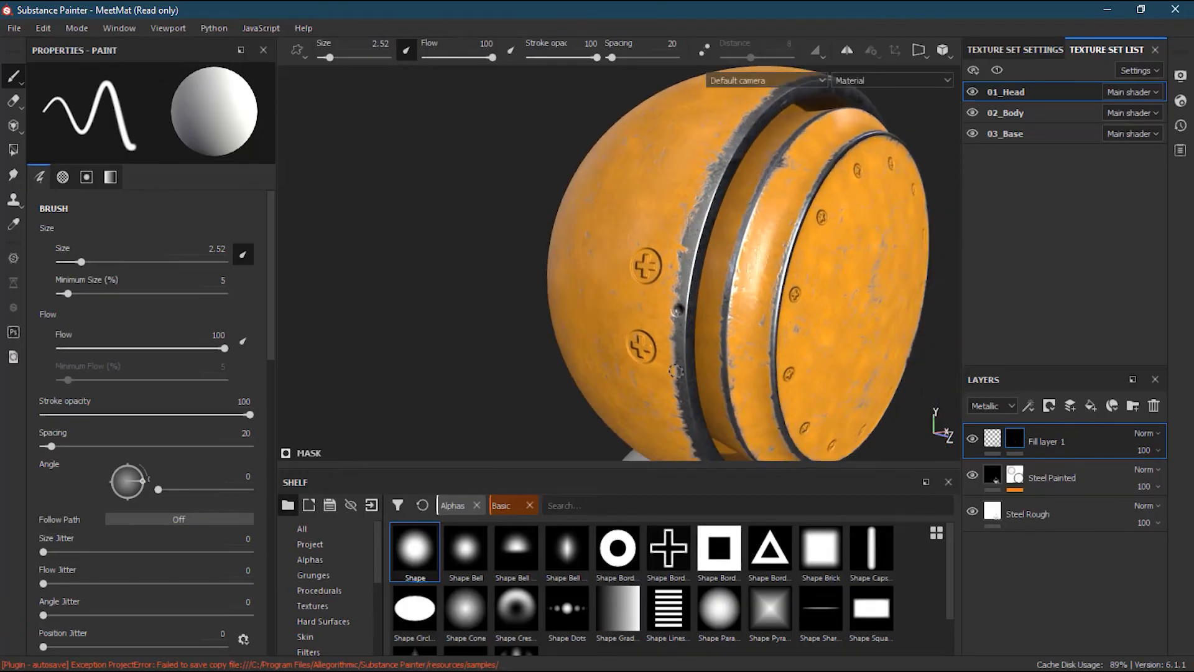
pyautogui.keyDown('alt'); pyautogui.moveTo(827, 213); pyautogui.dragTo(706, 214); pyautogui.keyUp('alt')
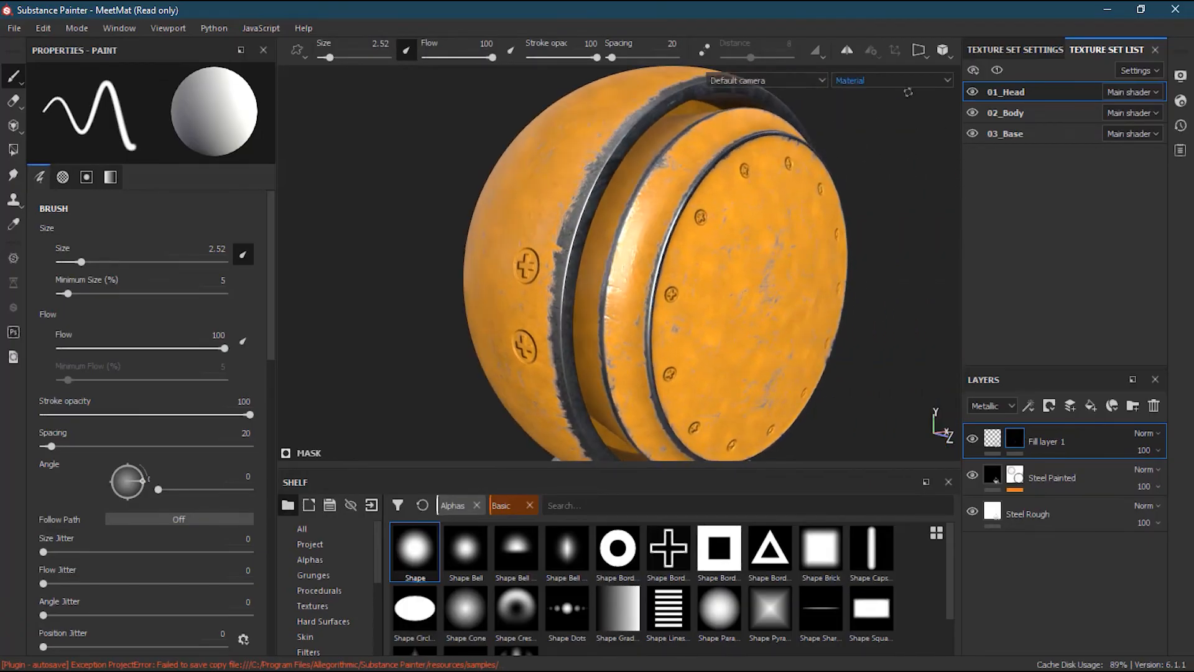
# Switch the viewport to the split 3D/2D layout.
pyautogui.scroll(-3, 814, 185)
pyautogui.keyDown('alt'); pyautogui.moveTo(814, 185); pyautogui.dragTo(729, 194, button='middle'); pyautogui.keyUp('alt')
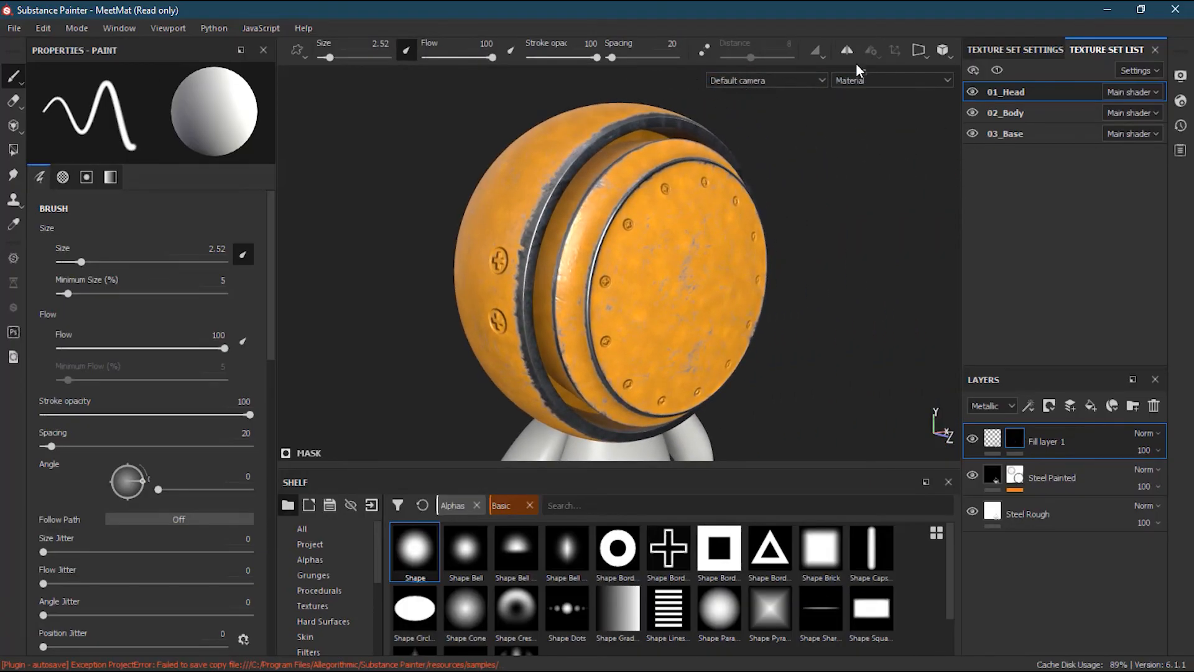
pyautogui.click(920, 51)
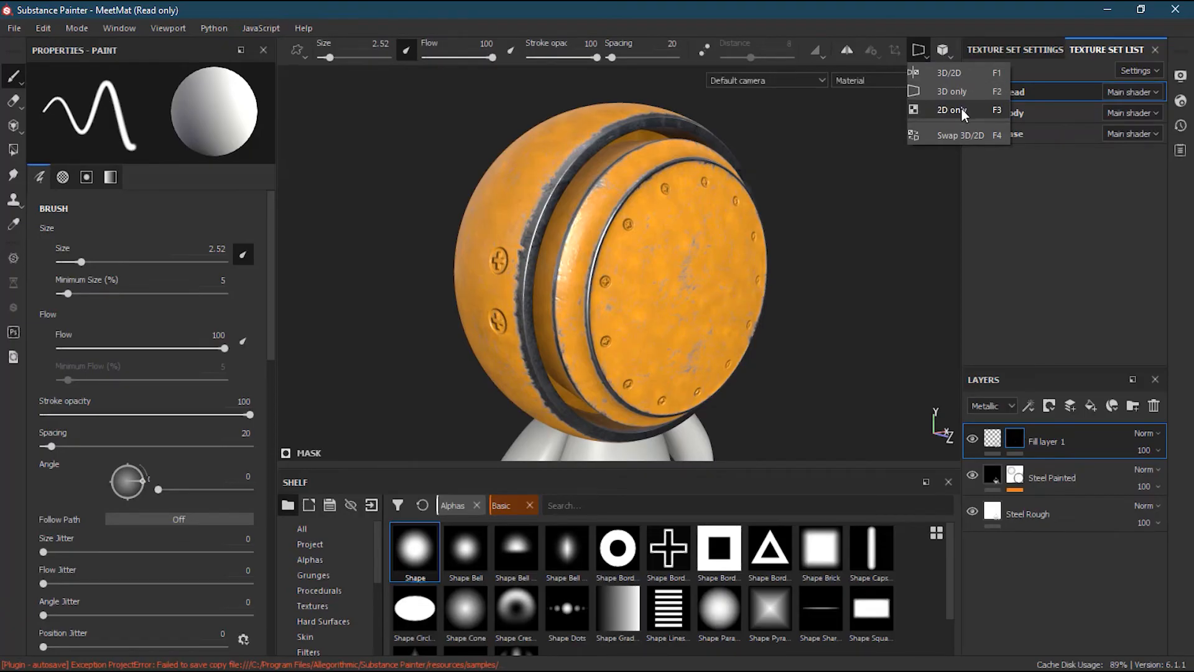
pyautogui.click(952, 110)
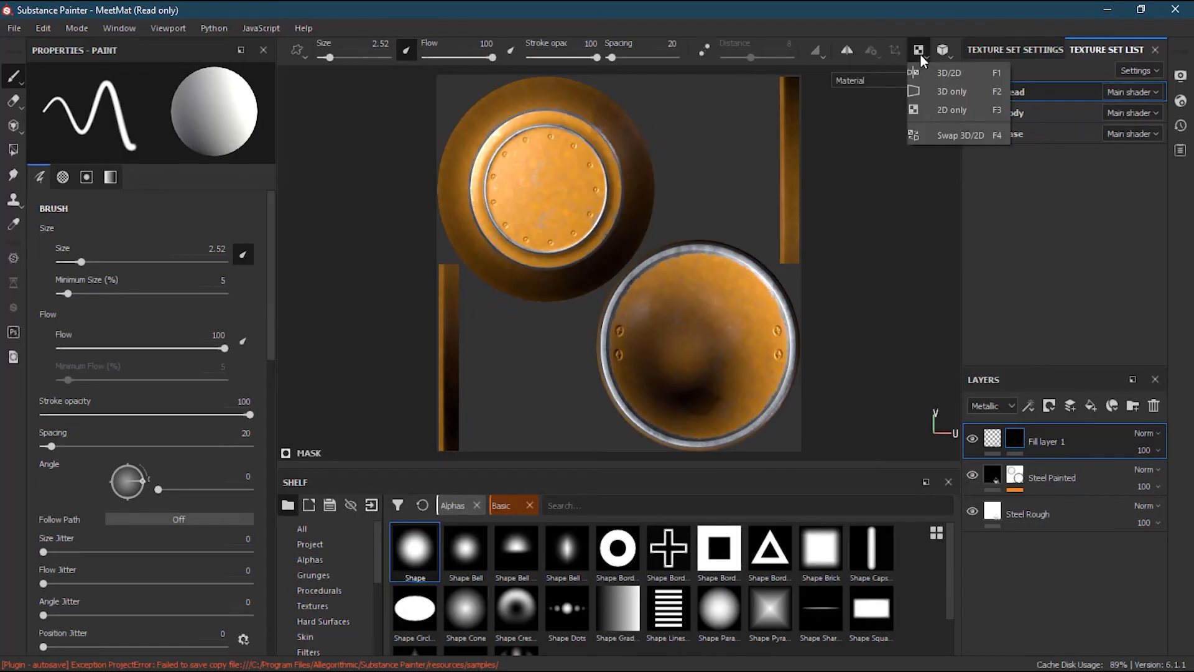
pyautogui.click(951, 73)
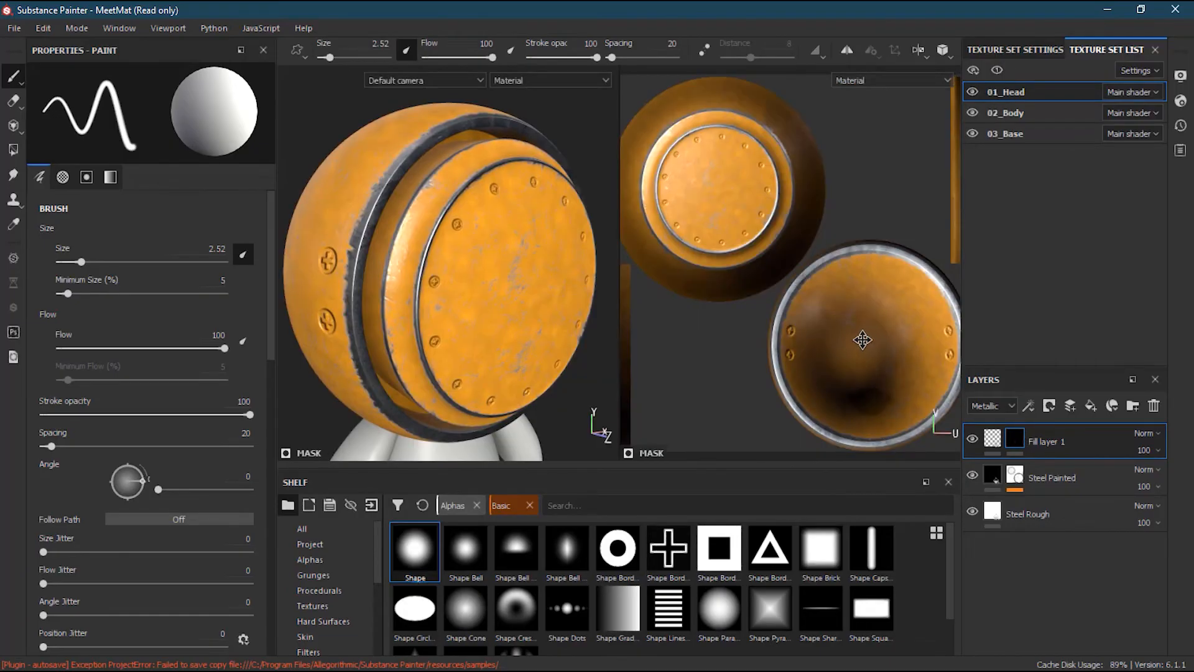
# Draw a snapped horizontal seam in the 2D view across the rear head's UV island, midway between the cross details, and check it on the model.
pyautogui.keyDown('alt'); pyautogui.moveTo(868, 342); pyautogui.dragTo(811, 304, button='middle'); pyautogui.keyUp('alt')
pyautogui.keyDown('alt'); pyautogui.moveTo(812, 304); pyautogui.dragTo(925, 304, button='right'); pyautogui.keyUp('alt')
pyautogui.keyDown('alt'); pyautogui.moveTo(871, 311); pyautogui.dragTo(800, 301, button='middle'); pyautogui.keyUp('alt')
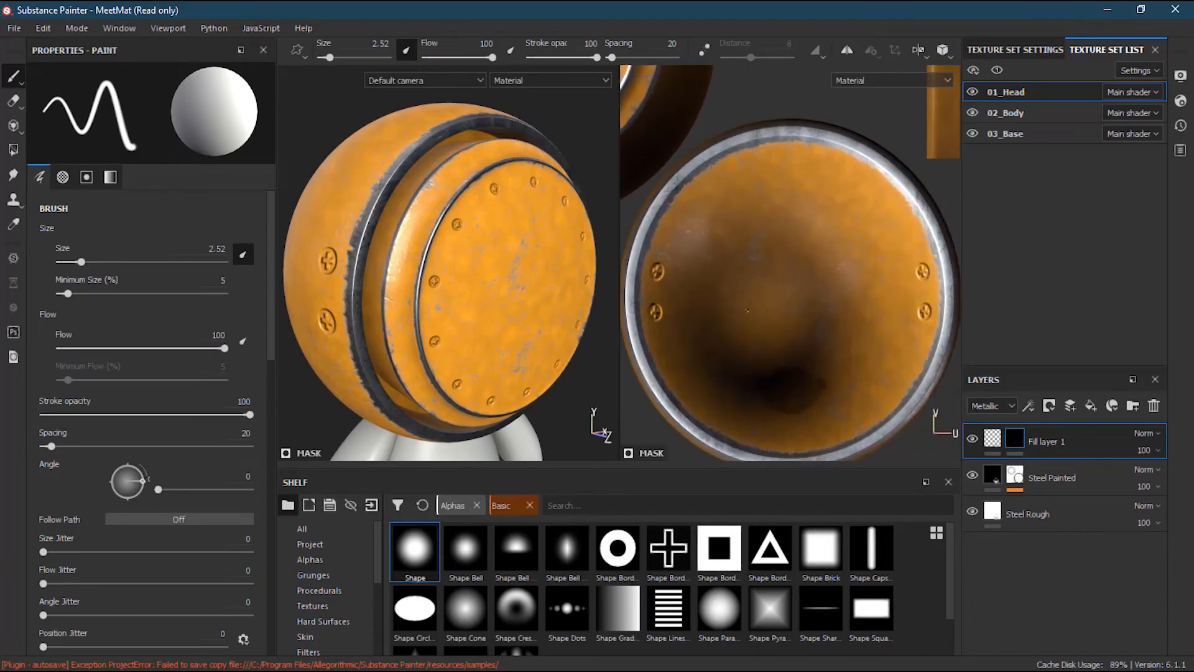
pyautogui.scroll(-2, 750, 295)
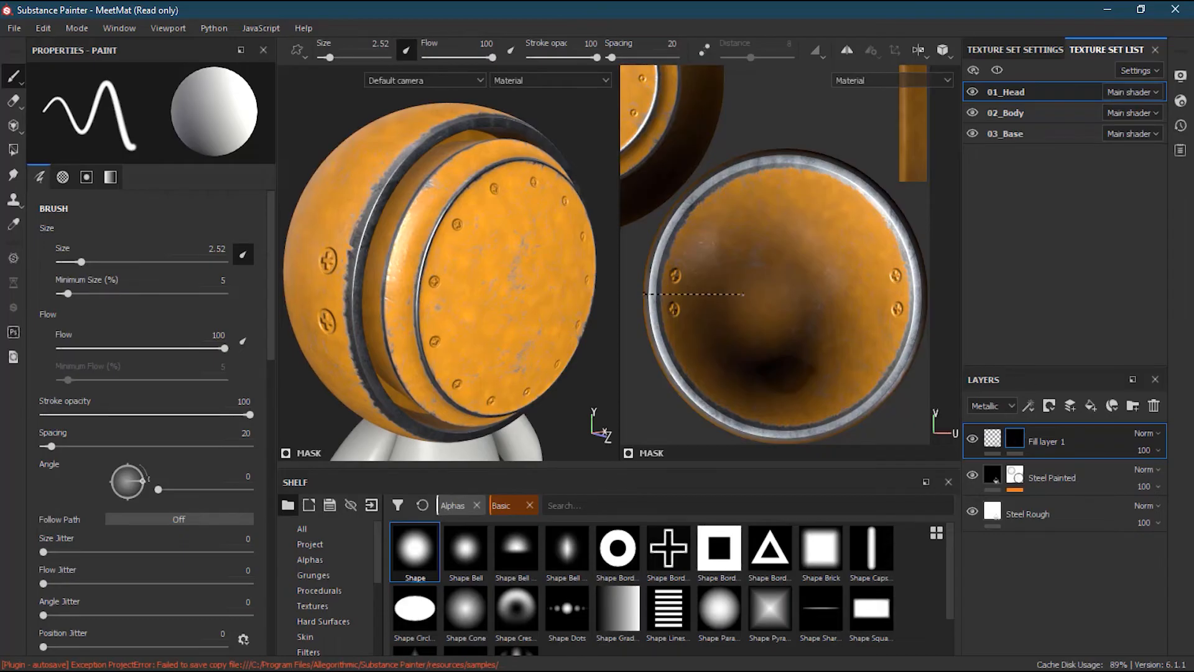
pyautogui.press('shift')
pyautogui.press('ctrl')
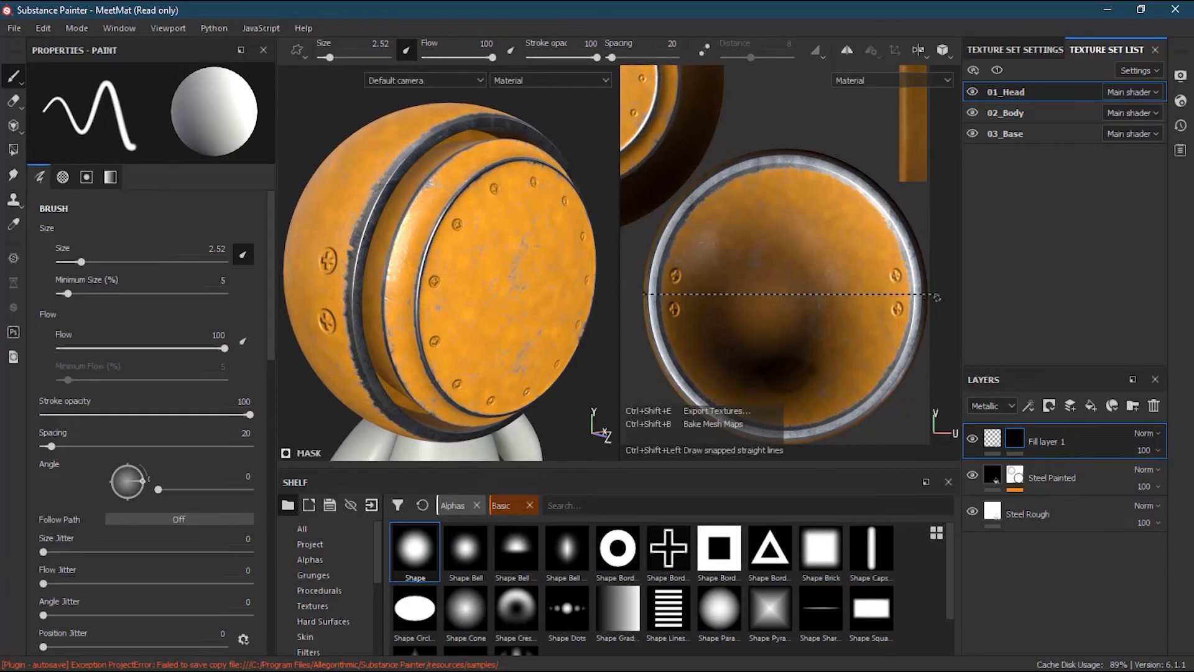
pyautogui.keyDown('ctrl'); pyautogui.keyDown('shift'); pyautogui.click(937, 298); pyautogui.keyUp('shift'); pyautogui.keyUp('ctrl')
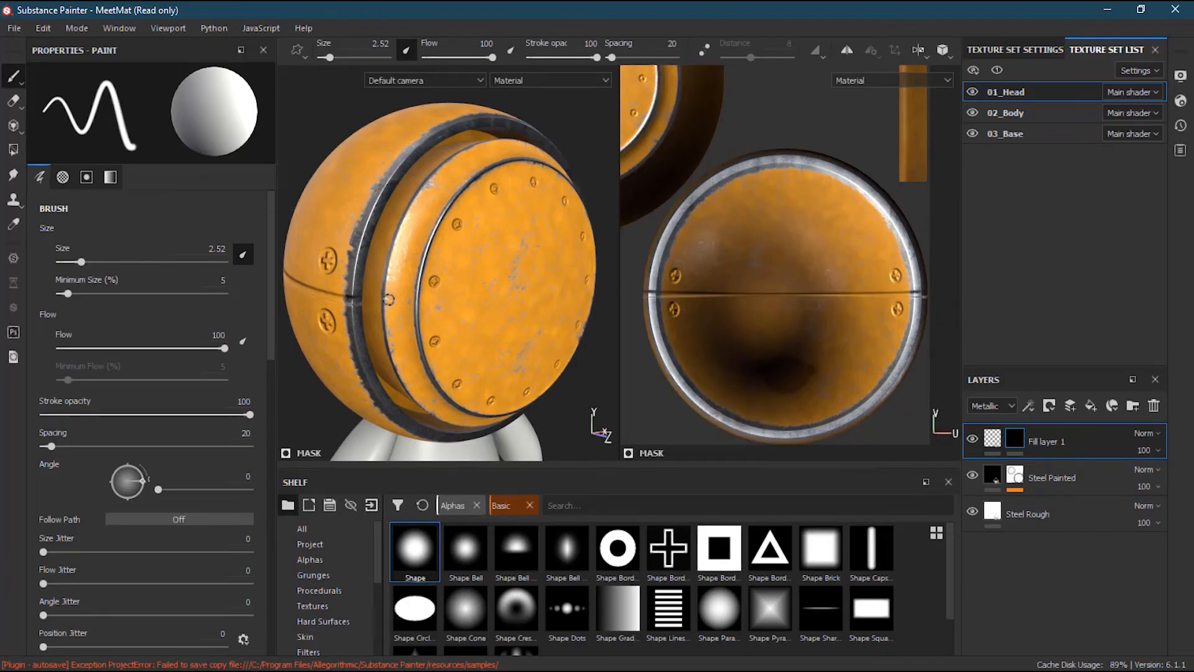
pyautogui.keyDown('alt'); pyautogui.moveTo(473, 289); pyautogui.dragTo(479, 316); pyautogui.keyUp('alt')
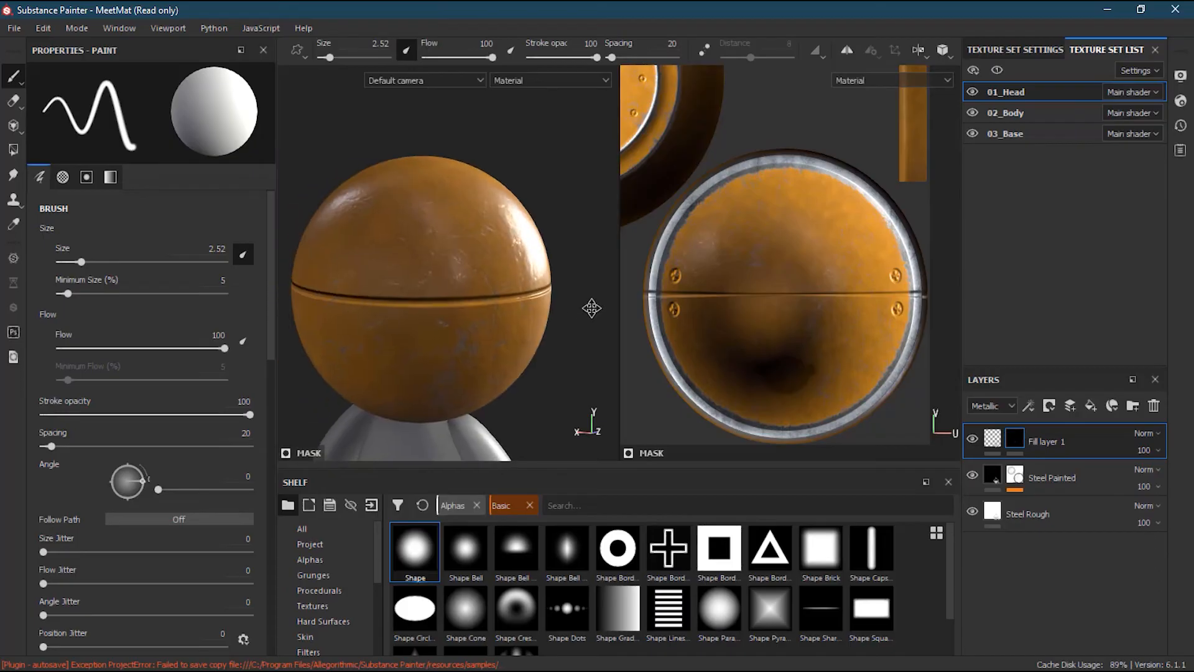
pyautogui.keyDown('alt'); pyautogui.moveTo(479, 316); pyautogui.dragTo(379, 330, button='right'); pyautogui.keyUp('alt')
pyautogui.keyDown('alt'); pyautogui.moveTo(379, 331); pyautogui.dragTo(487, 330); pyautogui.keyUp('alt')
pyautogui.scroll(-2, 488, 330)
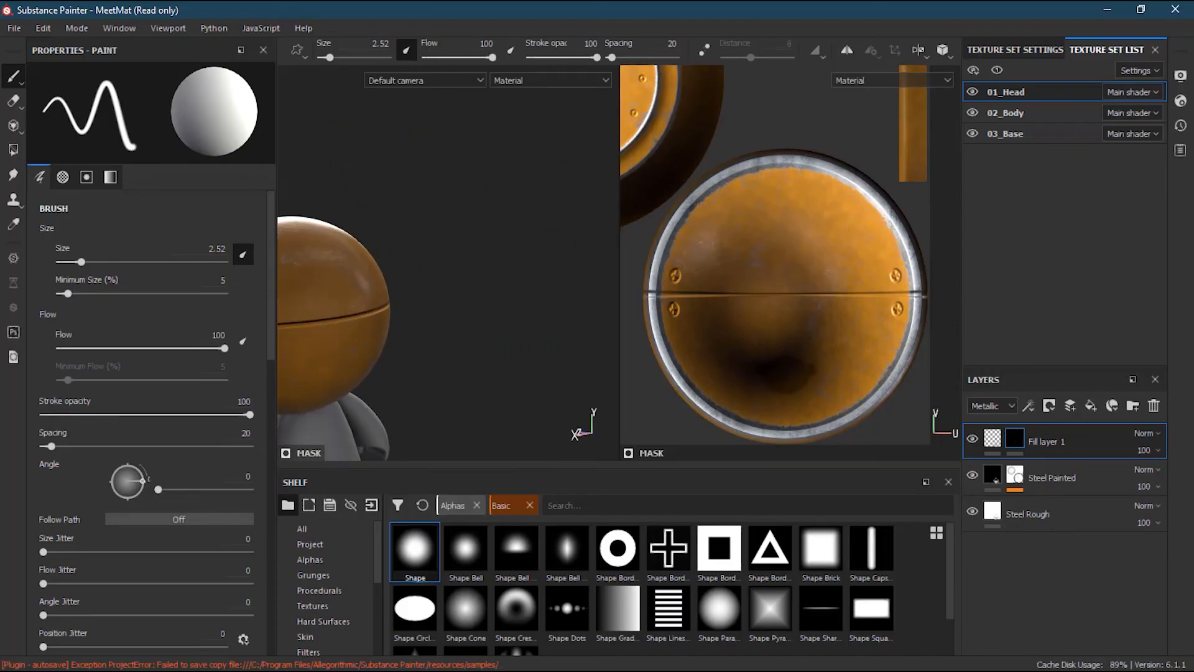
# Return the viewport to the 3D only layout.
pyautogui.click(919, 50)
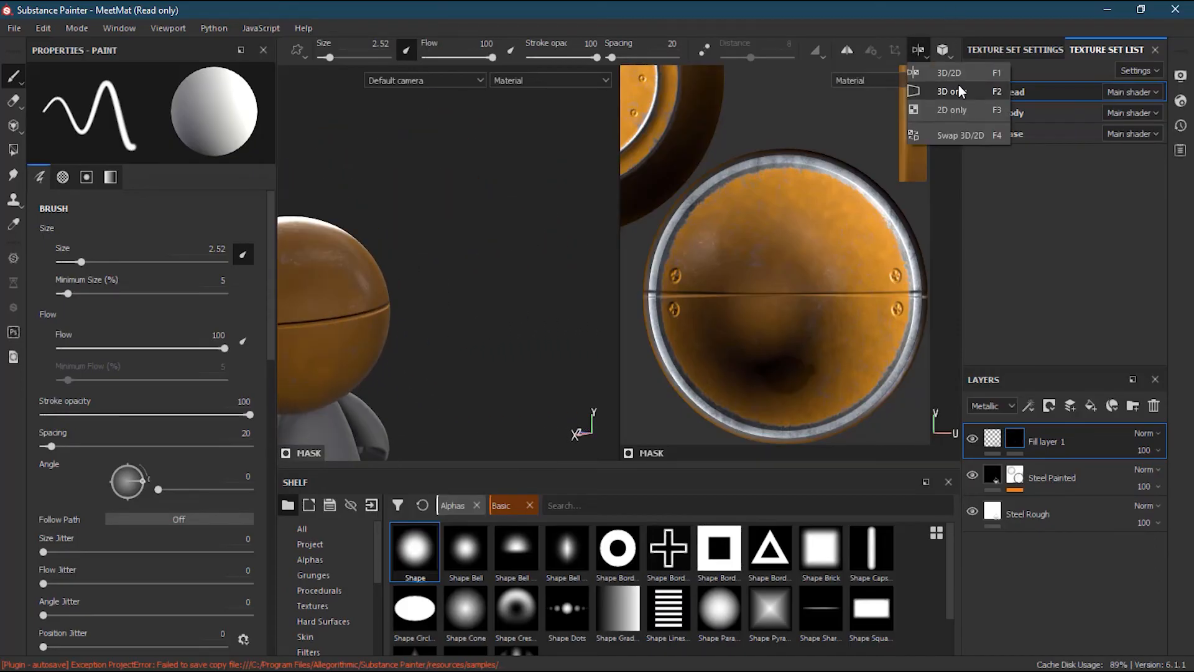
pyautogui.click(820, 296)
pyautogui.keyDown('alt'); pyautogui.moveTo(820, 296); pyautogui.dragTo(696, 262, button='right'); pyautogui.keyUp('alt')
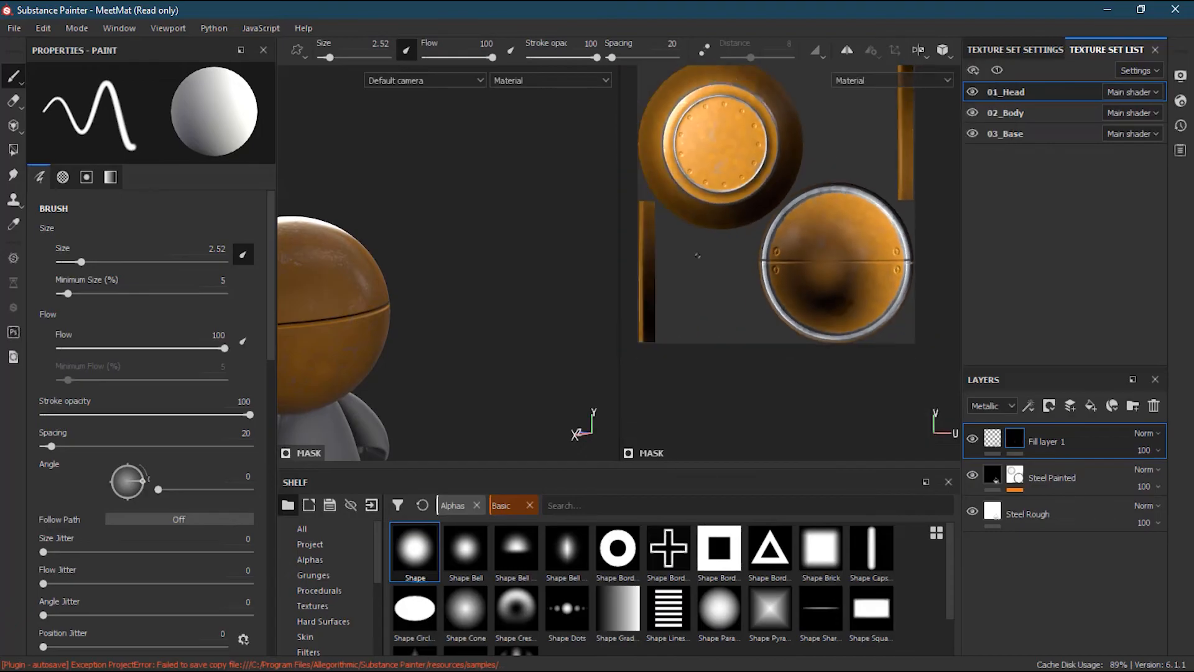
pyautogui.keyDown('alt'); pyautogui.moveTo(806, 204); pyautogui.dragTo(816, 242, button='middle'); pyautogui.keyUp('alt')
pyautogui.click(886, 77)
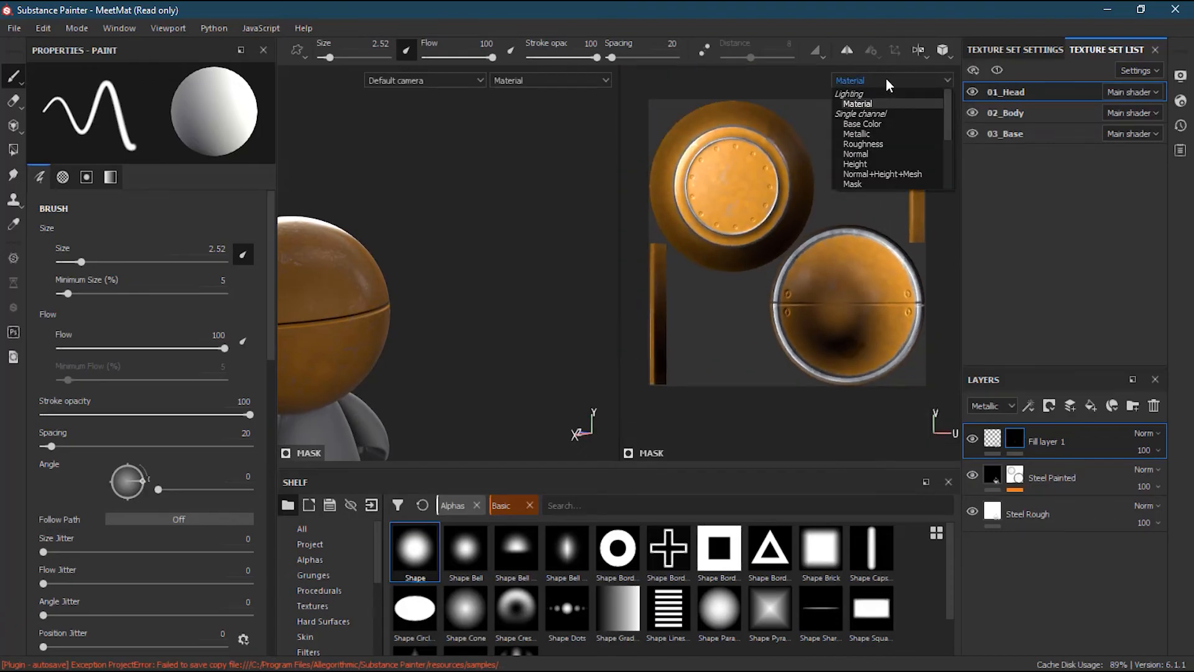
pyautogui.click(915, 52)
pyautogui.click(942, 75)
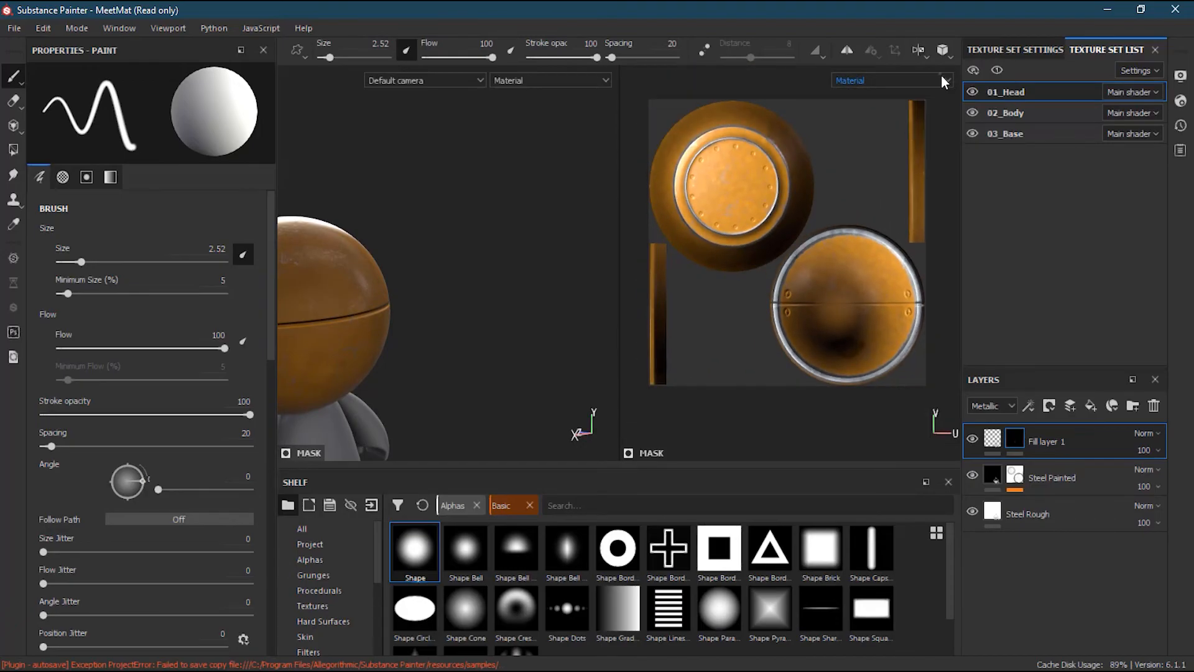
pyautogui.click(918, 50)
pyautogui.click(953, 92)
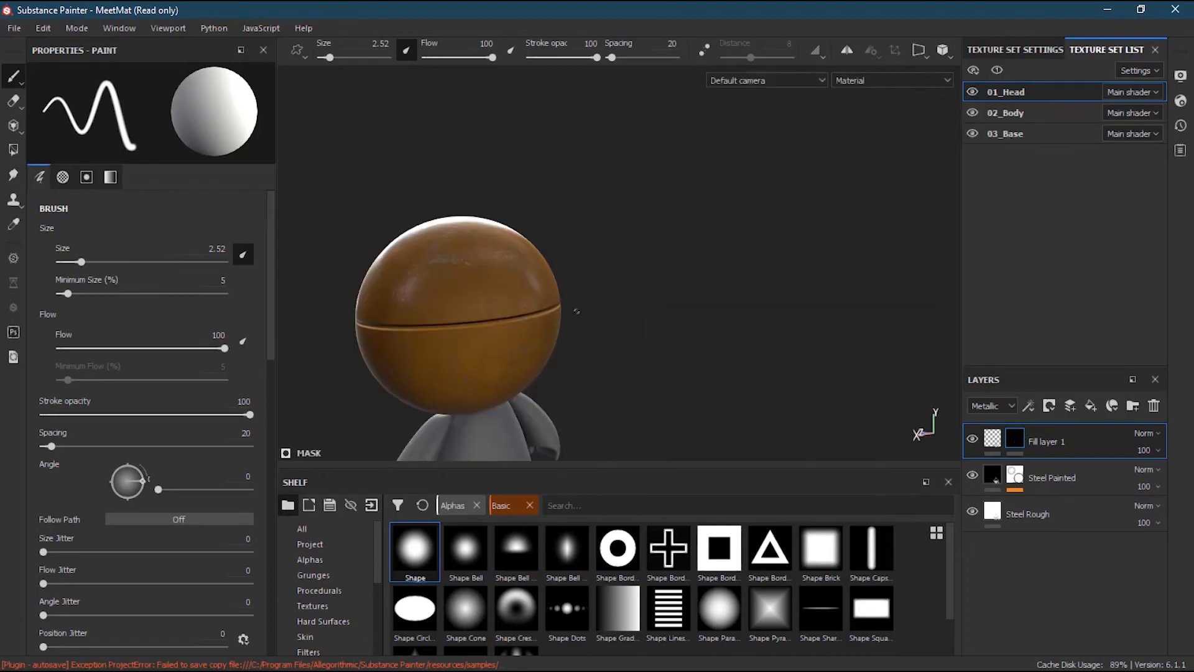
# Preview the head under the Autumn Forest and Corsica Beach environment maps and set the environment blur to 0.
pyautogui.scroll(3, 480, 304)
pyautogui.keyDown('alt'); pyautogui.moveTo(481, 303); pyautogui.dragTo(610, 287, button='middle'); pyautogui.keyUp('alt')
pyautogui.keyDown('alt'); pyautogui.moveTo(472, 323); pyautogui.dragTo(662, 305); pyautogui.keyUp('alt')
pyautogui.keyDown('alt'); pyautogui.moveTo(734, 298); pyautogui.dragTo(921, 283, button='middle'); pyautogui.keyUp('alt')
pyautogui.keyDown('alt'); pyautogui.moveTo(679, 300); pyautogui.dragTo(669, 318, button='right'); pyautogui.keyUp('alt')
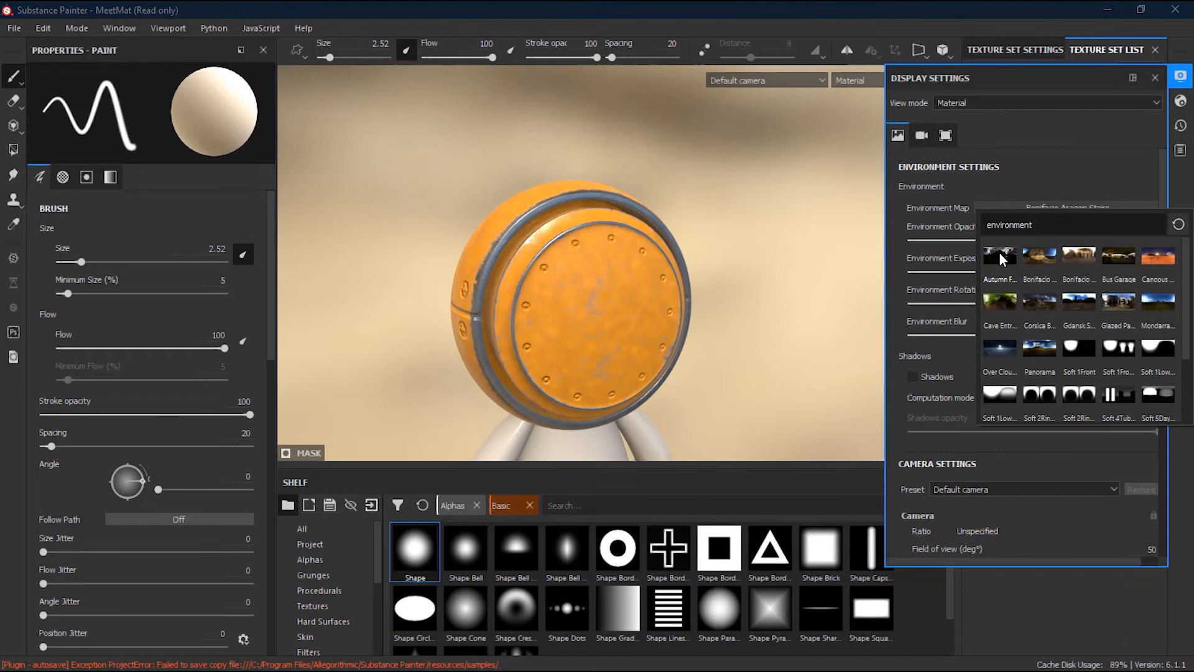
pyautogui.click(999, 252)
pyautogui.click(1042, 209)
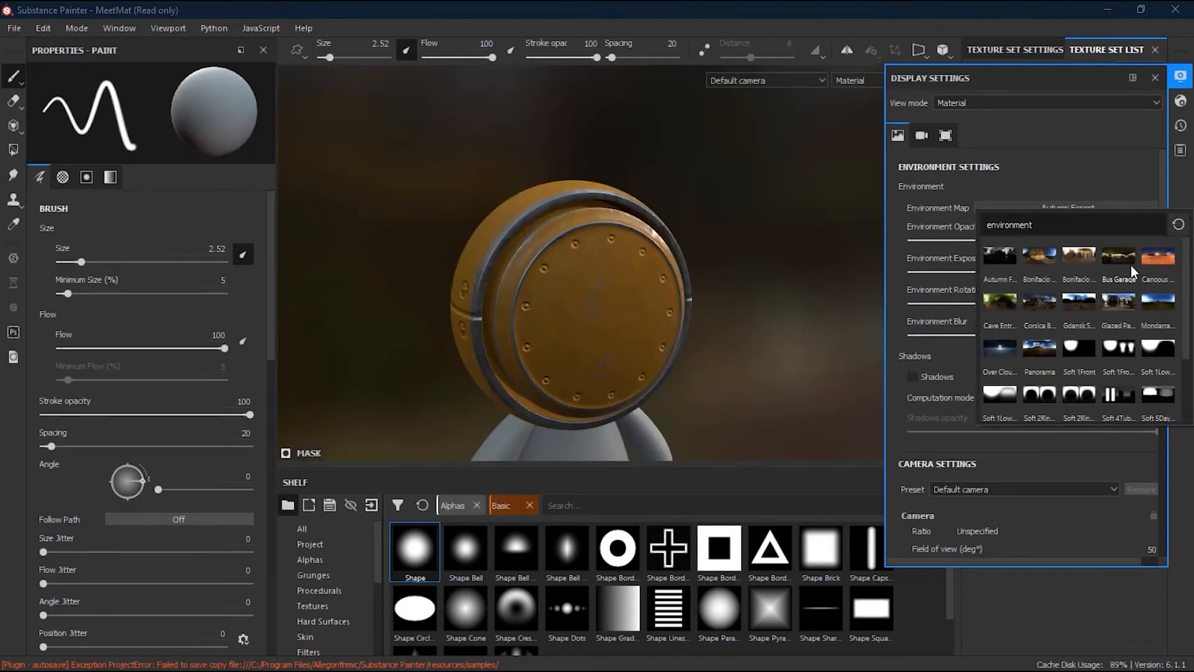
pyautogui.click(1042, 301)
pyautogui.moveTo(884, 335)
pyautogui.mouseDown()
pyautogui.moveTo(927, 338)
pyautogui.moveTo(906, 340)
pyautogui.mouseUp()
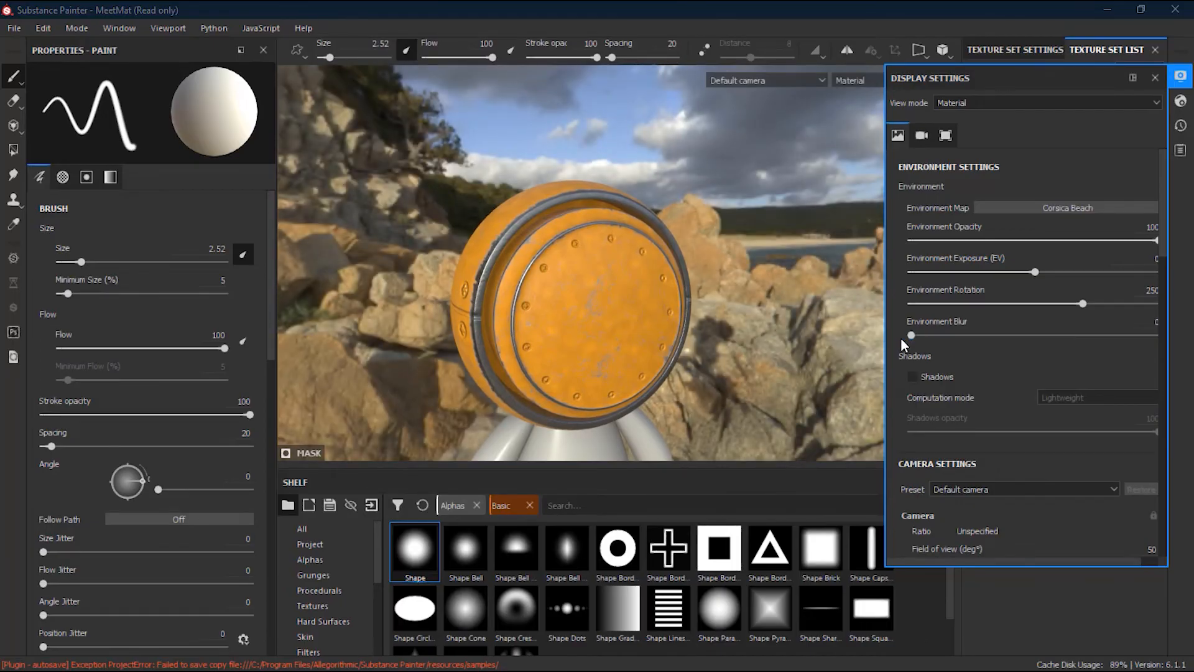
# Set the environment map to Glazed Patio and frame the head's front disc.
pyautogui.click(1047, 212)
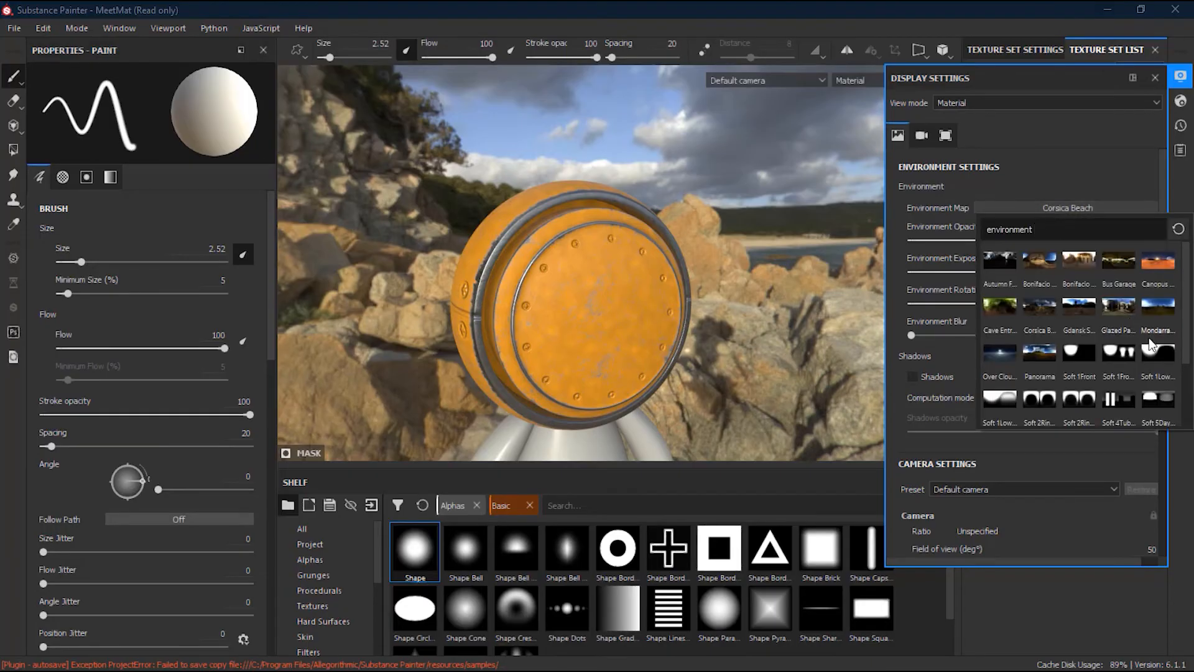
pyautogui.click(1118, 304)
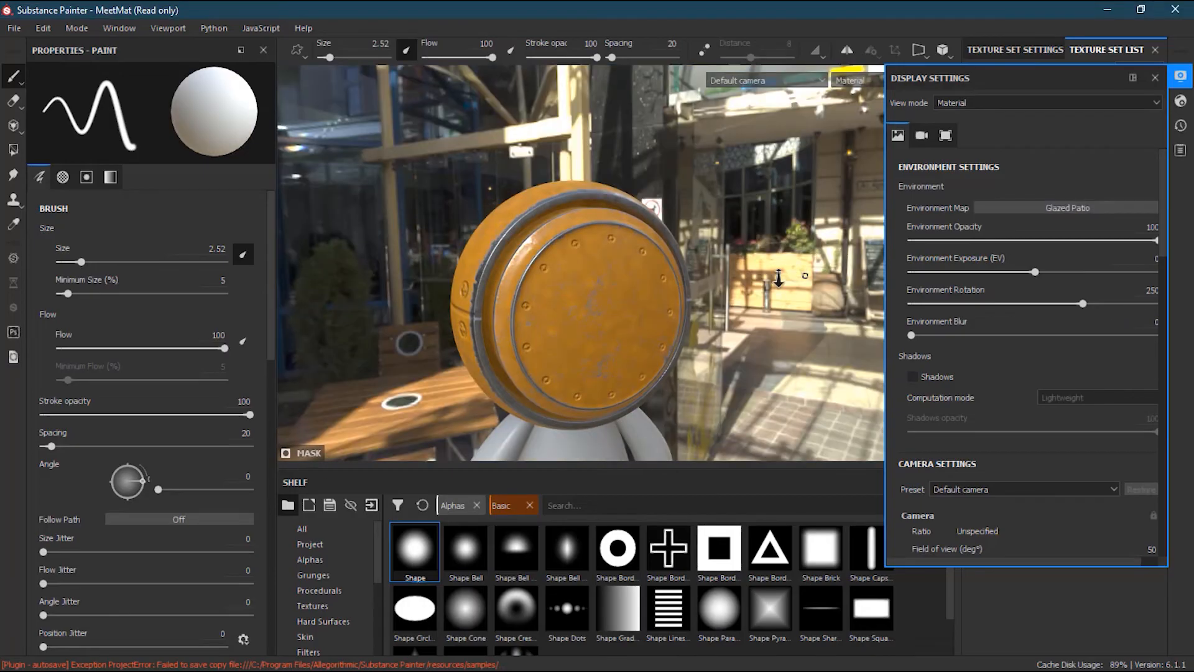
pyautogui.keyDown('alt'); pyautogui.moveTo(578, 292); pyautogui.dragTo(871, 281, button='right'); pyautogui.keyUp('alt')
pyautogui.keyDown('alt'); pyautogui.moveTo(749, 320); pyautogui.dragTo(752, 313); pyautogui.keyUp('alt')
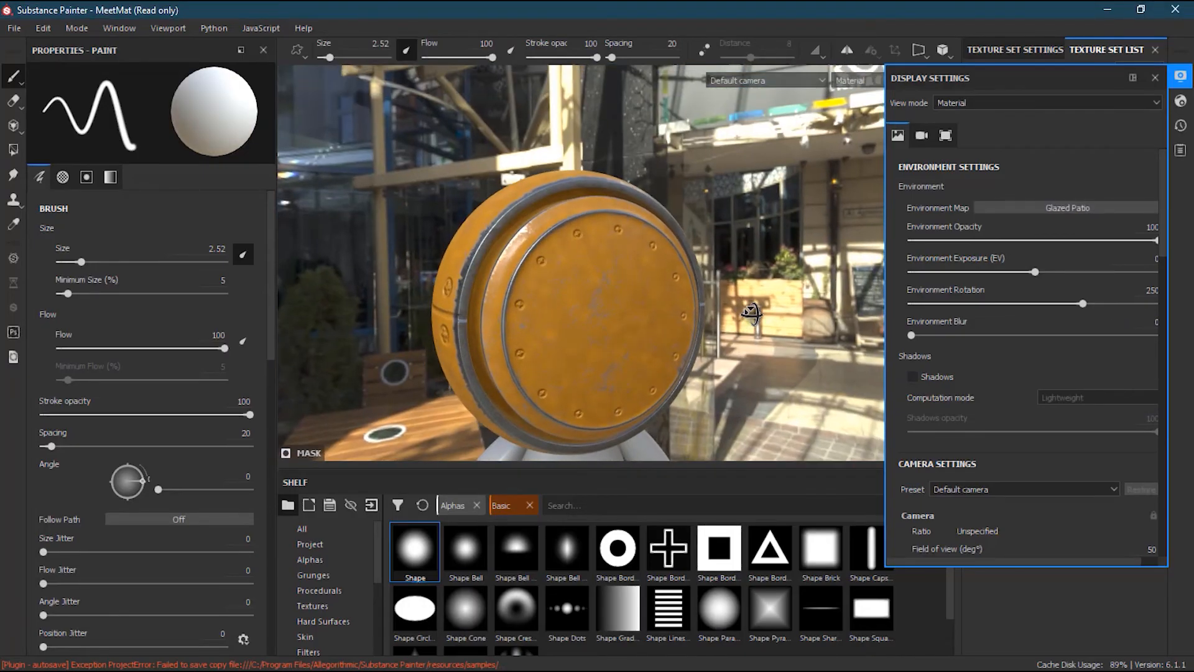
pyautogui.keyDown('alt'); pyautogui.moveTo(765, 311); pyautogui.dragTo(760, 290, button='middle'); pyautogui.keyUp('alt')
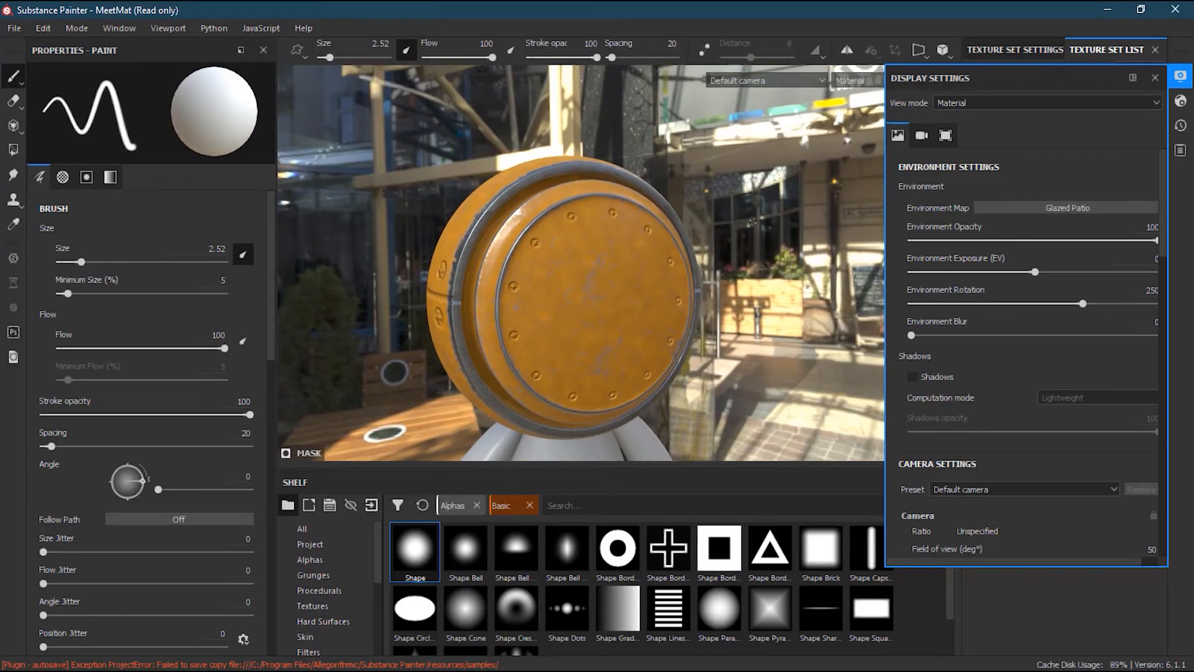
# Set the environment rotation to 315, the exposure to 0.42 and the environment opacity to 0.
pyautogui.keyDown('shift'); pyautogui.moveTo(781, 290); pyautogui.dragTo(937, 347, button='right'); pyautogui.keyUp('shift')
pyautogui.moveTo(1035, 272); pyautogui.dragTo(1040, 273)
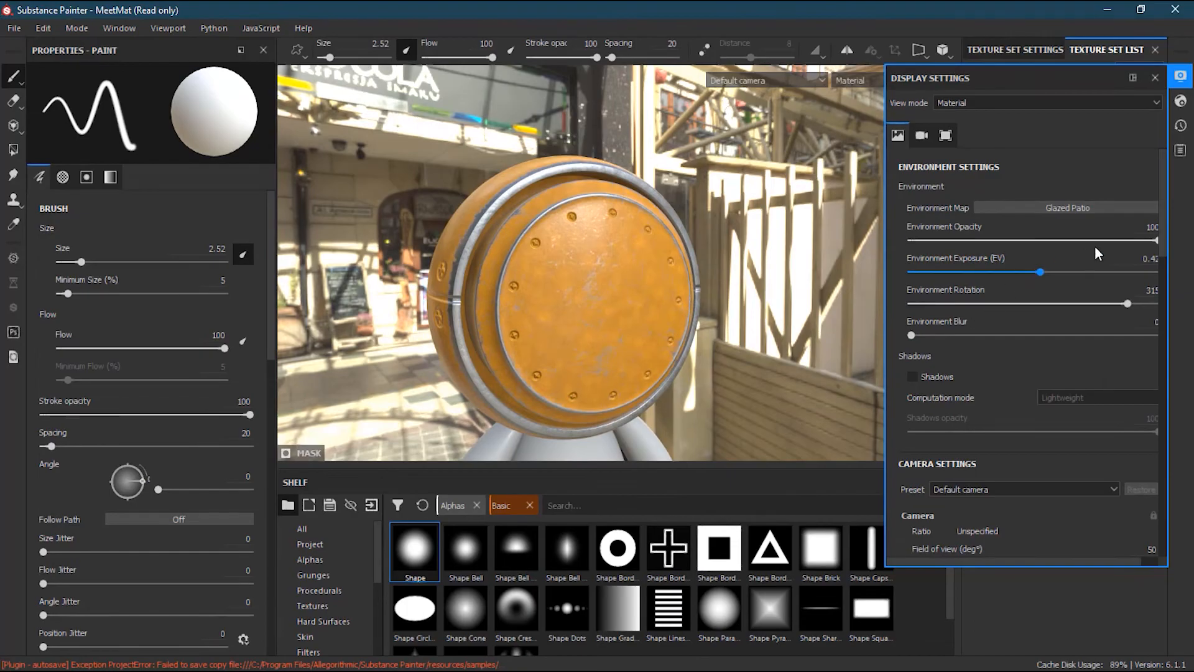
pyautogui.moveTo(1155, 240); pyautogui.dragTo(888, 237)
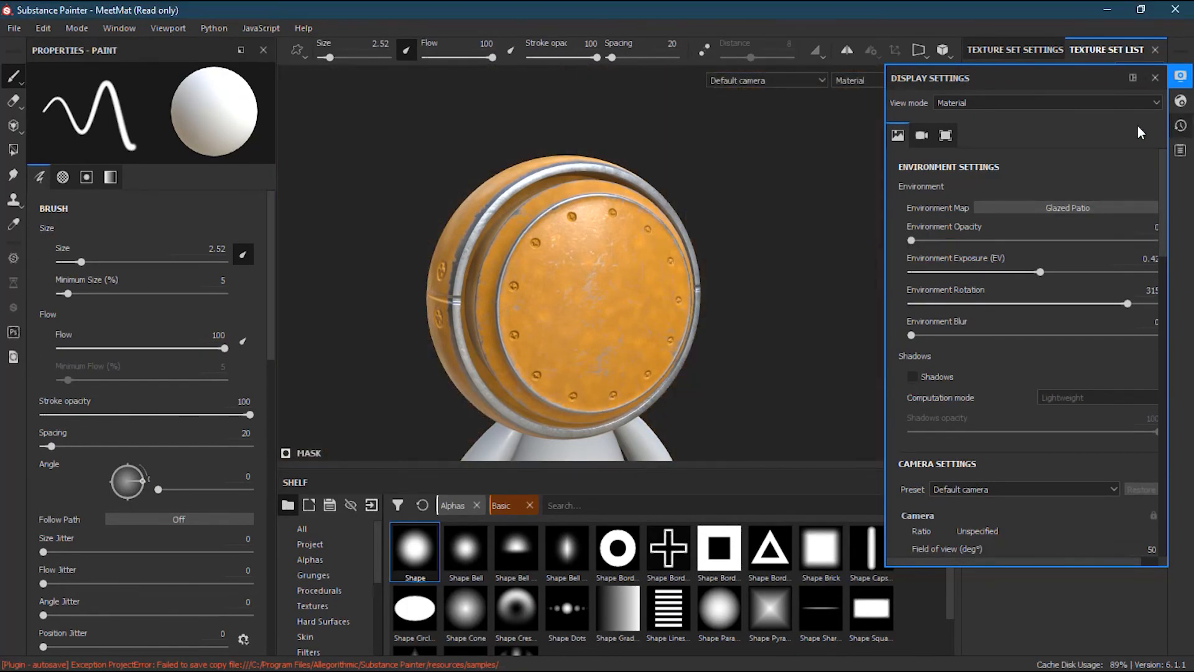
pyautogui.keyDown('alt'); pyautogui.moveTo(589, 302); pyautogui.dragTo(516, 307); pyautogui.keyUp('alt')
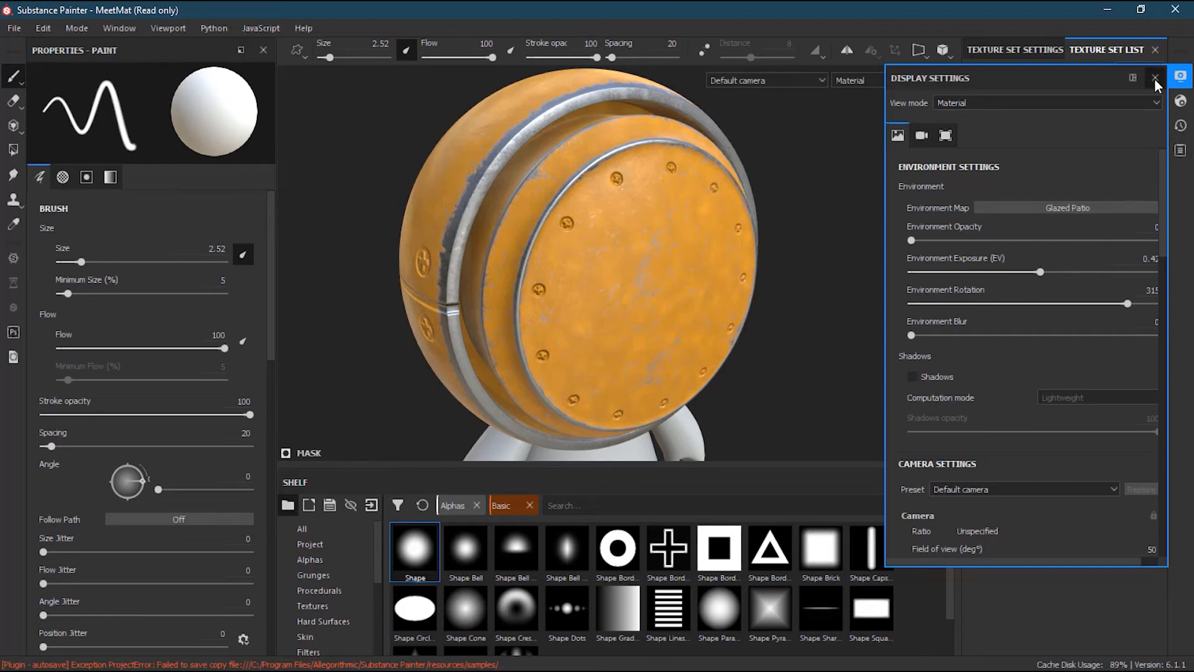
# Show the mesh wireframe on the model and set its color to black.
pyautogui.click(922, 134)
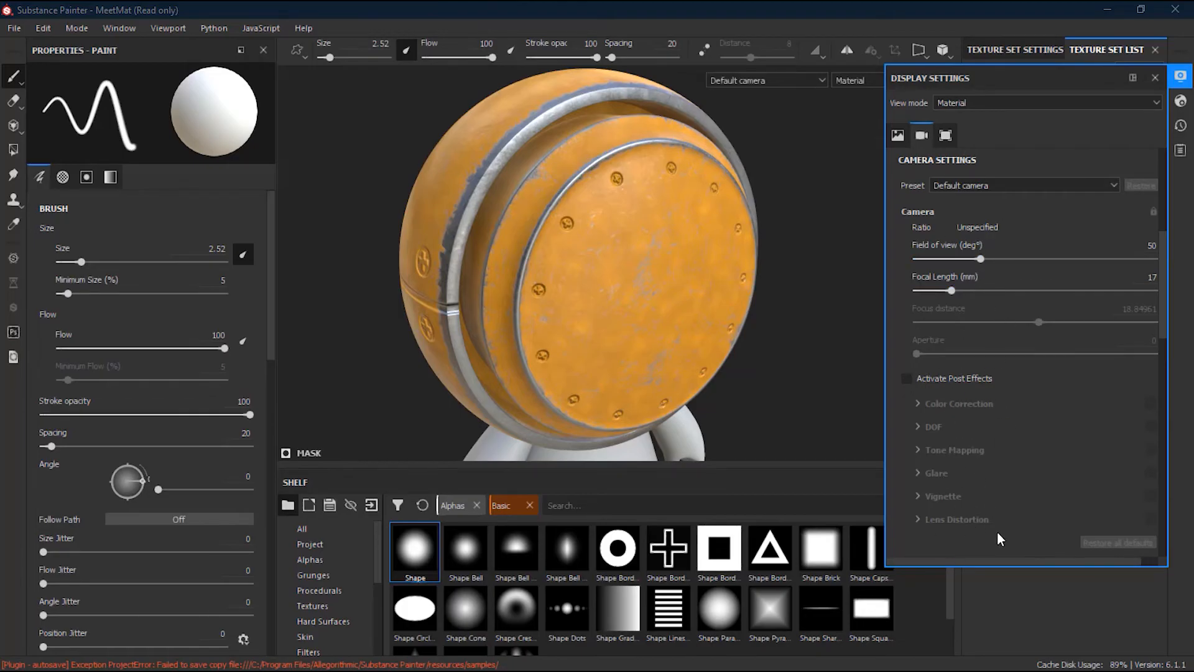
pyautogui.click(945, 135)
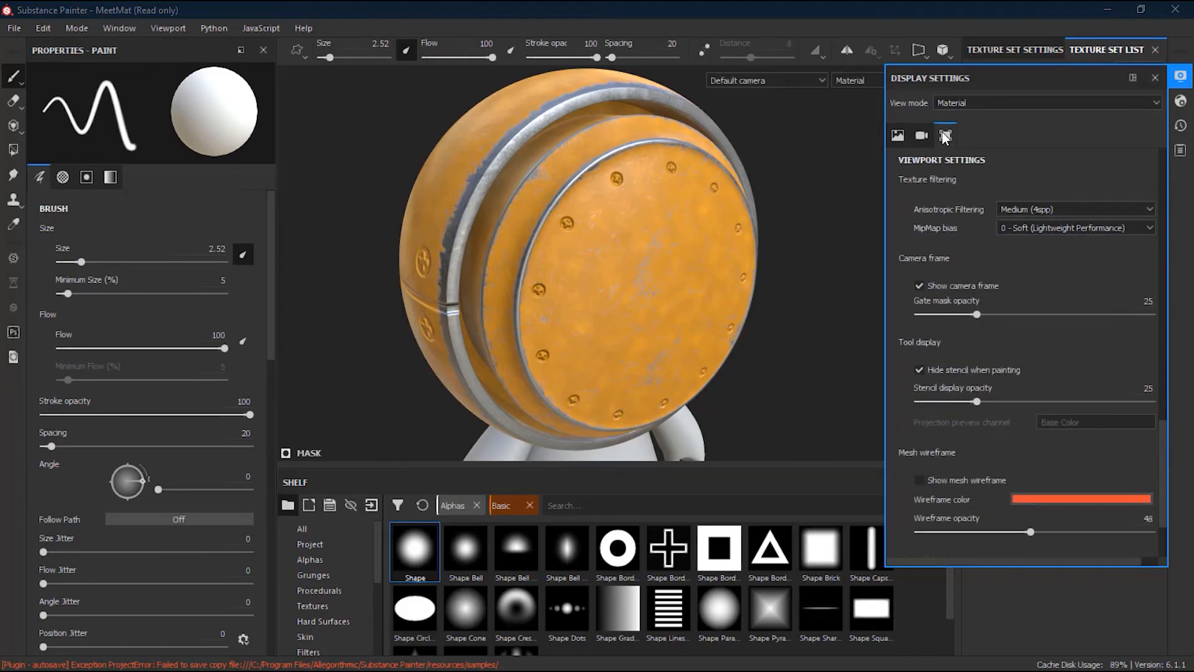
pyautogui.click(920, 480)
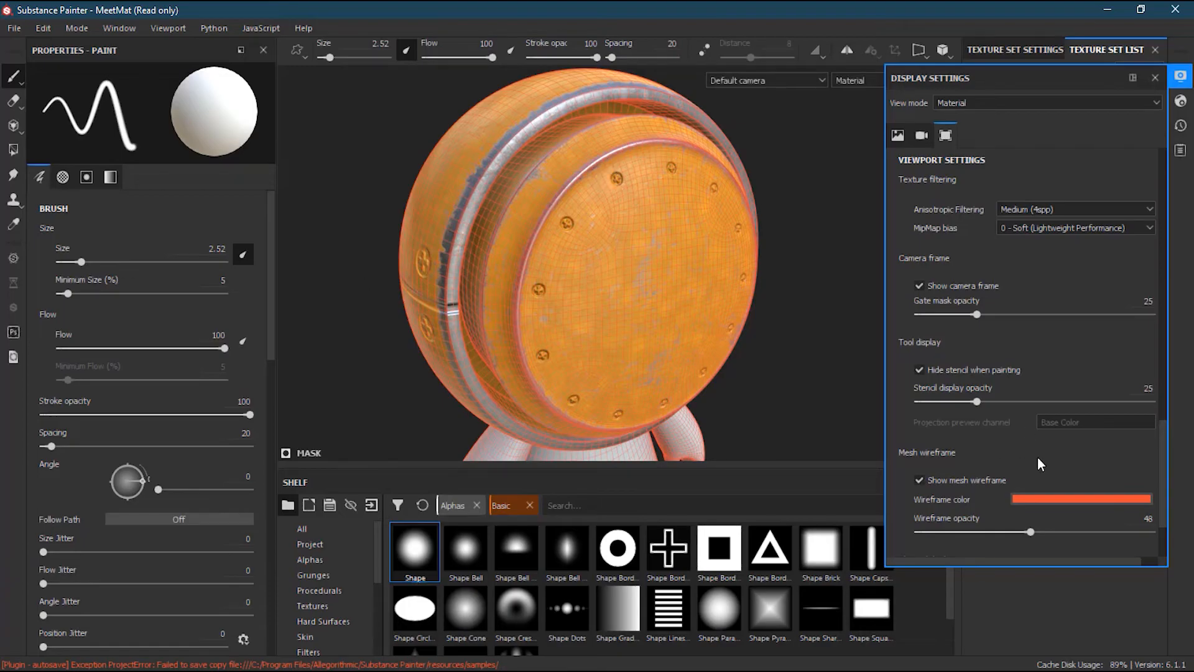
pyautogui.moveTo(1030, 530)
pyautogui.mouseDown()
pyautogui.moveTo(1134, 528)
pyautogui.moveTo(993, 529)
pyautogui.moveTo(1046, 528)
pyautogui.mouseUp()
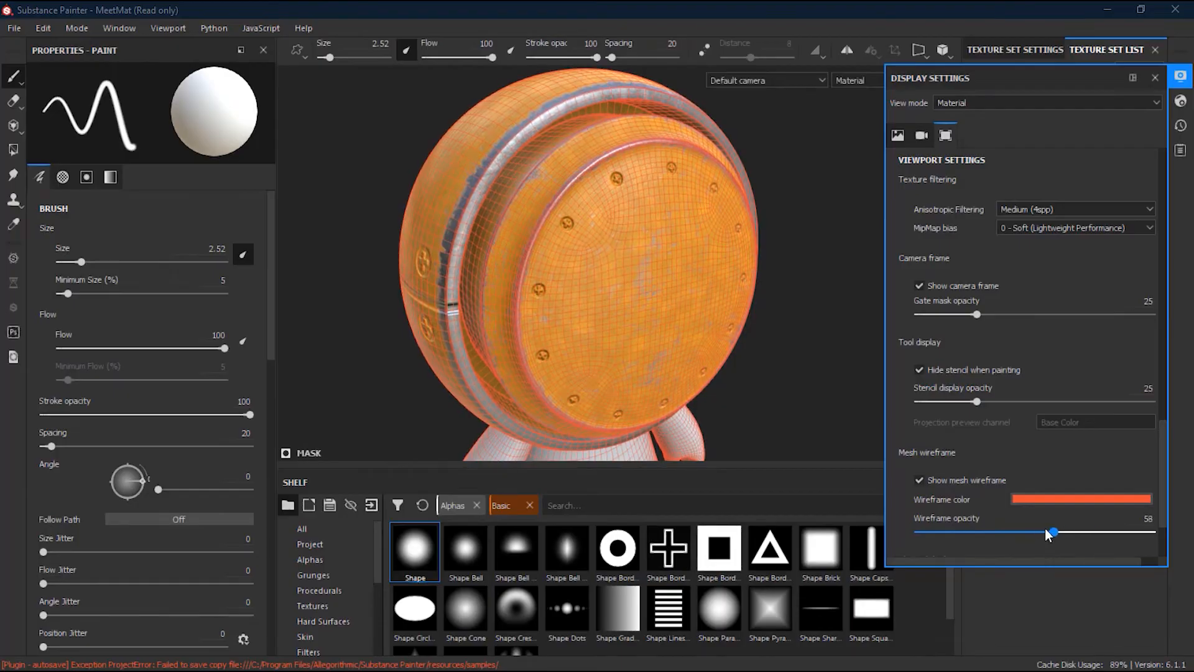
pyautogui.click(1048, 495)
pyautogui.click(1074, 619)
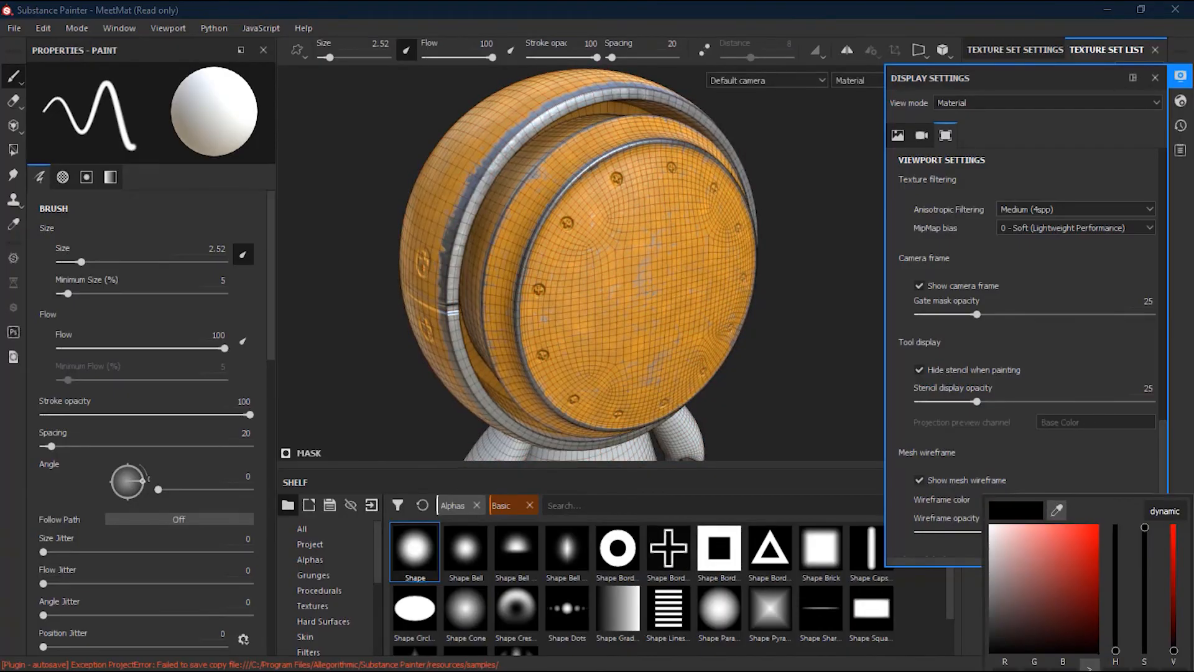
# Set the wireframe opacity to 68 and hide the mesh wireframe.
pyautogui.click(1056, 435)
pyautogui.moveTo(1055, 530)
pyautogui.mouseDown()
pyautogui.moveTo(1008, 530)
pyautogui.moveTo(1076, 530)
pyautogui.mouseUp()
pyautogui.moveTo(1159, 472); pyautogui.dragTo(1162, 529)
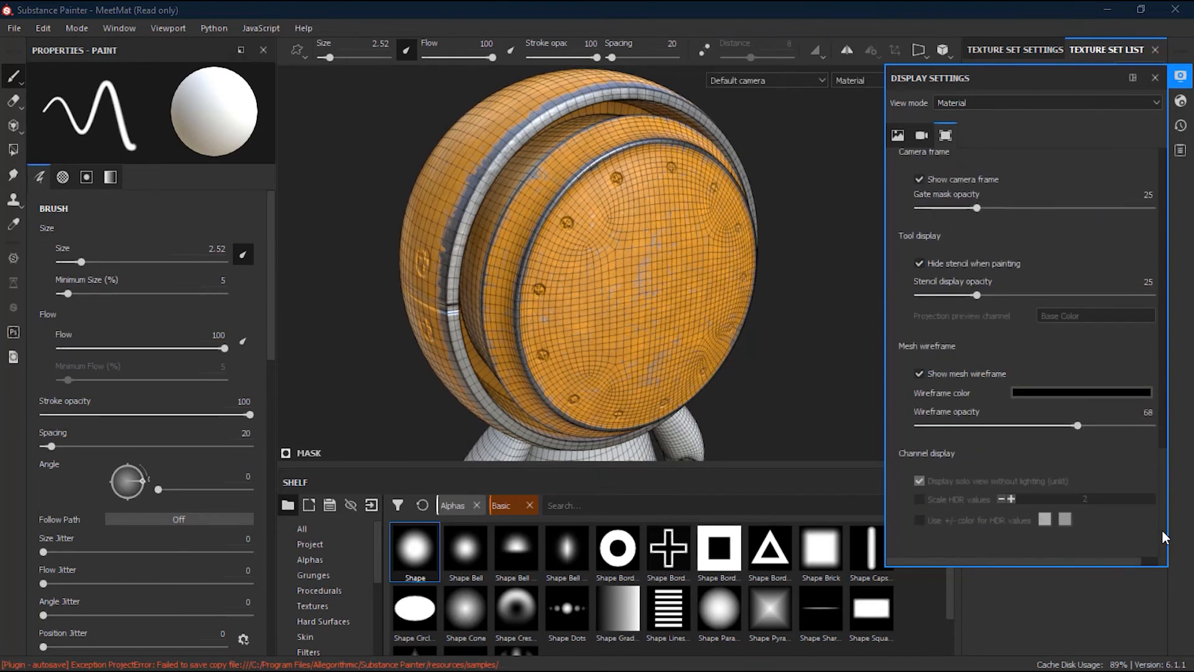
pyautogui.click(947, 375)
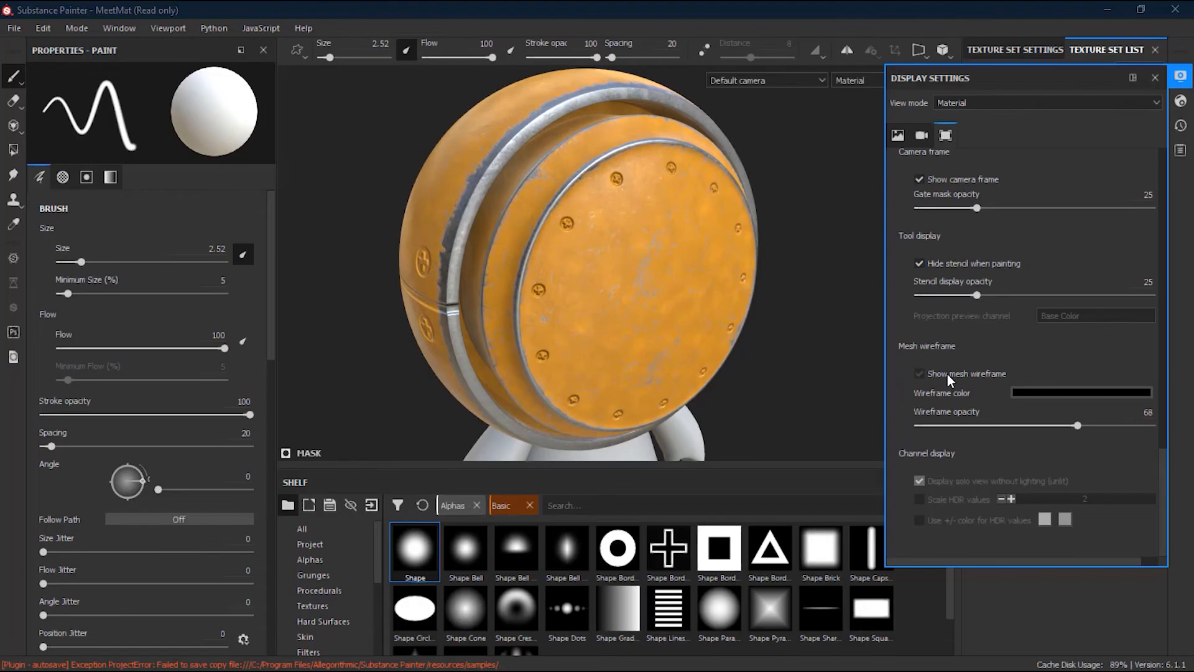
# Preview the head under the Bonifacio Aragon Stairs environment map and return to Glazed Patio.
pyautogui.click(898, 135)
pyautogui.scroll(10, 964, 186)
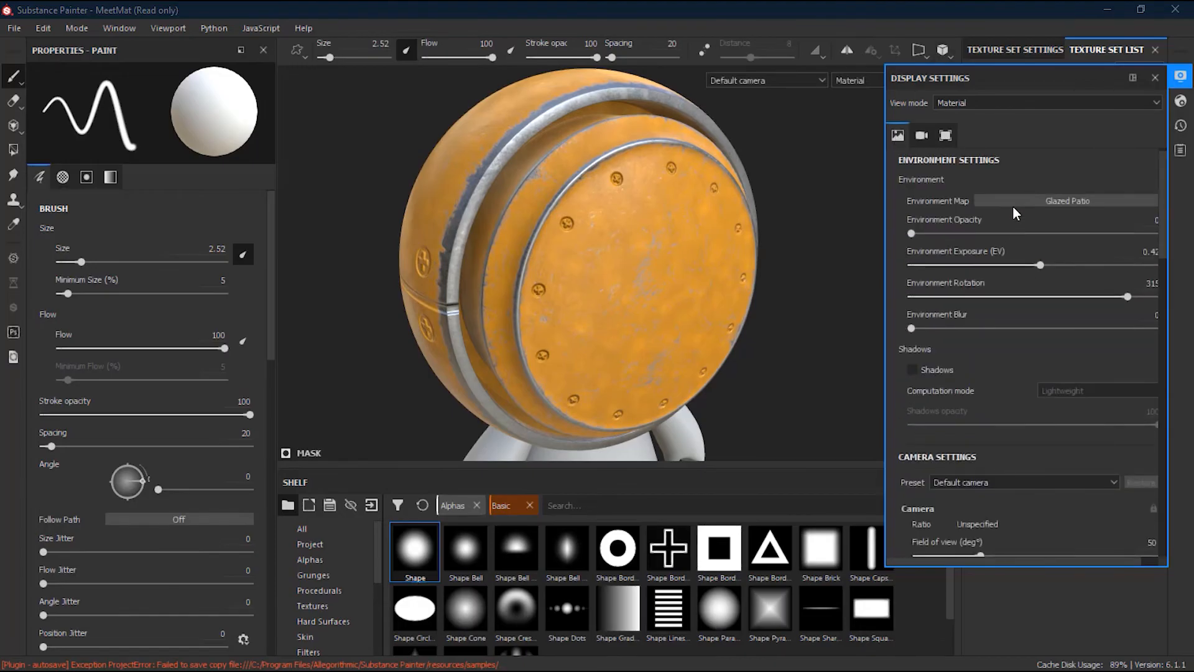
pyautogui.click(1015, 201)
pyautogui.click(1039, 246)
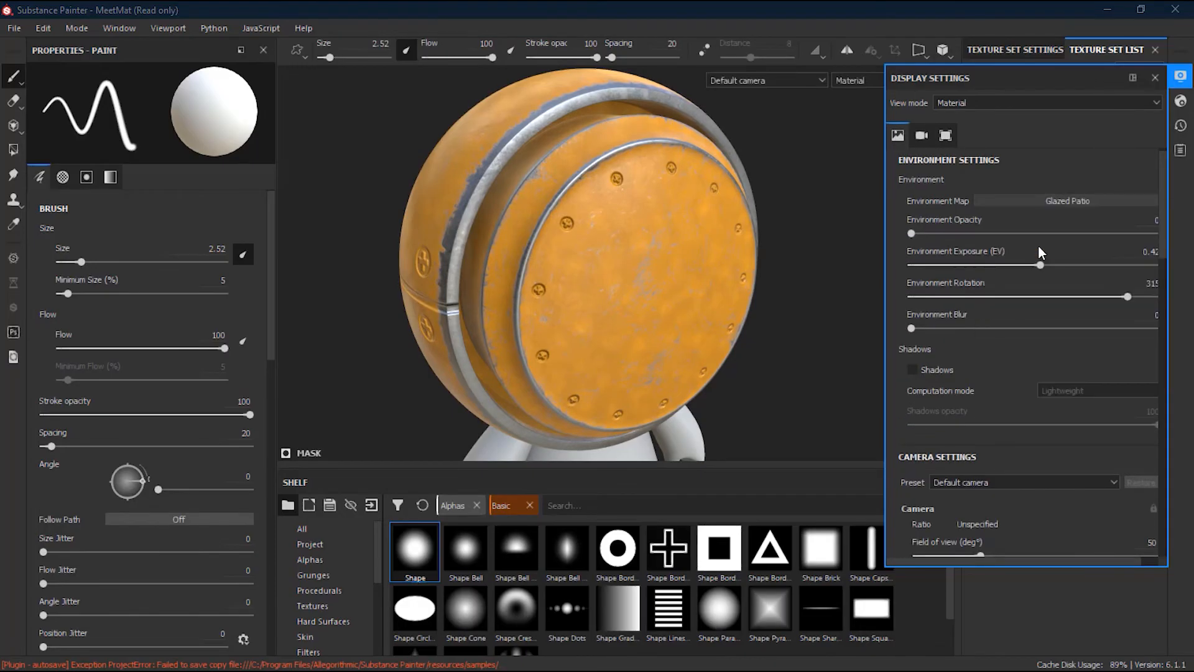
pyautogui.click(1026, 202)
pyautogui.click(1031, 230)
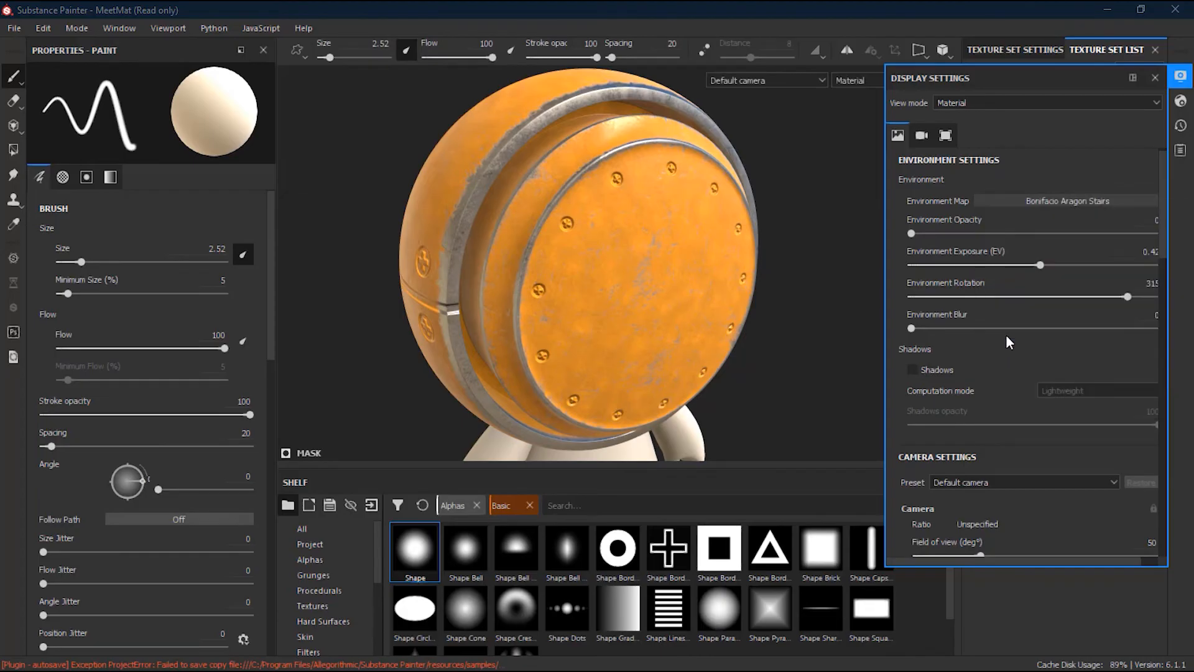
pyautogui.click(1044, 203)
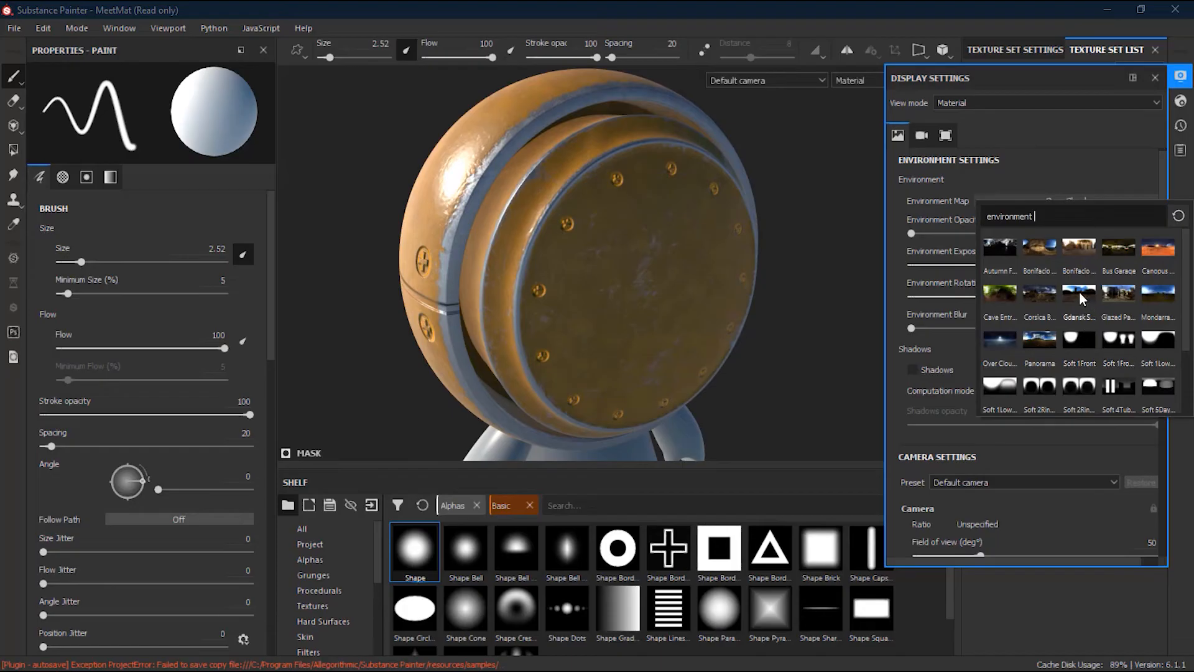
pyautogui.click(1112, 290)
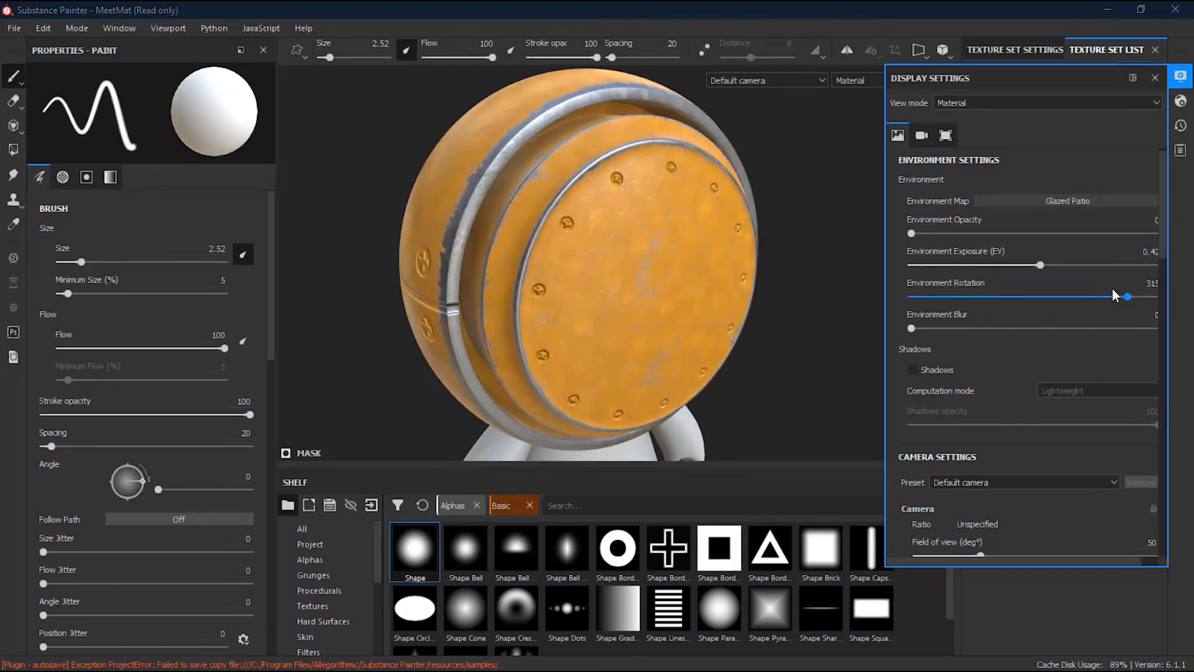
# Preview the Bonifacio Street environment map, choose Bus Garage instead, and fine-tune the environment exposure.
pyautogui.click(1053, 207)
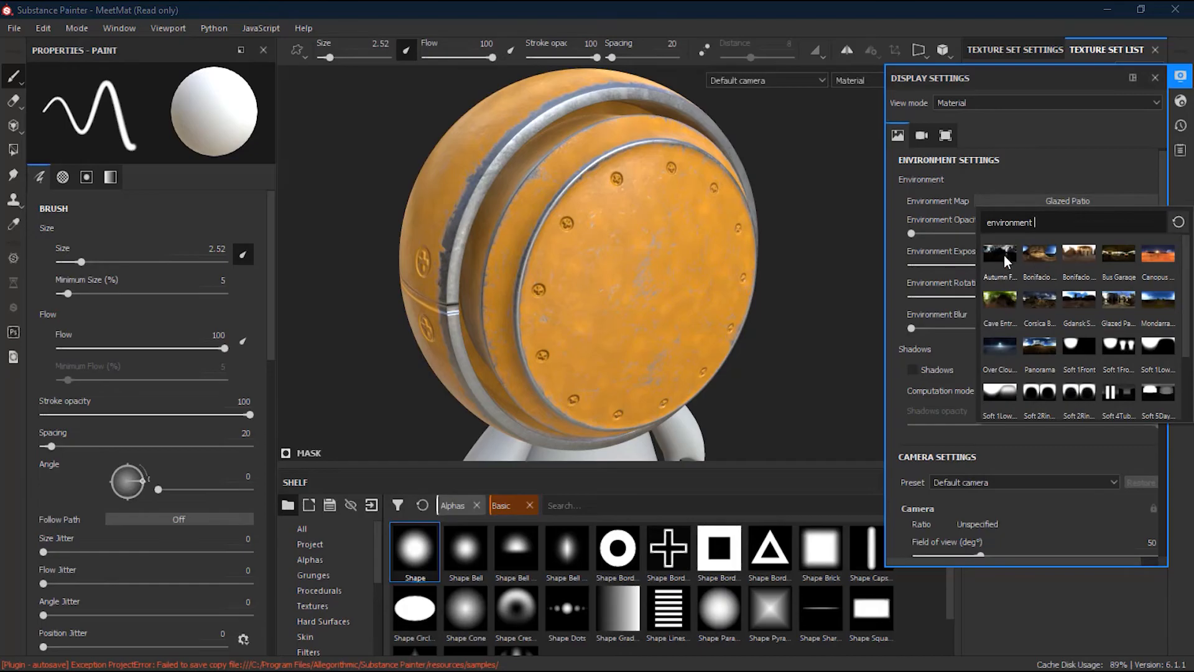
pyautogui.click(1076, 249)
pyautogui.click(1026, 203)
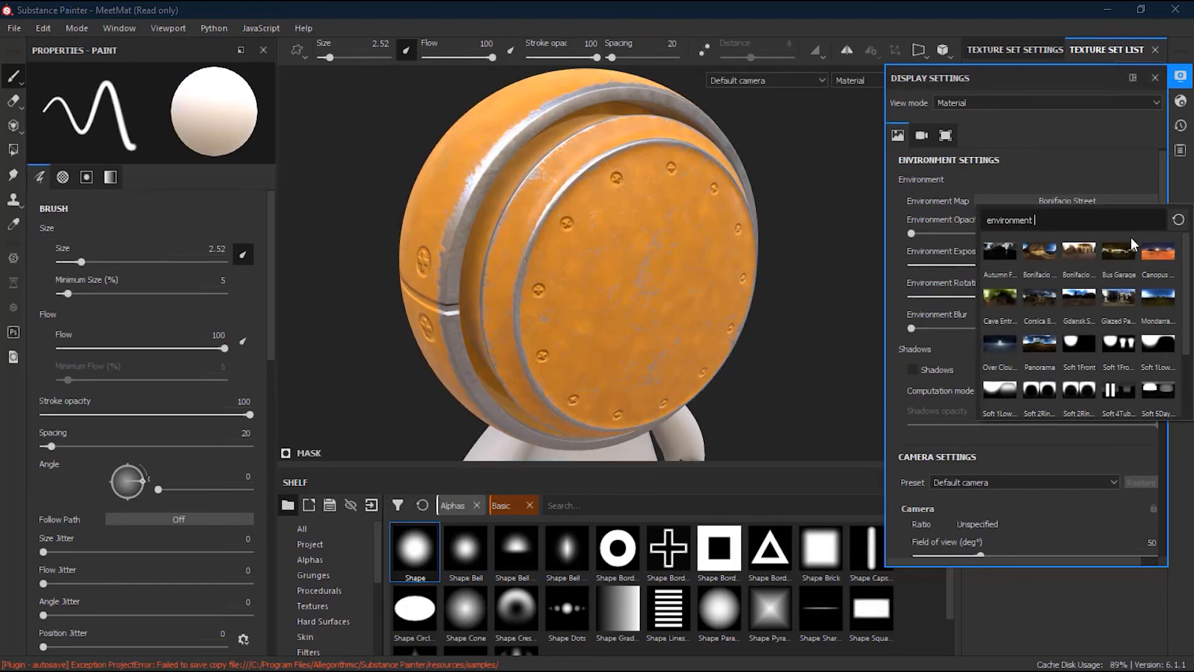
pyautogui.click(1118, 252)
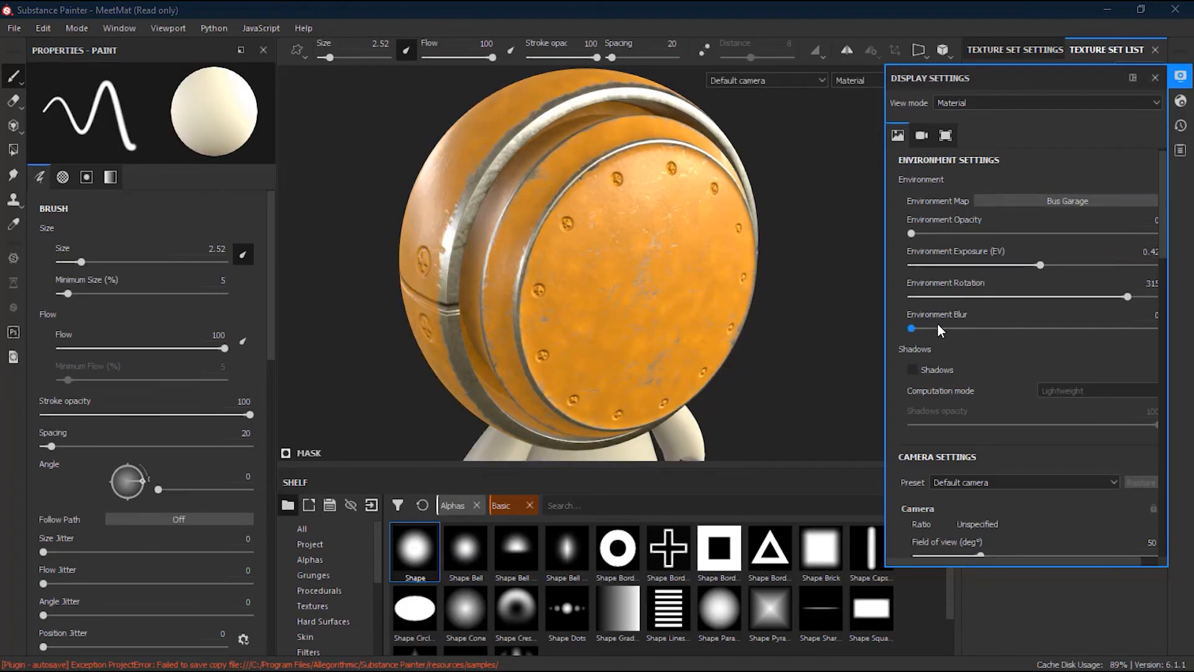
pyautogui.moveTo(1040, 265); pyautogui.dragTo(1035, 267)
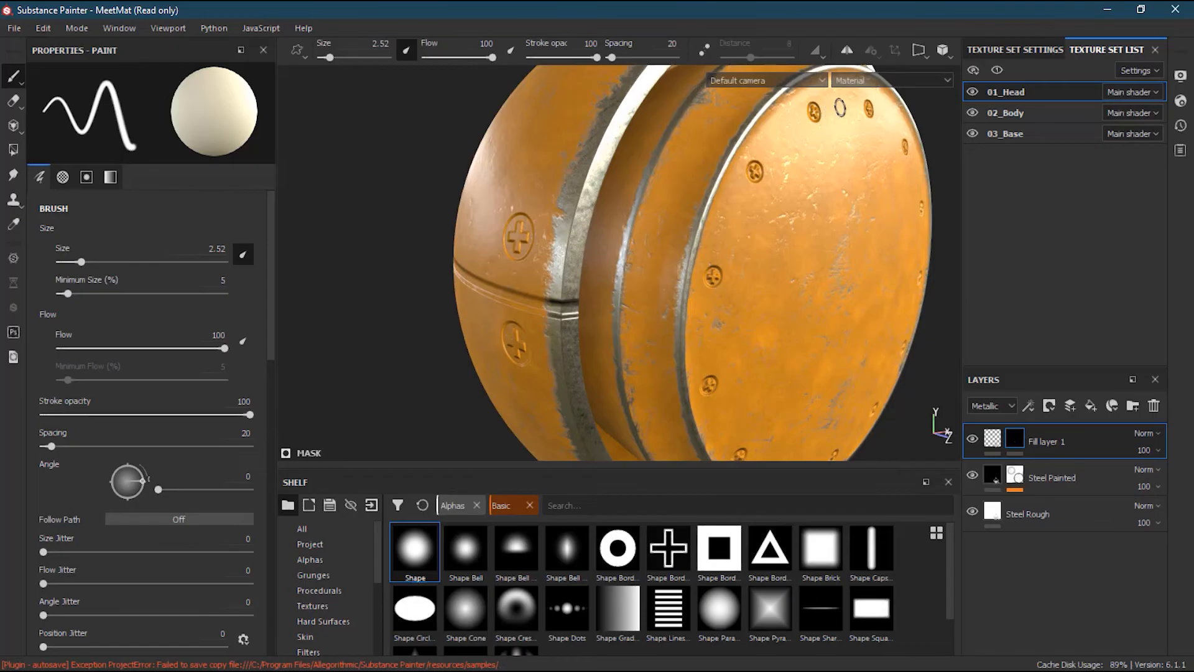
# Examine the head's front disc, stamped details and worn edges from several angles and distances under the Bus Garage lighting.
pyautogui.keyDown('alt'); pyautogui.moveTo(821, 277); pyautogui.dragTo(592, 293, button='right'); pyautogui.keyUp('alt')
pyautogui.keyDown('alt'); pyautogui.moveTo(592, 293); pyautogui.dragTo(691, 299, button='middle'); pyautogui.keyUp('alt')
pyautogui.keyDown('alt'); pyautogui.moveTo(691, 298); pyautogui.dragTo(649, 332); pyautogui.keyUp('alt')
pyautogui.keyDown('alt'); pyautogui.moveTo(544, 336); pyautogui.dragTo(581, 326, button='right'); pyautogui.keyUp('alt')
pyautogui.keyDown('alt'); pyautogui.moveTo(582, 325); pyautogui.dragTo(698, 300); pyautogui.keyUp('alt')
pyautogui.keyDown('alt'); pyautogui.moveTo(698, 300); pyautogui.dragTo(759, 300, button='right'); pyautogui.keyUp('alt')
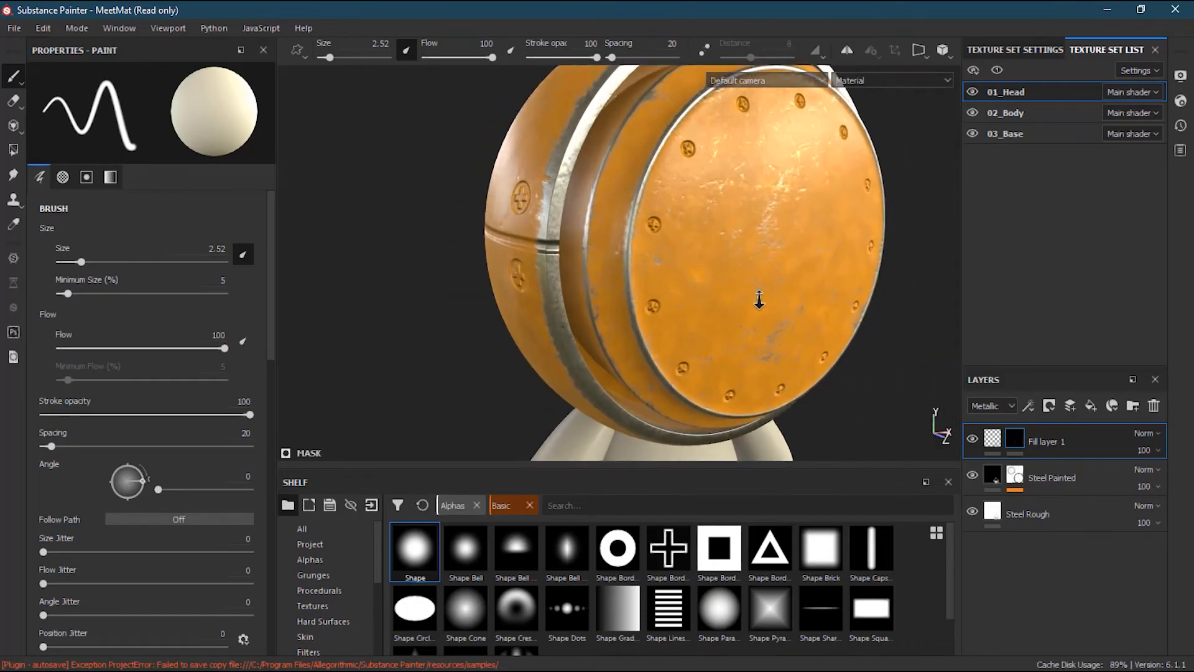
pyautogui.keyDown('alt'); pyautogui.moveTo(711, 322); pyautogui.dragTo(676, 372, button='middle'); pyautogui.keyUp('alt')
pyautogui.keyDown('alt'); pyautogui.moveTo(676, 372); pyautogui.dragTo(625, 357, button='right'); pyautogui.keyUp('alt')
pyautogui.keyDown('alt'); pyautogui.moveTo(625, 358); pyautogui.dragTo(640, 348, button='middle'); pyautogui.keyUp('alt')
pyautogui.keyDown('alt'); pyautogui.moveTo(640, 348); pyautogui.dragTo(678, 334, button='right'); pyautogui.keyUp('alt')
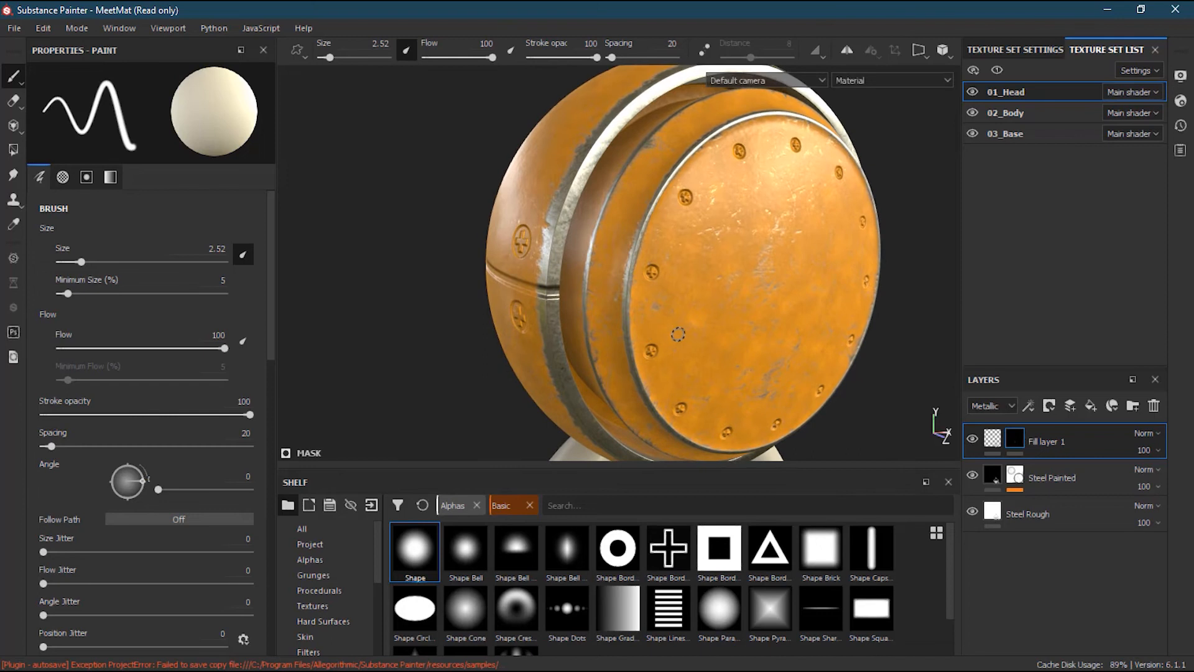
pyautogui.keyDown('alt'); pyautogui.moveTo(678, 334); pyautogui.dragTo(661, 323, button='middle'); pyautogui.keyUp('alt')
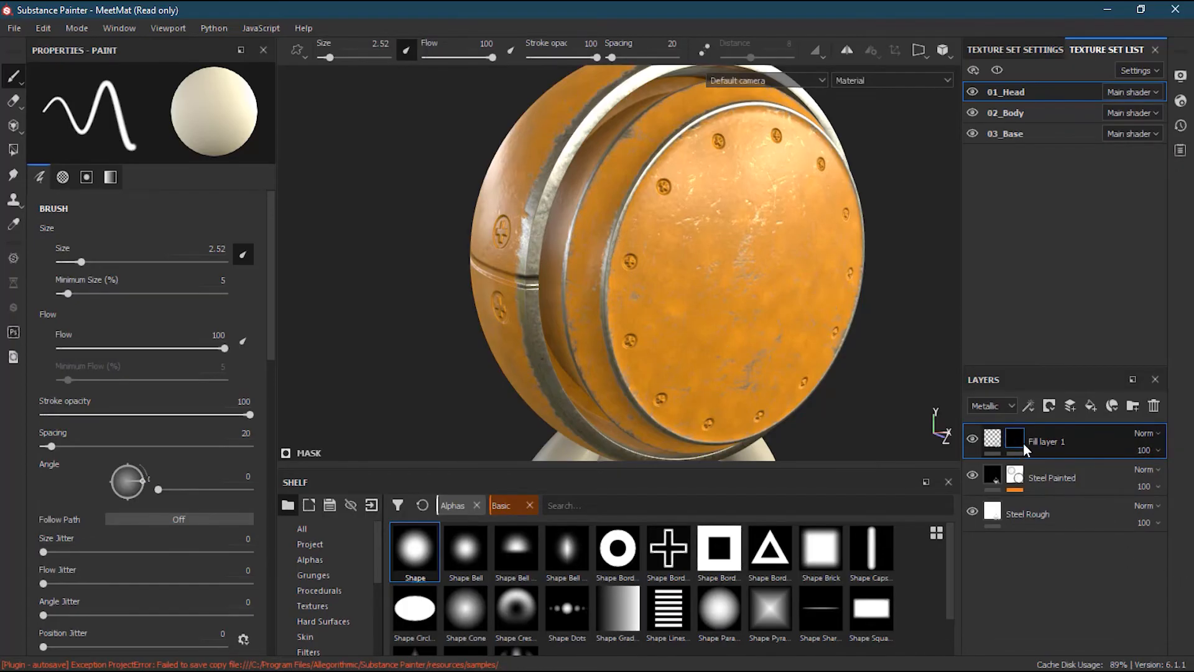
# Inspect the masks of Fill layer 1 and Steel Painted against a close view of the stamped crosses and seam.
pyautogui.moveTo(1017, 441)
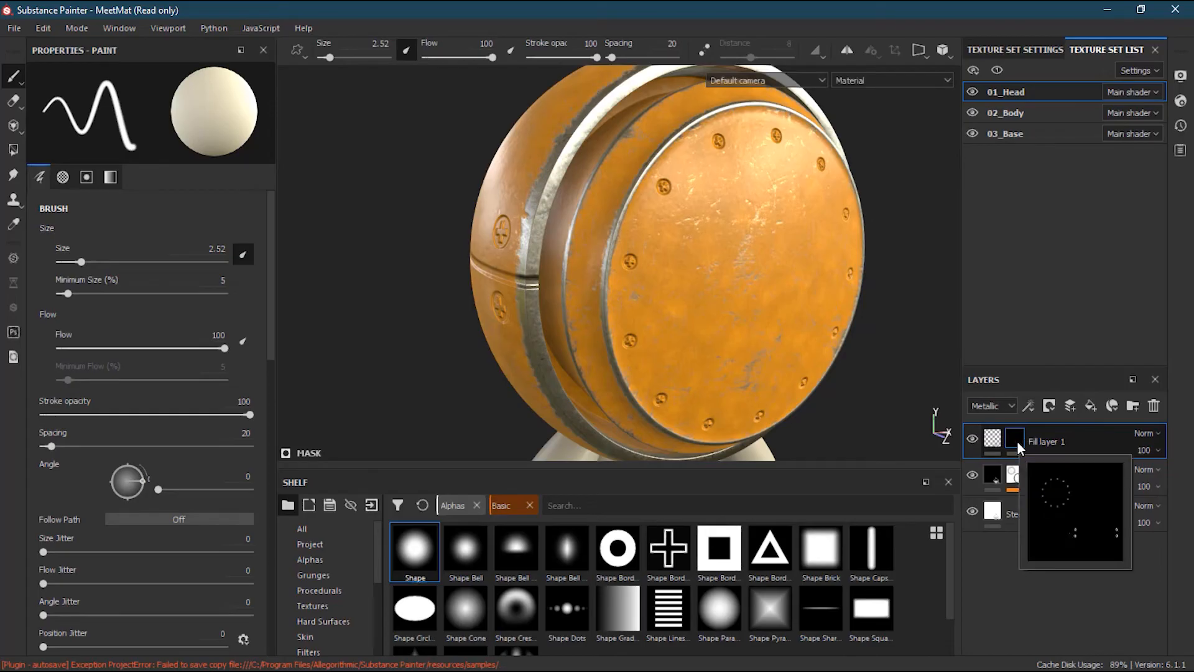
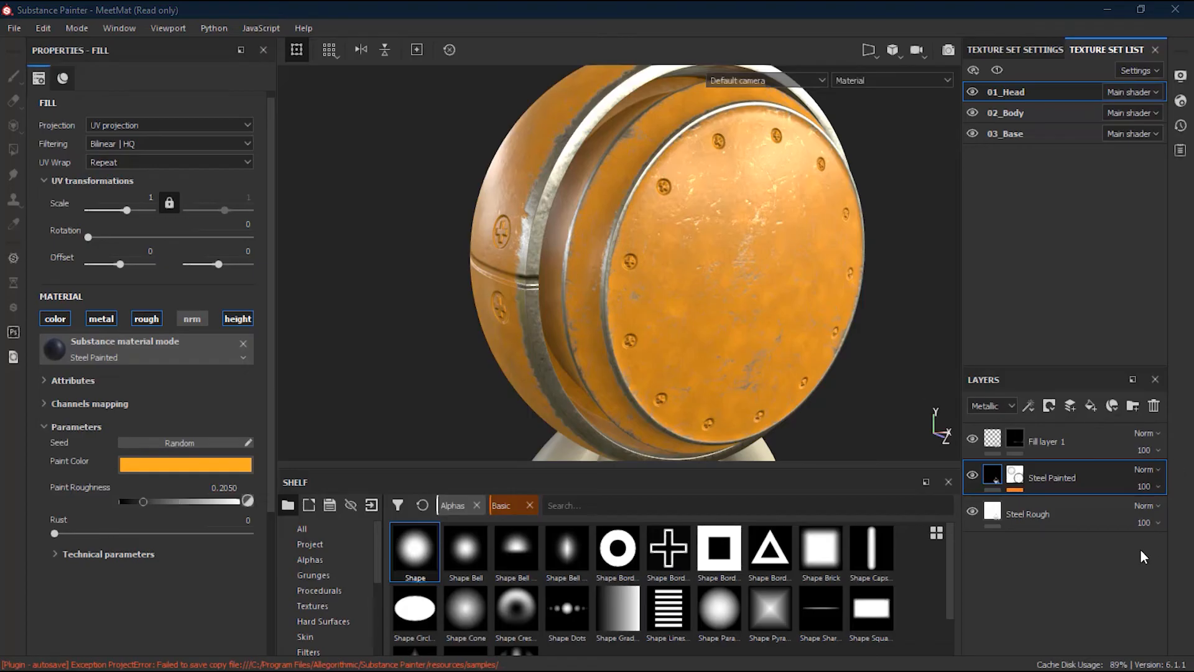
pyautogui.click(1095, 449)
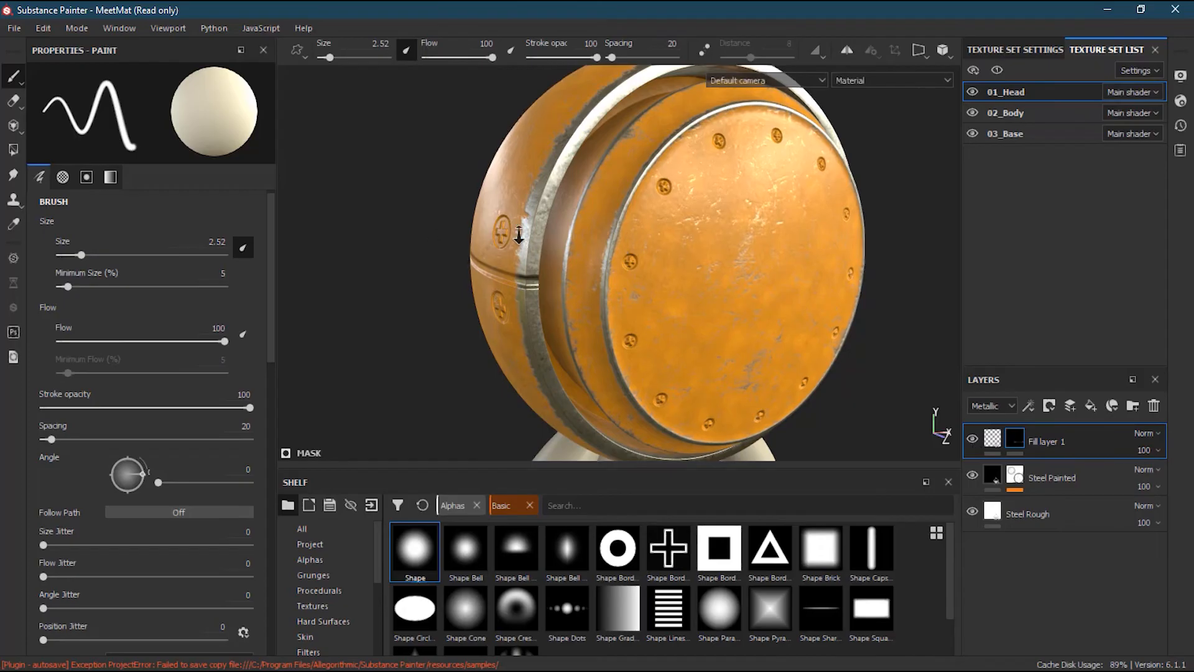
pyautogui.scroll(2, 512, 237)
pyautogui.moveTo(549, 268)
pyautogui.keyDown('alt'); pyautogui.mouseDown()
pyautogui.moveTo(603, 277)
pyautogui.moveTo(592, 259)
pyautogui.moveTo(571, 333)
pyautogui.moveTo(640, 346)
pyautogui.moveTo(639, 334)
pyautogui.moveTo(704, 330)
pyautogui.mouseUp(); pyautogui.keyUp('alt')
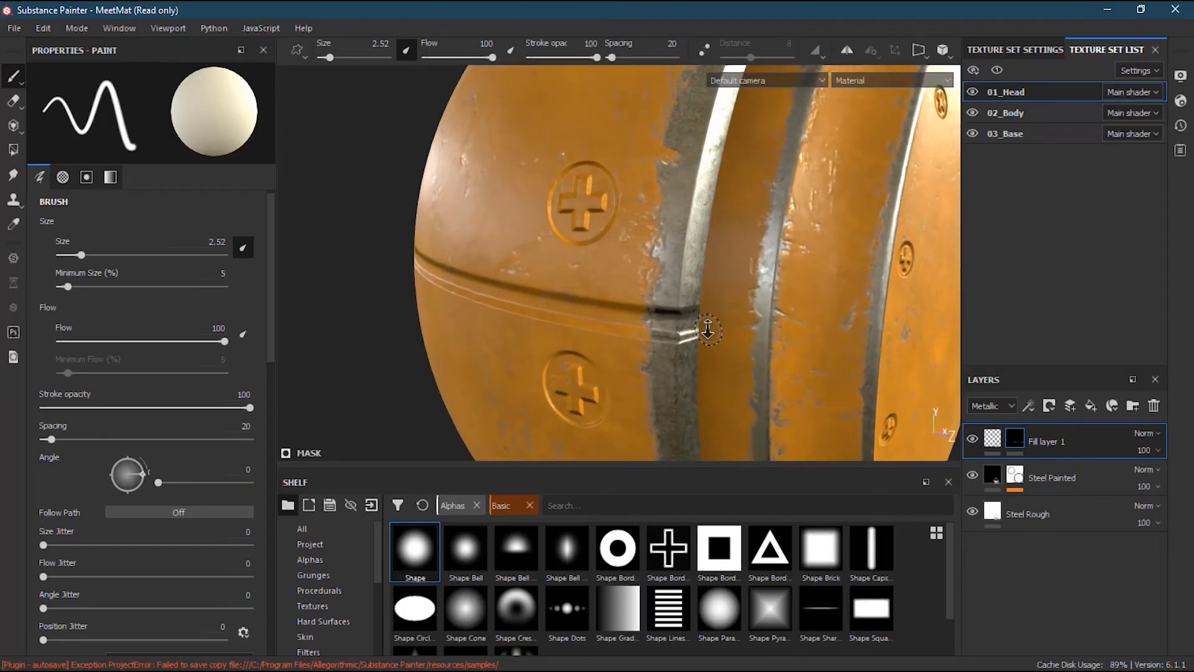
pyautogui.click(1017, 478)
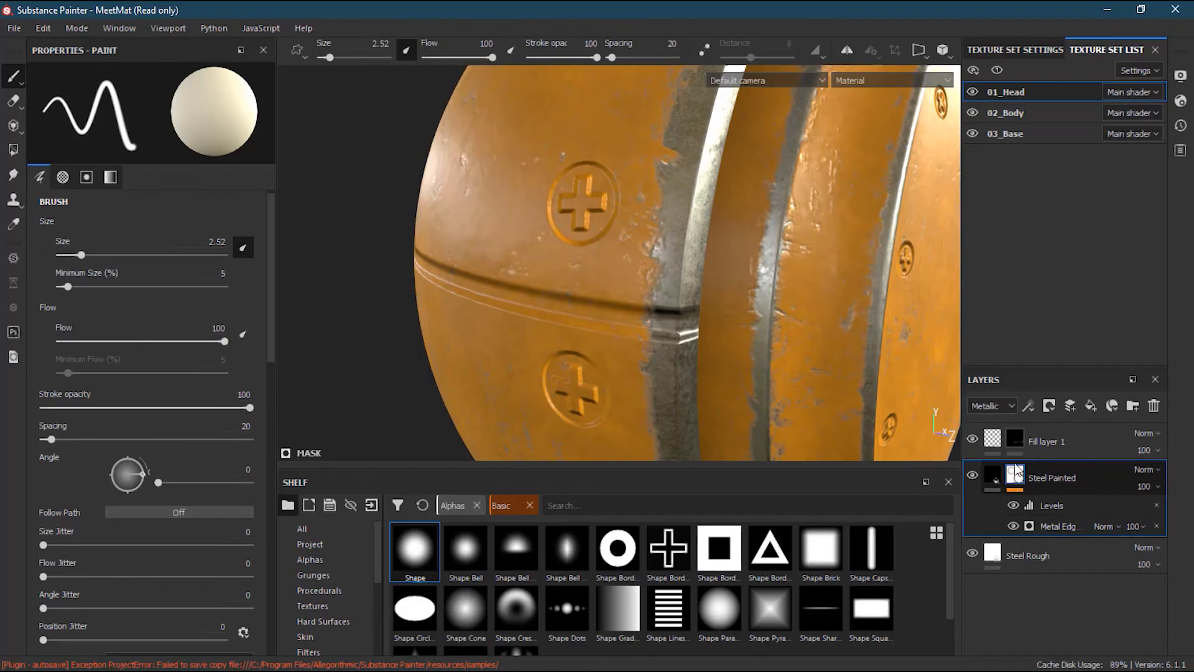
pyautogui.click(993, 476)
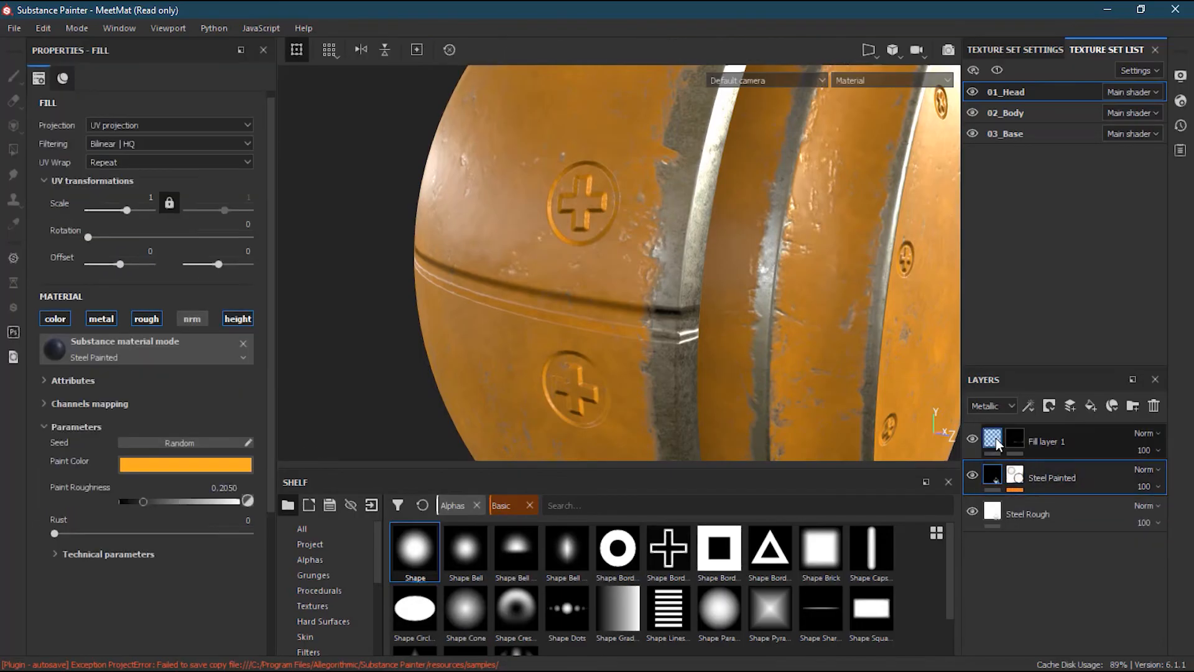
# Add an anchor point to Fill layer 1's mask and move that layer below Steel Painted.
pyautogui.click(1051, 441)
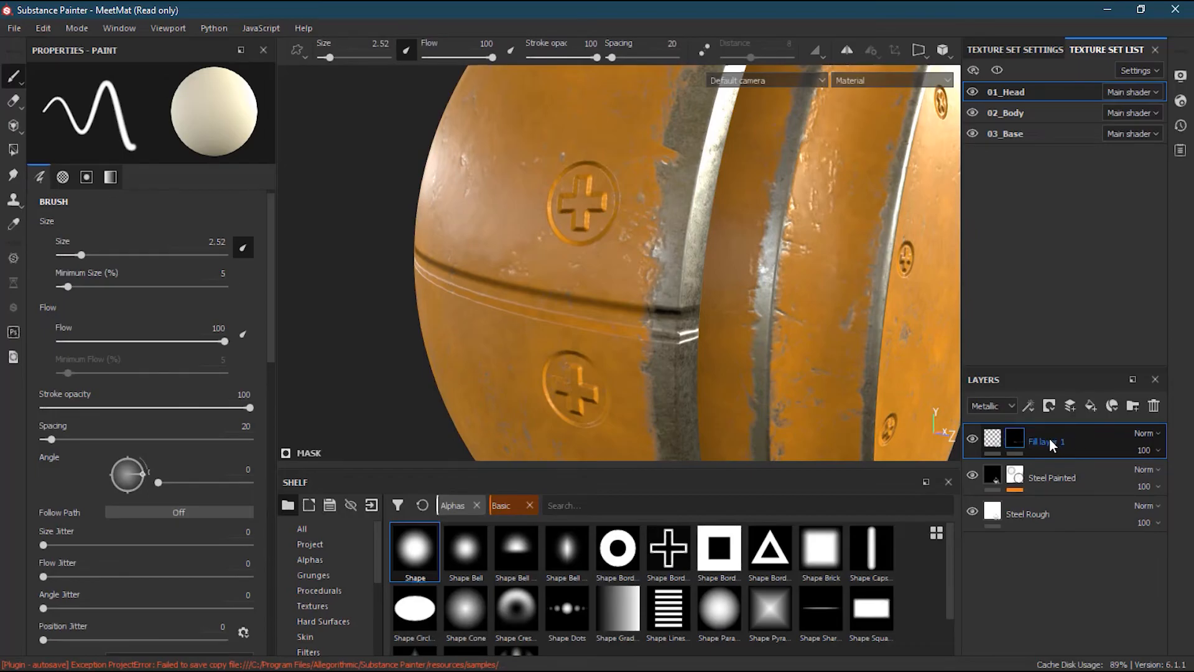
pyautogui.click(1030, 408)
pyautogui.click(1075, 557)
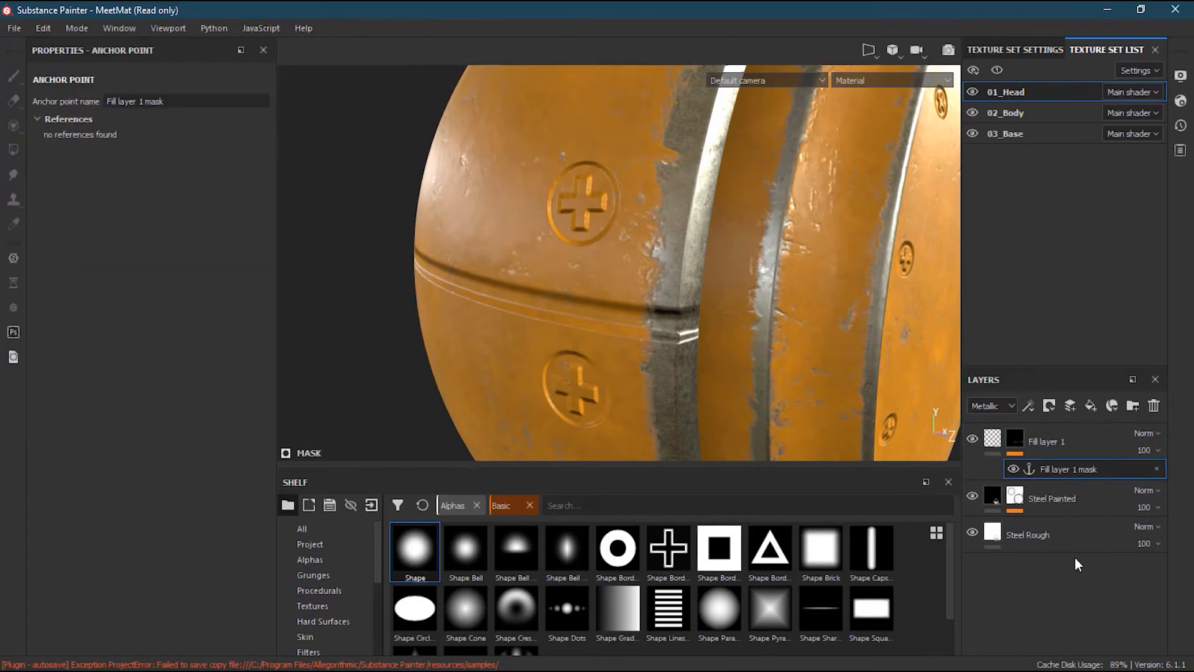
pyautogui.moveTo(1080, 458); pyautogui.dragTo(1085, 507)
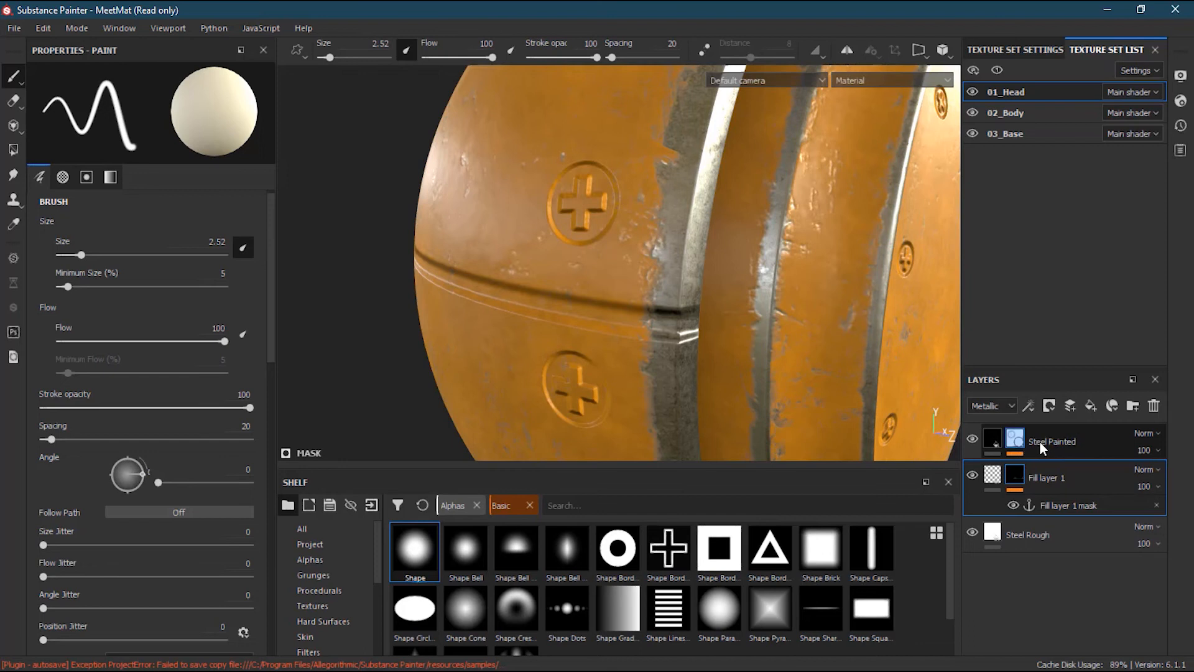
pyautogui.click(993, 475)
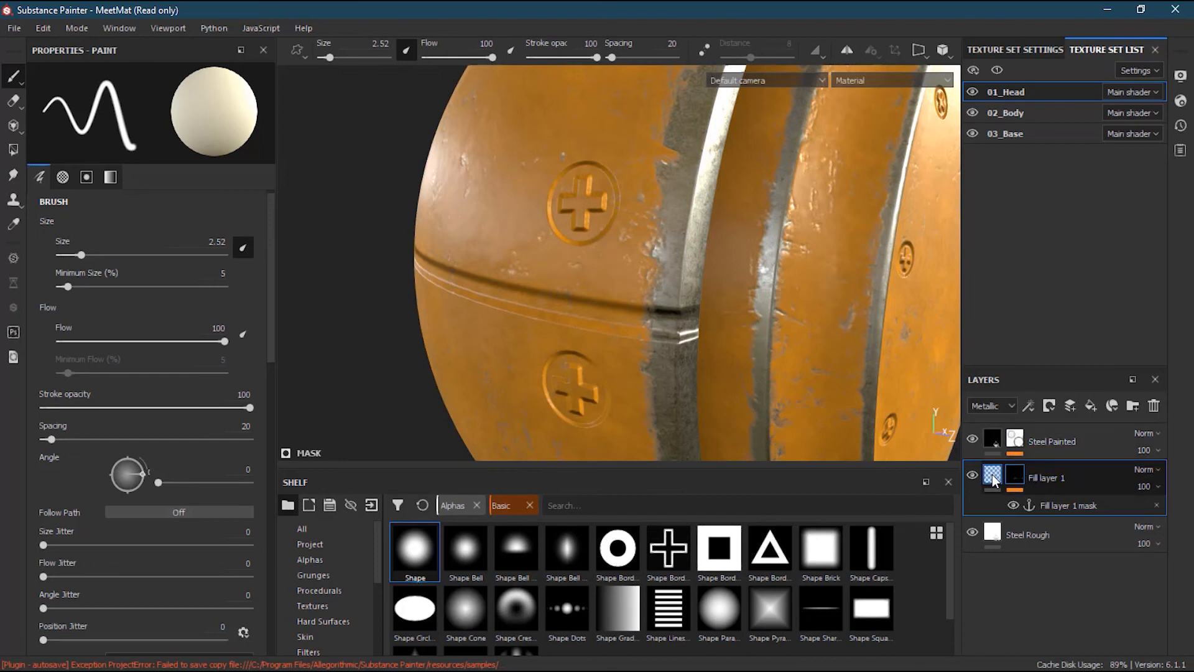
# Turn off Micro Normal in the Metal Edge generator on Steel Painted's mask.
pyautogui.click(1016, 439)
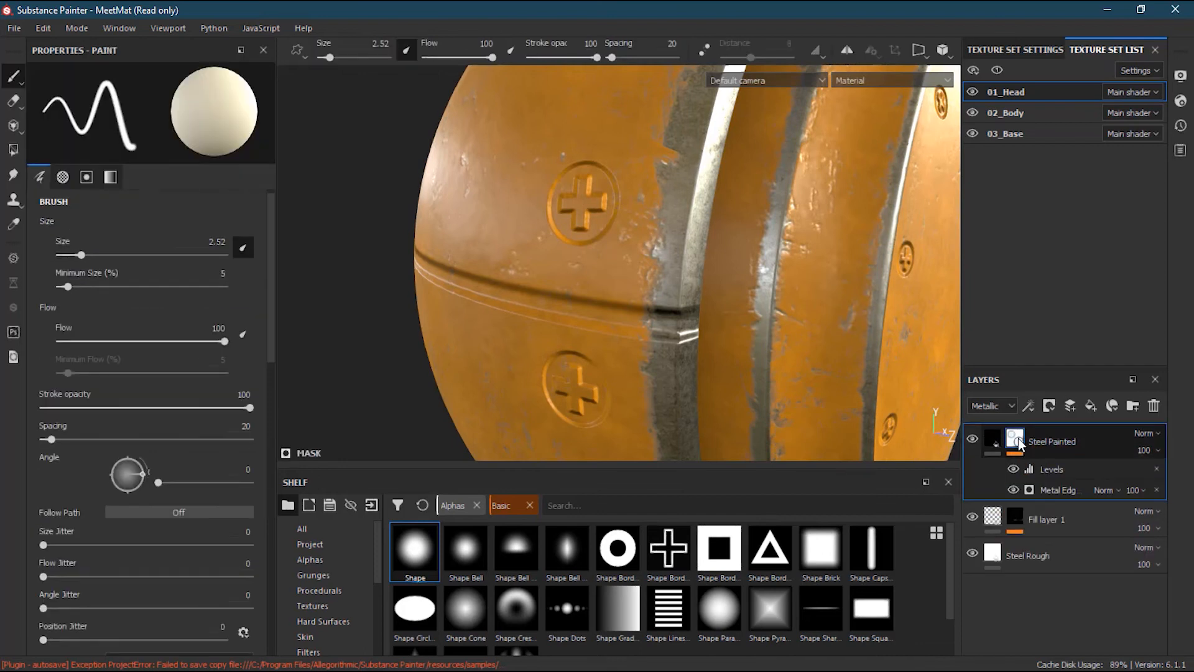
pyautogui.click(1060, 490)
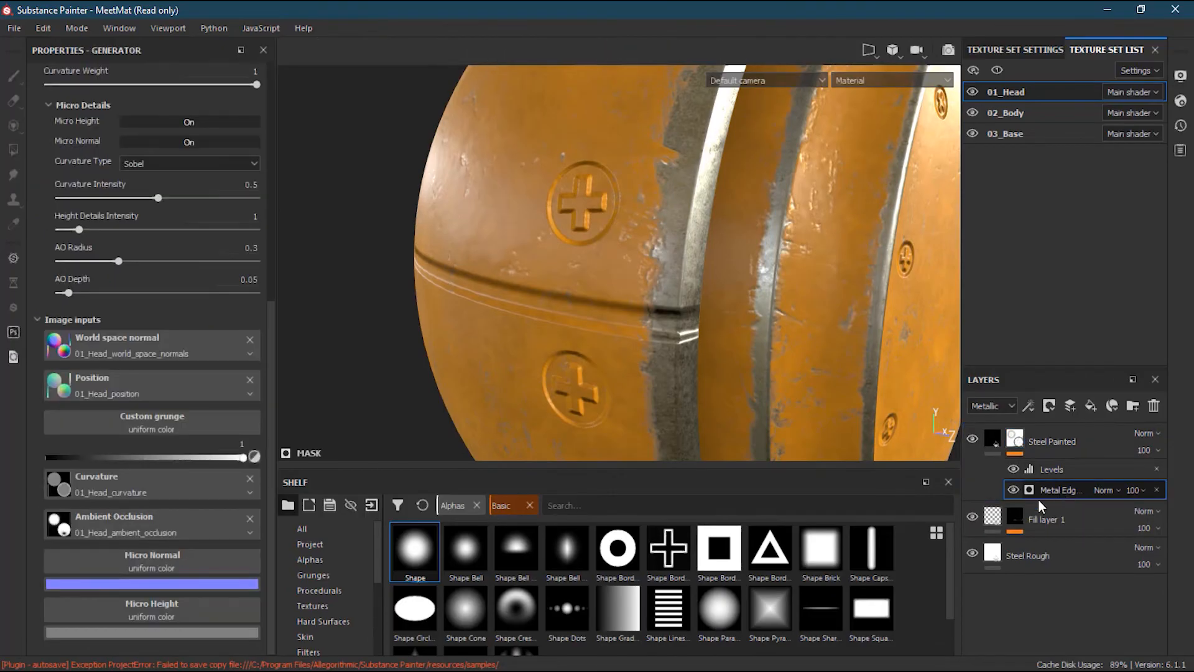
pyautogui.moveTo(267, 403); pyautogui.dragTo(240, 275)
pyautogui.scroll(-1, 238, 281)
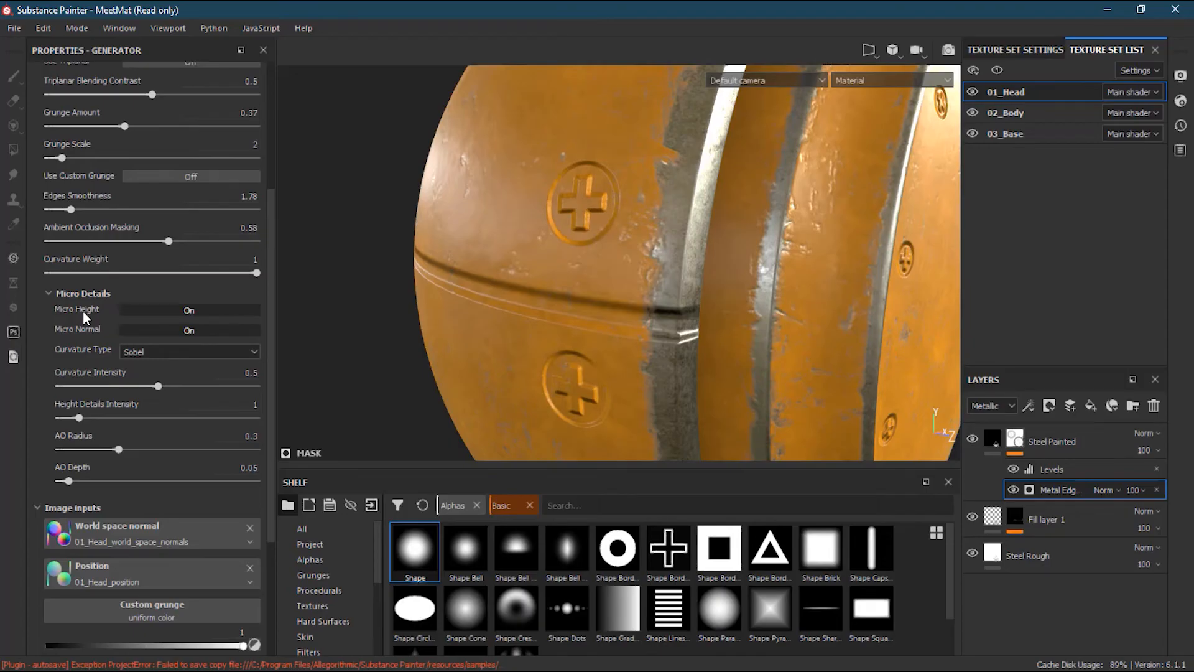
pyautogui.click(172, 331)
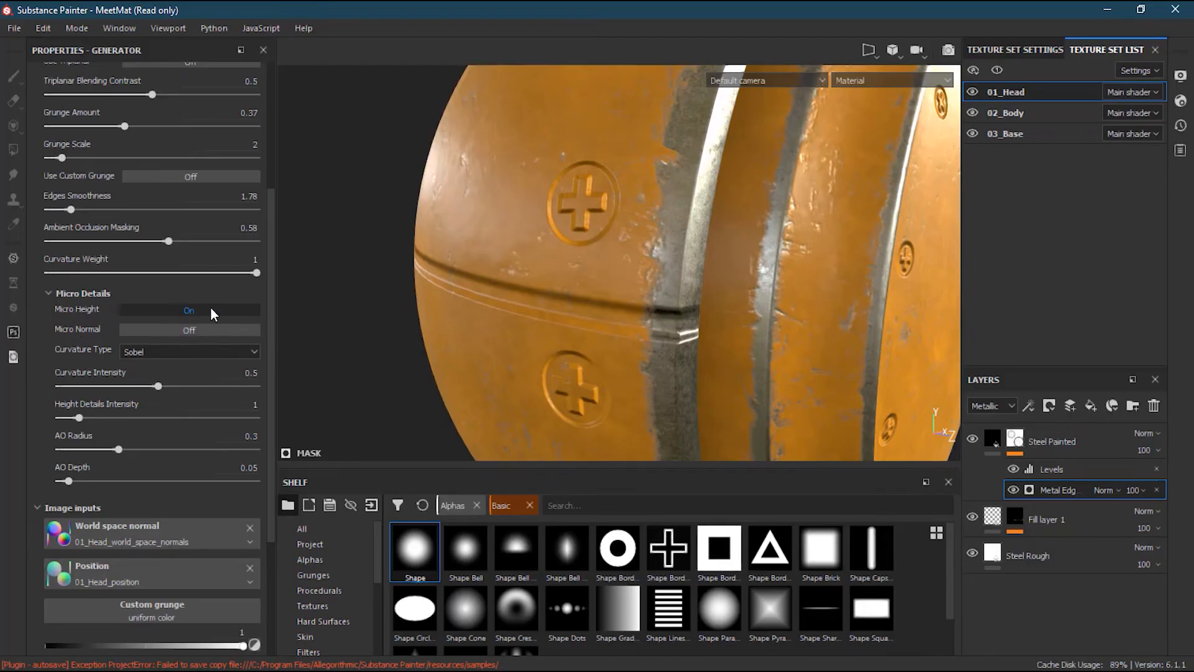
pyautogui.moveTo(269, 470); pyautogui.dragTo(281, 588)
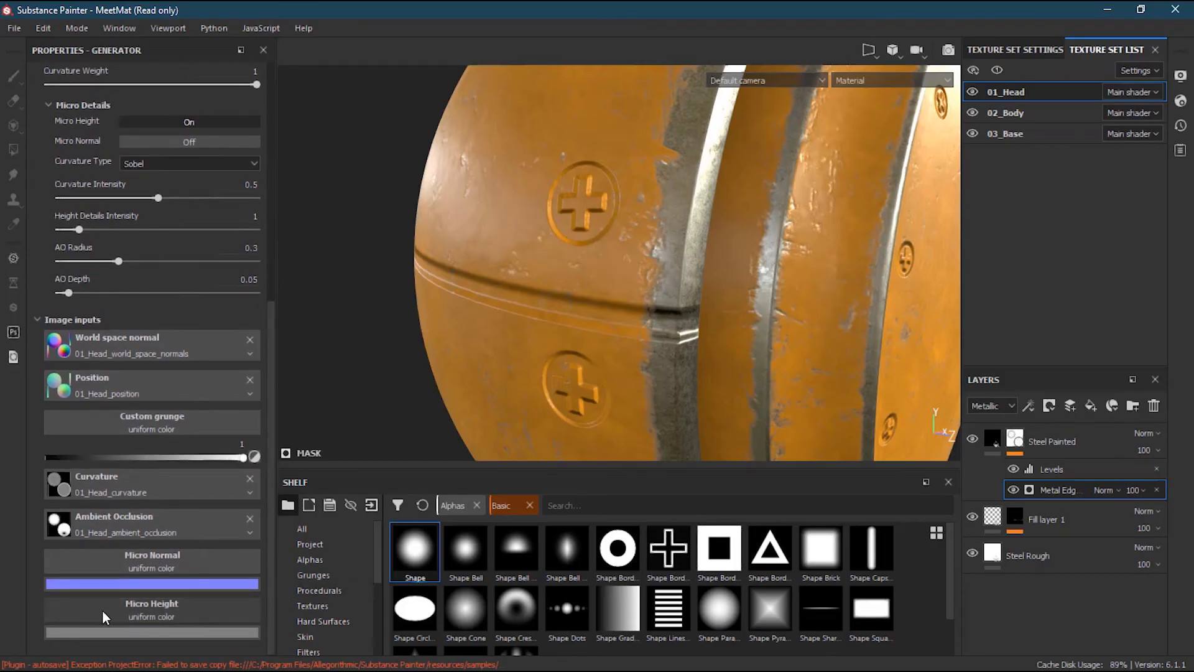
pyautogui.click(148, 610)
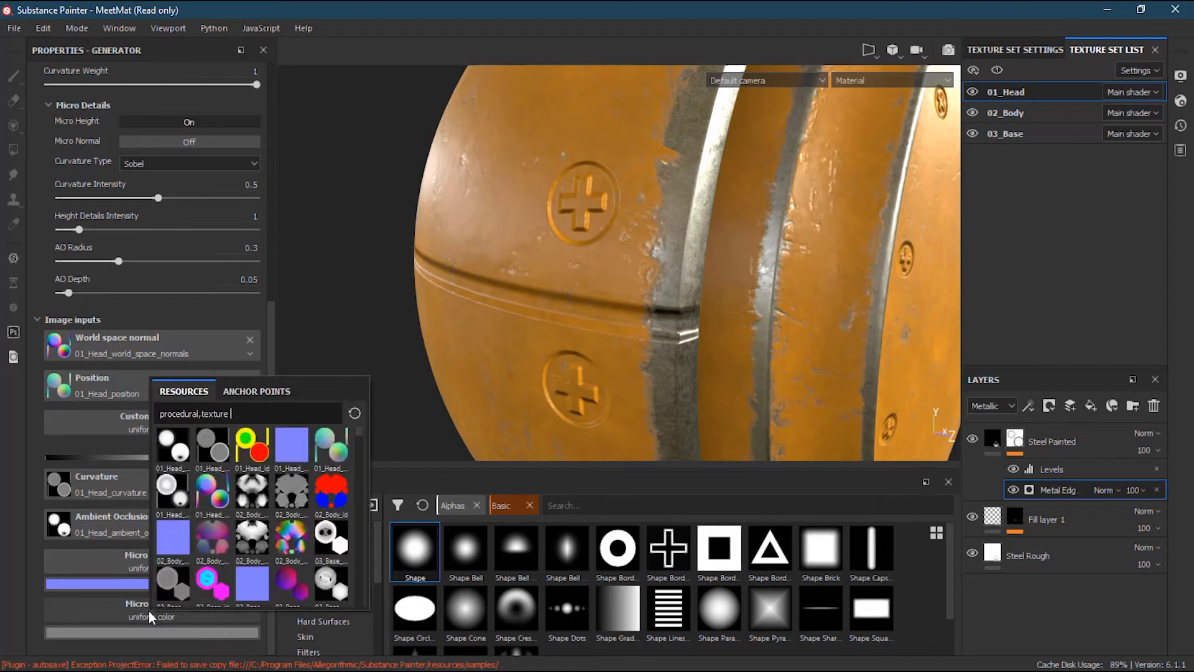
pyautogui.click(267, 394)
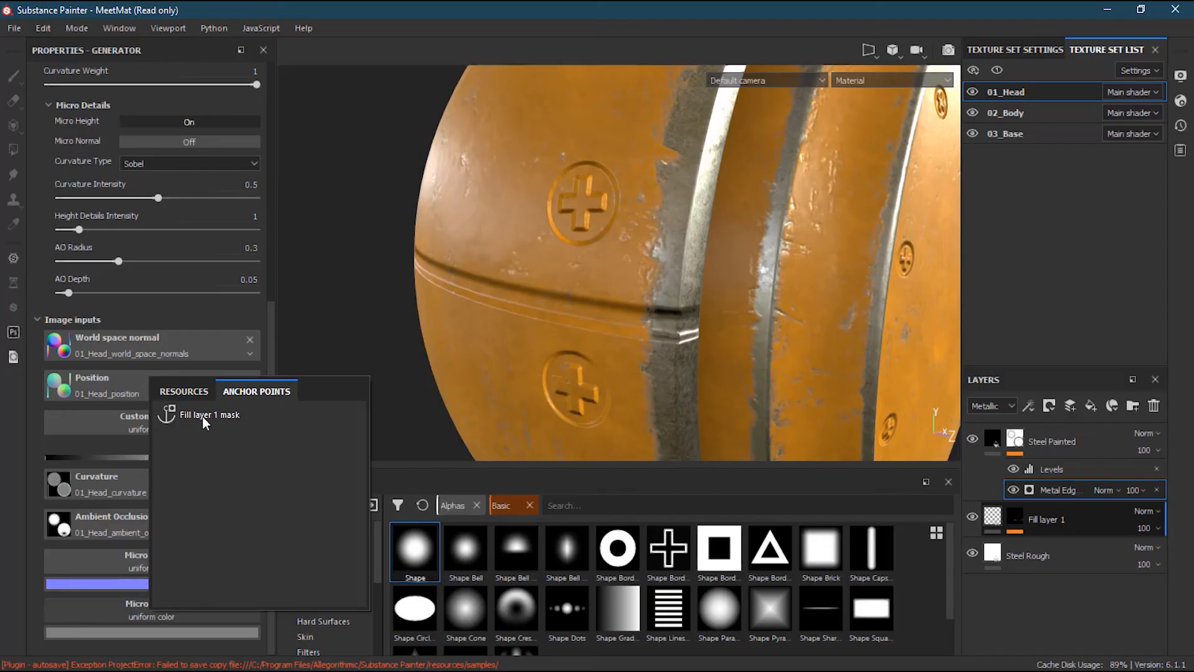
# Rename the anchor point on Fill layer 1's mask to "Panel and Screws".
pyautogui.click(1029, 516)
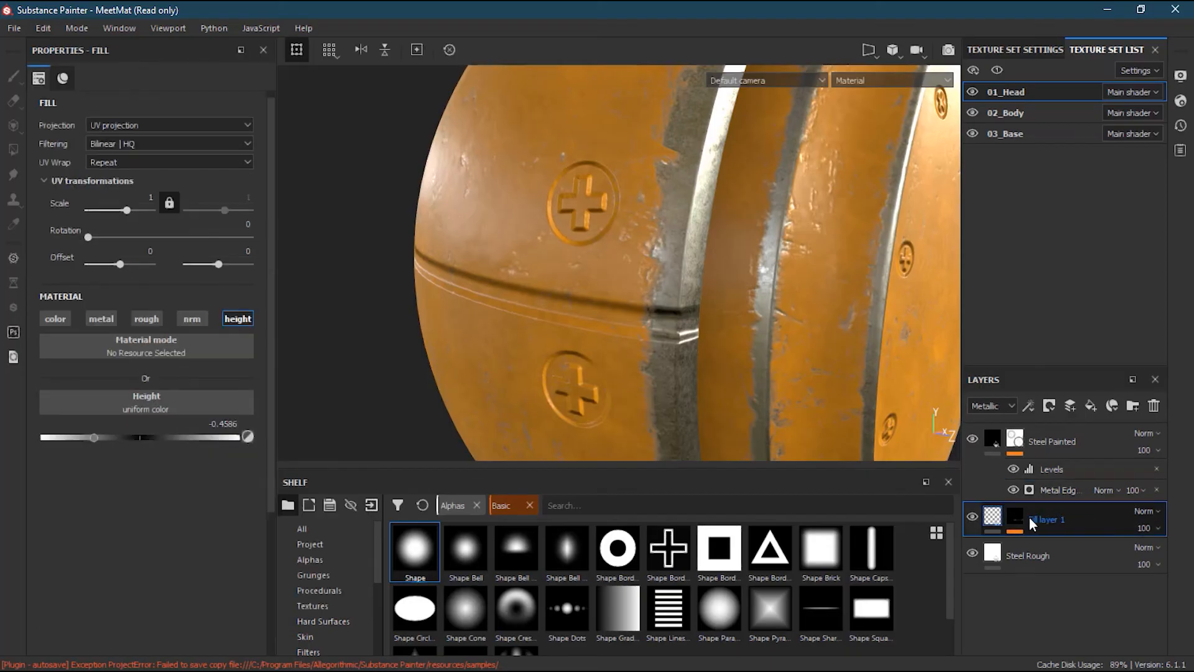
pyautogui.click(1016, 514)
pyautogui.doubleClick(1073, 545)
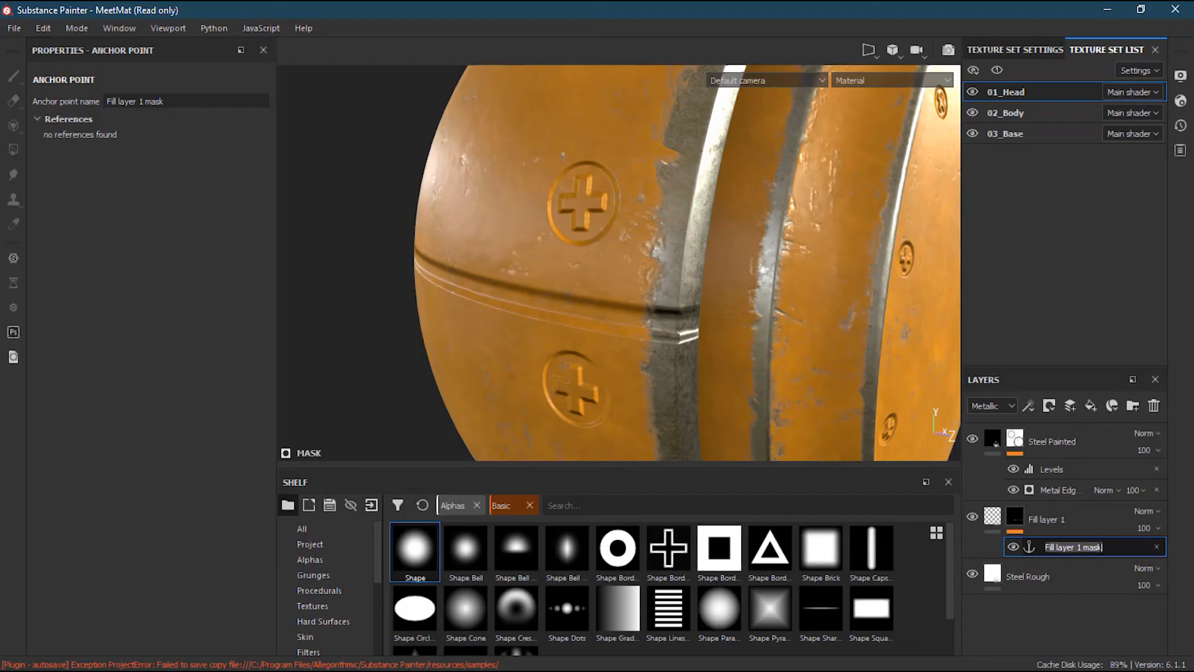
pyautogui.write('Panel and Screws')
pyautogui.press('Return')
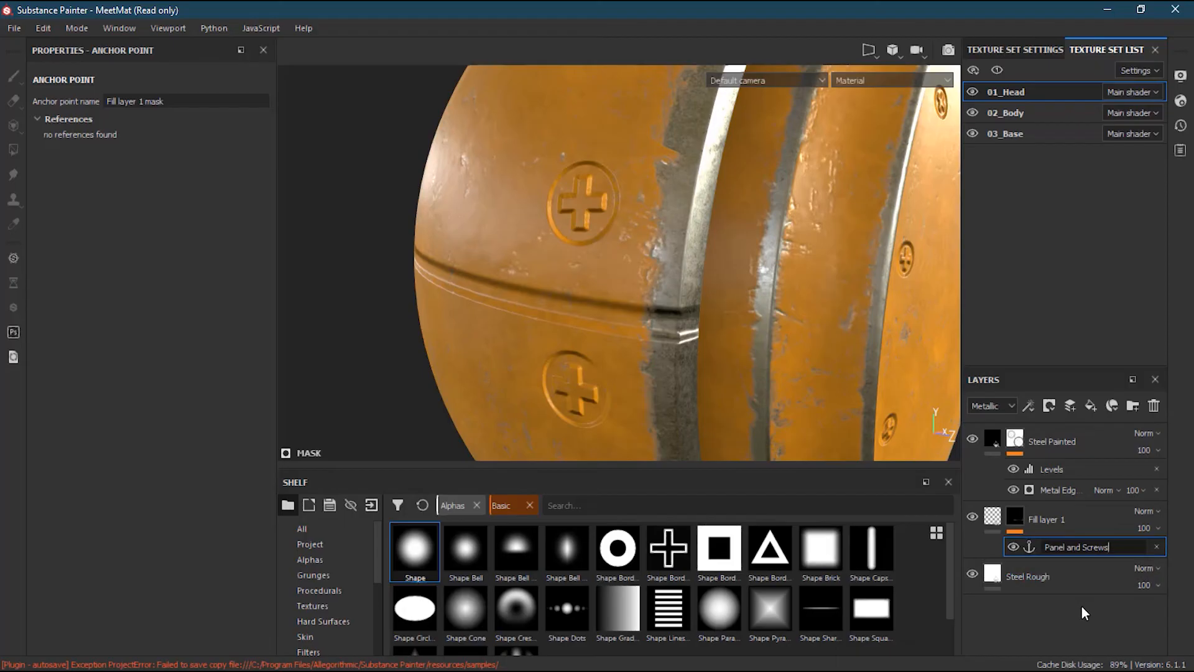
# Assign the Panel and Screws anchor point as the Micro Height input of the Metal Edge generator on Steel Painted's mask.
pyautogui.click(1062, 495)
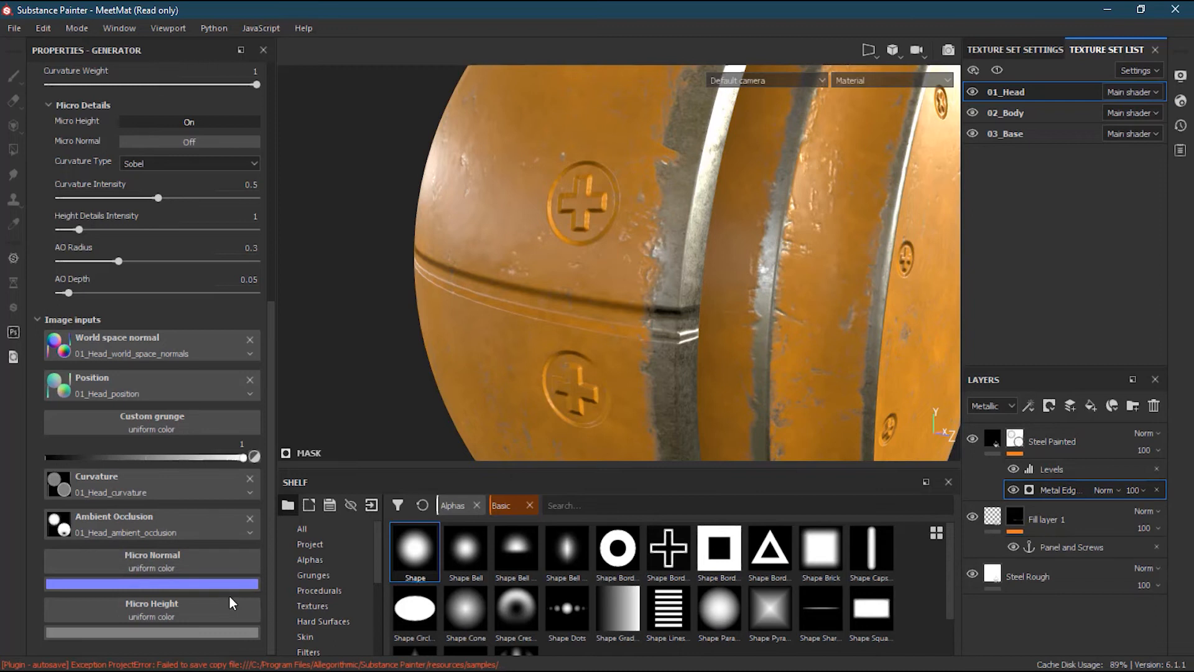
pyautogui.click(140, 615)
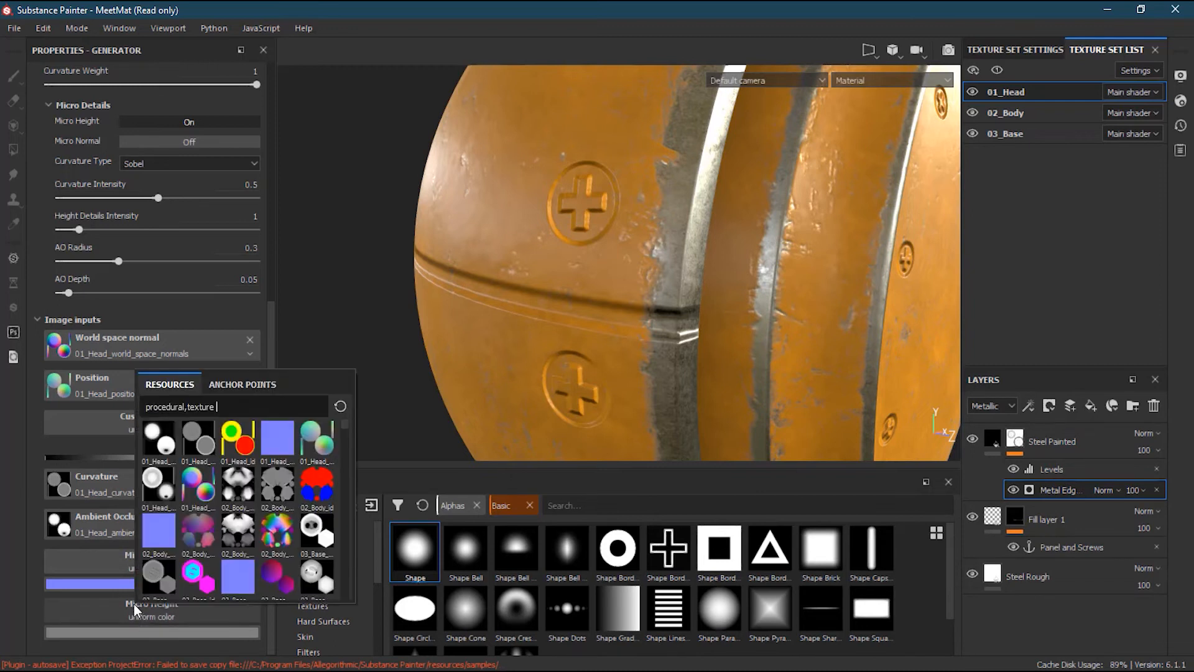
pyautogui.click(248, 384)
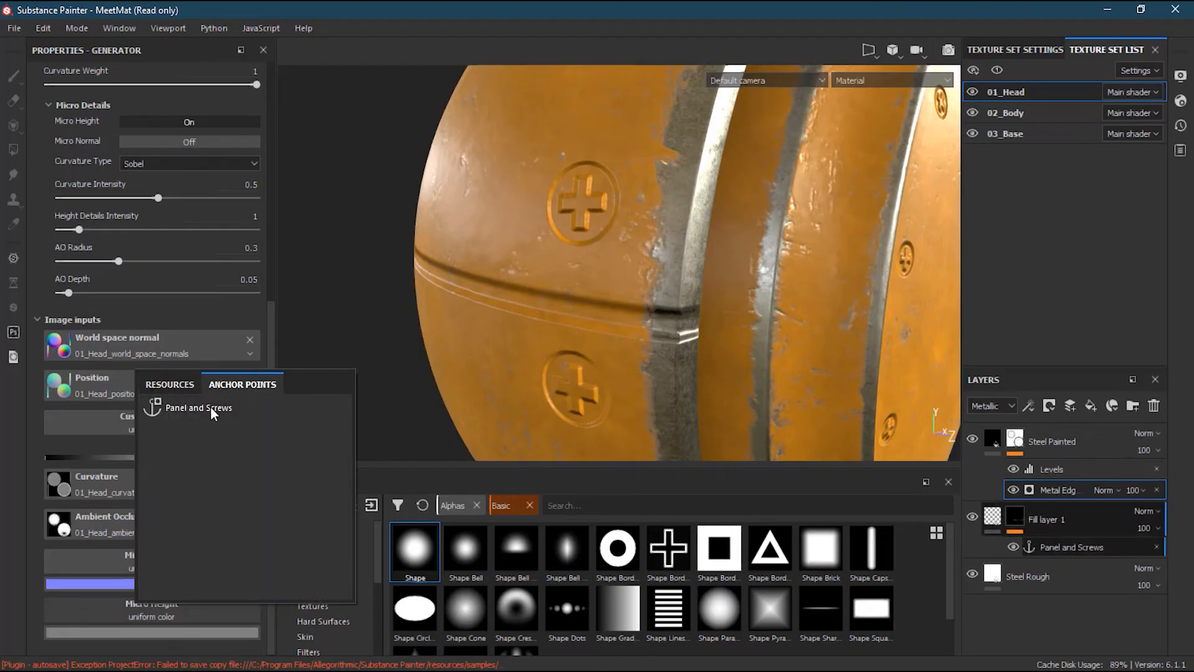
pyautogui.click(210, 406)
# Examine the edge wear along the head's seam and around the stamped crosses from several angles and distances.
pyautogui.scroll(3, 536, 352)
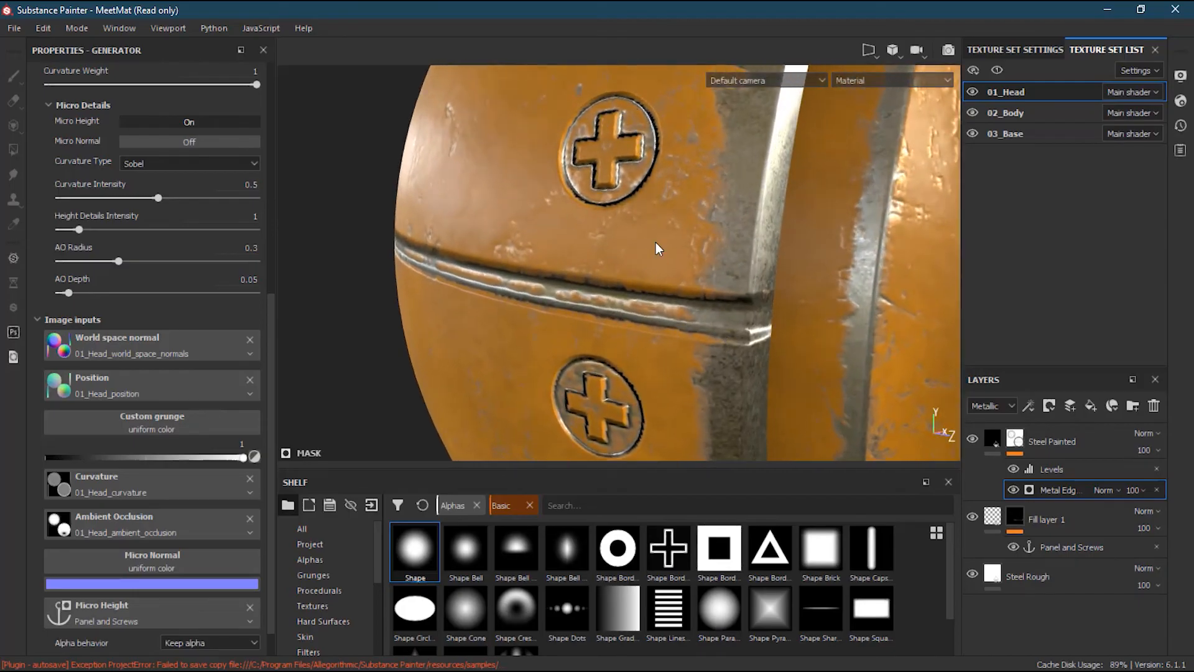
pyautogui.scroll(-5, 739, 299)
pyautogui.keyDown('alt'); pyautogui.moveTo(514, 328); pyautogui.dragTo(320, 313); pyautogui.keyUp('alt')
pyautogui.scroll(1, 669, 363)
pyautogui.scroll(-1, 654, 361)
pyautogui.scroll(3, 629, 359)
pyautogui.scroll(4, 521, 386)
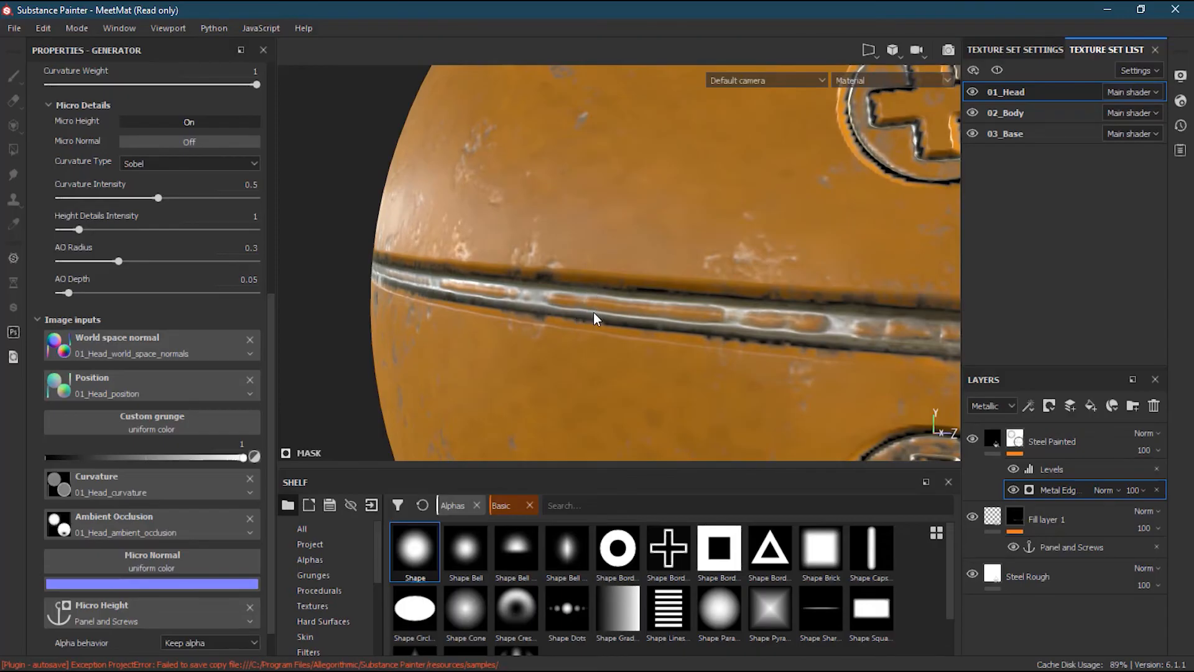
pyautogui.scroll(-3, 371, 341)
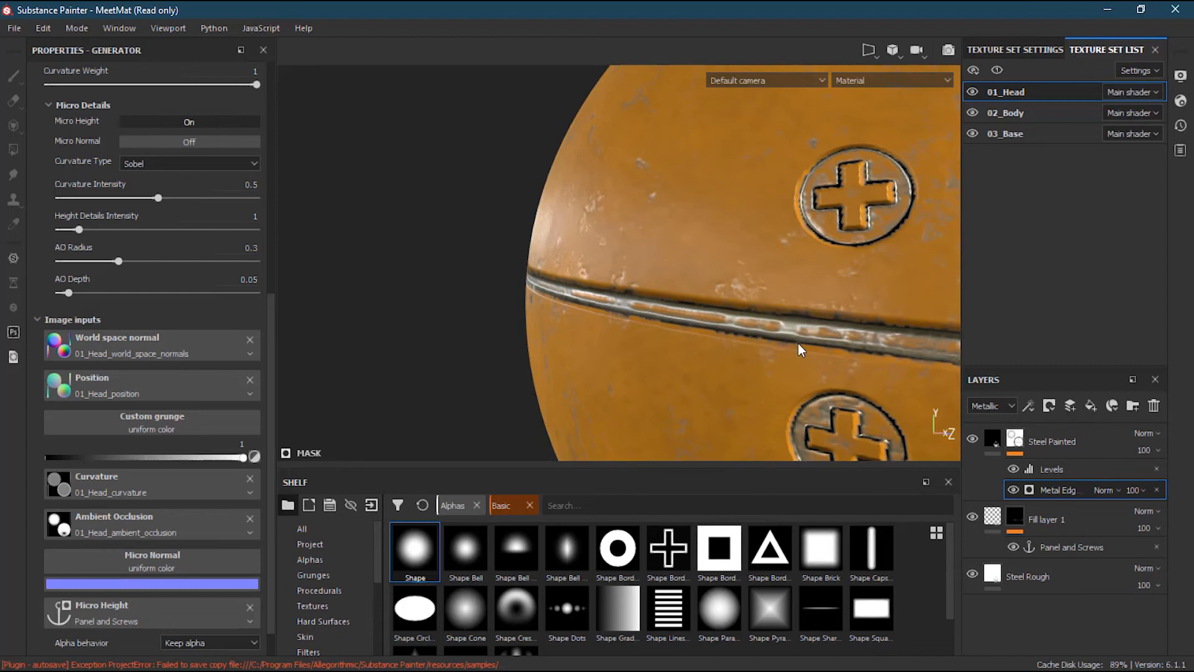
pyautogui.keyDown('alt'); pyautogui.moveTo(842, 274); pyautogui.dragTo(676, 289); pyautogui.keyUp('alt')
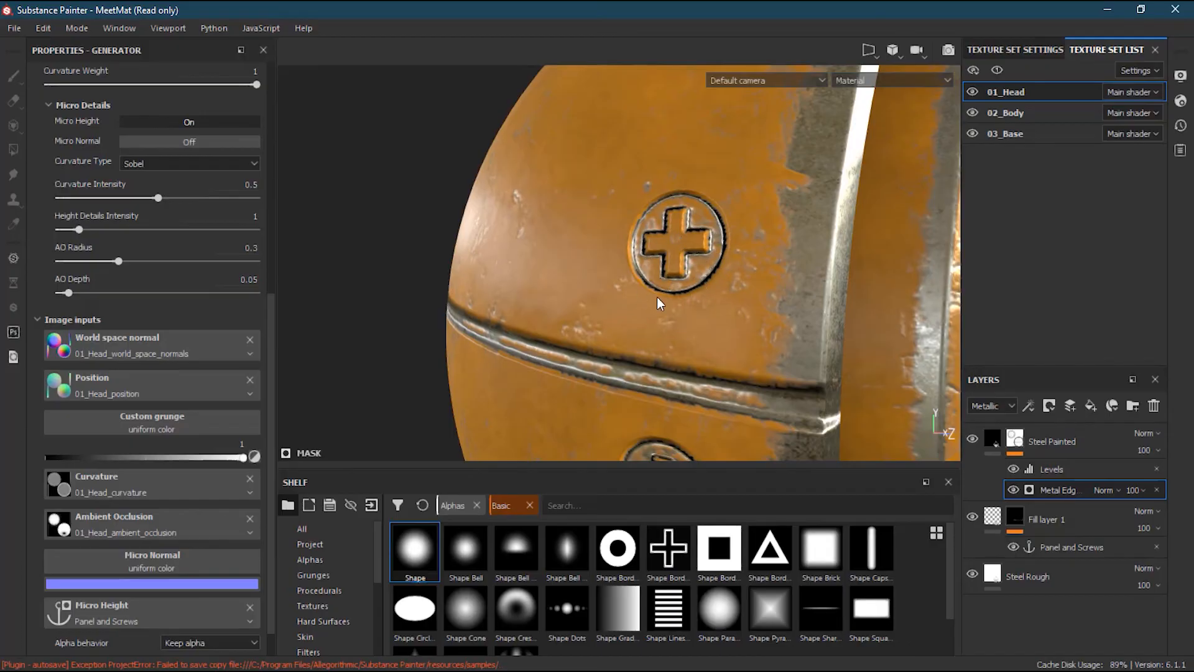
pyautogui.keyDown('alt'); pyautogui.moveTo(778, 332); pyautogui.dragTo(523, 324); pyautogui.keyUp('alt')
pyautogui.keyDown('alt'); pyautogui.moveTo(522, 325); pyautogui.dragTo(803, 284, button='right'); pyautogui.keyUp('alt')
pyautogui.keyDown('alt'); pyautogui.moveTo(803, 284); pyautogui.dragTo(625, 332, button='middle'); pyautogui.keyUp('alt')
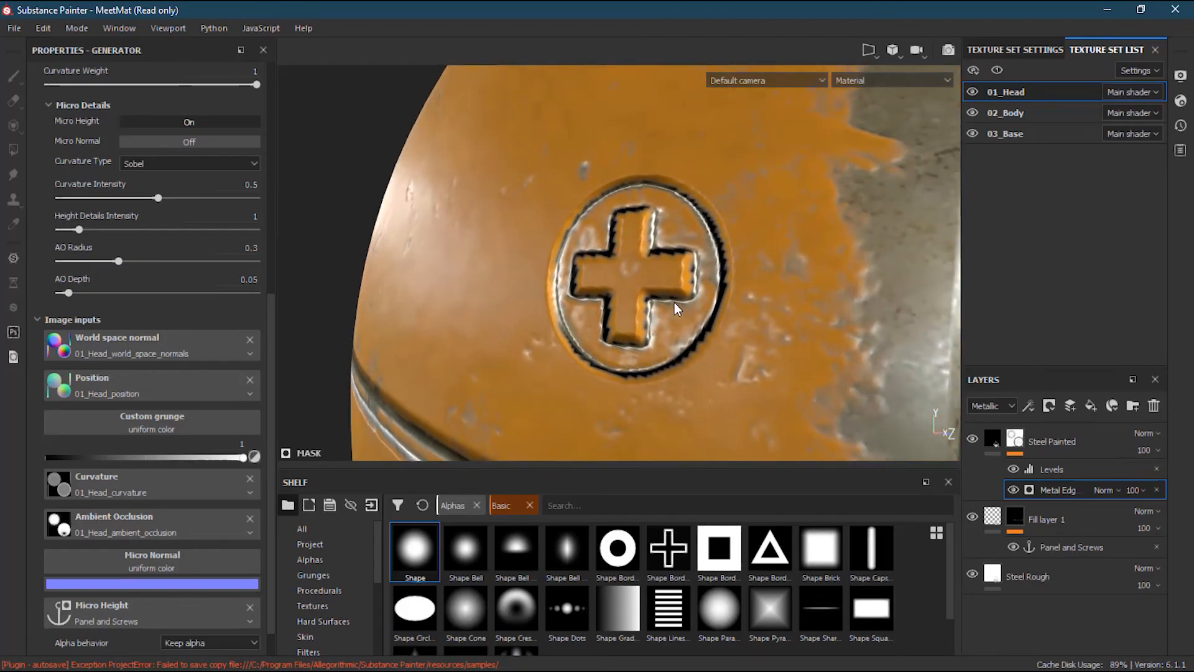
pyautogui.keyDown('alt'); pyautogui.moveTo(674, 305); pyautogui.dragTo(575, 265); pyautogui.keyUp('alt')
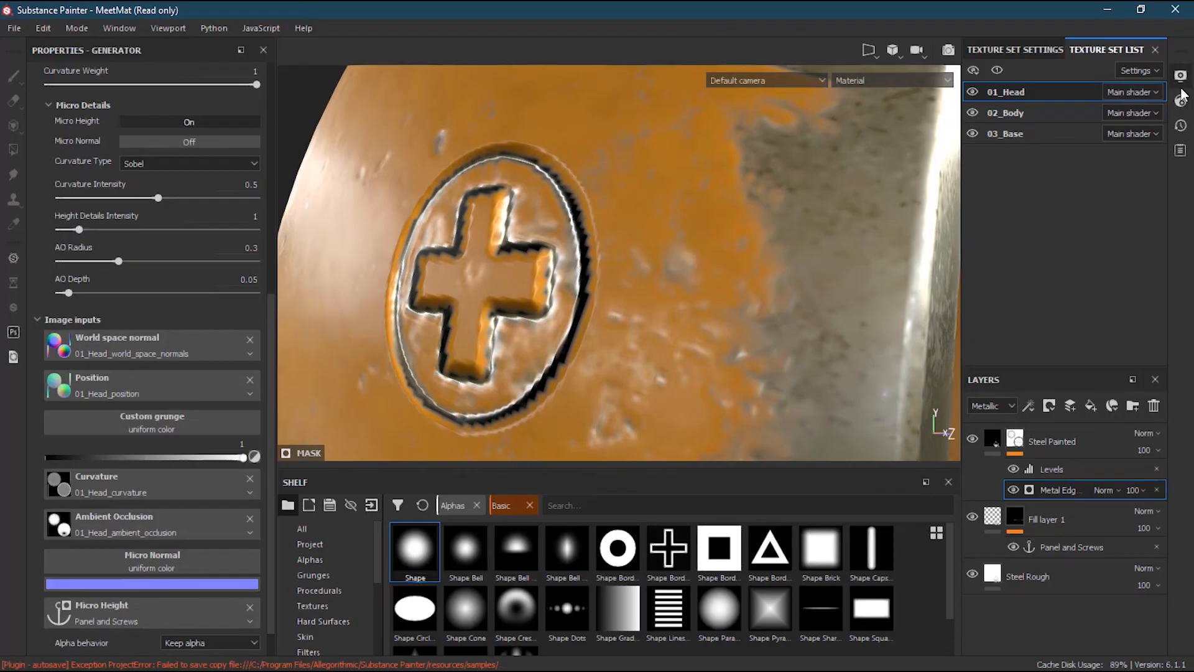
# Try an additional Ambient occlusion channel on the 01_Head texture set with Fill layer 1 selected, and remove the channel again.
pyautogui.click(1025, 55)
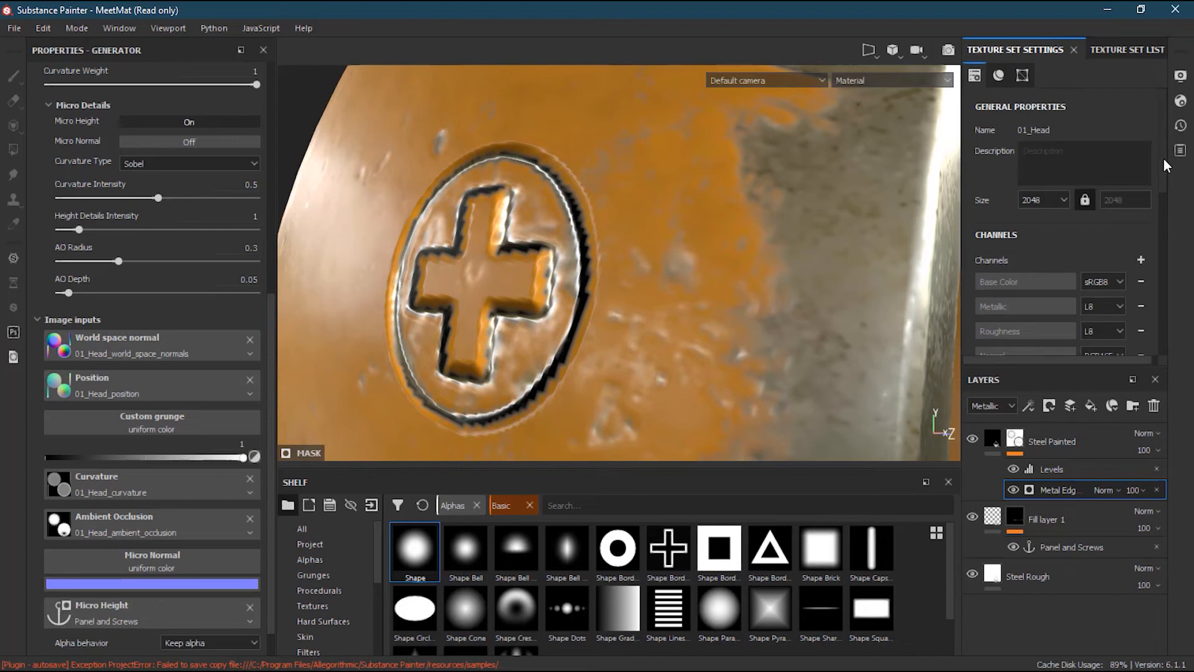
pyautogui.moveTo(1164, 158); pyautogui.dragTo(1168, 204)
pyautogui.scroll(-1, 1027, 183)
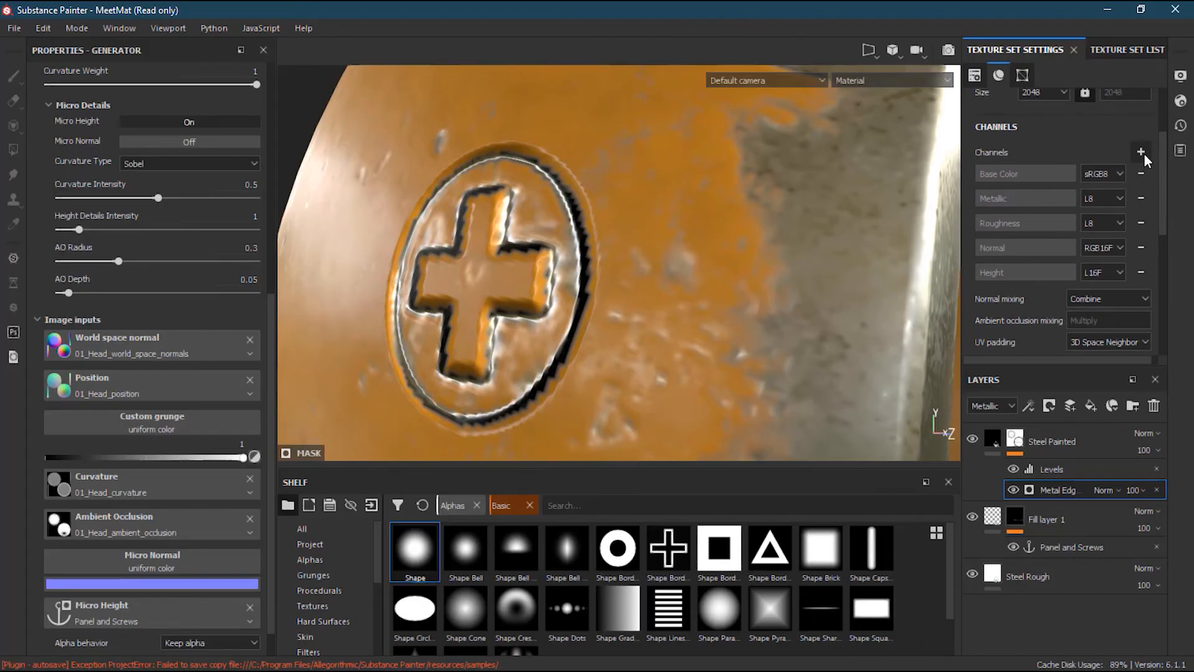
pyautogui.click(995, 517)
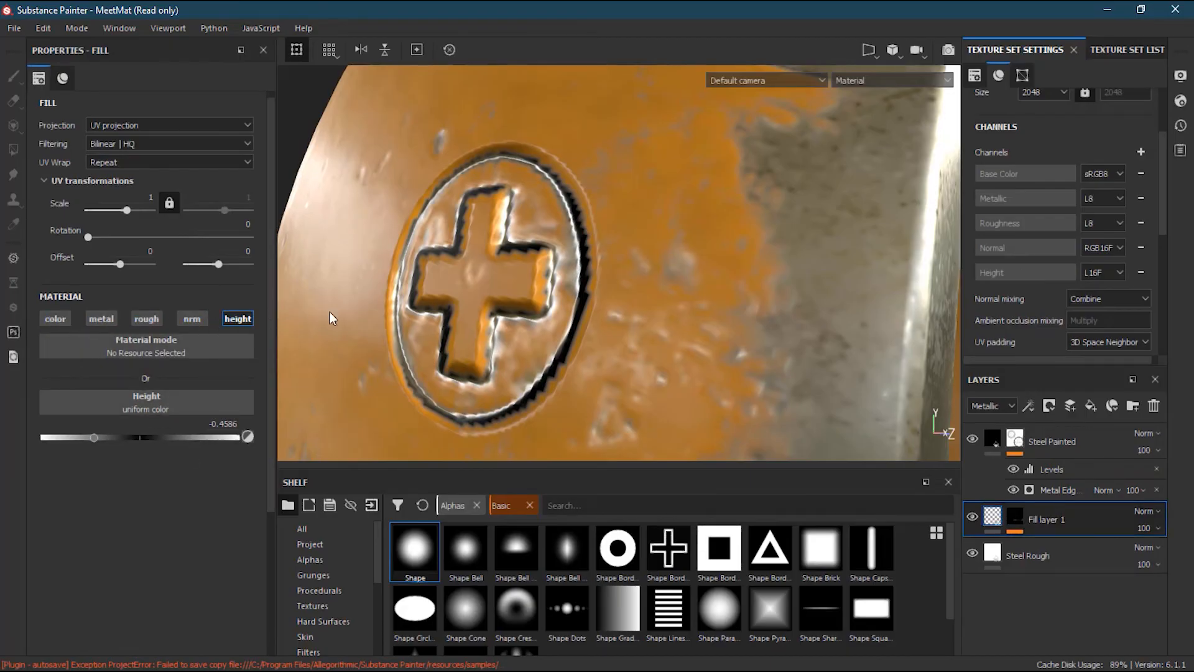
pyautogui.click(1143, 152)
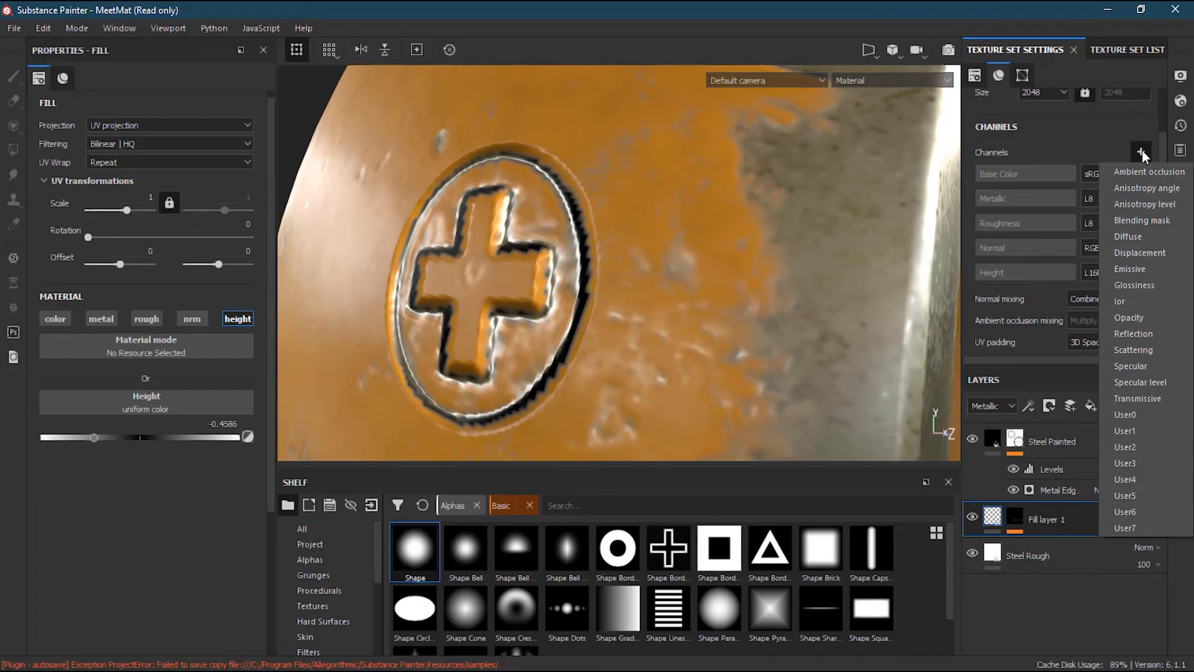
pyautogui.click(1150, 171)
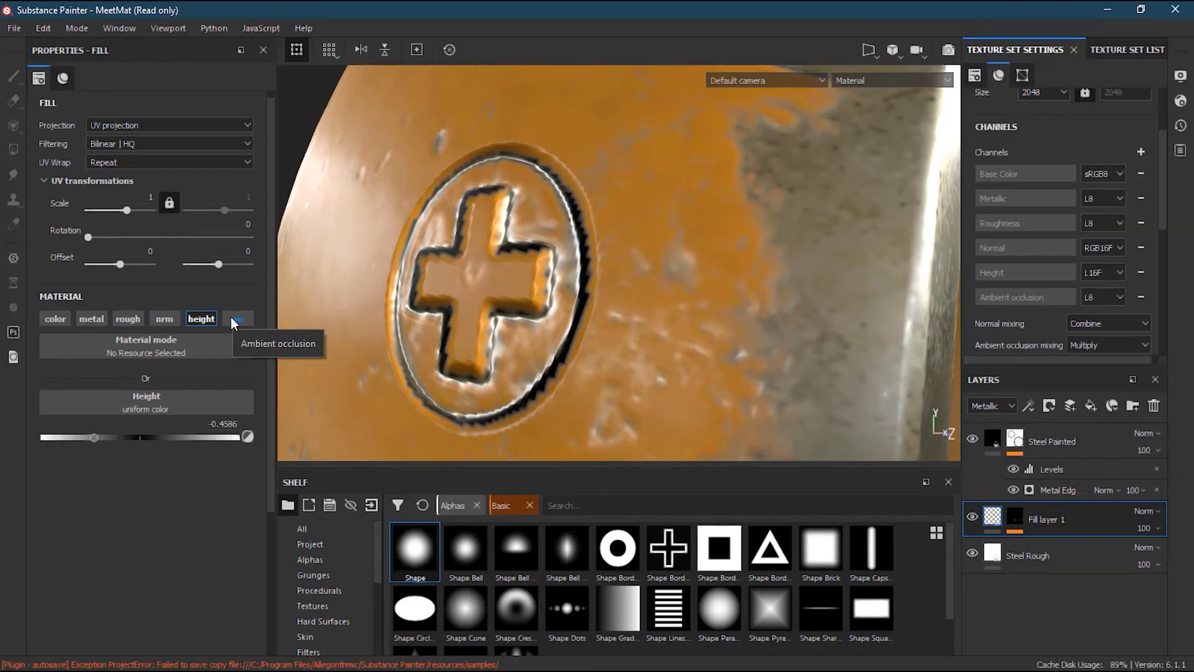
pyautogui.click(1142, 297)
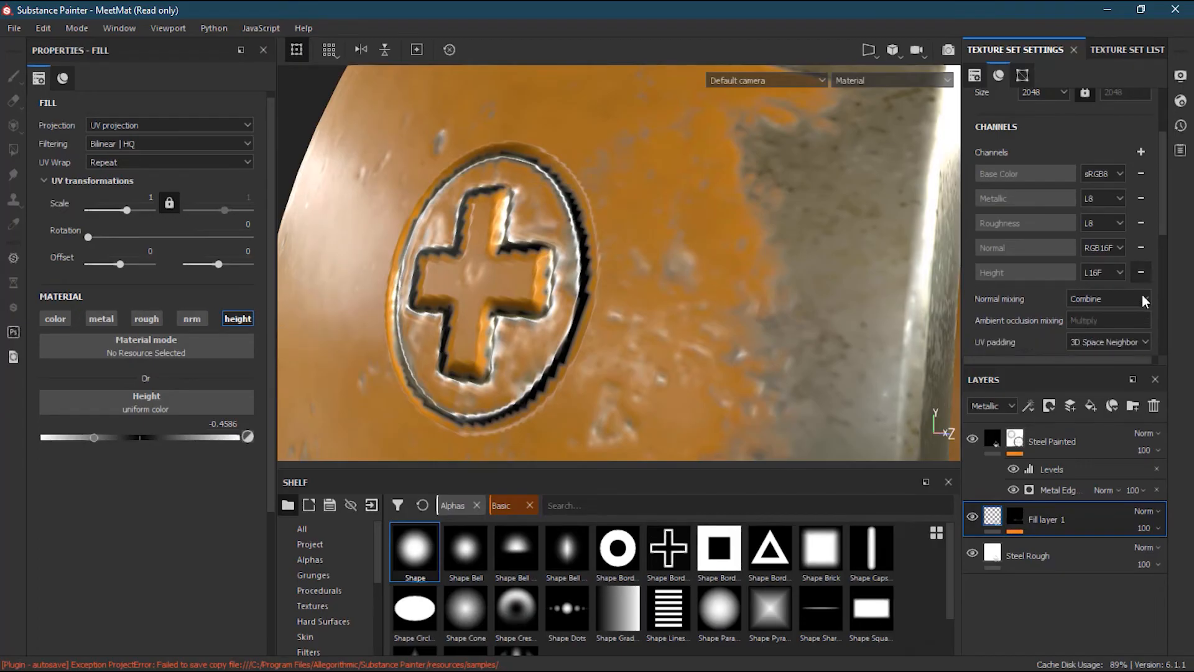
# Set the 01_Head texture set's size to 4096.
pyautogui.moveTo(1162, 159); pyautogui.dragTo(1165, 122)
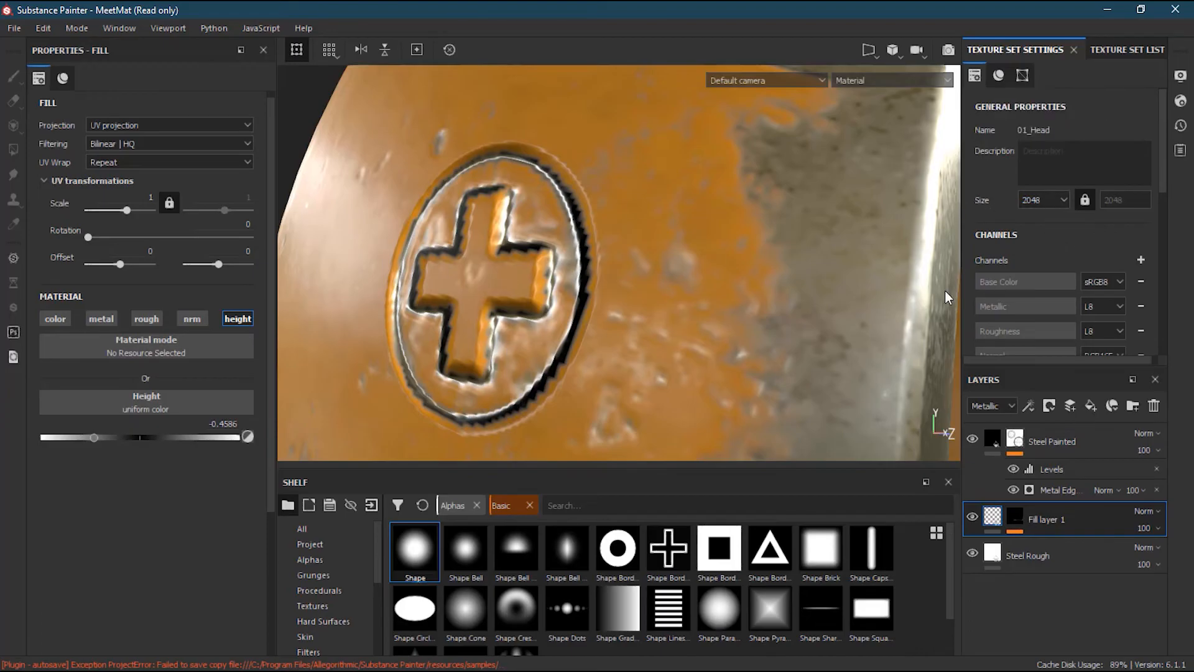
pyautogui.click(1028, 201)
pyautogui.click(1049, 203)
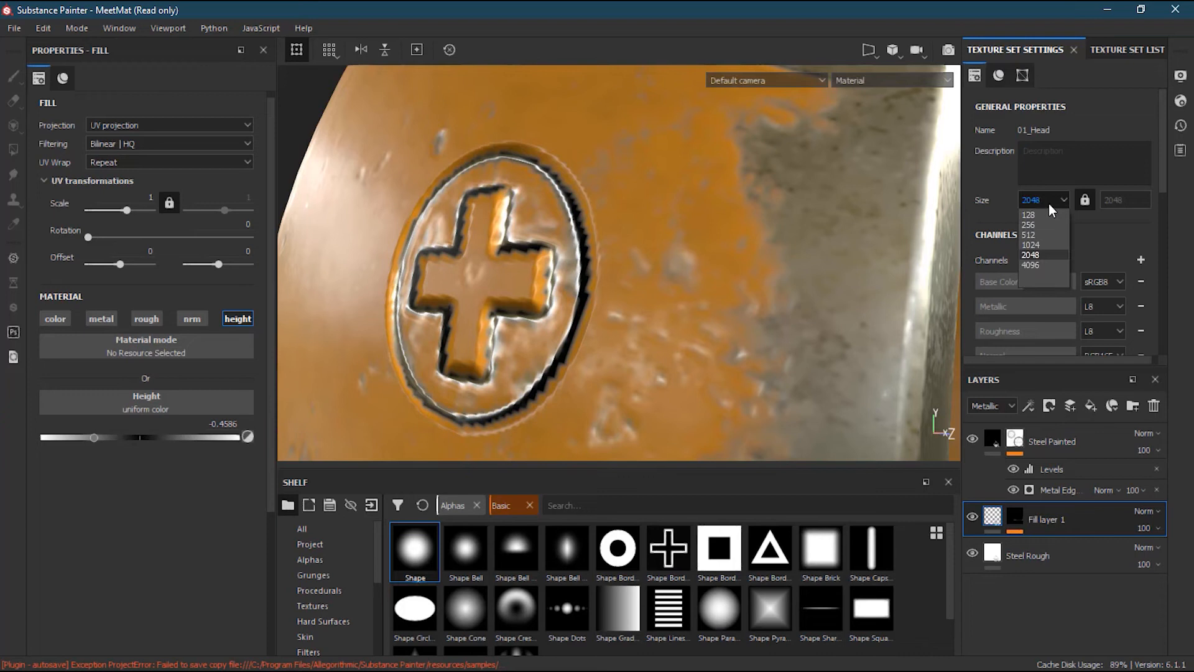
pyautogui.click(1052, 266)
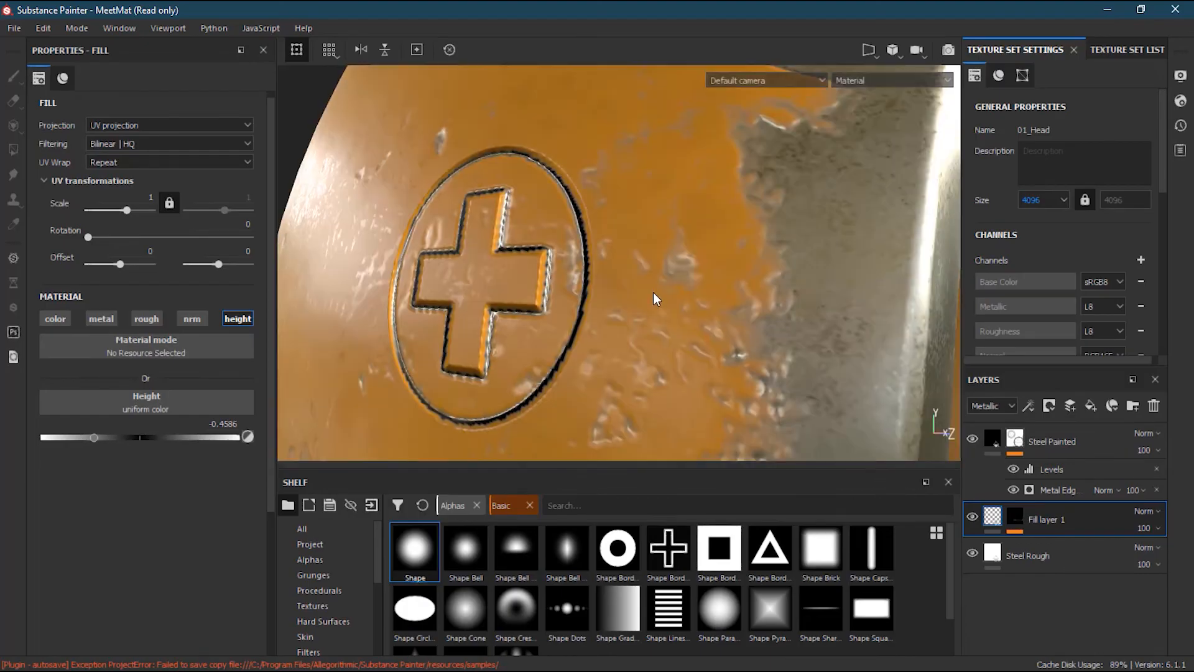
# Inspect the stamped crosses, seam and worn edges of the head at the new texture resolution, both close up and from farther away.
pyautogui.keyDown('alt'); pyautogui.moveTo(653, 293); pyautogui.dragTo(766, 264); pyautogui.keyUp('alt')
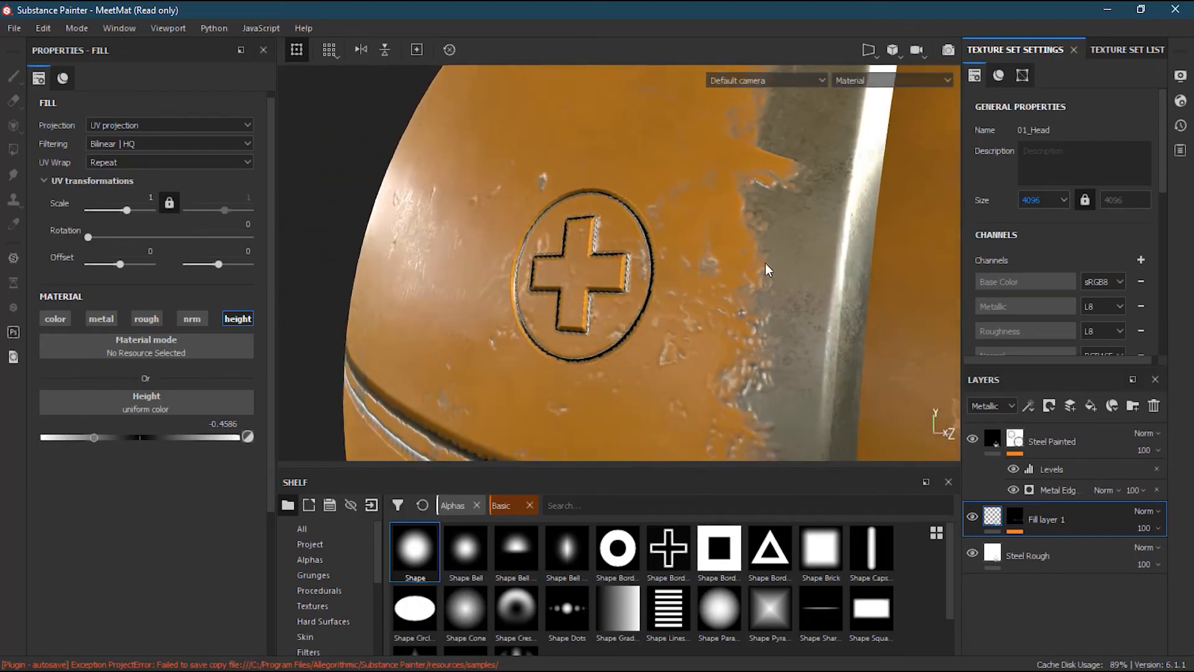
pyautogui.scroll(-5, 770, 252)
pyautogui.keyDown('alt'); pyautogui.moveTo(607, 386); pyautogui.dragTo(637, 384); pyautogui.keyUp('alt')
pyautogui.scroll(-3, 576, 309)
pyautogui.keyDown('alt'); pyautogui.moveTo(595, 325); pyautogui.dragTo(629, 399); pyautogui.keyUp('alt')
pyautogui.keyDown('alt'); pyautogui.moveTo(563, 261); pyautogui.dragTo(653, 264, button='right'); pyautogui.keyUp('alt')
pyautogui.keyDown('alt'); pyautogui.moveTo(653, 264); pyautogui.dragTo(714, 339, button='middle'); pyautogui.keyUp('alt')
pyautogui.moveTo(714, 339)
pyautogui.keyDown('alt'); pyautogui.mouseDown(button='right')
pyautogui.moveTo(713, 305)
pyautogui.moveTo(699, 354)
pyautogui.mouseUp(button='right'); pyautogui.keyUp('alt')
pyautogui.keyDown('alt'); pyautogui.moveTo(699, 353); pyautogui.dragTo(724, 330); pyautogui.keyUp('alt')
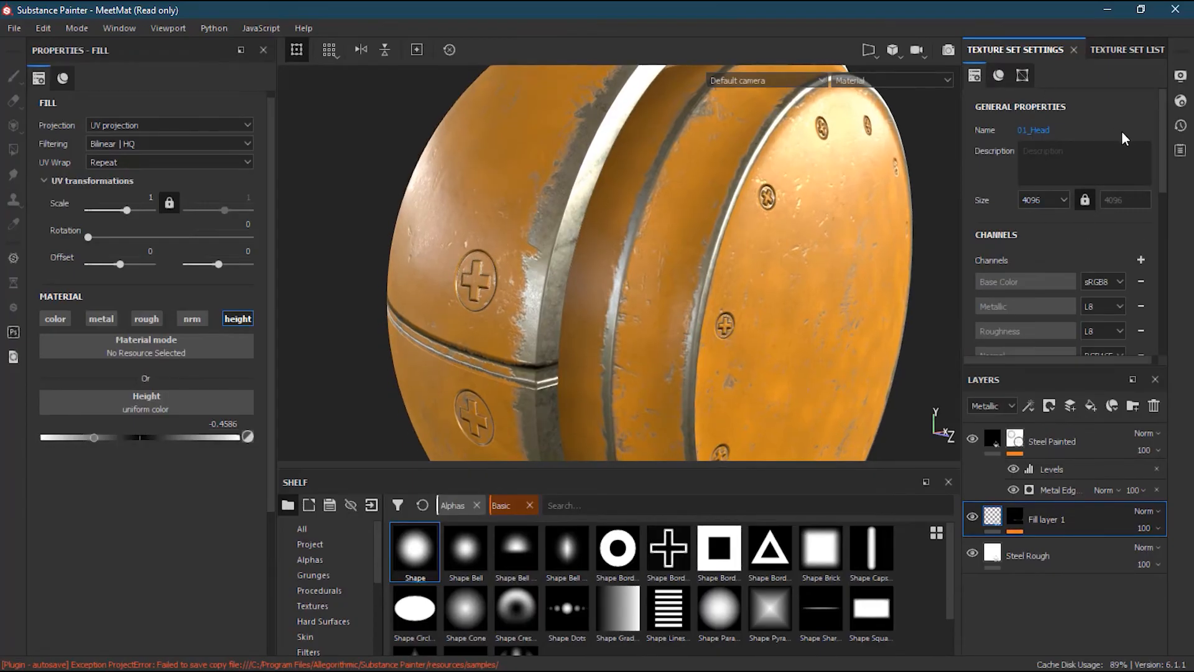
# Review the channels and the baked mesh maps in the 01_Head texture set's settings.
pyautogui.scroll(-1, 1164, 170)
pyautogui.moveTo(1164, 174); pyautogui.dragTo(1163, 204)
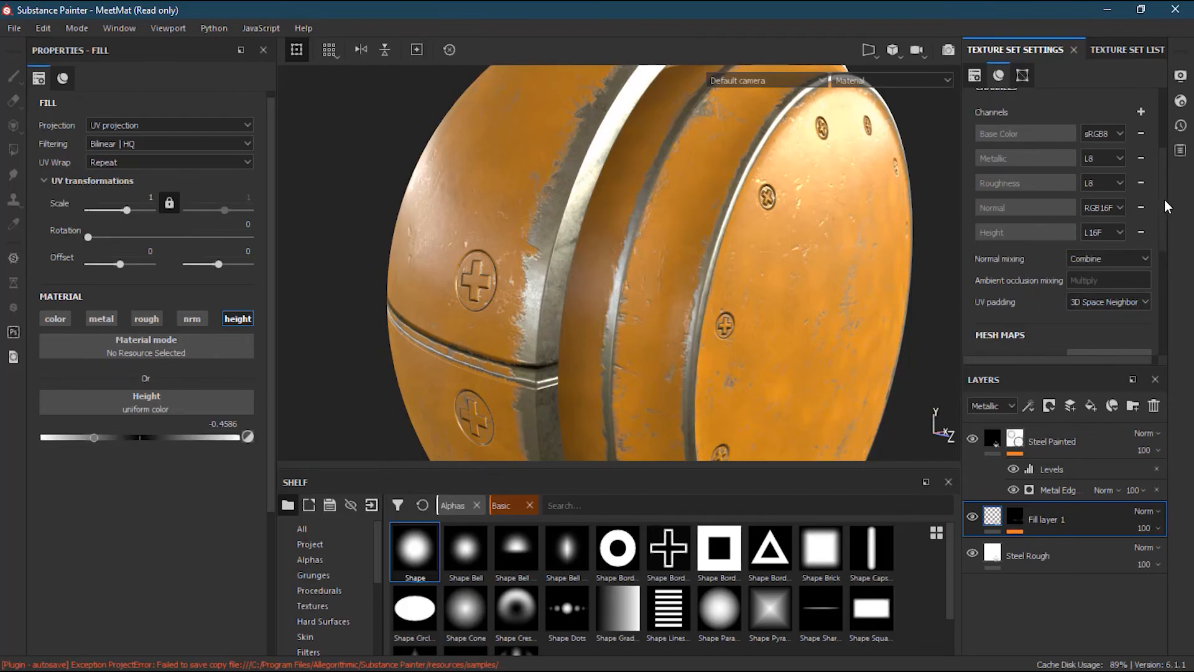
pyautogui.moveTo(1165, 199); pyautogui.dragTo(1162, 272)
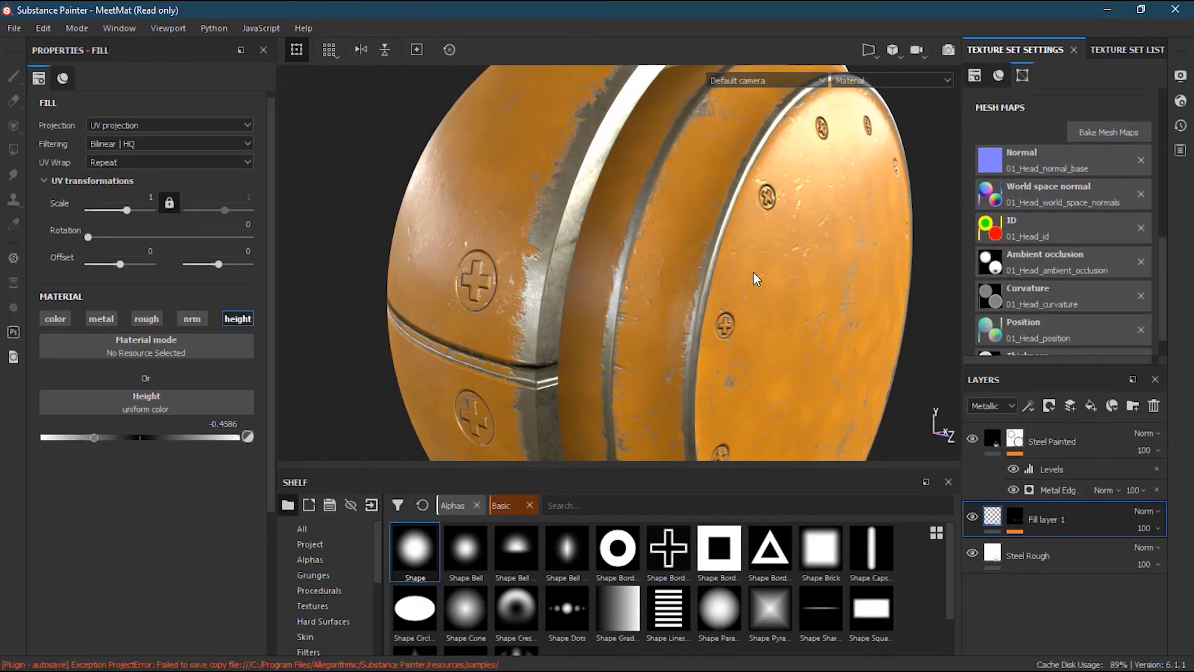
pyautogui.moveTo(1162, 293)
pyautogui.mouseDown()
pyautogui.moveTo(1168, 319)
pyautogui.moveTo(1172, 286)
pyautogui.moveTo(1161, 307)
pyautogui.mouseUp()
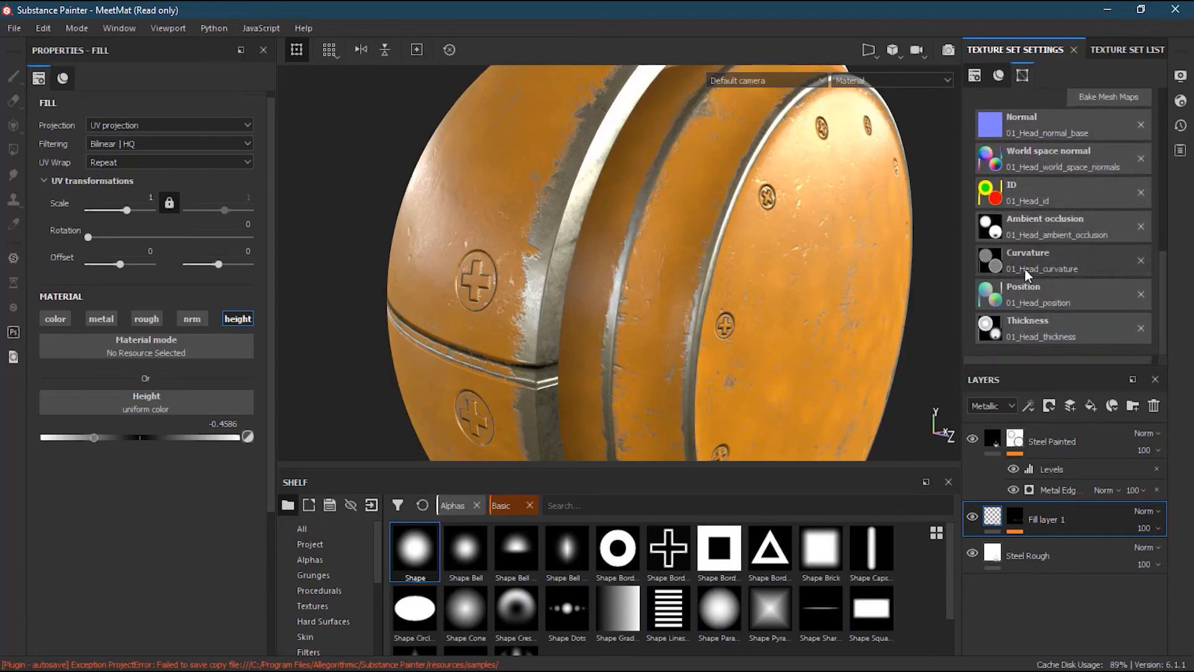
# View the whole model through the C1_Front, C2_Back and three-quarter camera presets.
pyautogui.keyDown('alt'); pyautogui.moveTo(842, 117); pyautogui.dragTo(850, 156, button='right'); pyautogui.keyUp('alt')
pyautogui.keyDown('alt'); pyautogui.moveTo(851, 158); pyautogui.dragTo(757, 184, button='middle'); pyautogui.keyUp('alt')
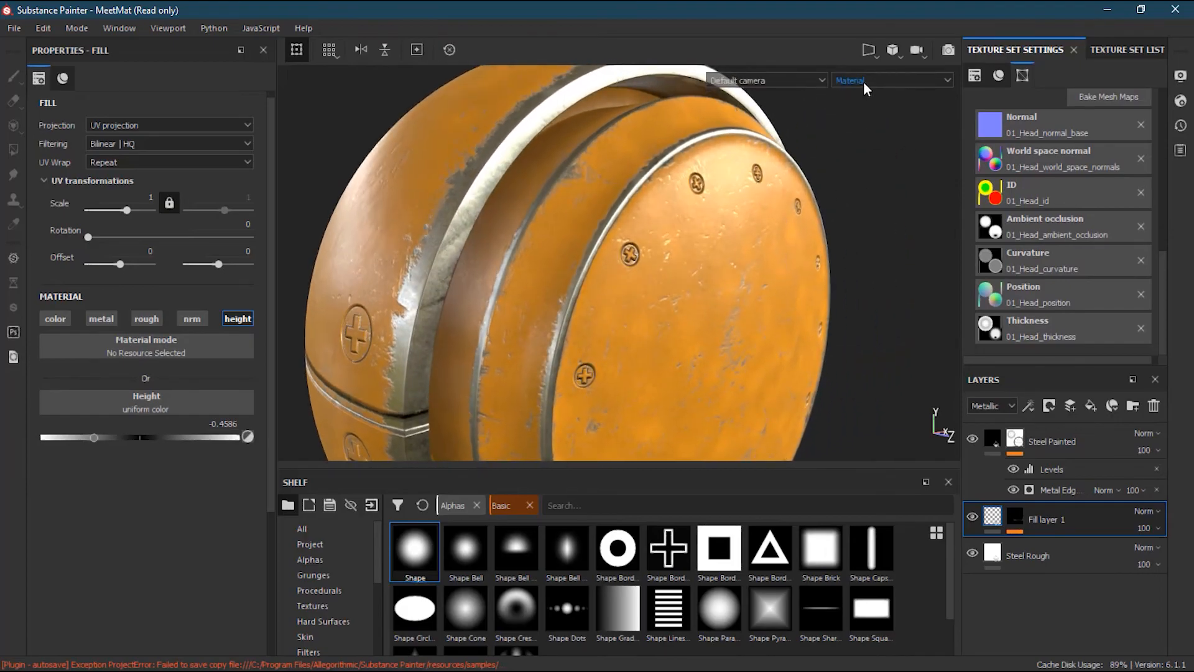
pyautogui.click(815, 83)
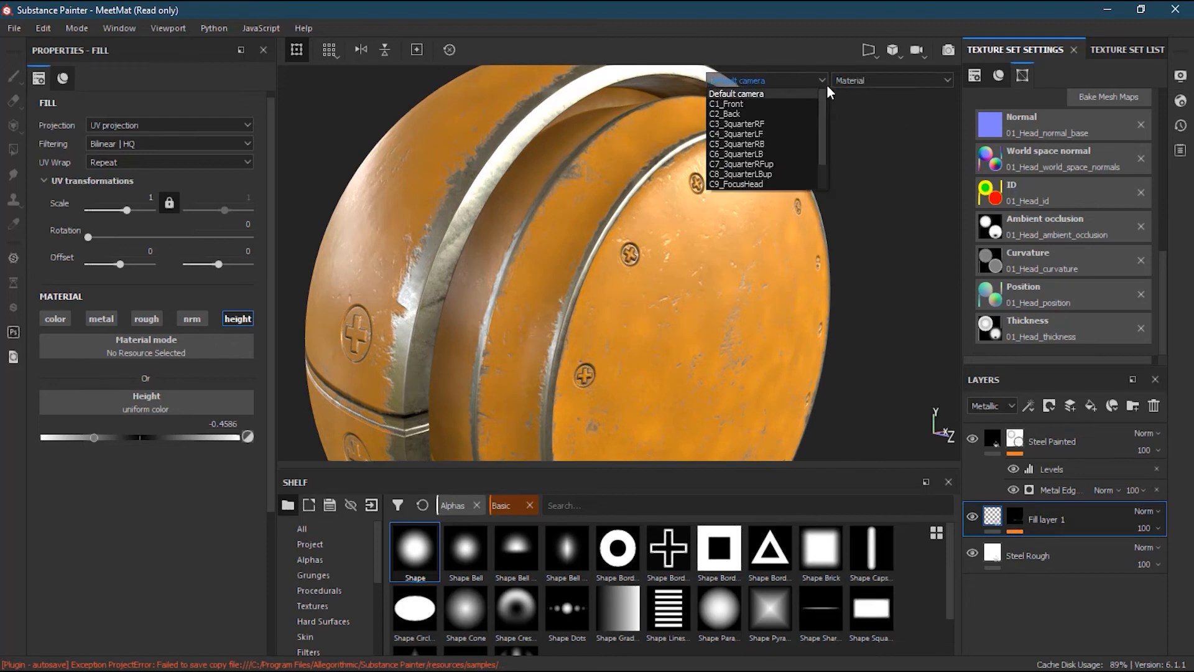
pyautogui.click(900, 93)
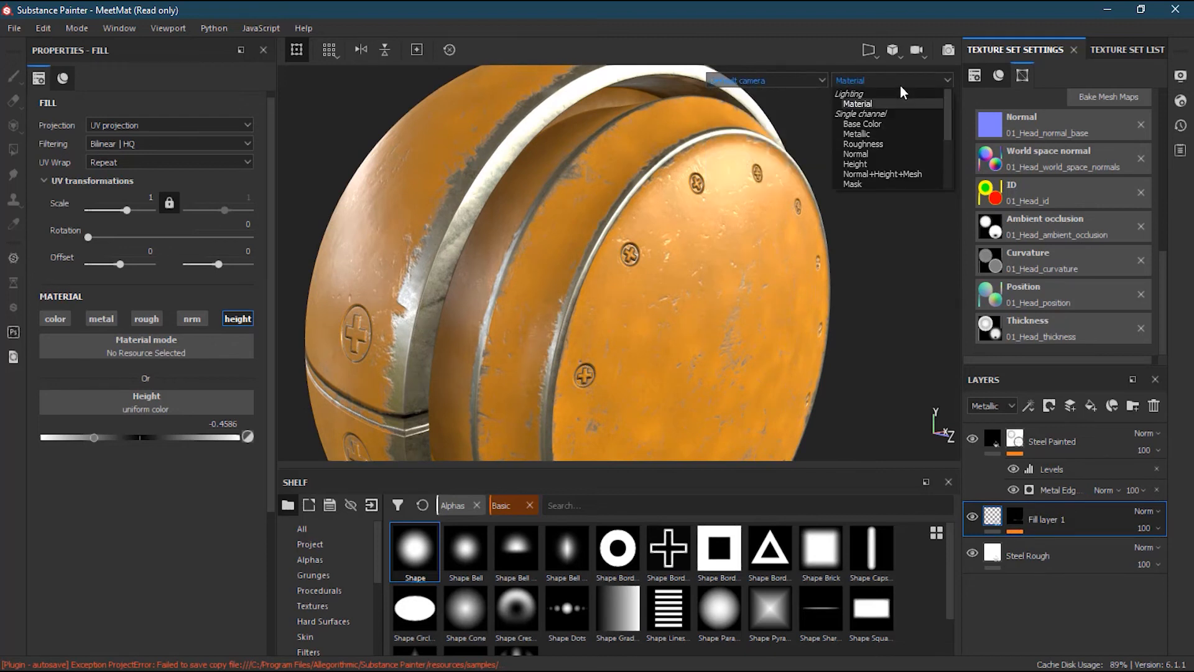
pyautogui.click(783, 80)
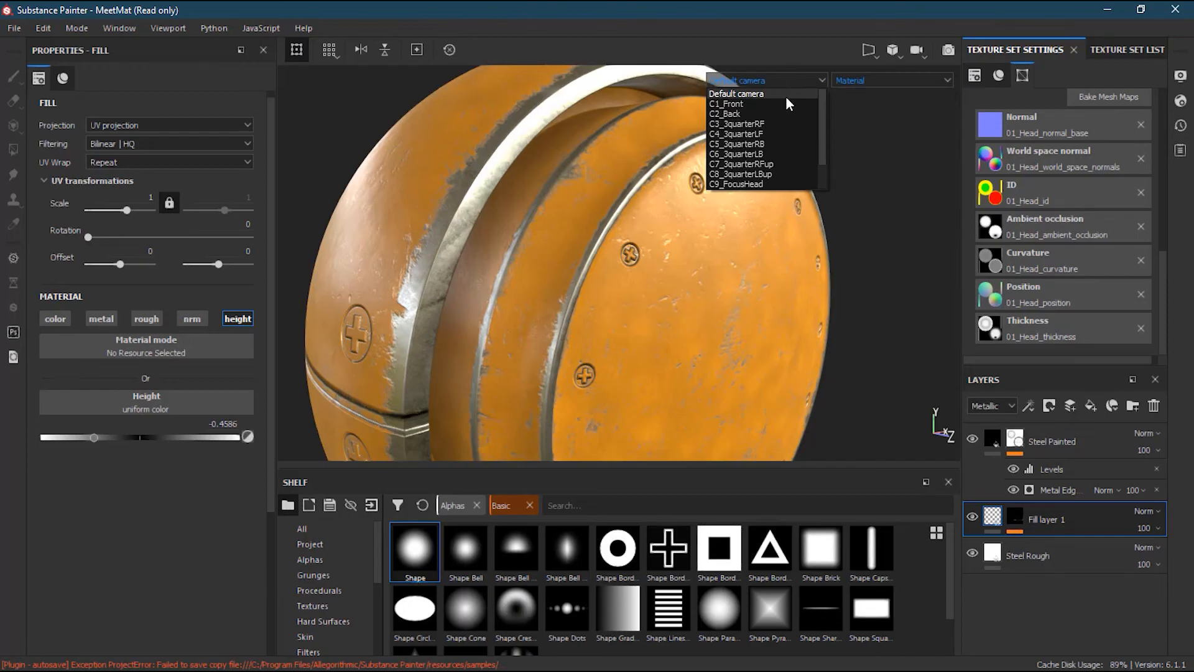
pyautogui.click(785, 103)
pyautogui.click(778, 81)
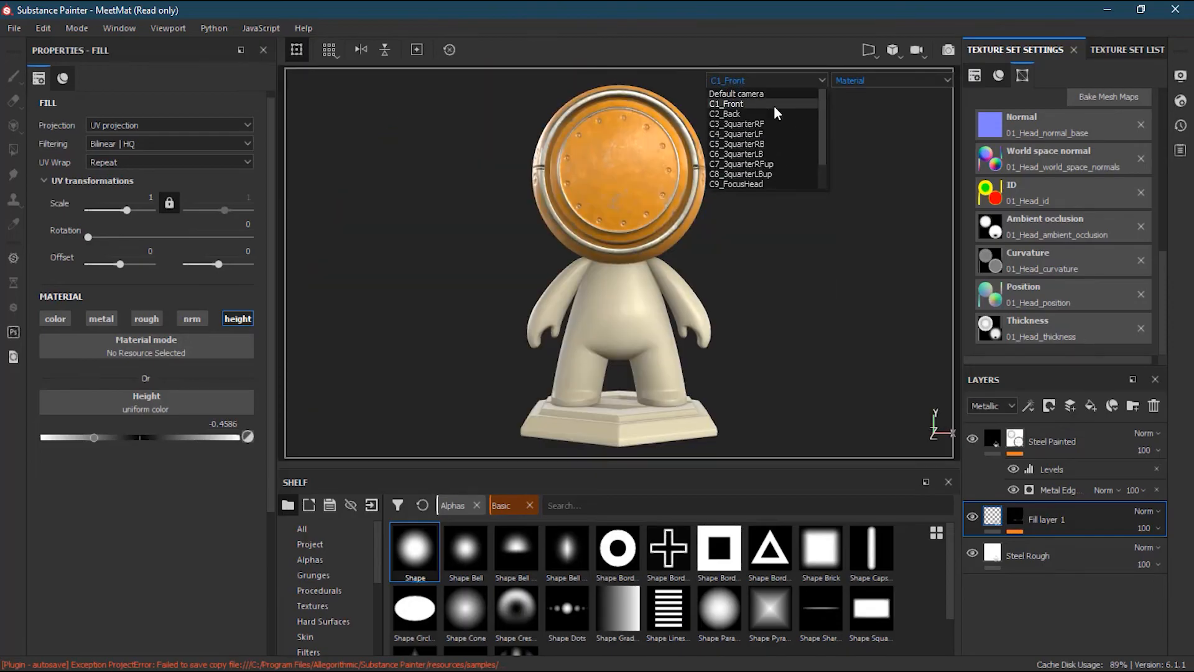
pyautogui.click(774, 114)
pyautogui.click(778, 81)
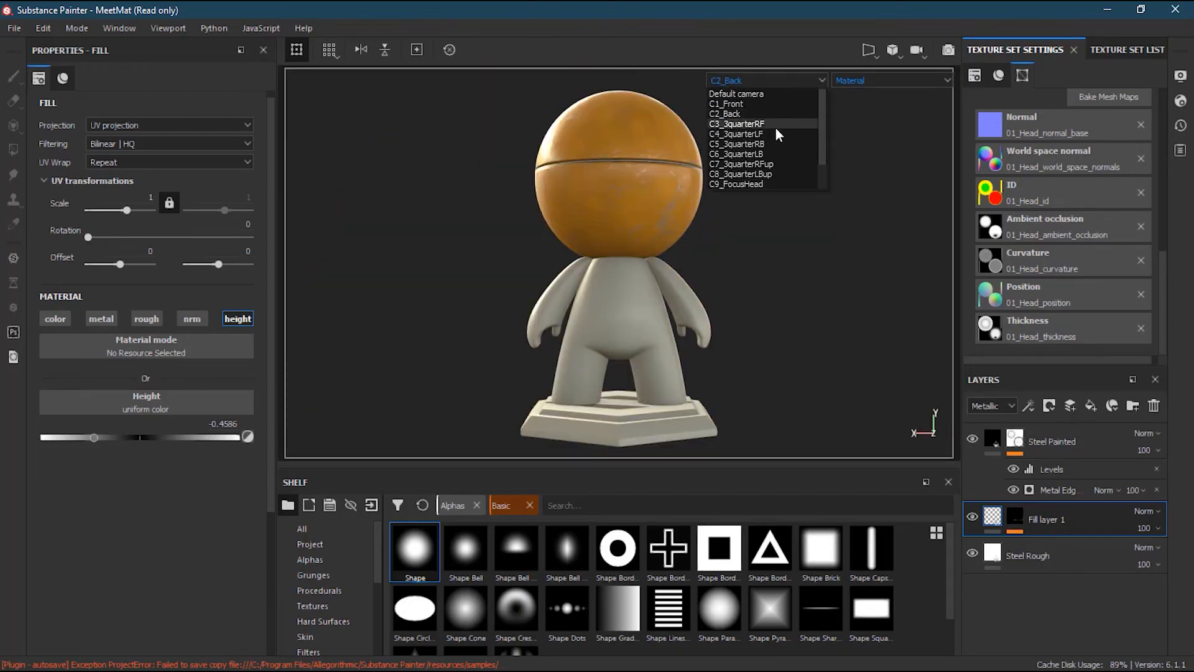
pyautogui.click(775, 124)
pyautogui.click(779, 81)
pyautogui.click(778, 144)
# View the model through the C12_FocusFeet and C9_FocusHead cameras, and return to the Default camera.
pyautogui.click(781, 84)
pyautogui.scroll(-3, 779, 162)
pyautogui.click(773, 181)
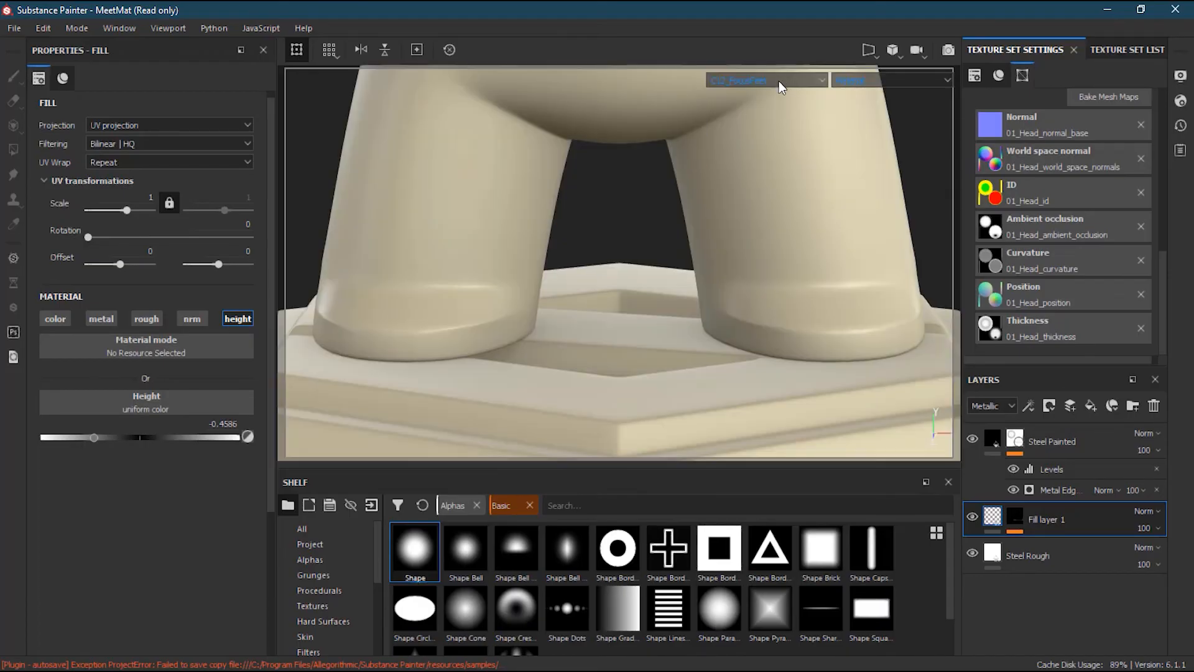
pyautogui.click(779, 80)
pyautogui.click(781, 148)
pyautogui.click(783, 80)
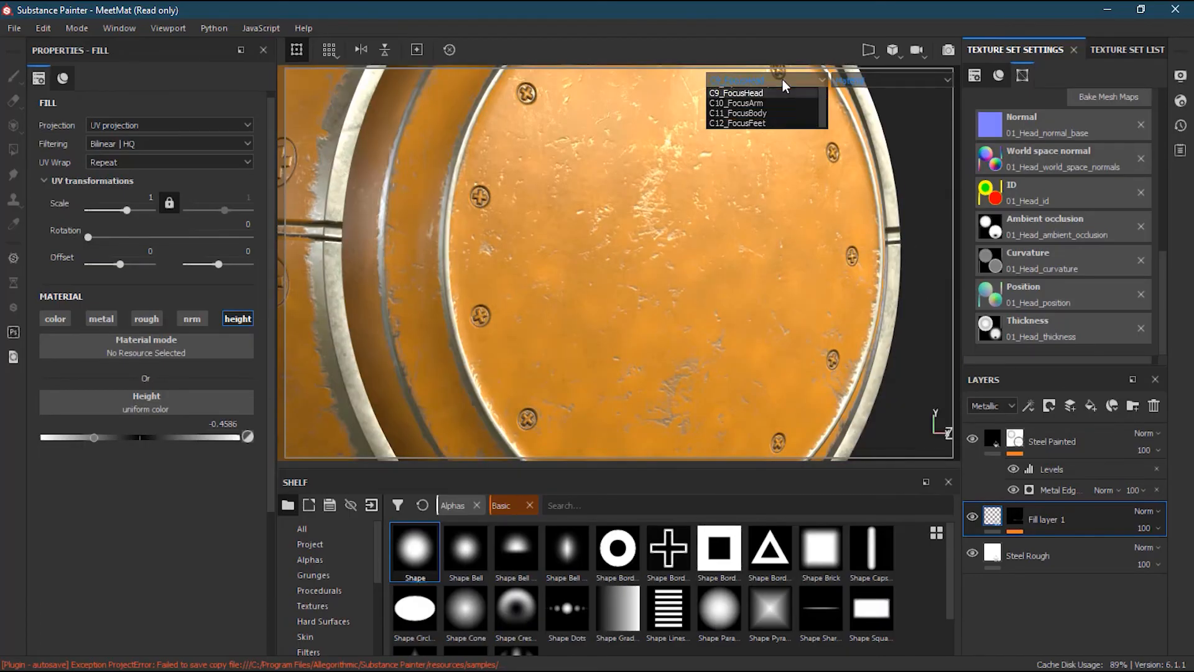
pyautogui.scroll(3, 781, 94)
pyautogui.click(780, 93)
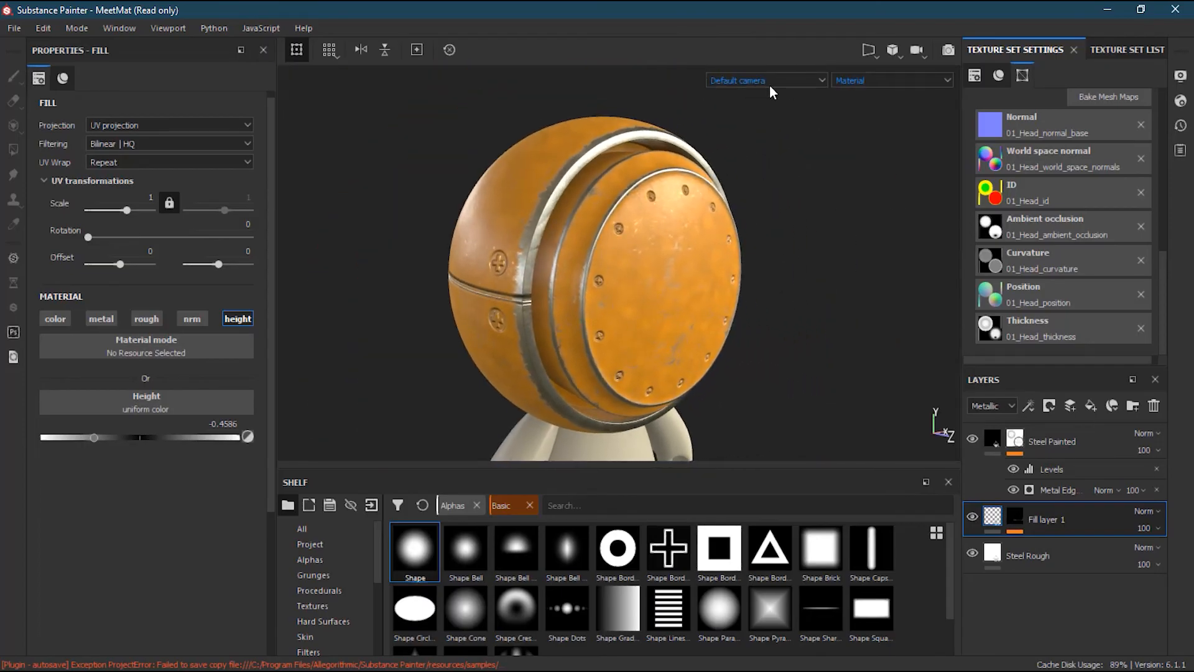
# Inspect the head's Base Color, Metallic, Roughness and Normal channels one at a time in the viewport.
pyautogui.click(880, 79)
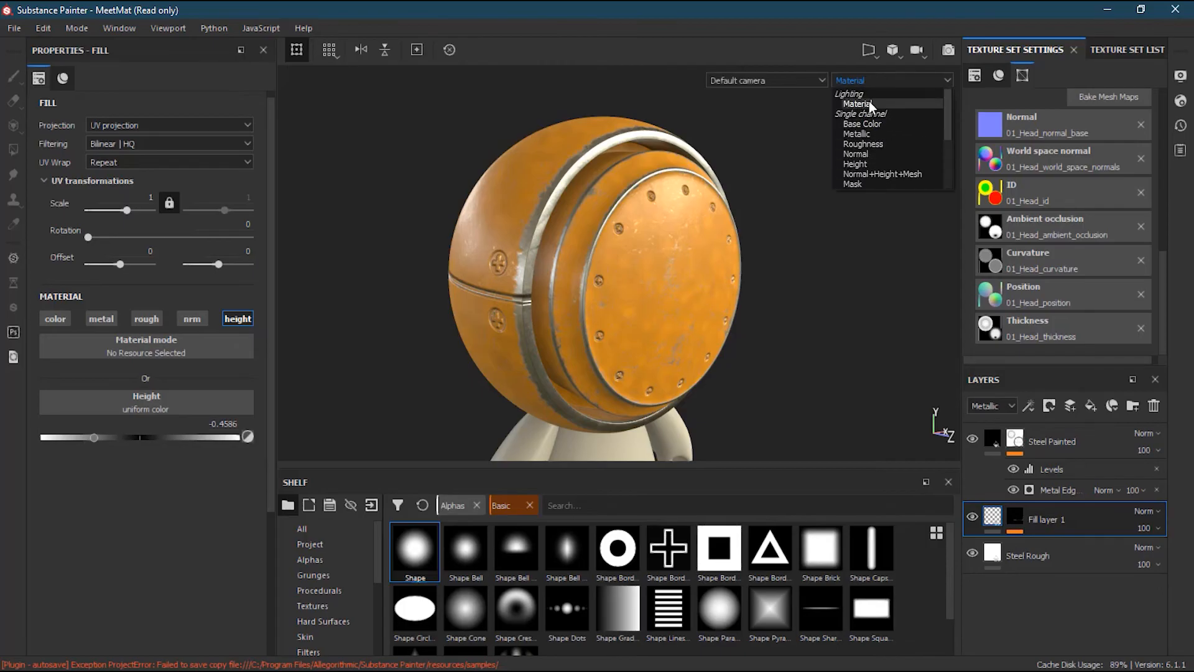
pyautogui.click(886, 123)
pyautogui.click(883, 80)
pyautogui.click(884, 133)
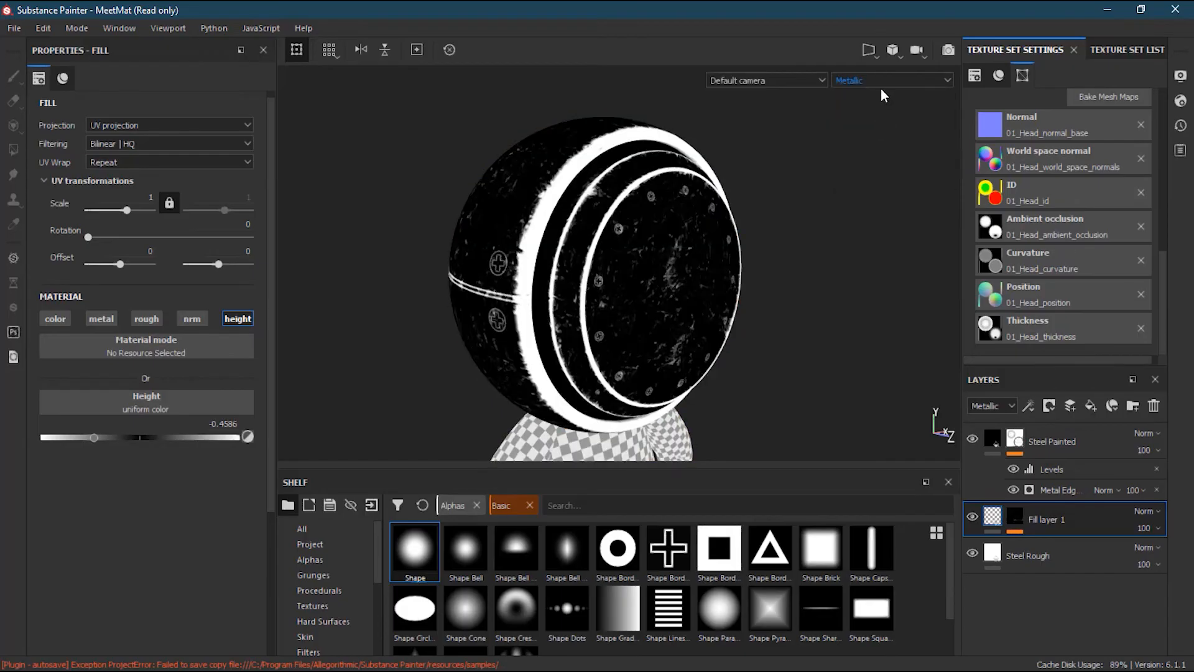
pyautogui.click(881, 82)
pyautogui.click(886, 144)
pyautogui.click(881, 82)
pyautogui.click(883, 153)
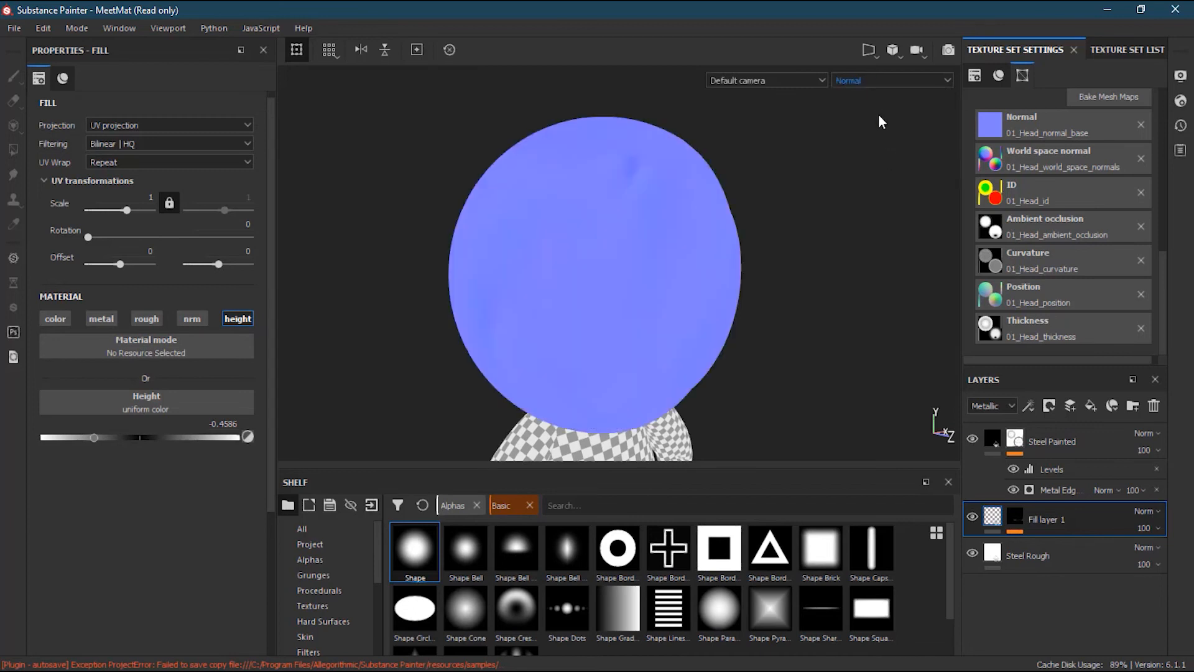
# Inspect the Height, Normal+Height+Mesh and Mask single-channel views of the head.
pyautogui.click(873, 80)
pyautogui.click(876, 164)
pyautogui.click(878, 83)
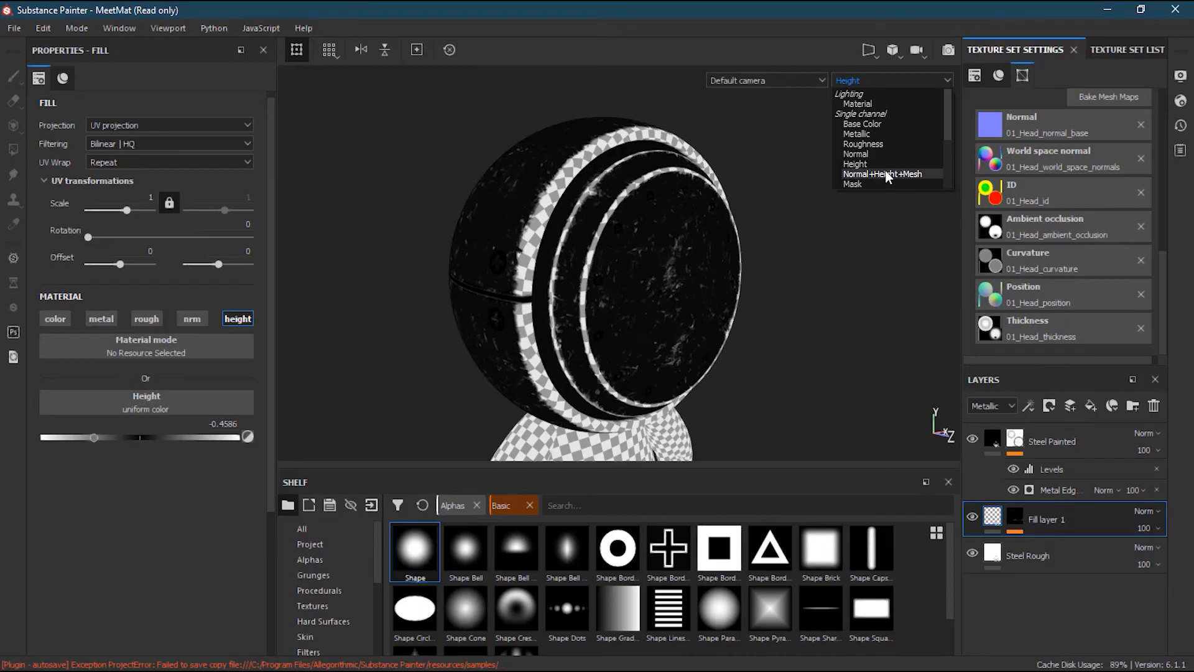
pyautogui.click(888, 174)
pyautogui.click(879, 82)
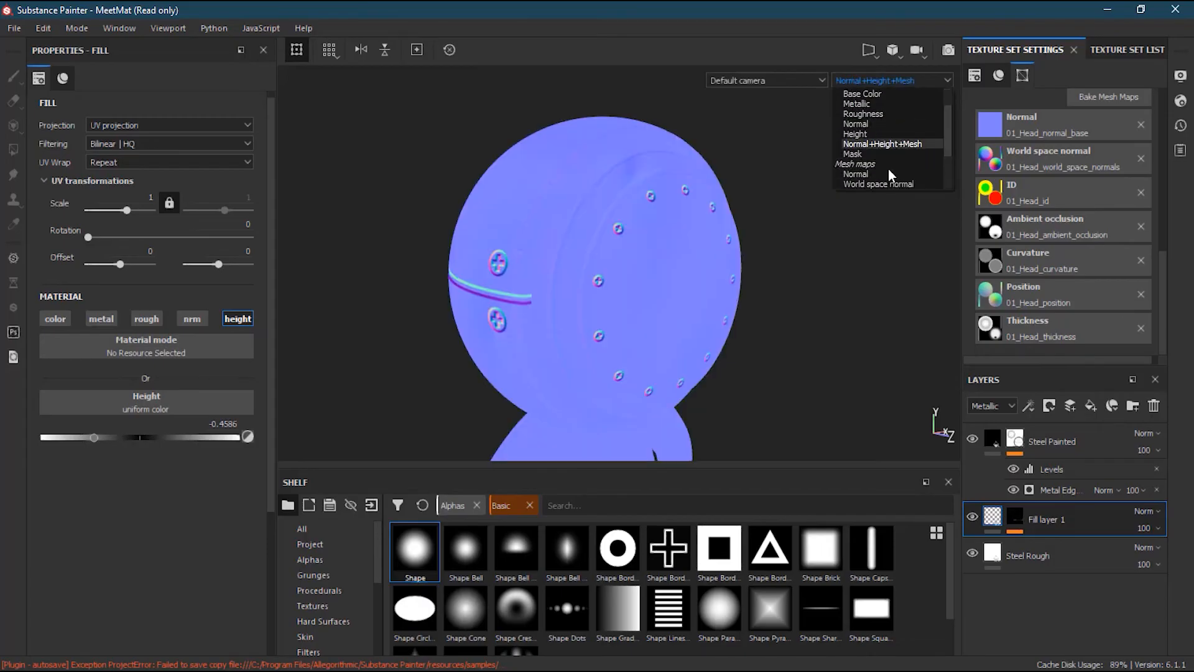
pyautogui.click(883, 153)
# Display the baked Normal, World space normal and ID mesh maps on the model in turn.
pyautogui.click(879, 93)
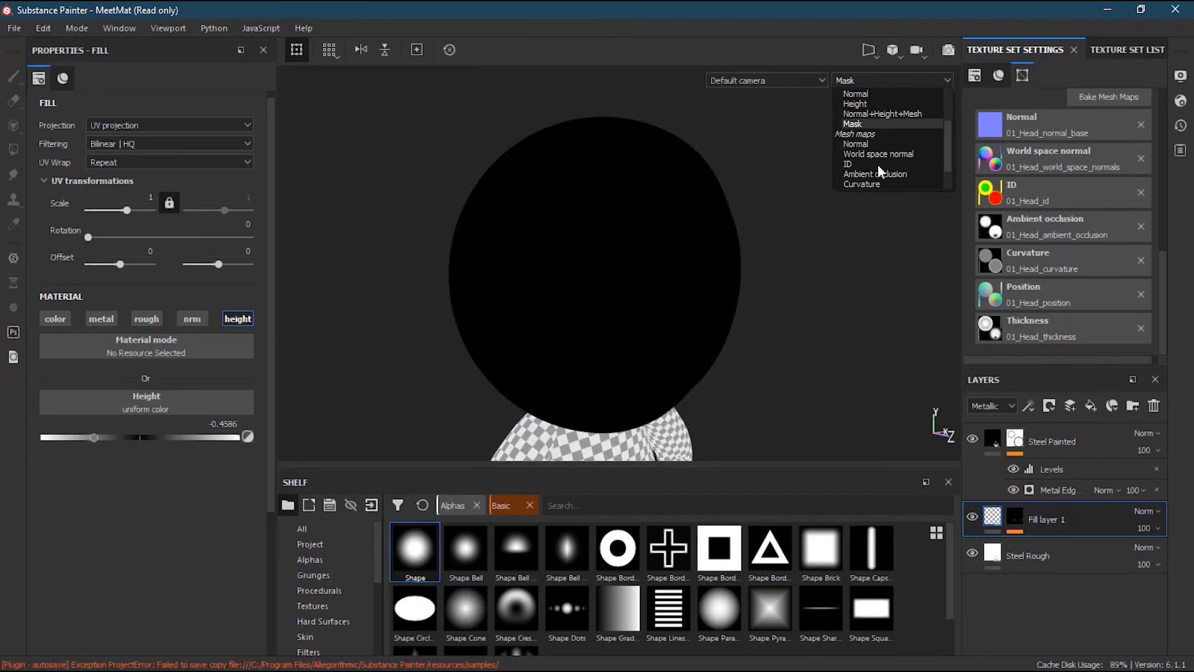
pyautogui.click(878, 144)
pyautogui.click(869, 80)
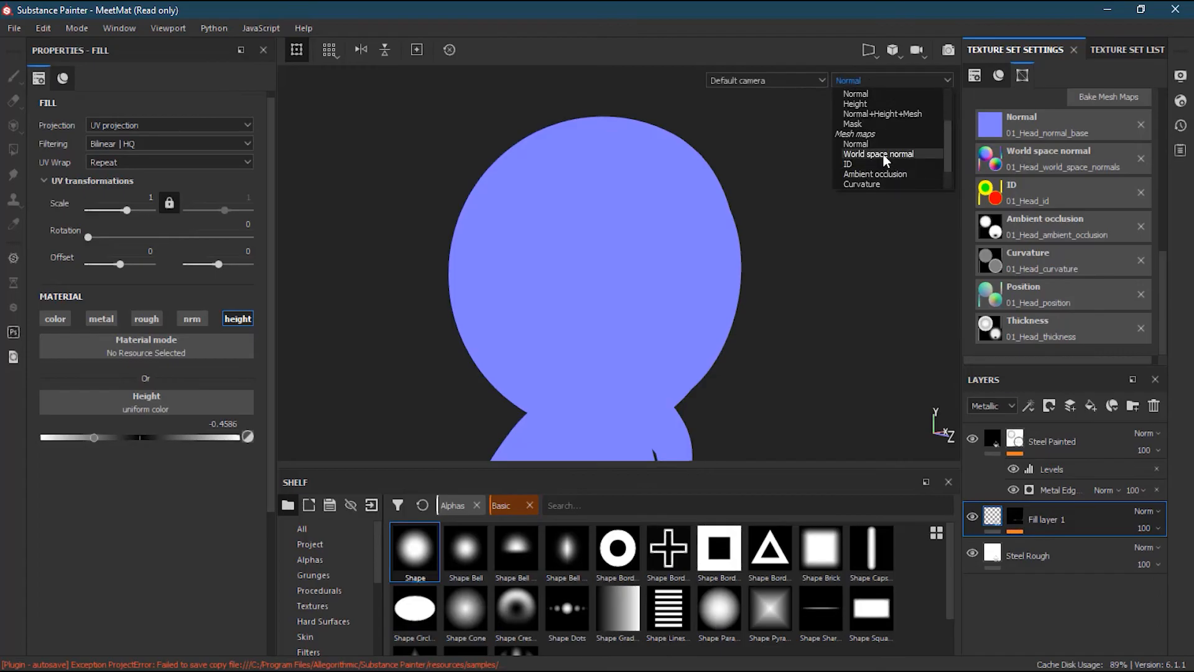
pyautogui.click(883, 153)
pyautogui.click(858, 80)
pyautogui.click(882, 163)
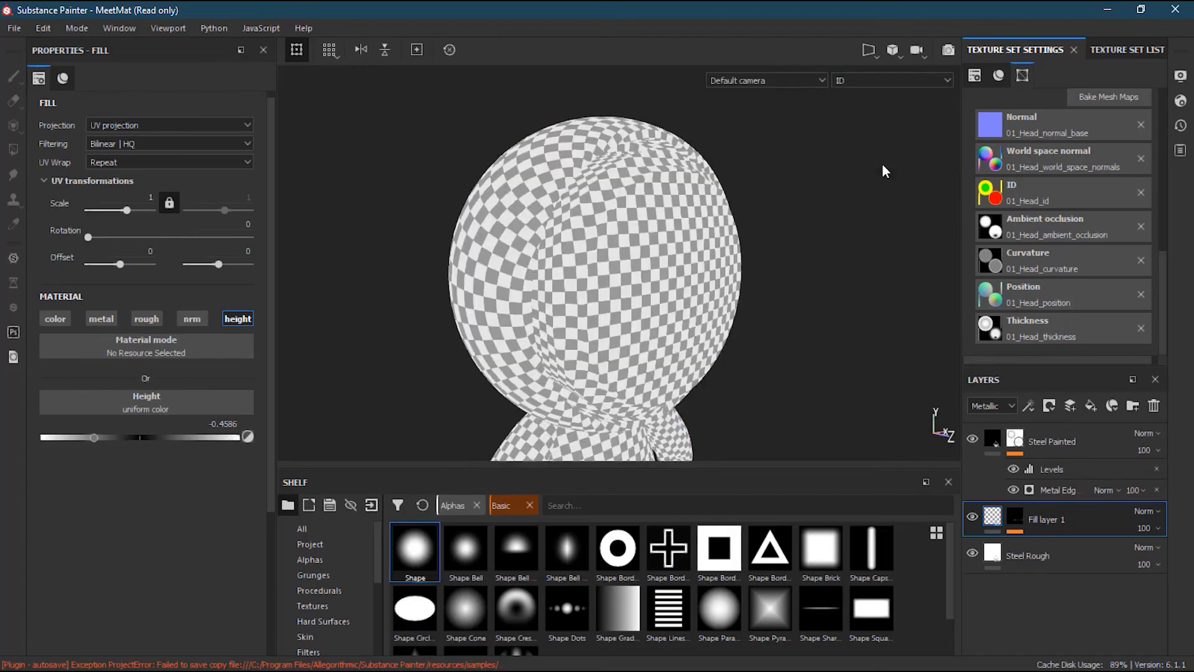
# Display the Ambient occlusion mesh map, switch back to the ID map and examine its color regions from several angles.
pyautogui.click(882, 77)
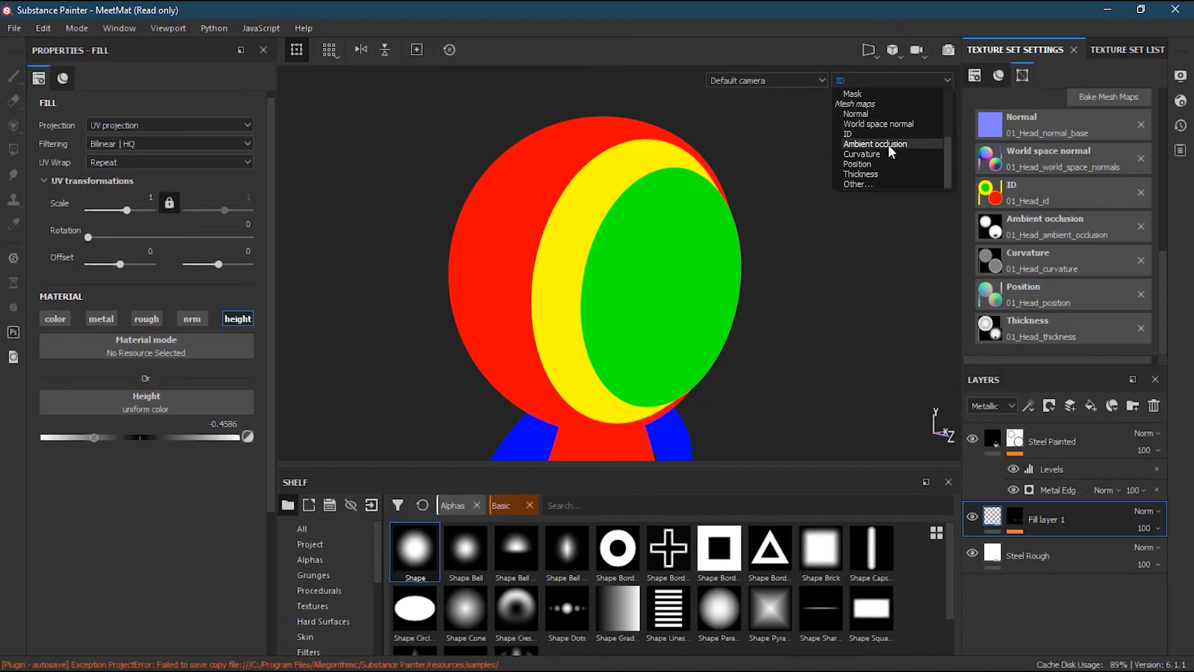
pyautogui.click(888, 144)
pyautogui.click(877, 79)
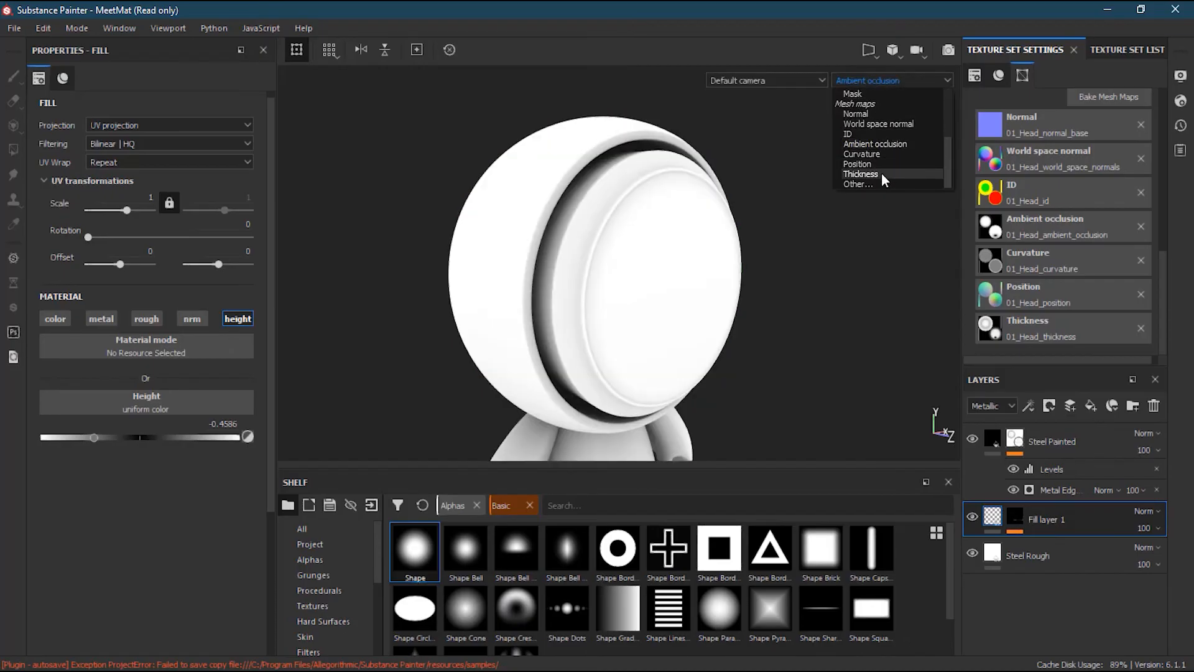
pyautogui.click(876, 133)
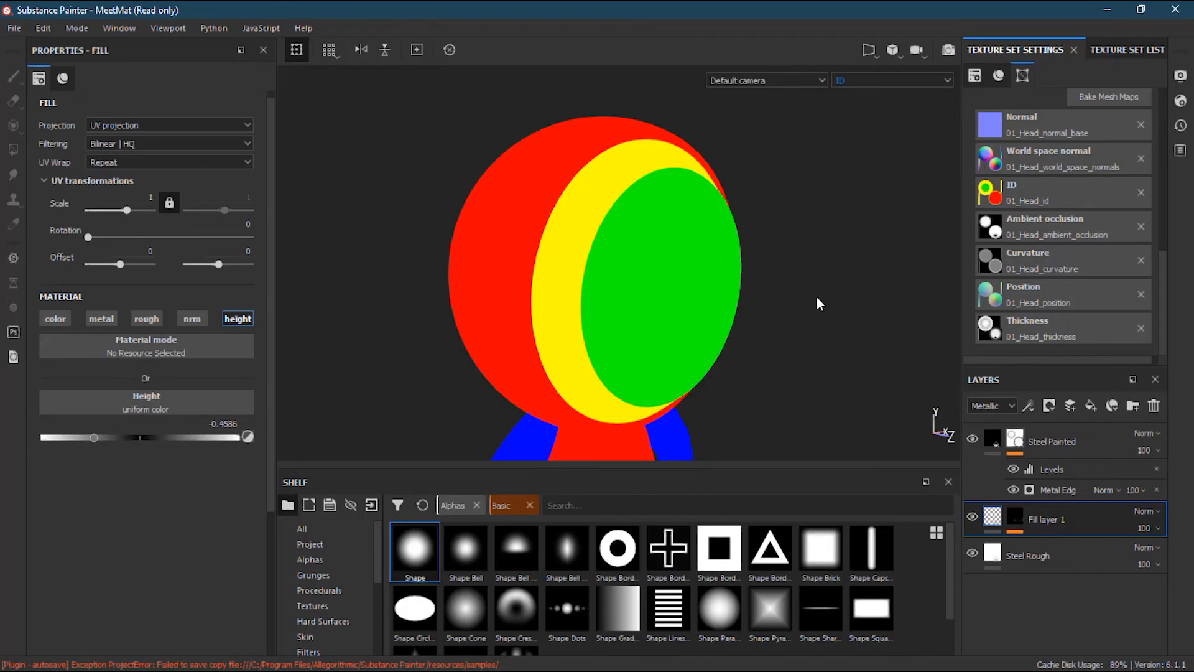
pyautogui.keyDown('alt'); pyautogui.moveTo(817, 304); pyautogui.dragTo(629, 210); pyautogui.keyUp('alt')
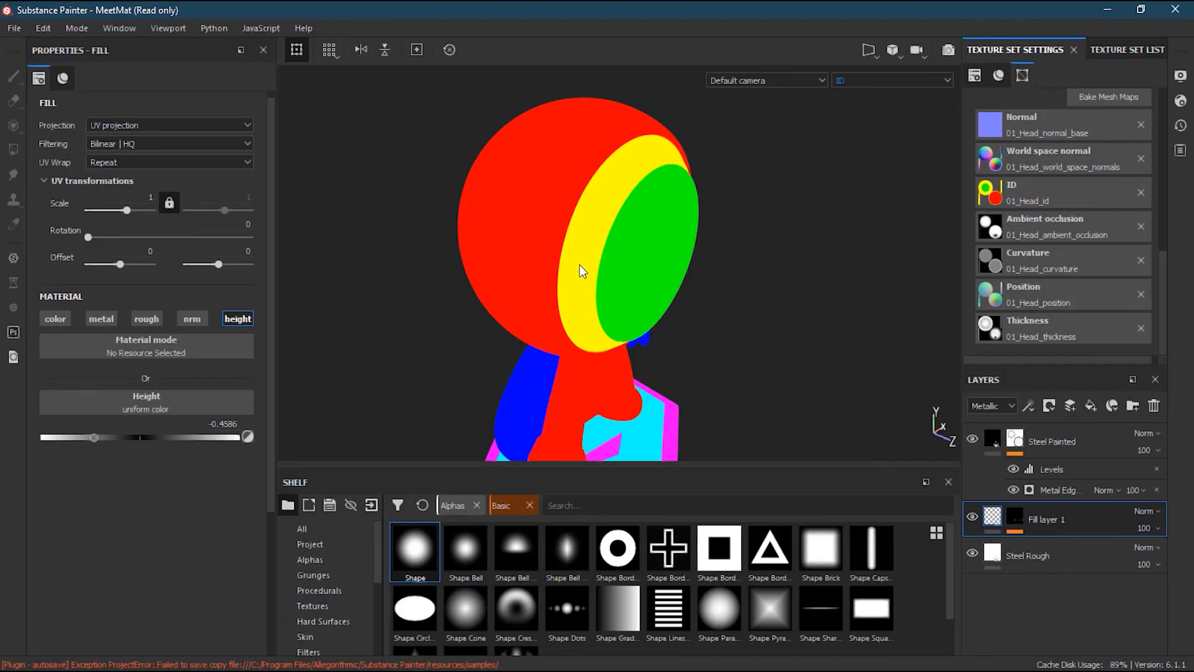
pyautogui.keyDown('alt'); pyautogui.moveTo(621, 280); pyautogui.dragTo(582, 264); pyautogui.keyUp('alt')
# Return the viewport to the full Material display and view the head up close.
pyautogui.click(916, 81)
pyautogui.scroll(3, 916, 100)
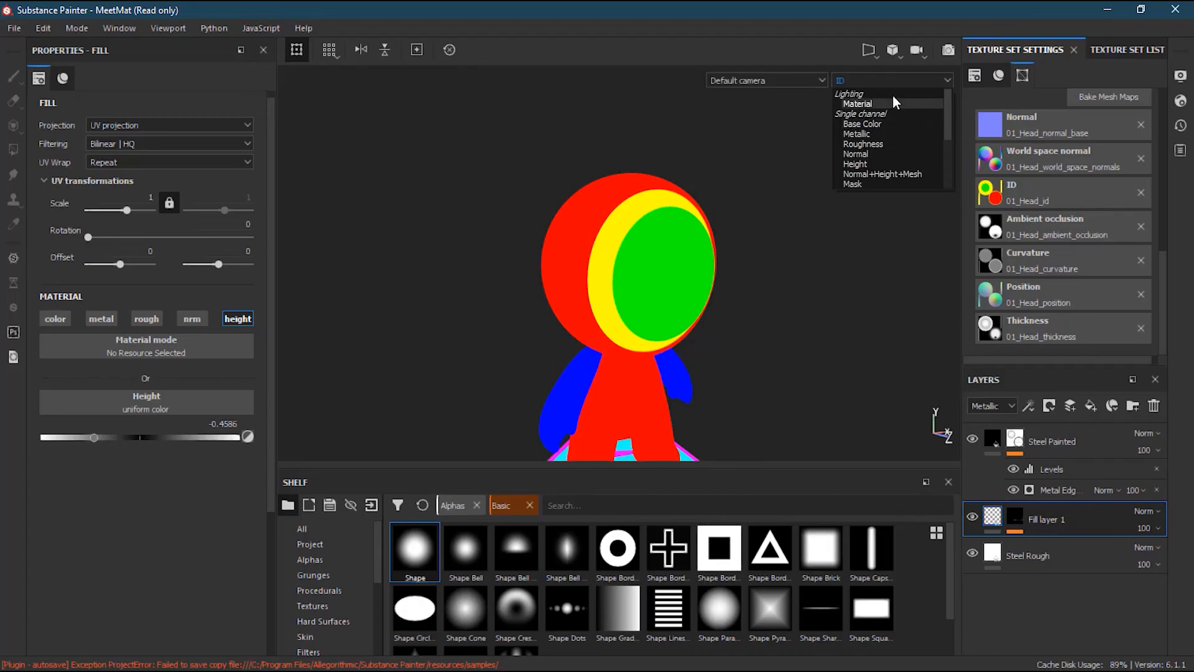
pyautogui.click(868, 105)
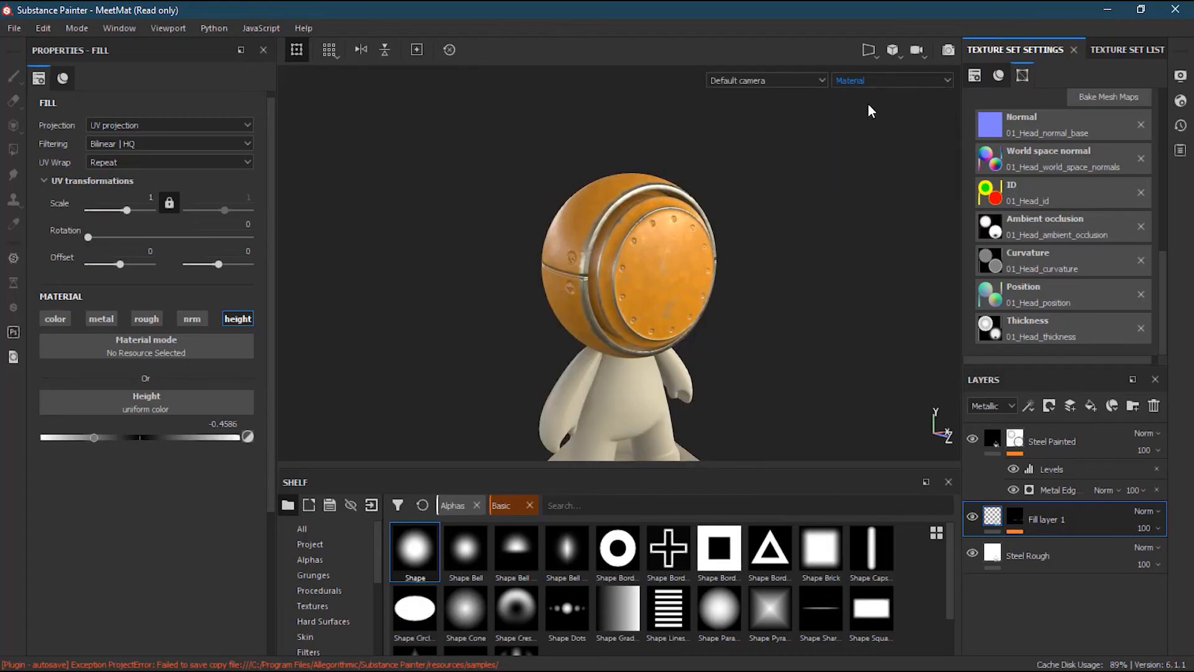
pyautogui.keyDown('alt'); pyautogui.moveTo(662, 337); pyautogui.dragTo(871, 356, button='right'); pyautogui.keyUp('alt')
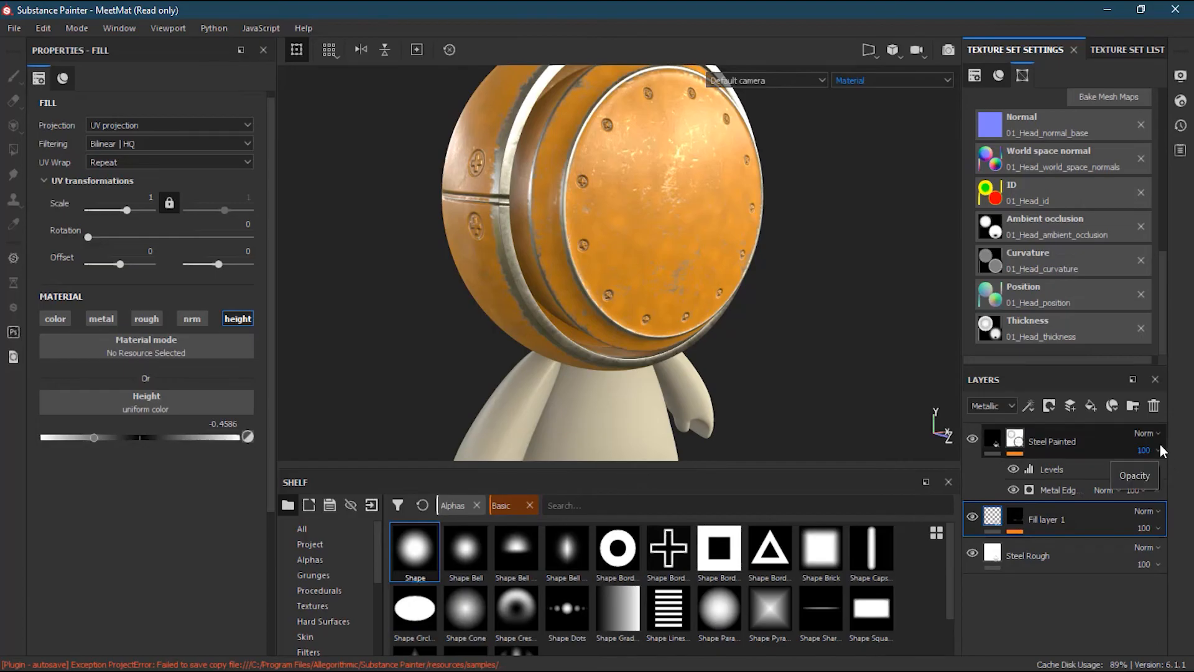
# Group the Steel Painted, Fill layer 1 and Steel Rough layers into one folder and collapse it.
pyautogui.click(1058, 441)
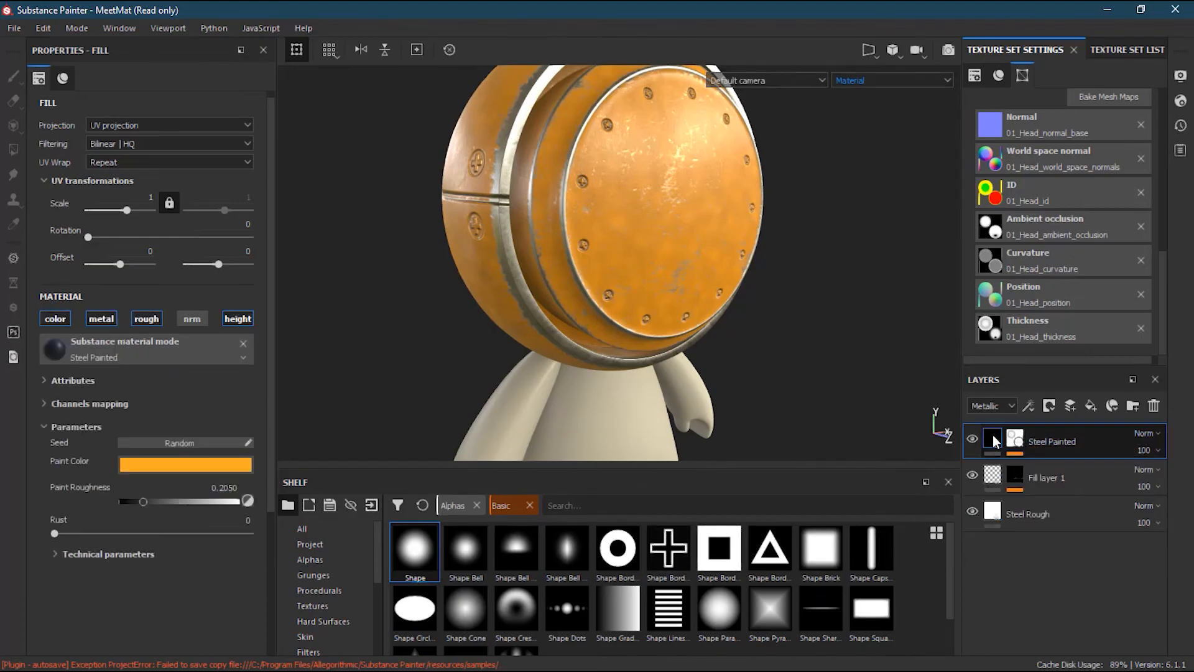
pyautogui.keyDown('ctrl'); pyautogui.click(1090, 476); pyautogui.keyUp('ctrl')
pyautogui.keyDown('ctrl'); pyautogui.click(1084, 518); pyautogui.keyUp('ctrl')
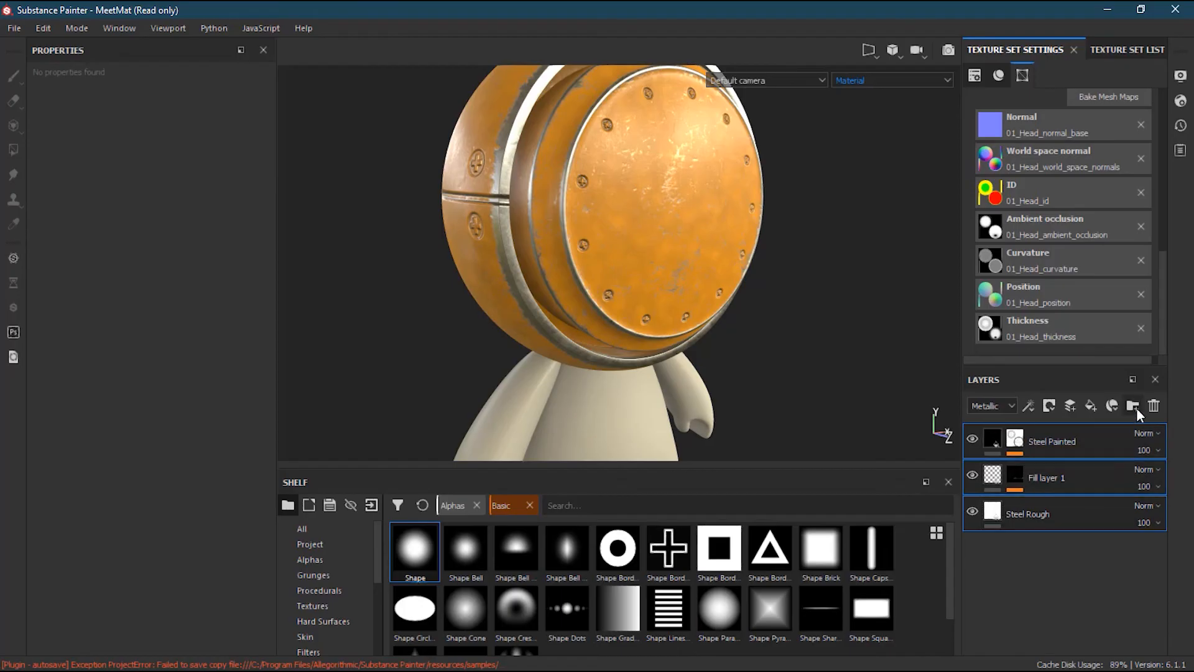
pyautogui.rightClick(1102, 440)
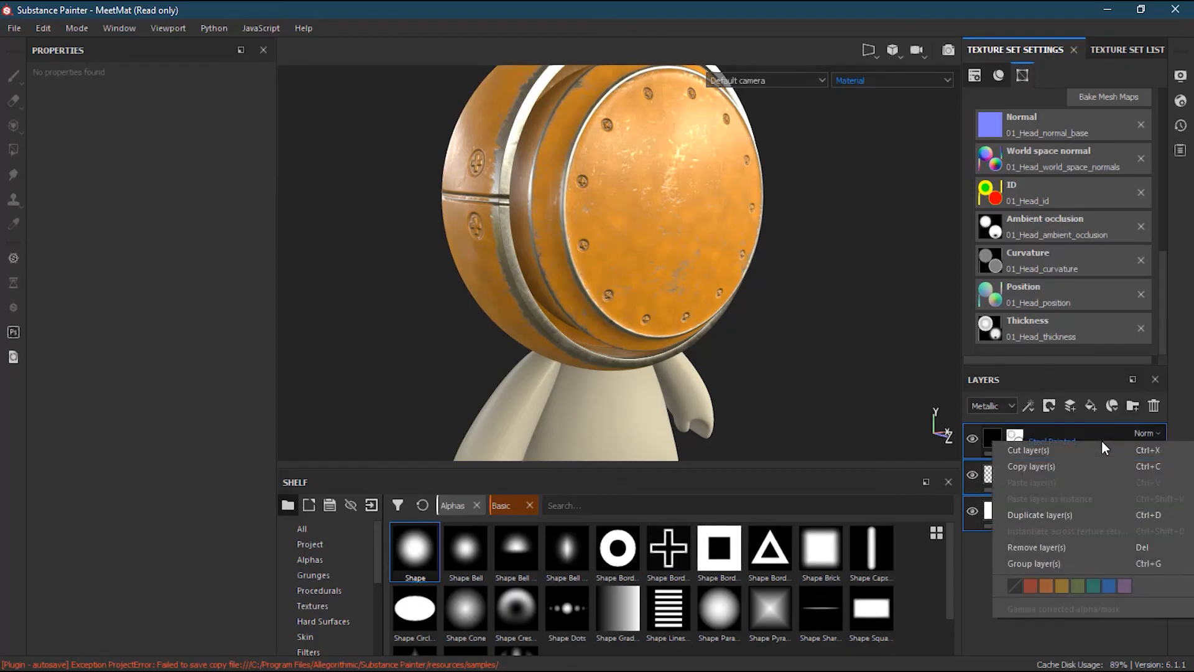
pyautogui.click(1076, 562)
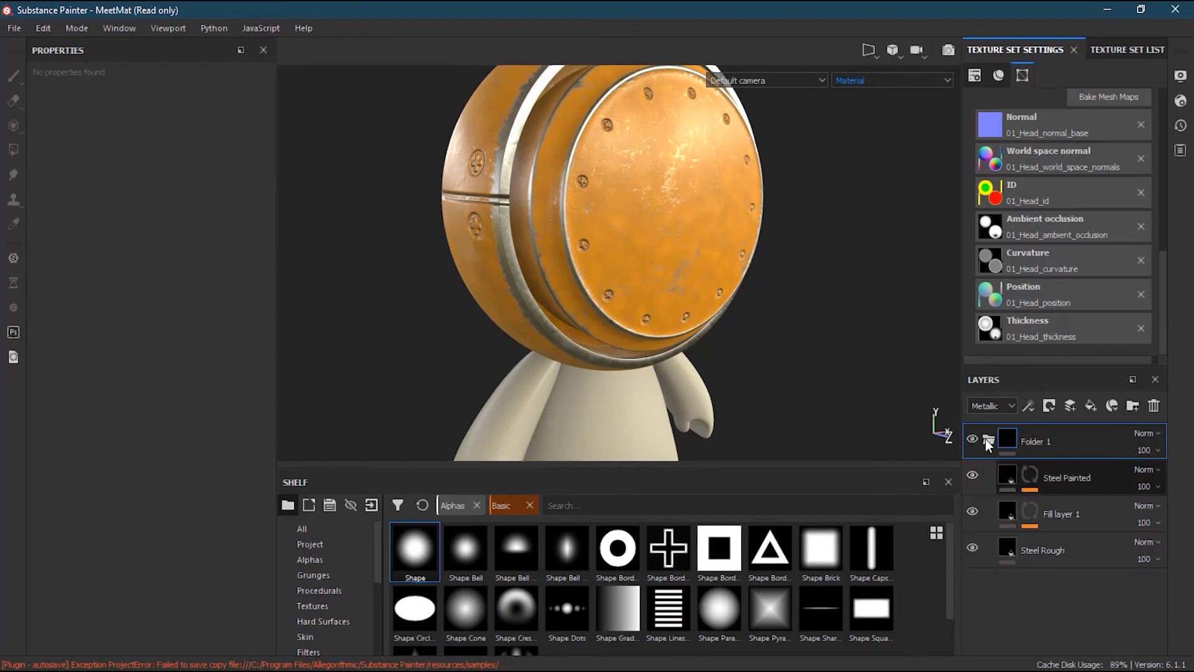
pyautogui.click(988, 441)
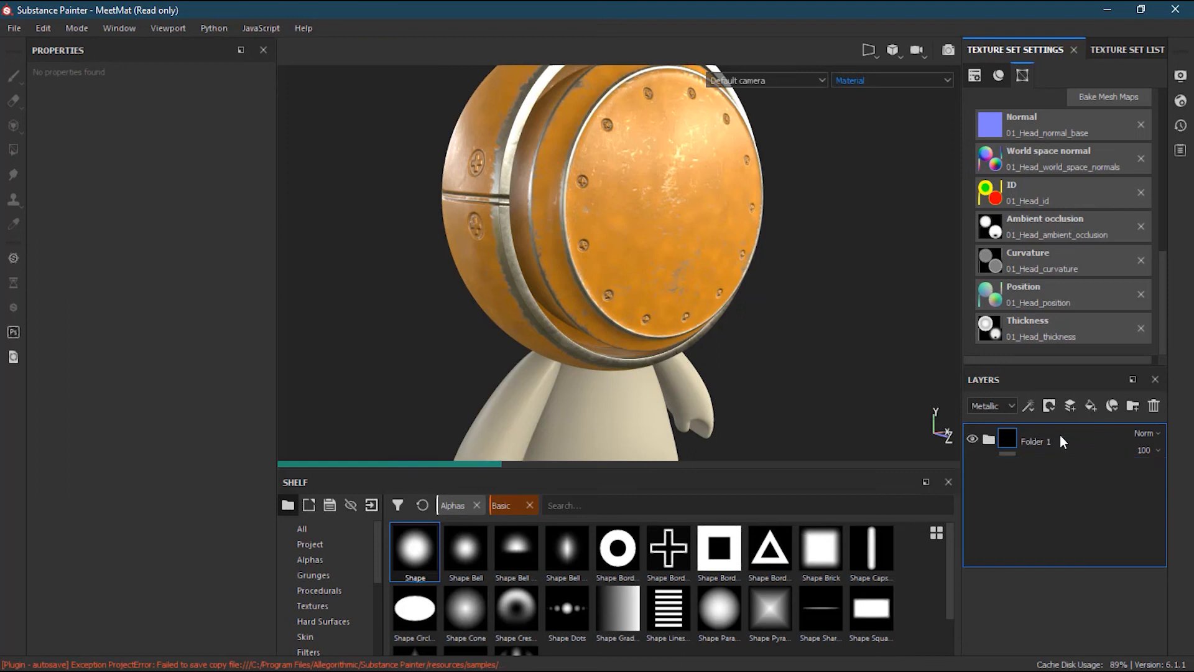
# Create a smart material from the folder that holds the head's layers.
pyautogui.rightClick(1060, 435)
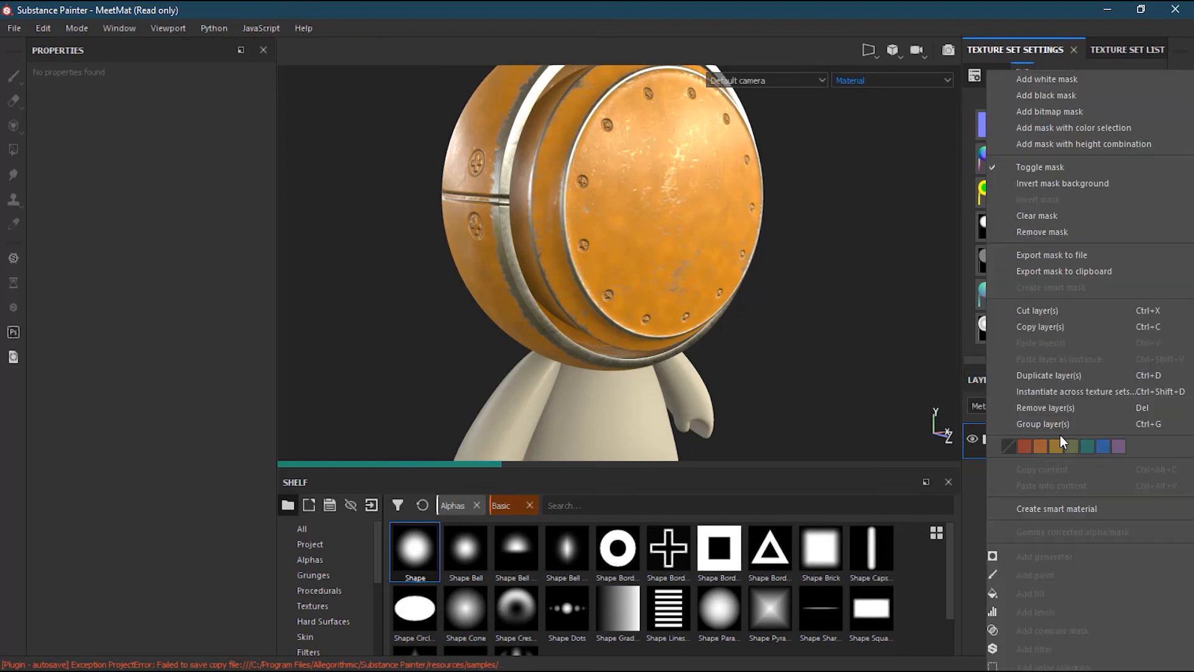
pyautogui.click(1068, 509)
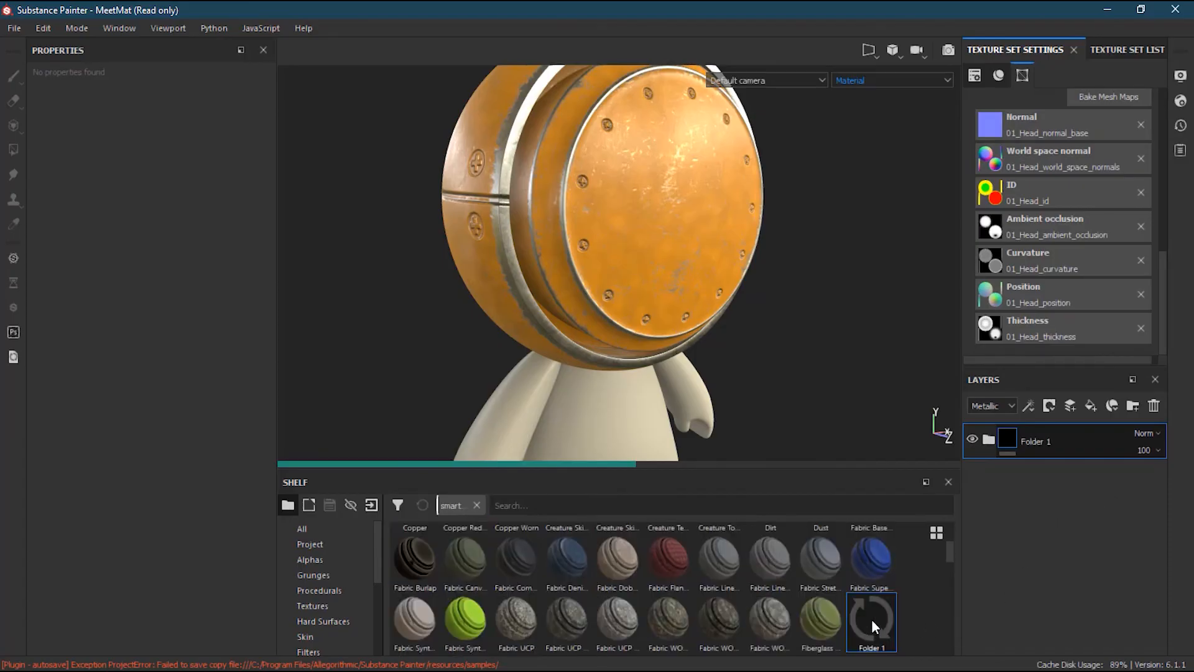
pyautogui.moveTo(871, 619)
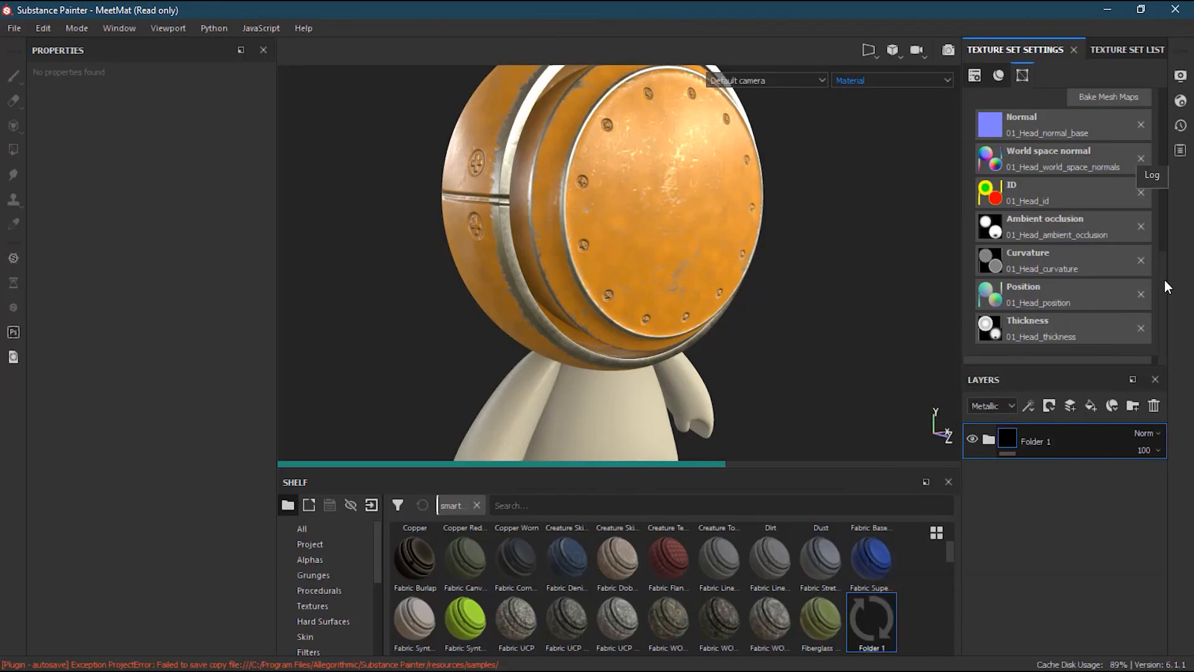
# Set the 01_Head texture set's size to 1024.
pyautogui.moveTo(1160, 180); pyautogui.dragTo(1160, 149)
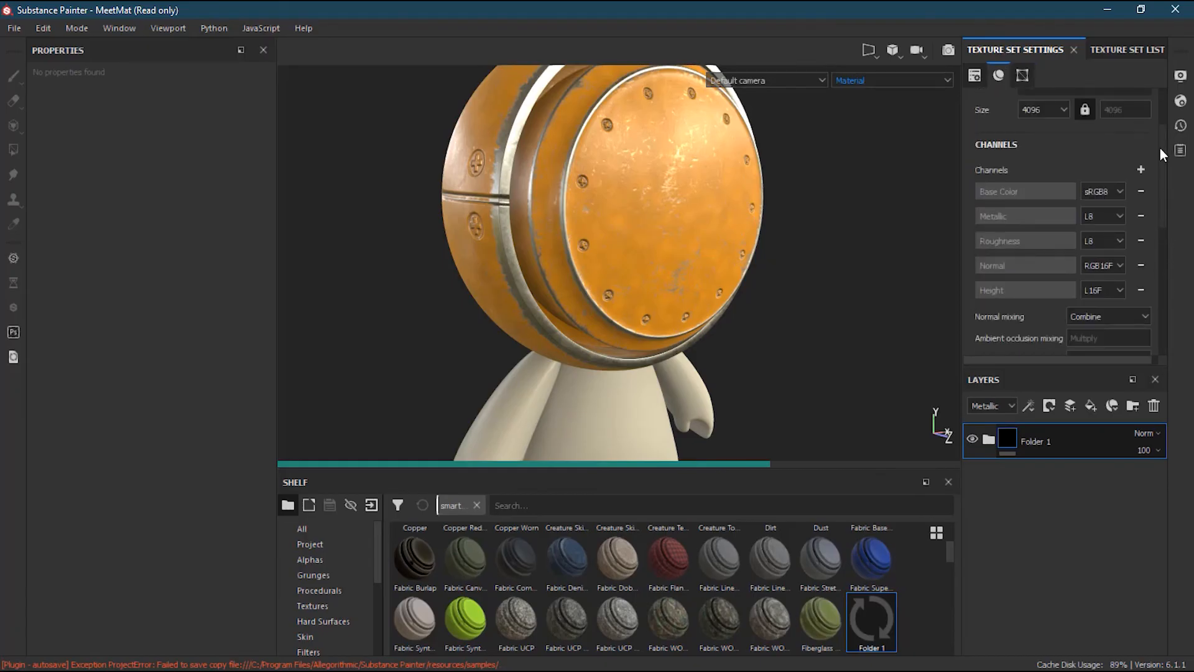
pyautogui.scroll(2, 1046, 143)
pyautogui.click(1043, 194)
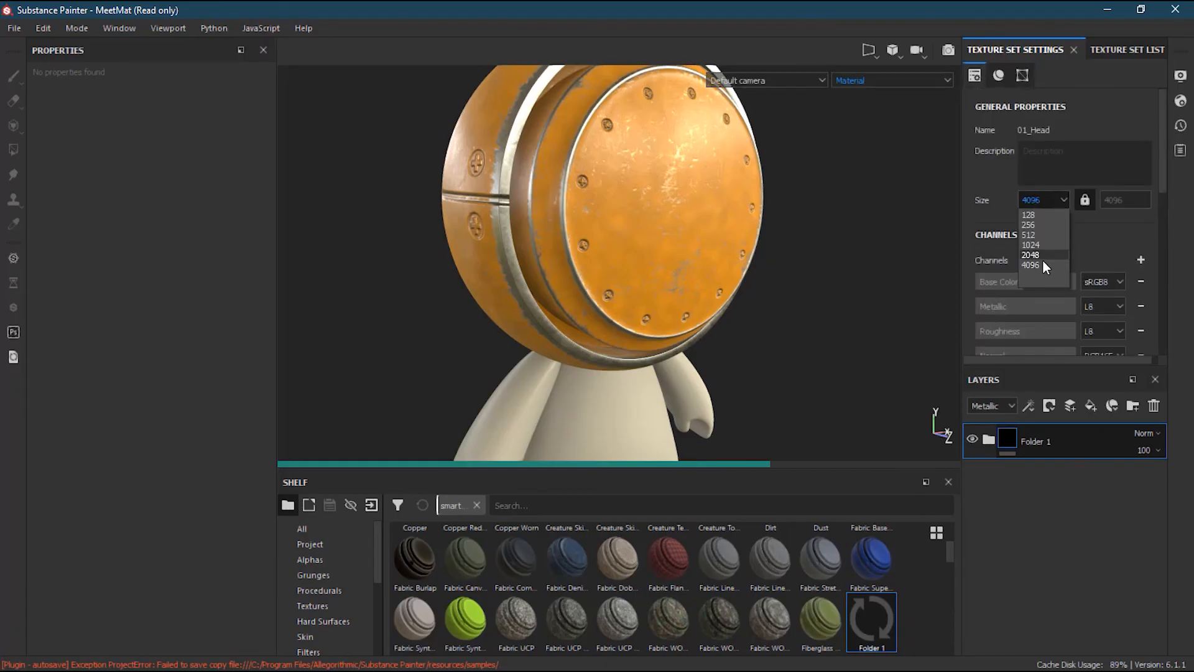
pyautogui.click(1046, 245)
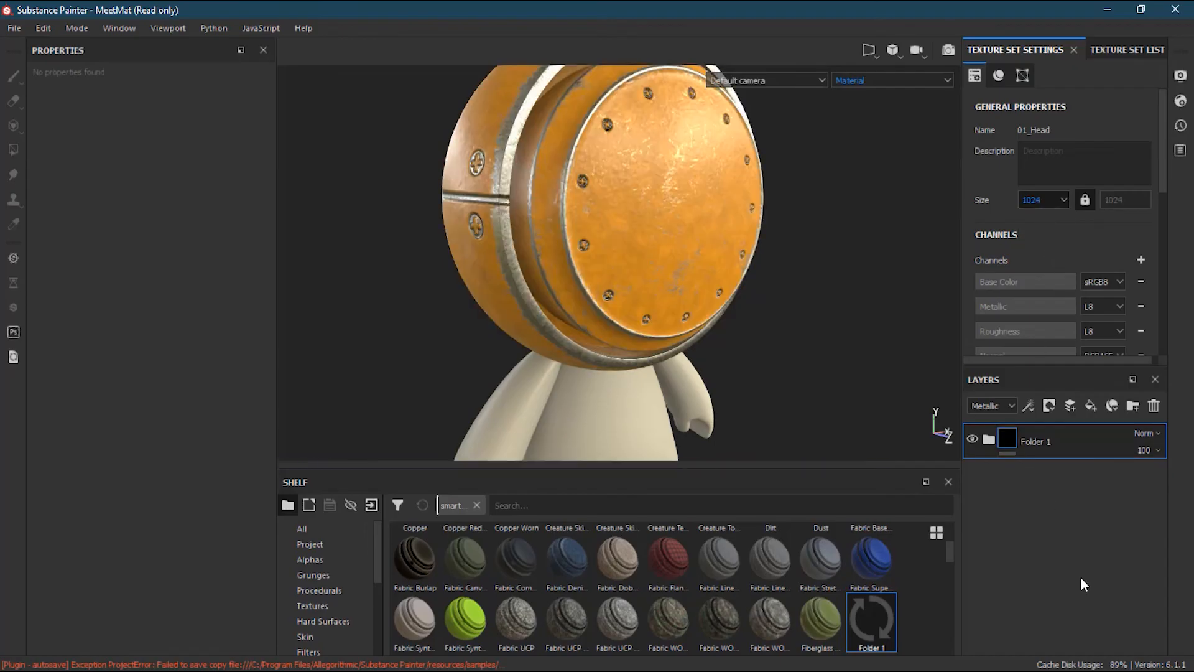
pyautogui.keyDown('alt'); pyautogui.moveTo(843, 328); pyautogui.dragTo(776, 328); pyautogui.keyUp('alt')
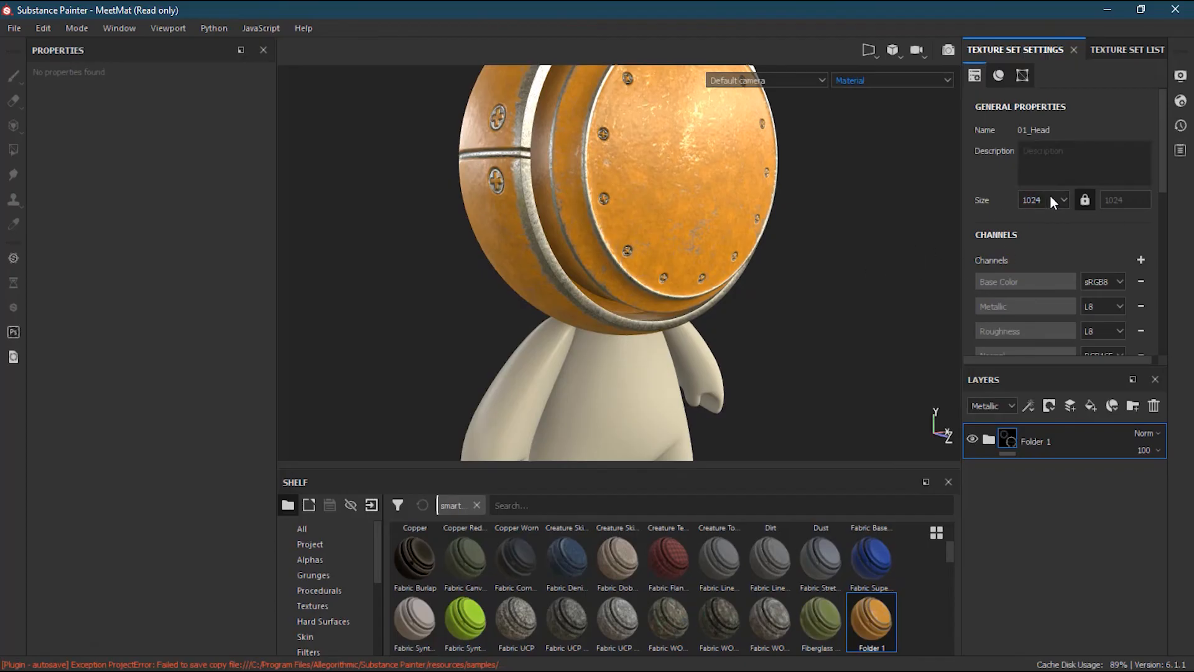
pyautogui.keyDown('alt'); pyautogui.moveTo(847, 248); pyautogui.dragTo(801, 281); pyautogui.keyUp('alt')
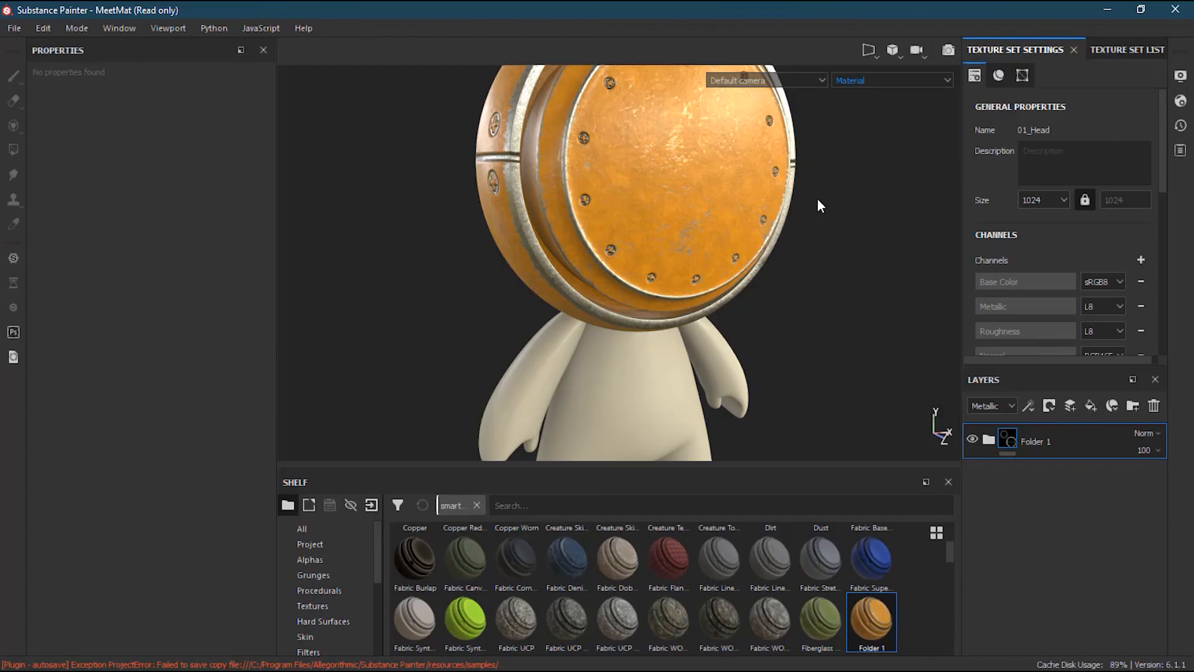
pyautogui.doubleClick(1030, 200)
pyautogui.keyDown('alt'); pyautogui.moveTo(856, 242); pyautogui.dragTo(924, 279); pyautogui.keyUp('alt')
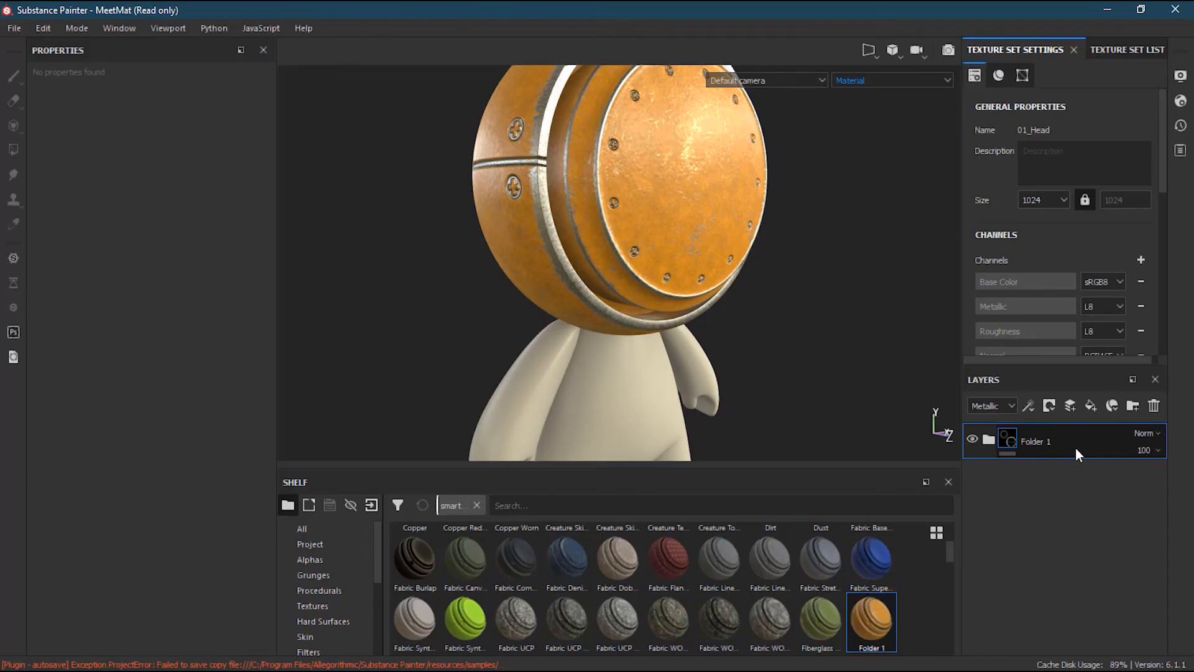
# Duplicate Folder 1 in the layer stack and delete the copy.
pyautogui.moveTo(1076, 446); pyautogui.dragTo(1048, 461)
pyautogui.keyDown('alt'); pyautogui.moveTo(844, 287); pyautogui.dragTo(787, 302, button='right'); pyautogui.keyUp('alt')
pyautogui.keyDown('alt'); pyautogui.moveTo(788, 303); pyautogui.dragTo(821, 317); pyautogui.keyUp('alt')
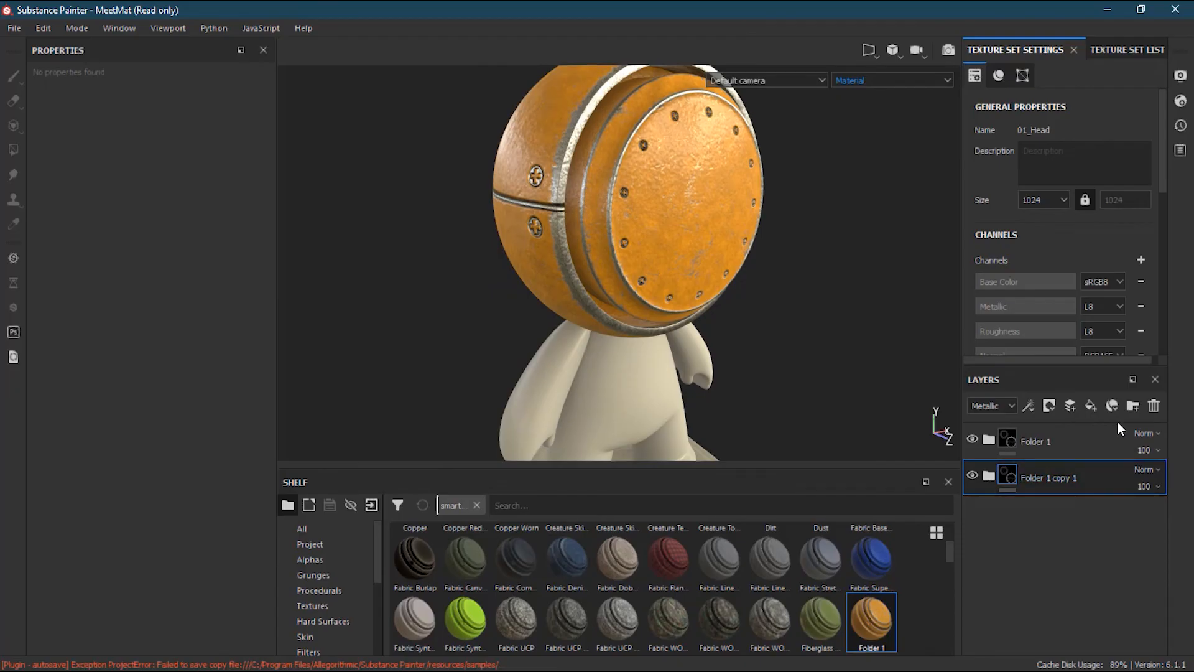
pyautogui.click(1155, 406)
pyautogui.moveTo(1065, 448); pyautogui.dragTo(1034, 480)
pyautogui.moveTo(1063, 457); pyautogui.dragTo(1065, 463)
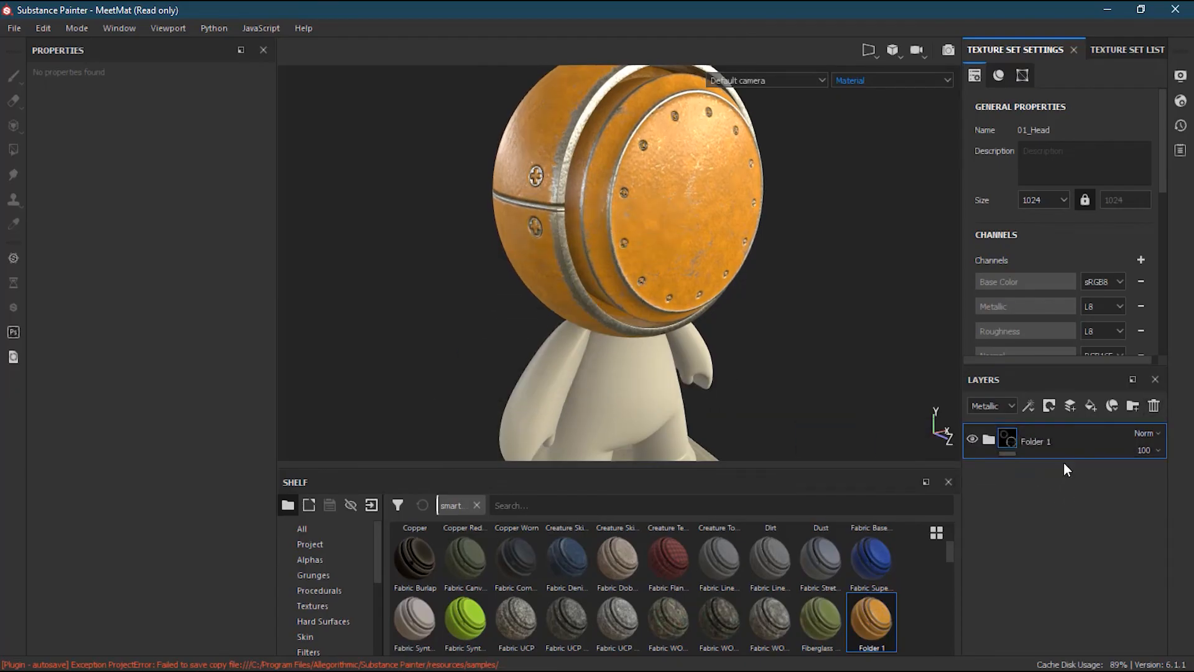
# Show the list of texture sets and check the layers inside Folder 1, leaving the folder collapsed.
pyautogui.click(1127, 51)
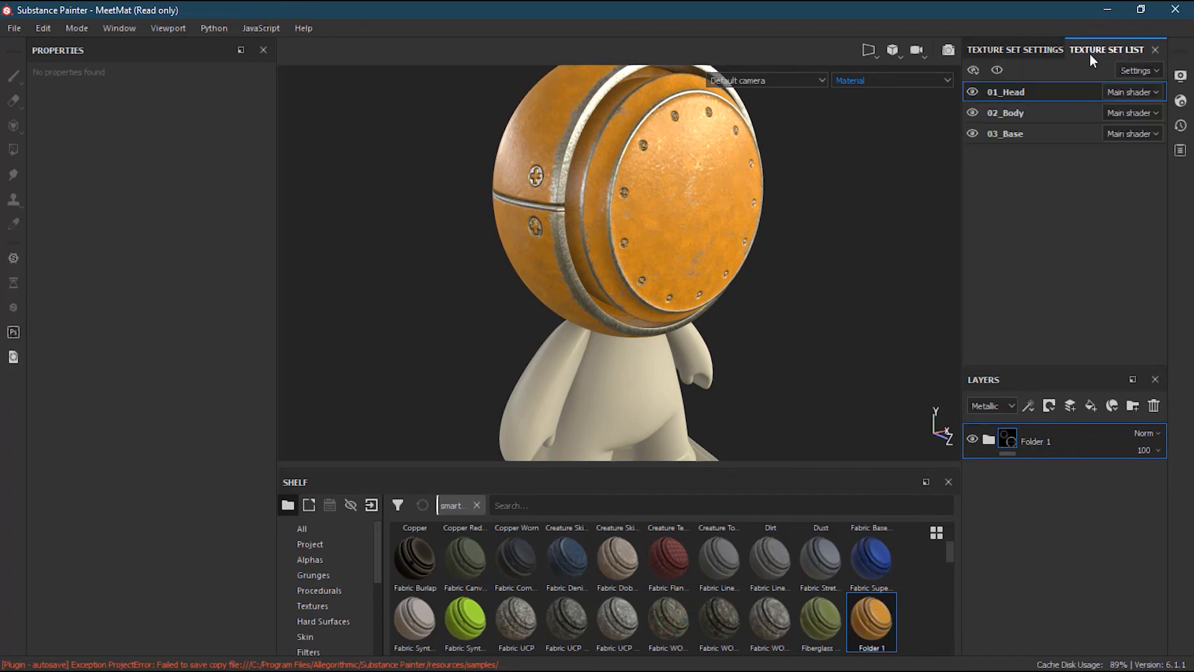
pyautogui.click(988, 439)
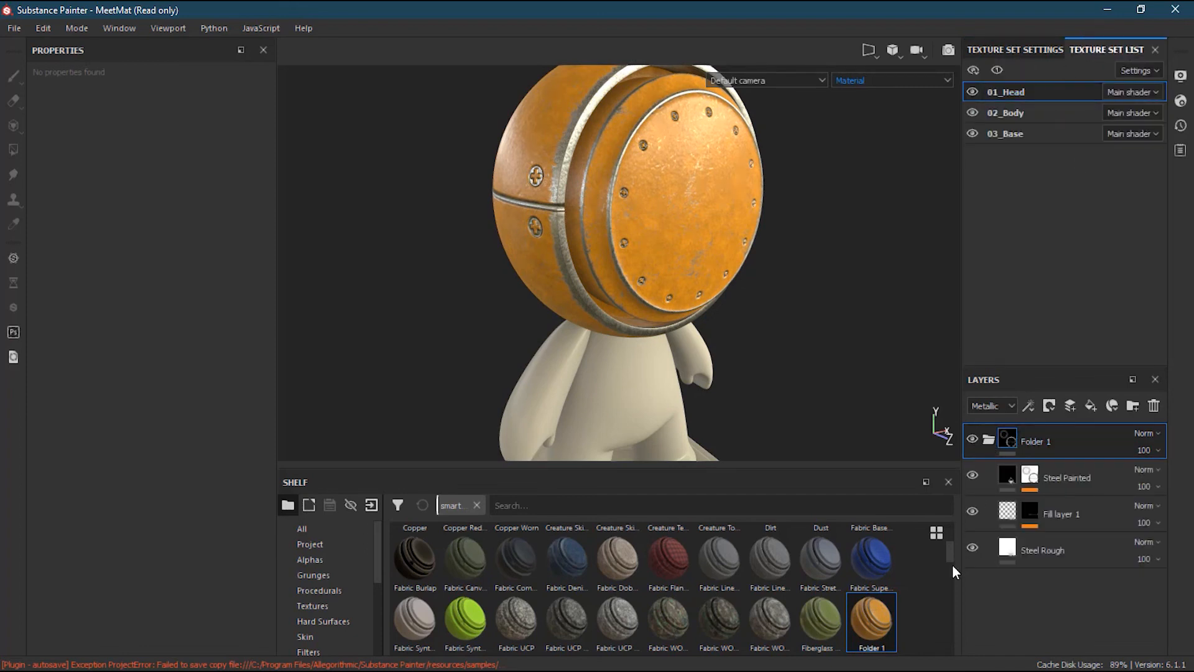
pyautogui.click(989, 439)
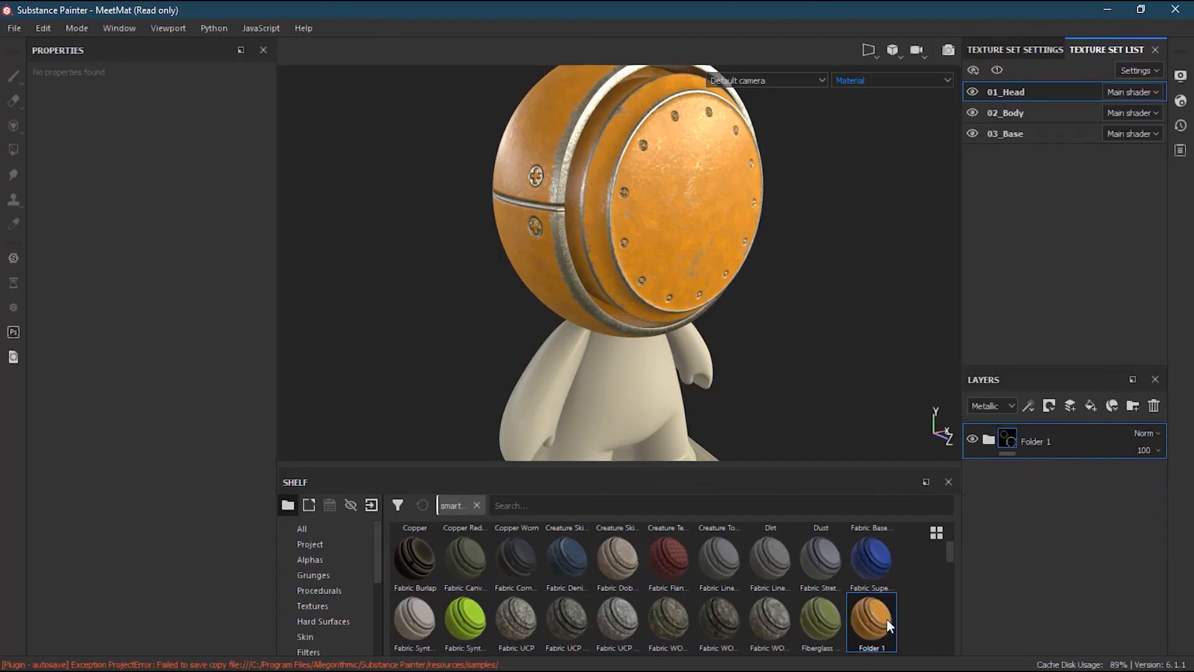
# Apply the saved Folder 1 smart material only to the head's outer shell, masked by its red ID color.
pyautogui.moveTo(870, 618)
pyautogui.moveTo(875, 625); pyautogui.dragTo(543, 226)
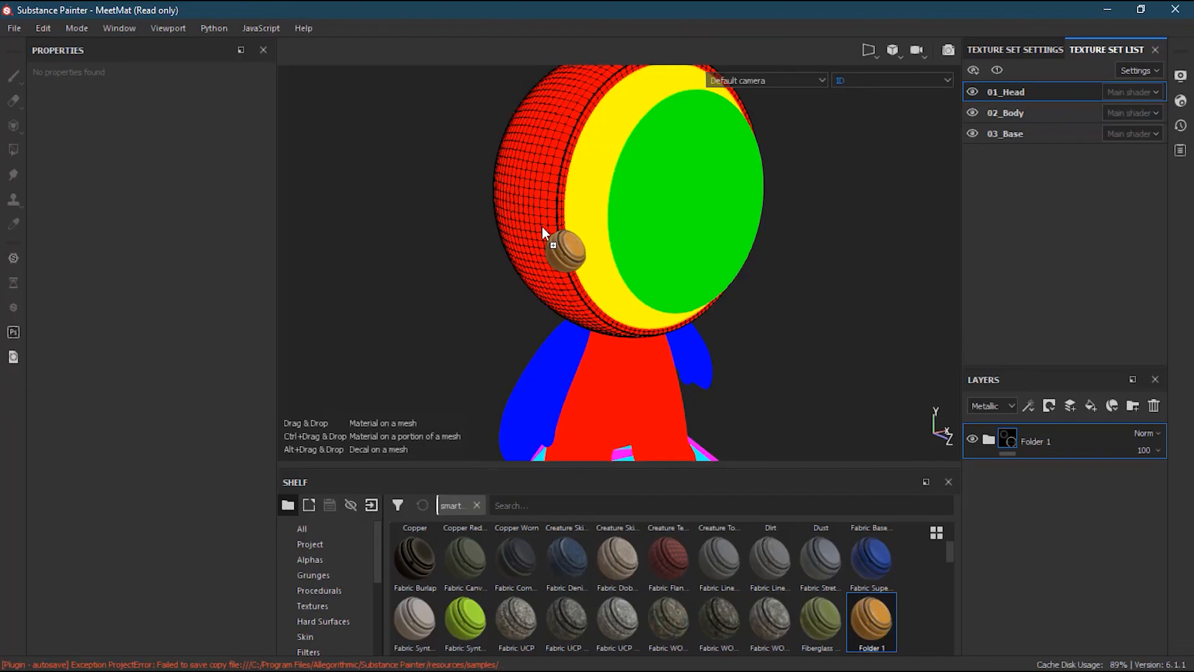
pyautogui.moveTo(637, 401)
pyautogui.keyDown('alt'); pyautogui.mouseDown()
pyautogui.moveTo(632, 373)
pyautogui.moveTo(627, 383)
pyautogui.mouseUp(); pyautogui.keyUp('alt')
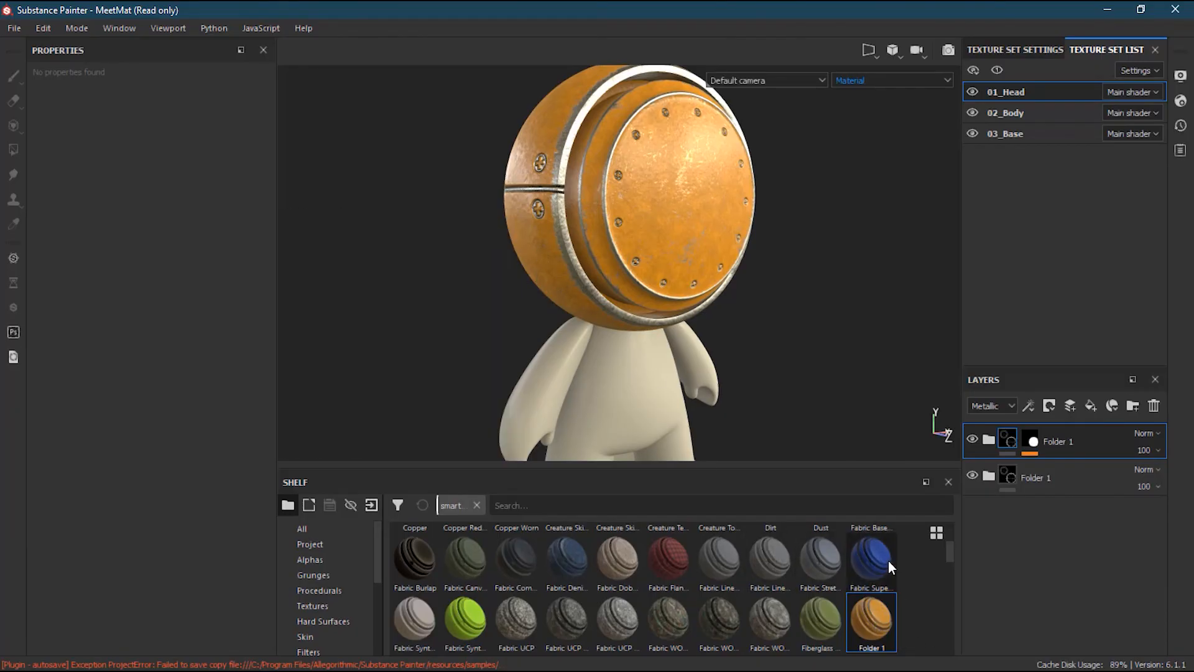
# Apply the Fabric Super Hero smart material only to the head's recessed ring around the front disc, using its ID color.
pyautogui.moveTo(889, 563)
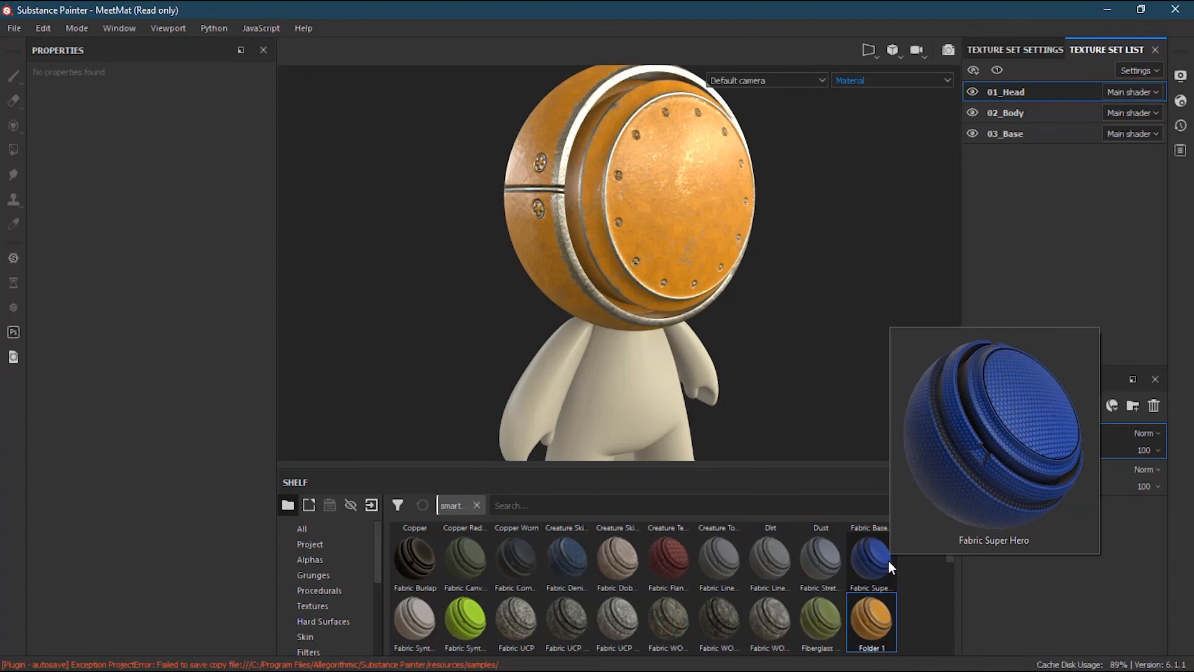
pyautogui.moveTo(884, 561); pyautogui.dragTo(626, 293)
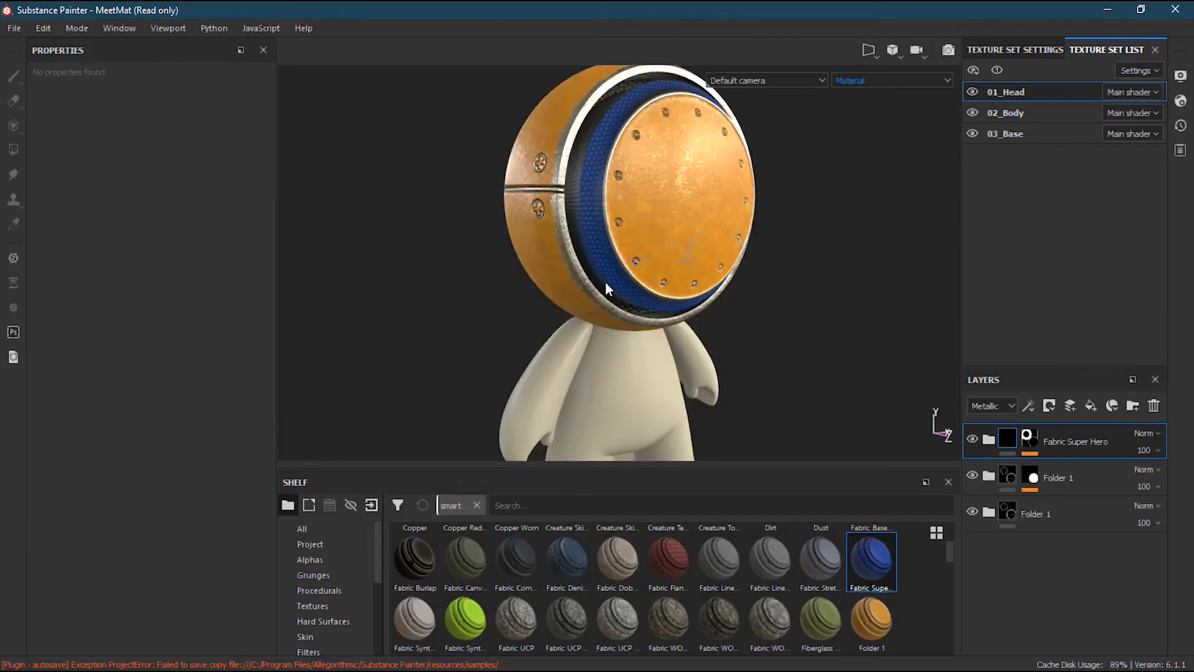
# Examine the fabric ring and the surrounding painted steel on the head up close from several angles.
pyautogui.keyDown('alt'); pyautogui.moveTo(861, 255); pyautogui.dragTo(894, 246, button='right'); pyautogui.keyUp('alt')
pyautogui.keyDown('alt'); pyautogui.moveTo(735, 280); pyautogui.dragTo(728, 355, button='middle'); pyautogui.keyUp('alt')
pyautogui.keyDown('alt'); pyautogui.moveTo(728, 355); pyautogui.dragTo(741, 282); pyautogui.keyUp('alt')
pyautogui.keyDown('alt'); pyautogui.moveTo(741, 282); pyautogui.dragTo(723, 317, button='right'); pyautogui.keyUp('alt')
pyautogui.keyDown('alt'); pyautogui.moveTo(723, 317); pyautogui.dragTo(805, 324); pyautogui.keyUp('alt')
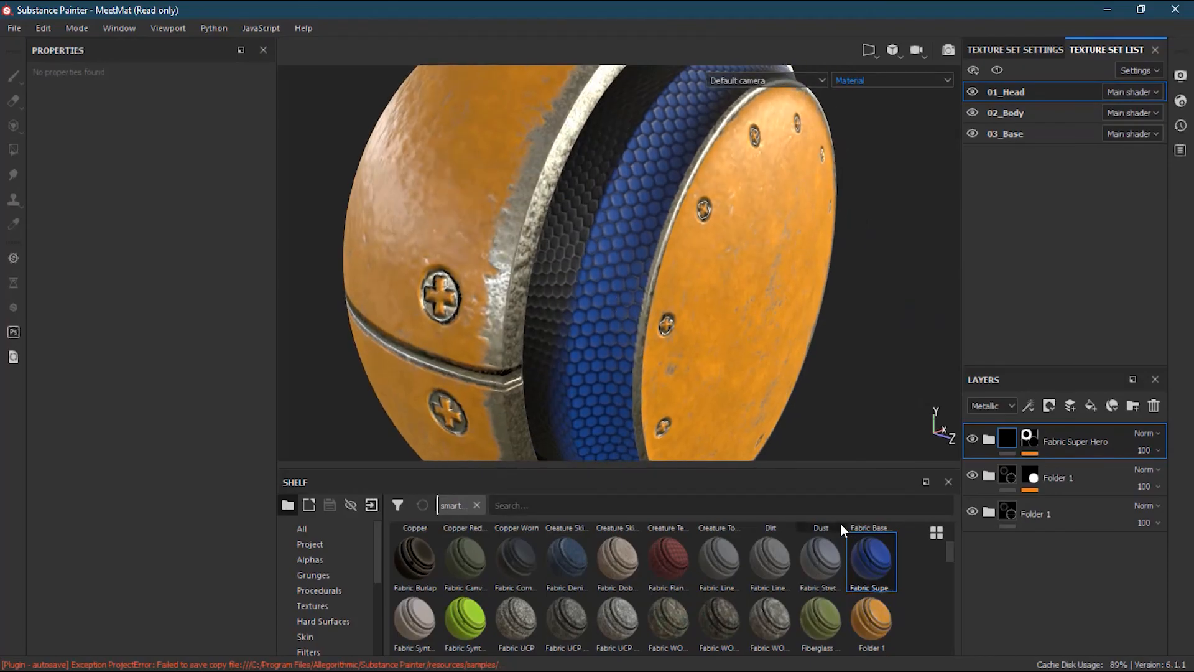
pyautogui.press('ctrl')
pyautogui.keyDown('alt'); pyautogui.moveTo(679, 221); pyautogui.dragTo(479, 277, button='right'); pyautogui.keyUp('alt')
pyautogui.keyDown('alt'); pyautogui.moveTo(703, 311); pyautogui.dragTo(599, 280); pyautogui.keyUp('alt')
pyautogui.moveTo(742, 283)
pyautogui.keyDown('alt'); pyautogui.mouseDown()
pyautogui.moveTo(749, 328)
pyautogui.moveTo(709, 293)
pyautogui.moveTo(581, 314)
pyautogui.moveTo(615, 376)
pyautogui.moveTo(934, 288)
pyautogui.moveTo(819, 299)
pyautogui.moveTo(755, 273)
pyautogui.moveTo(763, 291)
pyautogui.mouseUp(); pyautogui.keyUp('alt')
pyautogui.keyDown('alt'); pyautogui.moveTo(763, 290); pyautogui.dragTo(879, 288, button='right'); pyautogui.keyUp('alt')
pyautogui.keyDown('alt'); pyautogui.moveTo(879, 287); pyautogui.dragTo(772, 306); pyautogui.keyUp('alt')
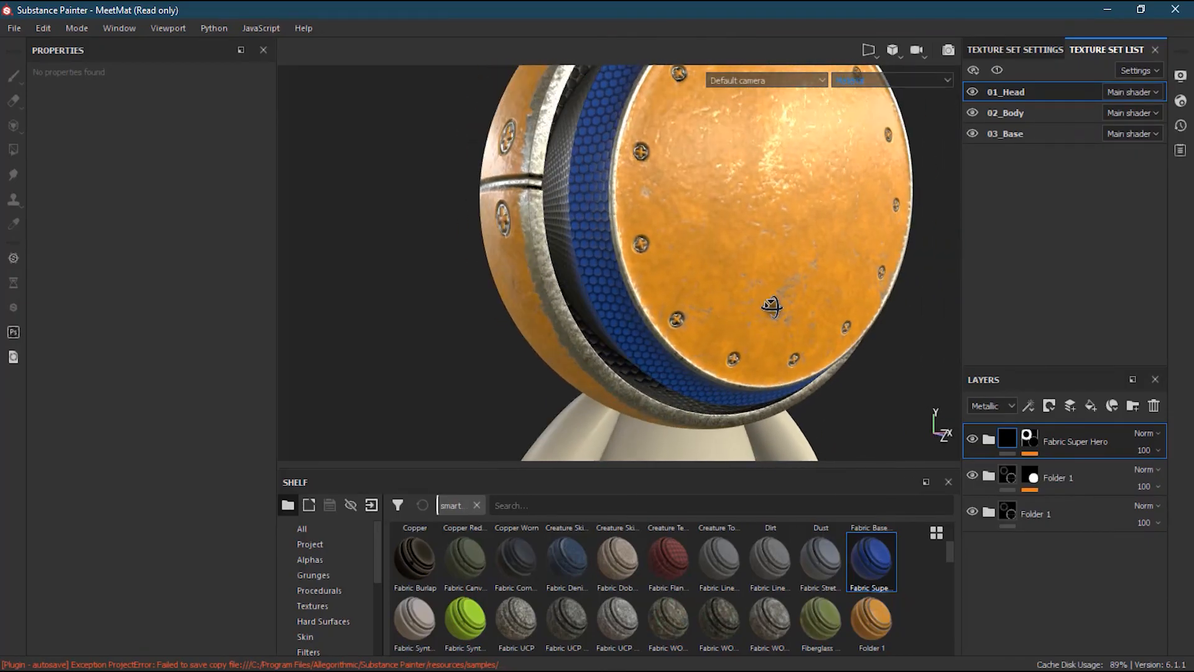
pyautogui.keyDown('alt'); pyautogui.moveTo(806, 293); pyautogui.dragTo(680, 285); pyautogui.keyUp('alt')
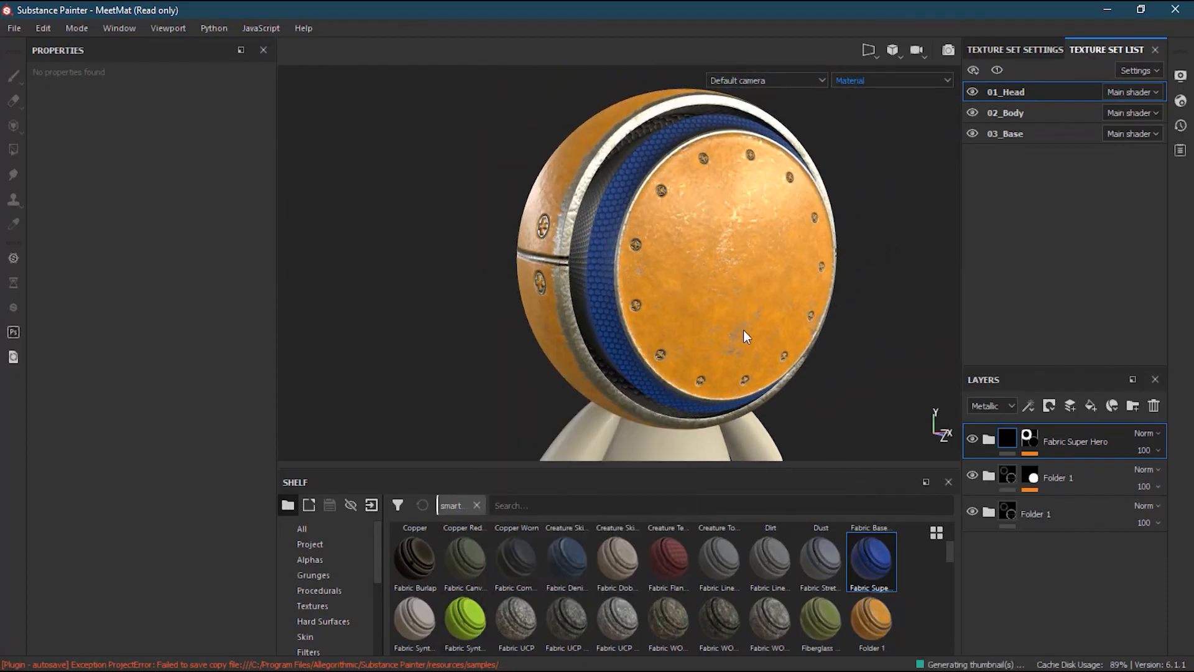
# Display the ID mesh map in the viewport and return to the Material display.
pyautogui.click(898, 82)
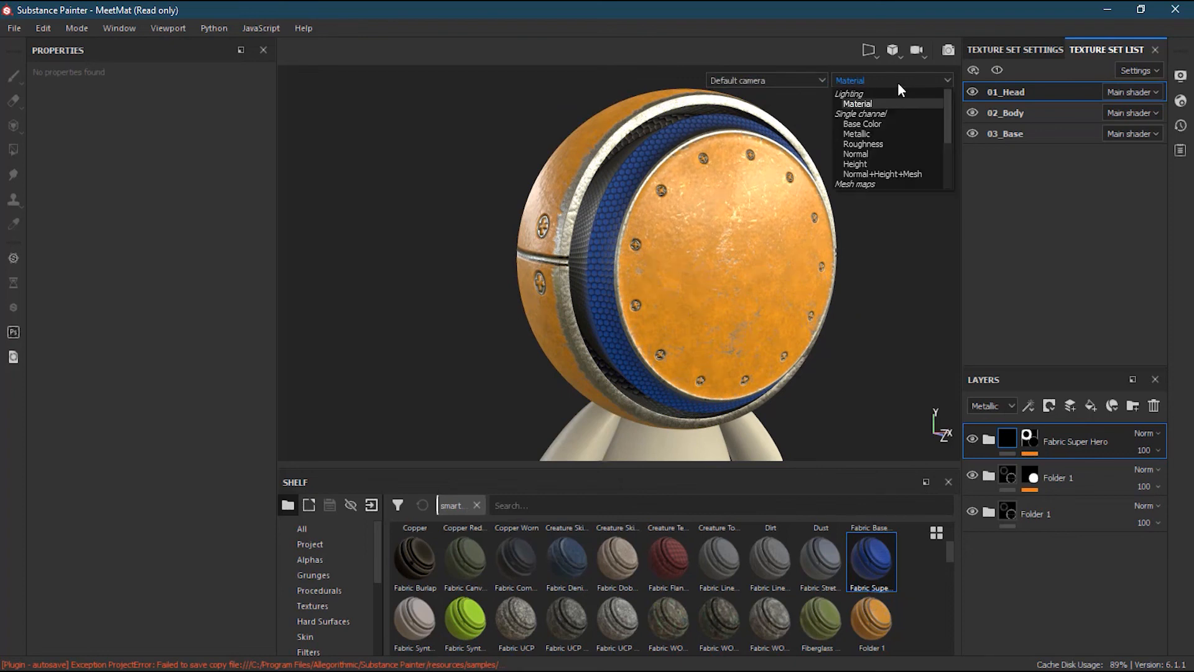
pyautogui.scroll(-3, 900, 137)
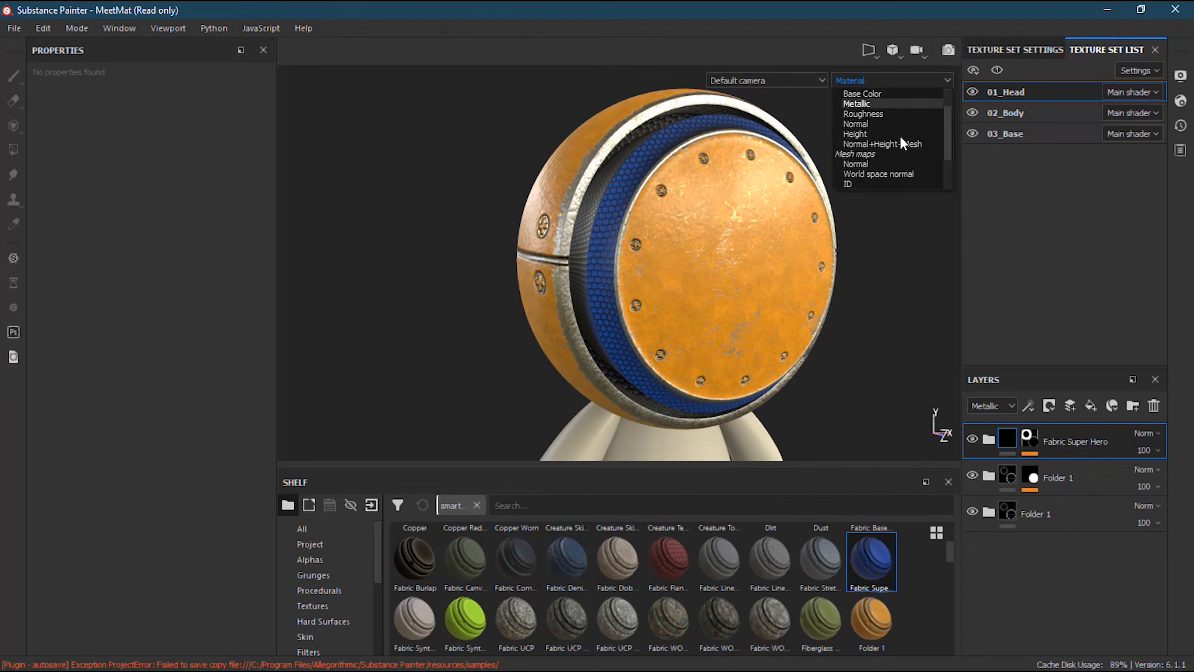
pyautogui.click(866, 187)
pyautogui.click(938, 79)
pyautogui.scroll(3, 901, 119)
pyautogui.click(912, 104)
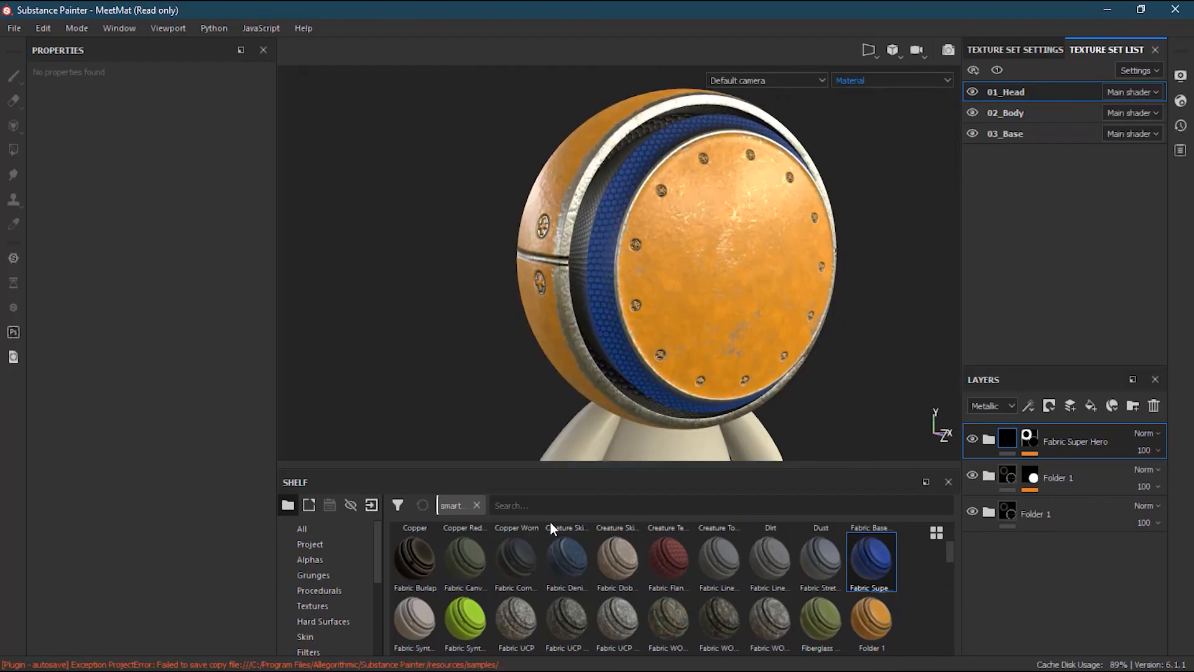
# Apply the Skin Face smart material only to the head's round front disc and inspect it up close.
pyautogui.scroll(-5, 573, 587)
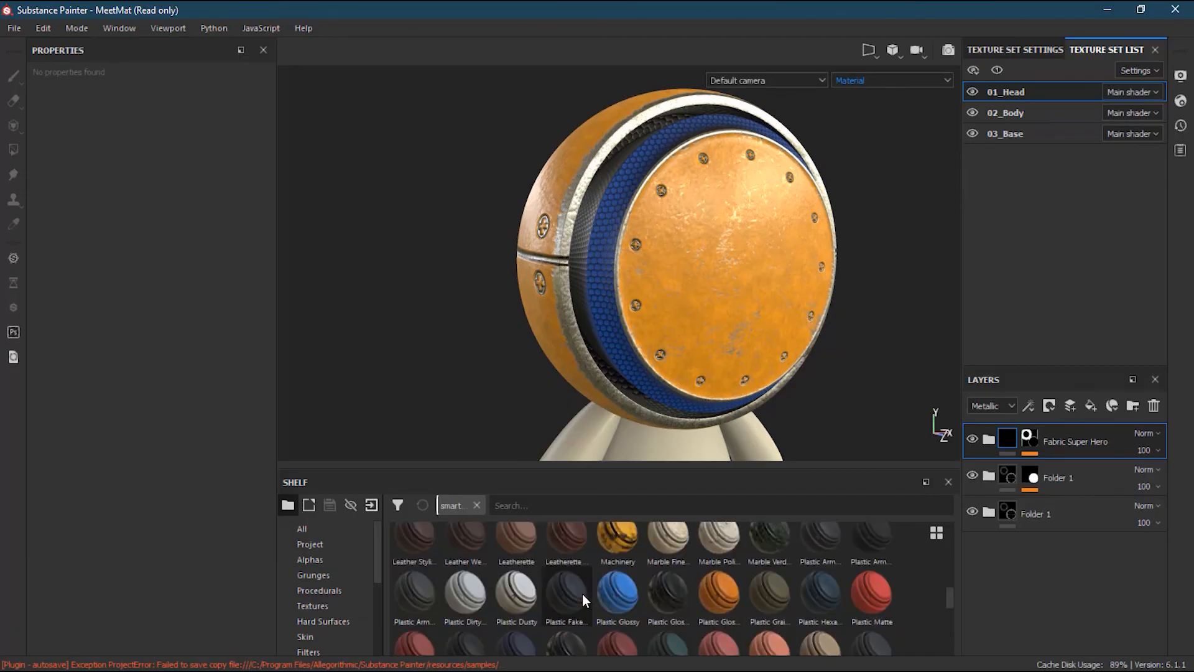
pyautogui.scroll(-4, 582, 594)
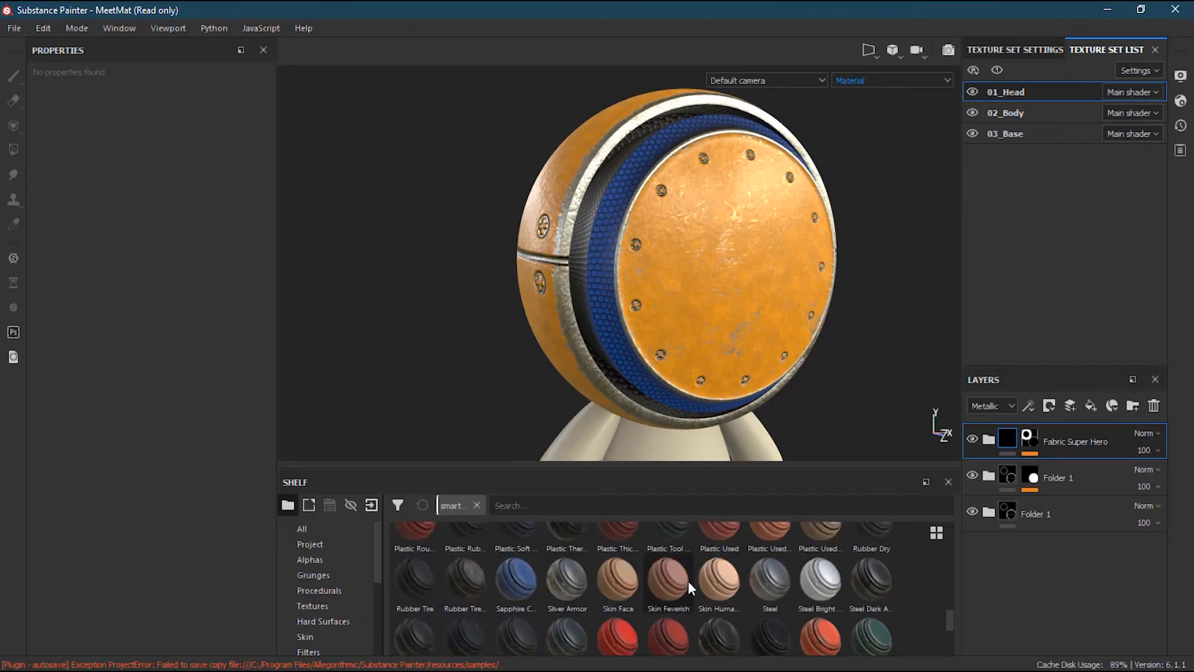
pyautogui.moveTo(717, 580)
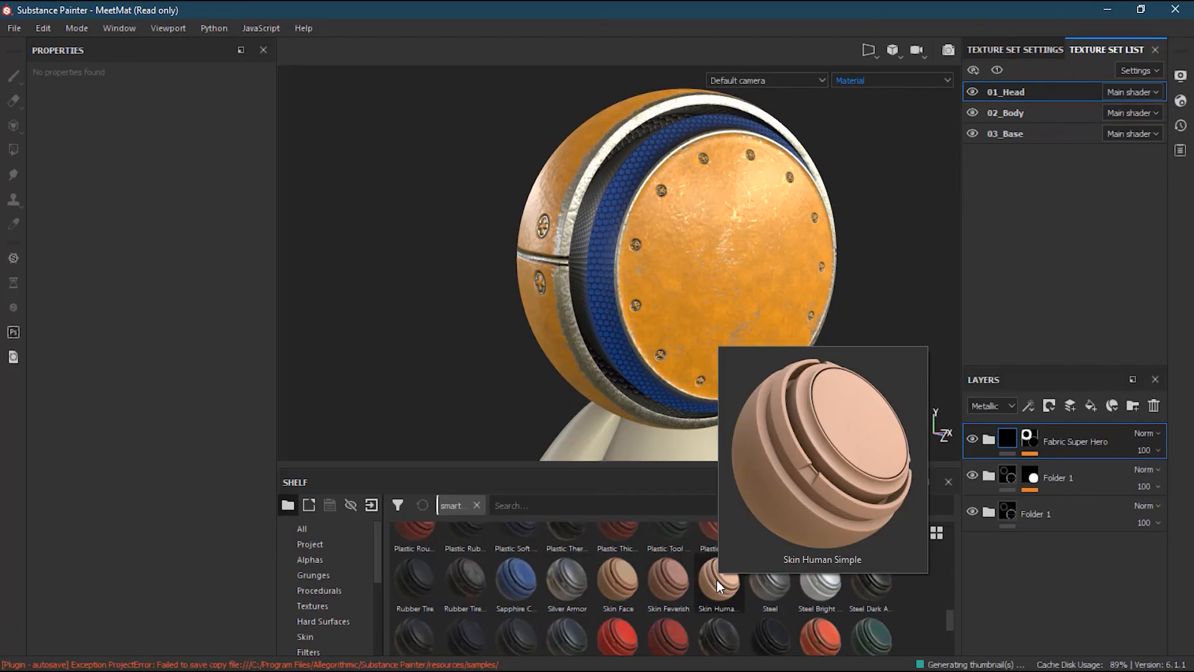
pyautogui.click(716, 580)
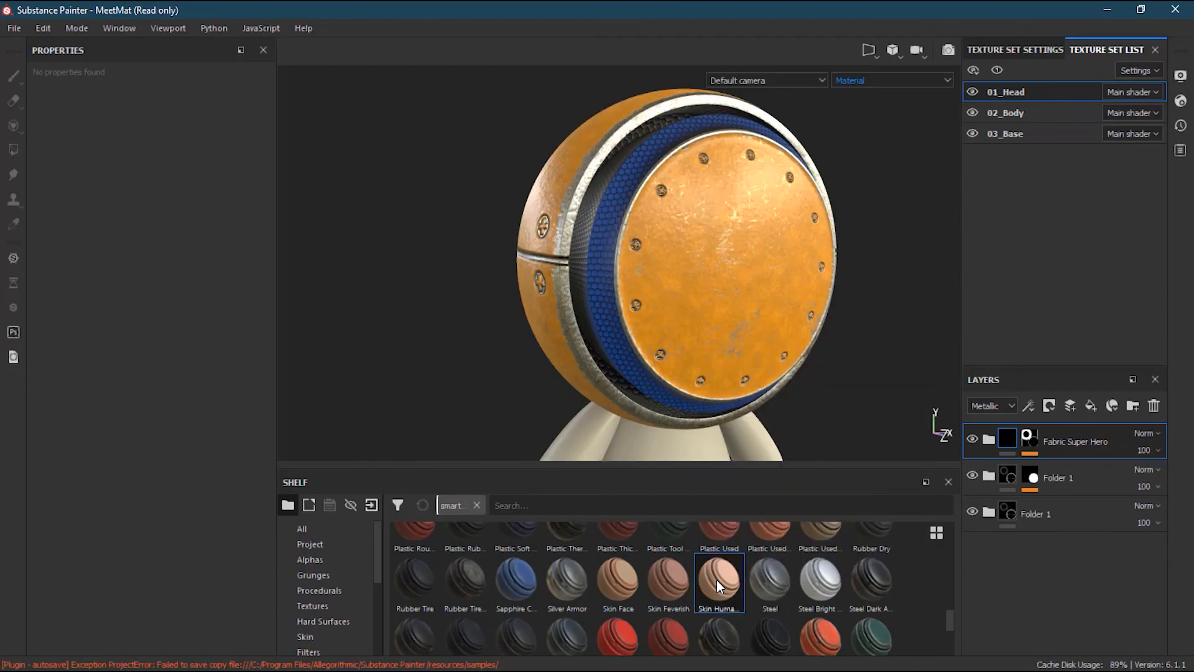
pyautogui.click(630, 583)
pyautogui.moveTo(630, 583); pyautogui.dragTo(716, 293)
pyautogui.keyDown('alt'); pyautogui.moveTo(821, 352); pyautogui.dragTo(736, 294); pyautogui.keyUp('alt')
pyautogui.keyDown('alt'); pyautogui.moveTo(736, 294); pyautogui.dragTo(1048, 189, button='right'); pyautogui.keyUp('alt')
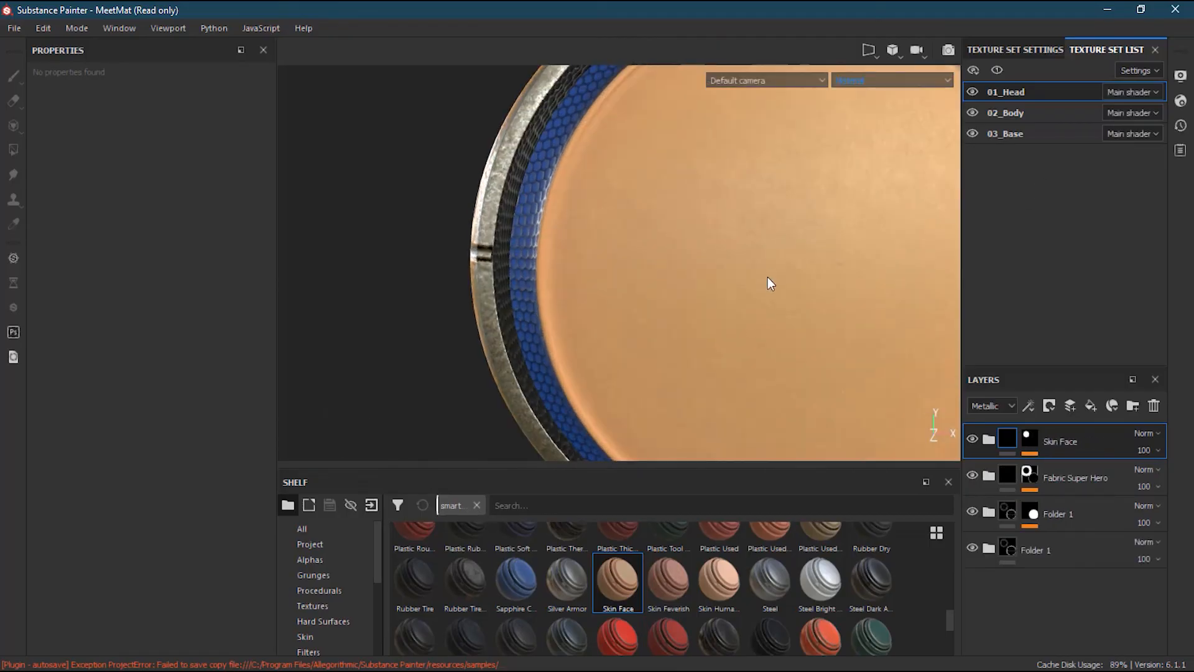
pyautogui.keyDown('alt'); pyautogui.moveTo(834, 218); pyautogui.dragTo(759, 301, button='middle'); pyautogui.keyUp('alt')
pyautogui.keyDown('alt'); pyautogui.moveTo(759, 301); pyautogui.dragTo(431, 319, button='right'); pyautogui.keyUp('alt')
pyautogui.keyDown('alt'); pyautogui.moveTo(809, 346); pyautogui.dragTo(757, 315); pyautogui.keyUp('alt')
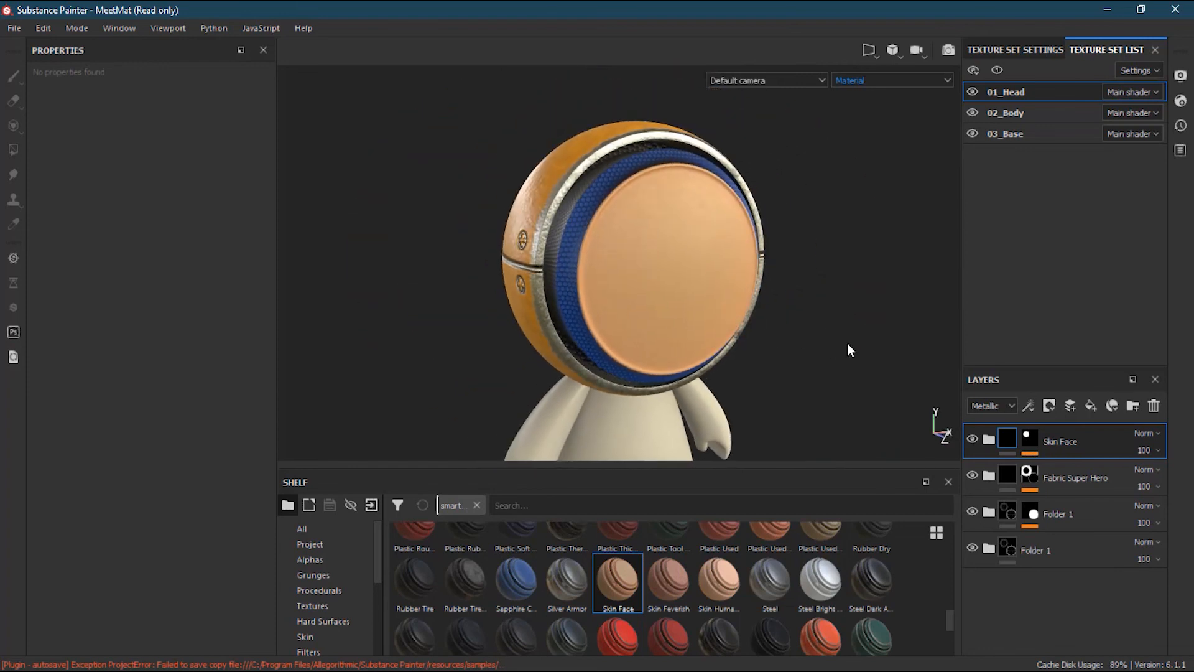
# Try the Skin Feverish smart material on the torso and legs of the body and undo it.
pyautogui.keyDown('alt'); pyautogui.moveTo(719, 323); pyautogui.dragTo(667, 347); pyautogui.keyUp('alt')
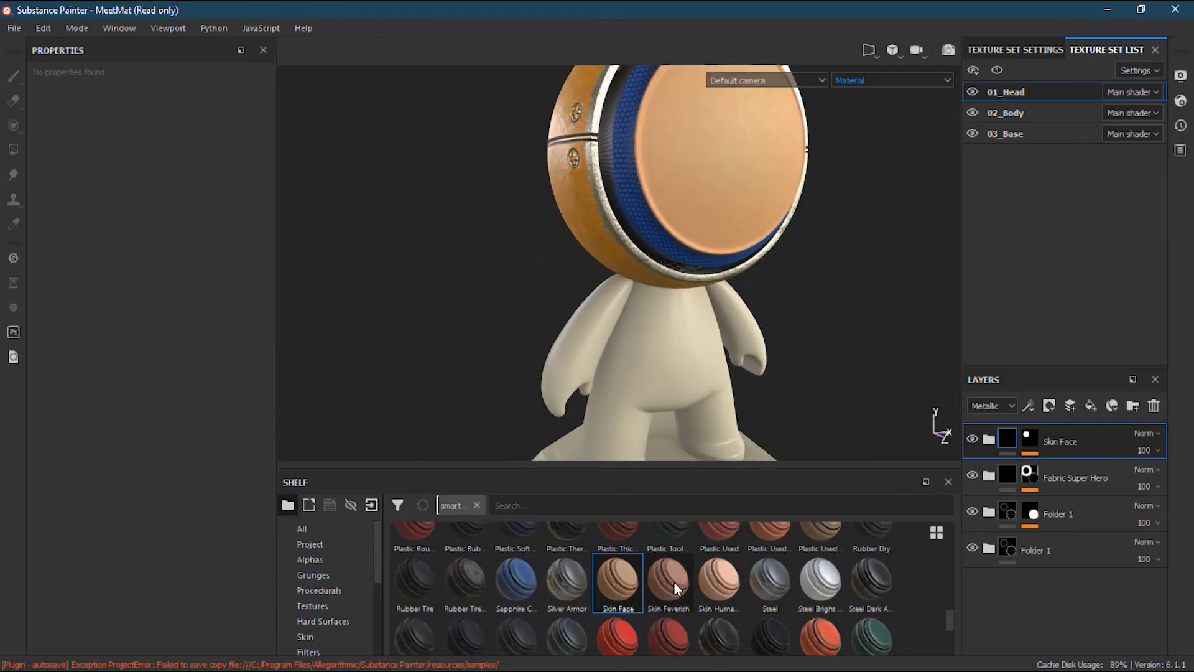
pyautogui.moveTo(667, 579)
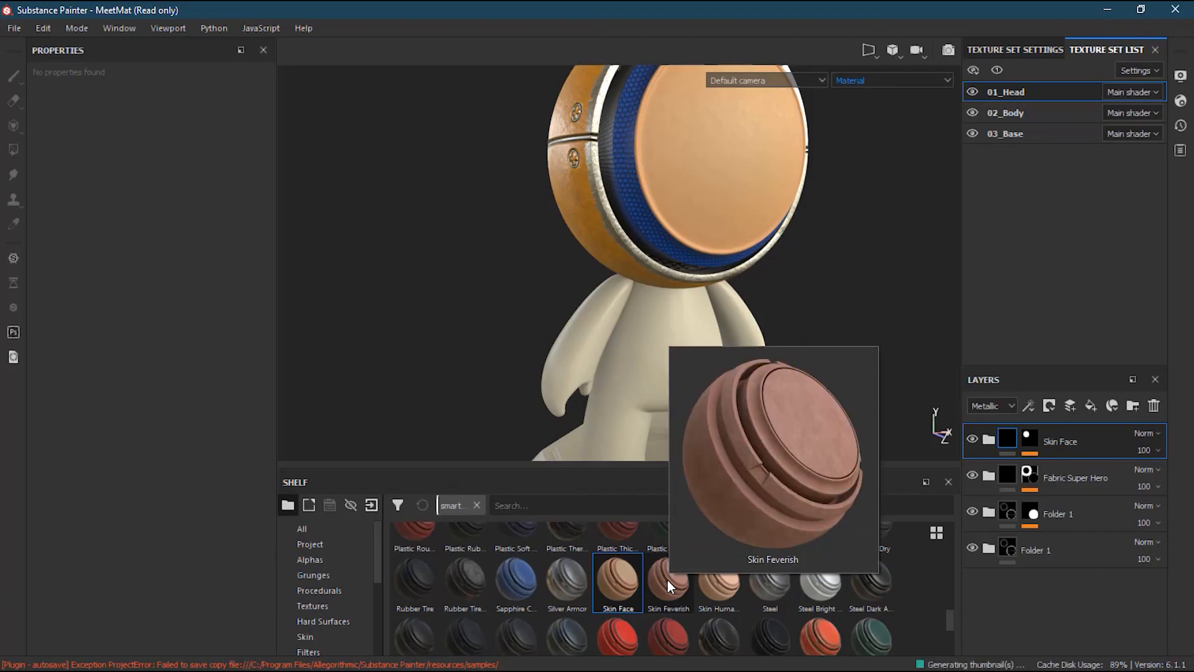
pyautogui.click(667, 580)
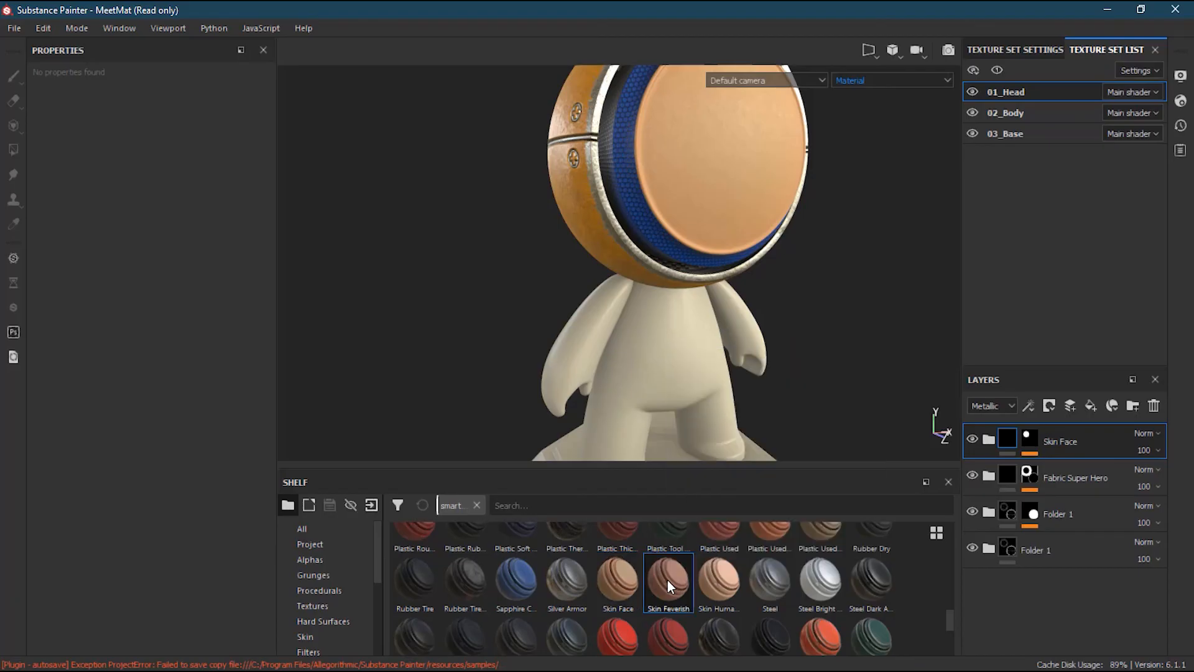
pyautogui.moveTo(667, 579); pyautogui.dragTo(653, 328)
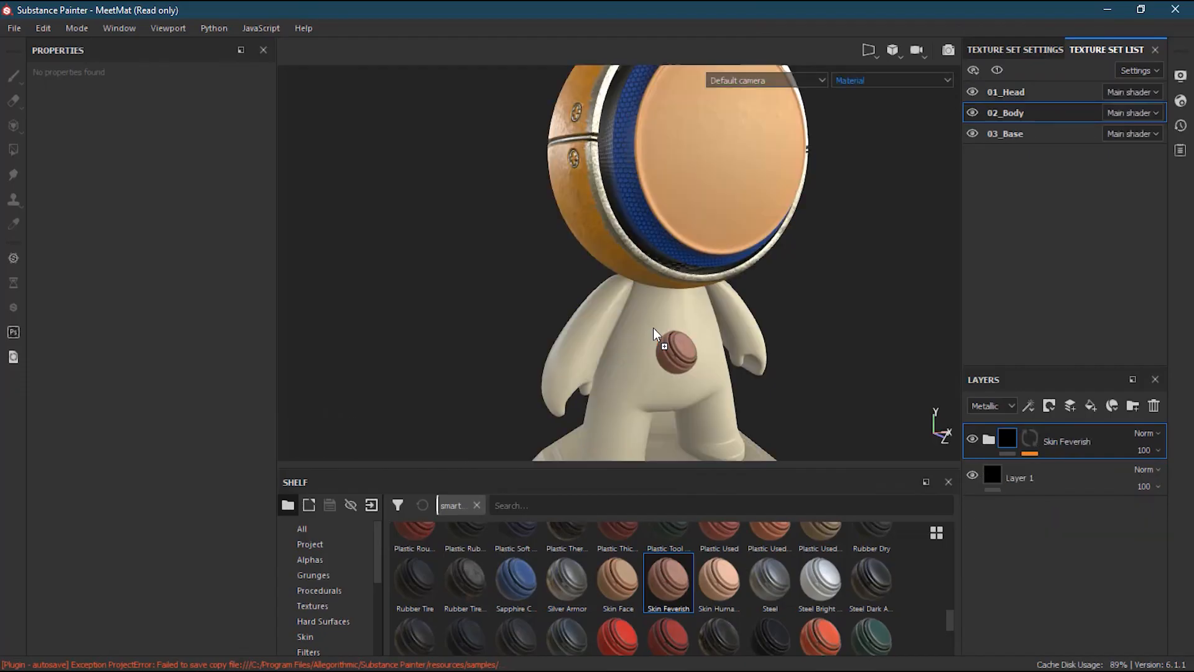
pyautogui.scroll(3, 637, 354)
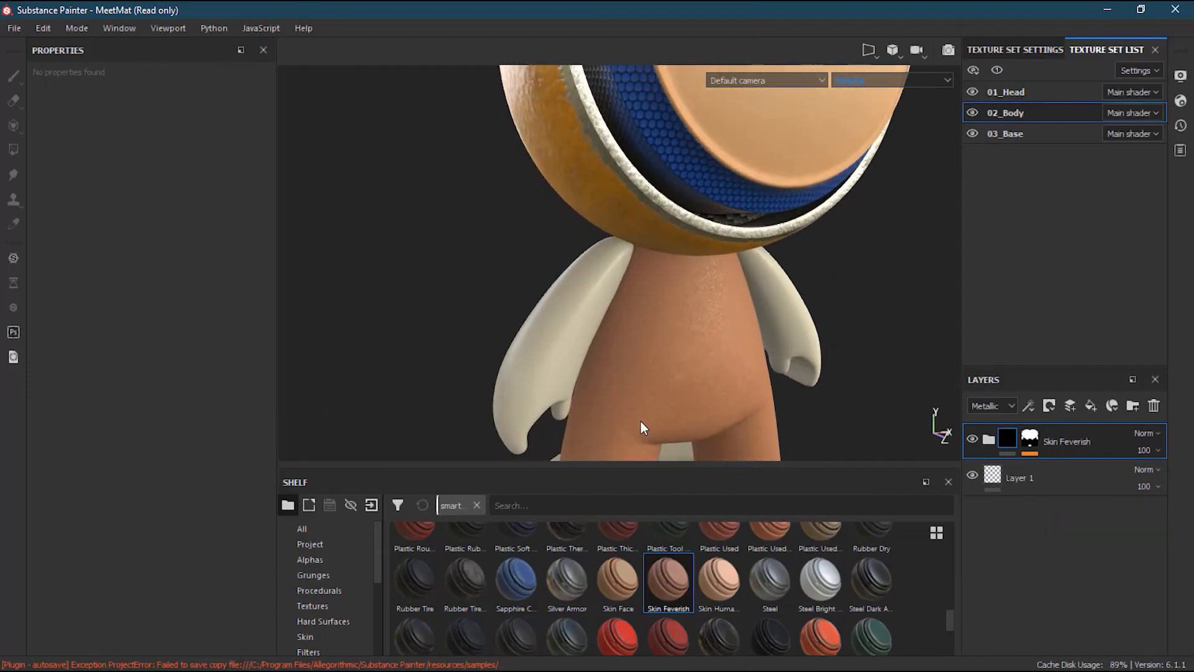
pyautogui.moveTo(640, 414)
pyautogui.mouseDown(button='middle')
pyautogui.moveTo(644, 229)
pyautogui.moveTo(645, 277)
pyautogui.mouseUp(button='middle')
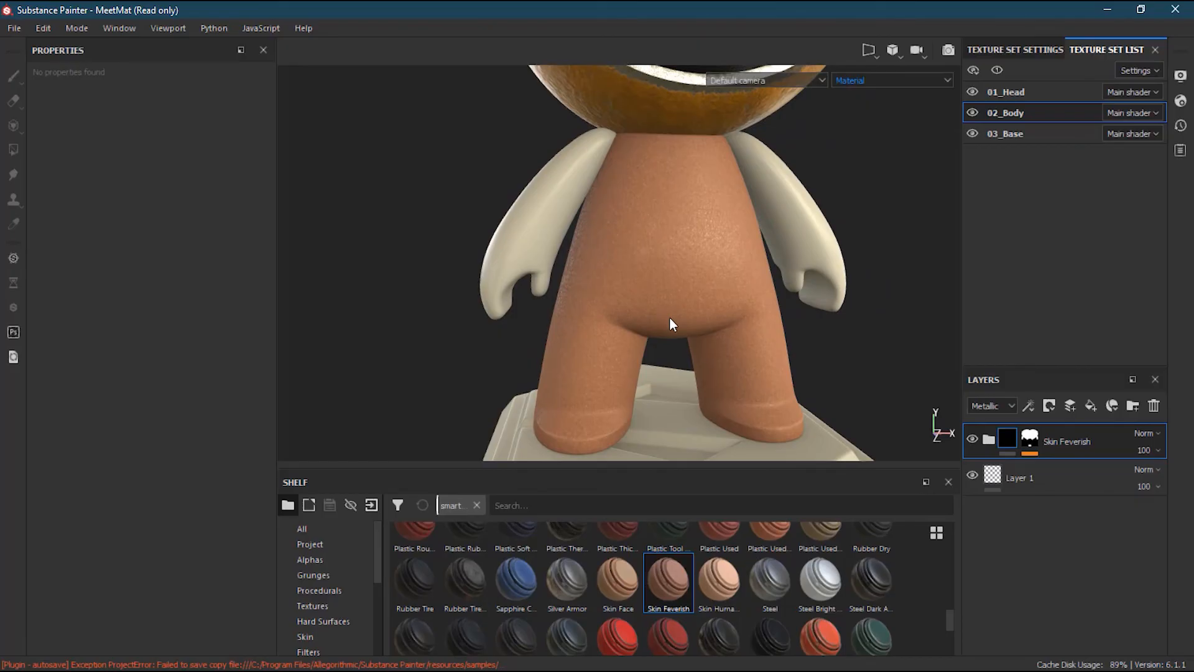
pyautogui.hotkey('ctrl', 'z')
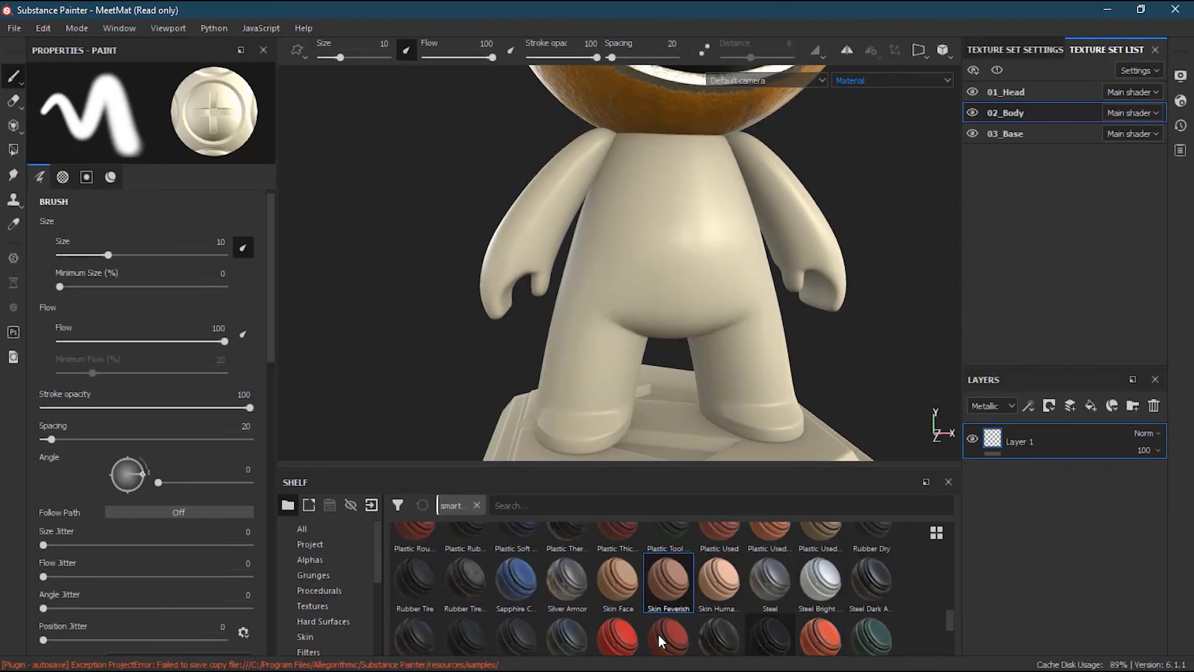
# Apply the orange-red Steel Painted Scraped smart material only to the torso and legs of the body.
pyautogui.moveTo(828, 634); pyautogui.dragTo(651, 223)
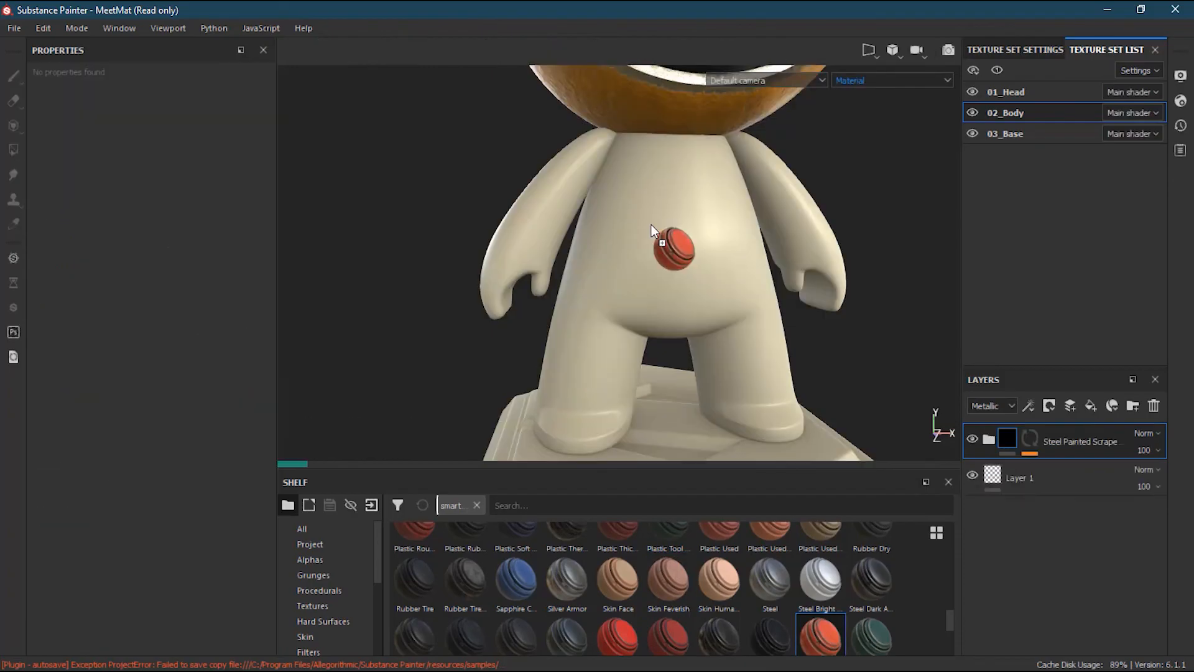
pyautogui.keyDown('alt'); pyautogui.moveTo(646, 228); pyautogui.dragTo(682, 252); pyautogui.keyUp('alt')
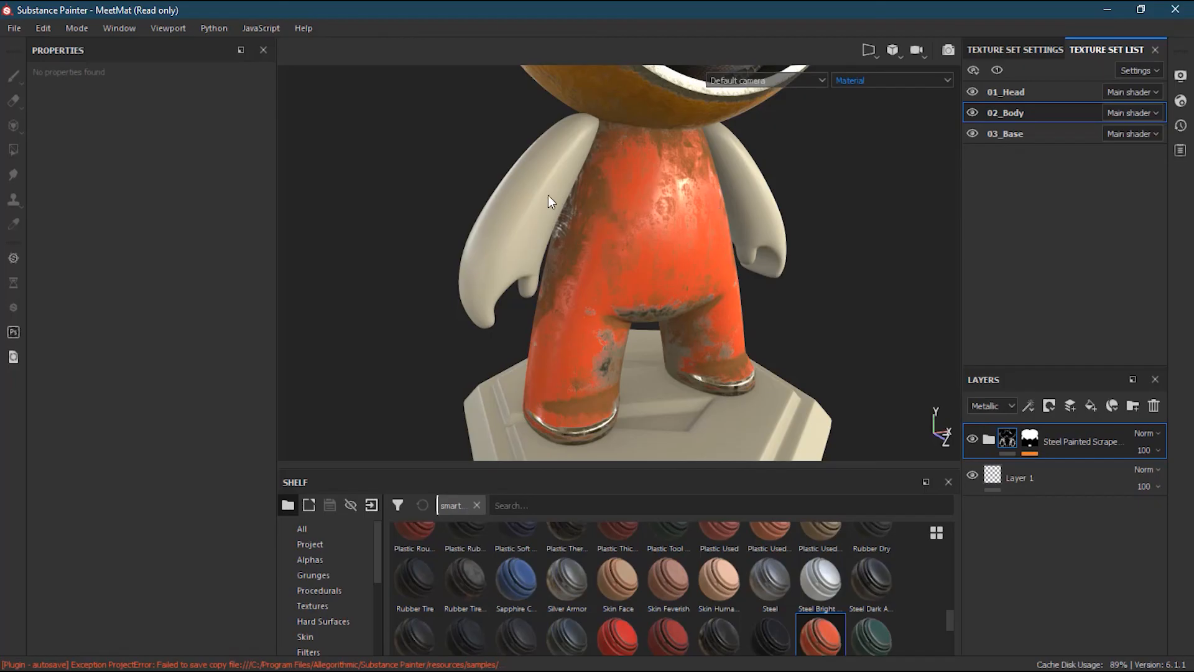
pyautogui.keyDown('alt'); pyautogui.moveTo(643, 237); pyautogui.dragTo(706, 295); pyautogui.keyUp('alt')
# Apply the Skin Human Simple smart material only to the arms of the body.
pyautogui.moveTo(720, 579); pyautogui.dragTo(519, 239)
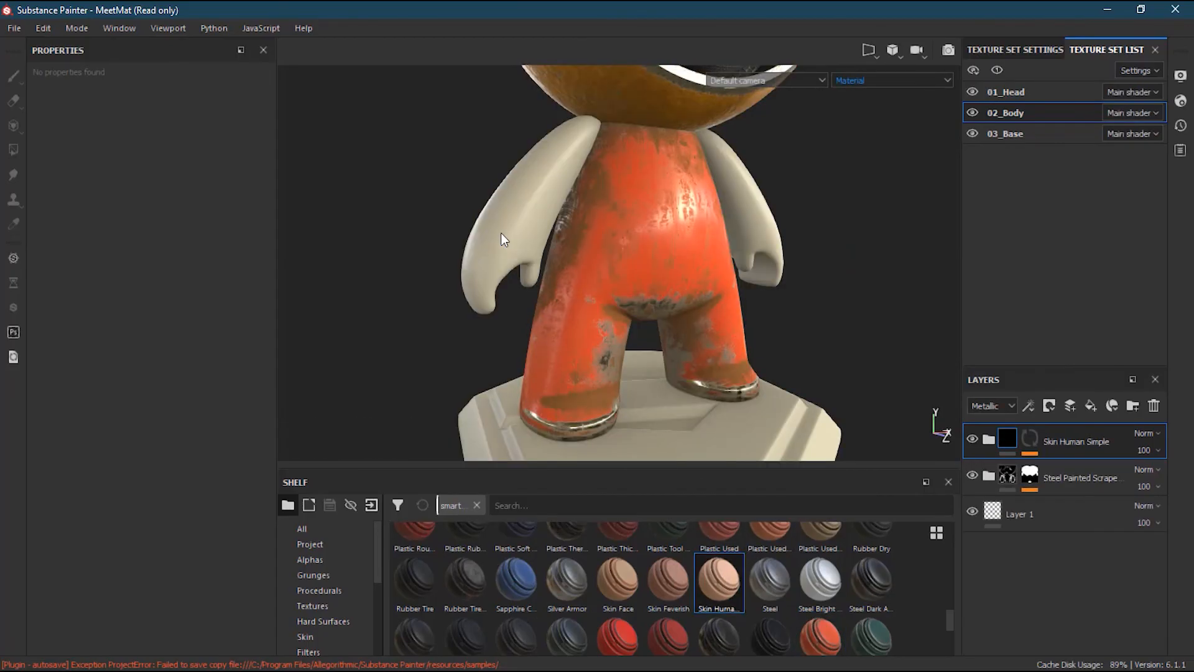
pyautogui.keyDown('alt'); pyautogui.moveTo(851, 252); pyautogui.dragTo(786, 262); pyautogui.keyUp('alt')
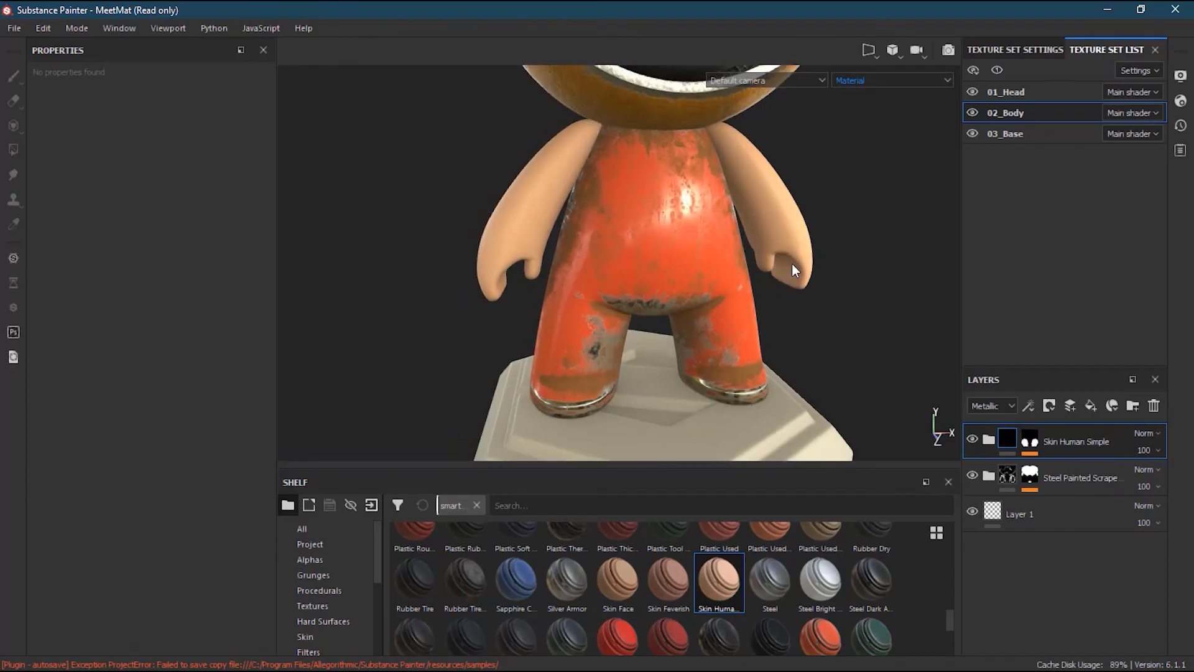
# Undo both masked body materials and apply the orange-red Steel Painted Scraped Dirty smart material to the whole body without a mask.
pyautogui.hotkey('ctrl', 'z')
pyautogui.hotkey('ctrl', 'z')
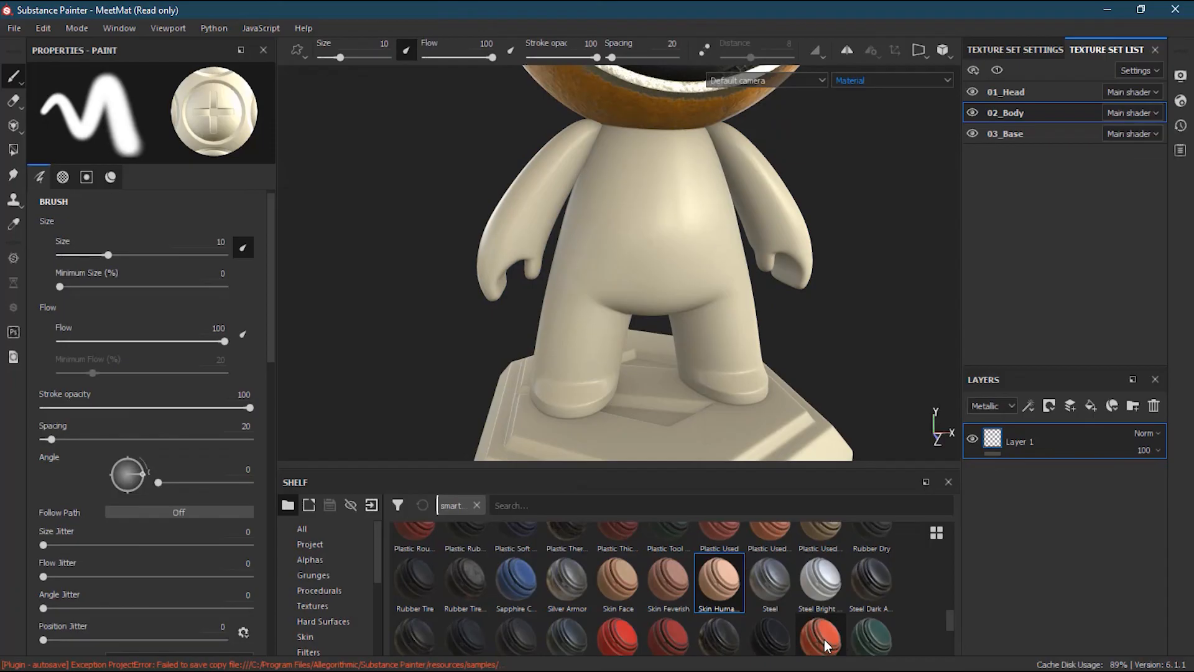
pyautogui.moveTo(824, 639)
pyautogui.mouseDown()
pyautogui.moveTo(782, 485)
pyautogui.moveTo(639, 240)
pyautogui.mouseUp()
pyautogui.keyDown('alt'); pyautogui.moveTo(556, 275); pyautogui.dragTo(620, 259); pyautogui.keyUp('alt')
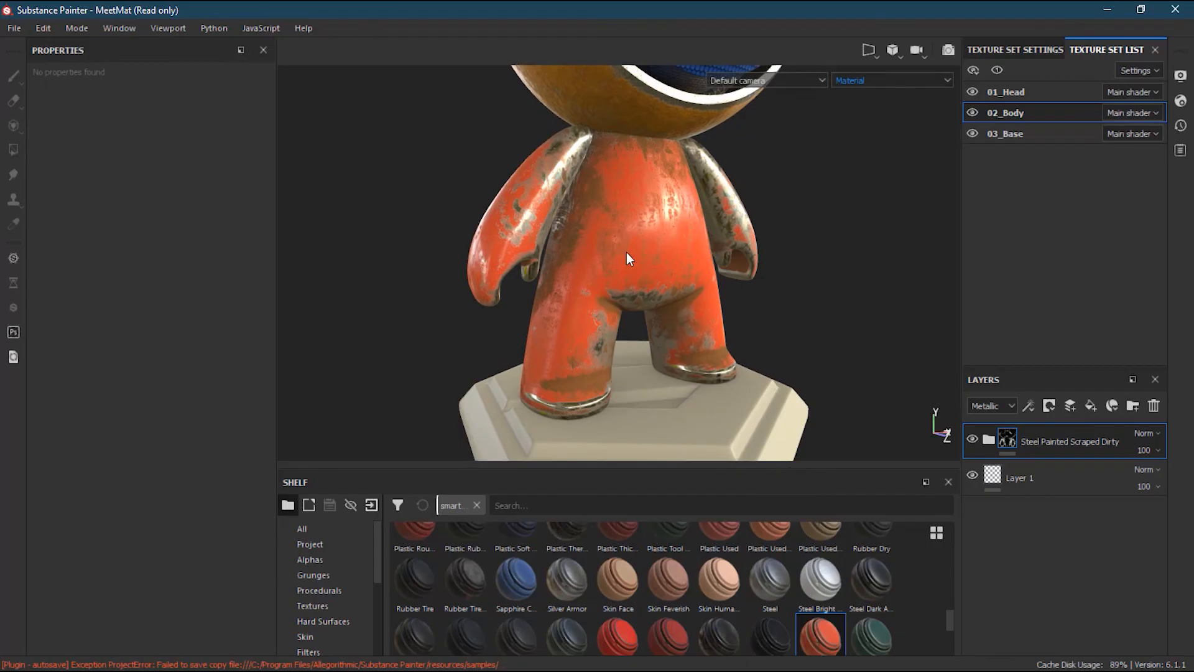
pyautogui.scroll(-3, 554, 301)
pyautogui.keyDown('alt'); pyautogui.moveTo(601, 311); pyautogui.dragTo(614, 323); pyautogui.keyUp('alt')
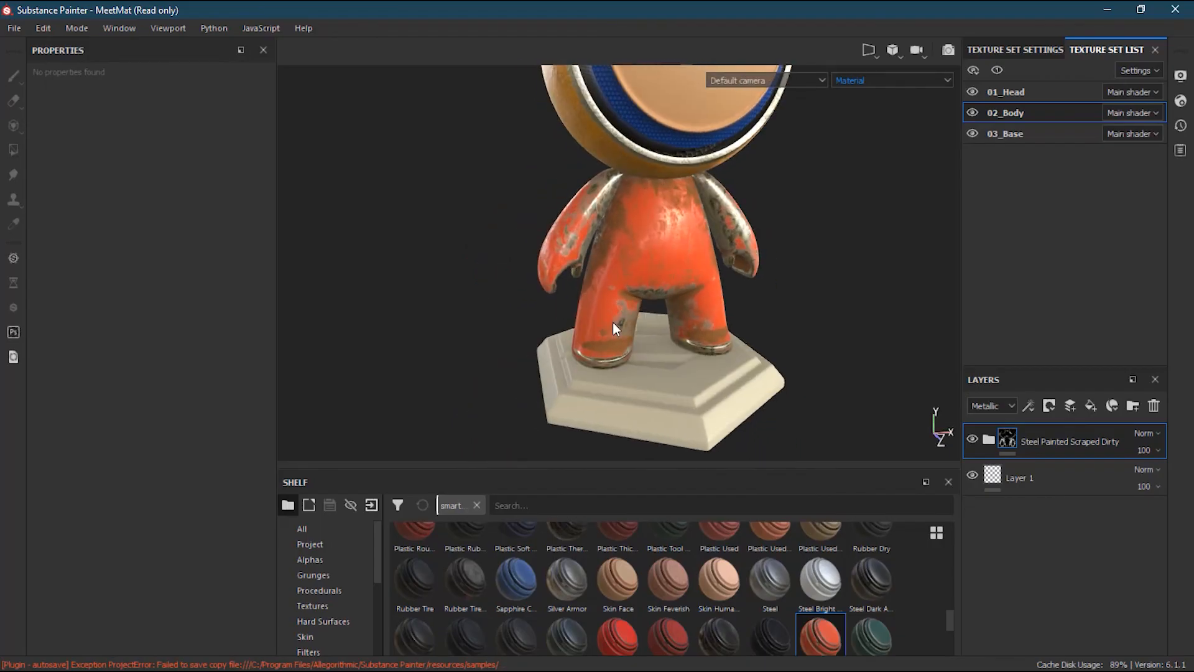
pyautogui.keyDown('alt'); pyautogui.moveTo(636, 304); pyautogui.dragTo(603, 446, button='middle'); pyautogui.keyUp('alt')
pyautogui.keyDown('alt'); pyautogui.moveTo(603, 446); pyautogui.dragTo(625, 316); pyautogui.keyUp('alt')
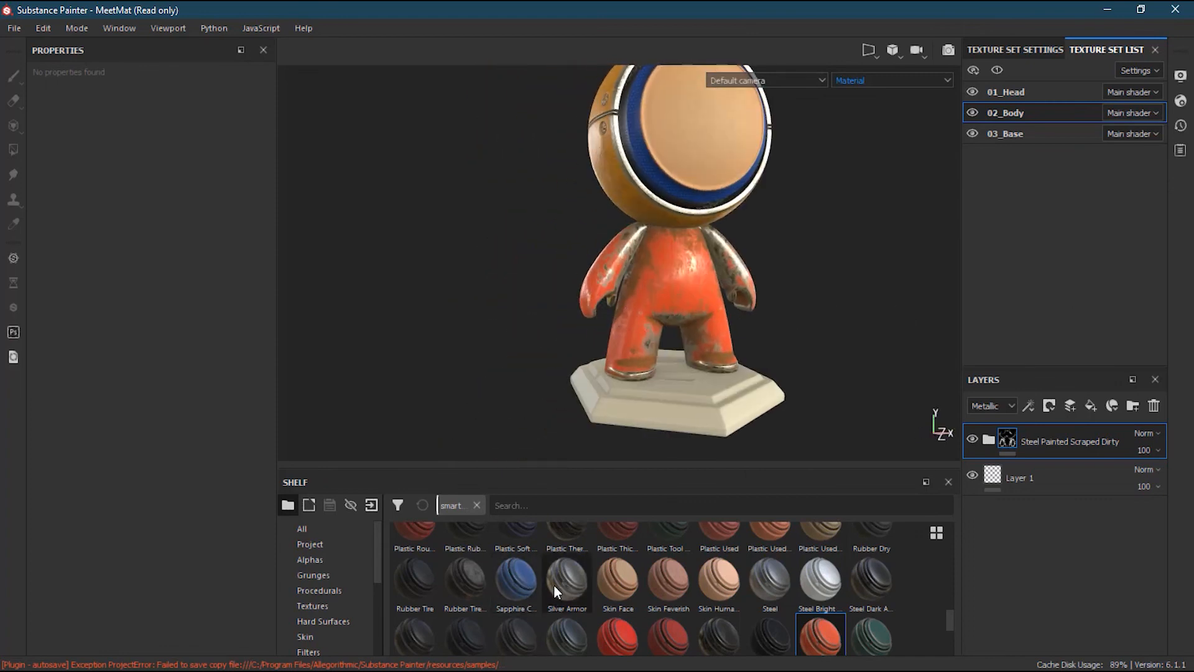
# Apply the Sapphire Corundum smart material to the whole hexagonal base.
pyautogui.click(523, 587)
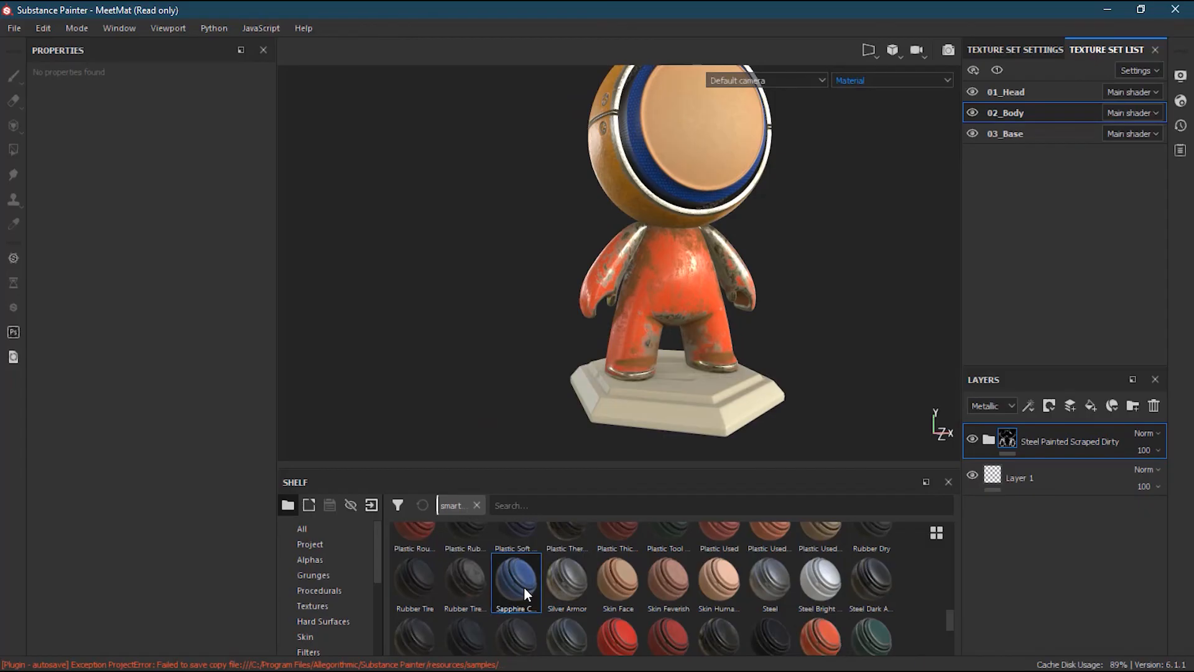
pyautogui.moveTo(523, 587); pyautogui.dragTo(691, 402)
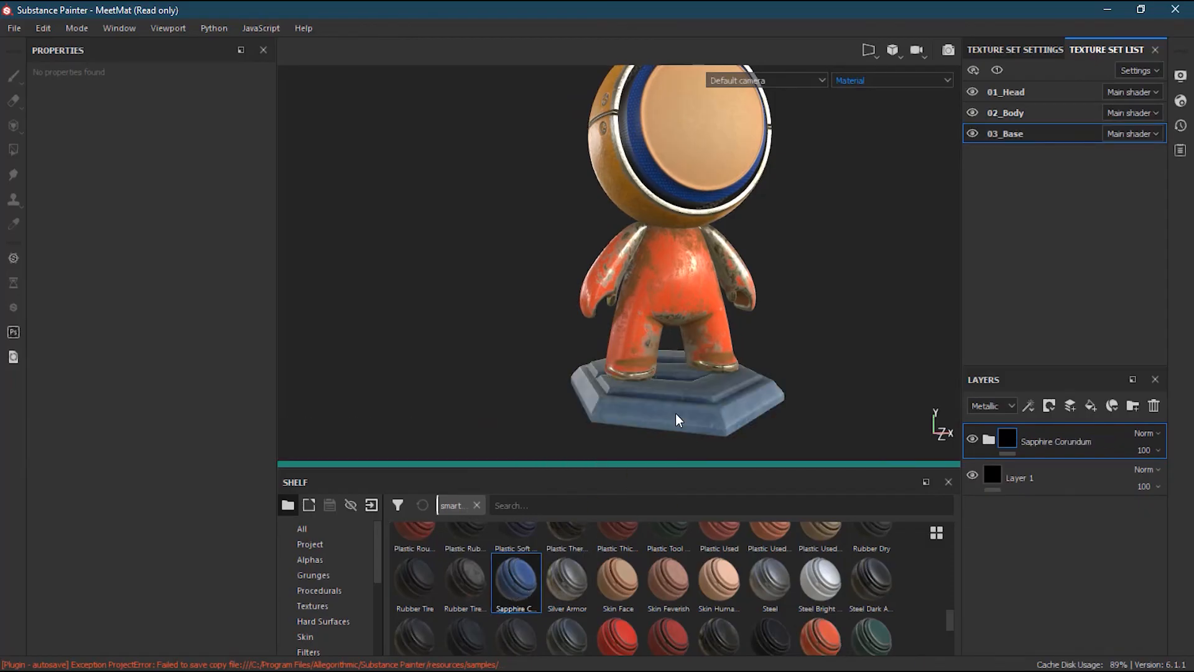
pyautogui.keyDown('alt'); pyautogui.moveTo(676, 410); pyautogui.dragTo(904, 353, button='right'); pyautogui.keyUp('alt')
pyautogui.keyDown('alt'); pyautogui.moveTo(701, 390); pyautogui.dragTo(717, 420); pyautogui.keyUp('alt')
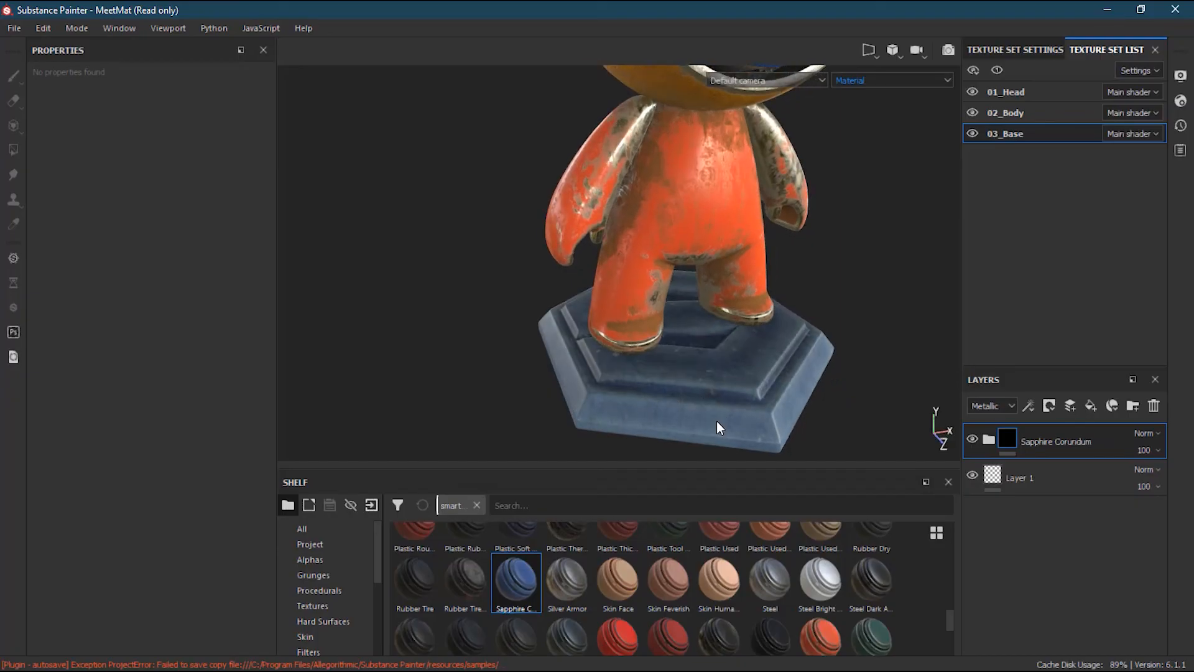
pyautogui.scroll(-3, 874, 591)
pyautogui.scroll(3, 873, 591)
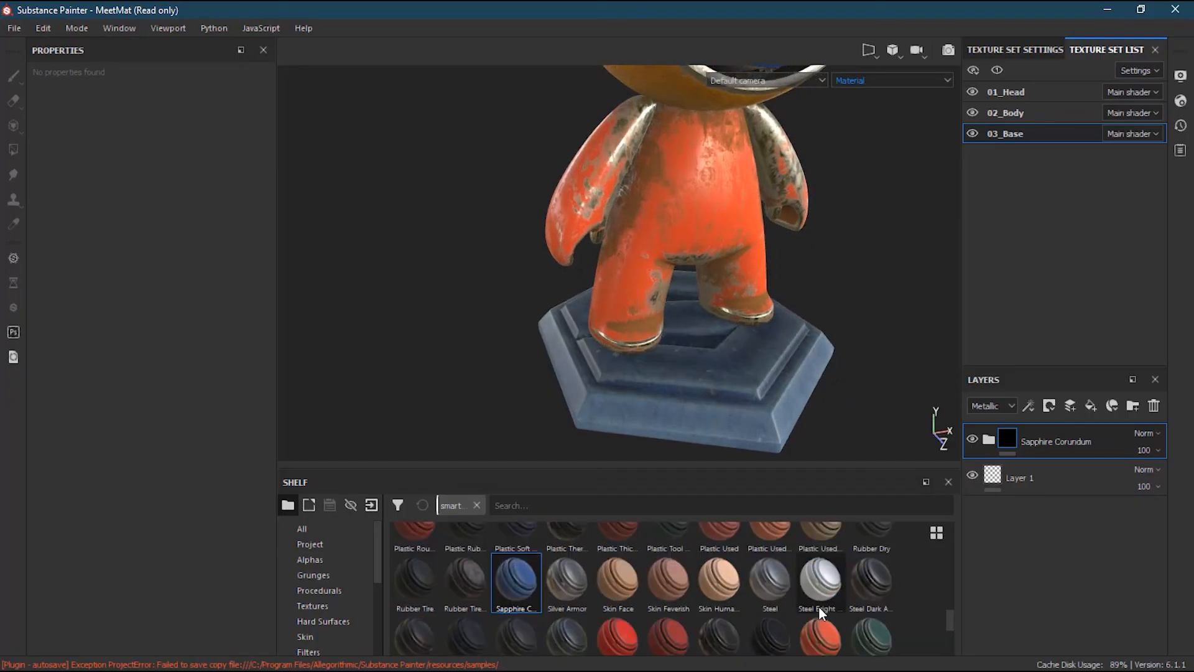
# Apply the red Steel Painted Chipped smart material only to the base's upper plate and the green Steel Painted Scraped one only to its outer rim.
pyautogui.moveTo(677, 633)
pyautogui.mouseDown()
pyautogui.moveTo(698, 552)
pyautogui.moveTo(698, 376)
pyautogui.moveTo(603, 409)
pyautogui.moveTo(824, 371)
pyautogui.moveTo(612, 387)
pyautogui.mouseUp()
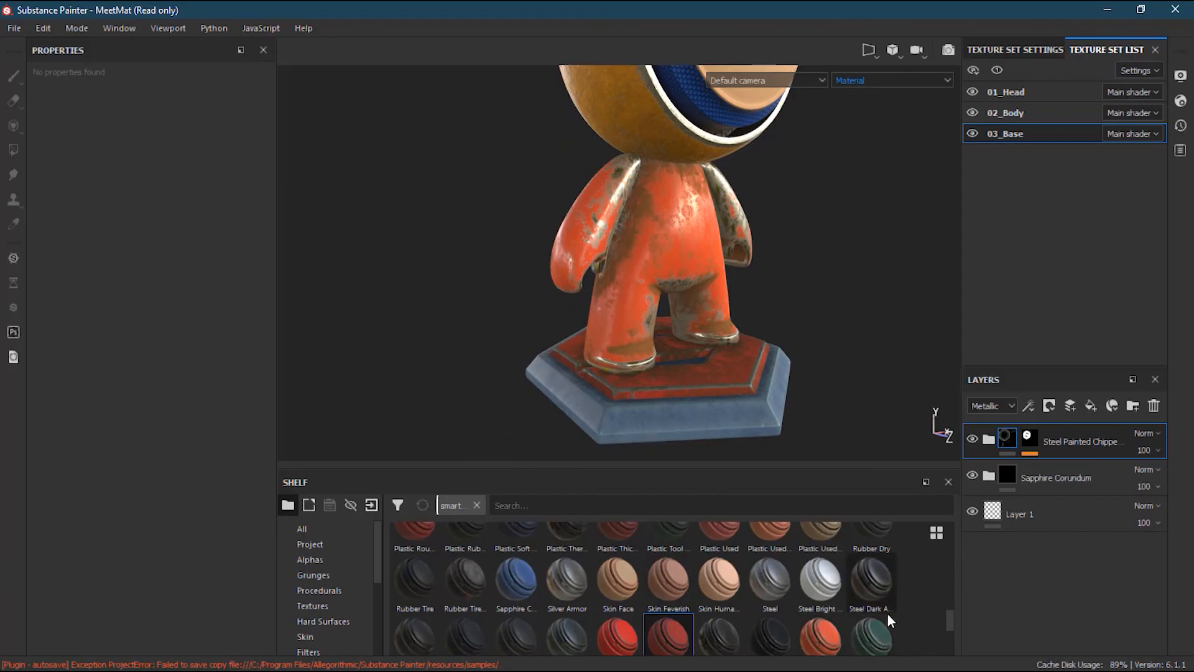
pyautogui.click(879, 637)
pyautogui.moveTo(880, 636); pyautogui.dragTo(723, 422)
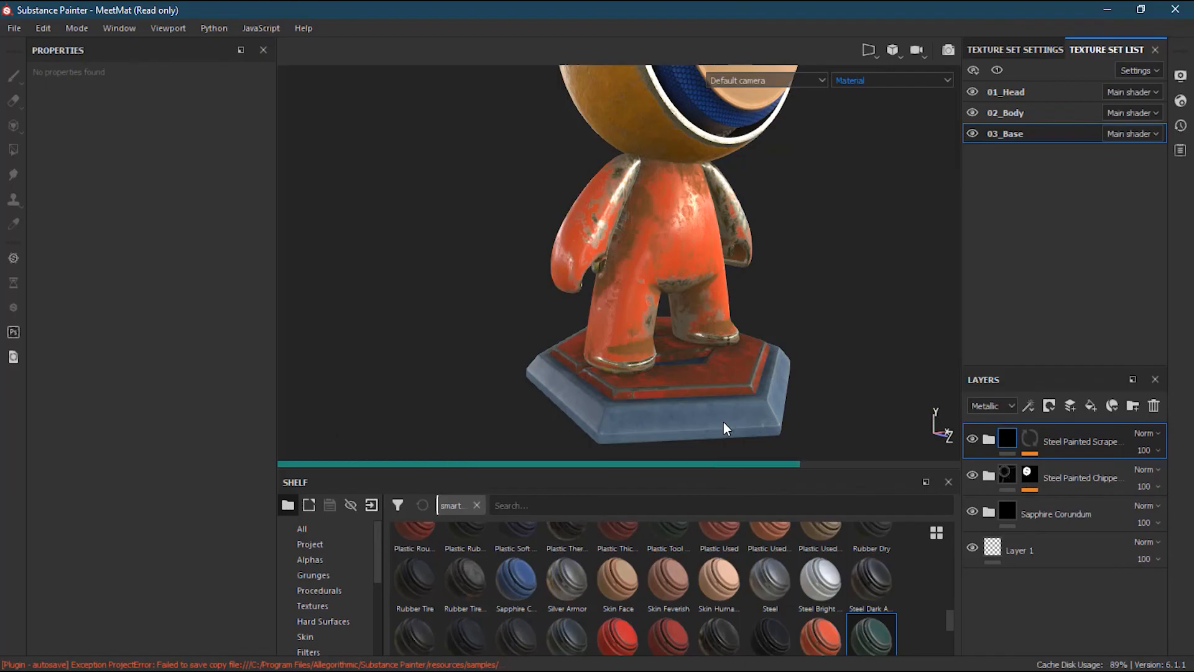
pyautogui.keyDown('alt'); pyautogui.moveTo(679, 404); pyautogui.dragTo(708, 360); pyautogui.keyUp('alt')
pyautogui.keyDown('alt'); pyautogui.moveTo(708, 360); pyautogui.dragTo(648, 400, button='middle'); pyautogui.keyUp('alt')
pyautogui.keyDown('alt'); pyautogui.moveTo(621, 400); pyautogui.dragTo(695, 402); pyautogui.keyUp('alt')
pyautogui.keyDown('alt'); pyautogui.moveTo(696, 402); pyautogui.dragTo(601, 396, button='right'); pyautogui.keyUp('alt')
pyautogui.keyDown('alt'); pyautogui.moveTo(602, 401); pyautogui.dragTo(549, 366); pyautogui.keyUp('alt')
pyautogui.keyDown('alt'); pyautogui.moveTo(681, 368); pyautogui.dragTo(657, 352, button='middle'); pyautogui.keyUp('alt')
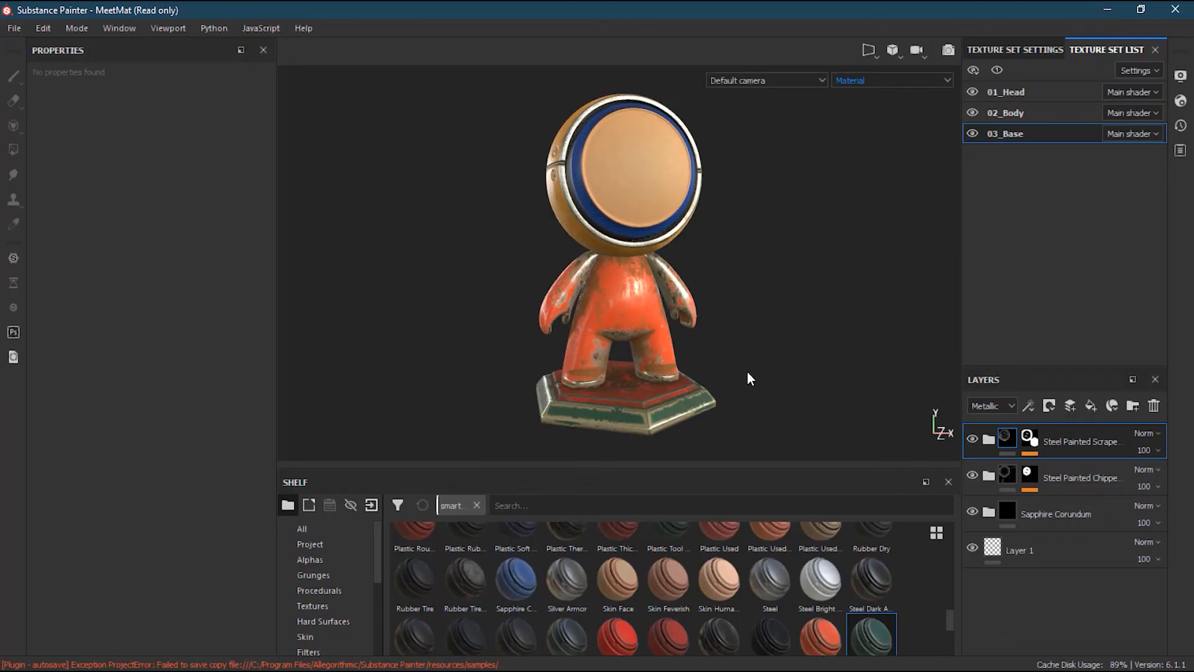
pyautogui.keyDown('alt'); pyautogui.moveTo(698, 308); pyautogui.dragTo(704, 304, button='right'); pyautogui.keyUp('alt')
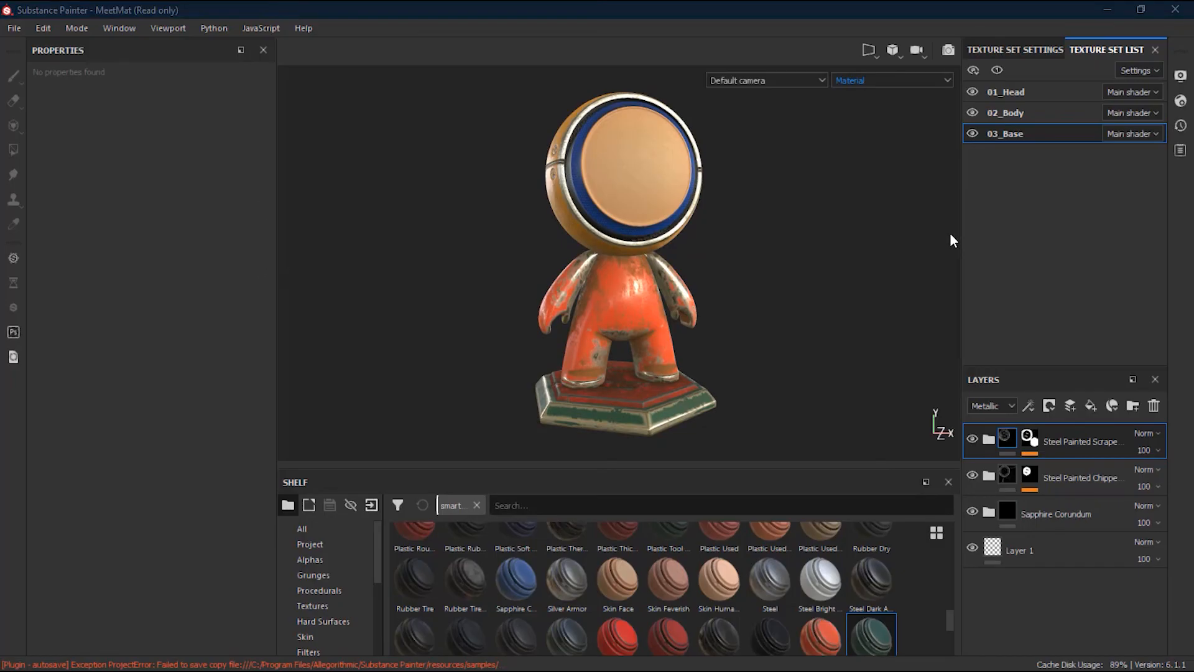
# Step back through the history entries to the state before the smart materials were applied and return to the latest entry.
pyautogui.click(1182, 151)
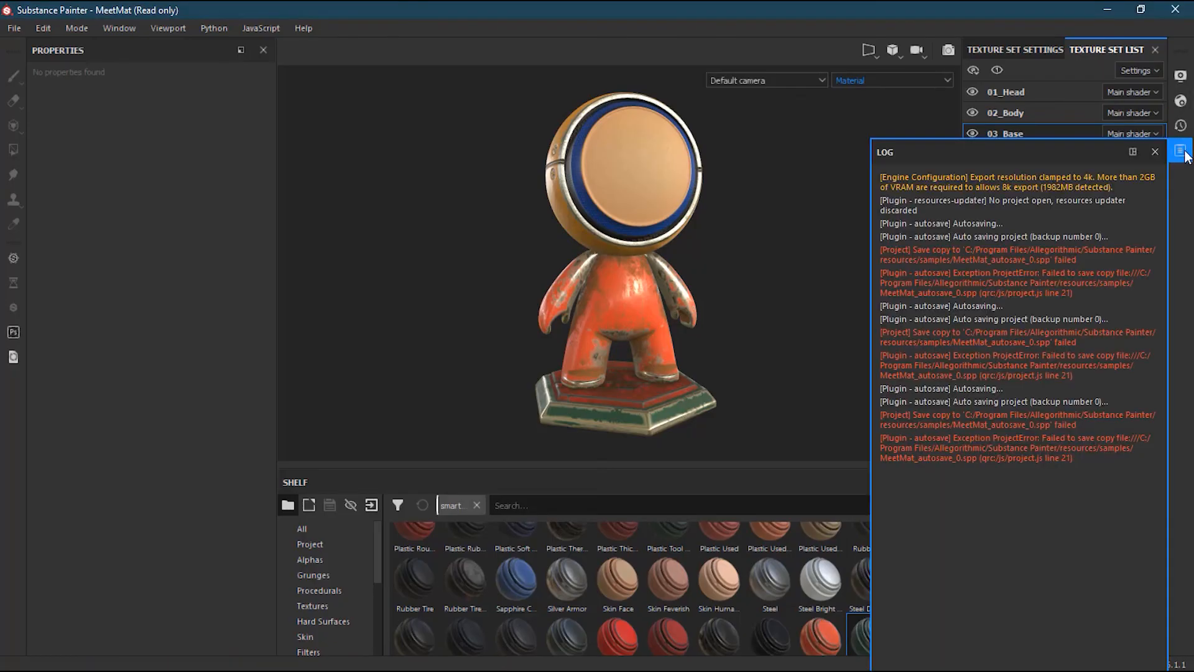
pyautogui.click(1182, 127)
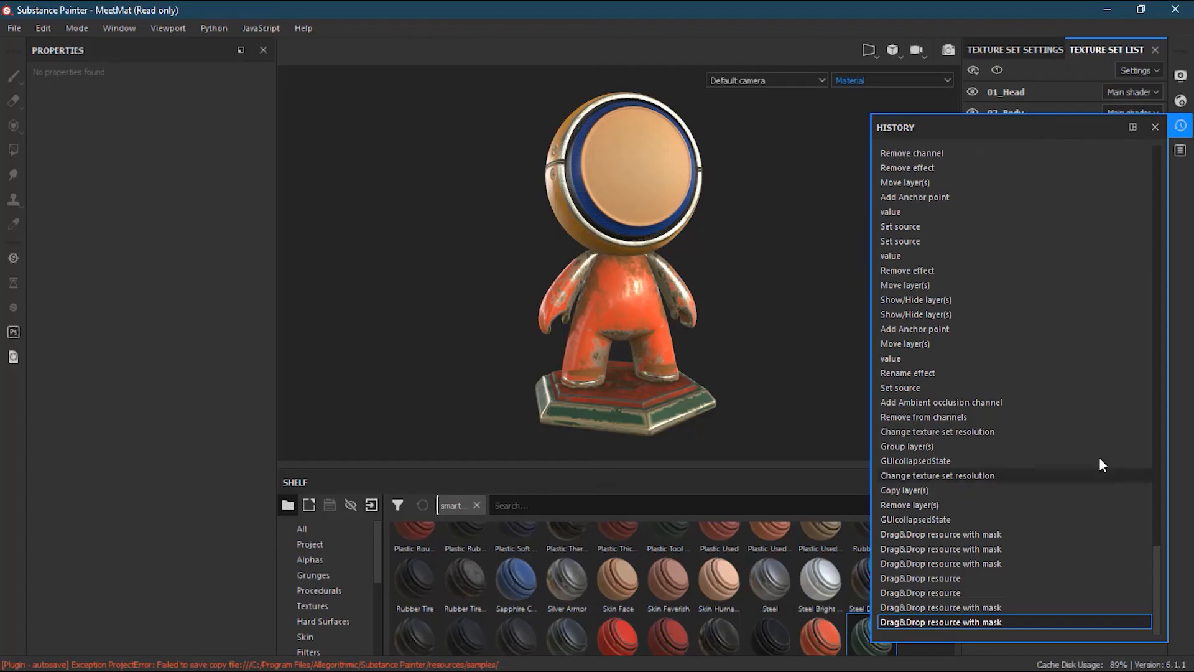
pyautogui.click(950, 607)
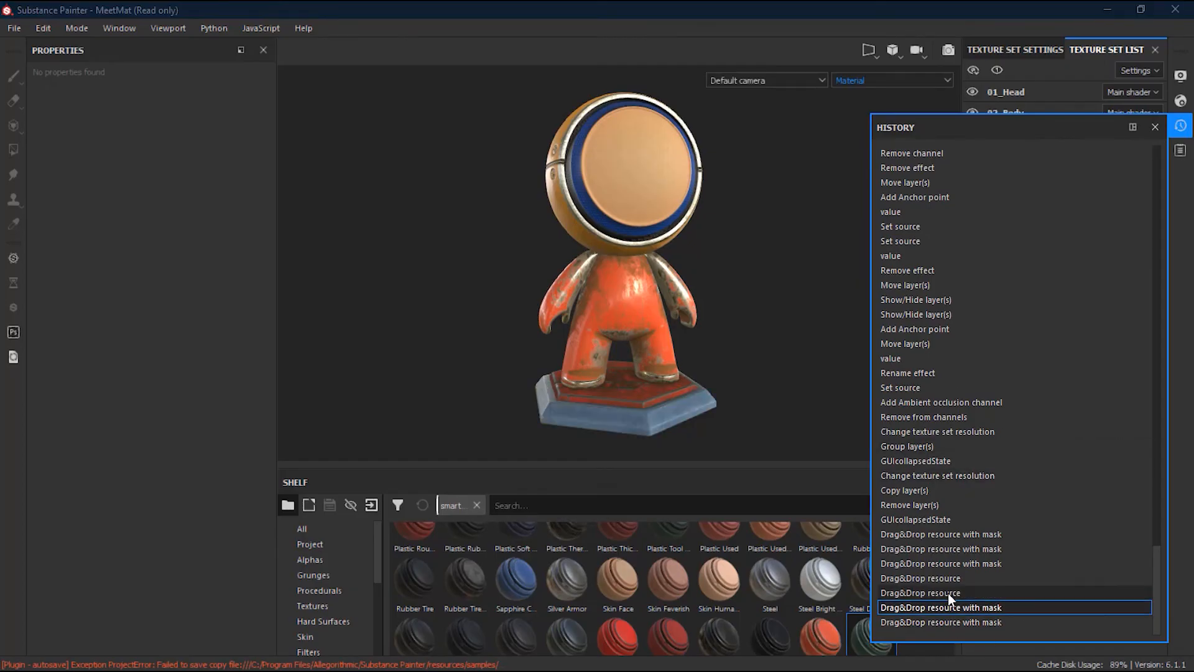
pyautogui.click(948, 592)
pyautogui.click(948, 578)
pyautogui.click(950, 564)
pyautogui.click(954, 536)
pyautogui.click(950, 491)
pyautogui.click(949, 461)
pyautogui.click(948, 520)
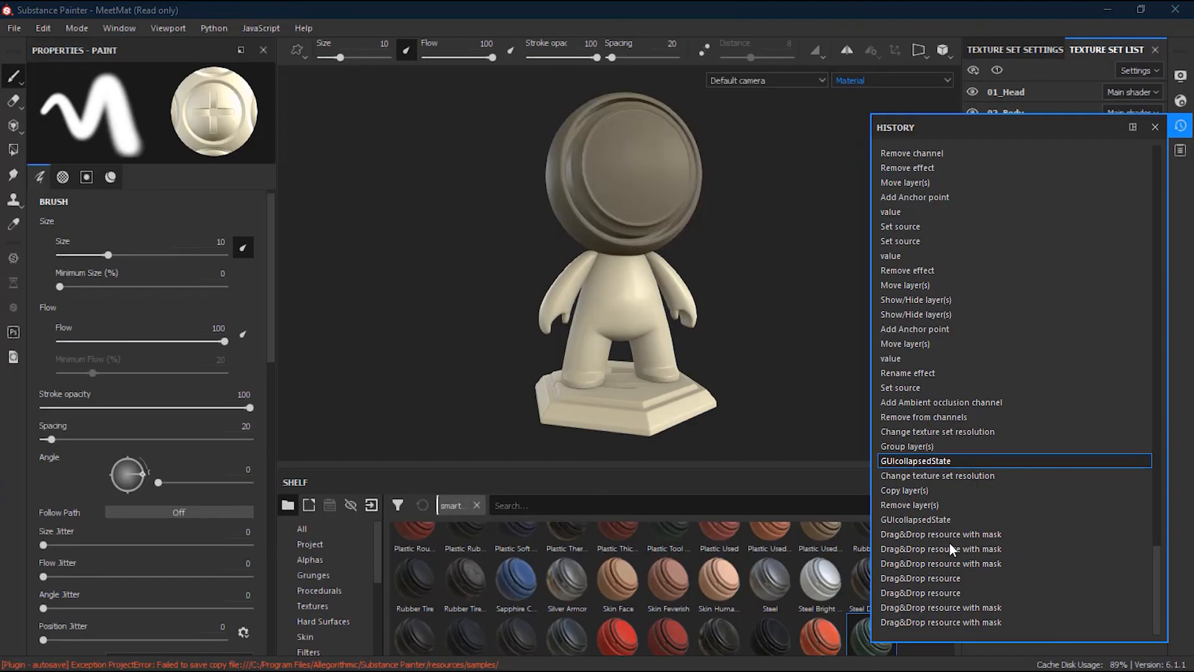
pyautogui.click(934, 621)
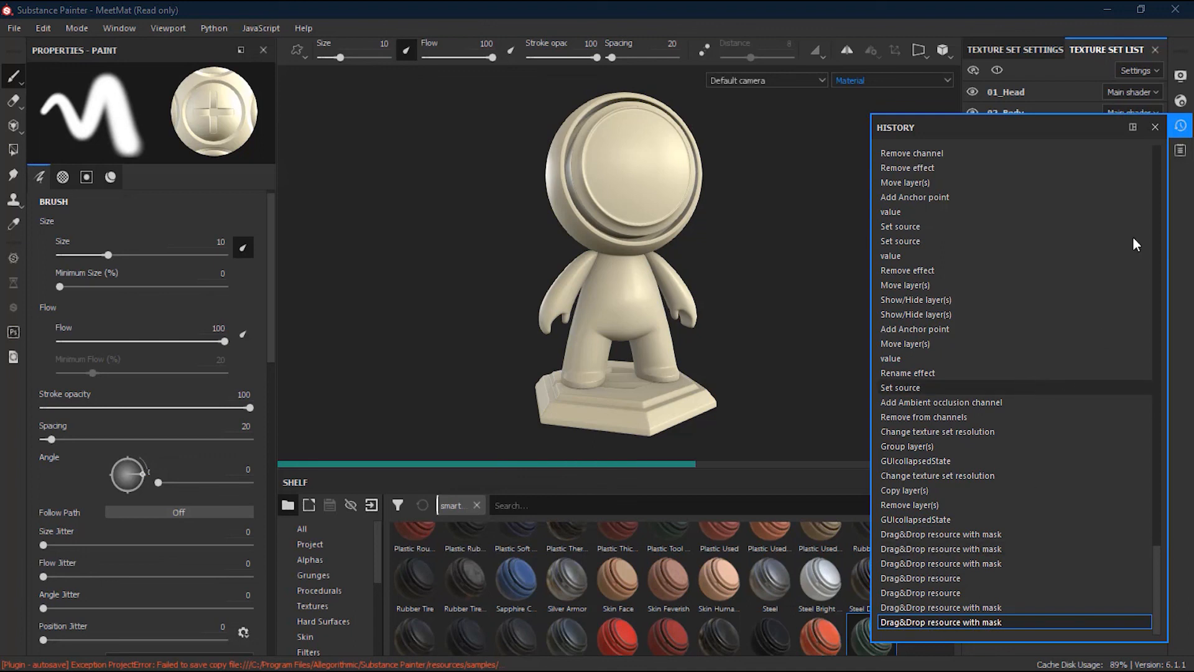
pyautogui.click(1155, 128)
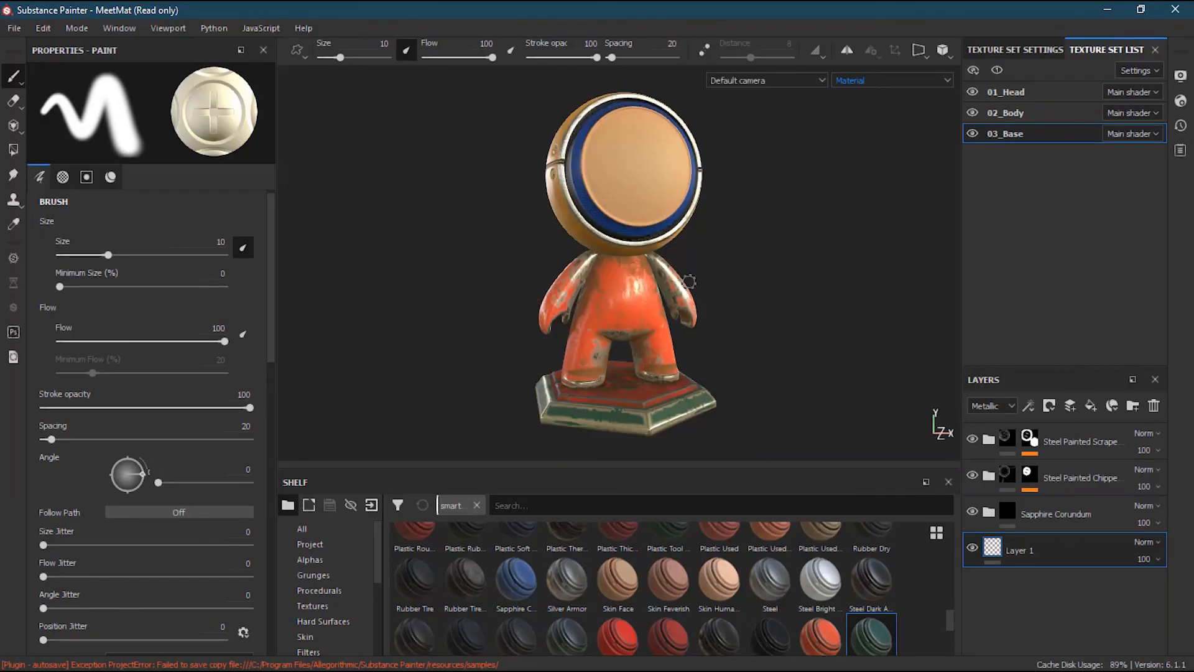
# Rename the saved Folder 1 smart material in the shelf as Yellow Zinteractive.
pyautogui.keyDown('alt'); pyautogui.moveTo(624, 187); pyautogui.dragTo(635, 235); pyautogui.keyUp('alt')
pyautogui.keyDown('alt'); pyautogui.moveTo(641, 235); pyautogui.dragTo(648, 272, button='middle'); pyautogui.keyUp('alt')
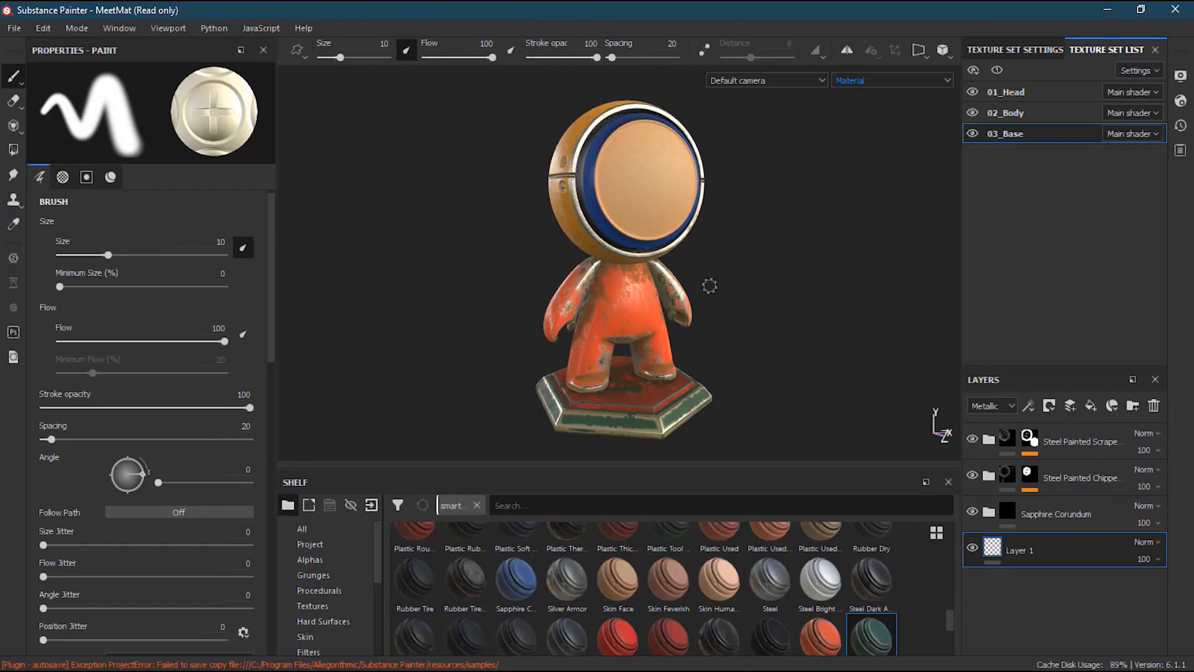
pyautogui.keyDown('alt'); pyautogui.moveTo(796, 267); pyautogui.dragTo(642, 257); pyautogui.keyUp('alt')
pyautogui.keyDown('alt'); pyautogui.moveTo(640, 259); pyautogui.dragTo(619, 308, button='right'); pyautogui.keyUp('alt')
pyautogui.keyDown('alt'); pyautogui.moveTo(619, 307); pyautogui.dragTo(602, 286, button='middle'); pyautogui.keyUp('alt')
pyautogui.moveTo(952, 622); pyautogui.dragTo(947, 555)
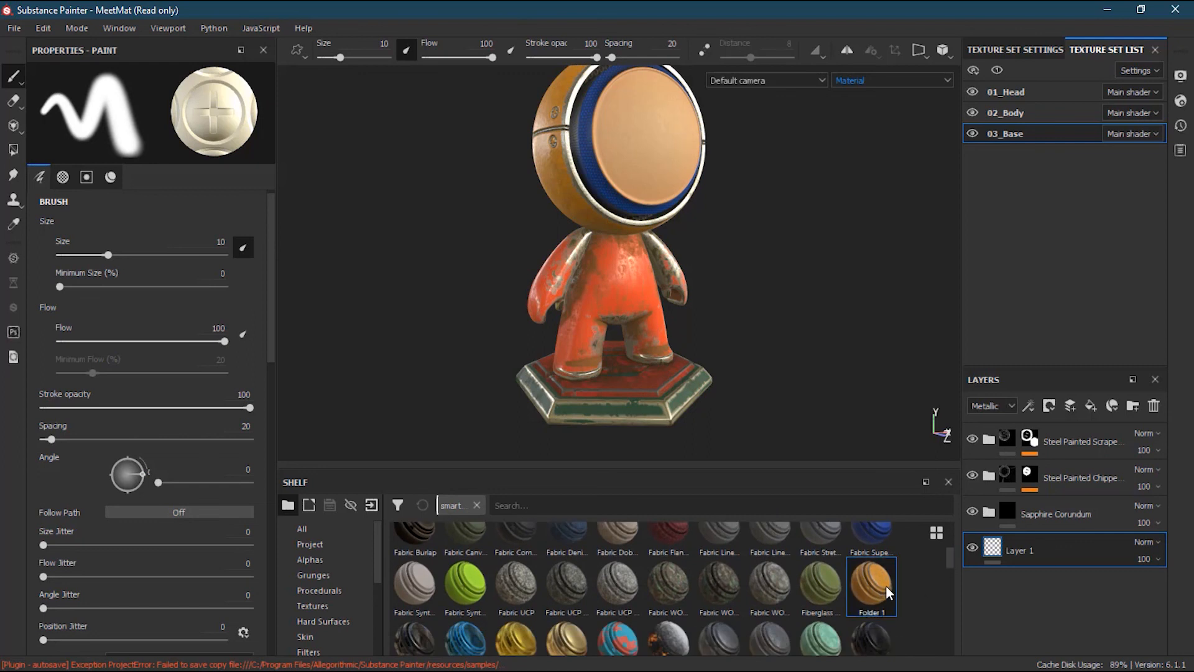
pyautogui.rightClick(886, 586)
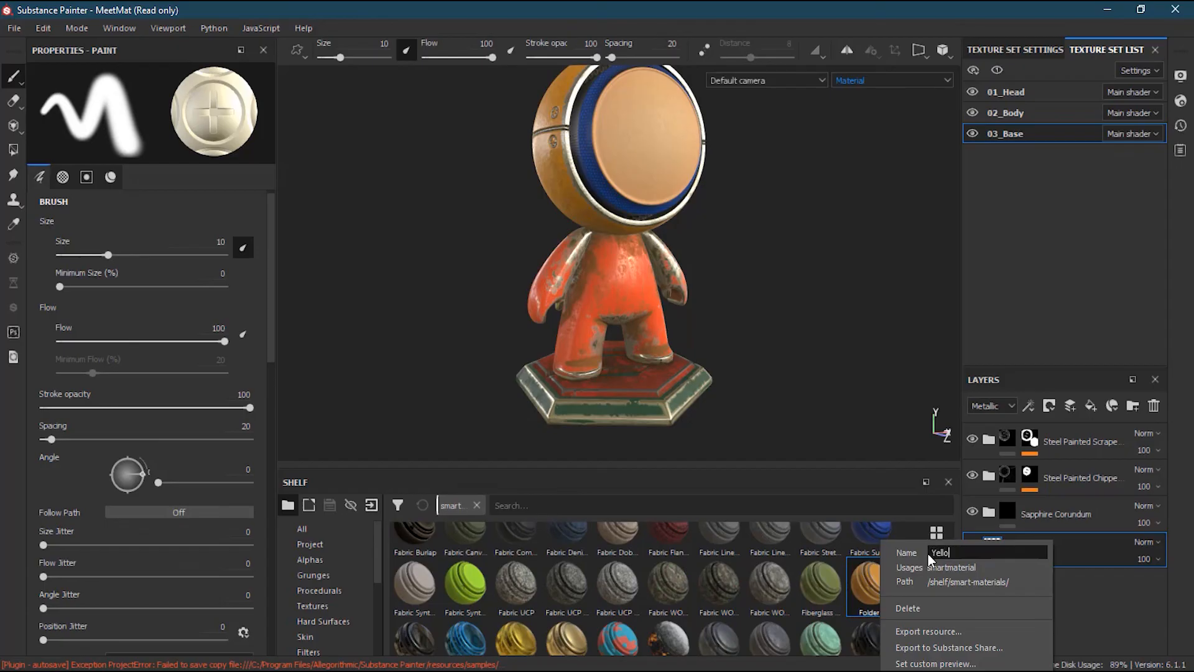
pyautogui.write('Yellow Zinteractive')
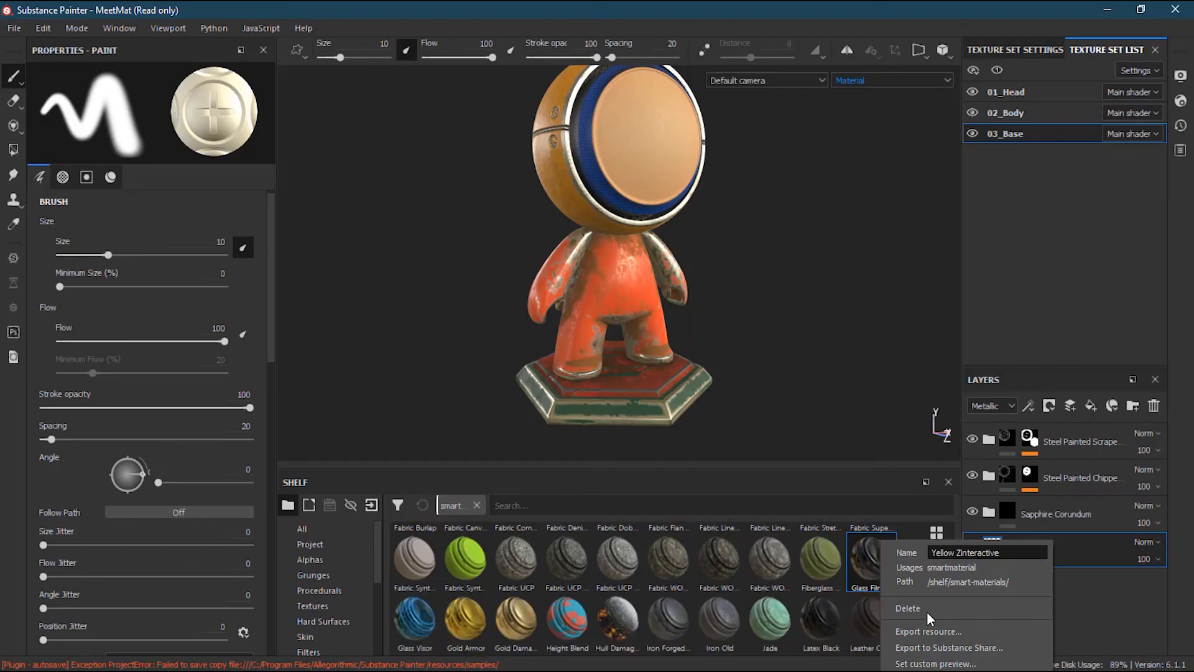
pyautogui.press('Return')
# Delete the Yellow Zinteractive smart material from the shelf and dismiss the notification.
pyautogui.moveTo(948, 566); pyautogui.dragTo(939, 643)
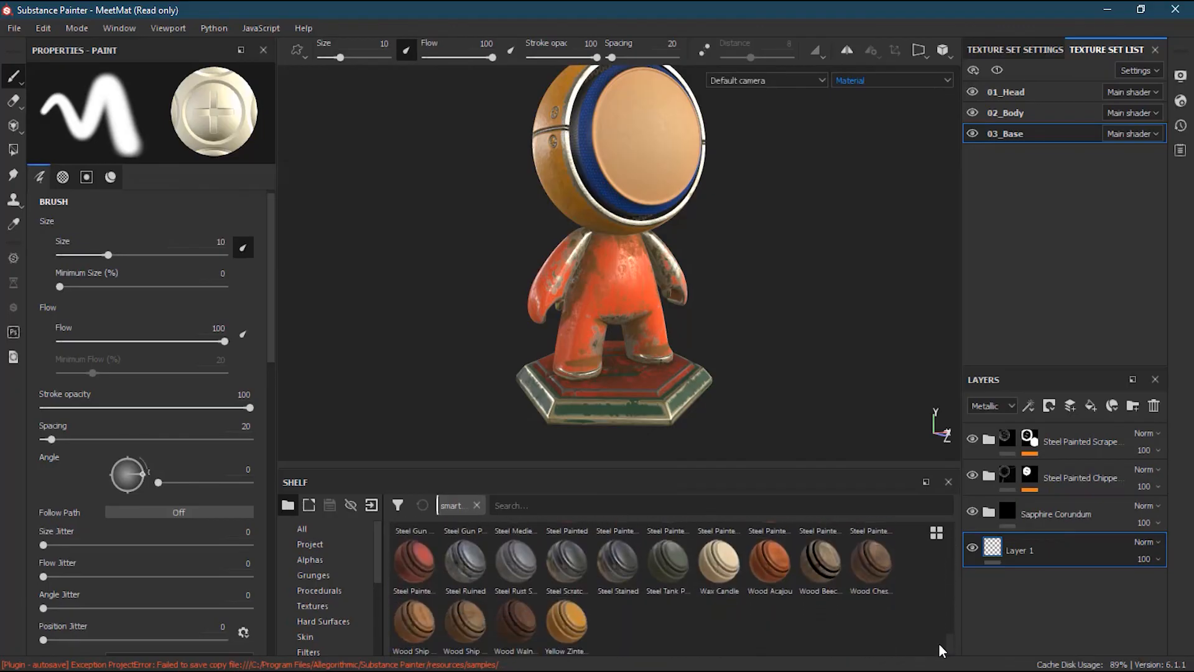
pyautogui.moveTo(584, 633)
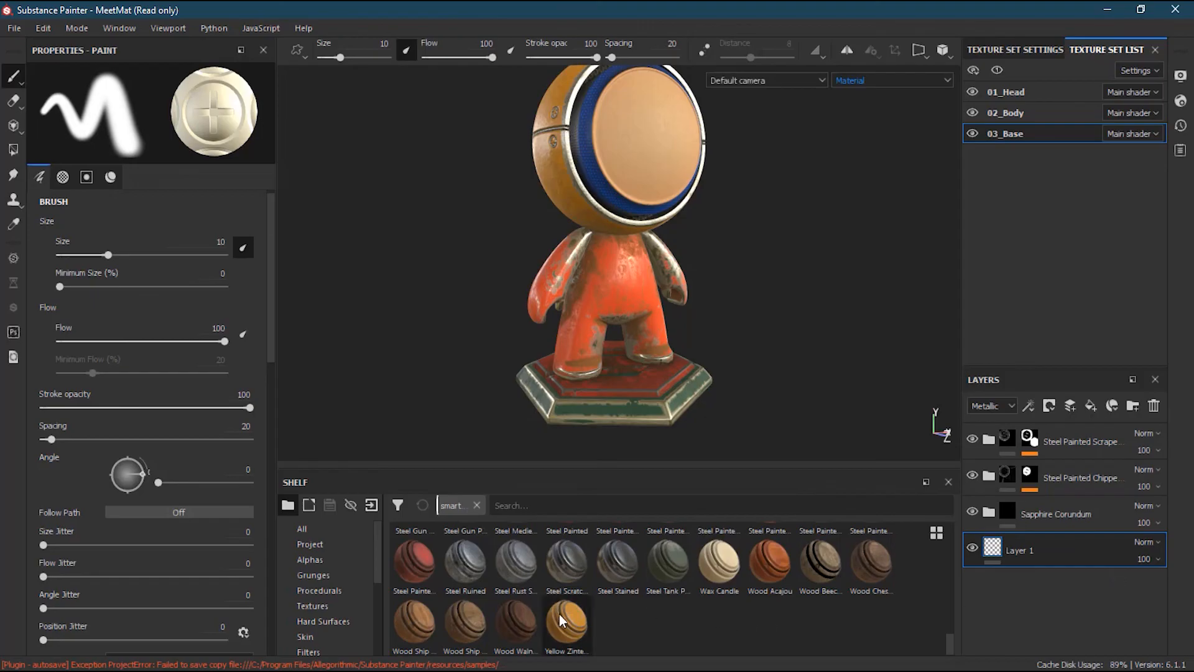
pyautogui.rightClick(574, 619)
pyautogui.click(603, 609)
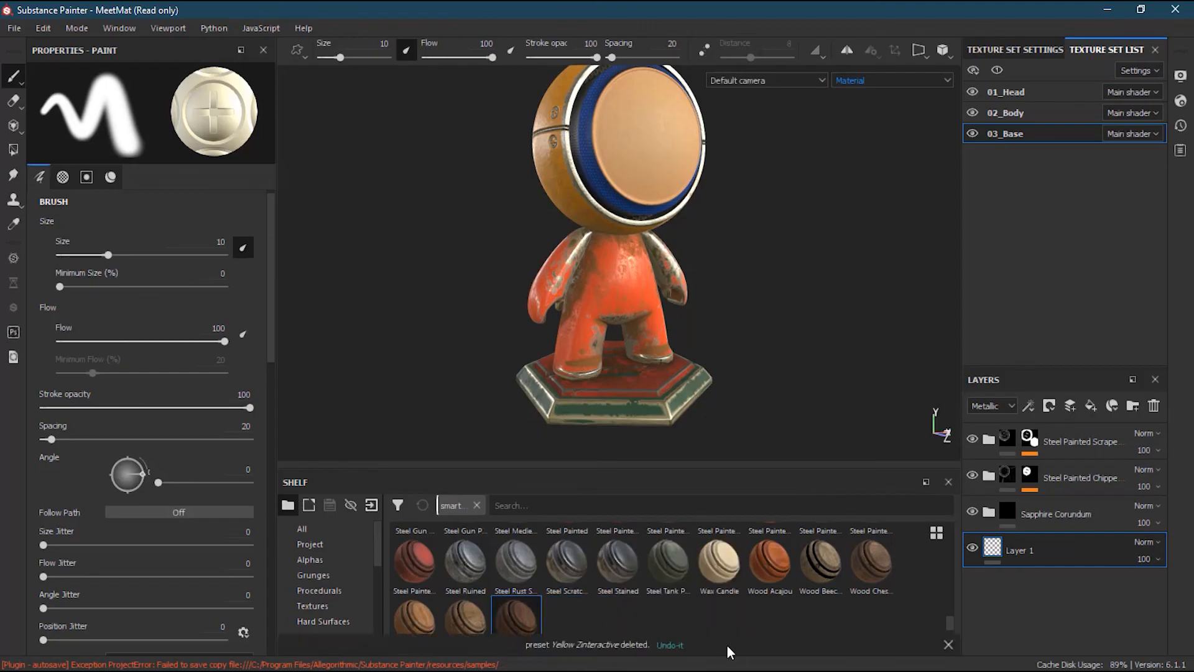
pyautogui.click(948, 645)
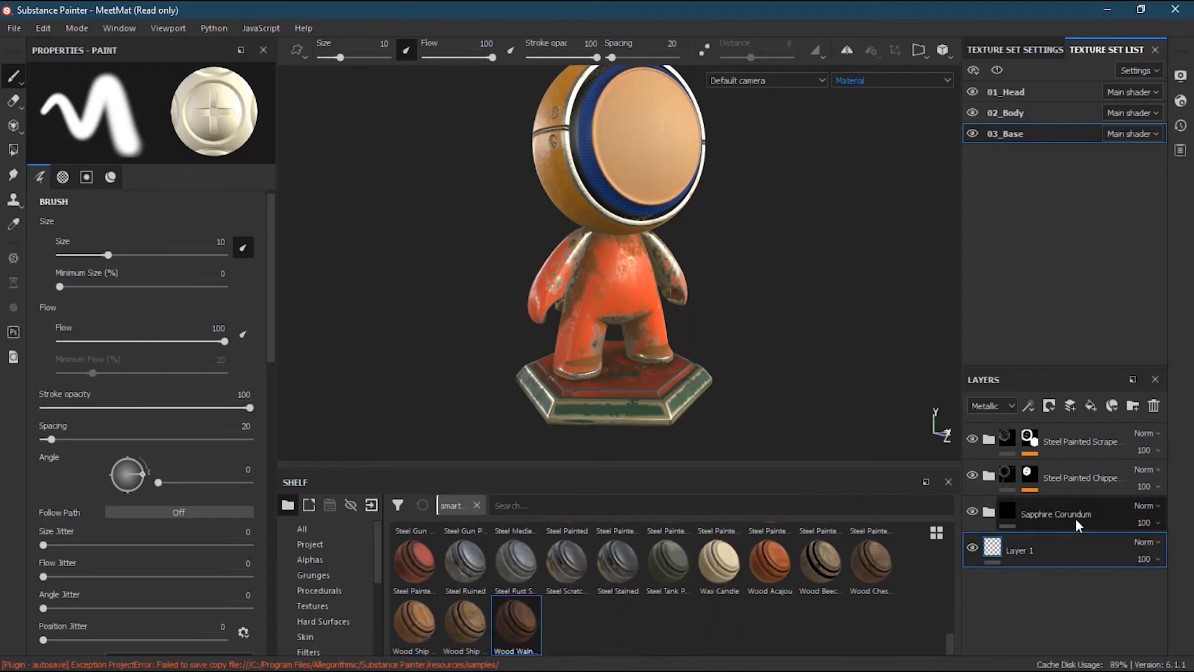
# Hide the base's green Steel Painted Scraped layer and show it again.
pyautogui.click(972, 440)
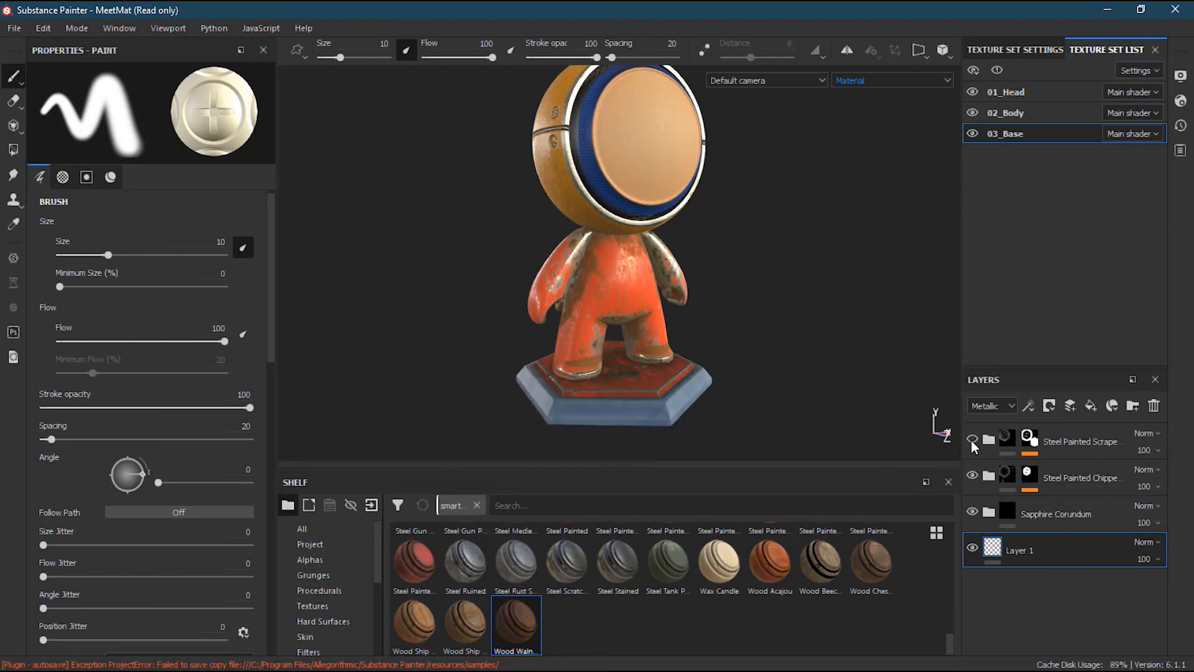
pyautogui.click(973, 439)
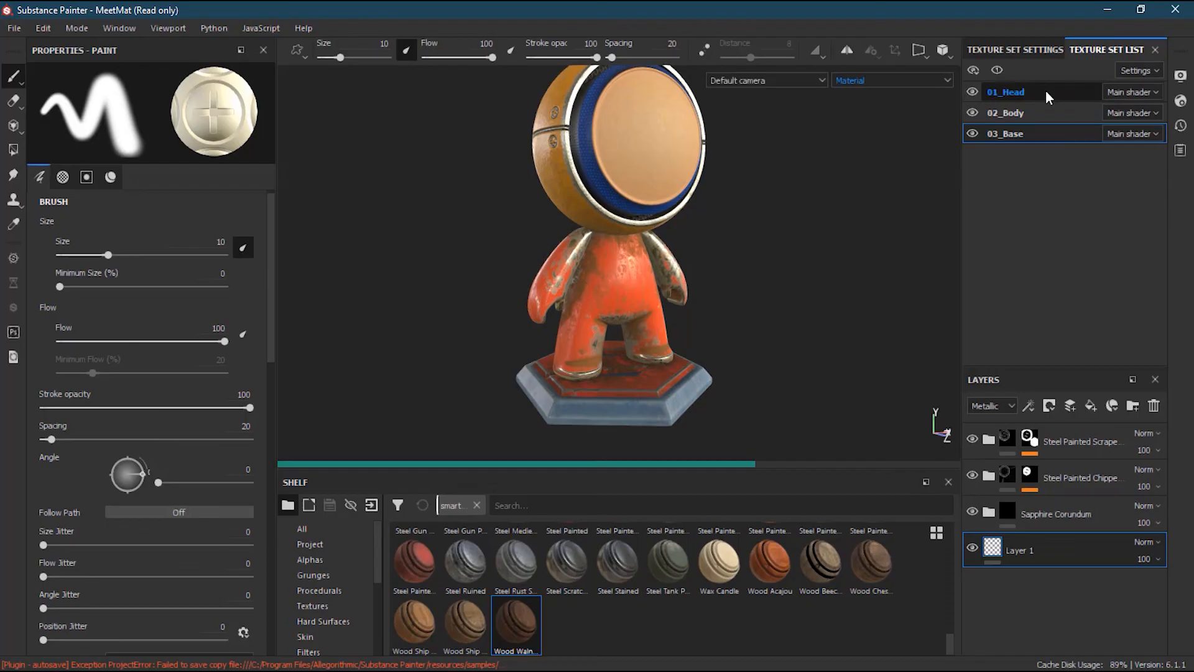
# Add a new folder to the 01_Head layers and move Skin Face, Fabric Super Hero and both Folder 1 folders into it.
pyautogui.click(1047, 92)
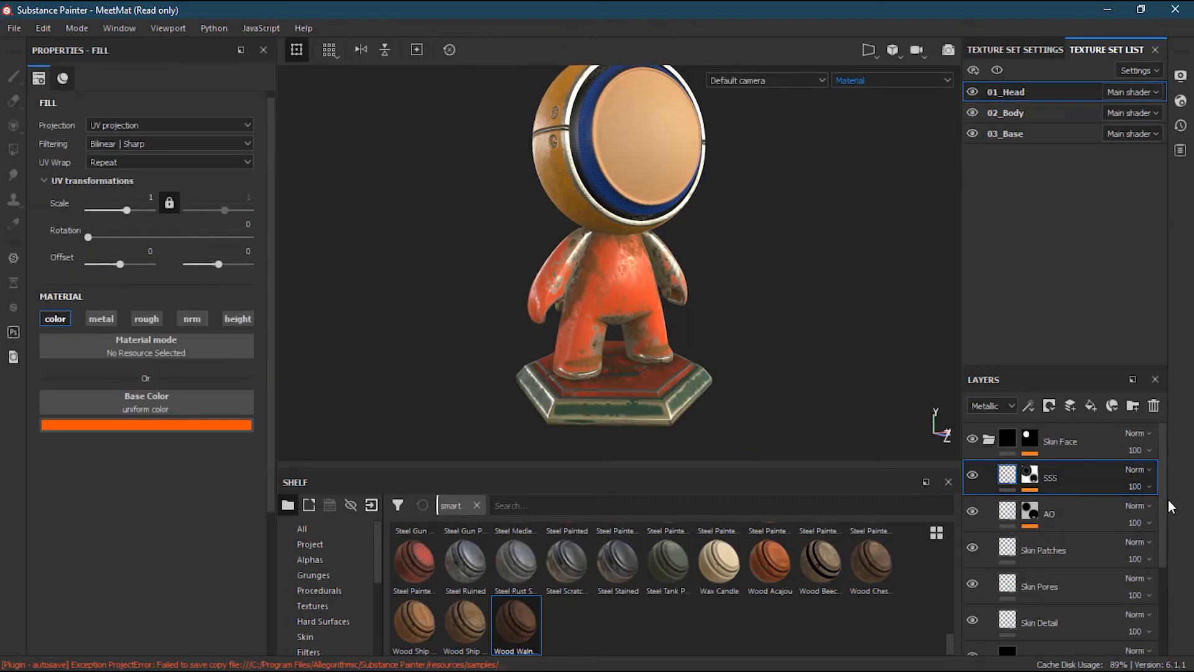
pyautogui.click(988, 438)
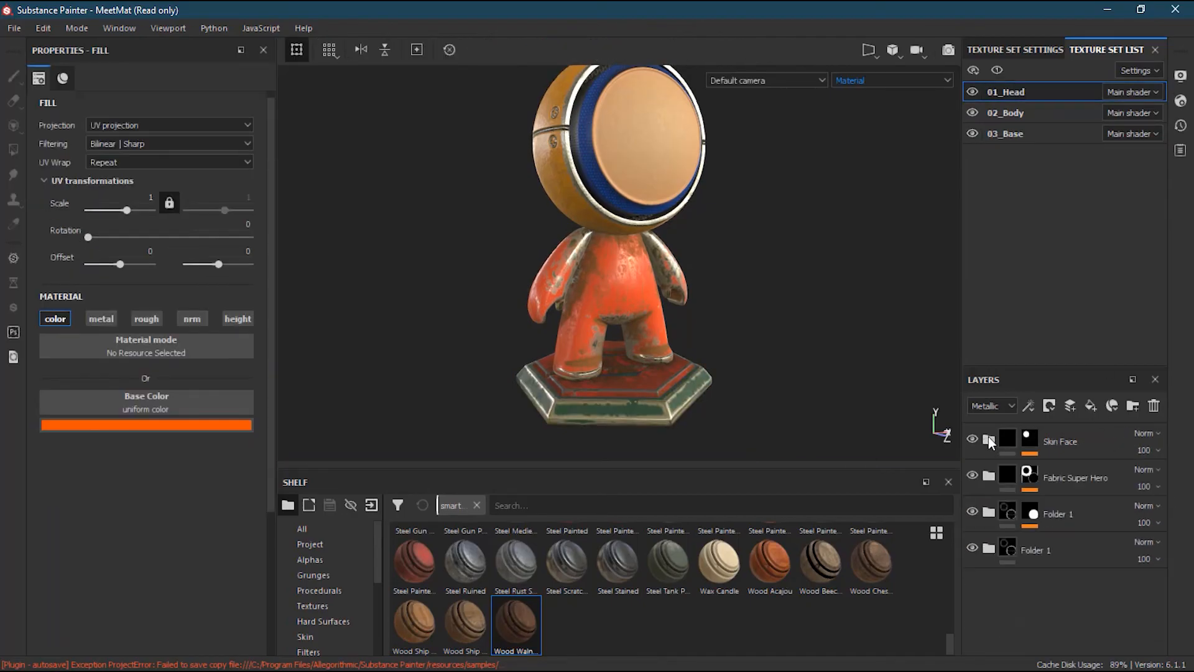
pyautogui.click(1058, 551)
pyautogui.click(1072, 449)
pyautogui.click(1134, 406)
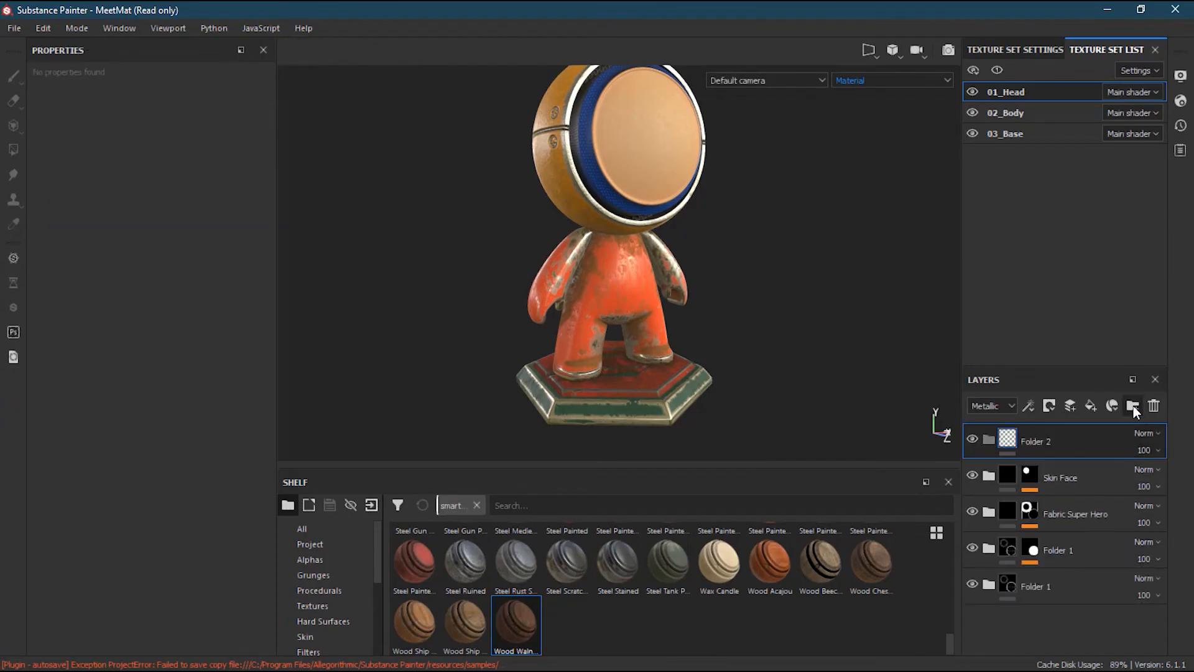
pyautogui.keyDown('shift'); pyautogui.click(1099, 584); pyautogui.keyUp('shift')
pyautogui.moveTo(1098, 583); pyautogui.dragTo(1054, 440)
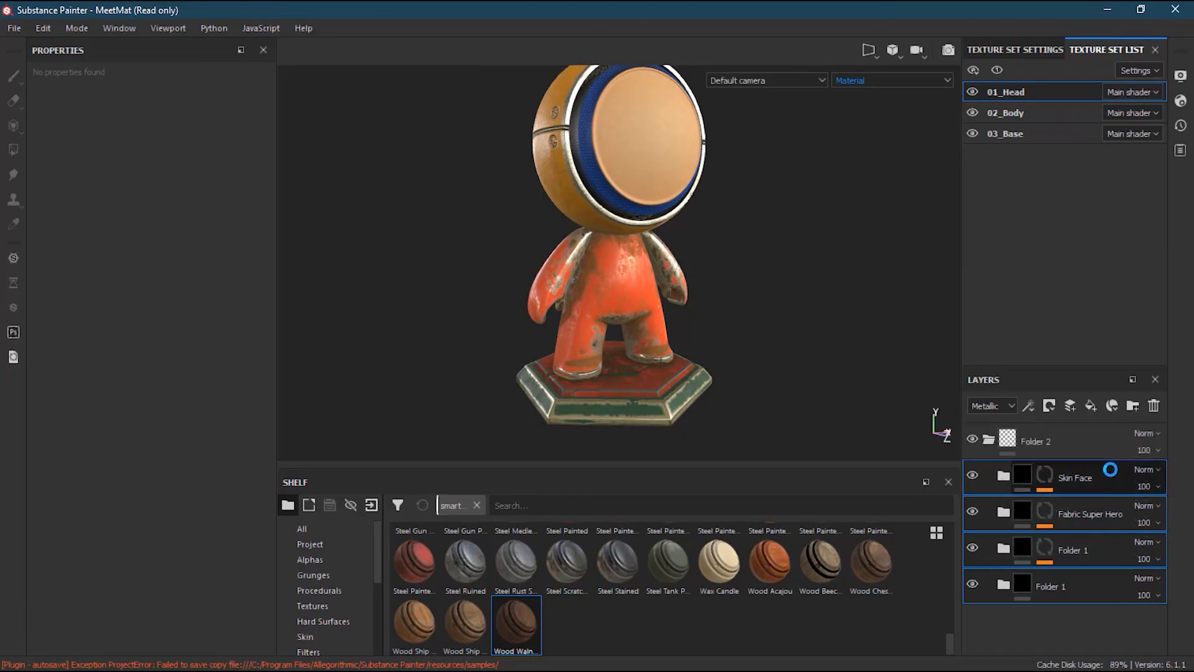
# Collapse the new folder in the 01_Head layers and rename it Zinteractive.
pyautogui.click(989, 439)
pyautogui.doubleClick(1038, 441)
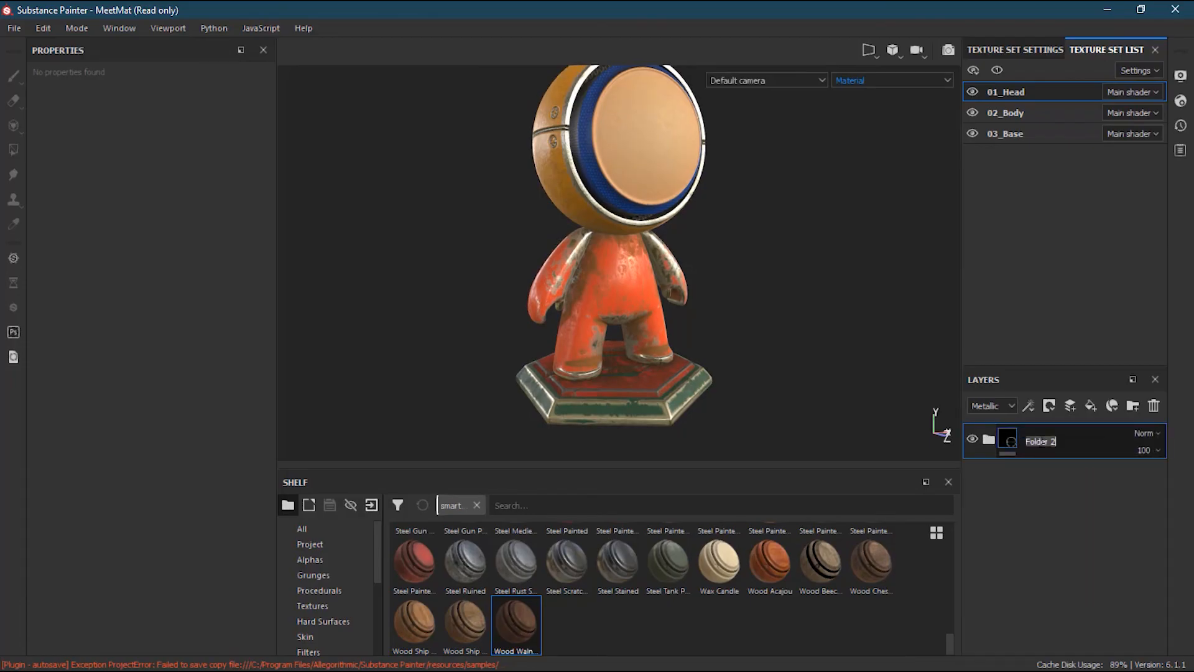
pyautogui.write('Zinteractive')
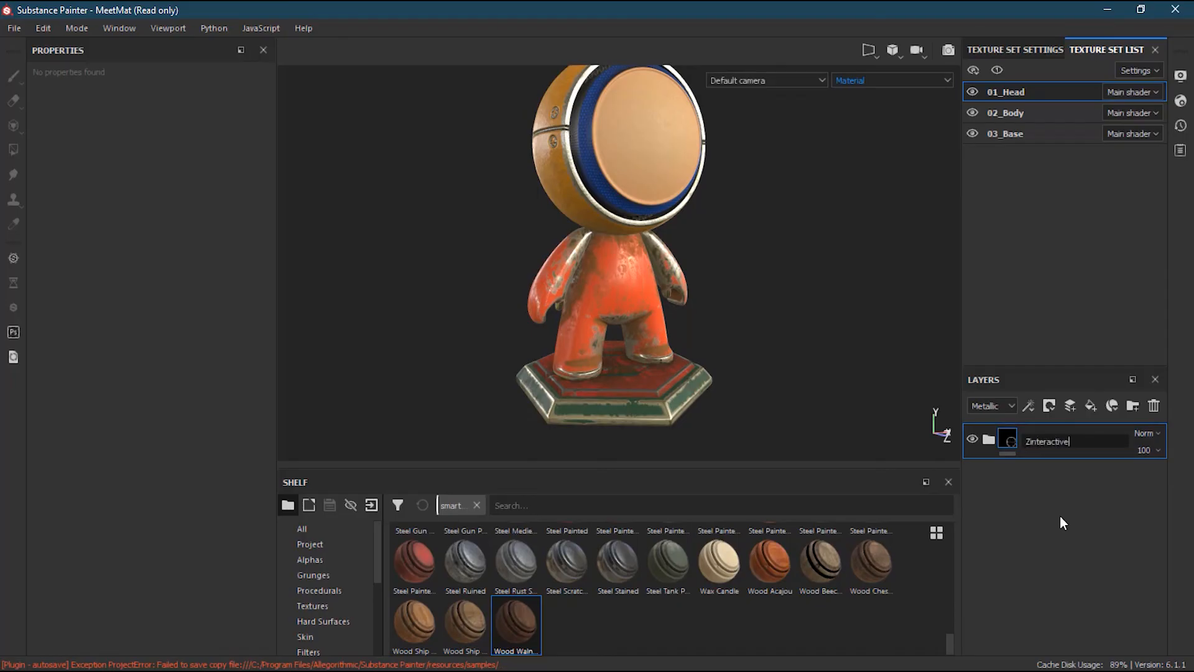
pyautogui.press('Return')
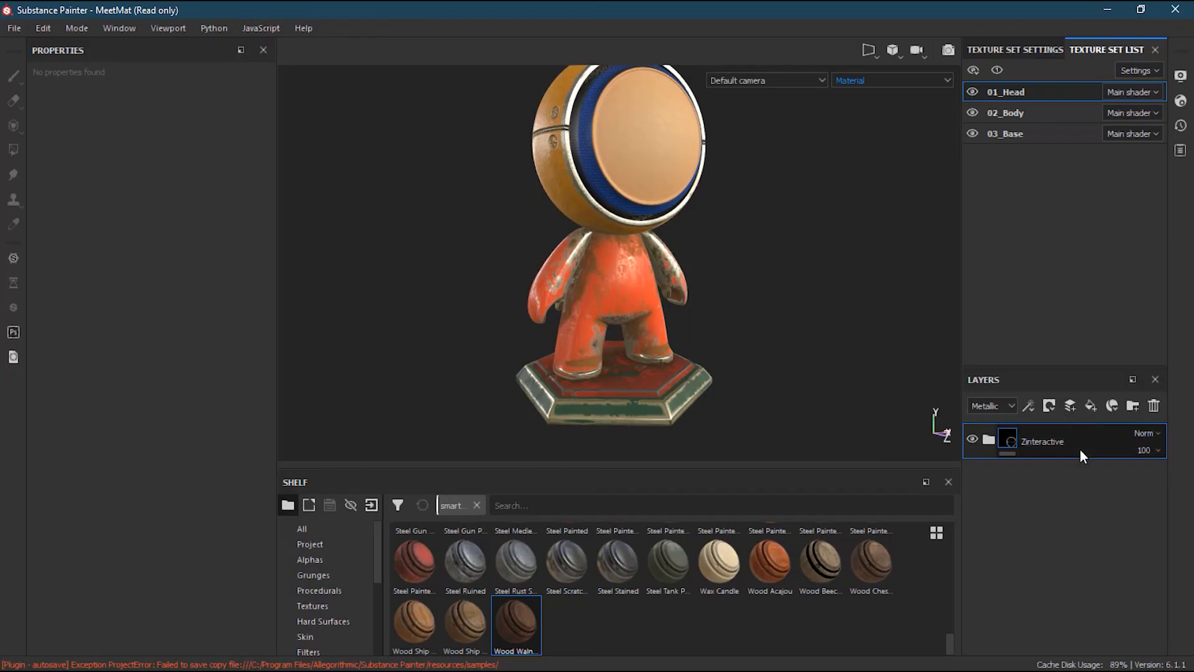
# Create a smart material from the Zinteractive folder in the 01_Head layers.
pyautogui.rightClick(1065, 438)
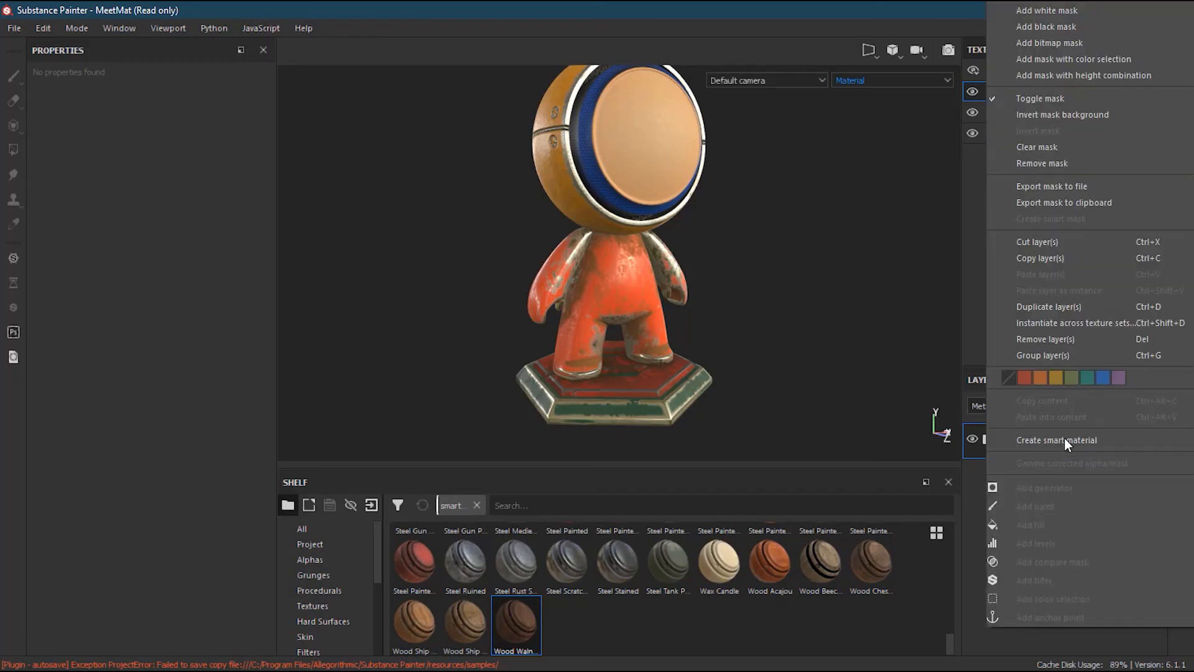
pyautogui.click(972, 511)
pyautogui.moveTo(1061, 442); pyautogui.dragTo(804, 643)
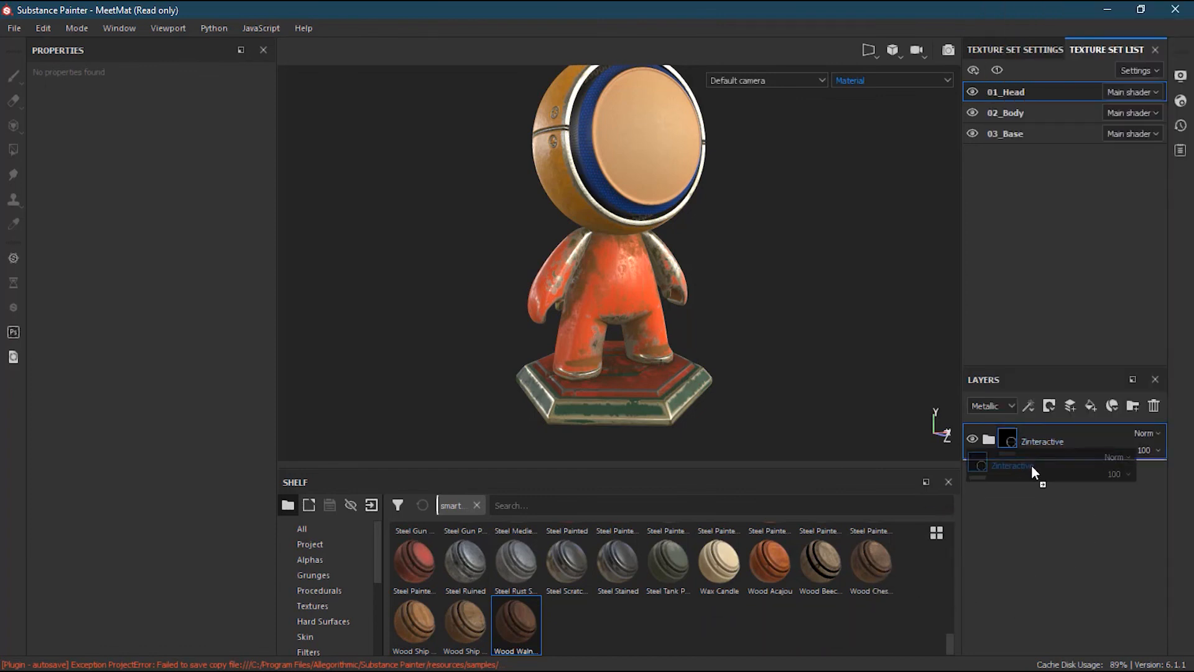
pyautogui.rightClick(1061, 442)
pyautogui.click(1067, 439)
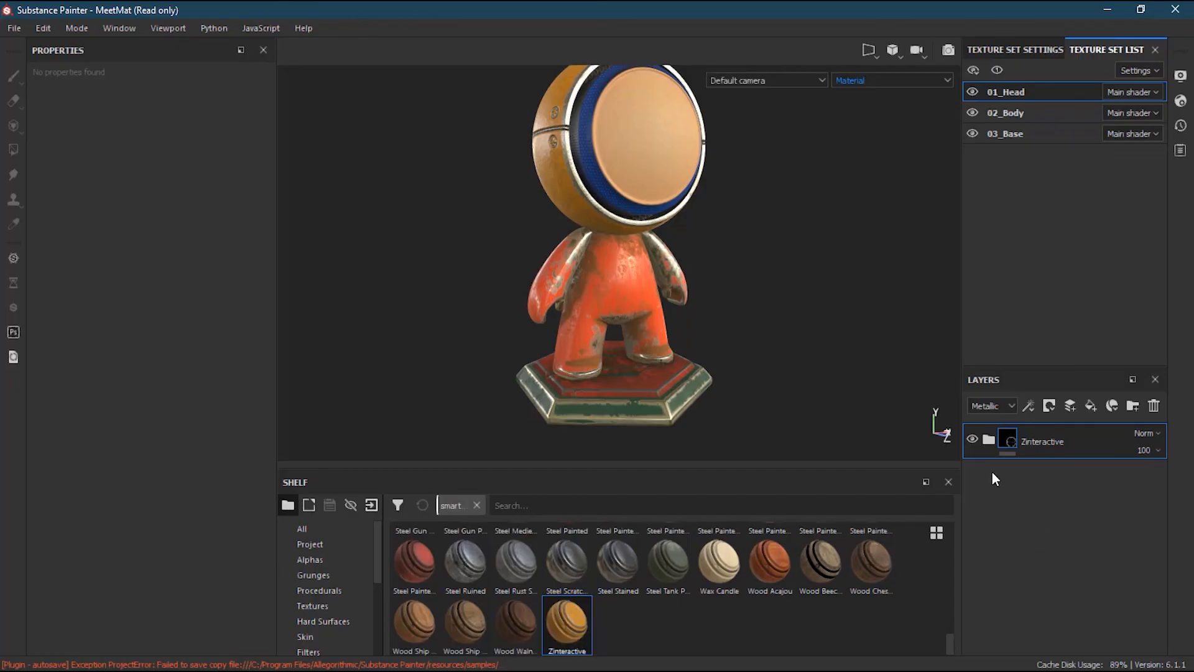
# Add the Wax Candle and Zinteractive smart materials to the 01_Head layers and delete the extra layers again.
pyautogui.moveTo(720, 562); pyautogui.dragTo(577, 98)
pyautogui.moveTo(567, 622); pyautogui.dragTo(603, 182)
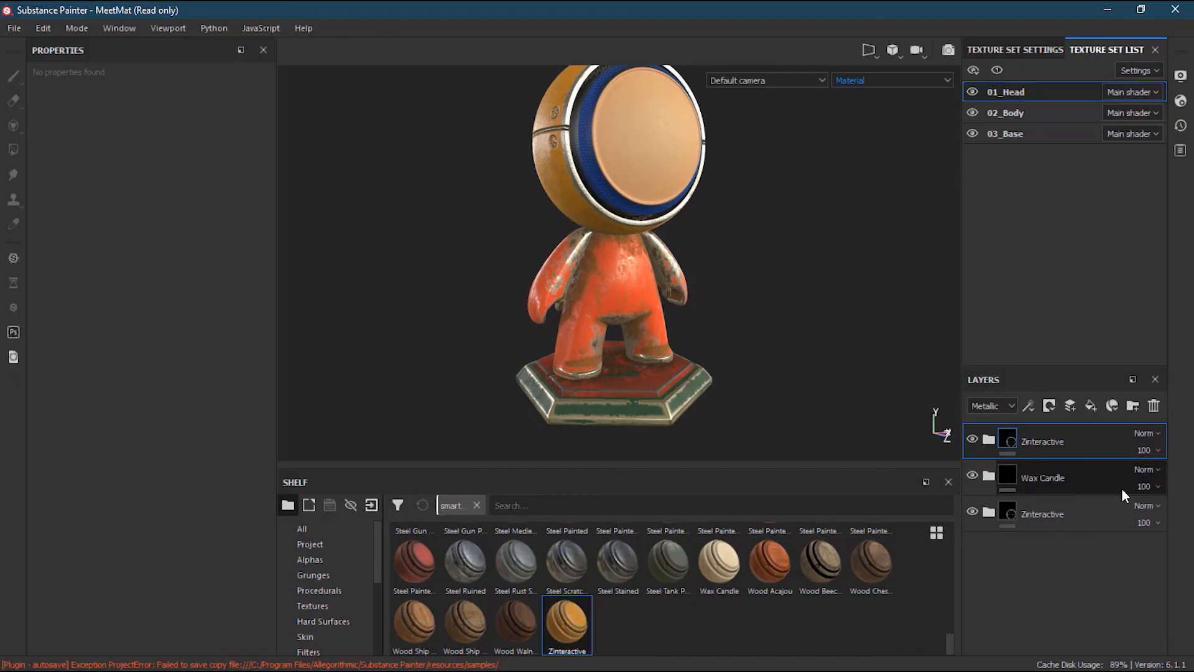
pyautogui.click(1155, 407)
pyautogui.click(1154, 407)
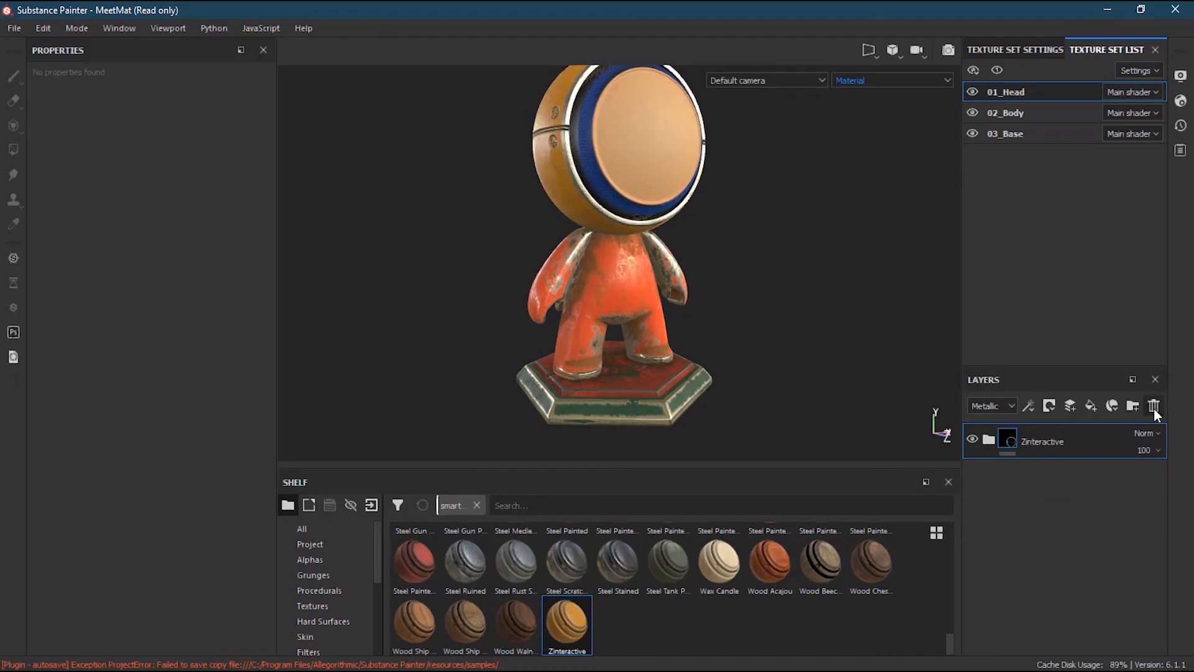
pyautogui.click(1154, 407)
# Try to apply the Zinteractive smart material from the shelf to the head.
pyautogui.keyDown('alt'); pyautogui.moveTo(674, 243); pyautogui.dragTo(668, 322, button='middle'); pyautogui.keyUp('alt')
pyautogui.keyDown('alt'); pyautogui.moveTo(690, 301); pyautogui.dragTo(799, 255, button='right'); pyautogui.keyUp('alt')
pyautogui.moveTo(578, 624); pyautogui.dragTo(682, 213)
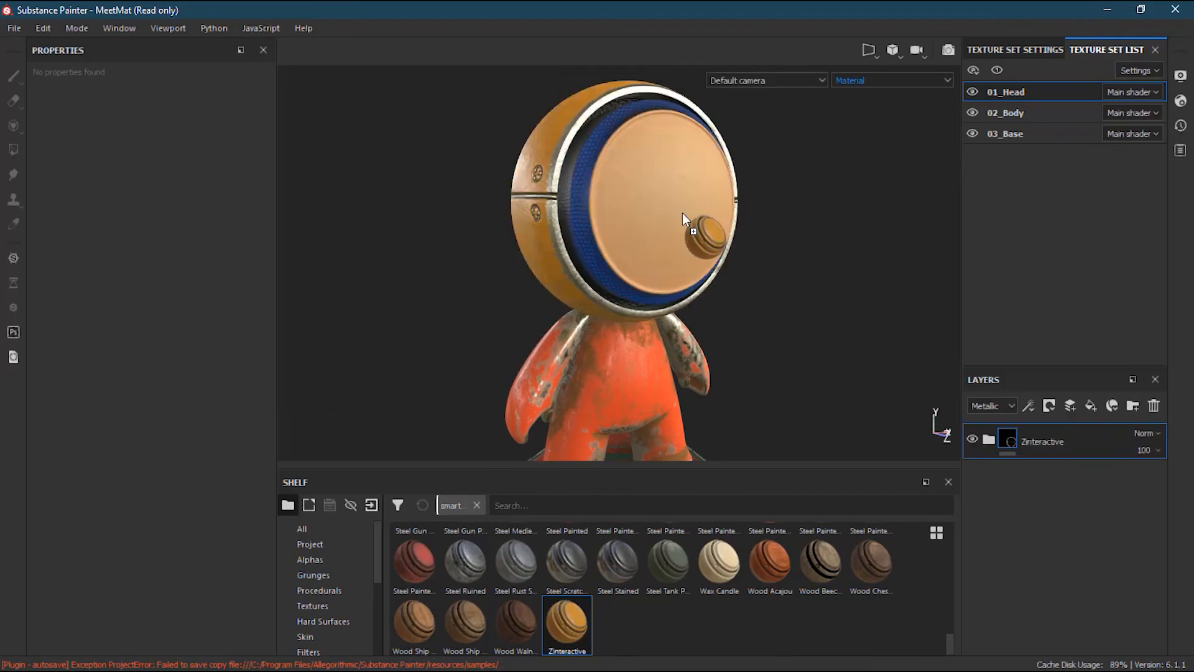
pyautogui.keyDown('alt'); pyautogui.moveTo(722, 257); pyautogui.dragTo(789, 255, button='right'); pyautogui.keyUp('alt')
pyautogui.keyDown('alt'); pyautogui.moveTo(701, 281); pyautogui.dragTo(683, 363, button='middle'); pyautogui.keyUp('alt')
pyautogui.keyDown('alt'); pyautogui.moveTo(682, 363); pyautogui.dragTo(757, 431); pyautogui.keyUp('alt')
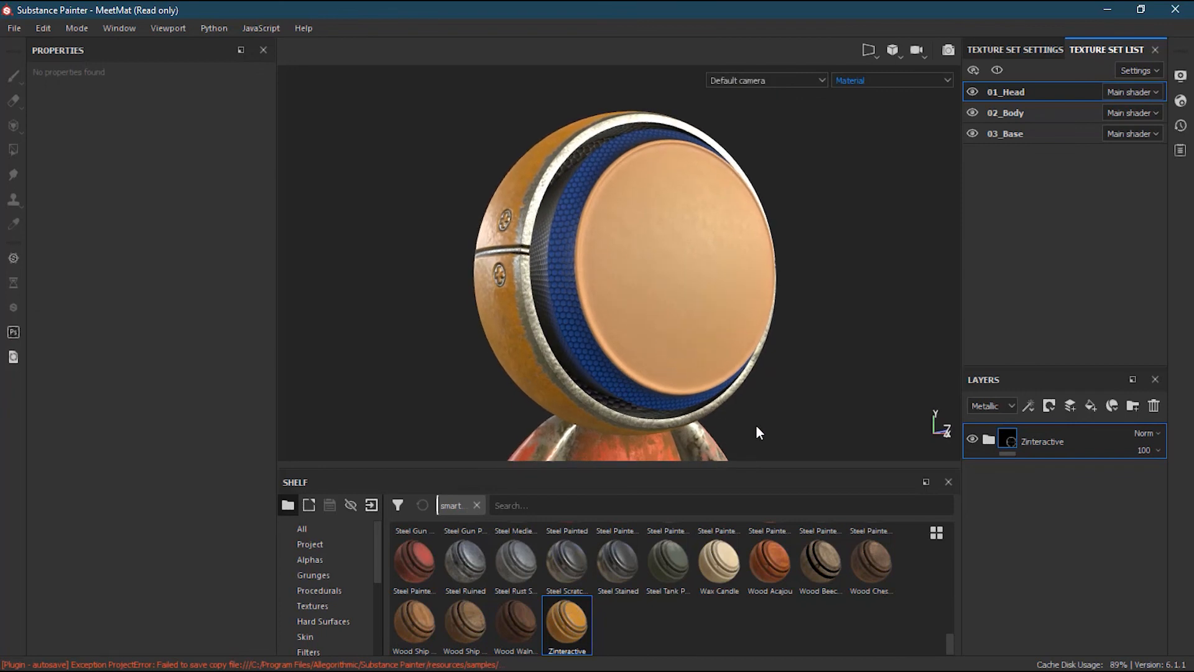
pyautogui.keyDown('alt'); pyautogui.moveTo(775, 346); pyautogui.dragTo(586, 301); pyautogui.keyUp('alt')
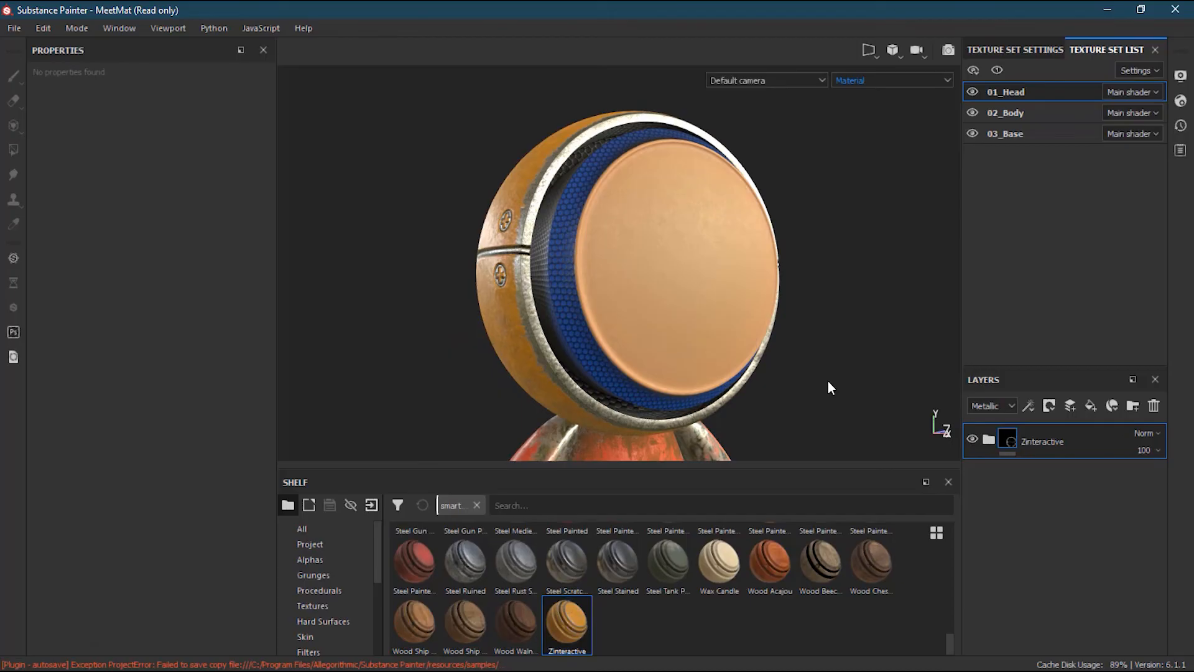
# Review the autosave messages in the log and look over the project's save options.
pyautogui.click(1181, 154)
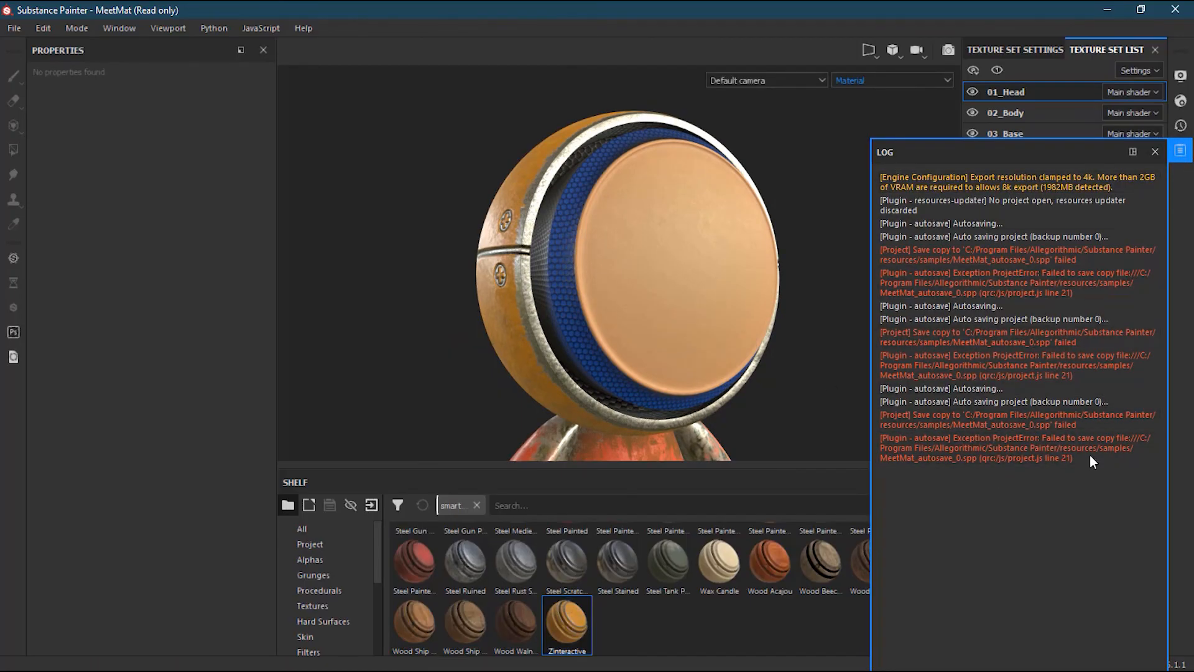
pyautogui.click(1155, 151)
pyautogui.click(13, 29)
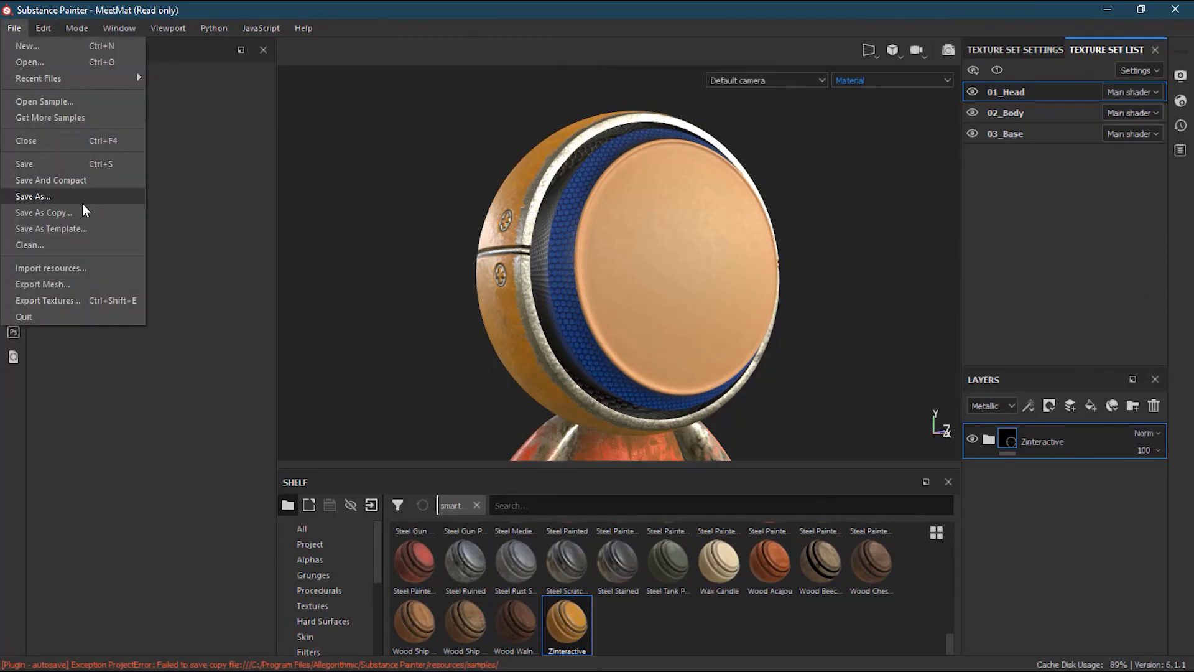
pyautogui.click(428, 205)
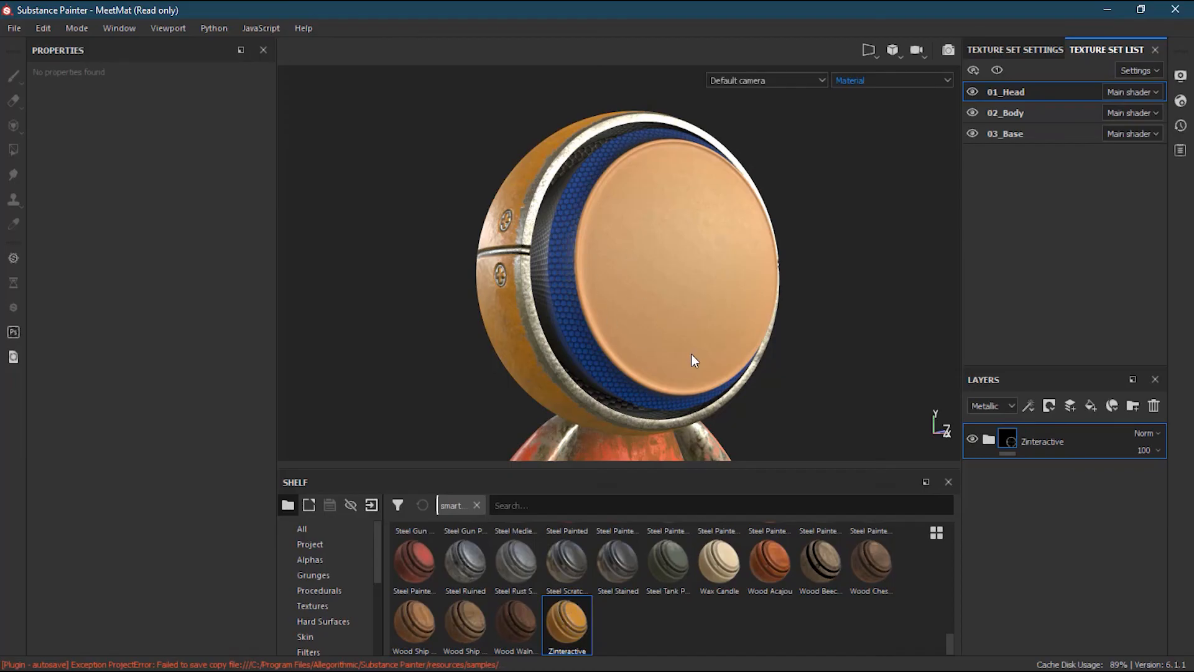
# Examine the textured character as a whole and its head up close.
pyautogui.scroll(-3, 752, 333)
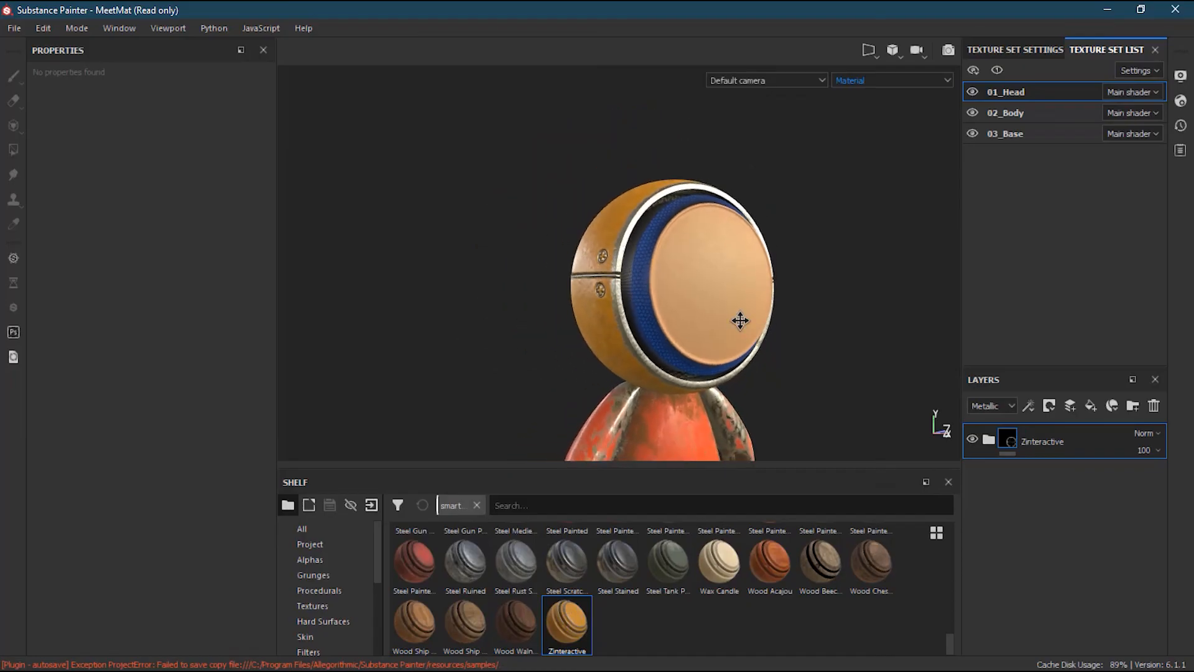
pyautogui.keyDown('alt'); pyautogui.moveTo(752, 333); pyautogui.dragTo(704, 277, button='middle'); pyautogui.keyUp('alt')
pyautogui.scroll(-4, 705, 282)
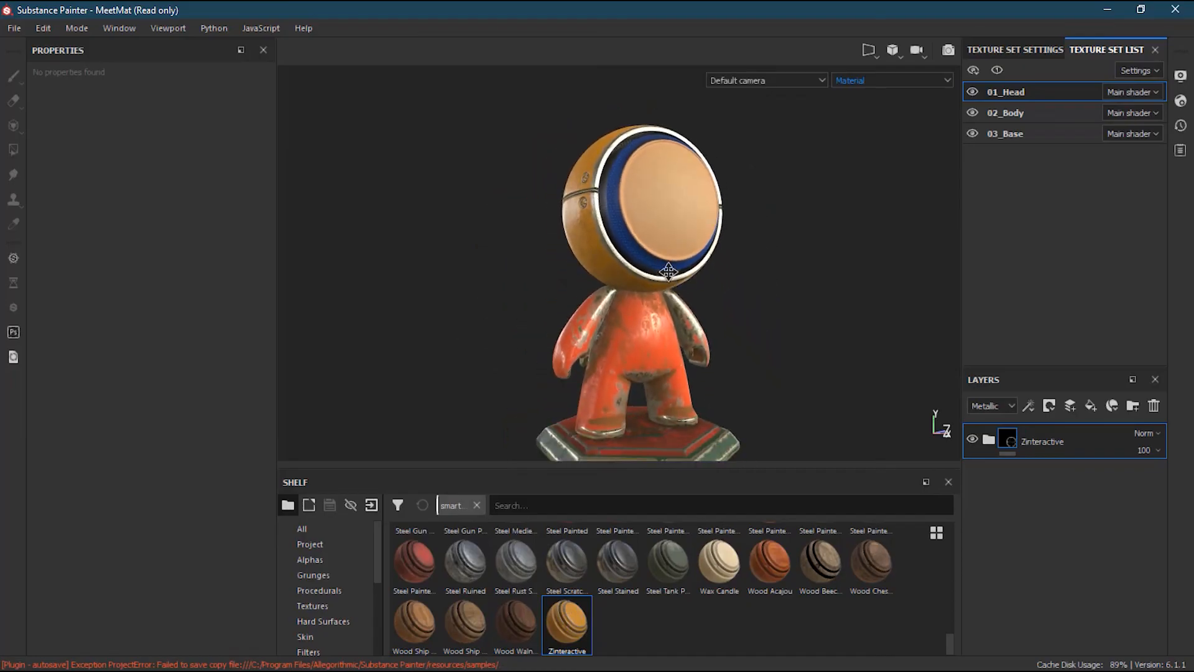
pyautogui.scroll(-1, 686, 266)
pyautogui.keyDown('alt'); pyautogui.moveTo(659, 294); pyautogui.dragTo(659, 302); pyautogui.keyUp('alt')
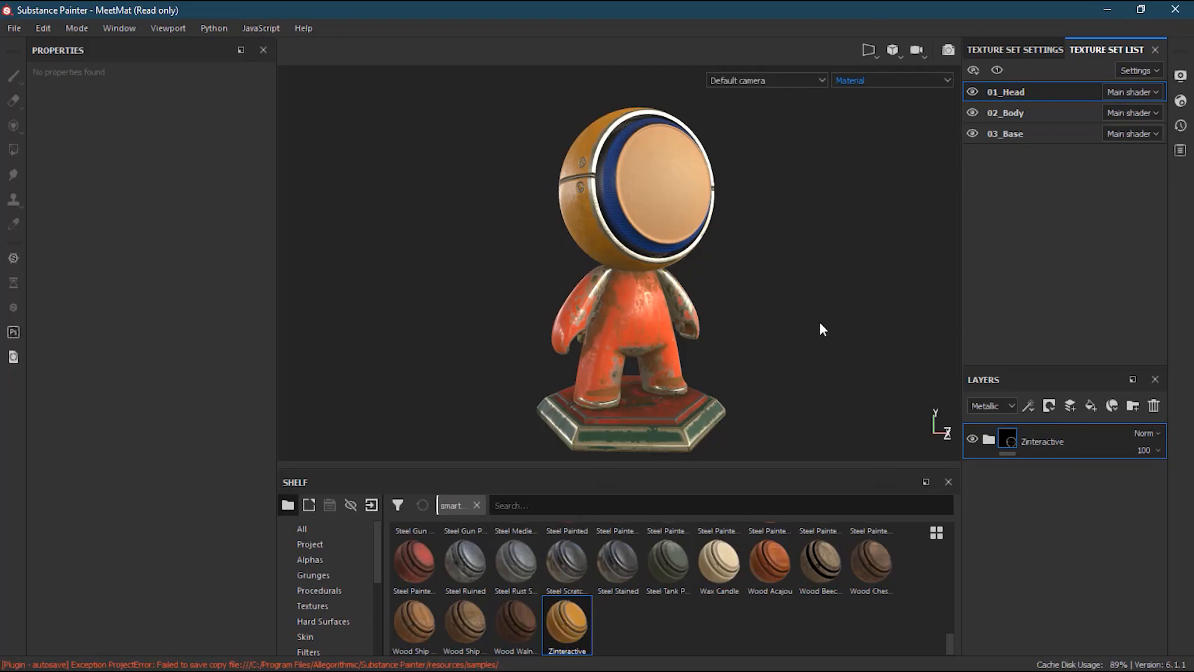
pyautogui.keyDown('alt'); pyautogui.moveTo(609, 217); pyautogui.dragTo(729, 219, button='right'); pyautogui.keyUp('alt')
pyautogui.keyDown('alt'); pyautogui.moveTo(733, 225); pyautogui.dragTo(608, 376); pyautogui.keyUp('alt')
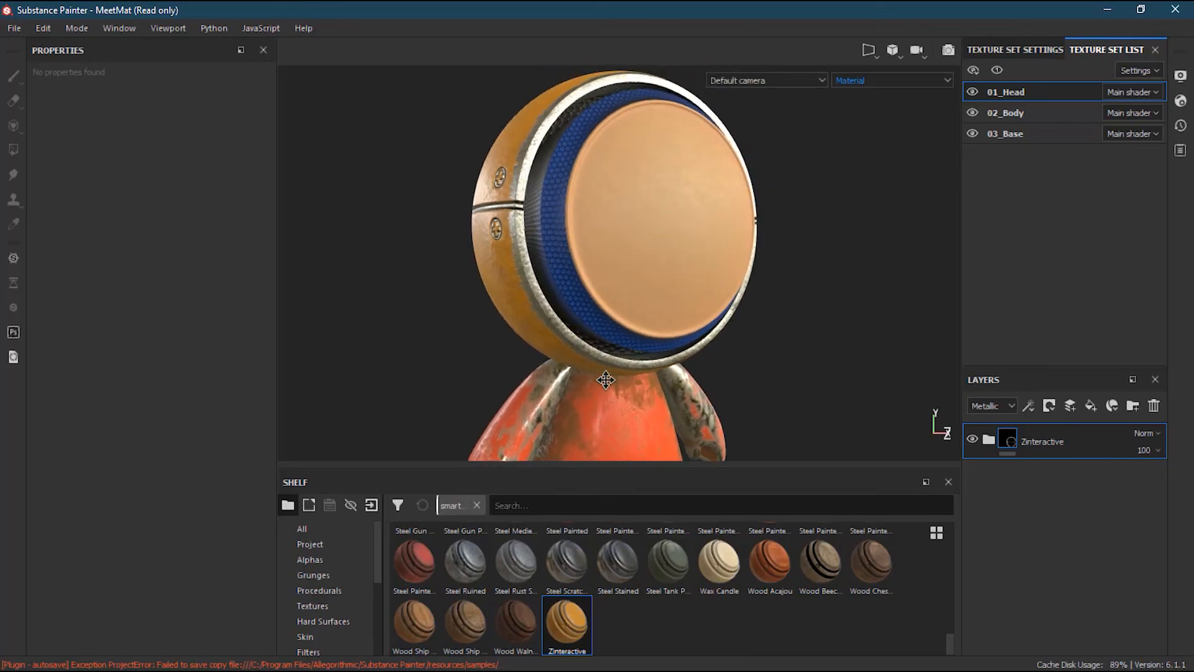